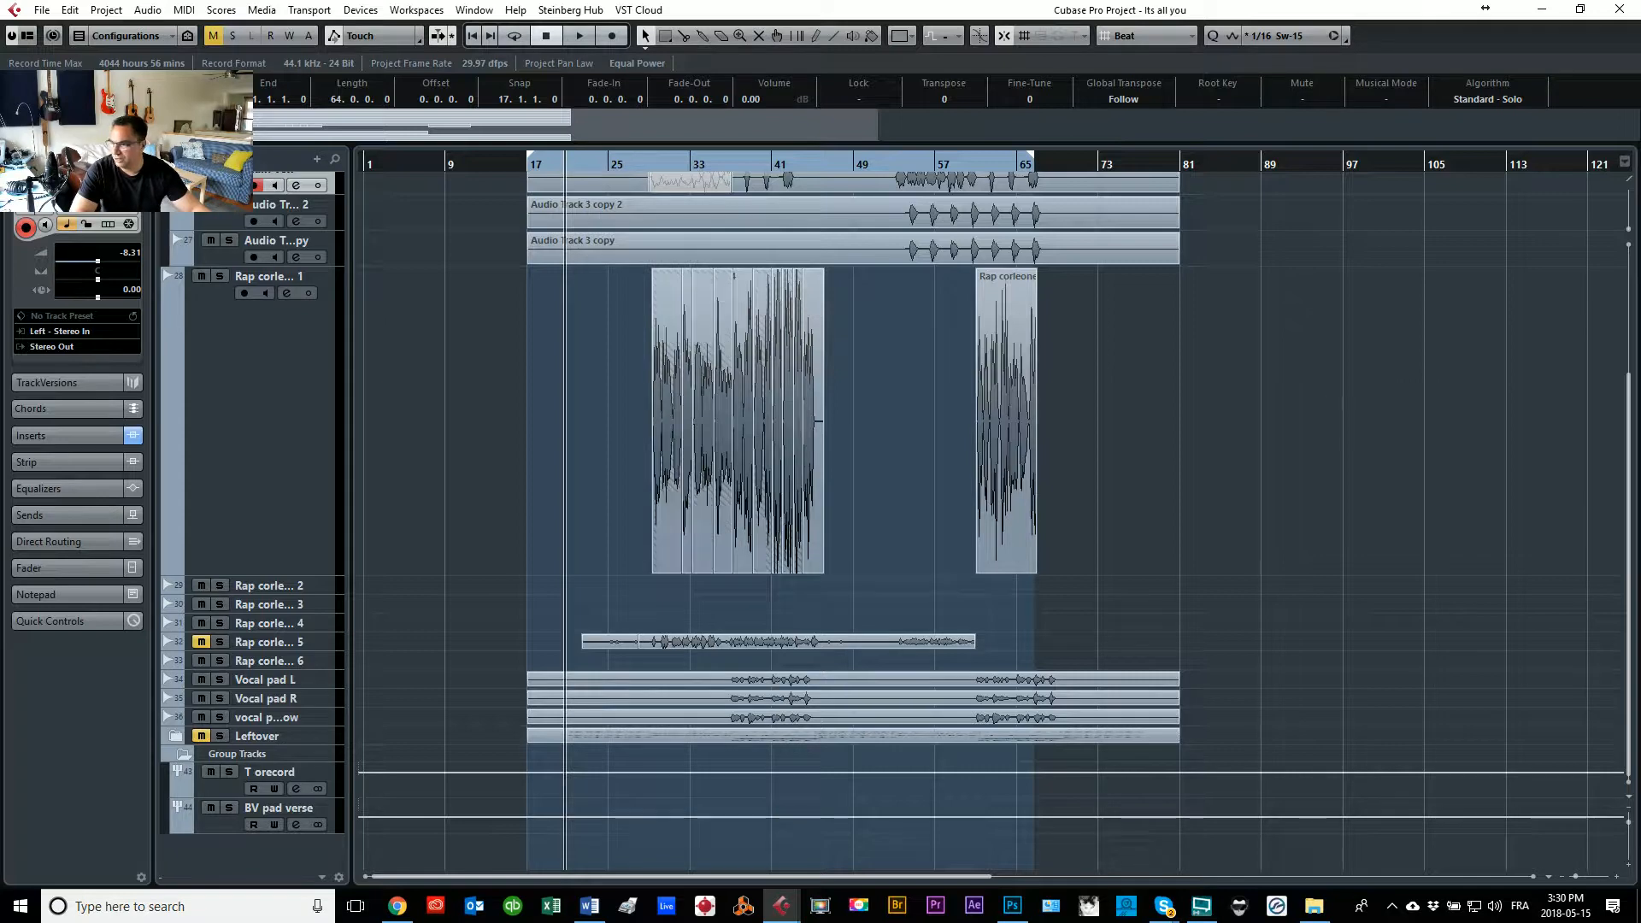
pyautogui.click(460, 419)
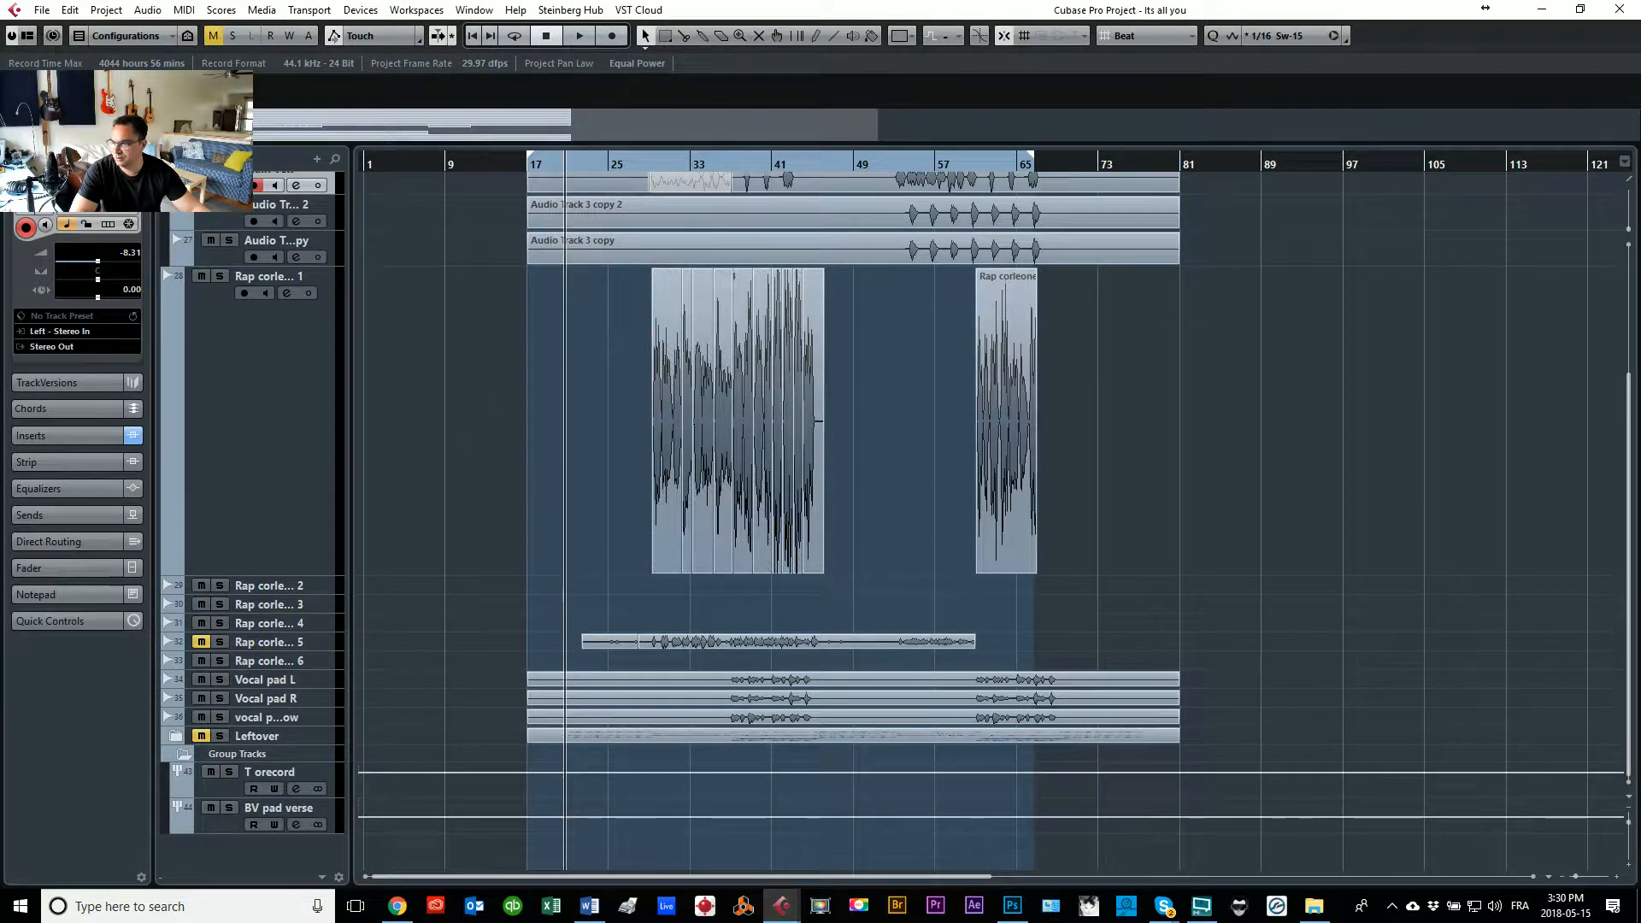
pyautogui.moveTo(1640, 679); pyautogui.dragTo(462, 851)
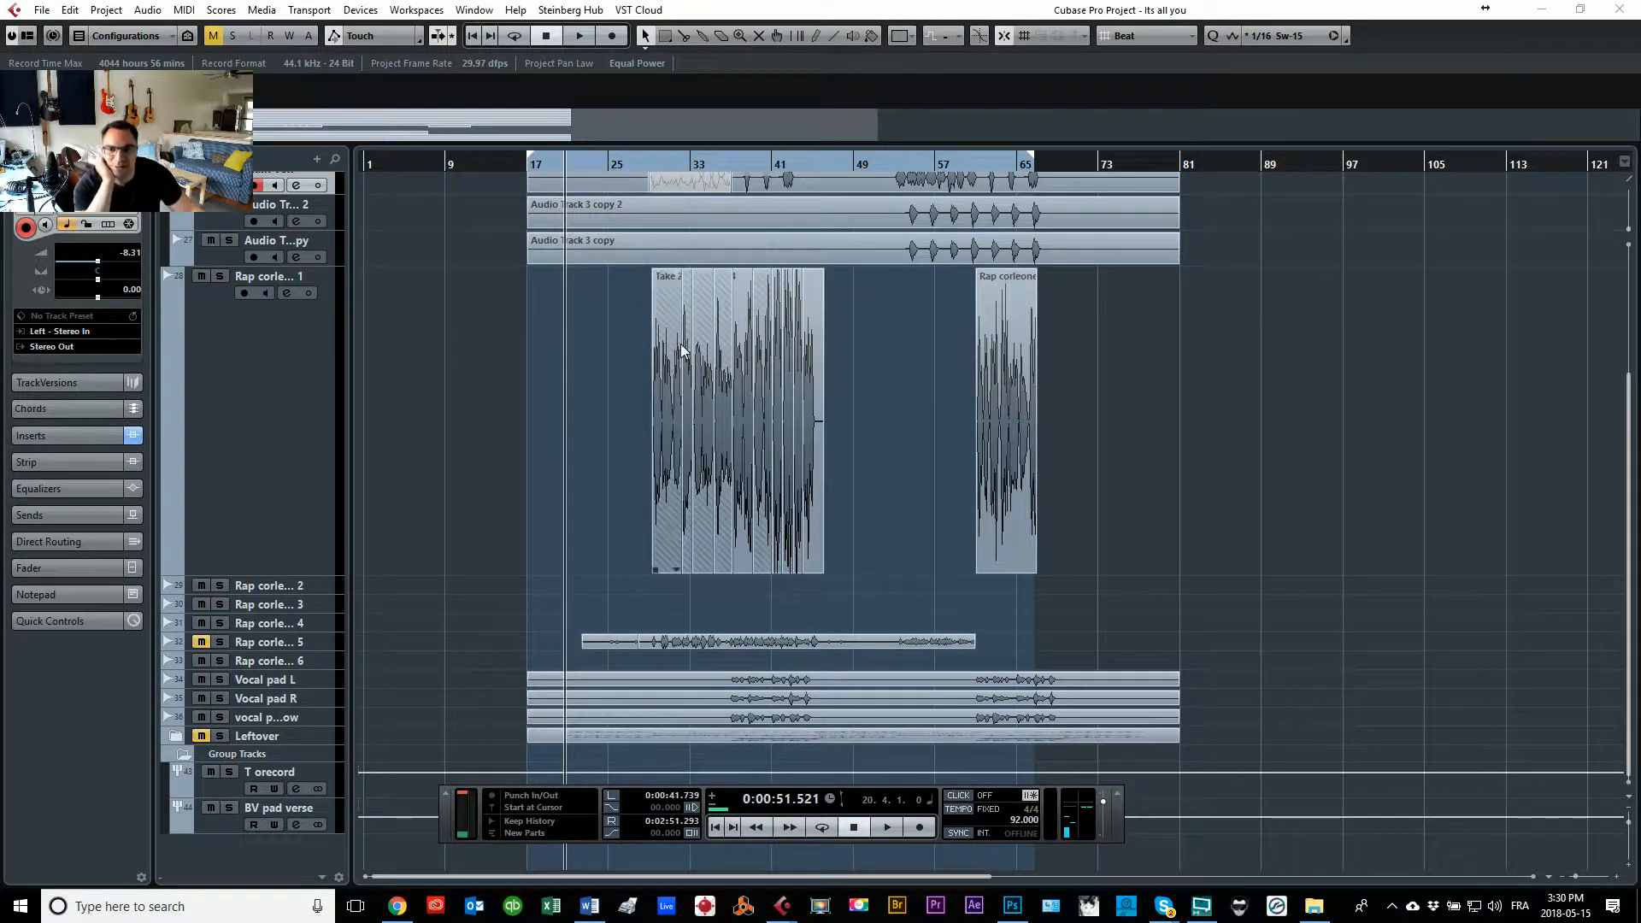
pyautogui.scroll(3, 872, 525)
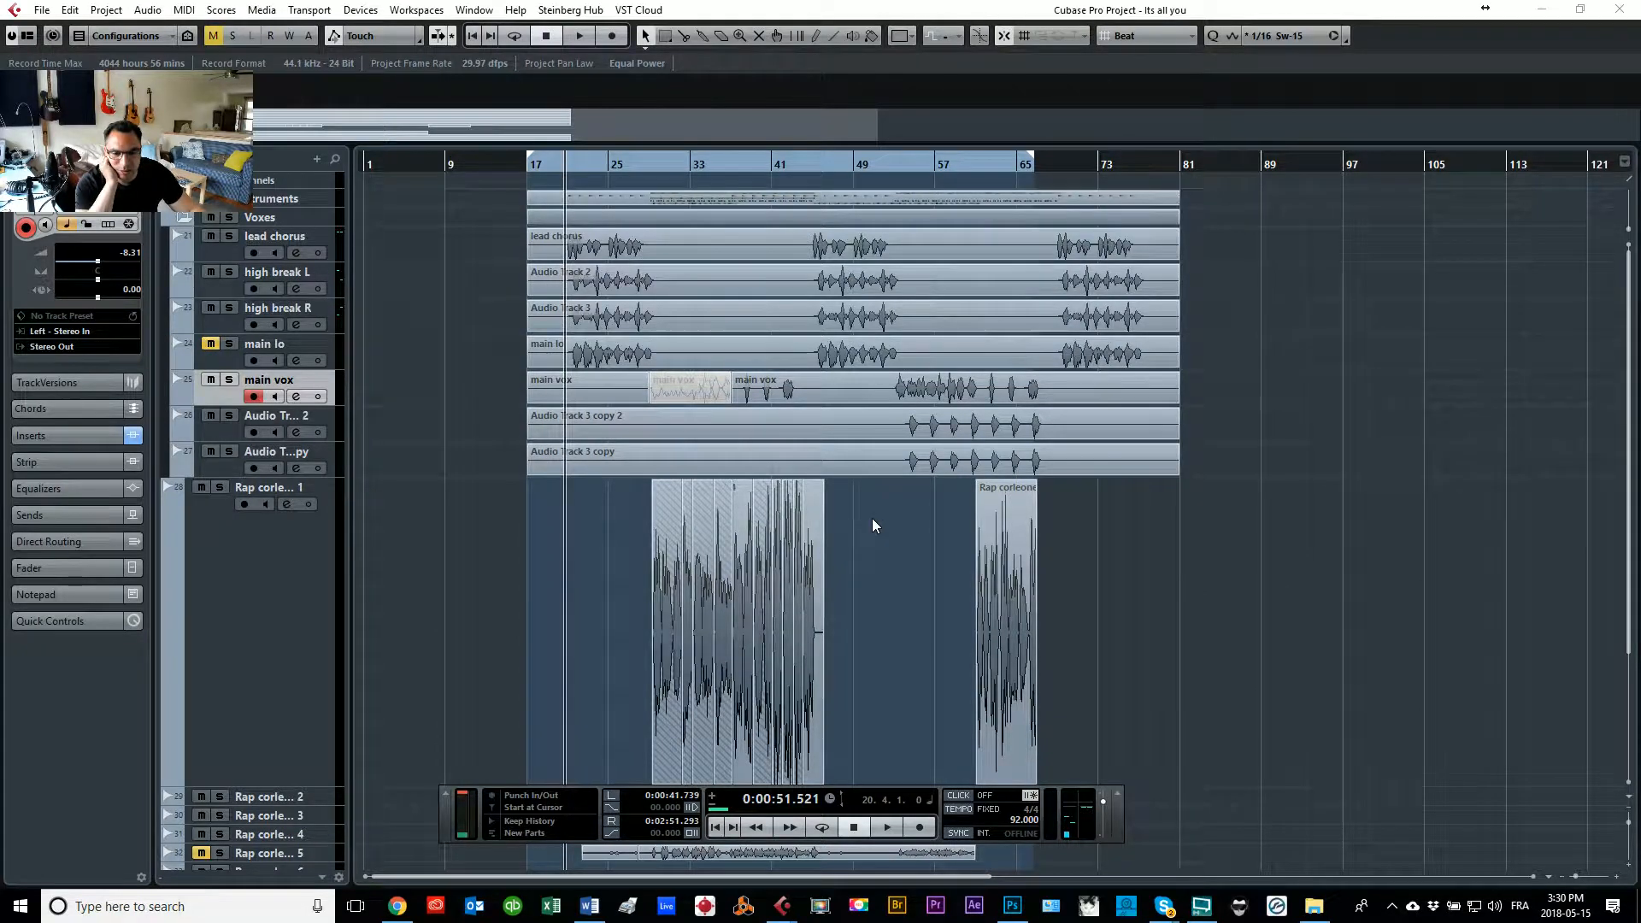
pyautogui.press('h')
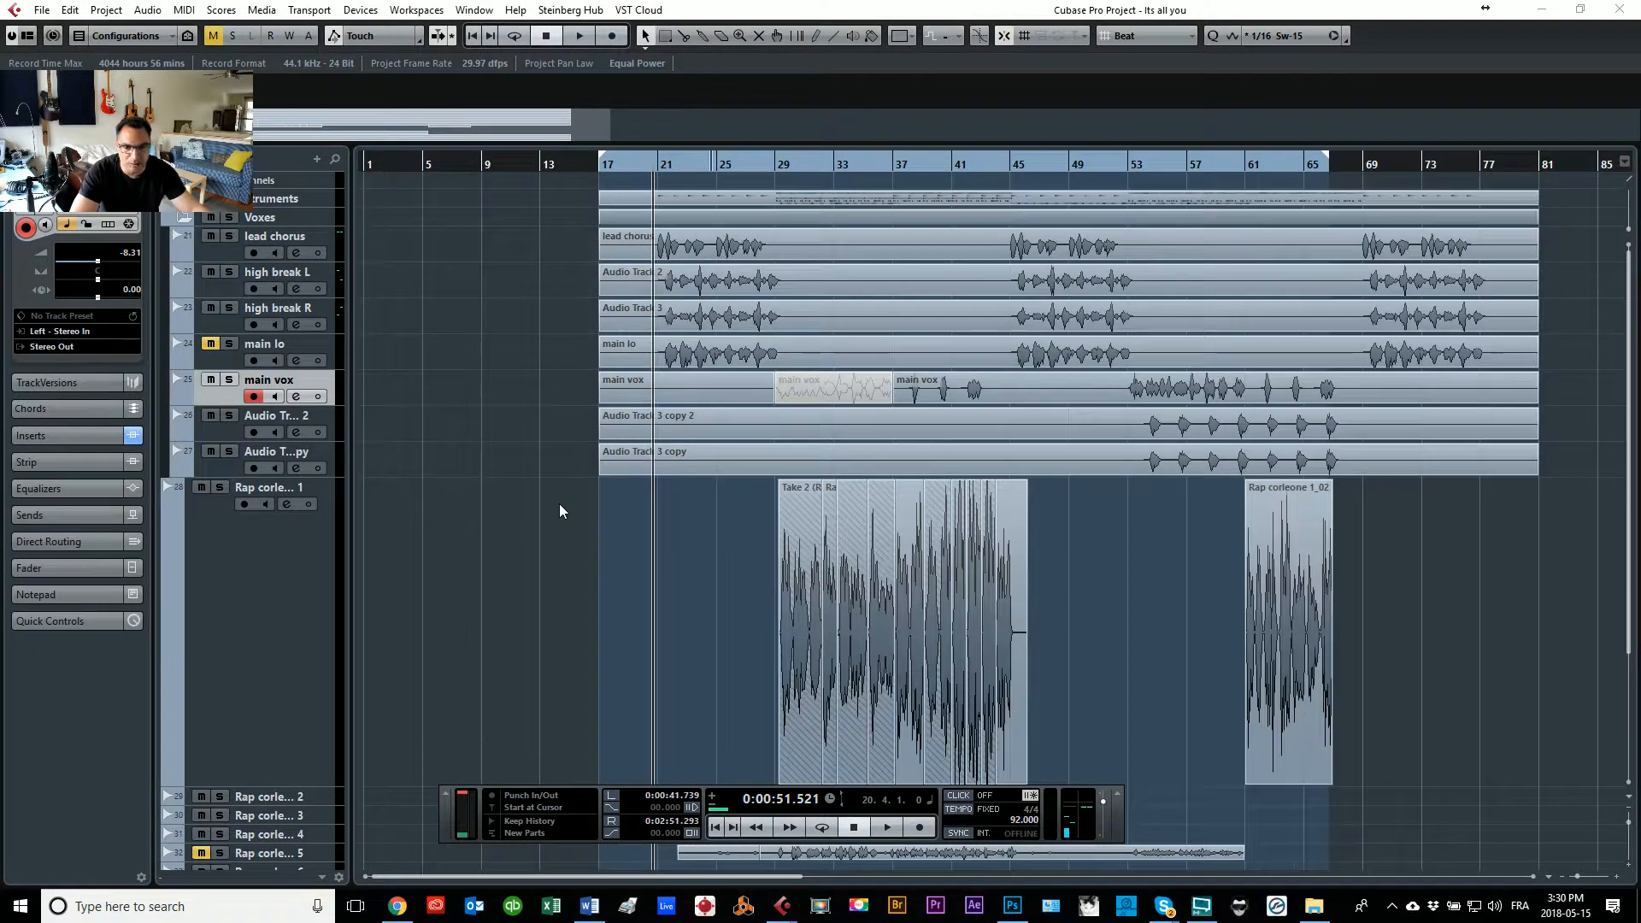
pyautogui.press('h')
pyautogui.press('h')
pyautogui.press('h')
pyautogui.press('h')
pyautogui.press('g')
pyautogui.press('g')
pyautogui.scroll(-3, 752, 516)
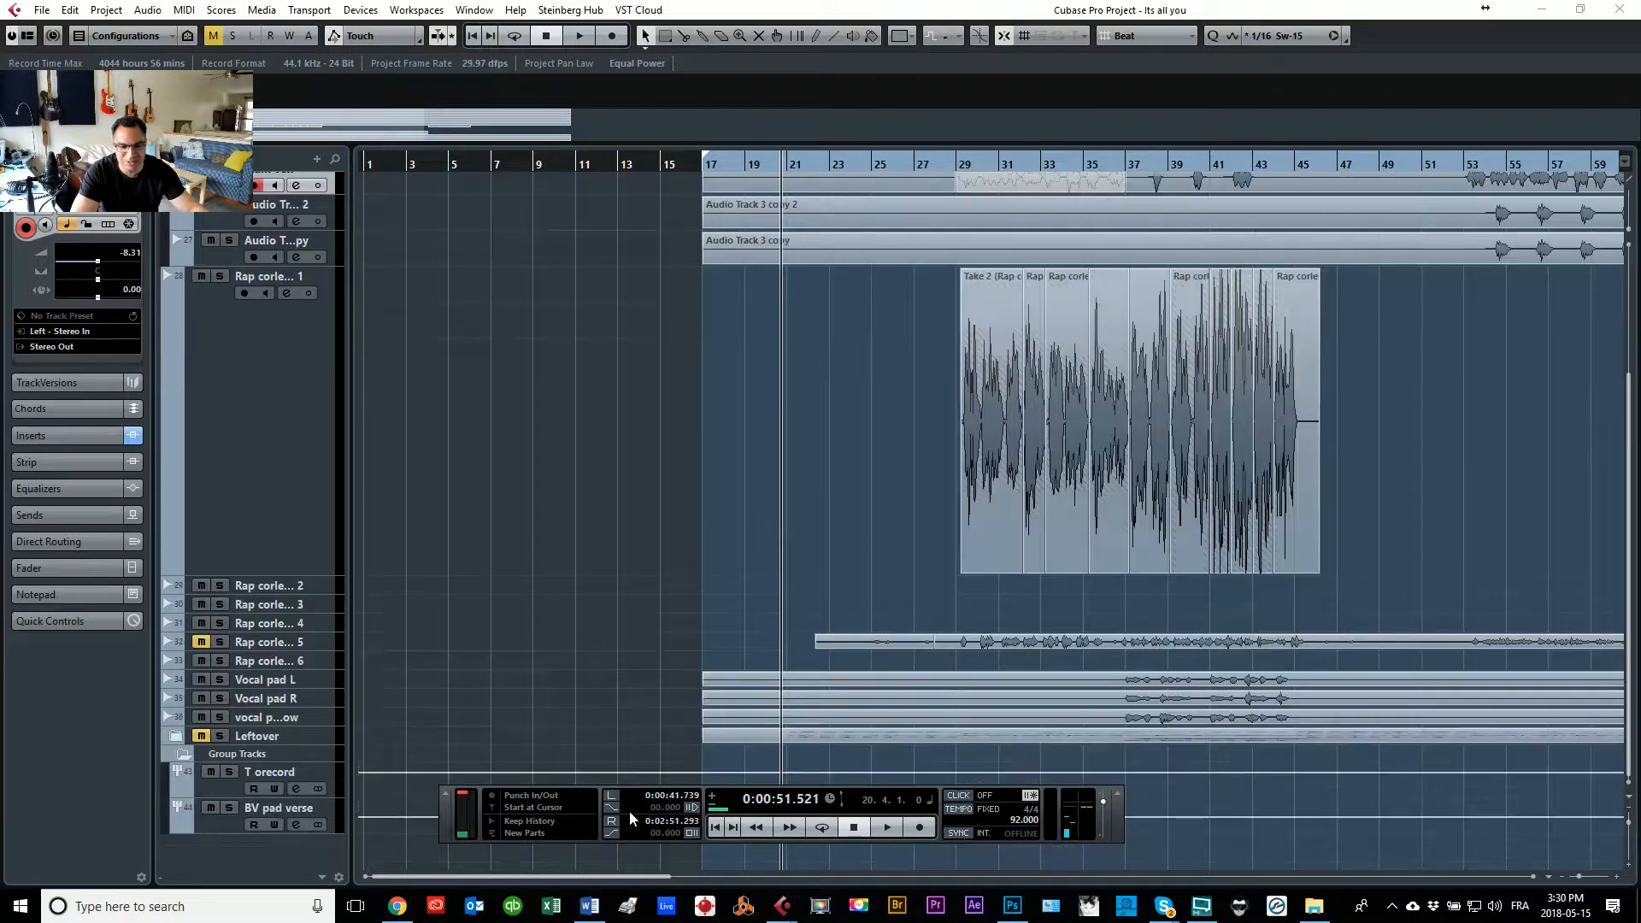
pyautogui.press('F2')
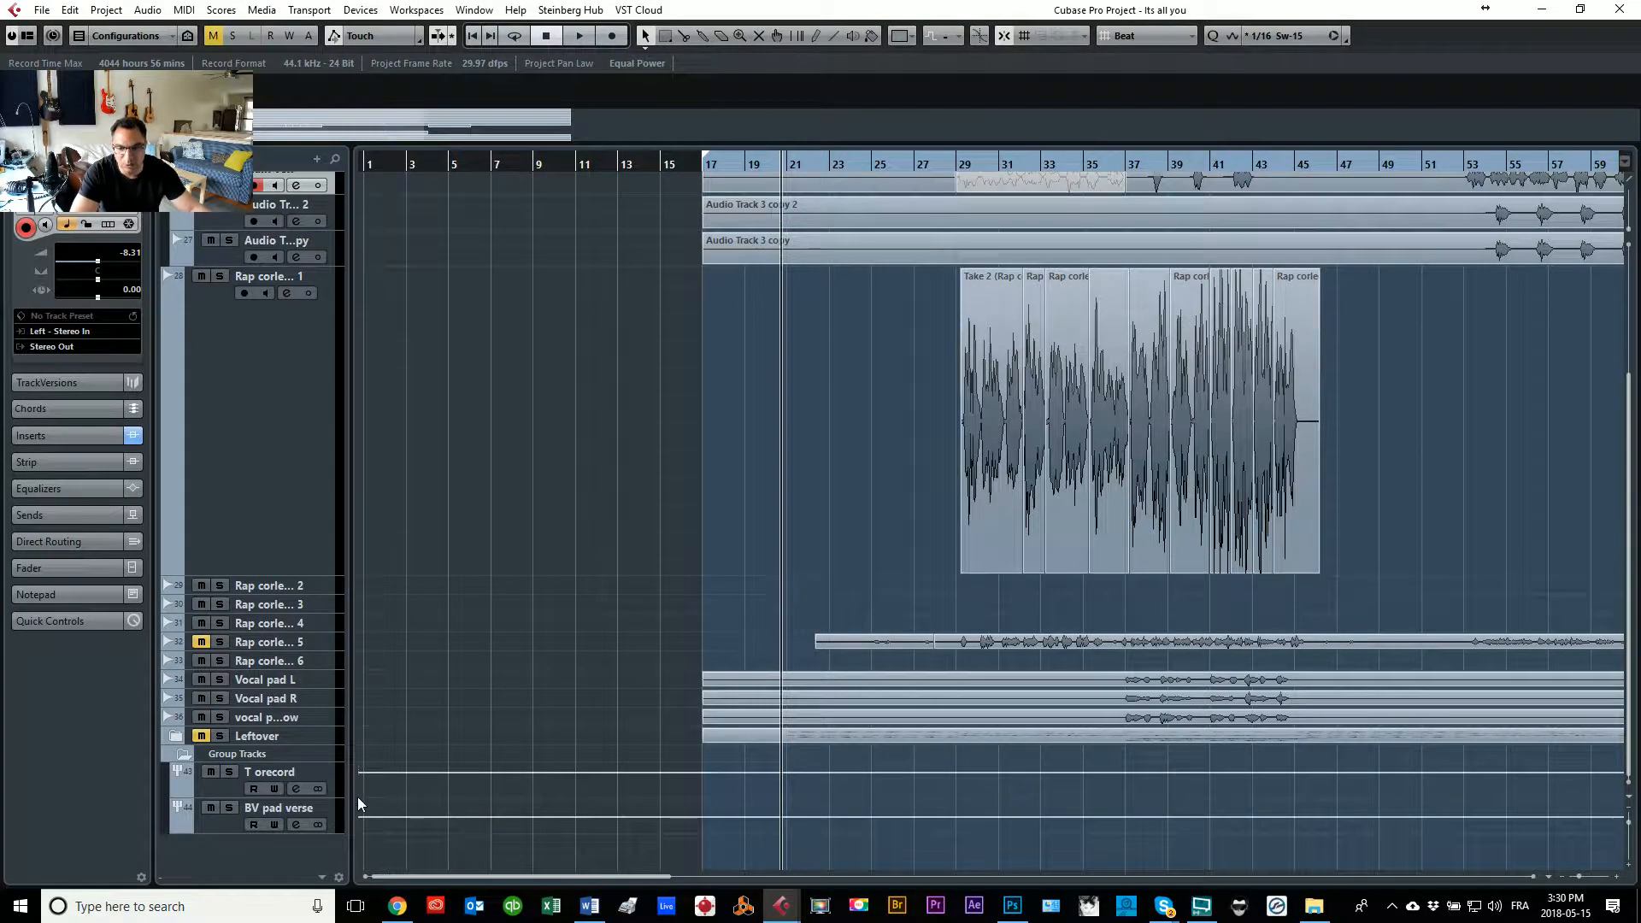
pyautogui.press('g')
pyautogui.press('g')
pyautogui.press('g')
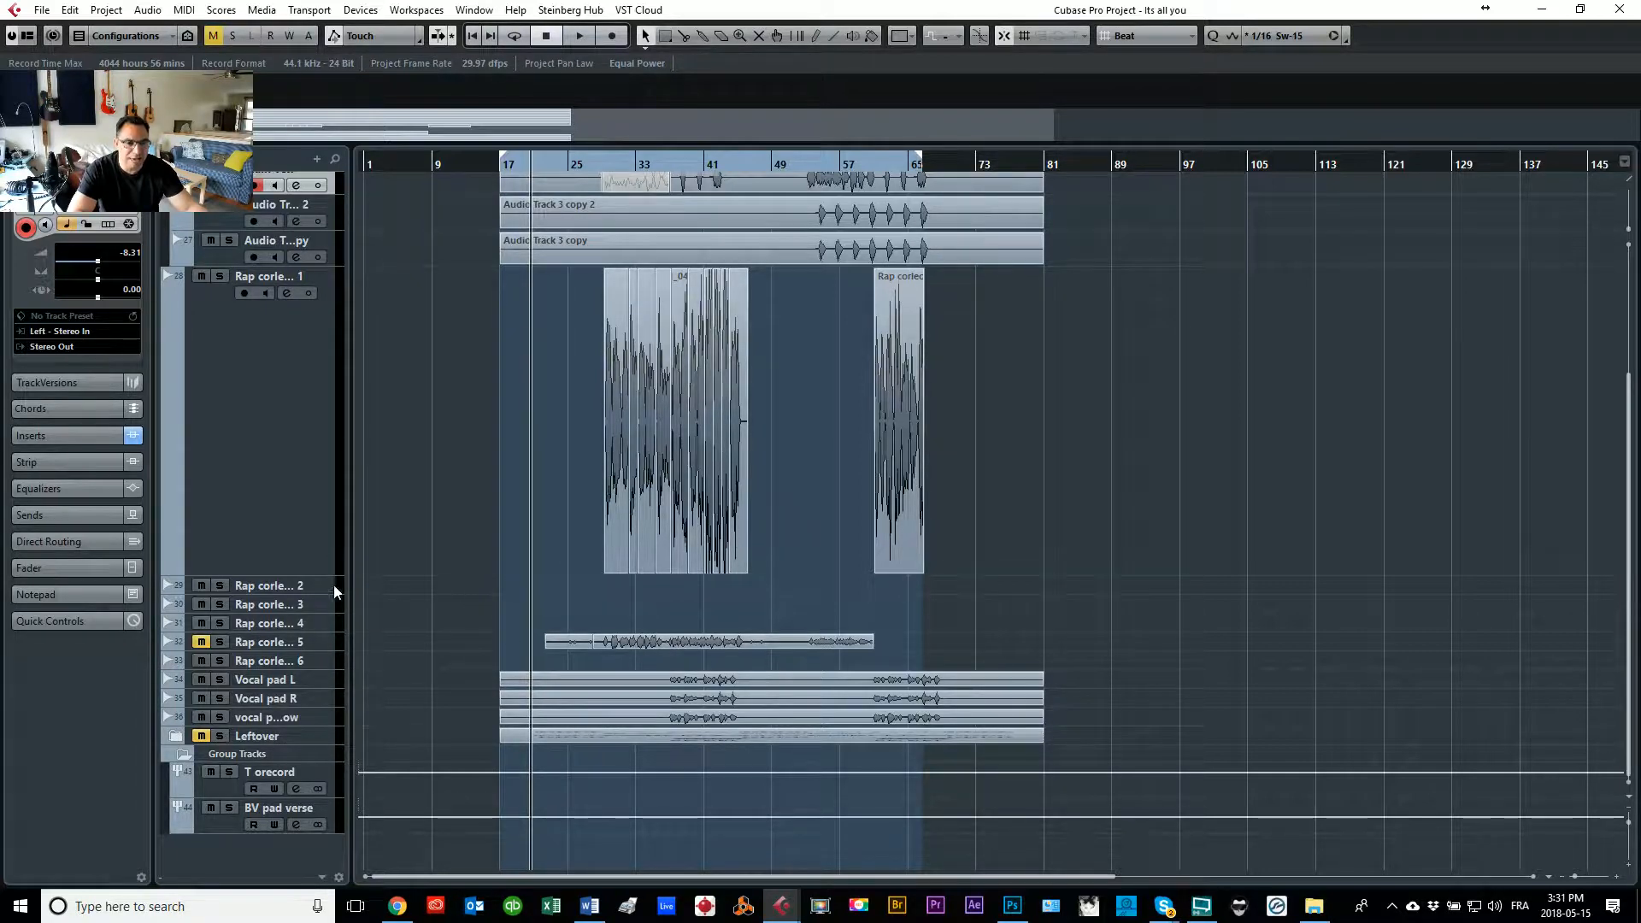
# Step: Reduce the height of the first Rap corleone track and collapse the Voxes folder
pyautogui.moveTo(325, 573); pyautogui.dragTo(536, 320)
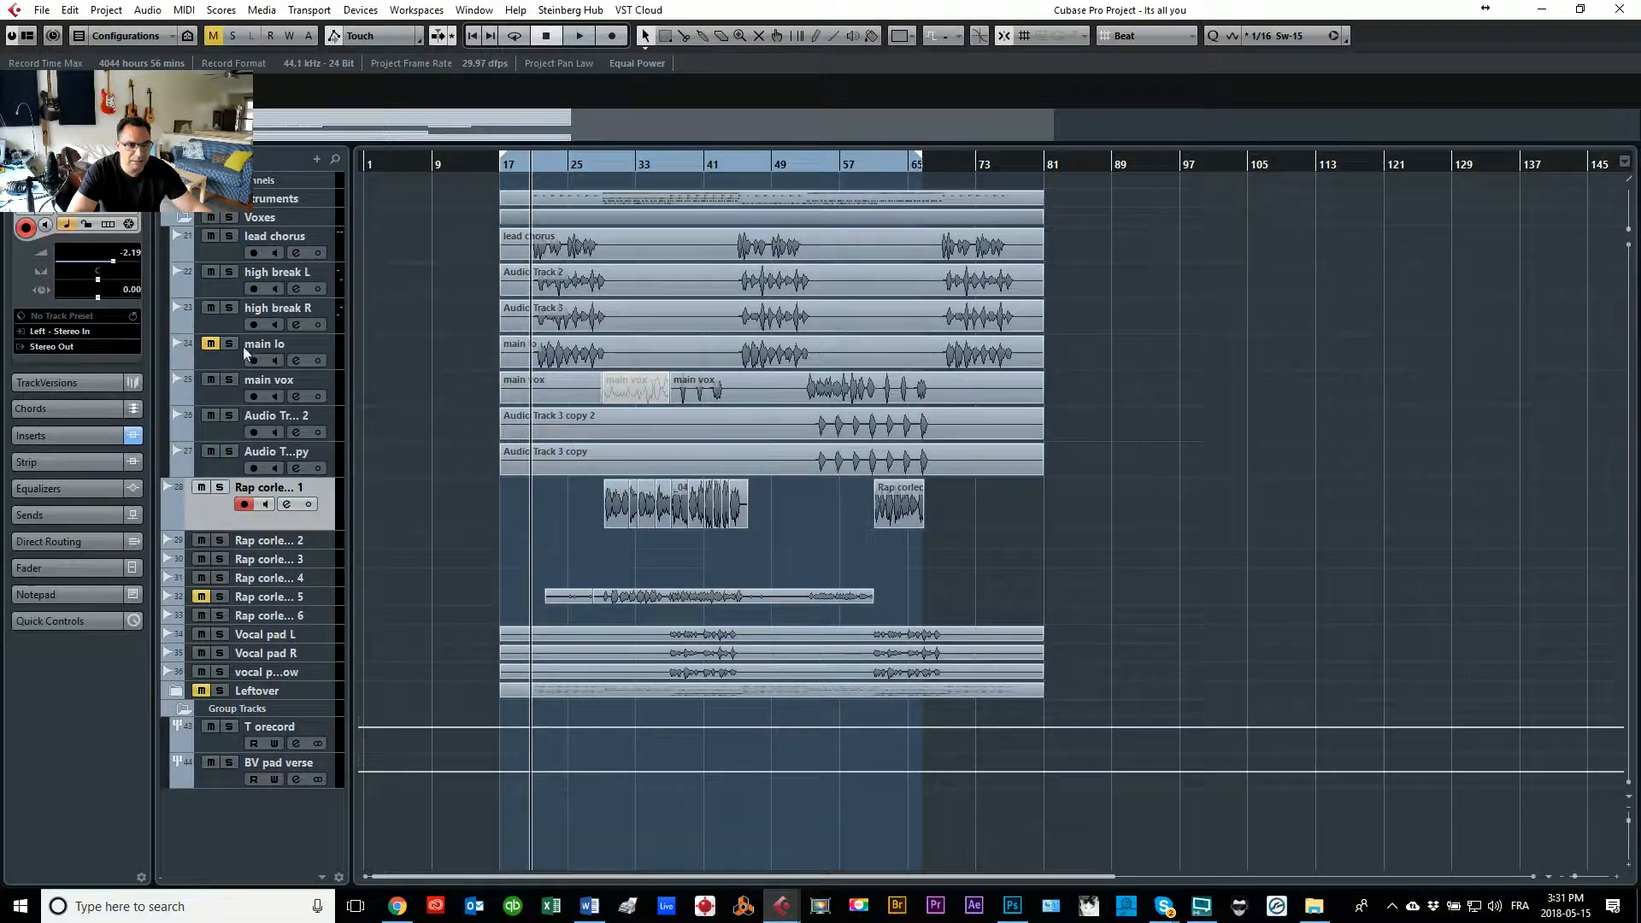
pyautogui.scroll(3, 186, 241)
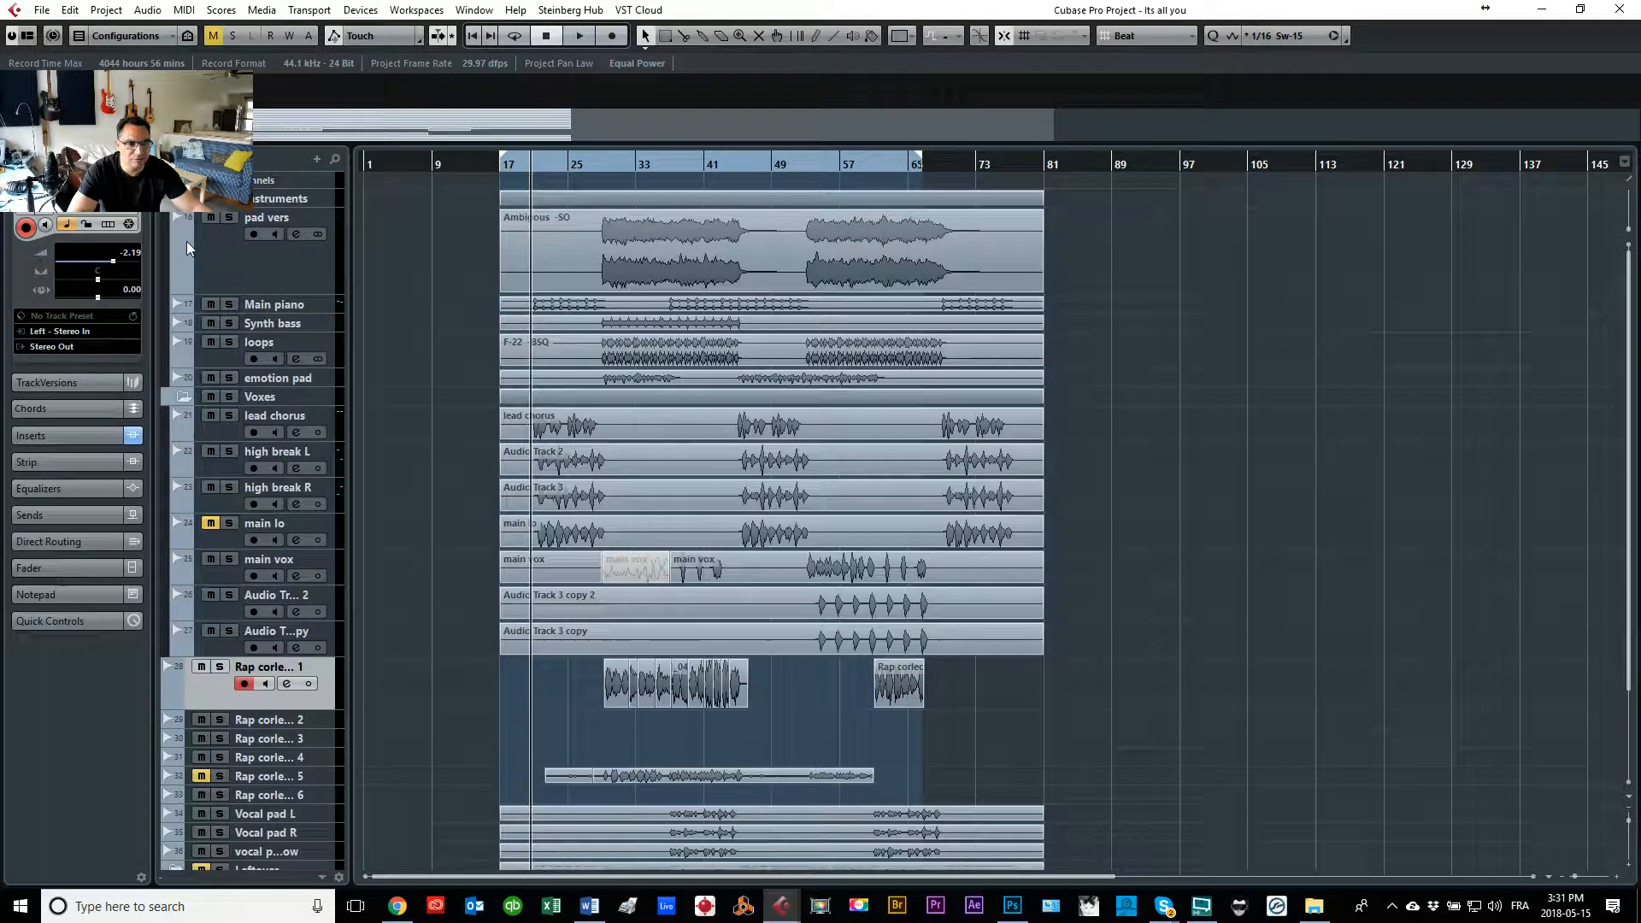
pyautogui.click(192, 398)
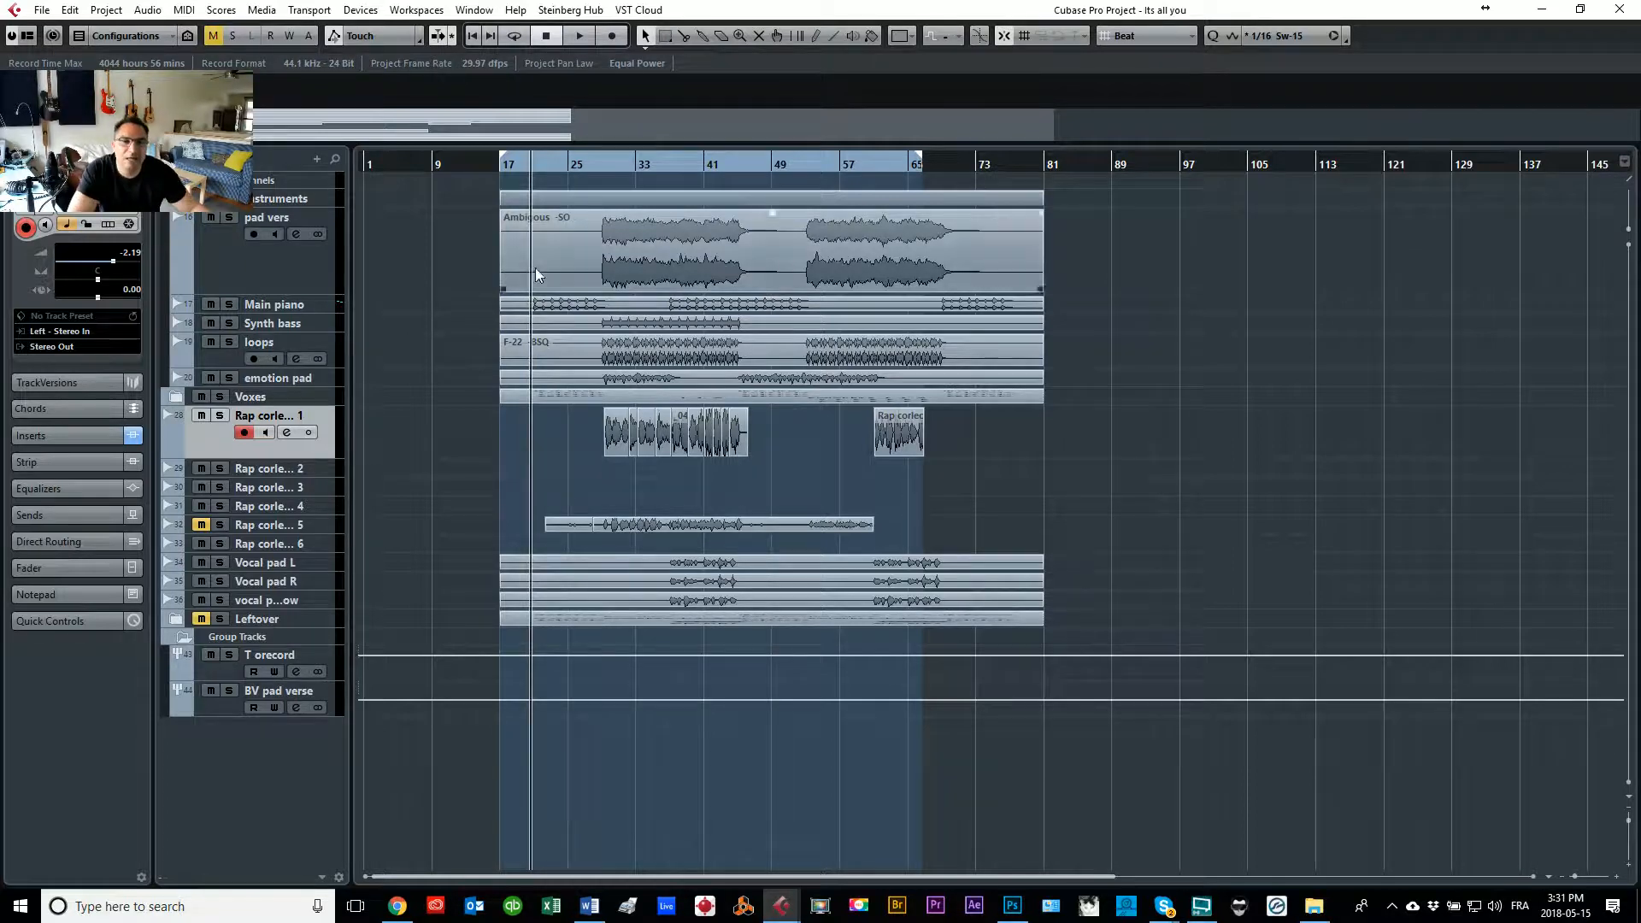
# Step: Solo the Main piano track, start playback and enlarge the track's height to show its waveform clearly
pyautogui.click(229, 305)
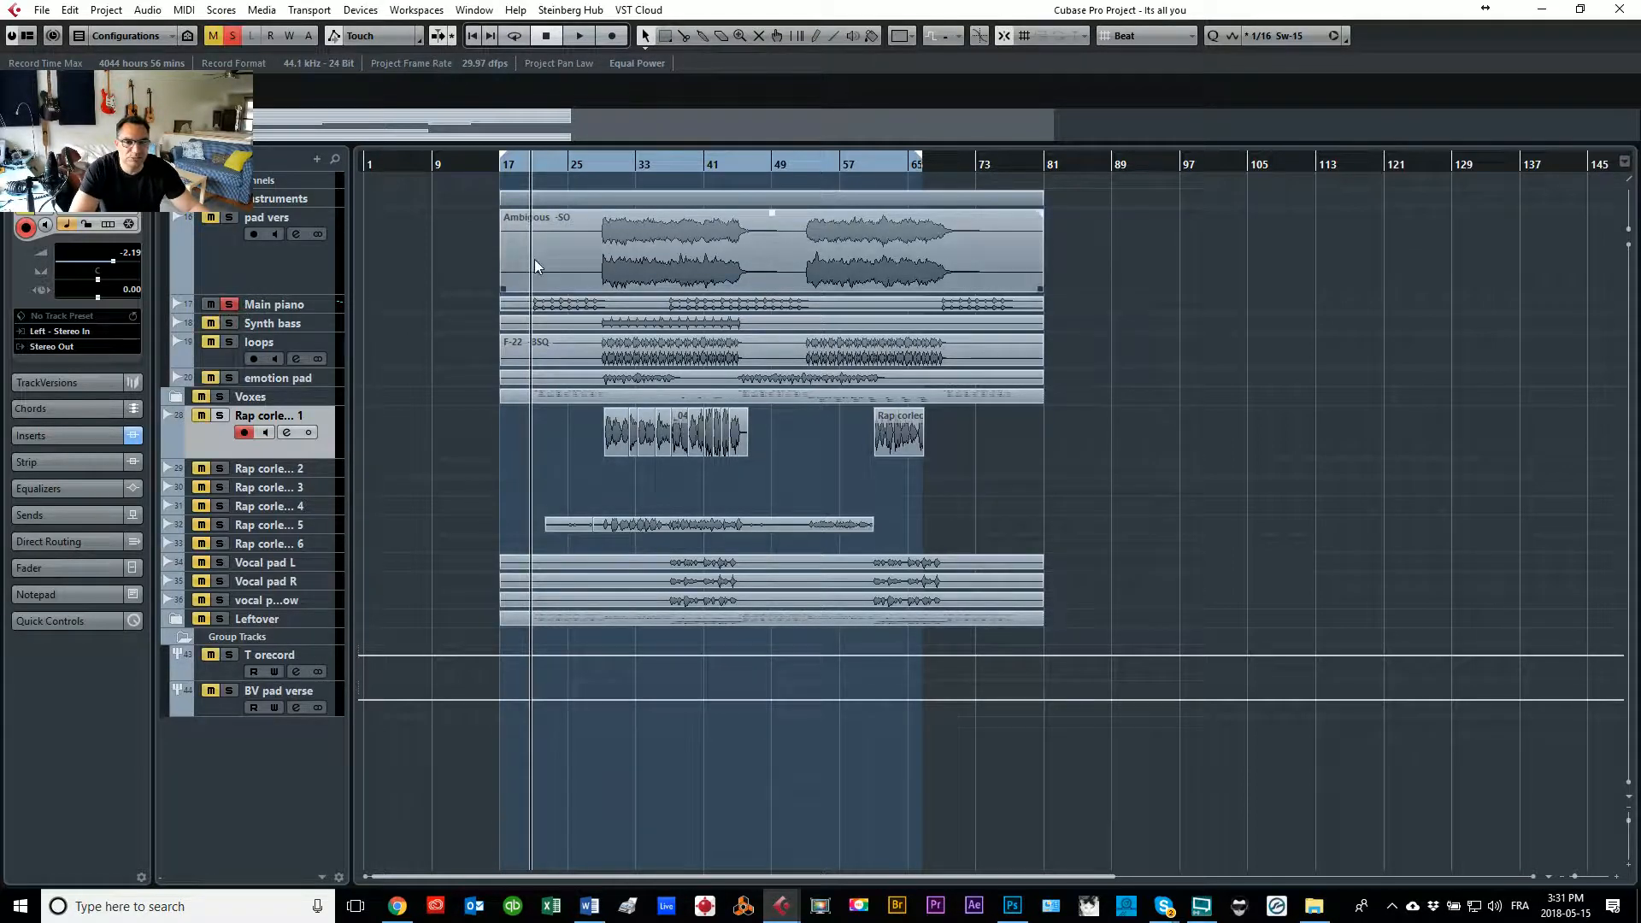
pyautogui.press('space')
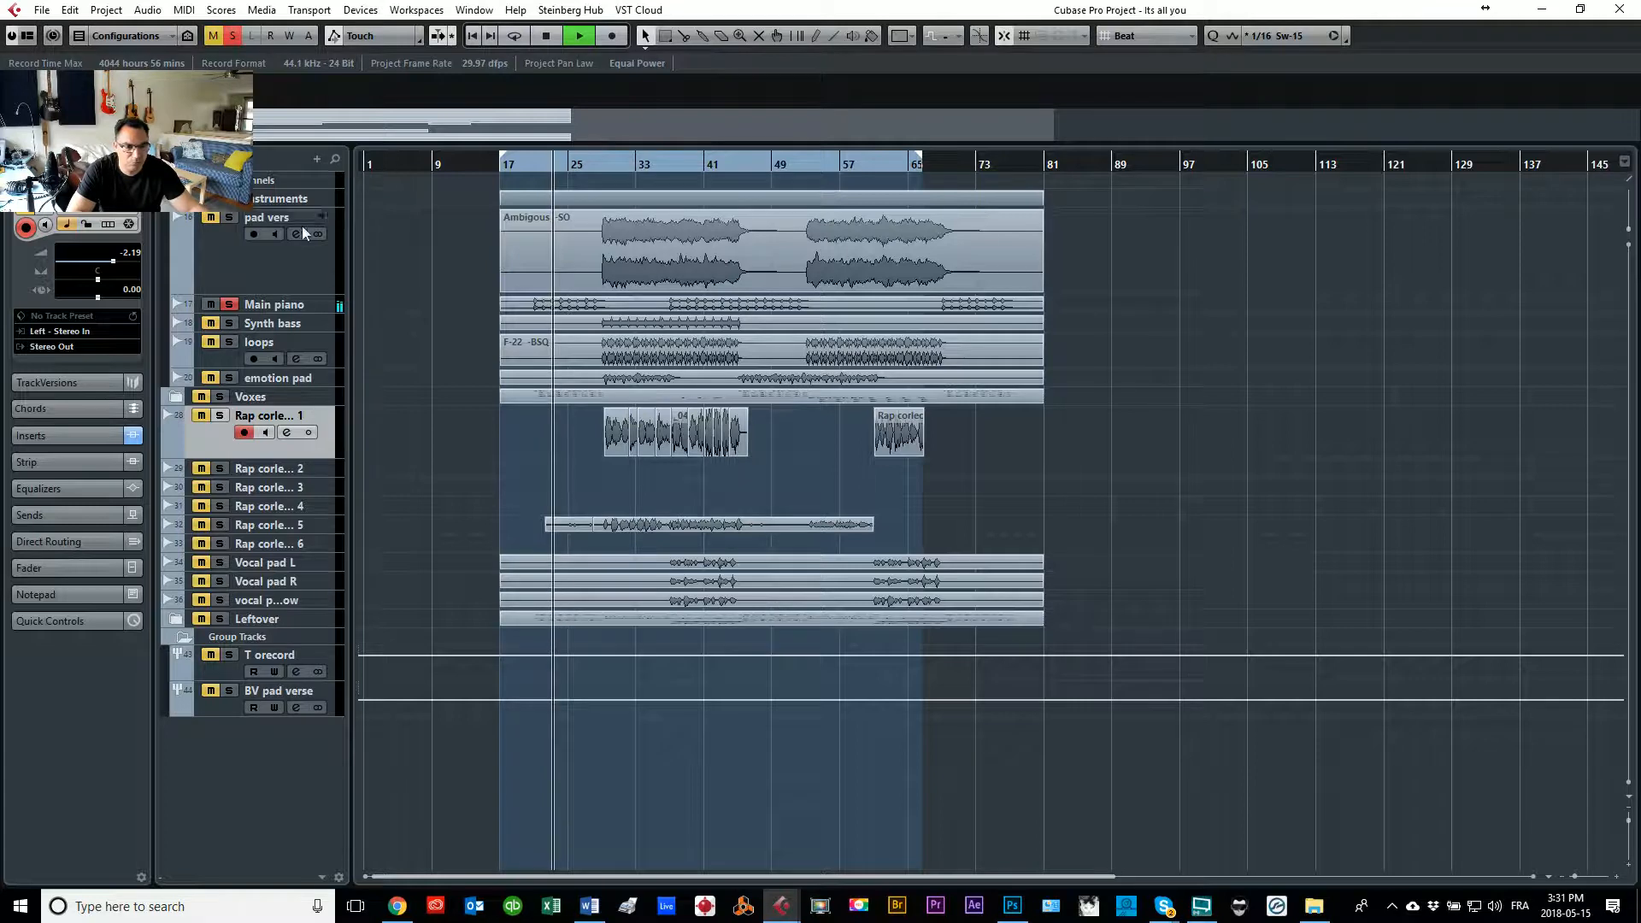
pyautogui.moveTo(320, 309); pyautogui.dragTo(319, 380)
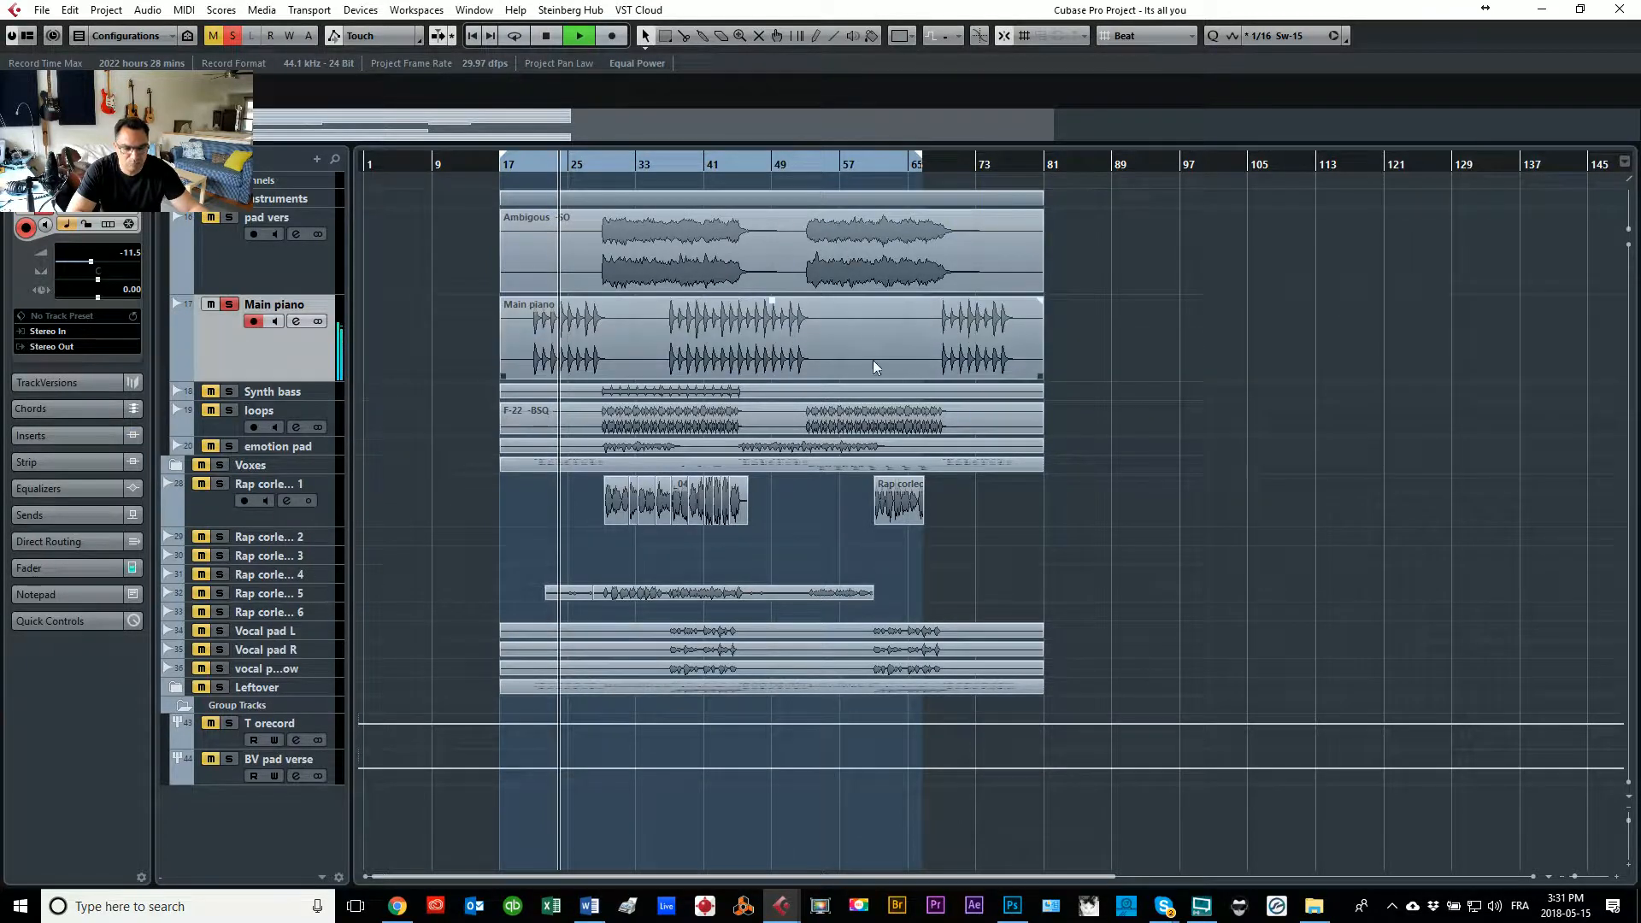
pyautogui.press('h')
pyautogui.press('h')
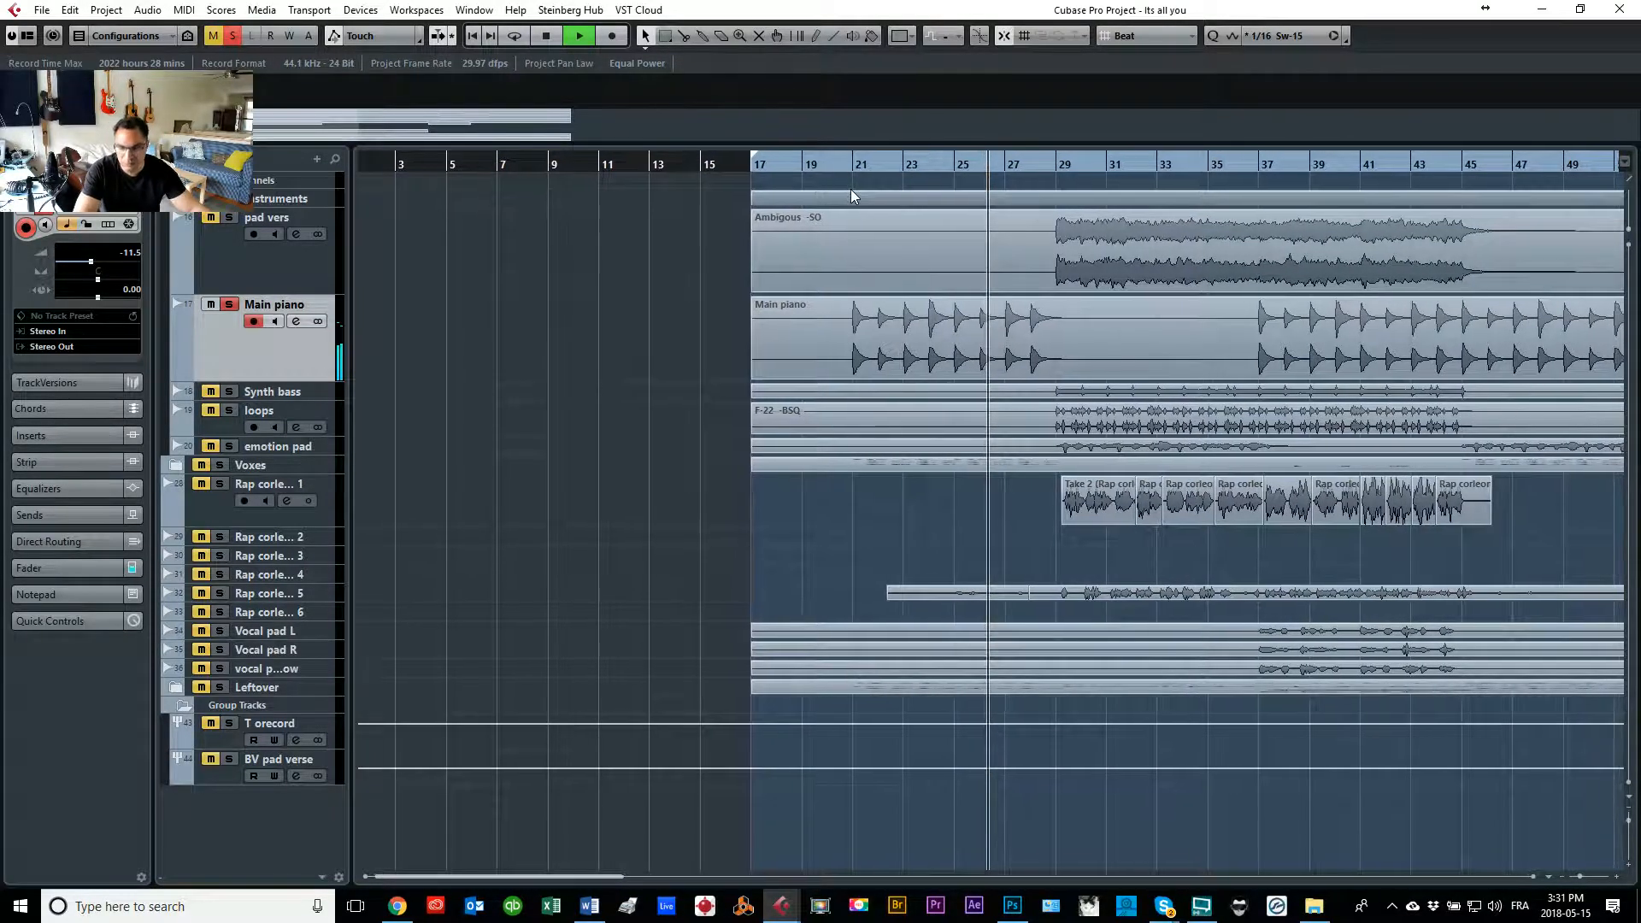
pyautogui.press('g')
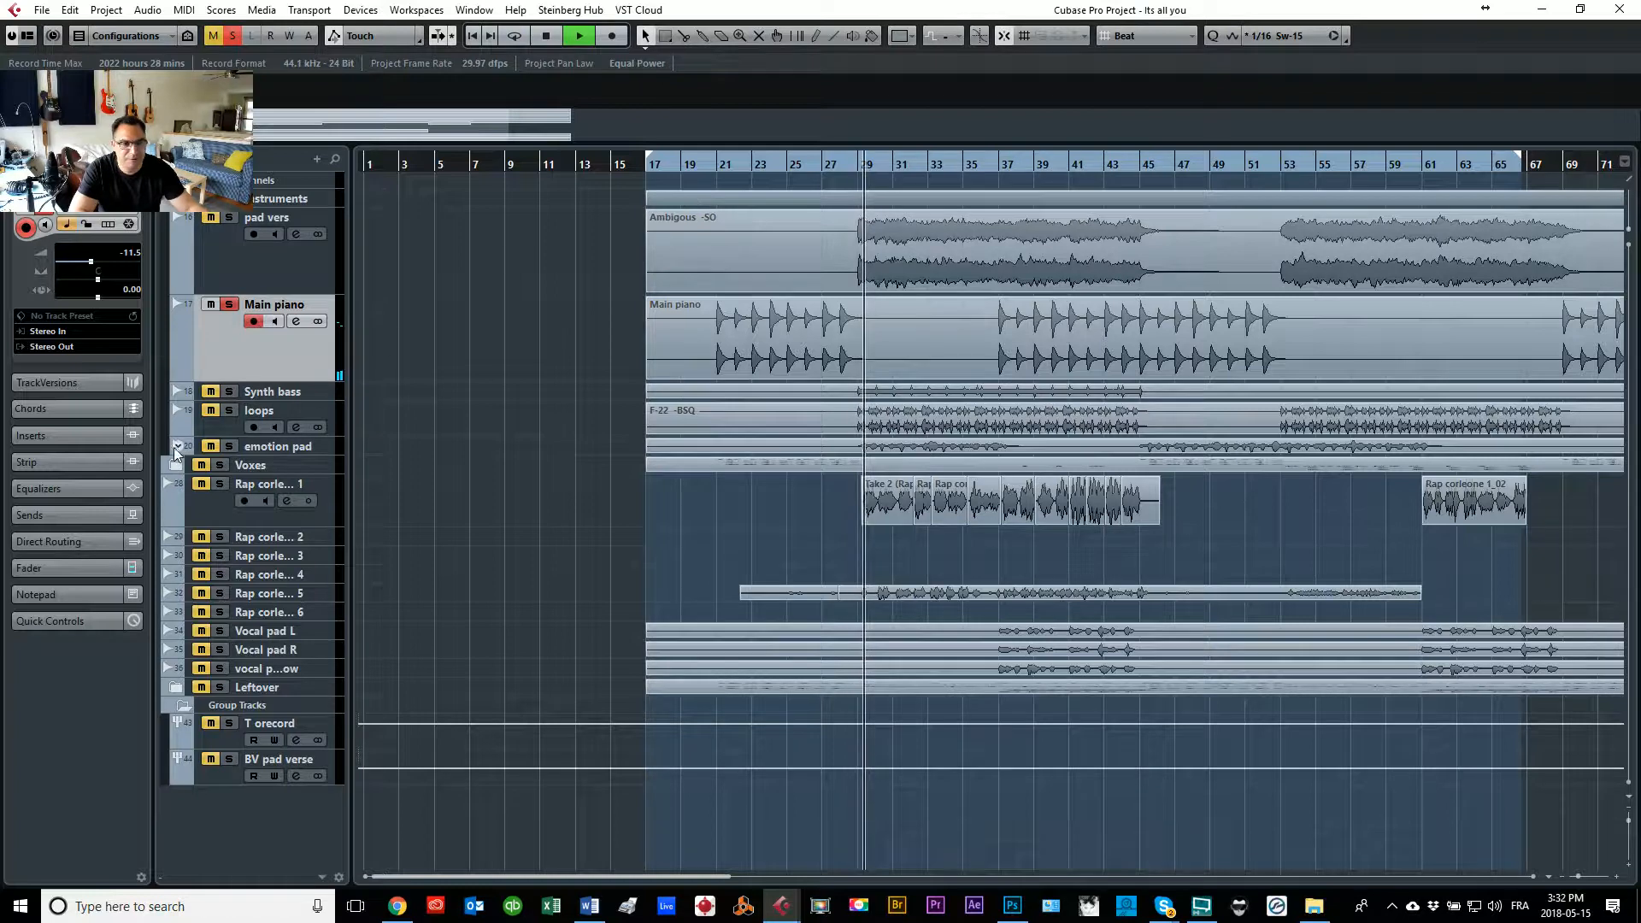
# Step: Replay from about bar 20, raise the Main piano level to -0.58 dB in the MixConsole, and stop playback
pyautogui.click(706, 164)
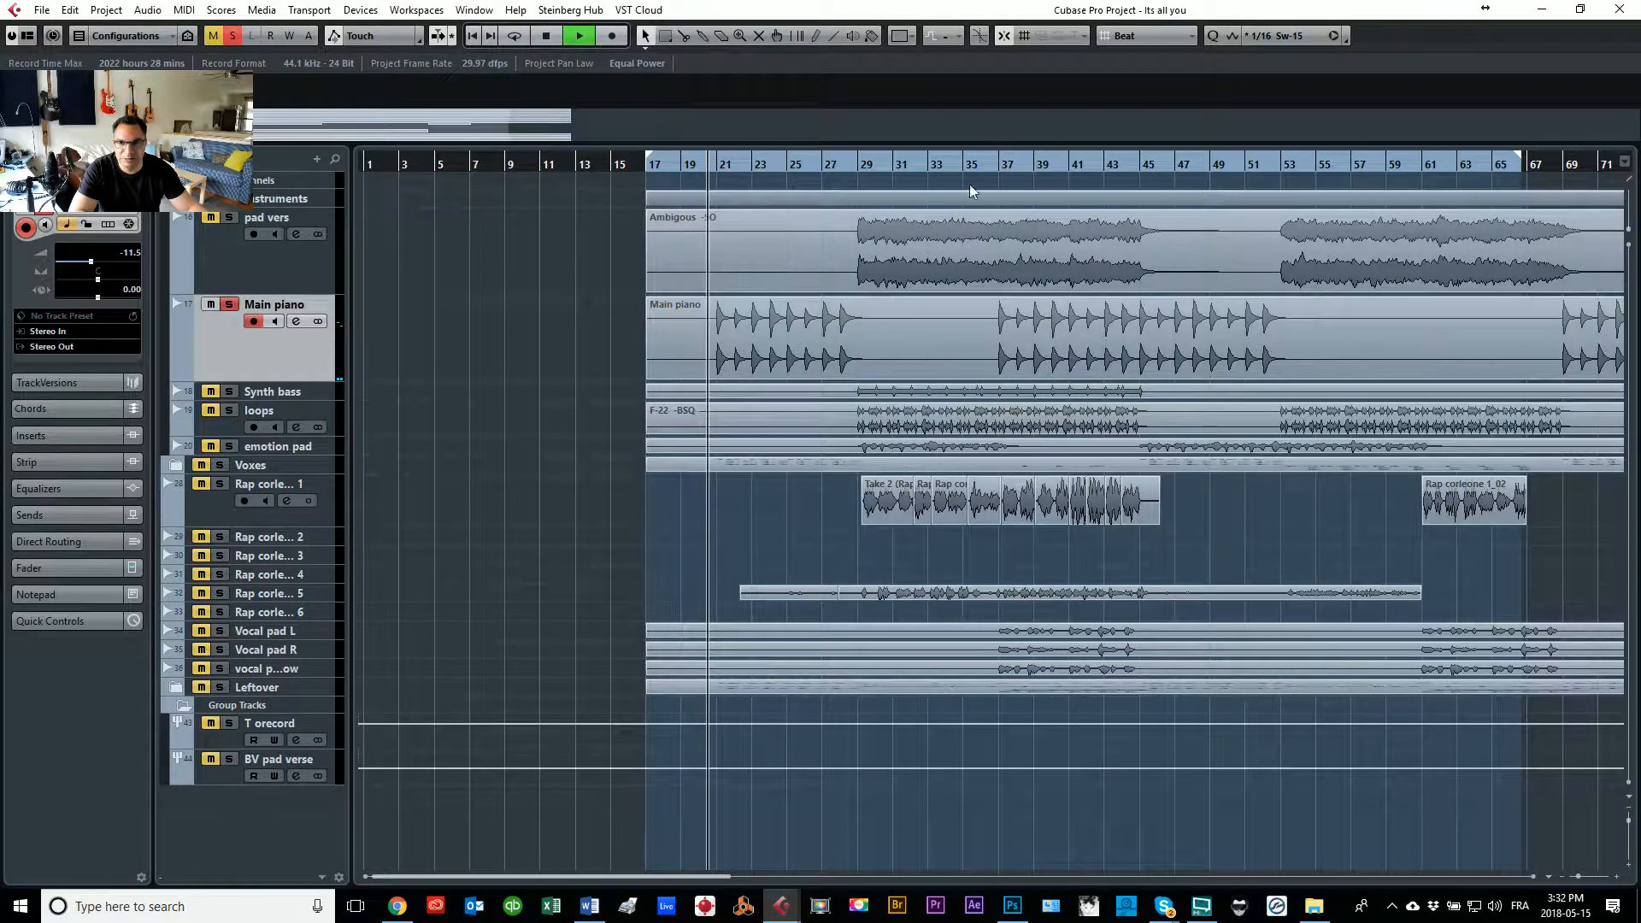
pyautogui.click(360, 9)
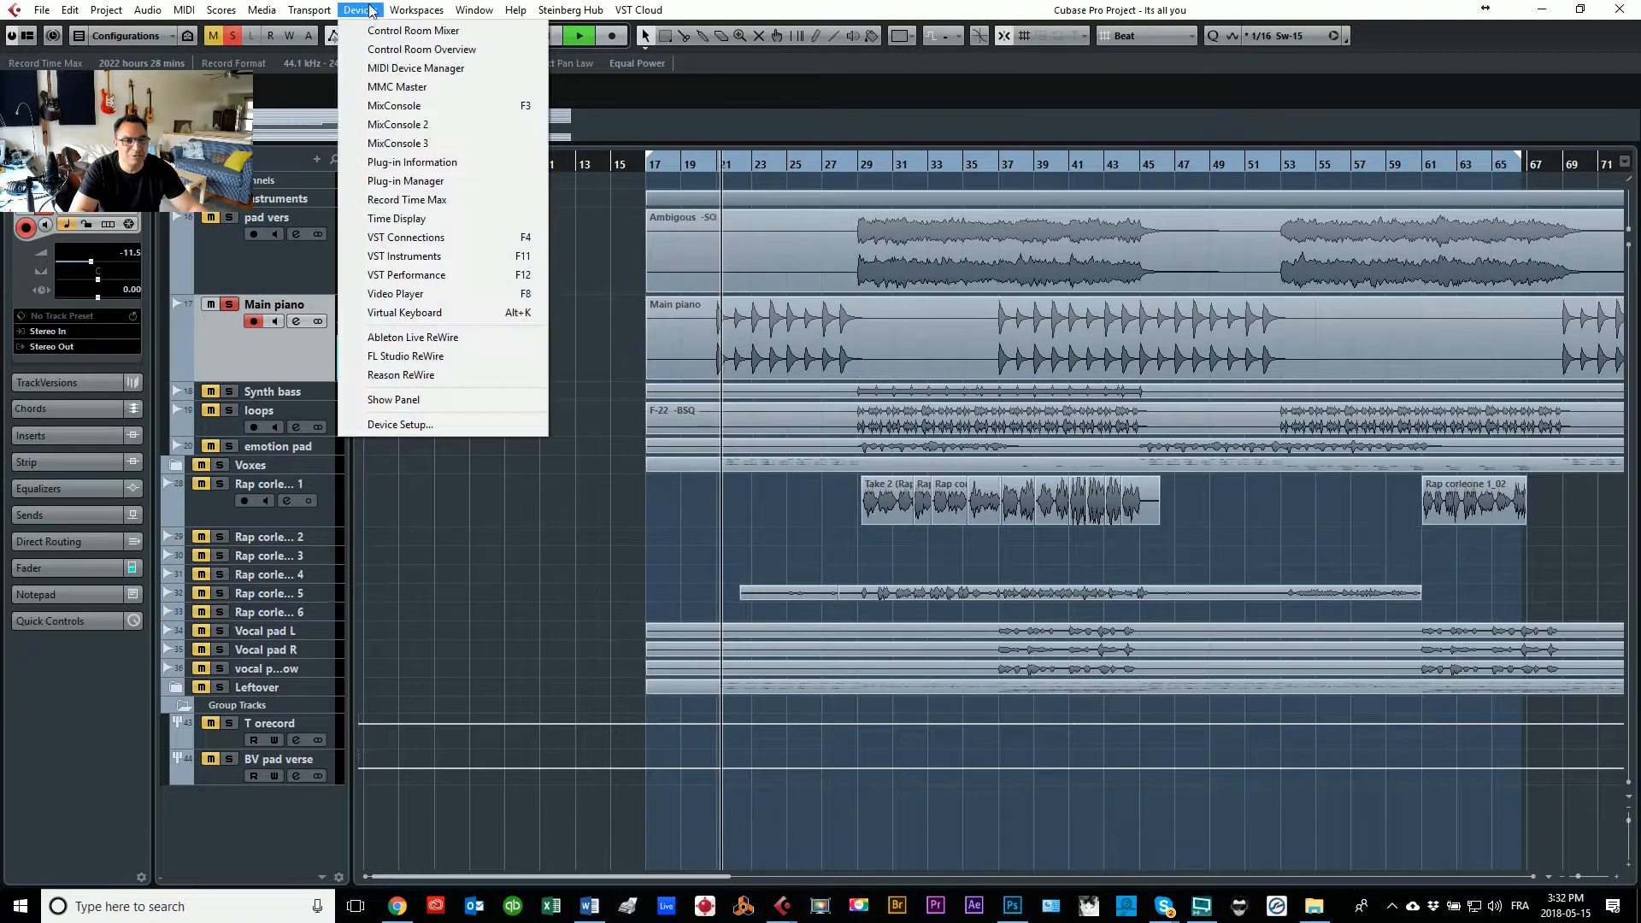
pyautogui.click(395, 106)
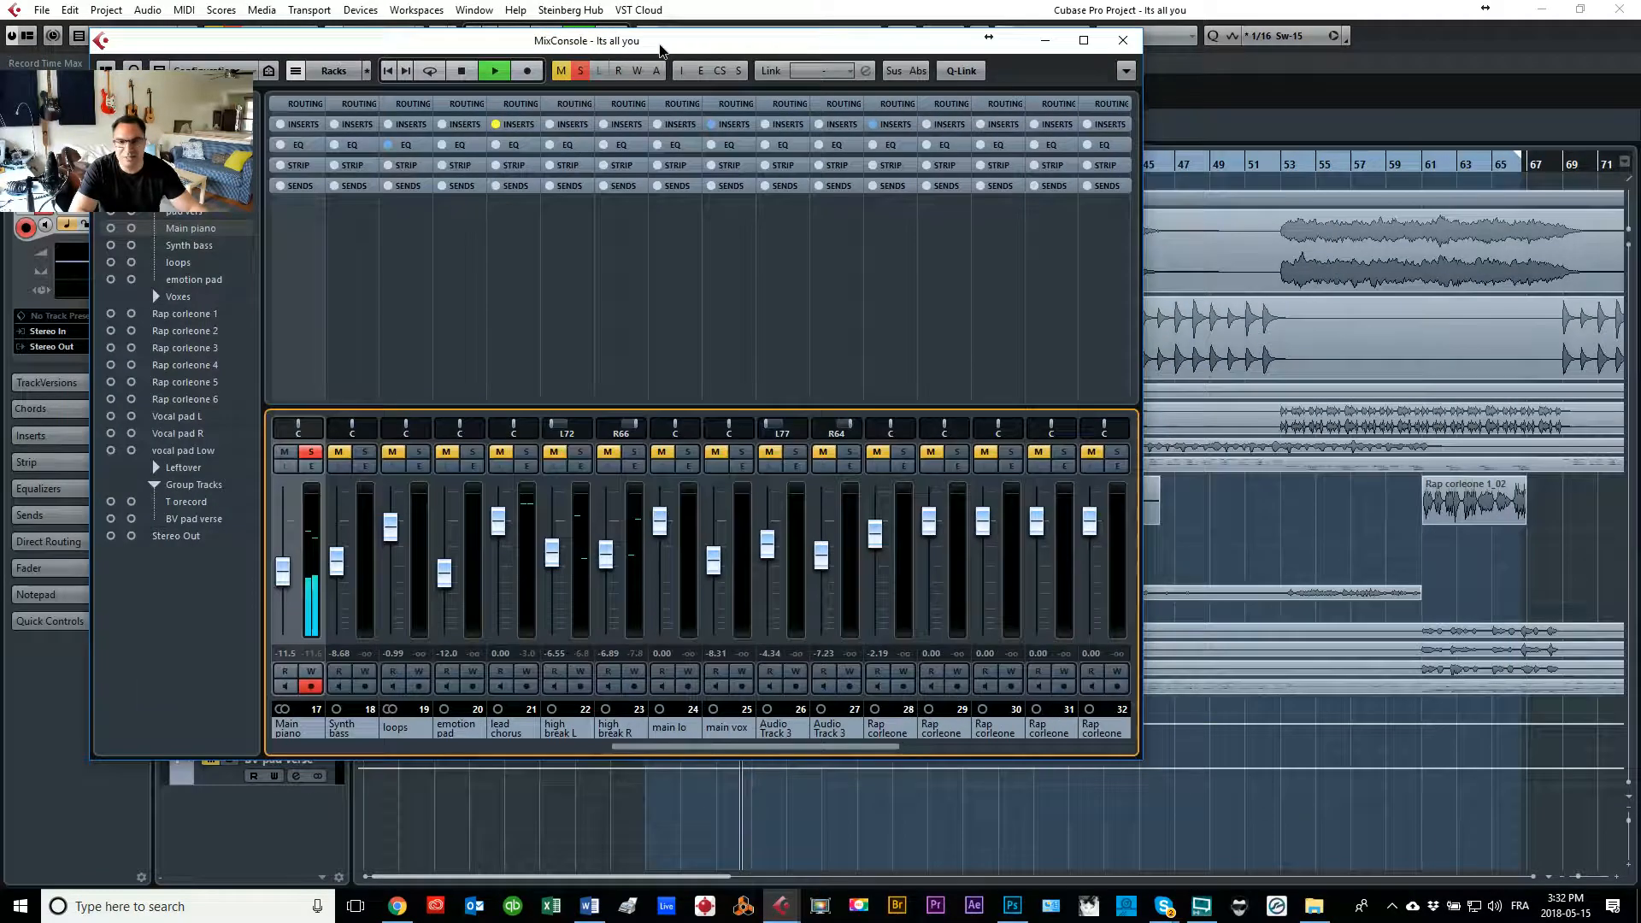
pyautogui.click(1083, 41)
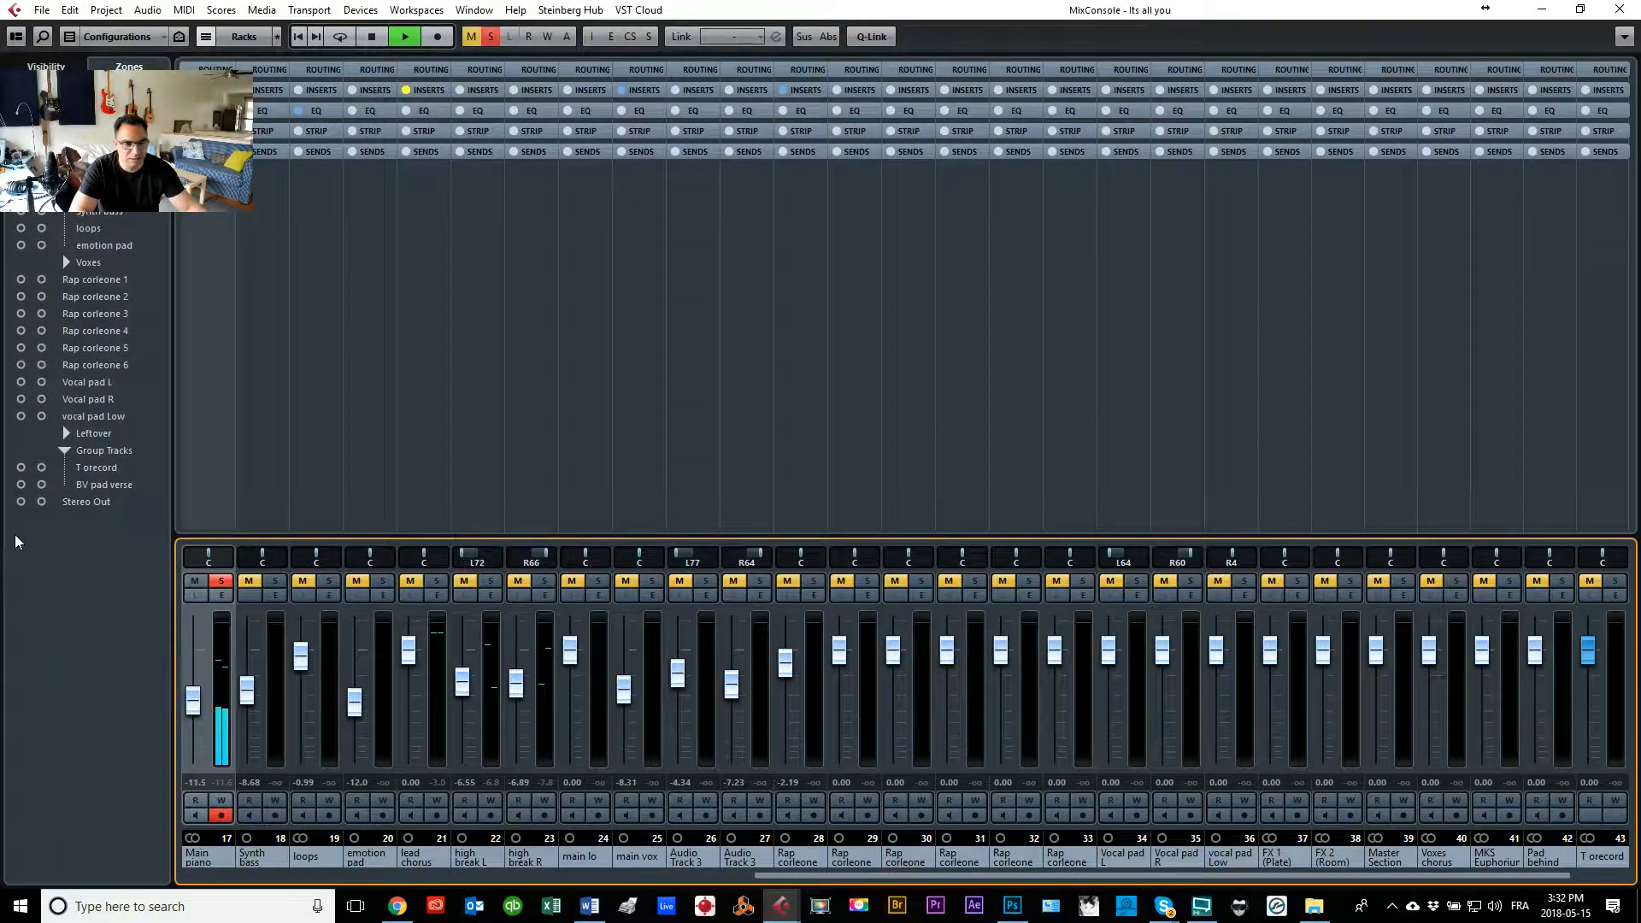
pyautogui.moveTo(199, 696); pyautogui.dragTo(200, 680)
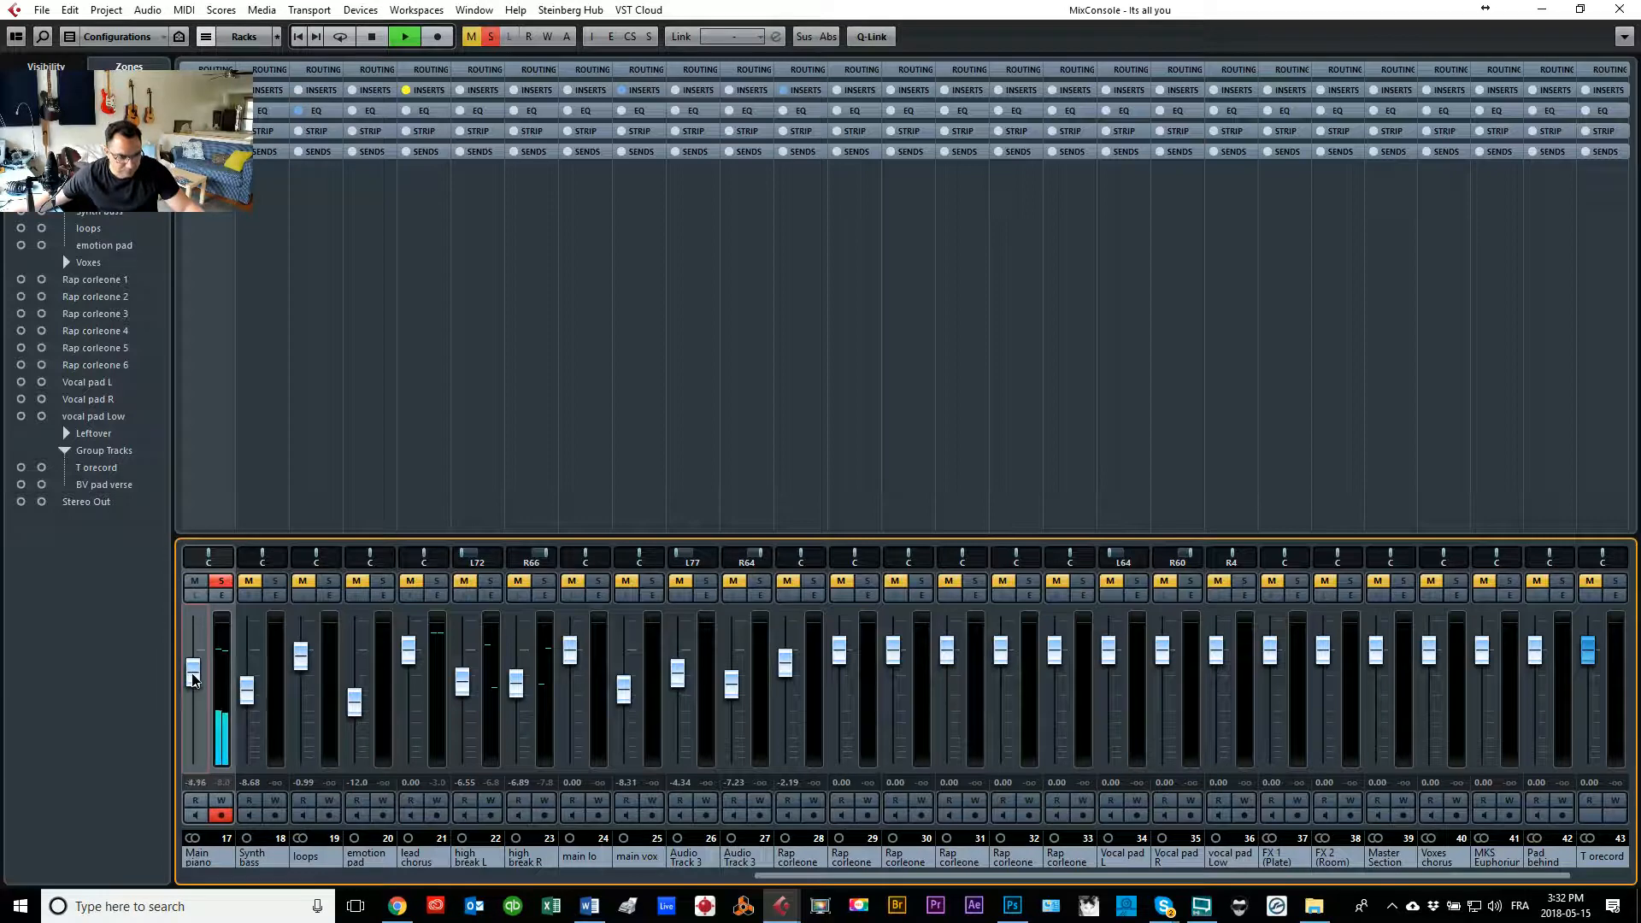
pyautogui.moveTo(194, 680); pyautogui.dragTo(195, 668)
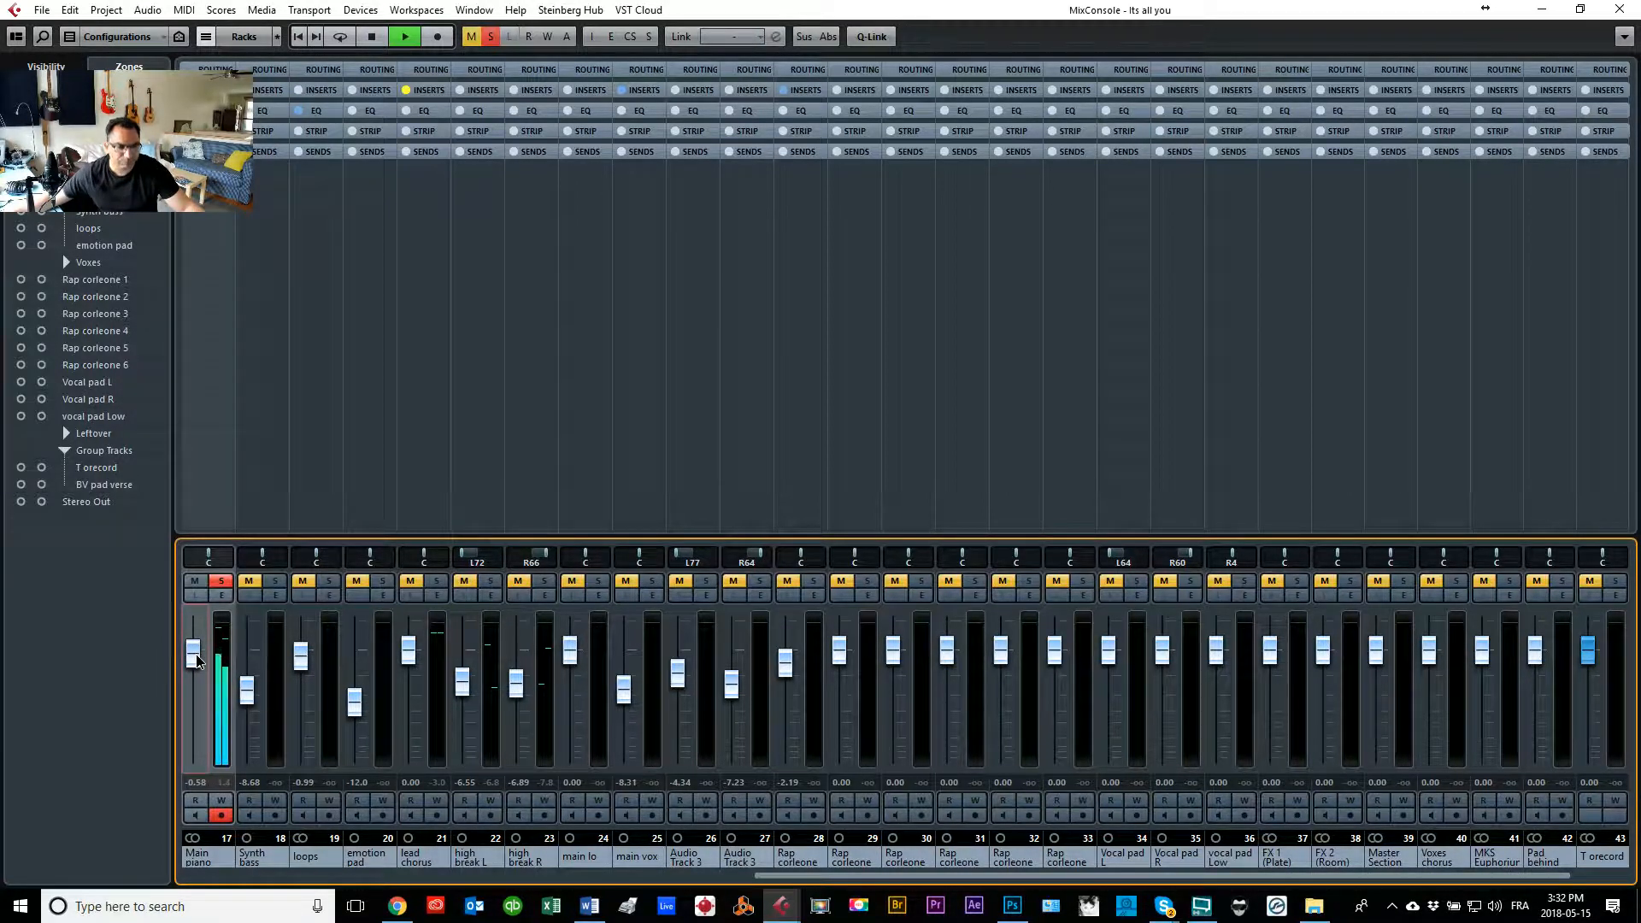
pyautogui.click(1622, 17)
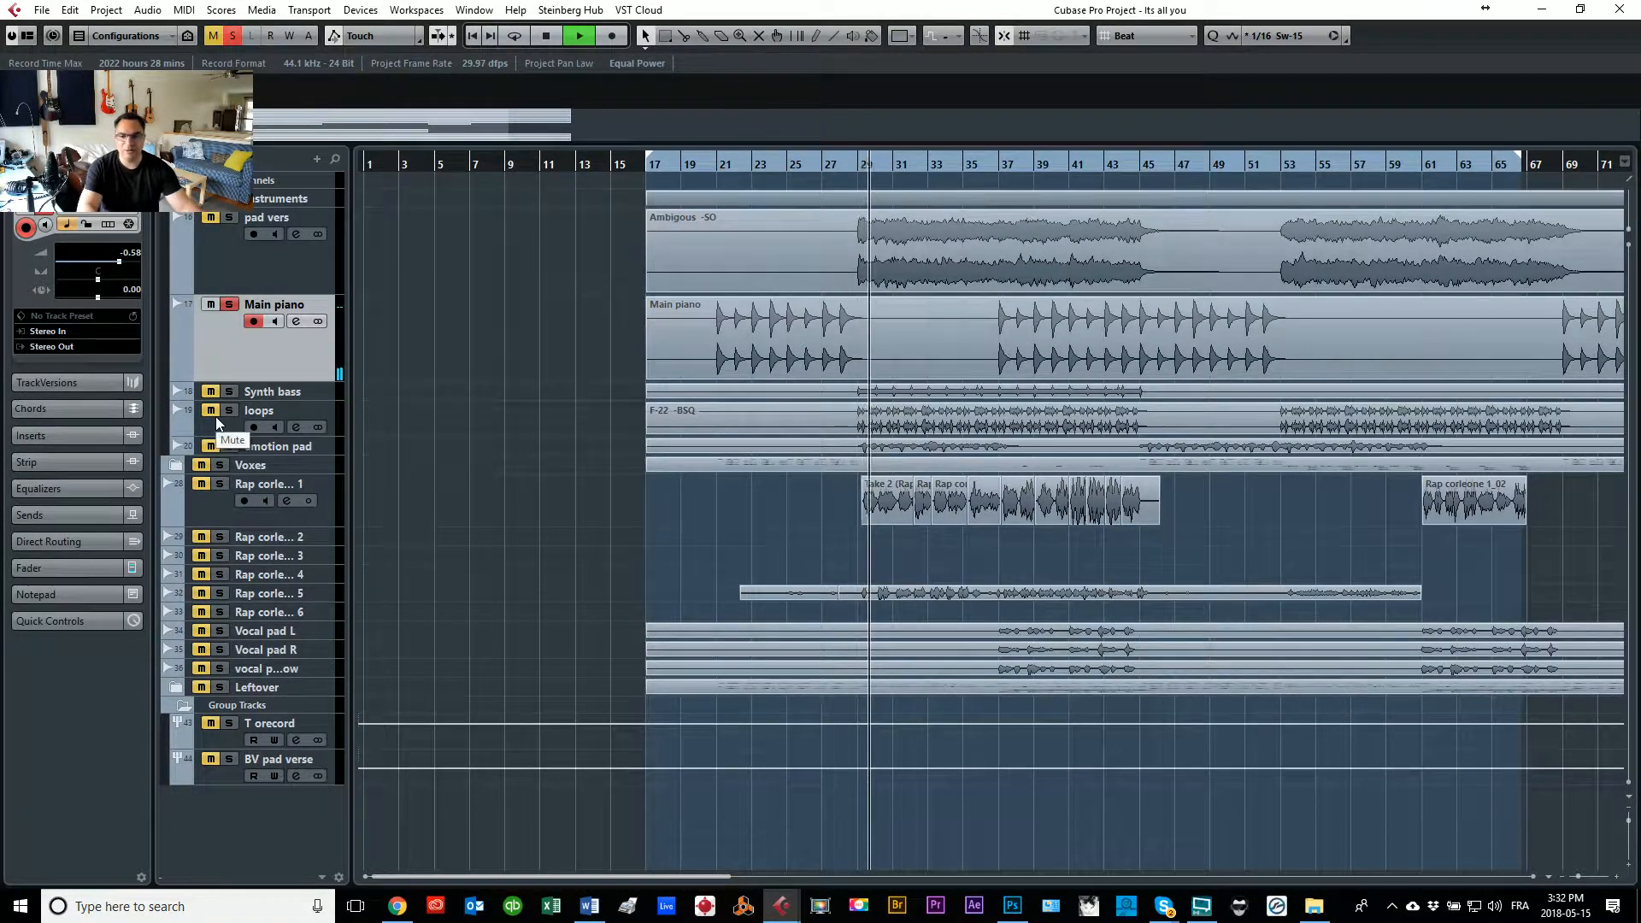
pyautogui.press('space')
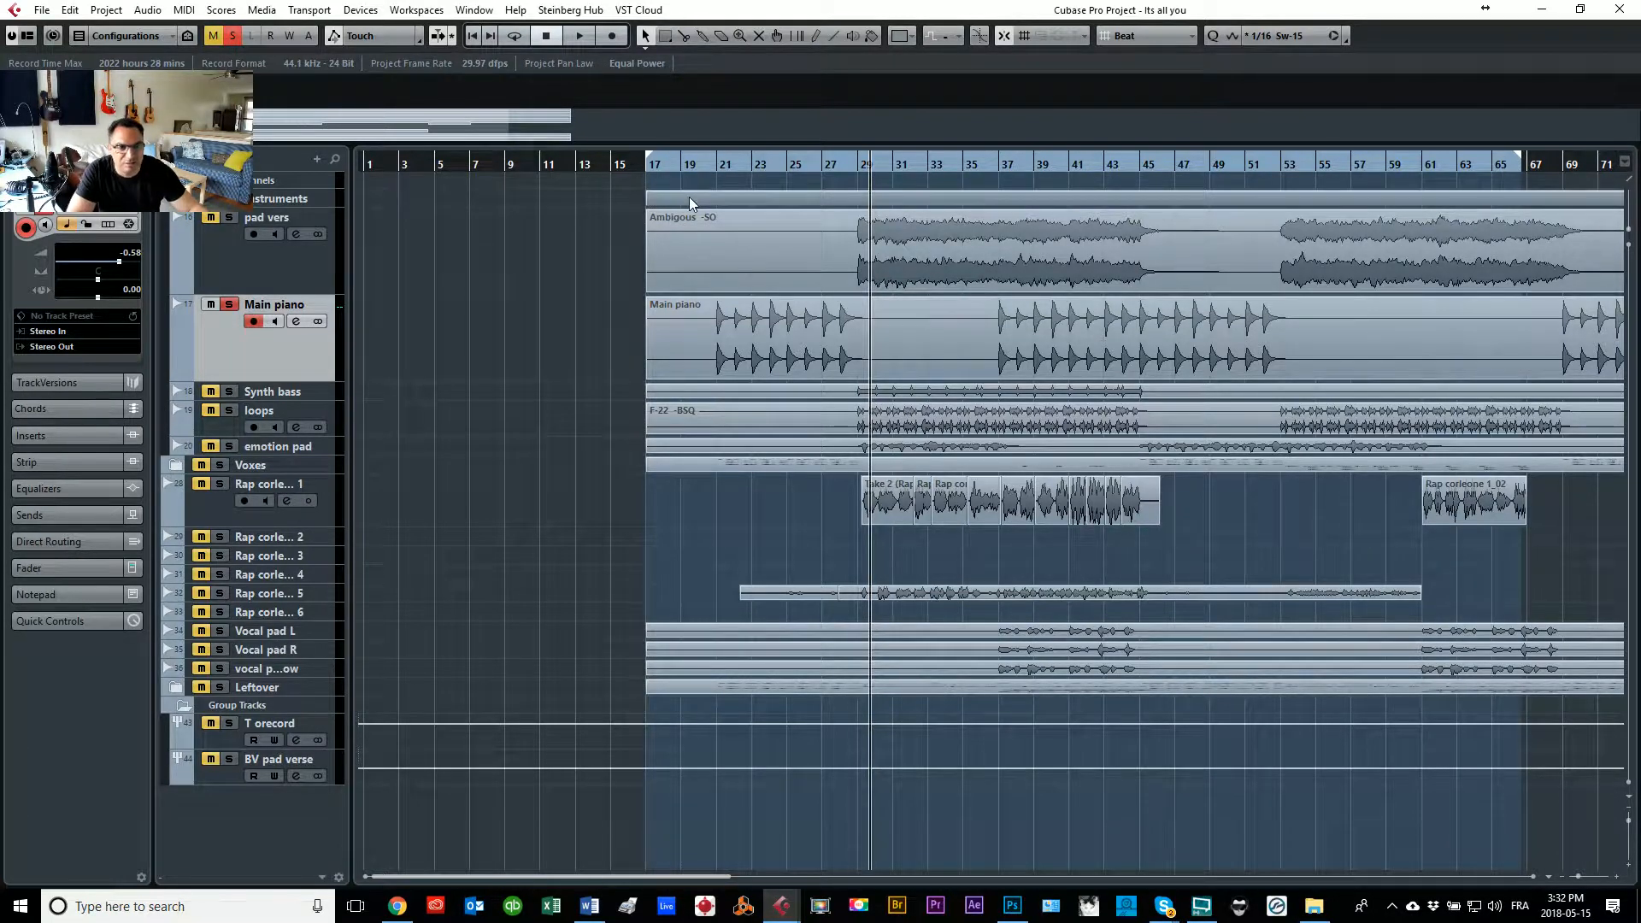
# Step: Solo Rap corleone 6, Vocal pad L and Vocal pad R with the piano and play from about bar 20
pyautogui.click(707, 165)
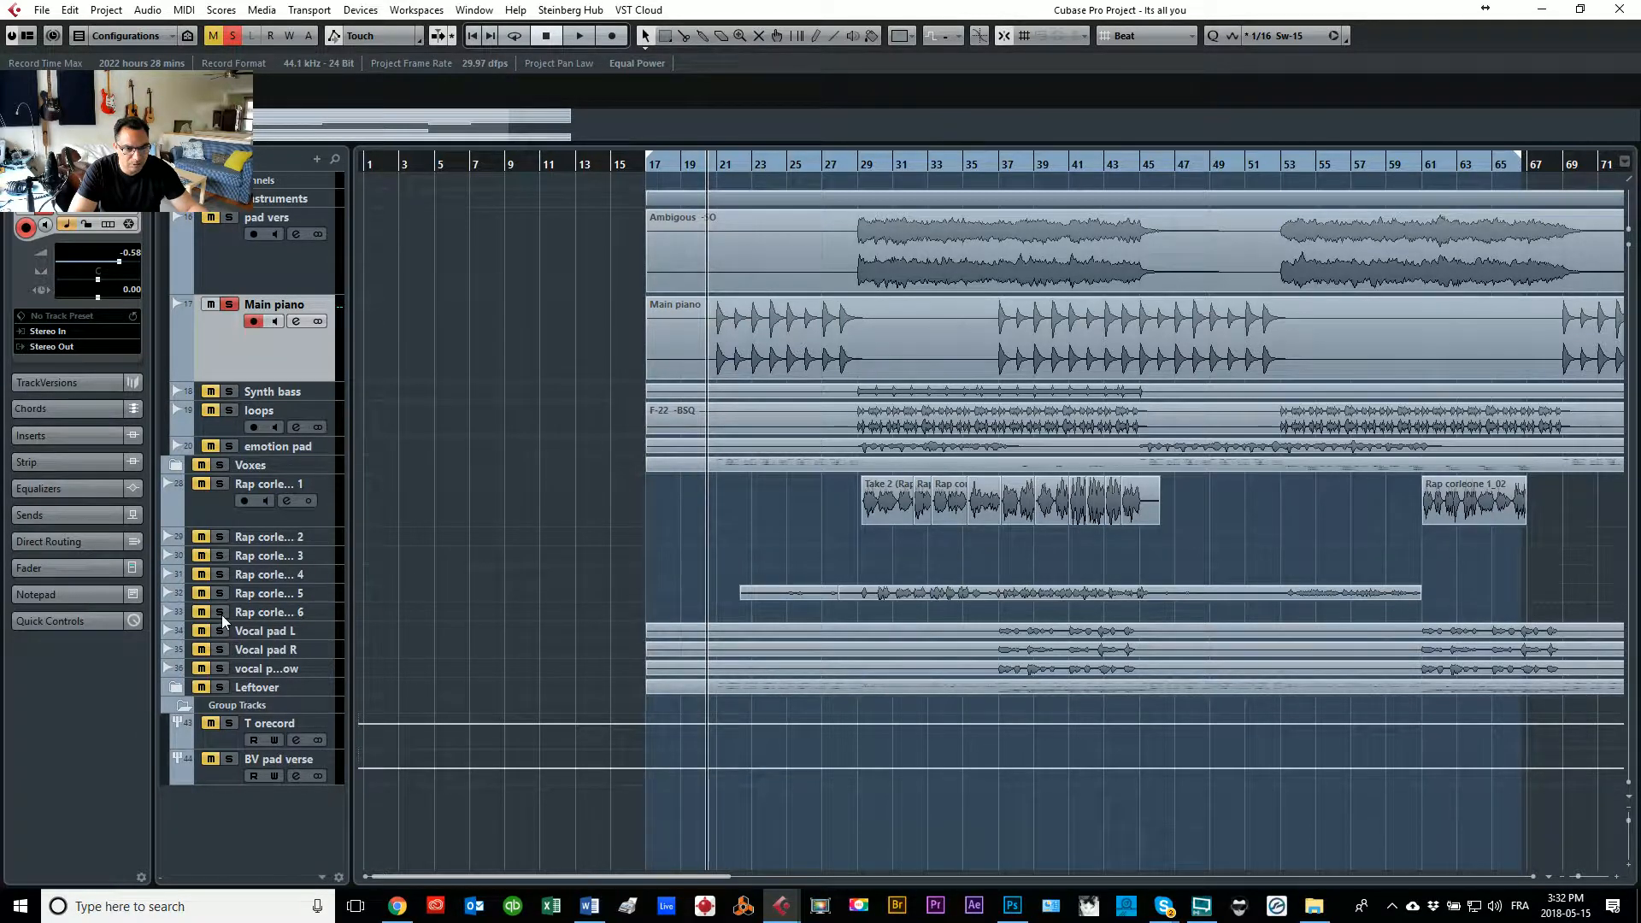
pyautogui.moveTo(222, 614); pyautogui.dragTo(228, 653)
pyautogui.press('space')
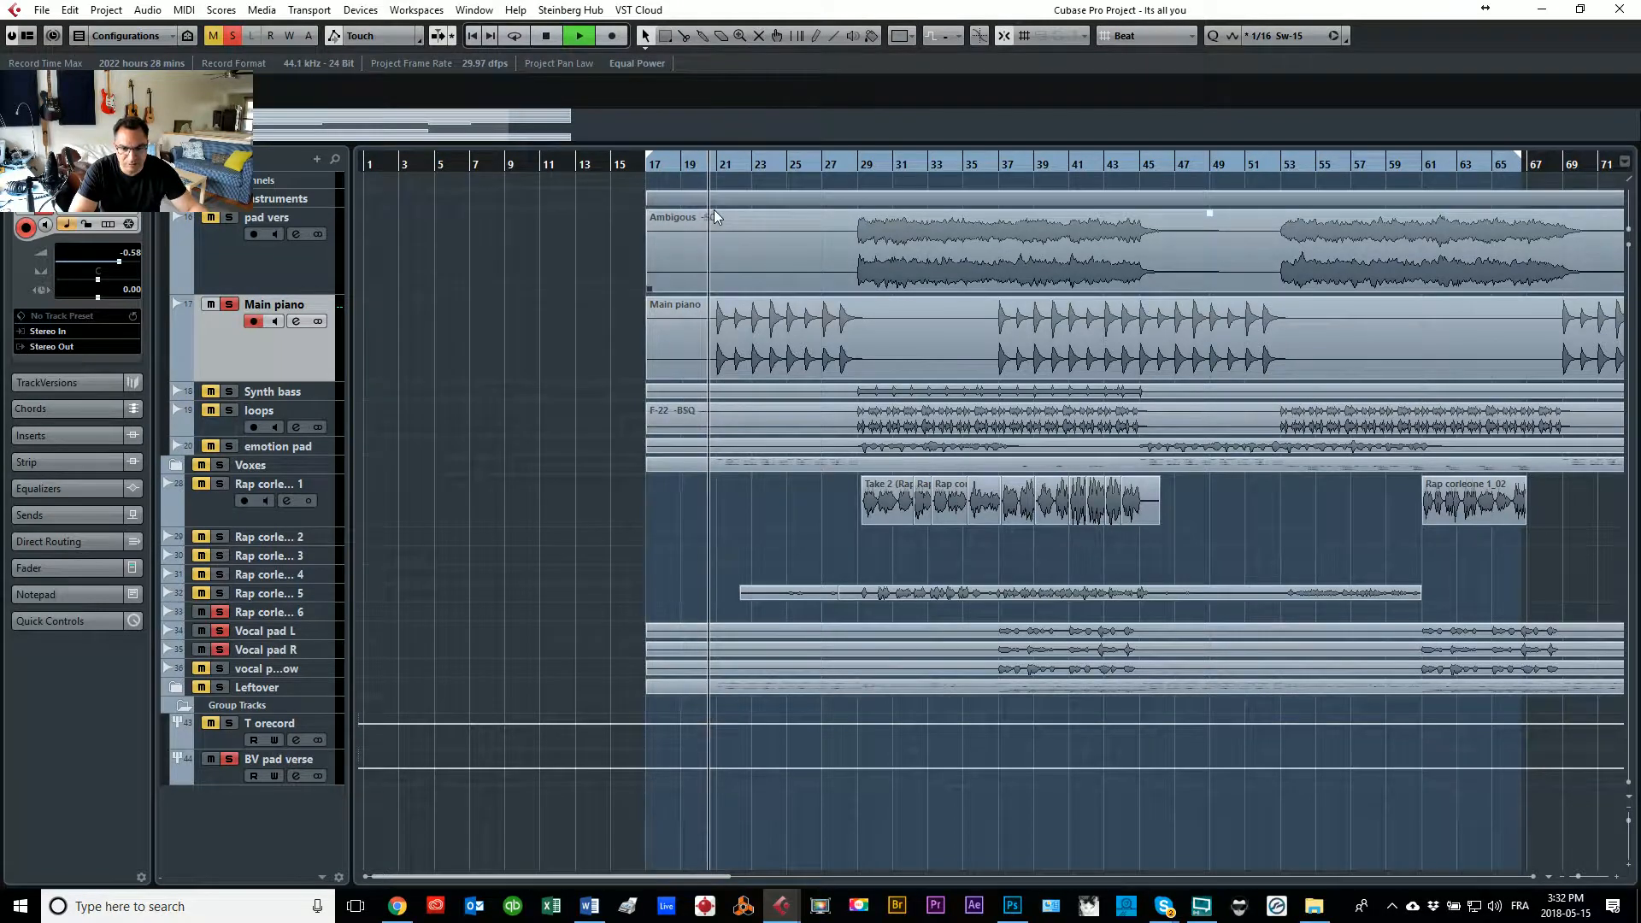
pyautogui.click(176, 689)
pyautogui.click(176, 689)
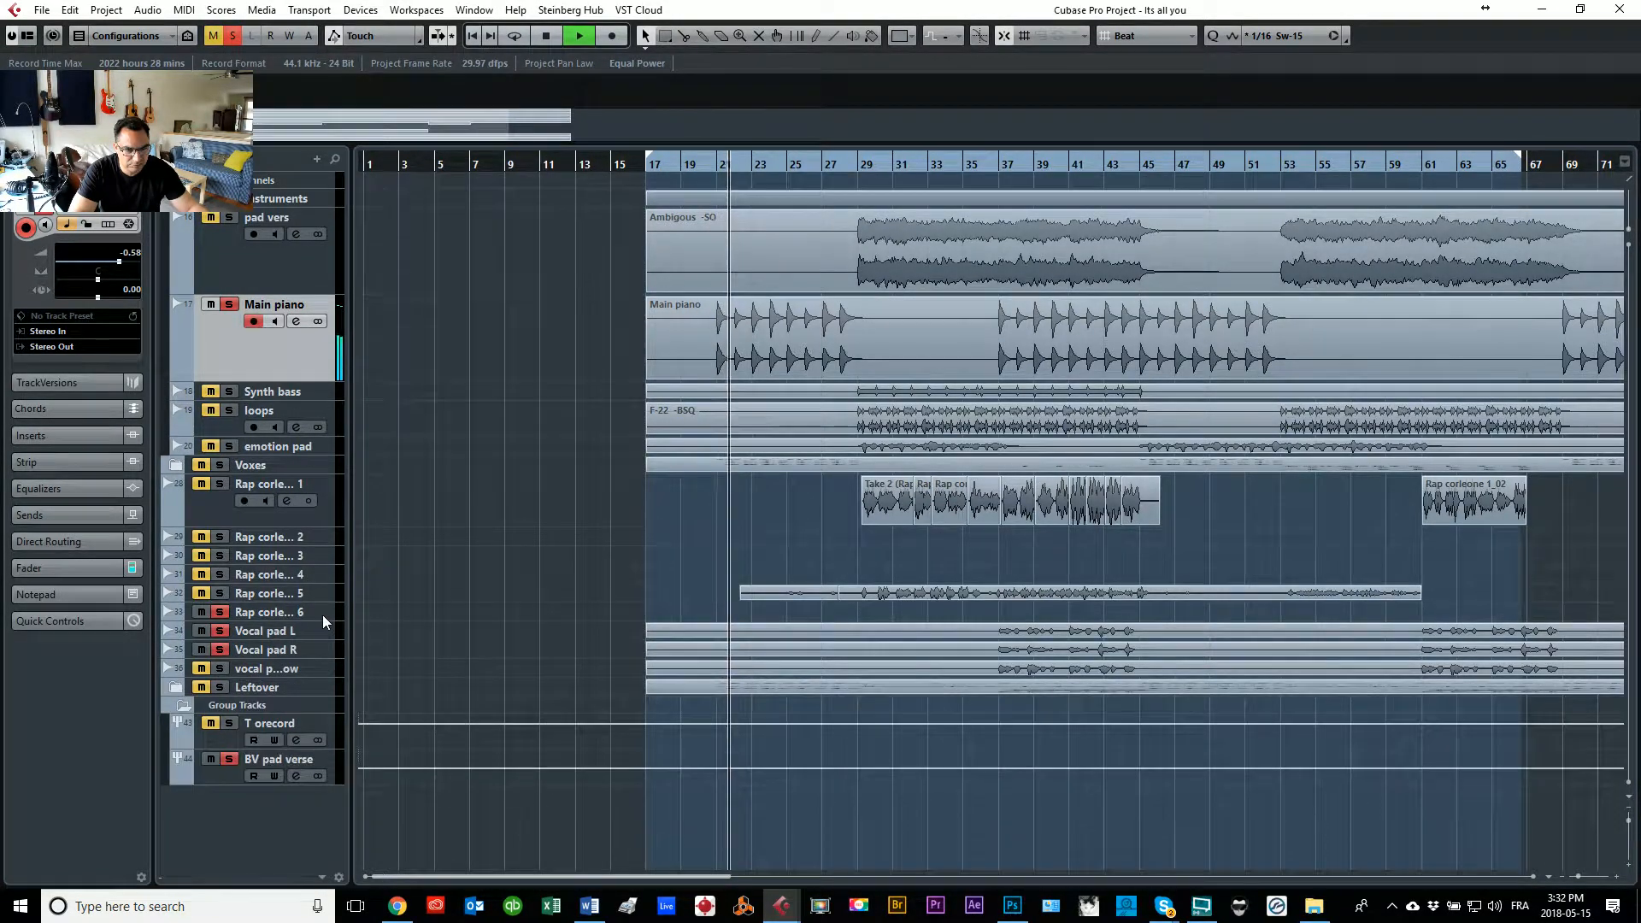
# Step: Expand the Voxes folder and audition high break L, high break R, main lo and main vox soloed with the piano
pyautogui.click(176, 465)
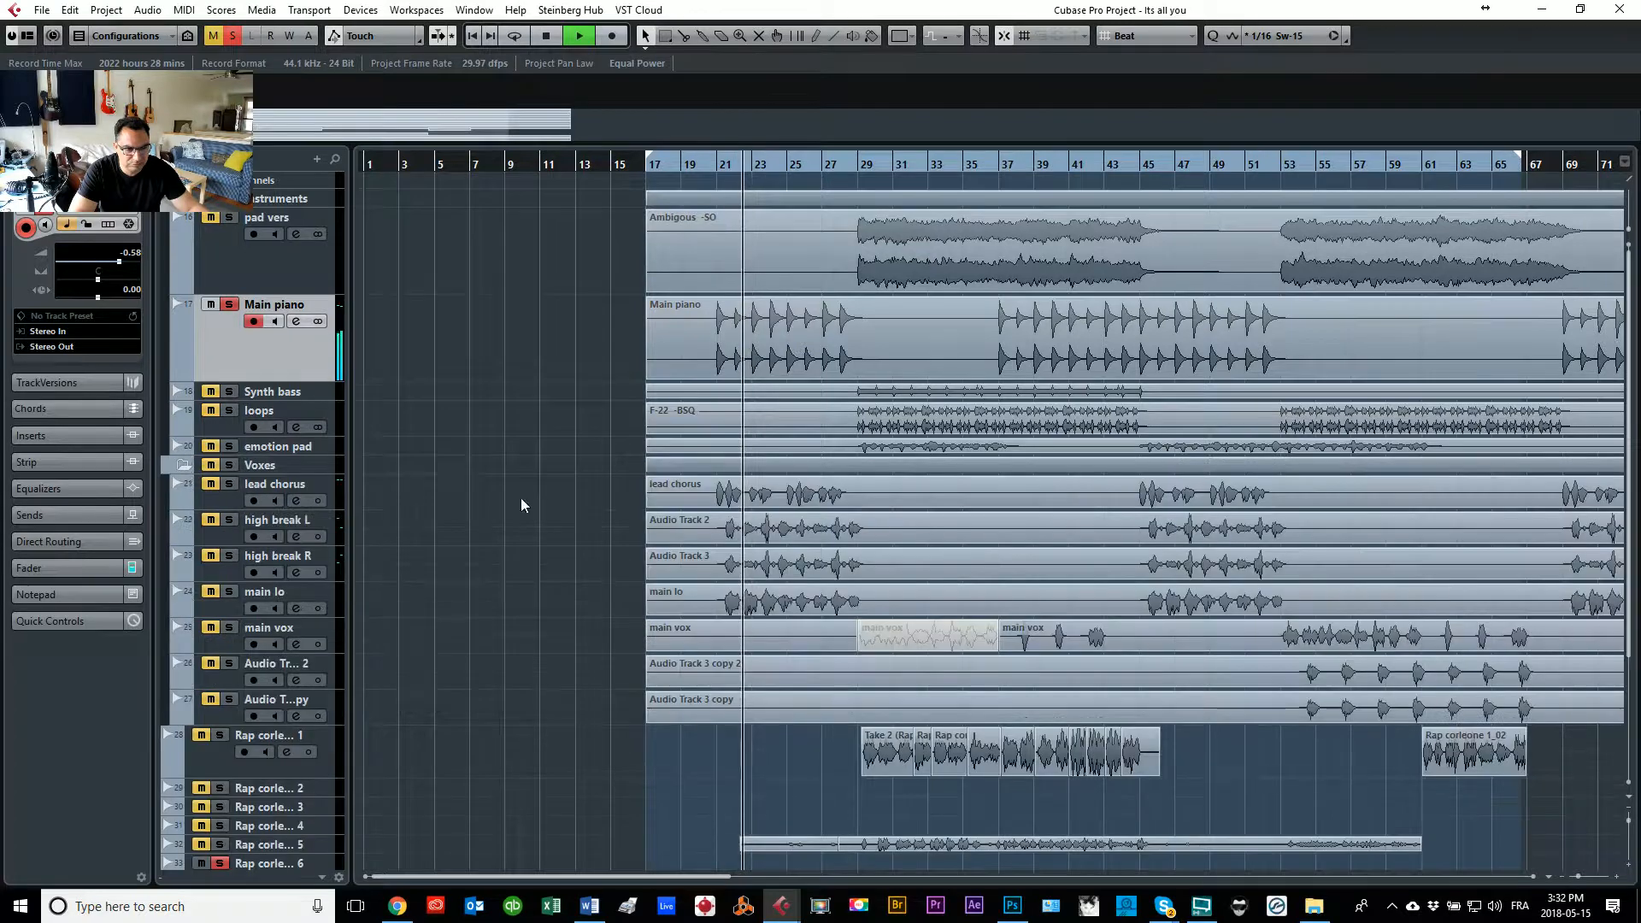
pyautogui.press('space')
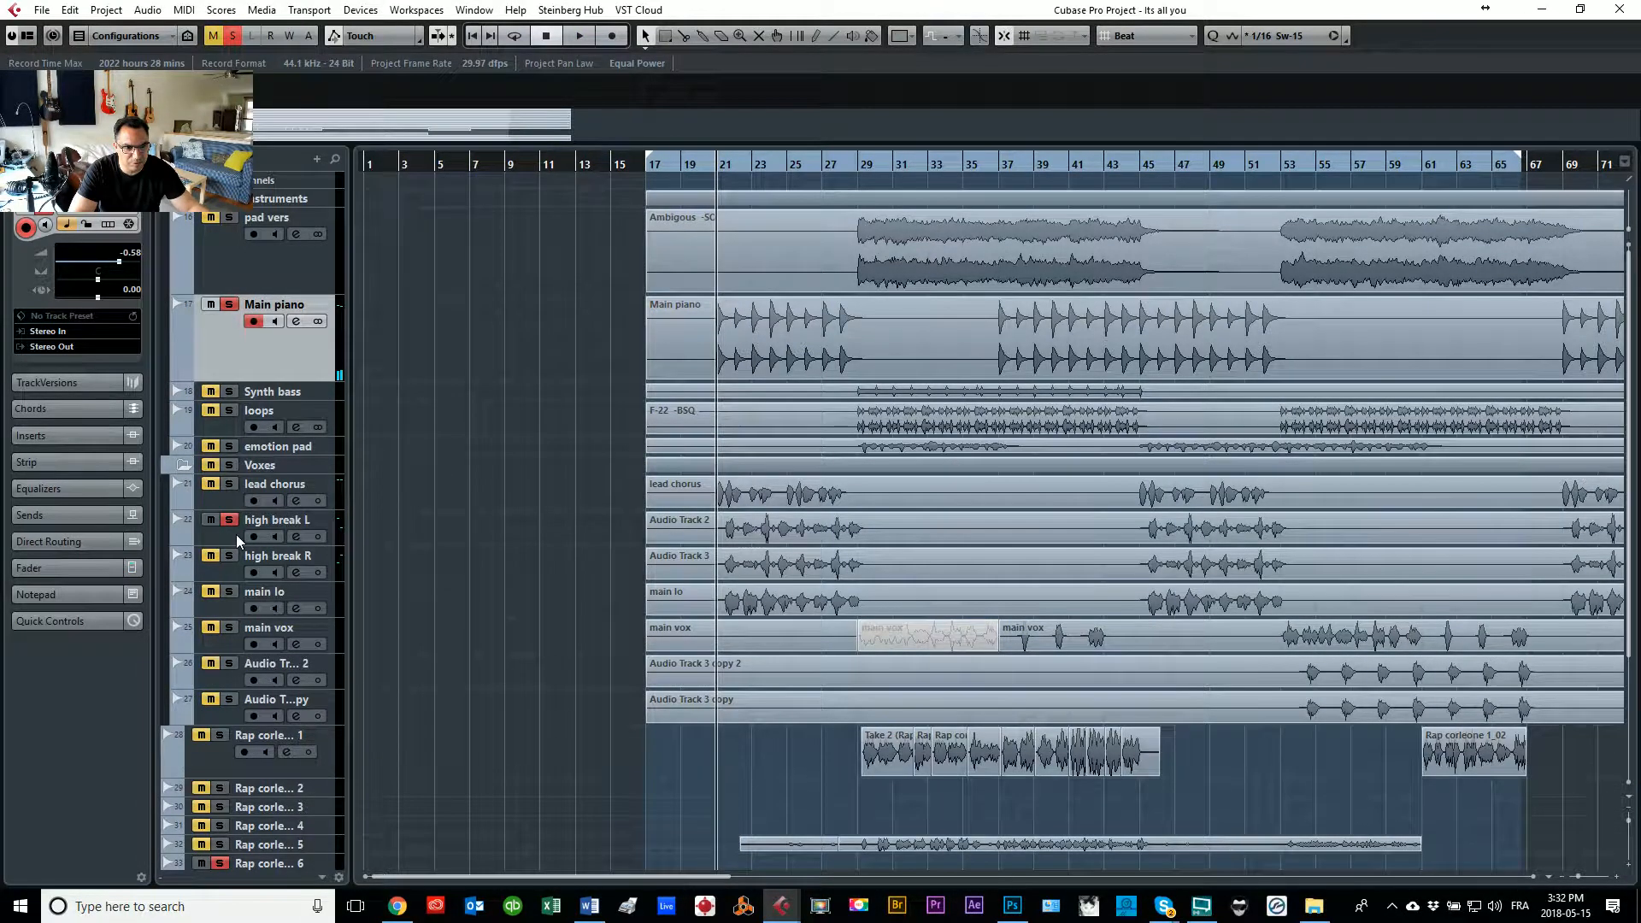
pyautogui.click(257, 560)
pyautogui.press('space')
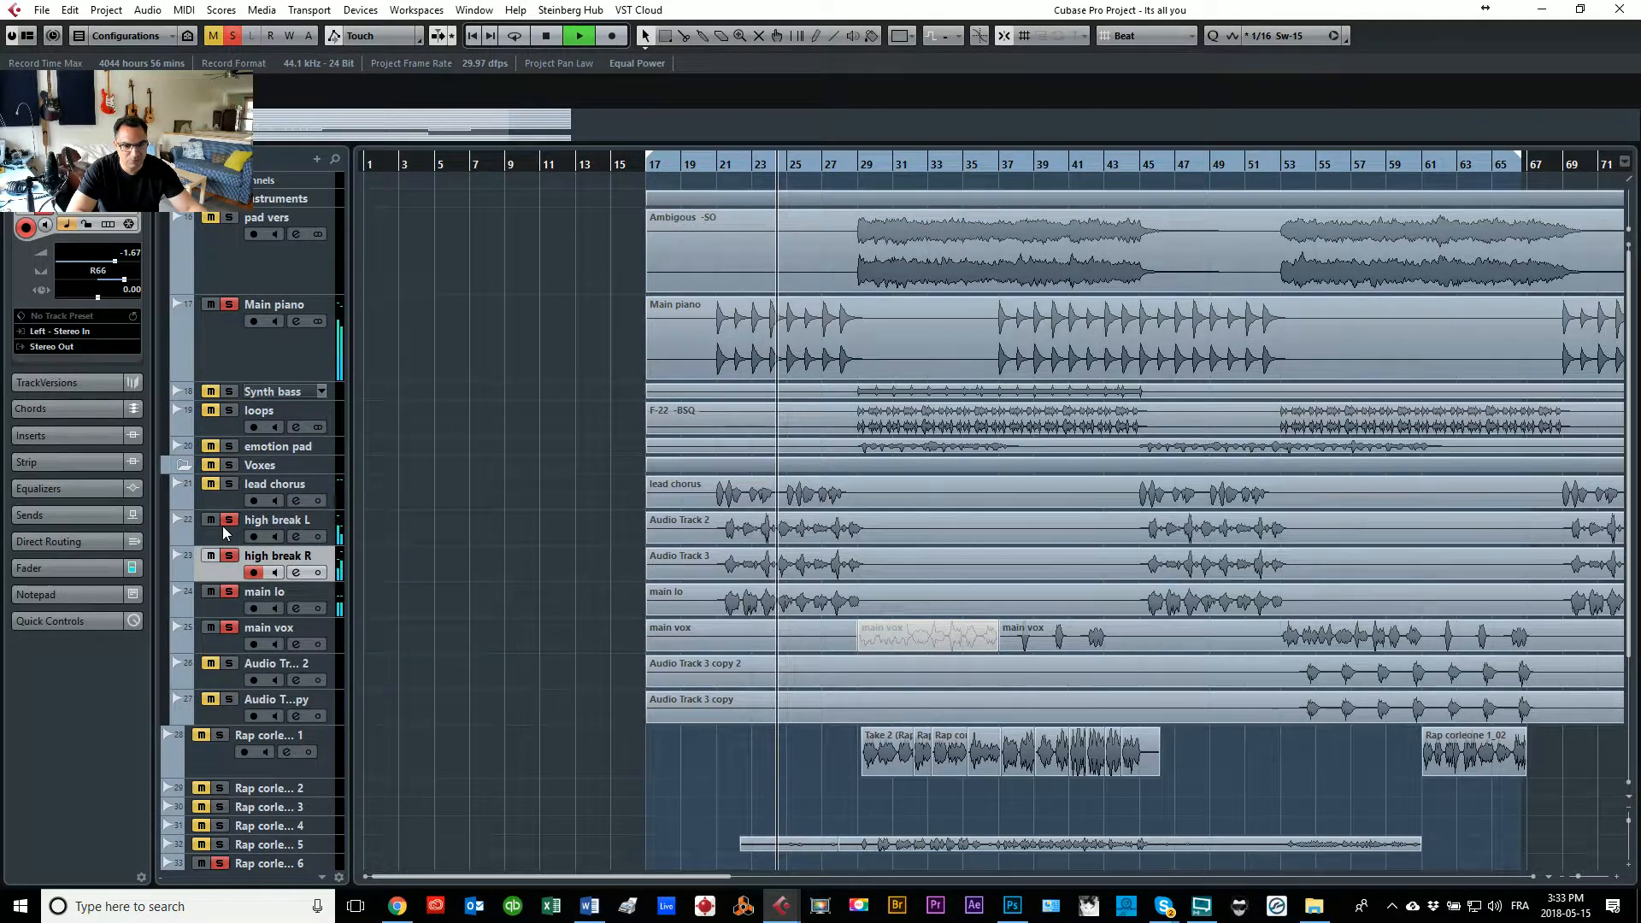
pyautogui.press('space')
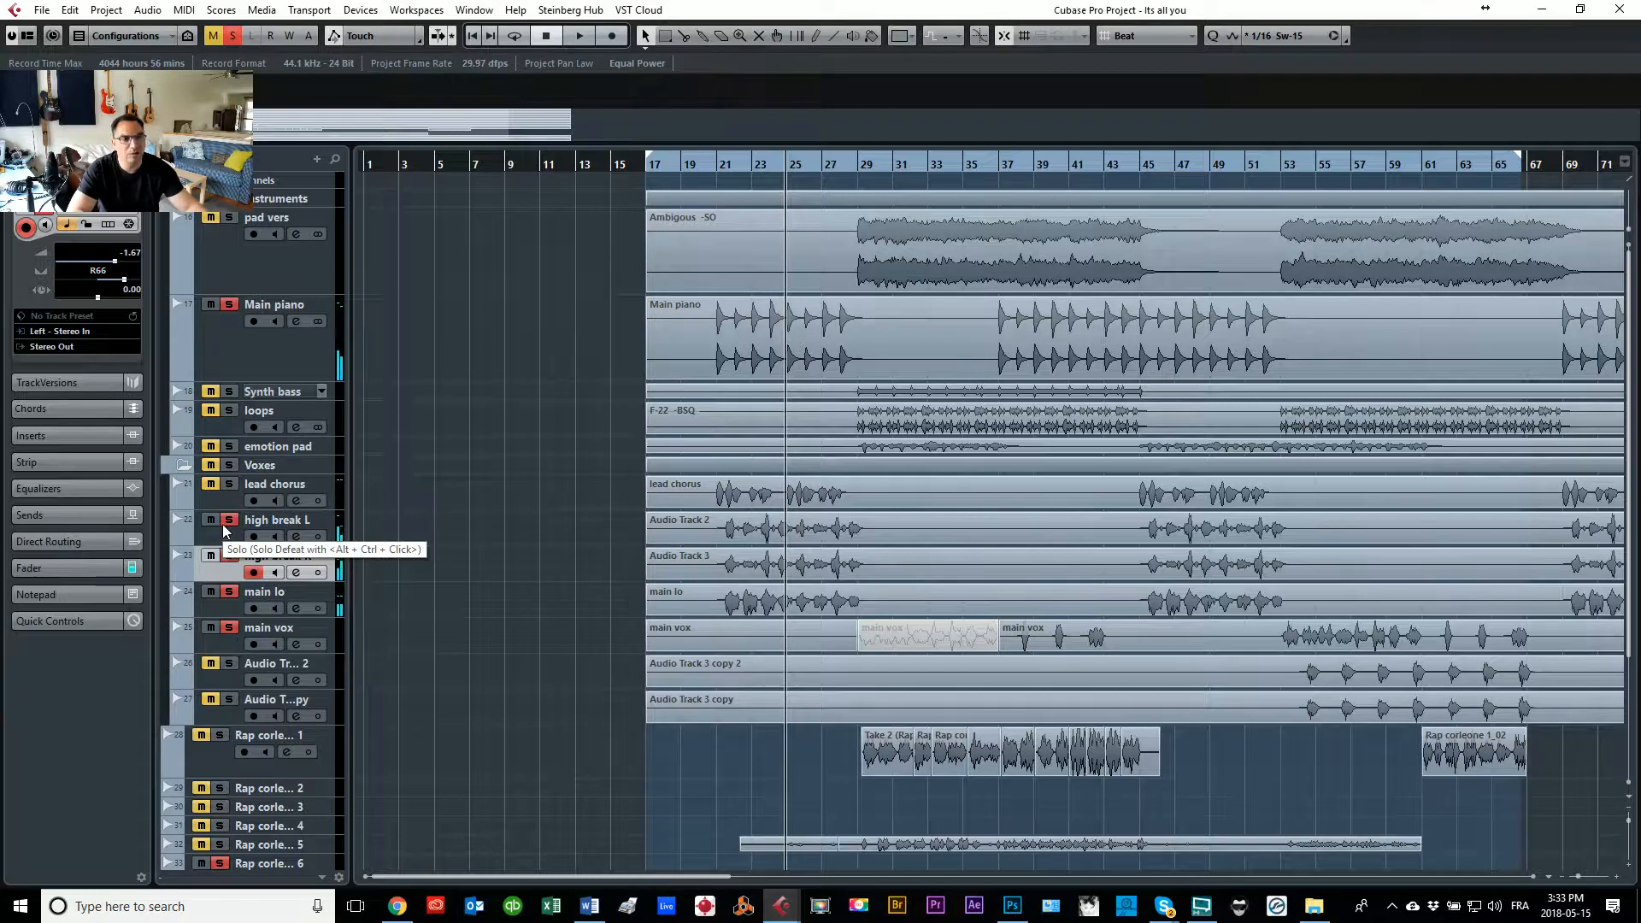
# Step: Add one stereo group channel track named "BV intro"
pyautogui.click(104, 12)
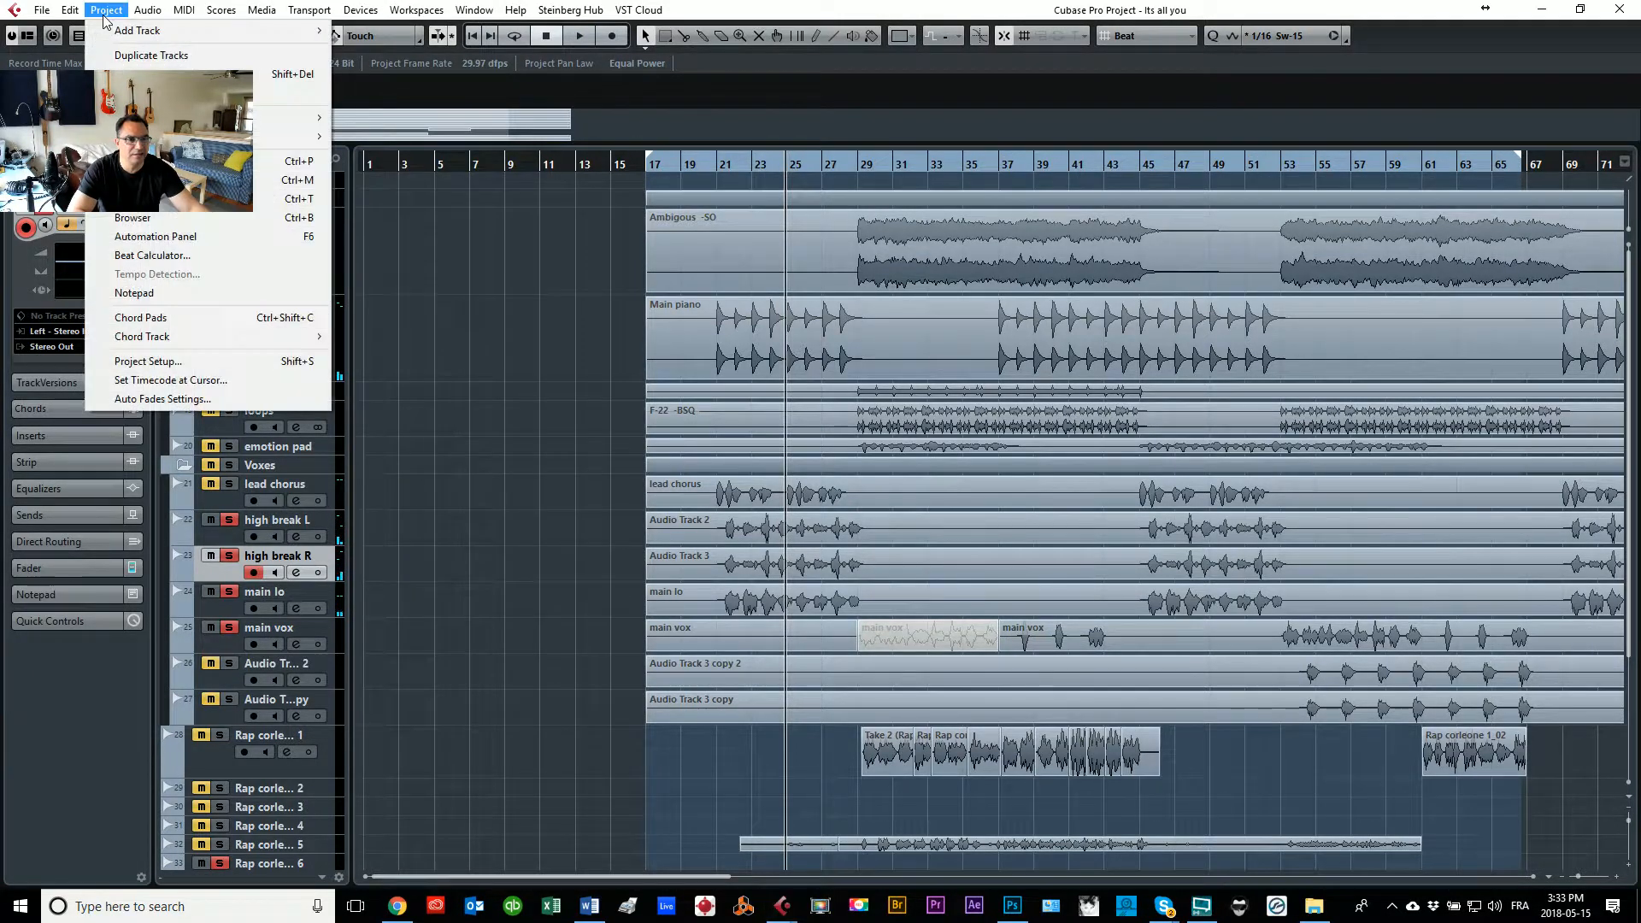
pyautogui.moveTo(171, 31)
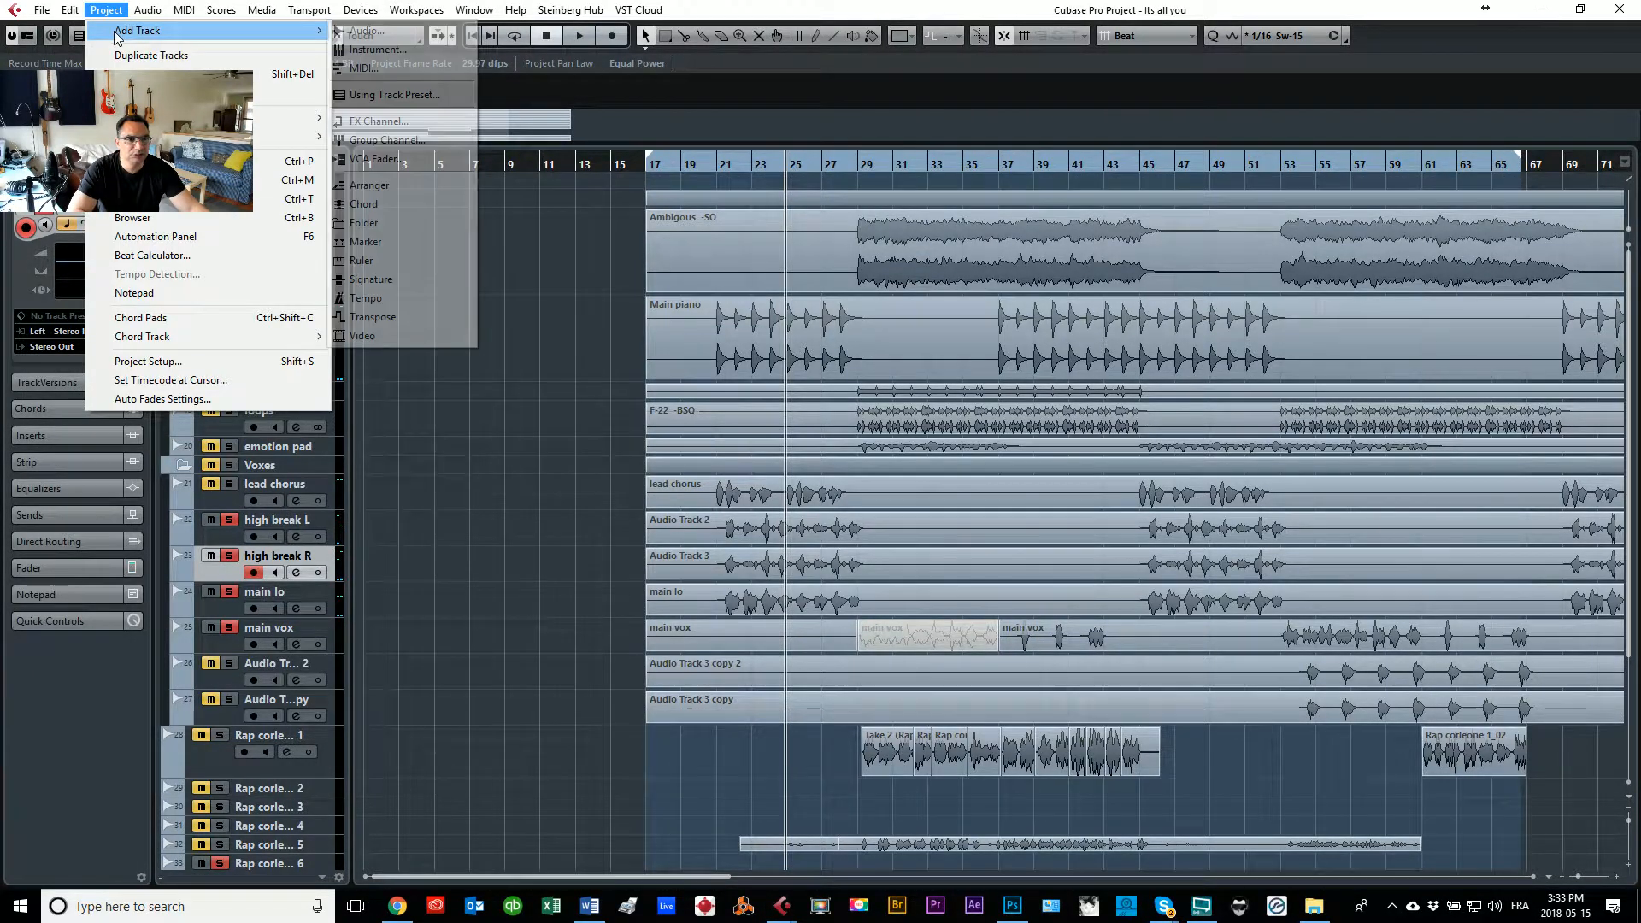
pyautogui.click(366, 142)
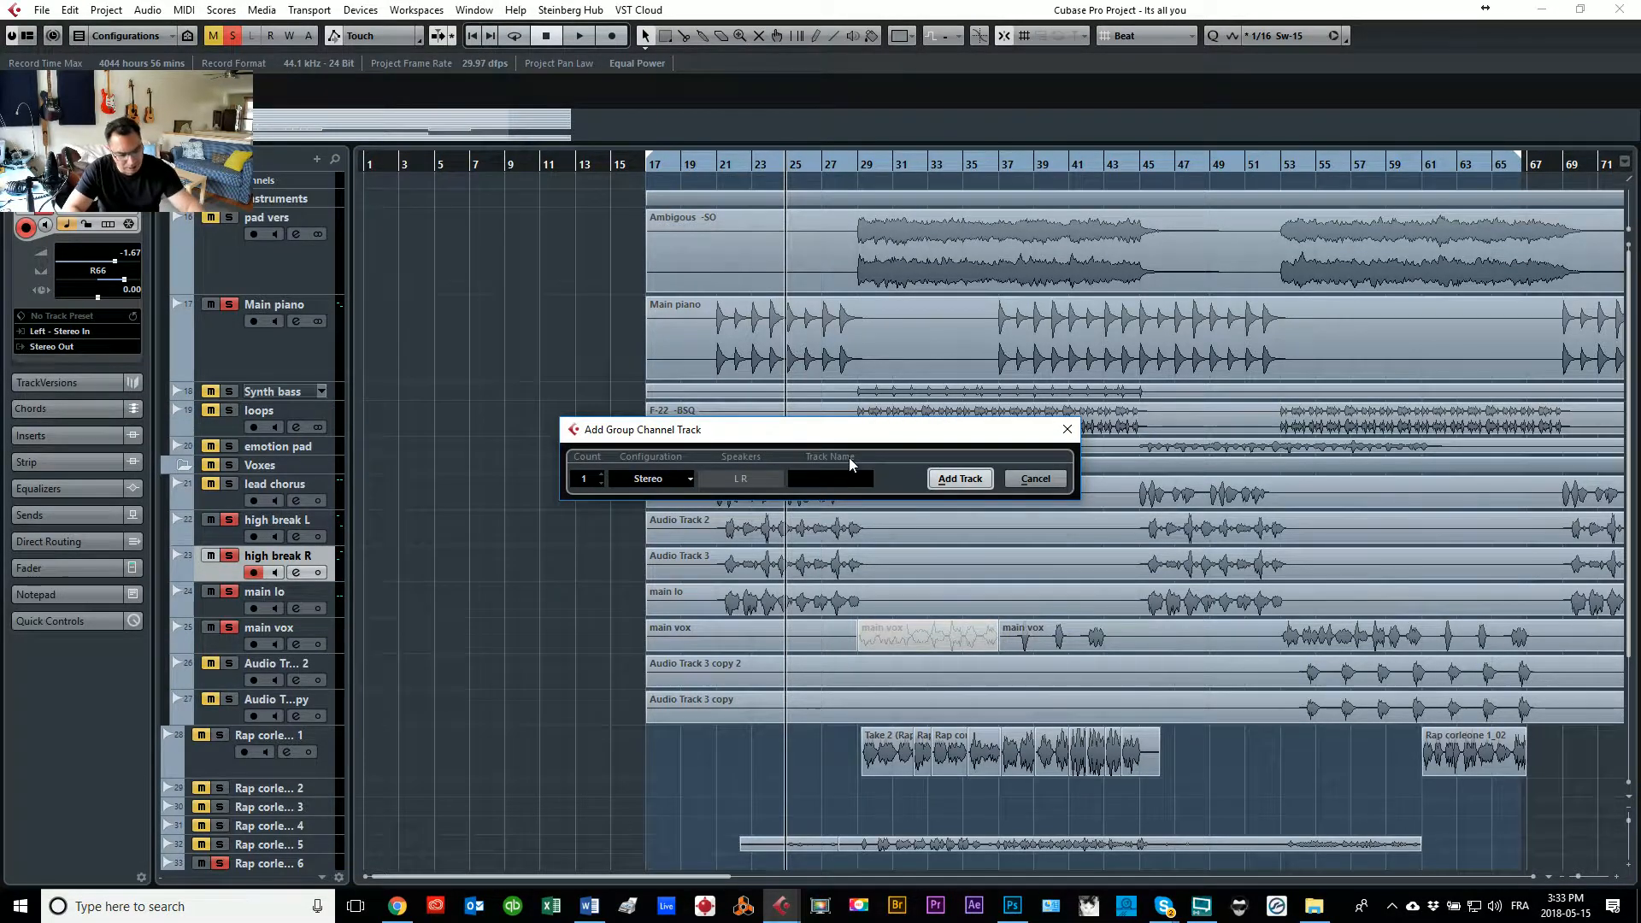
pyautogui.write('BV intro')
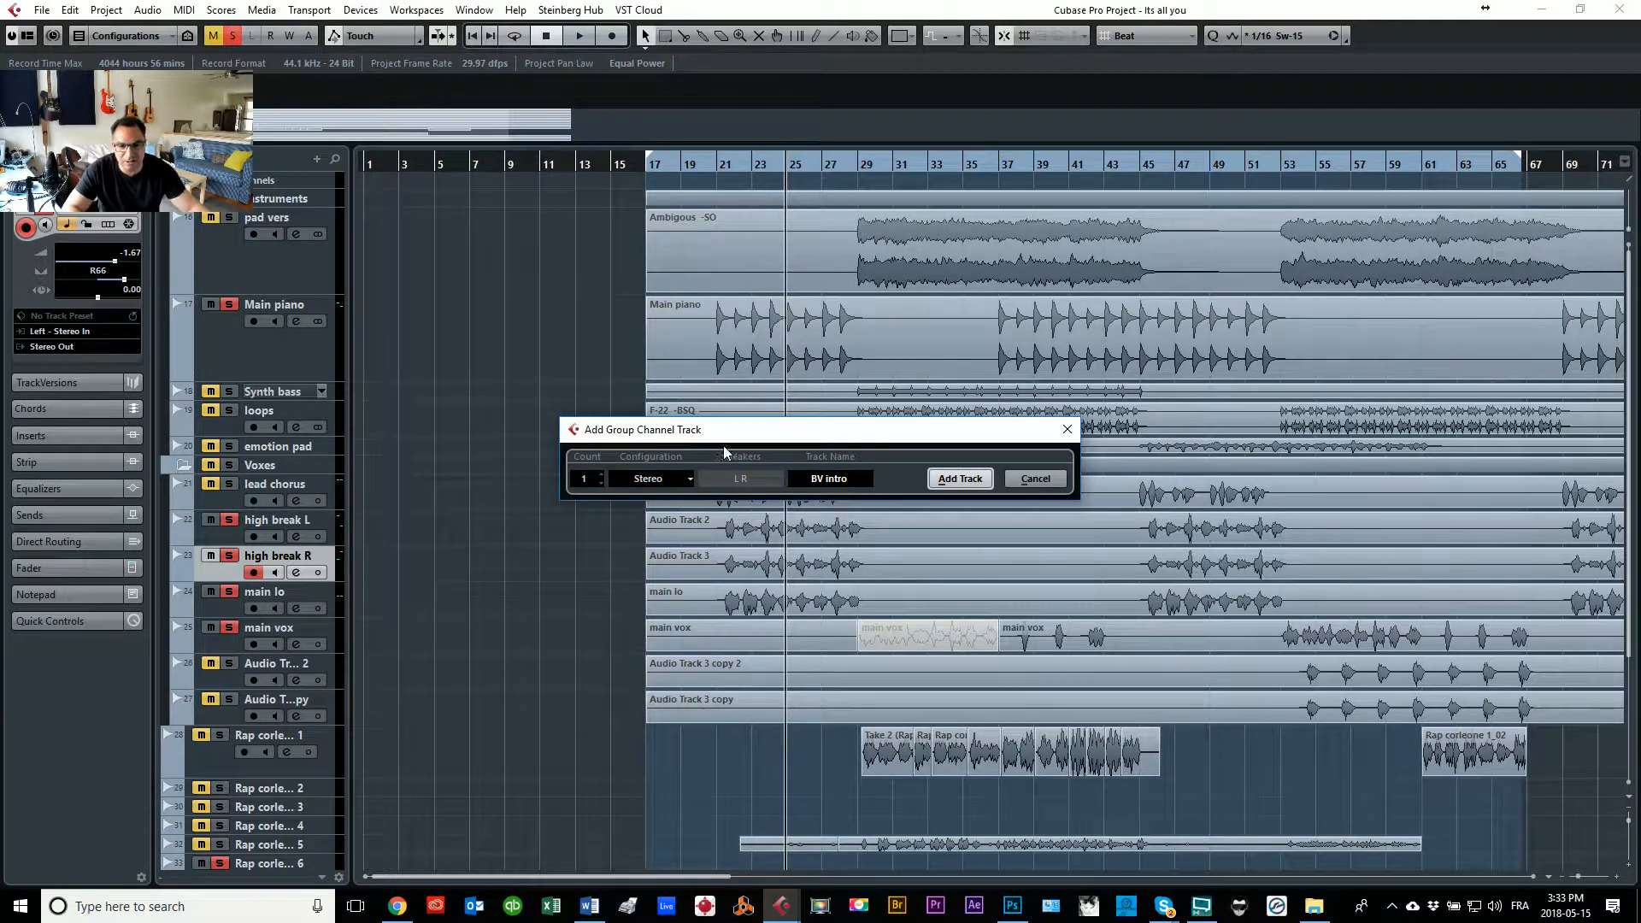
pyautogui.click(954, 479)
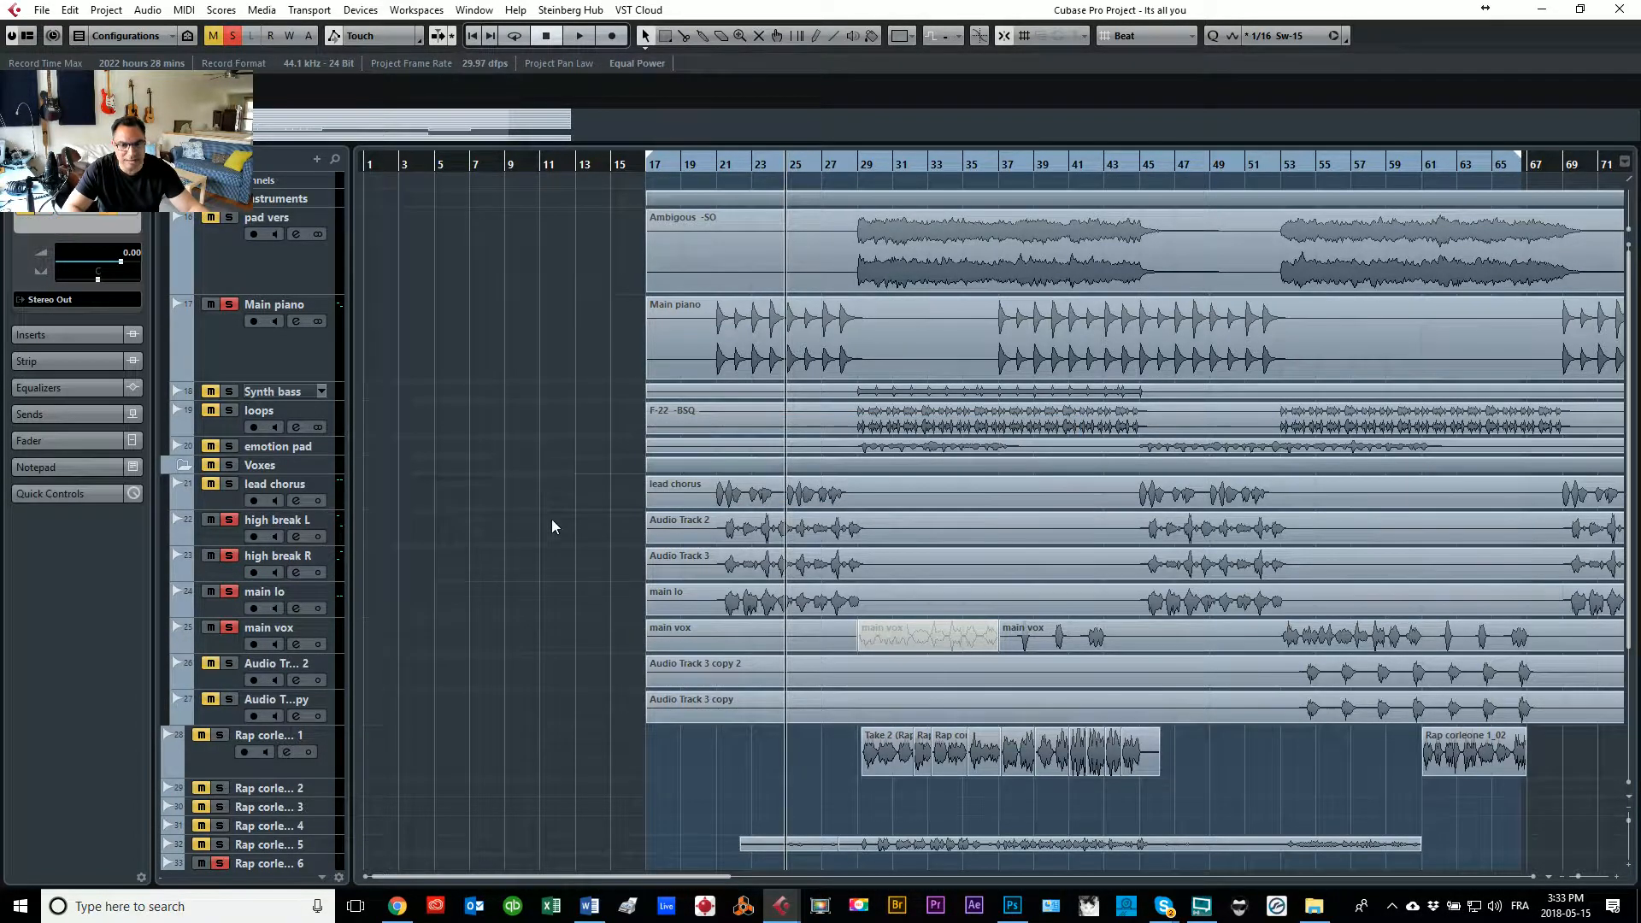
# Step: Play from about bar 21 and briefly solo the lead chorus track with the piano and backing vocals, then stop playback
pyautogui.click(719, 165)
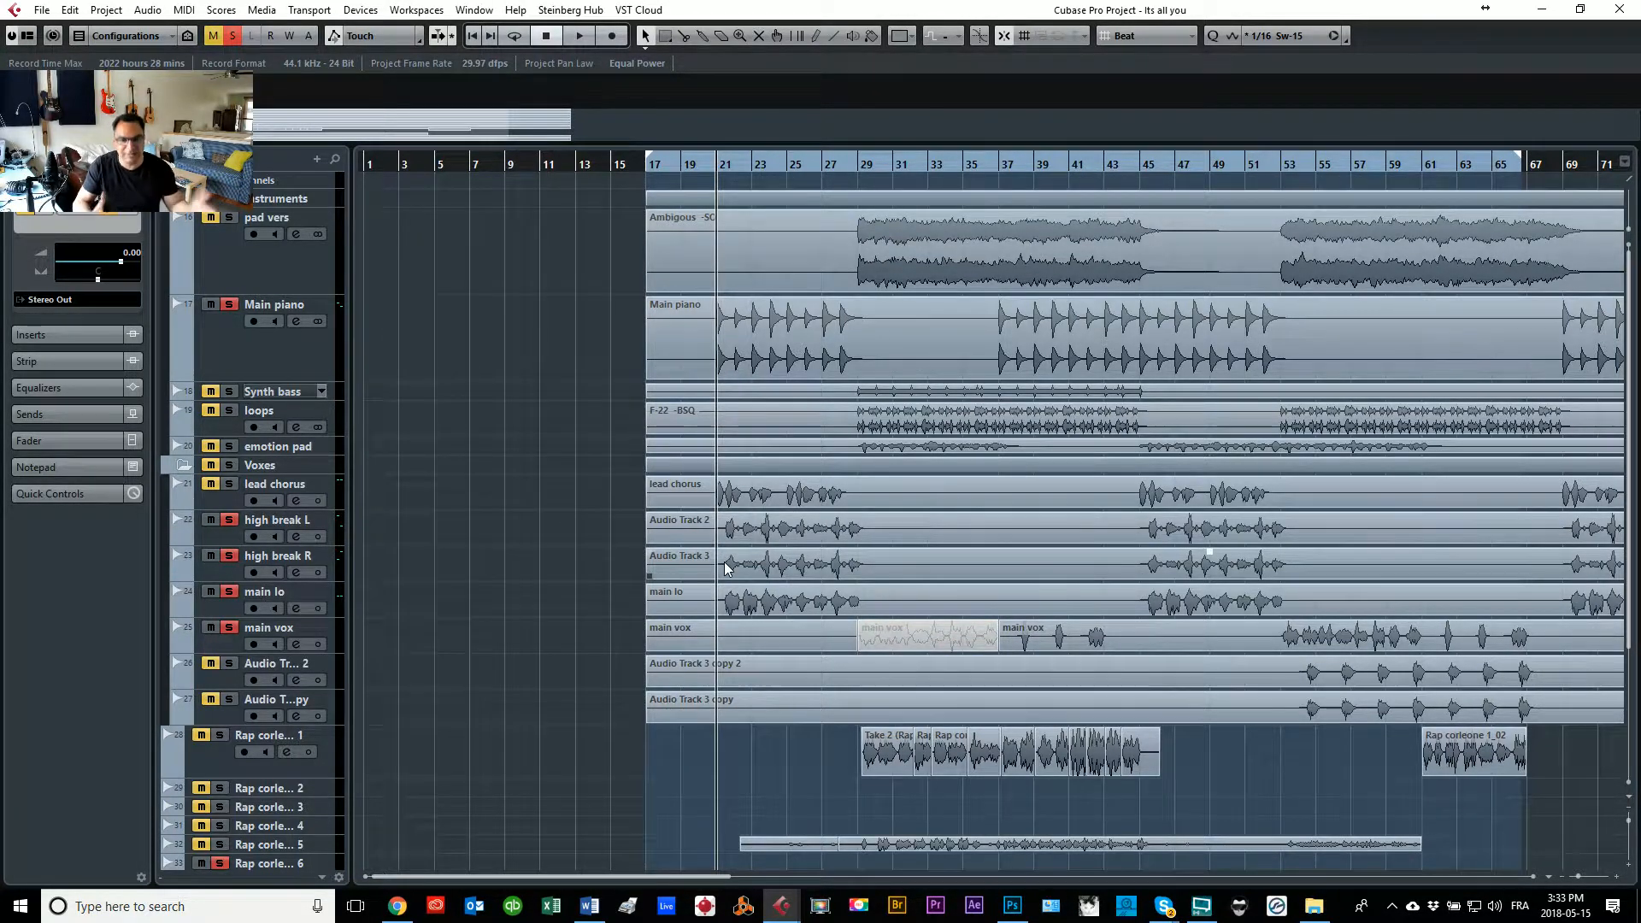
pyautogui.click(235, 499)
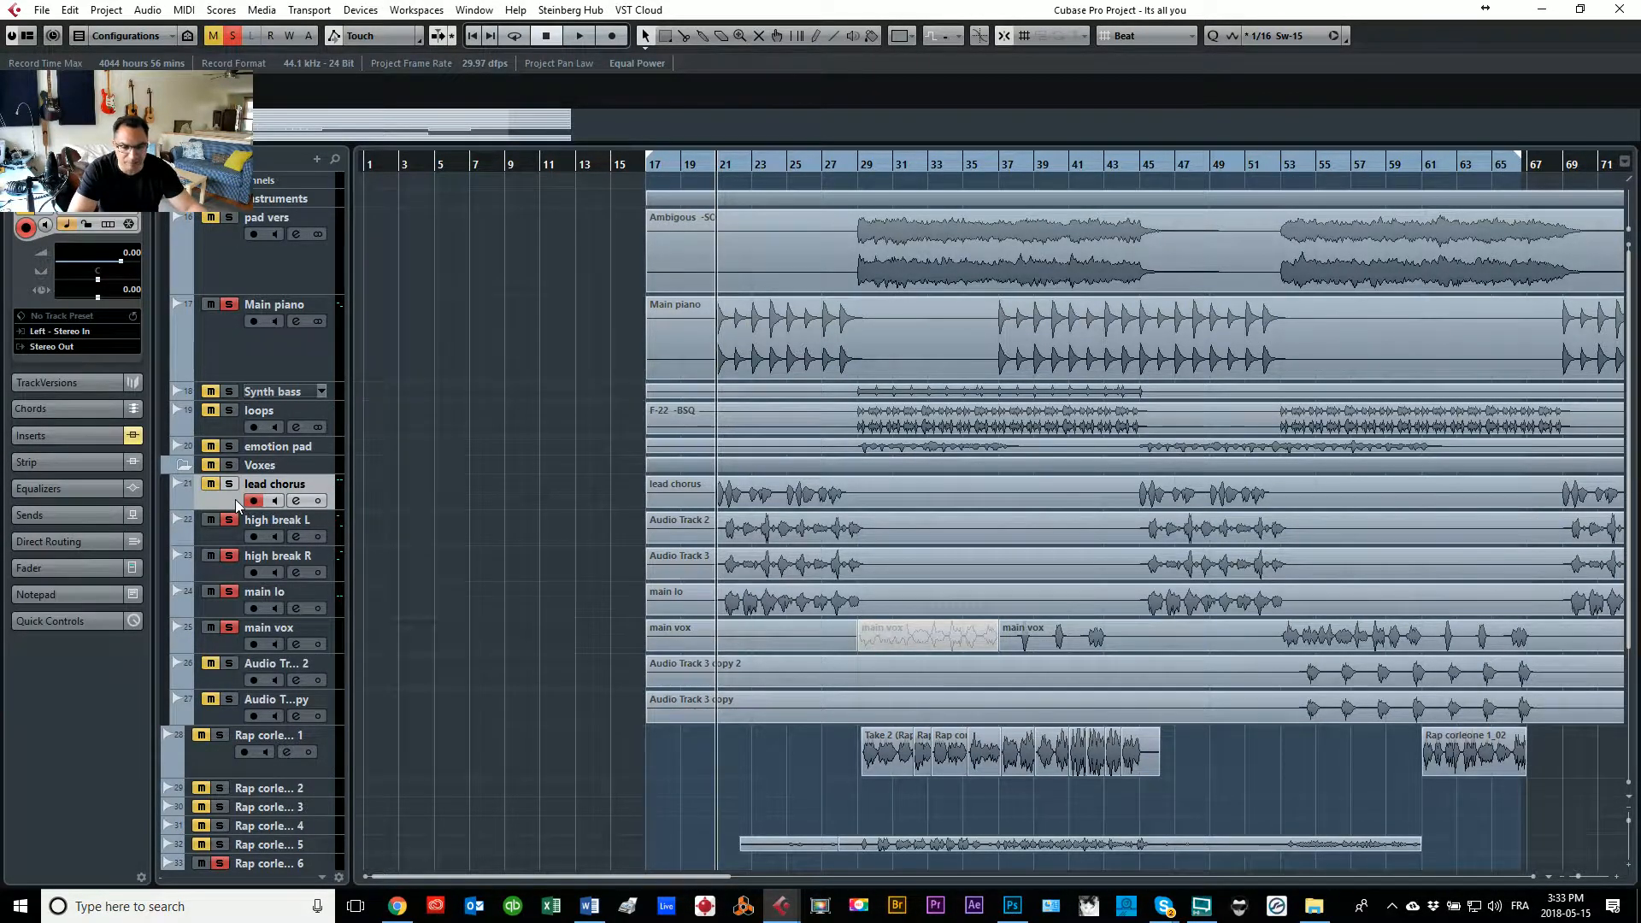
pyautogui.press('space')
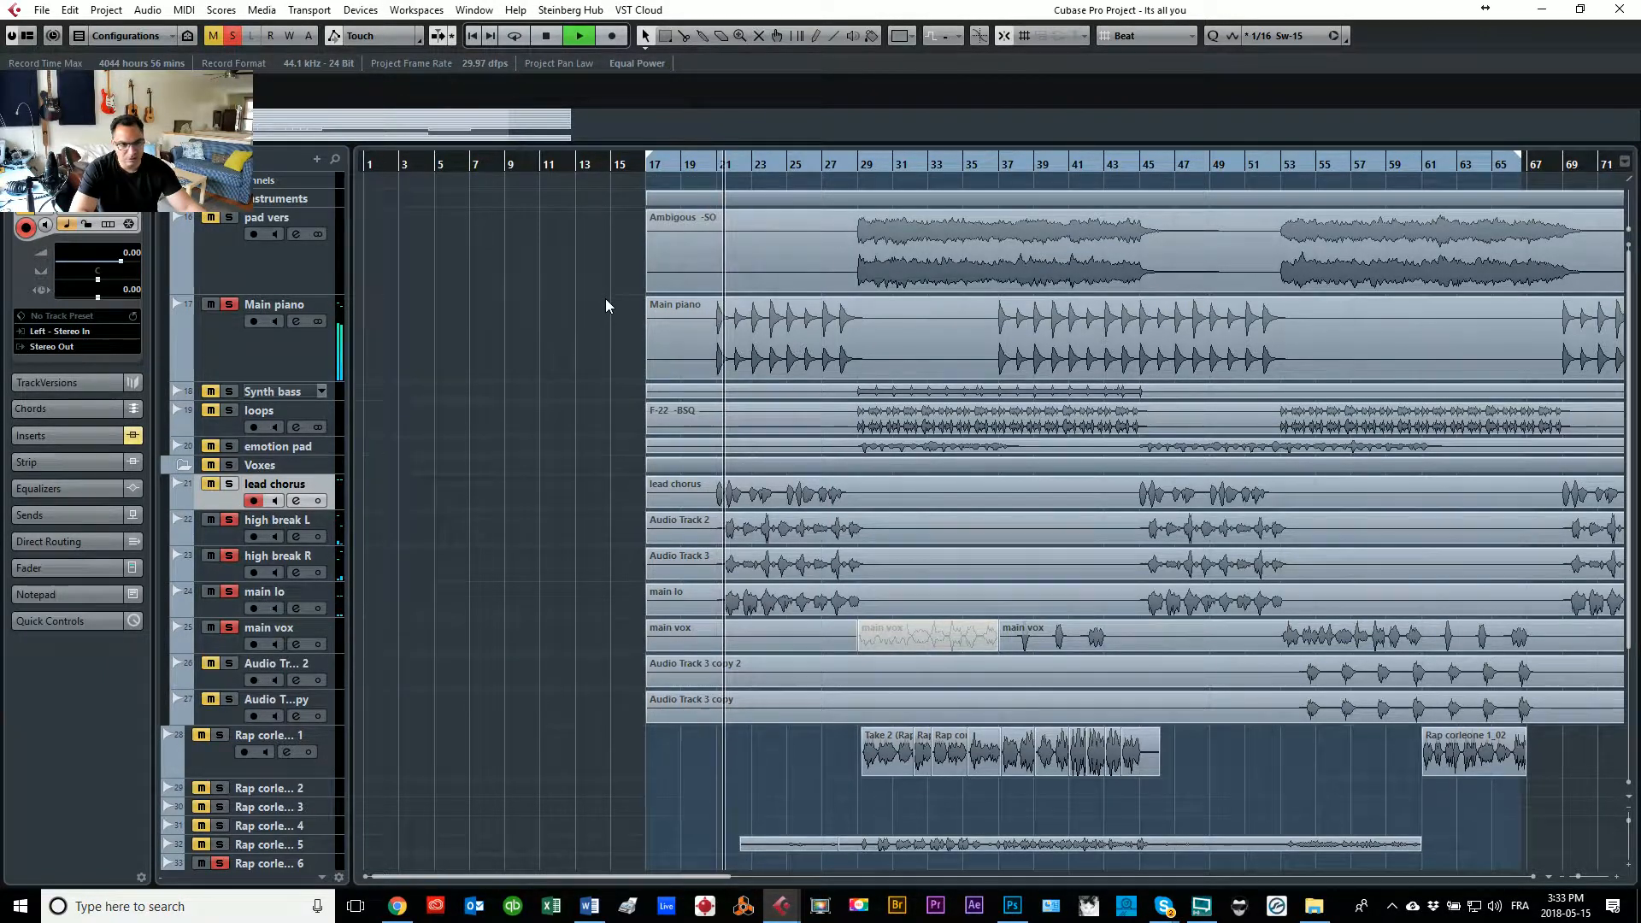
pyautogui.click(229, 484)
pyautogui.click(230, 484)
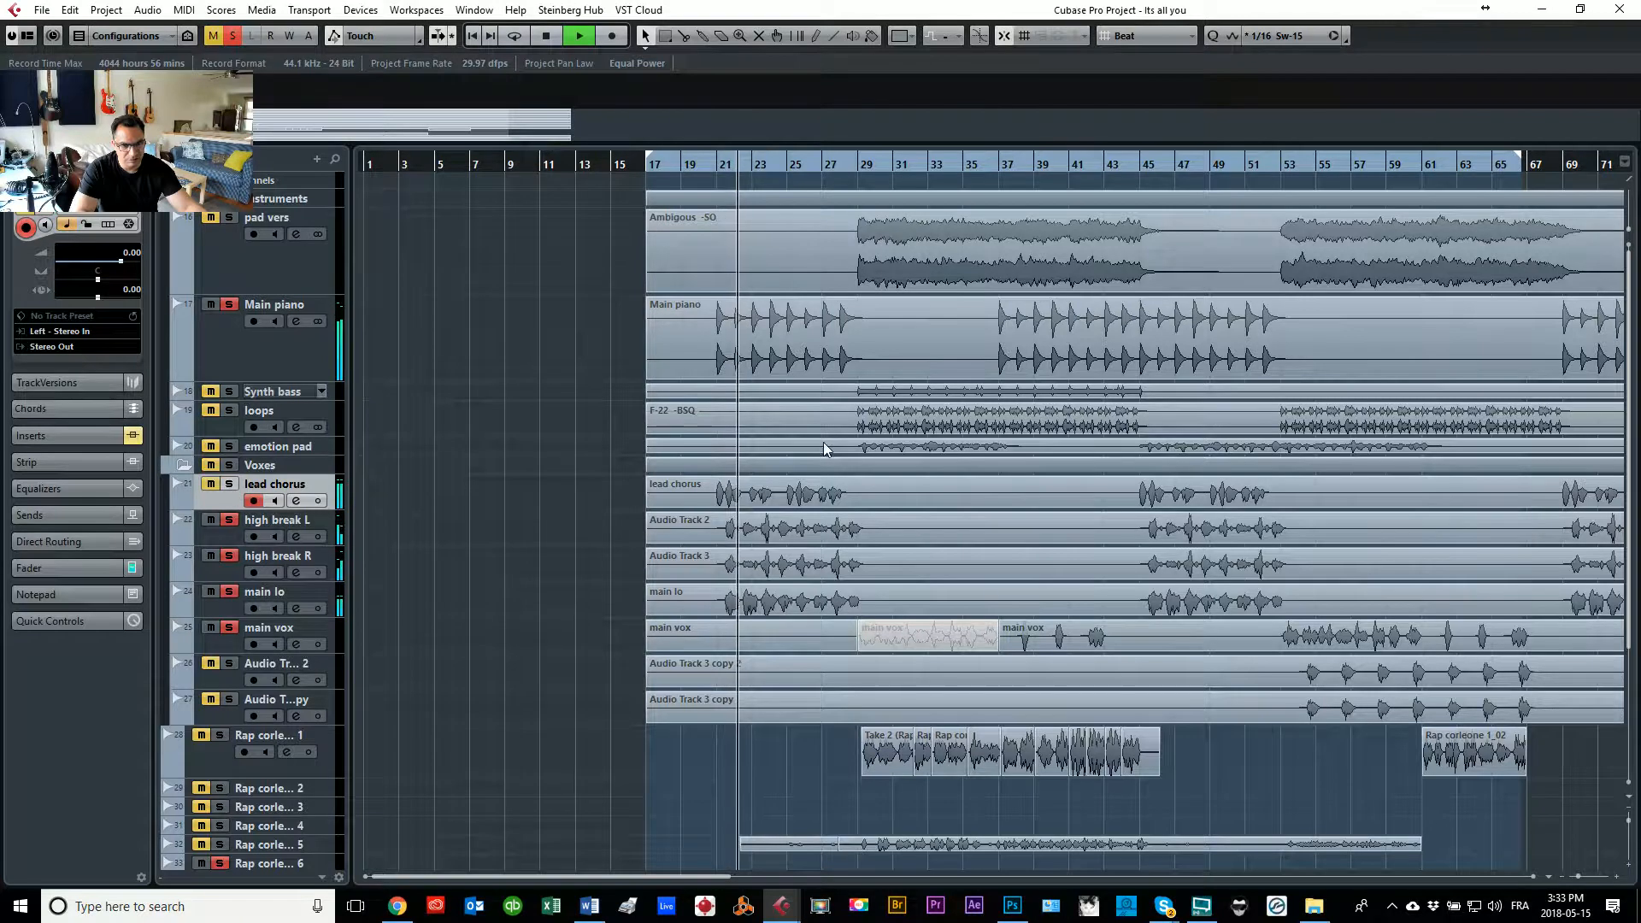
pyautogui.press('space')
# Step: Route the outputs of the high break L, high break R and main lo tracks to the BV intro group
pyautogui.click(234, 542)
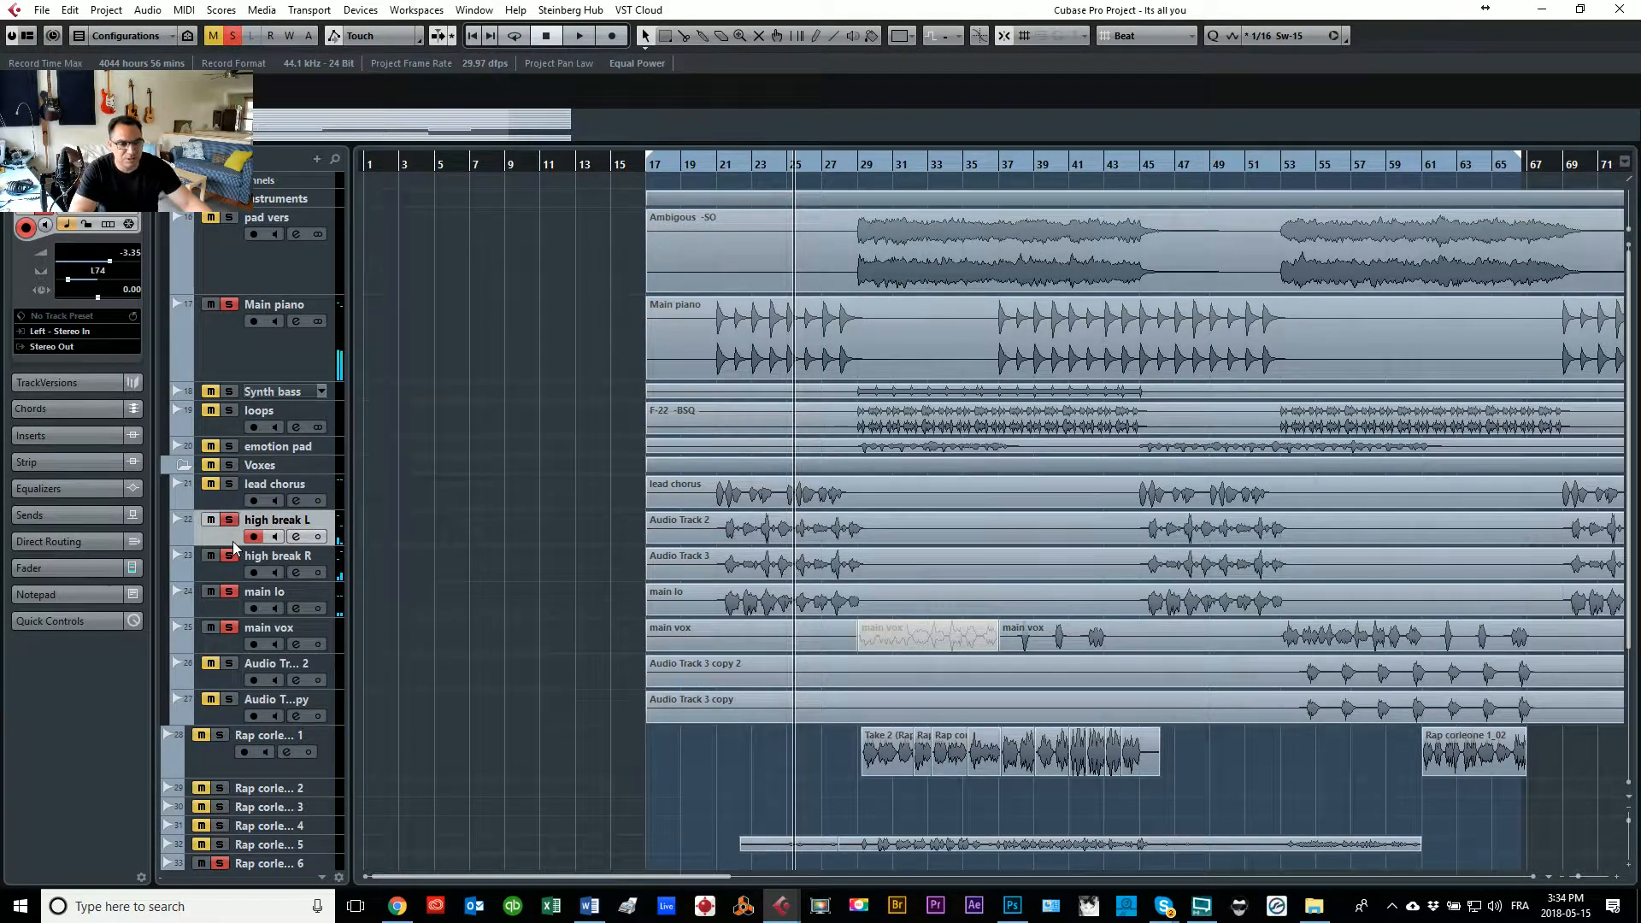
pyautogui.click(49, 347)
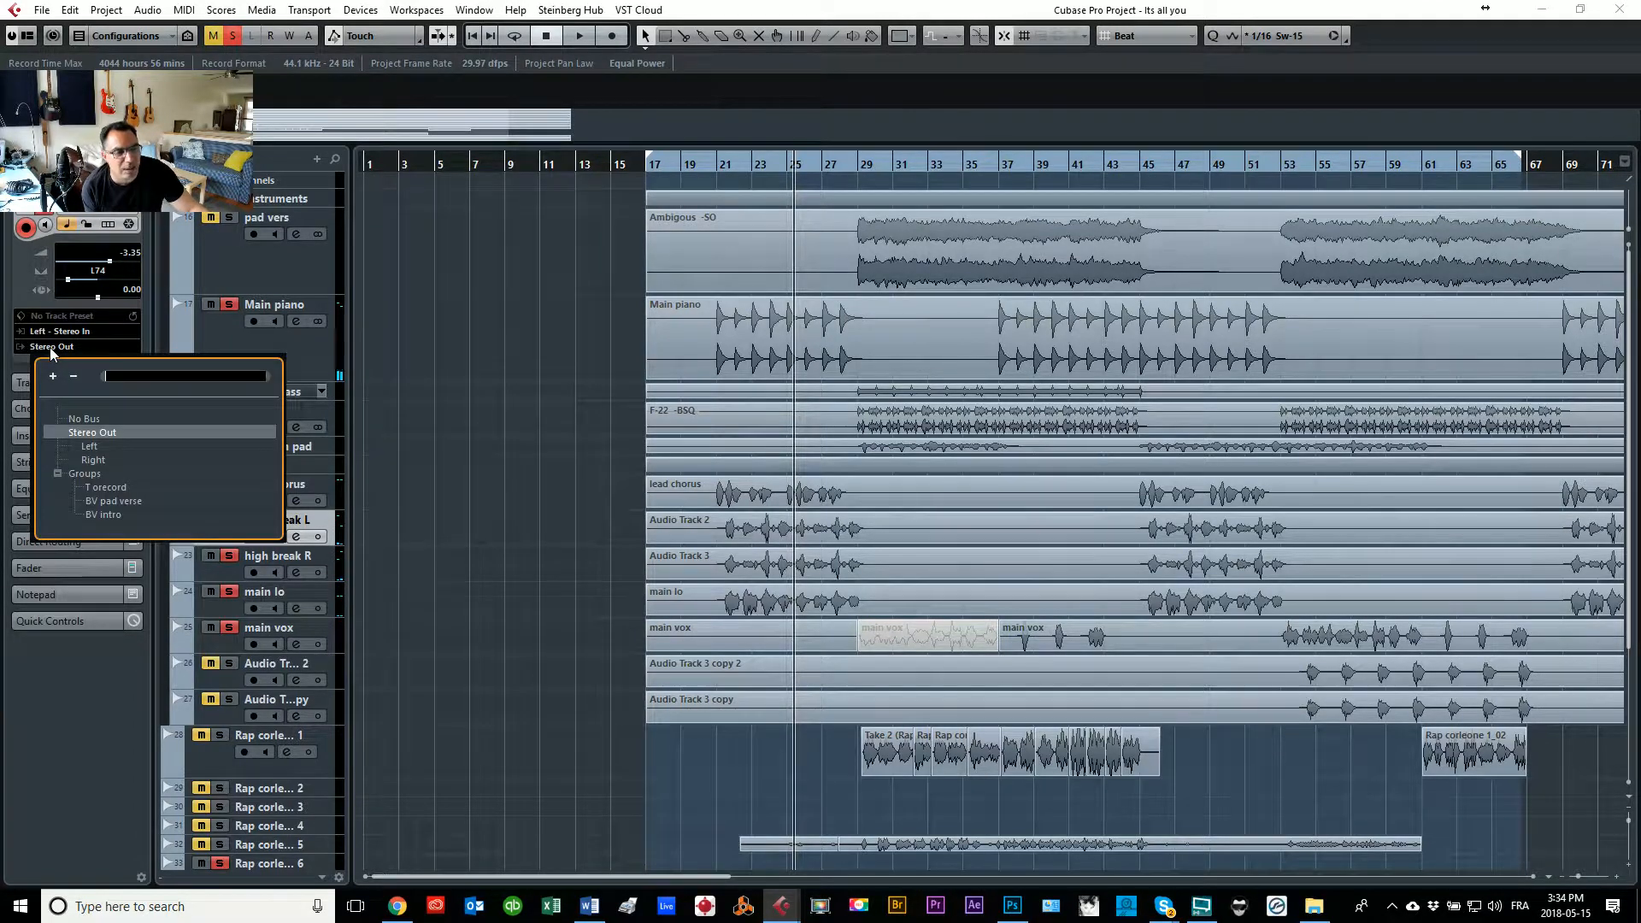
pyautogui.click(92, 516)
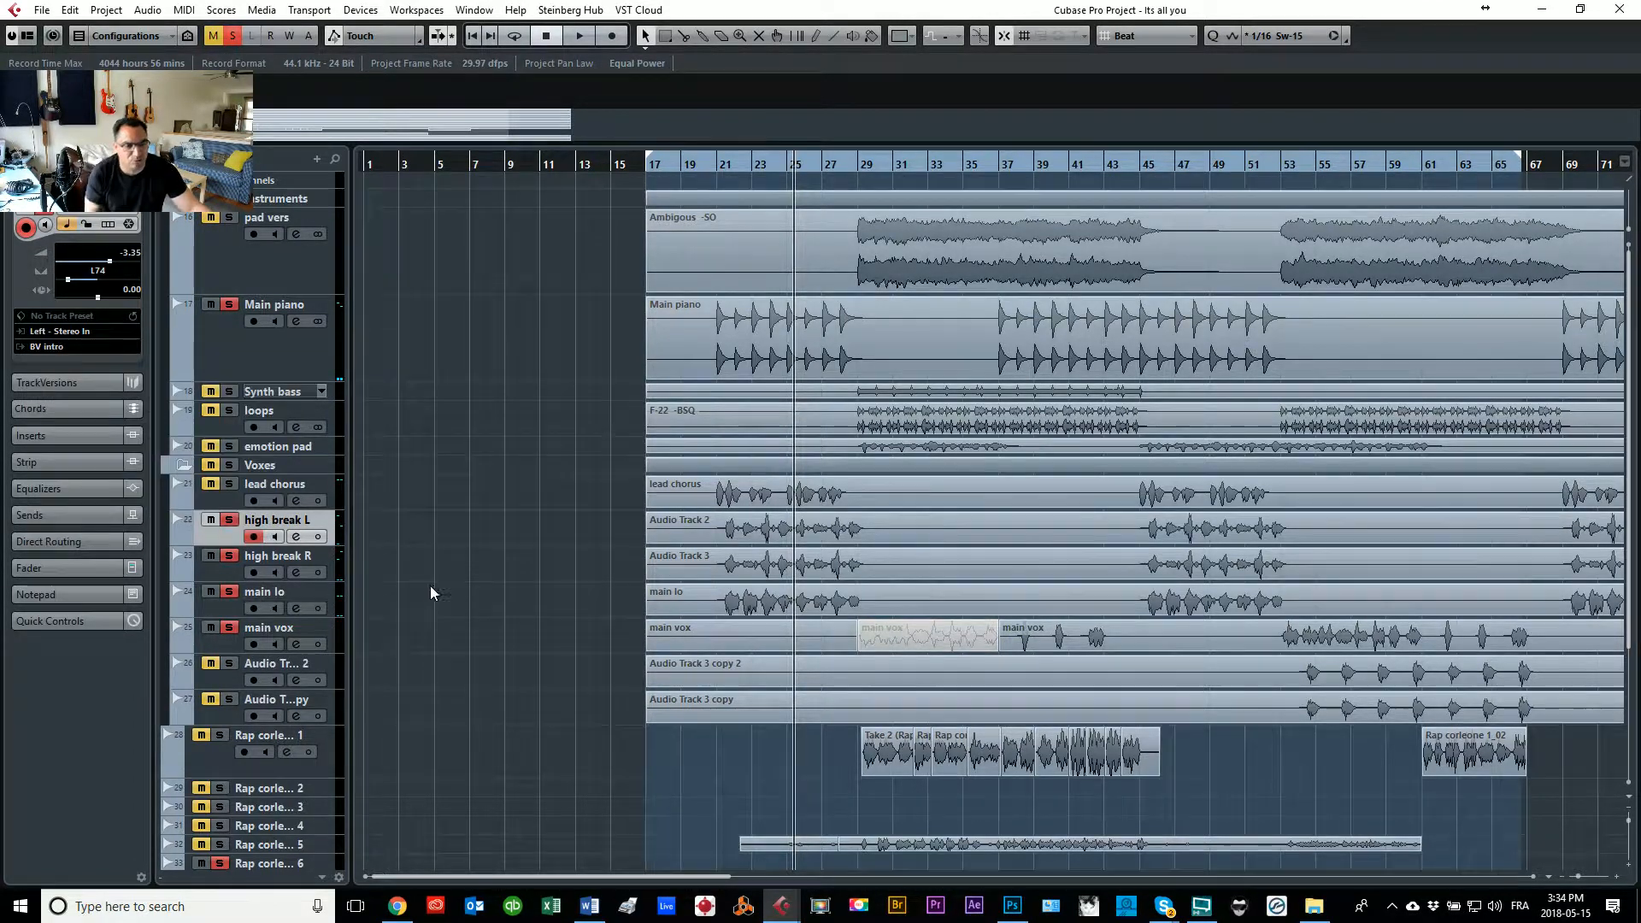
pyautogui.click(226, 575)
pyautogui.click(77, 347)
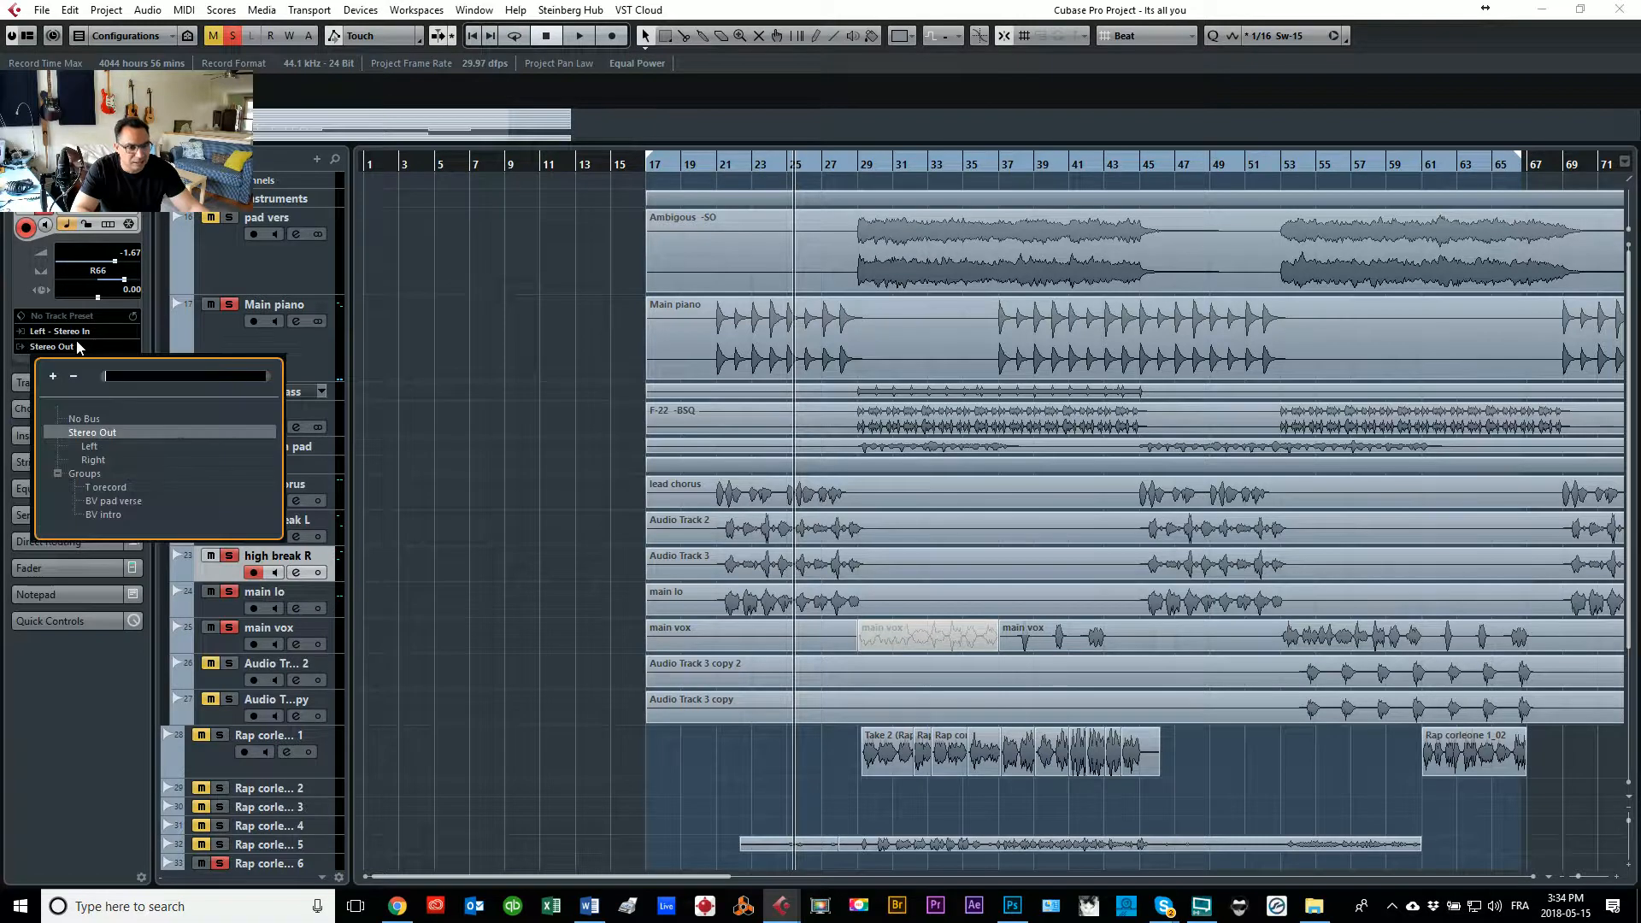
pyautogui.click(109, 515)
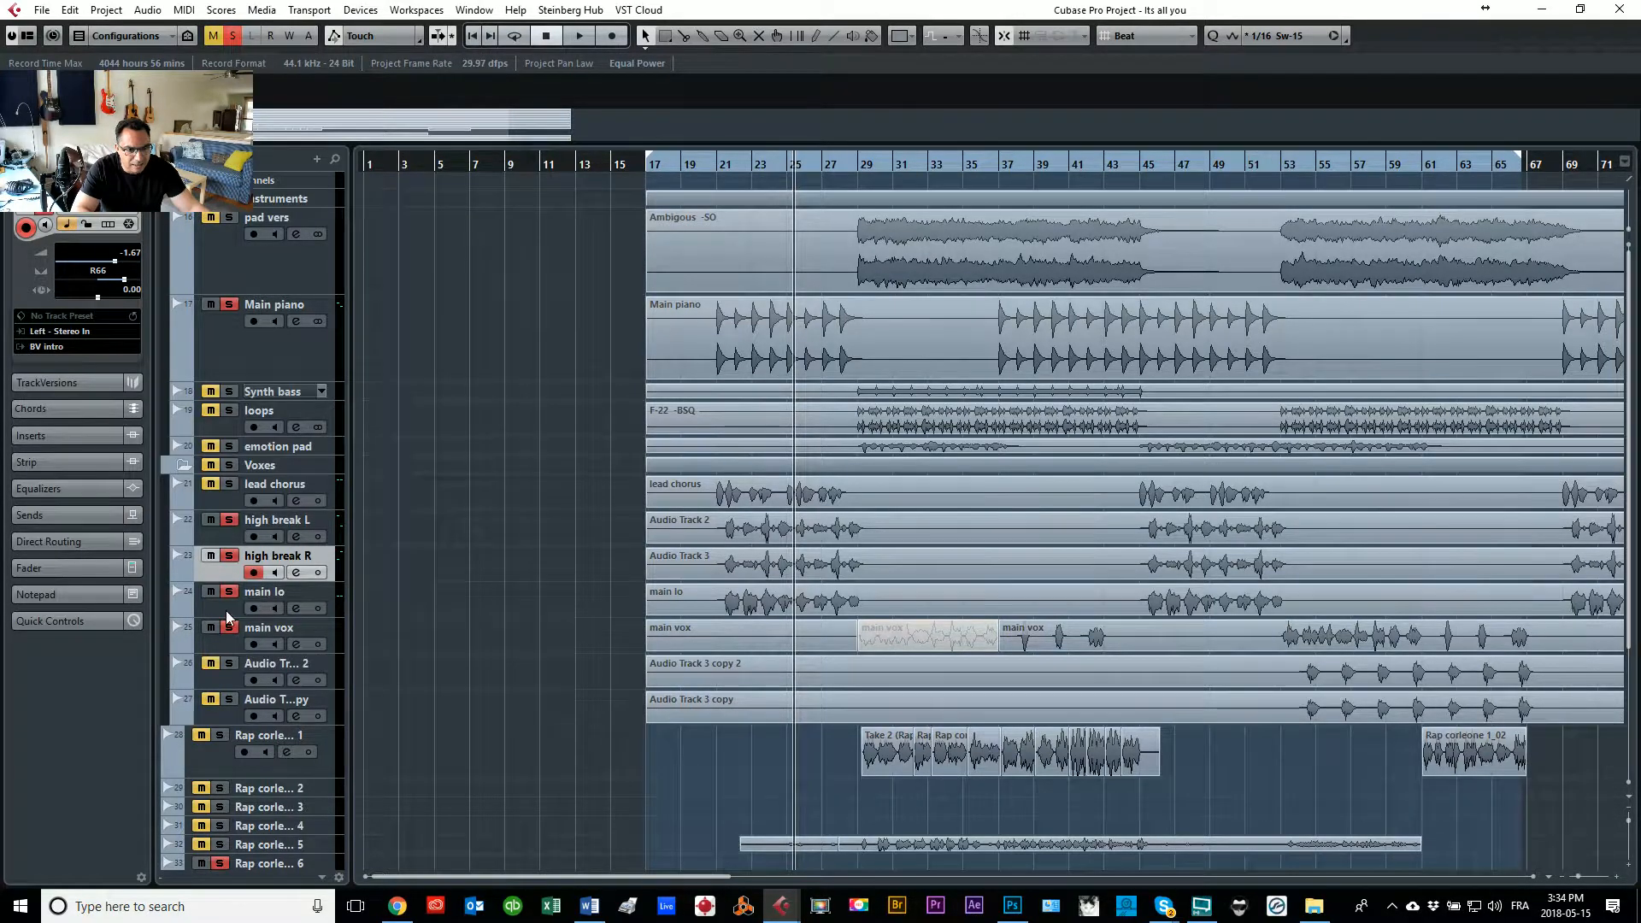
pyautogui.click(226, 611)
pyautogui.click(73, 345)
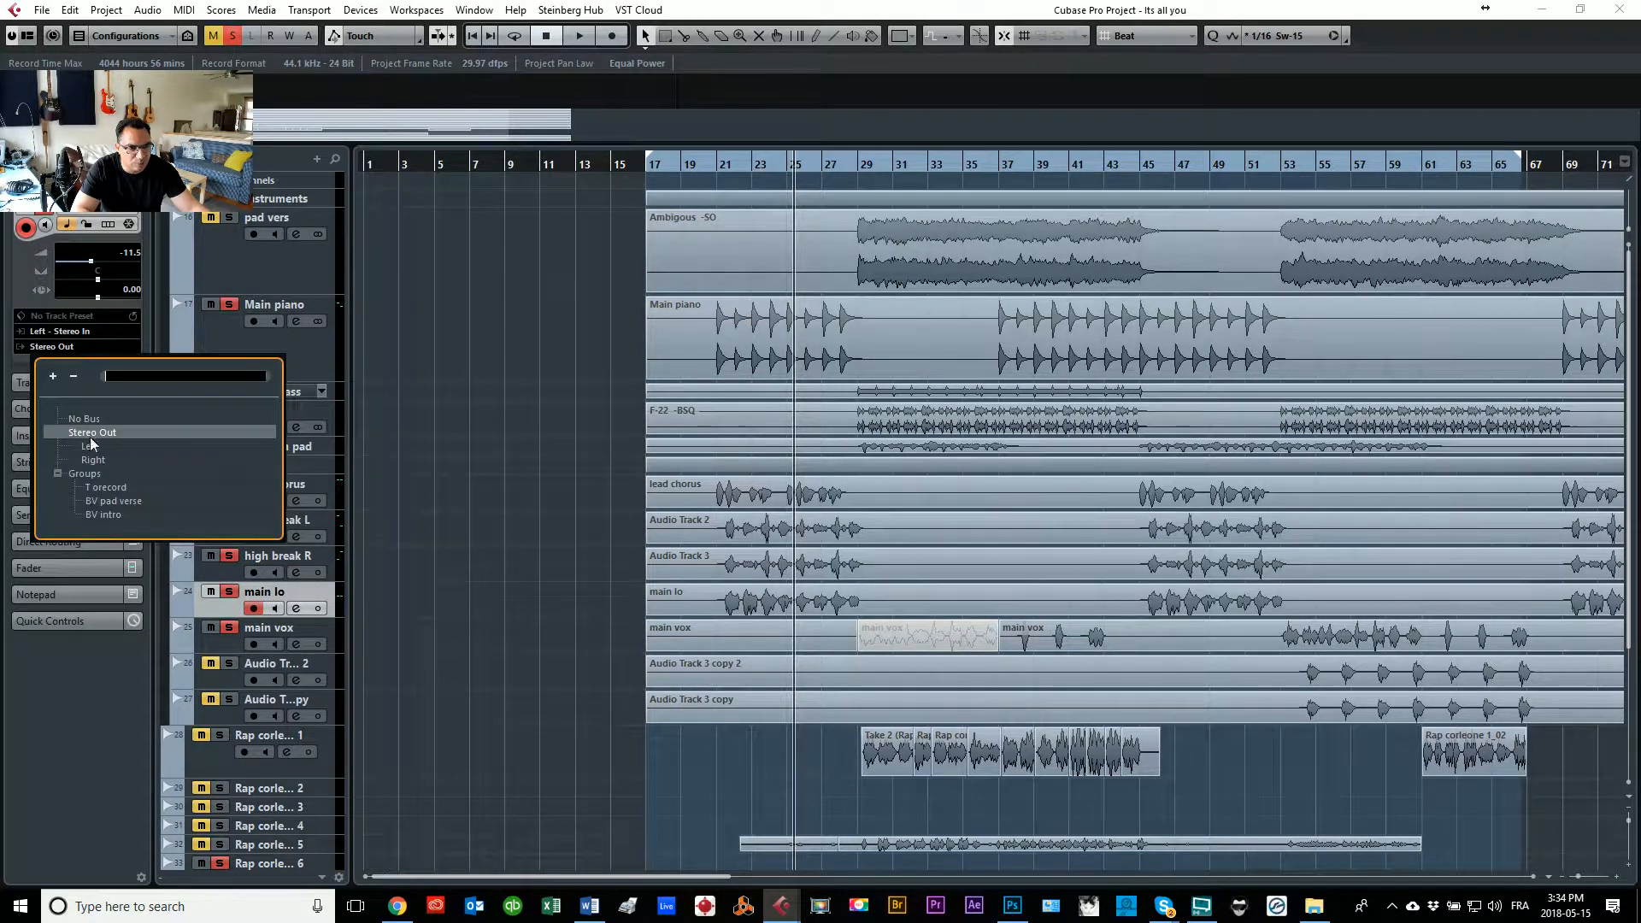
pyautogui.click(110, 515)
# Step: Play the grouped backing vocals from about bar 21, take main vox out of solo and stop playback
pyautogui.click(233, 650)
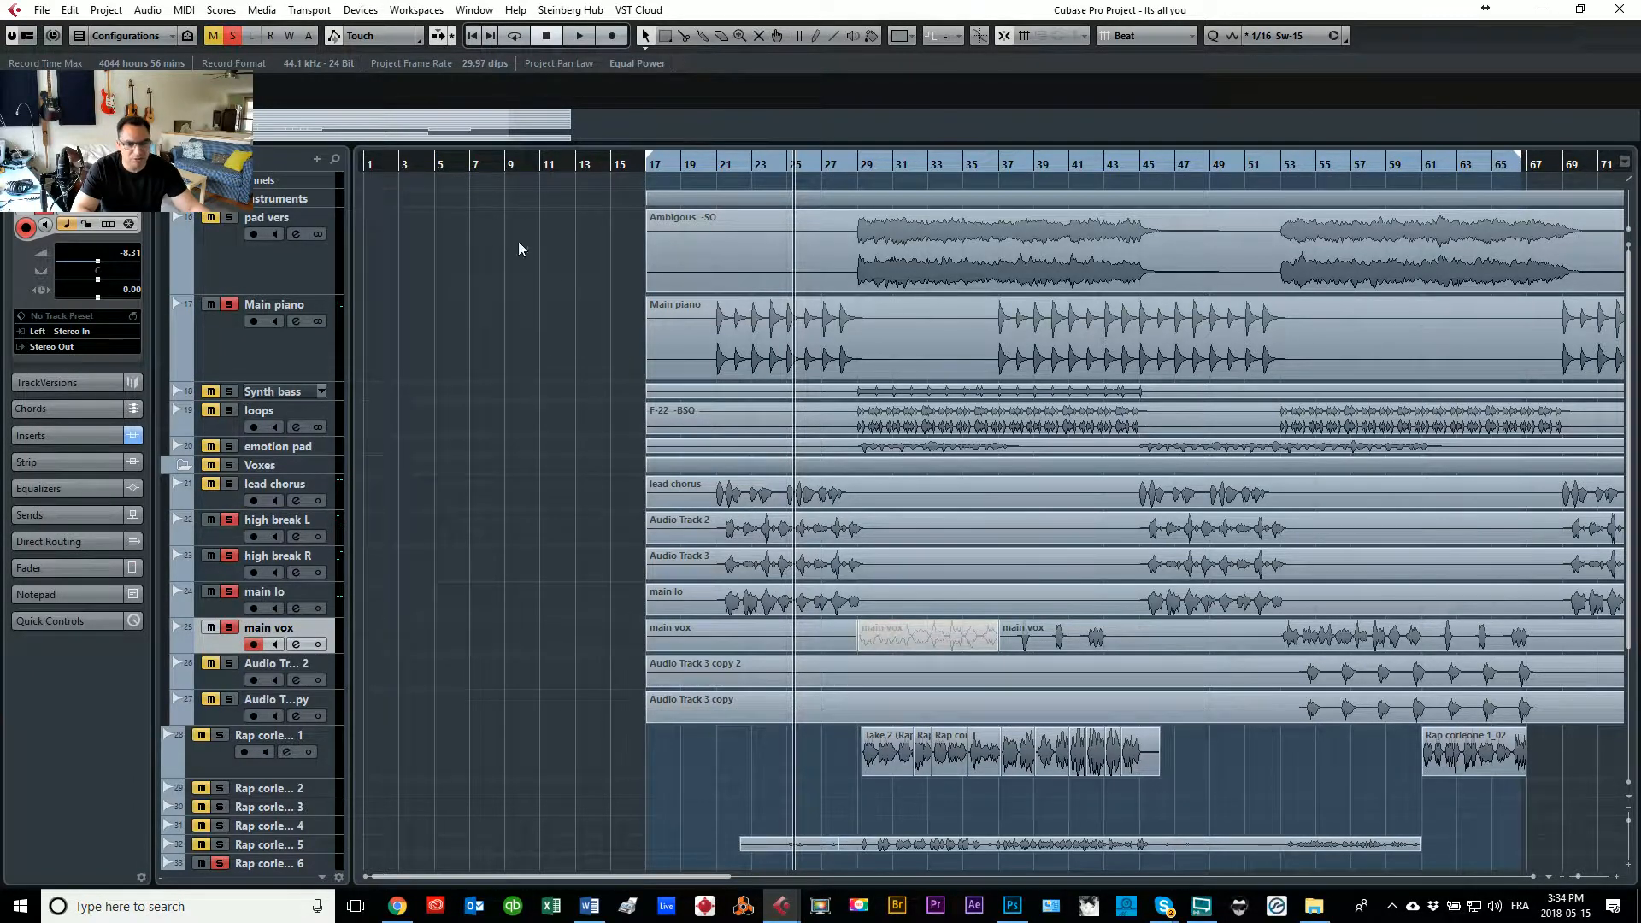
pyautogui.click(712, 167)
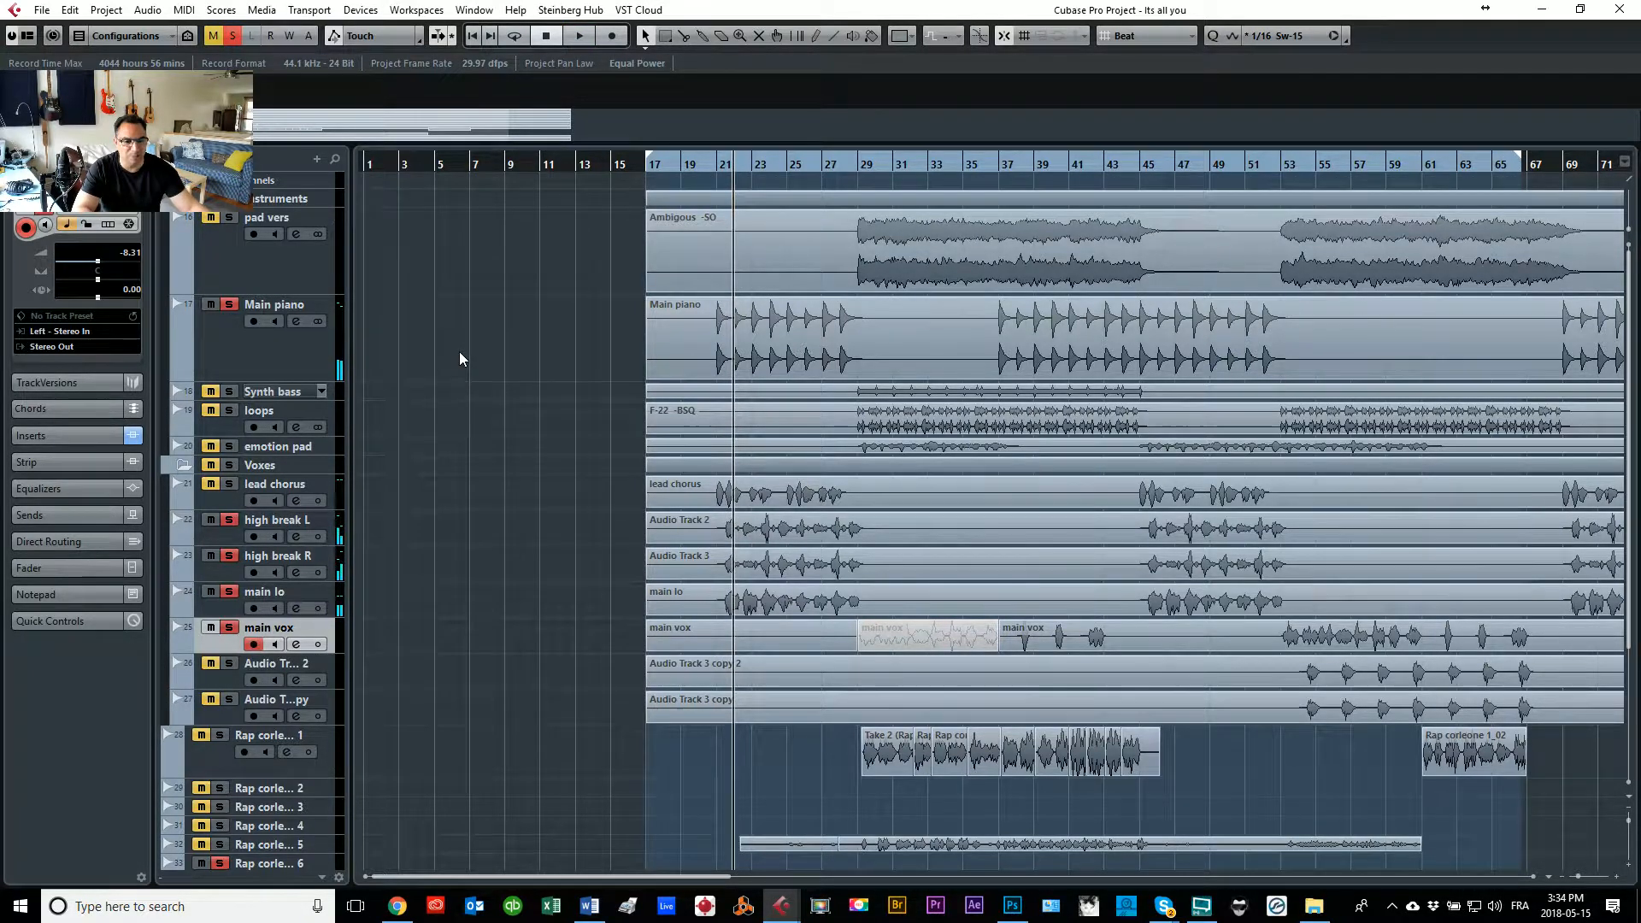
pyautogui.scroll(-5, 636, 664)
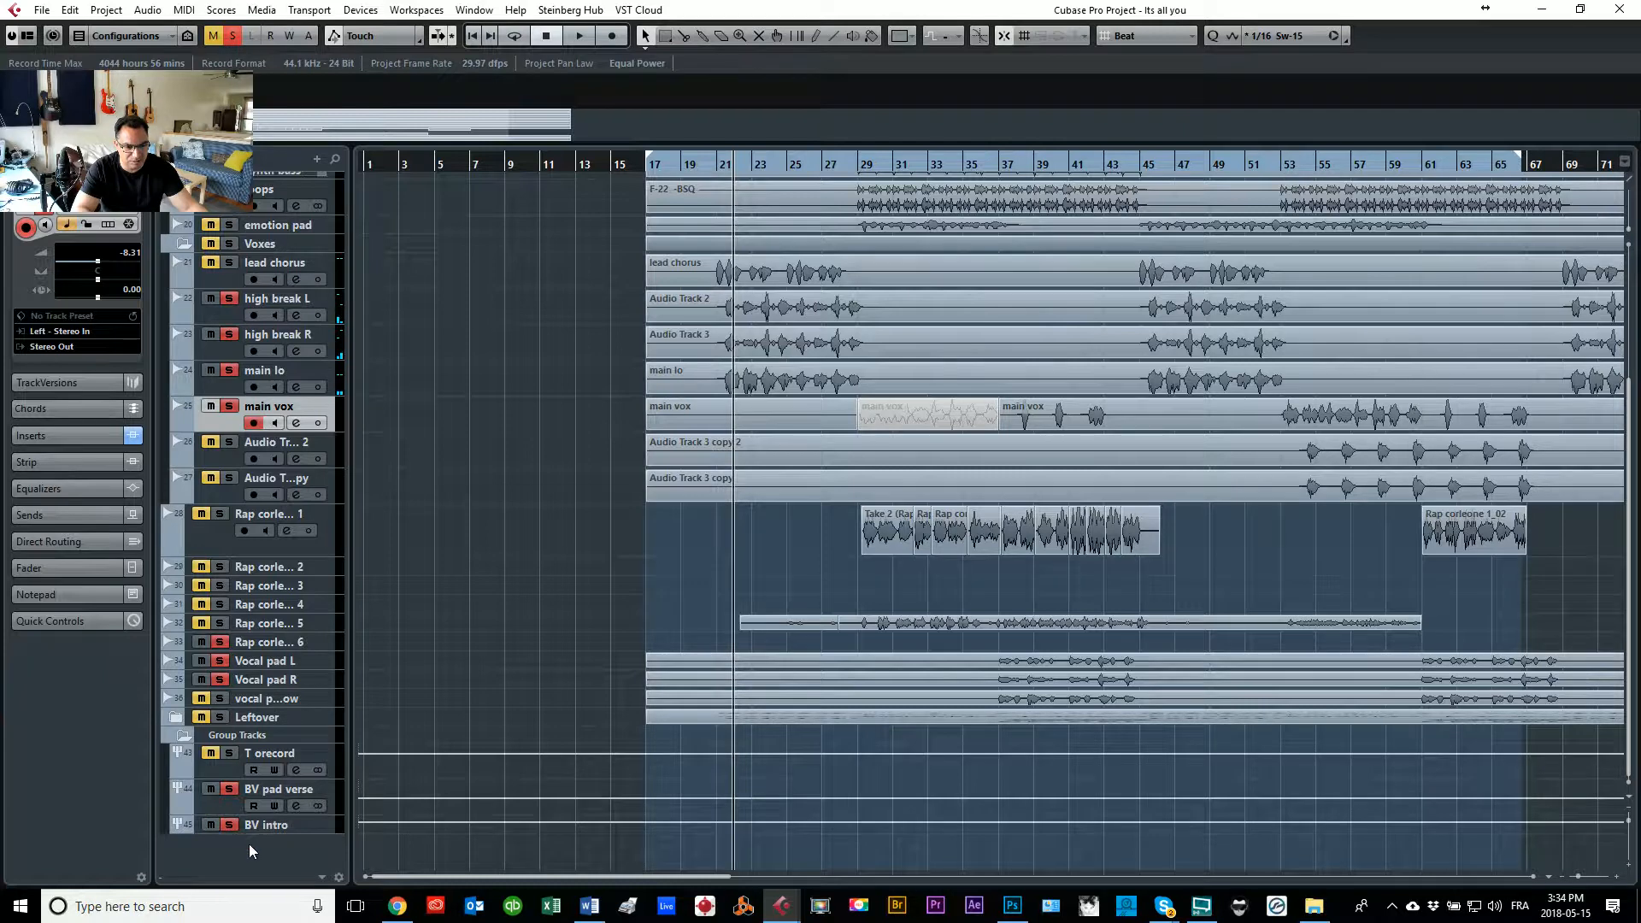
pyautogui.click(718, 168)
pyautogui.press('space')
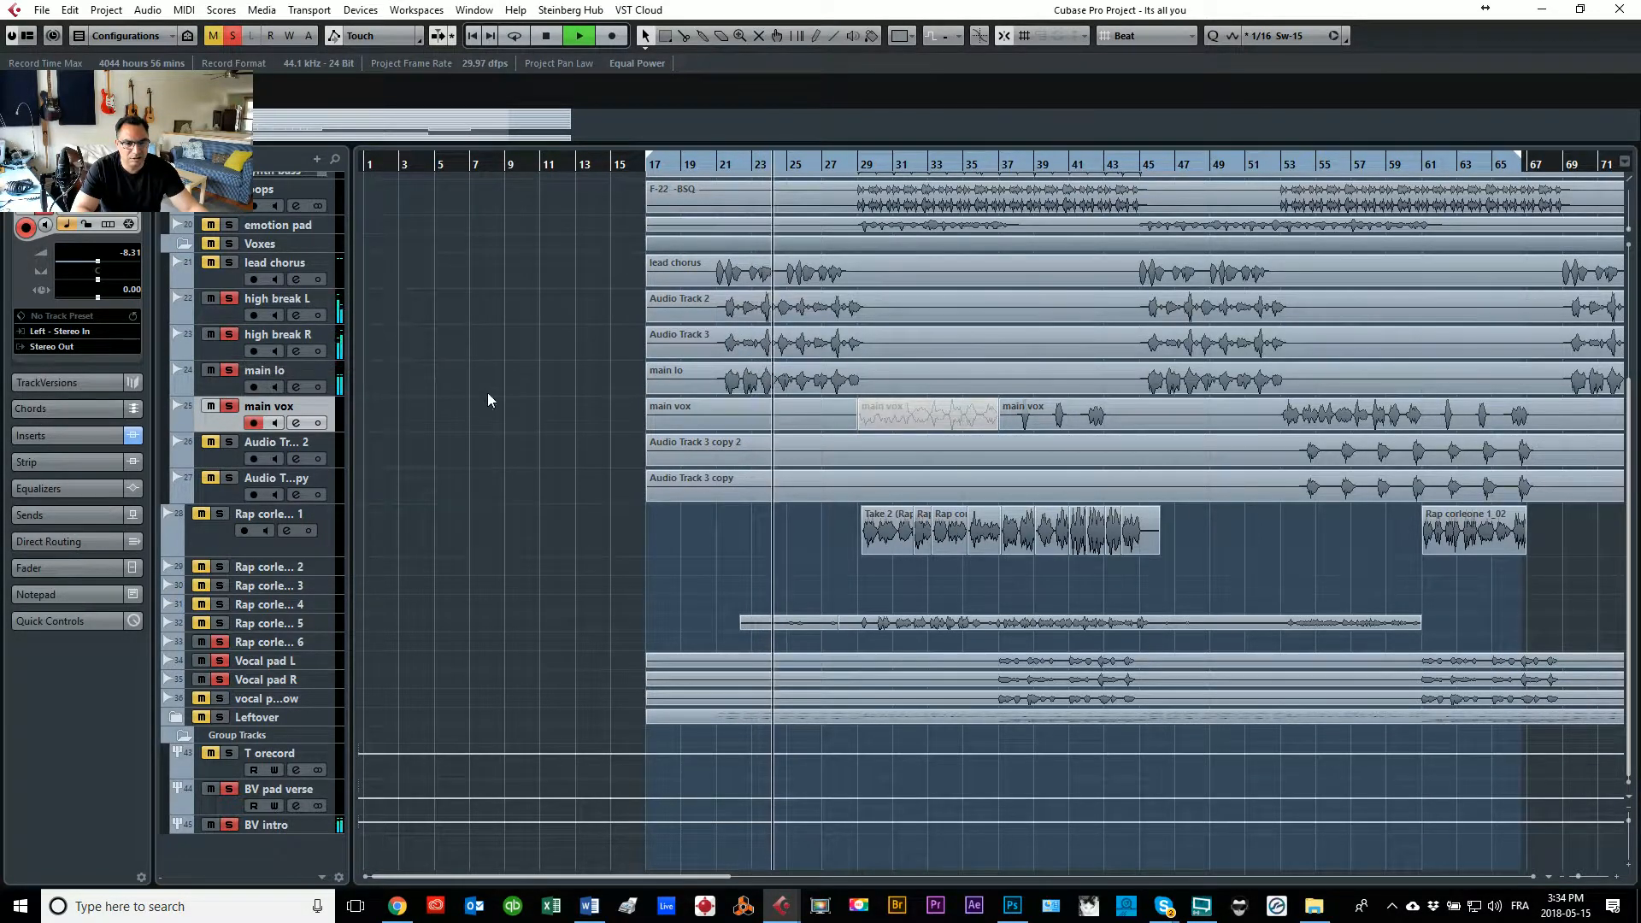
pyautogui.click(229, 406)
pyautogui.click(377, 368)
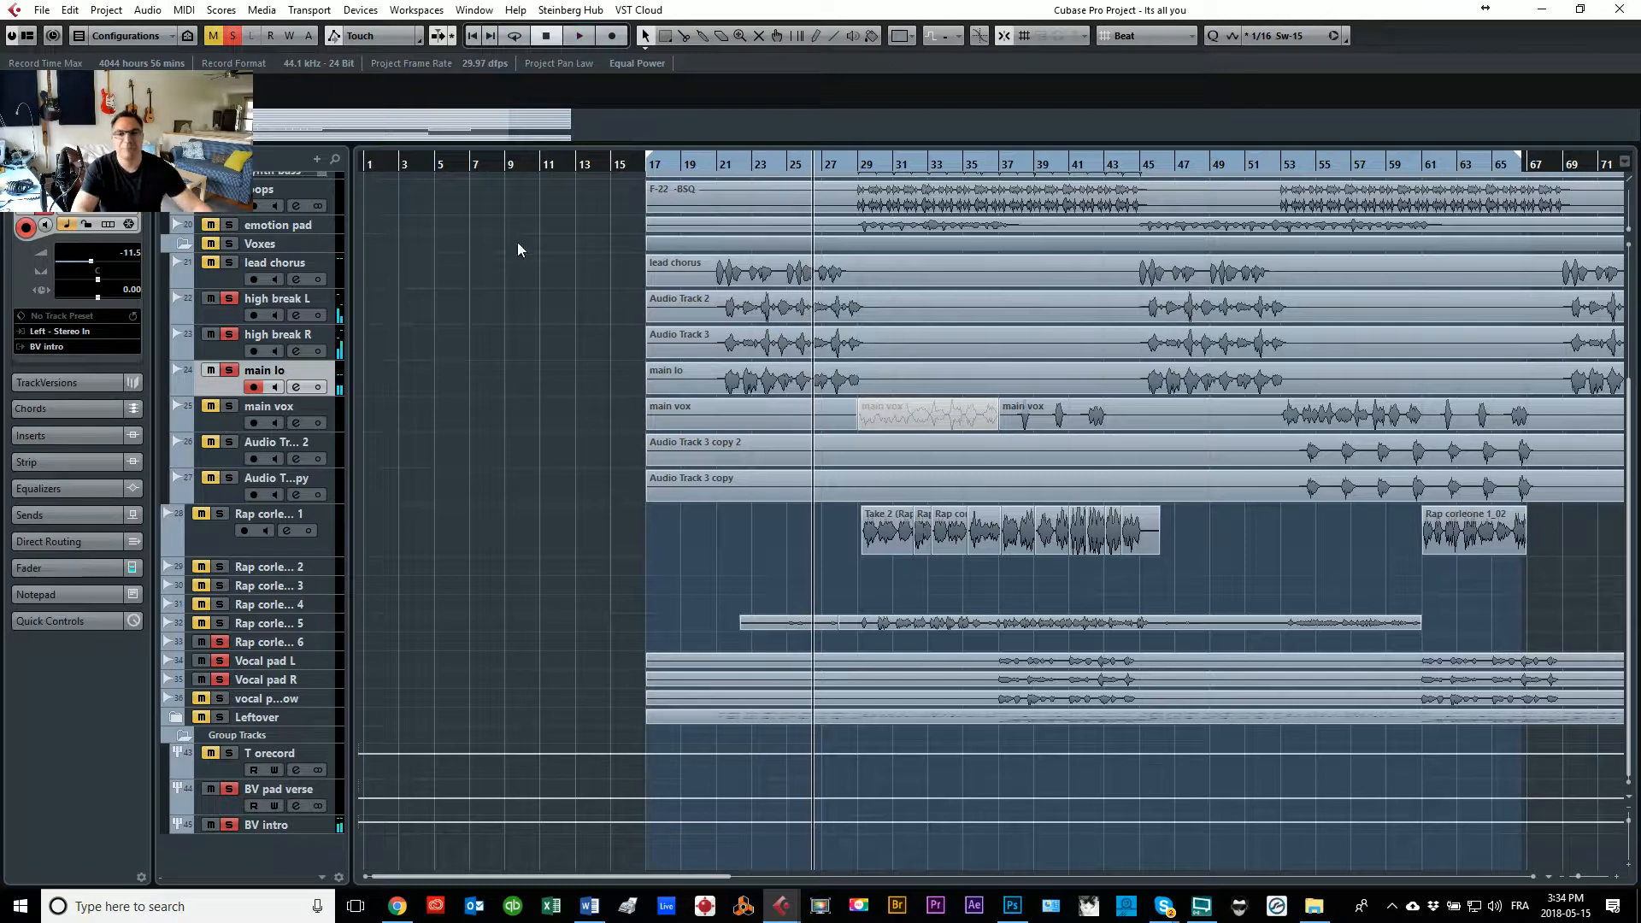
pyautogui.press('space')
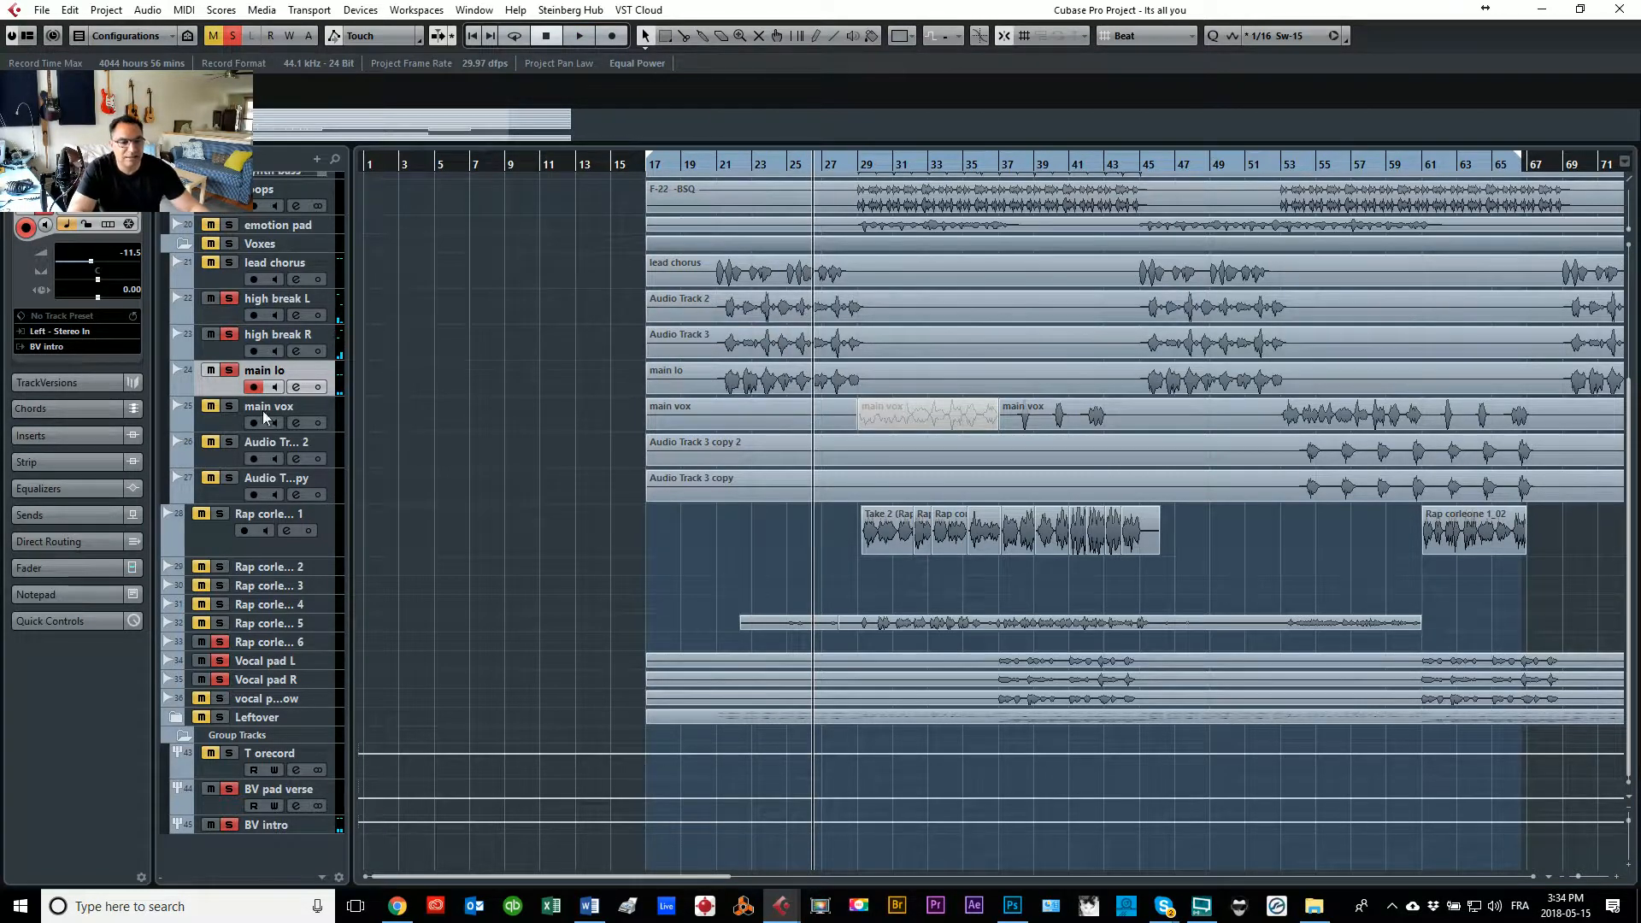
# Step: Insert a MultibandCompressor in the first insert slot of the BV intro group channel
pyautogui.click(318, 827)
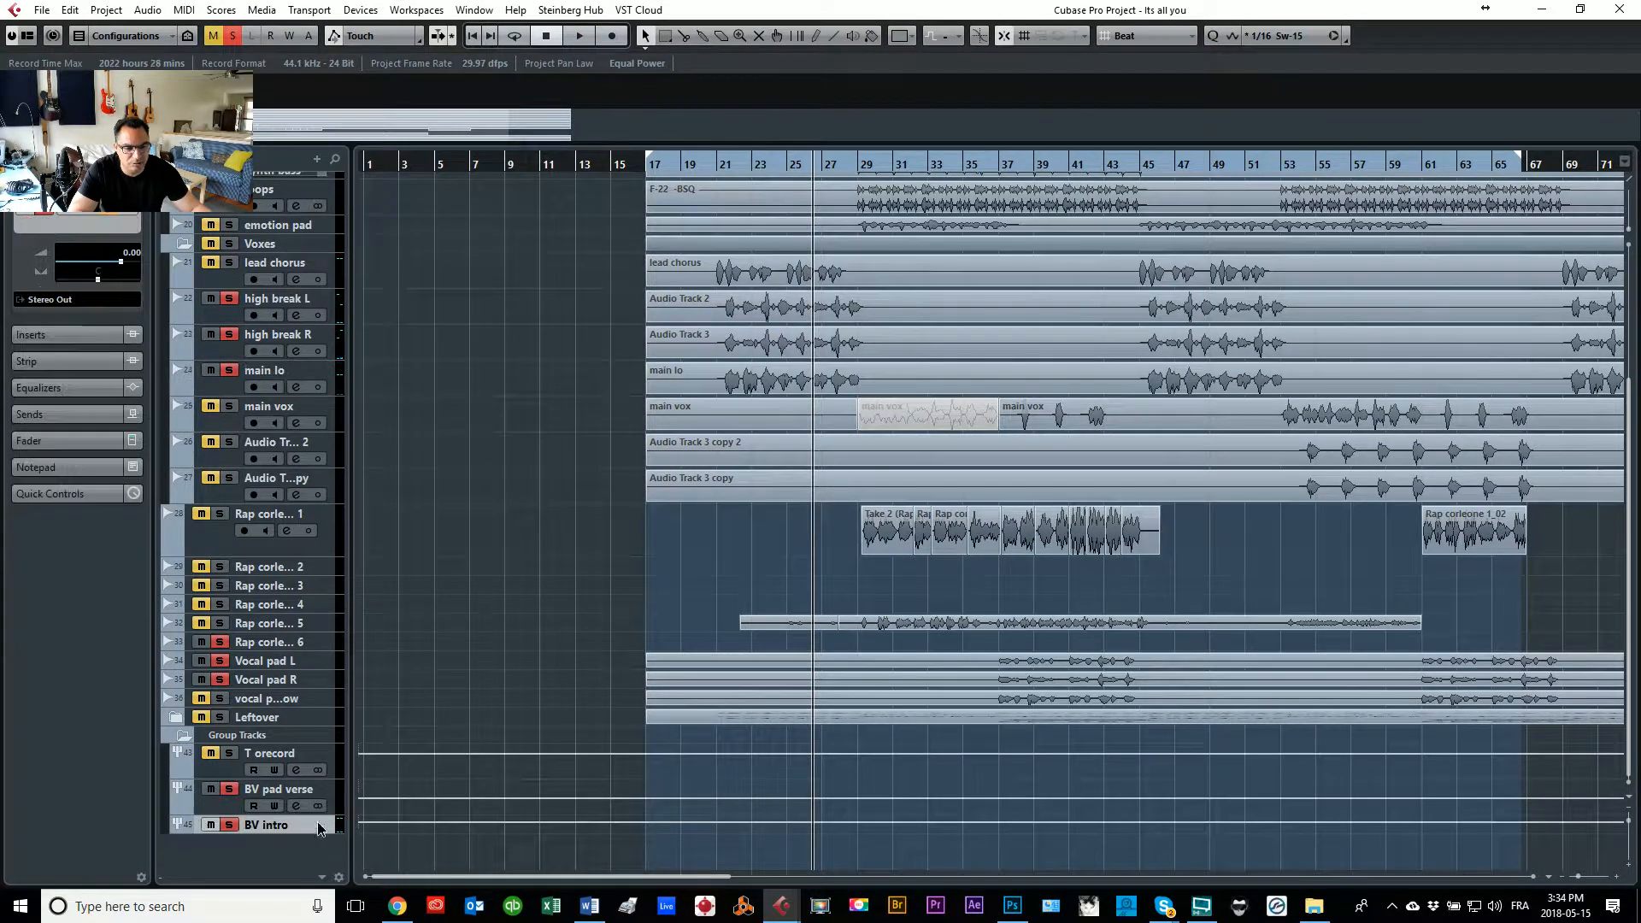
pyautogui.click(132, 329)
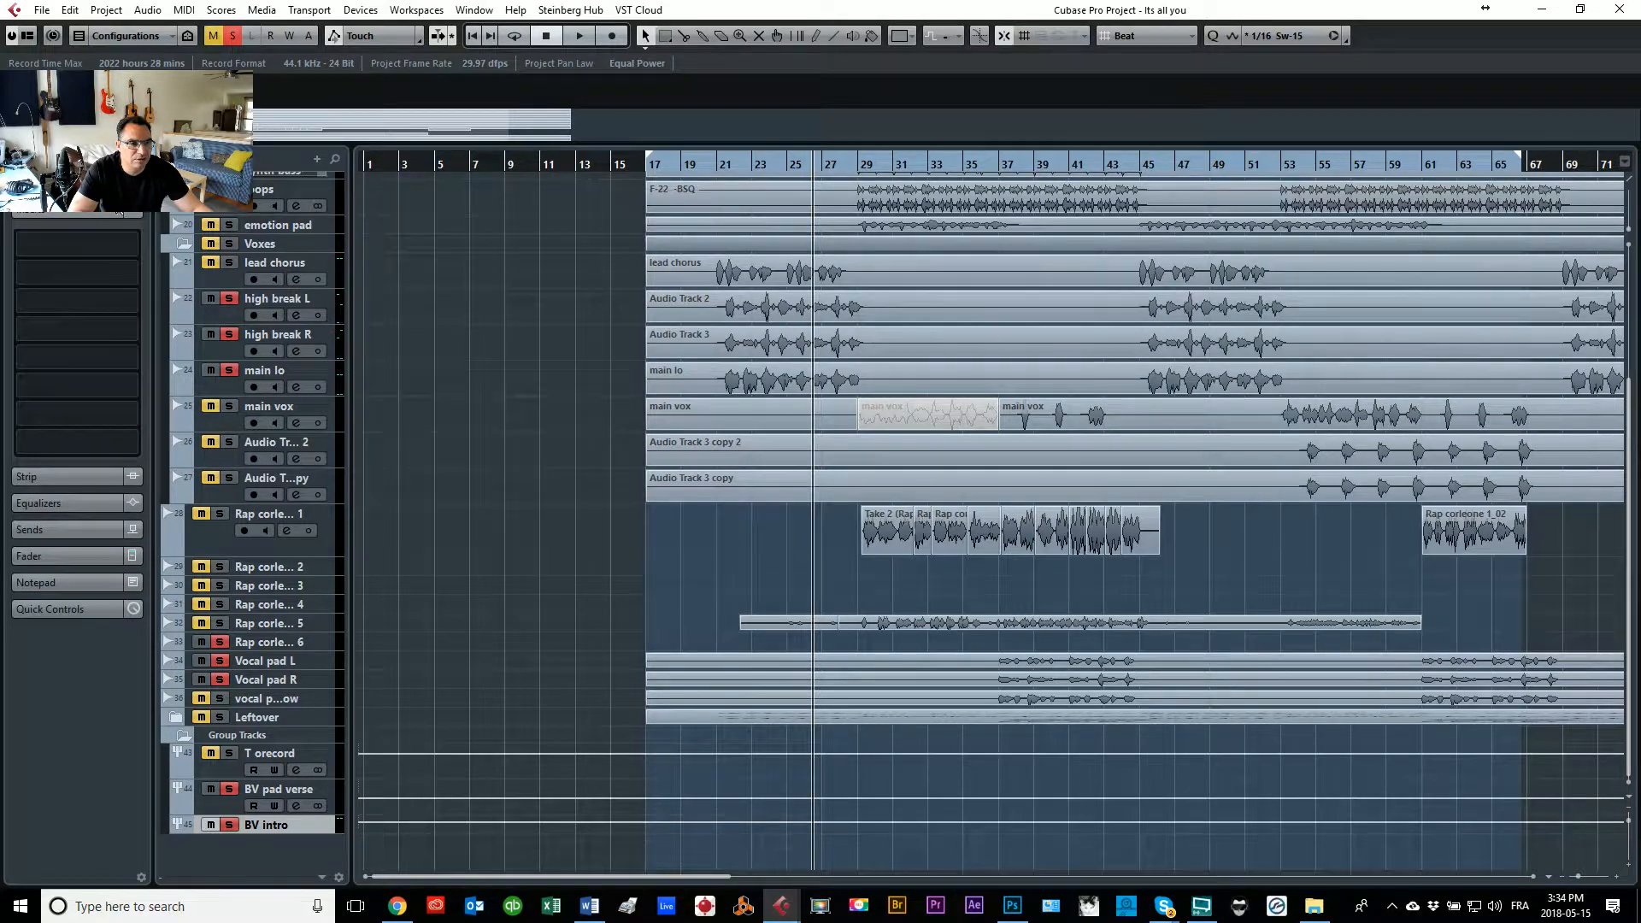
pyautogui.click(129, 254)
pyautogui.click(47, 316)
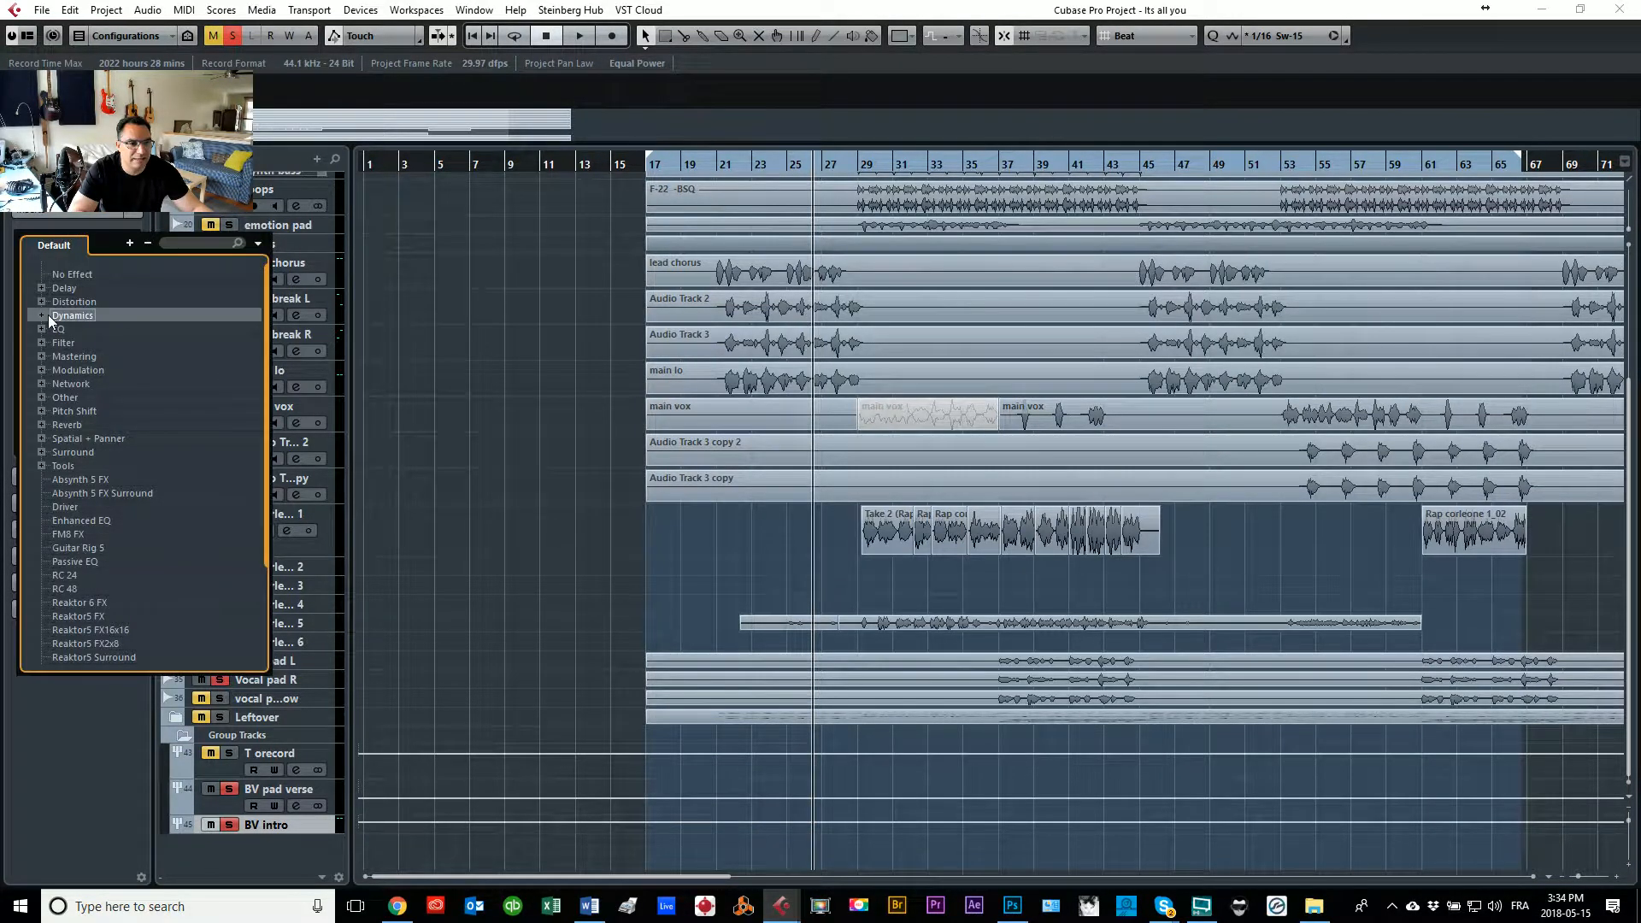
pyautogui.click(41, 316)
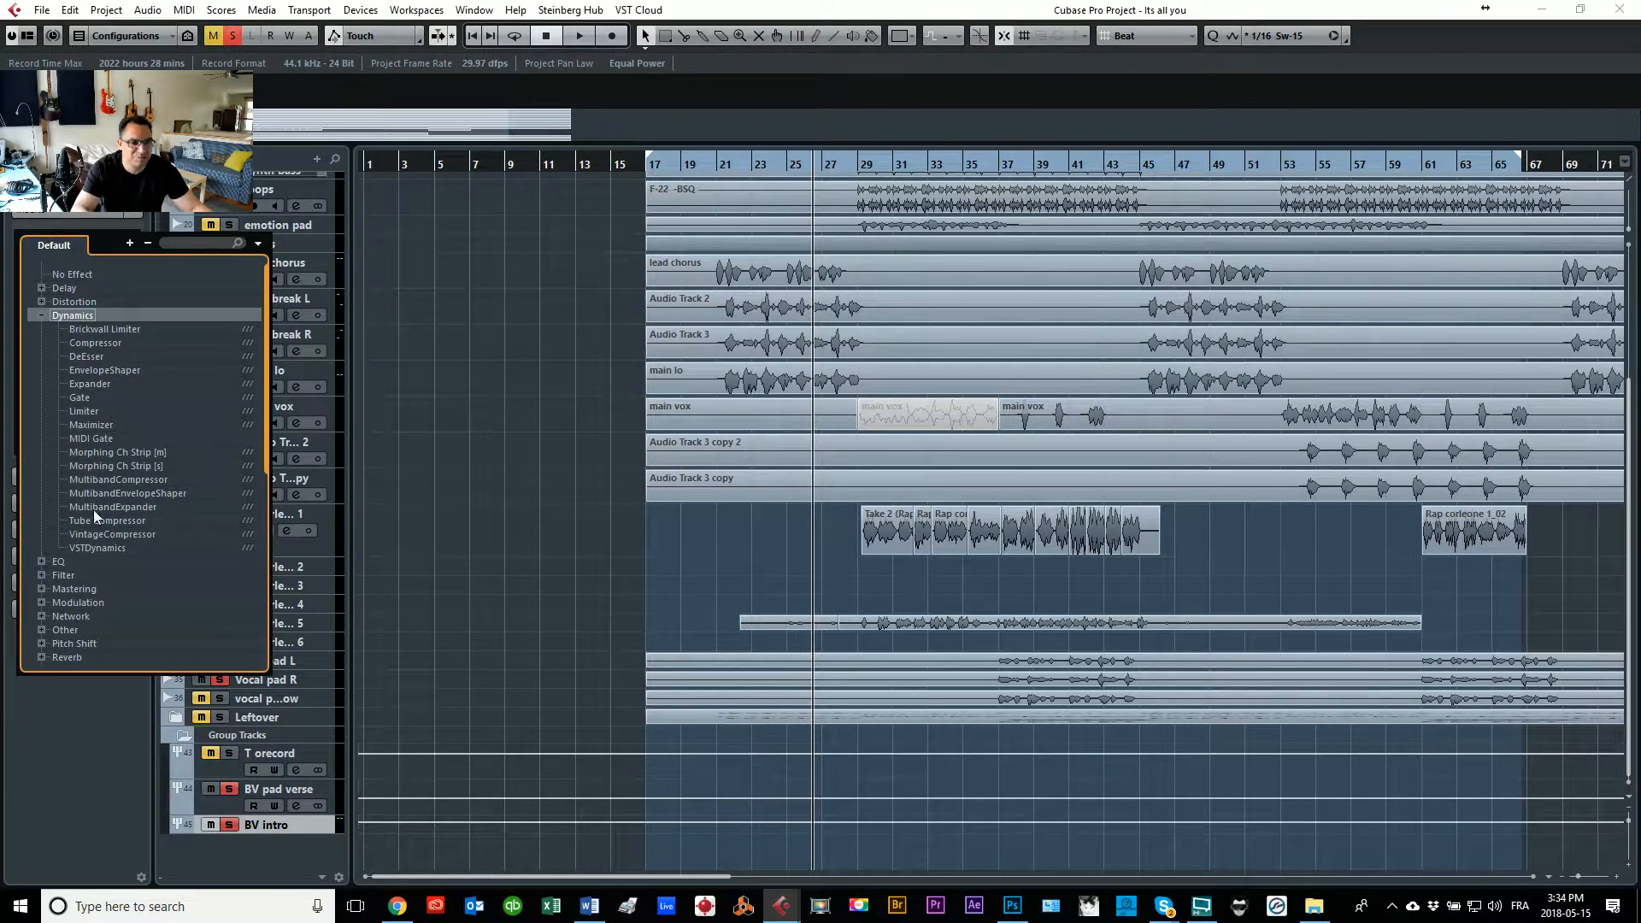
pyautogui.click(92, 479)
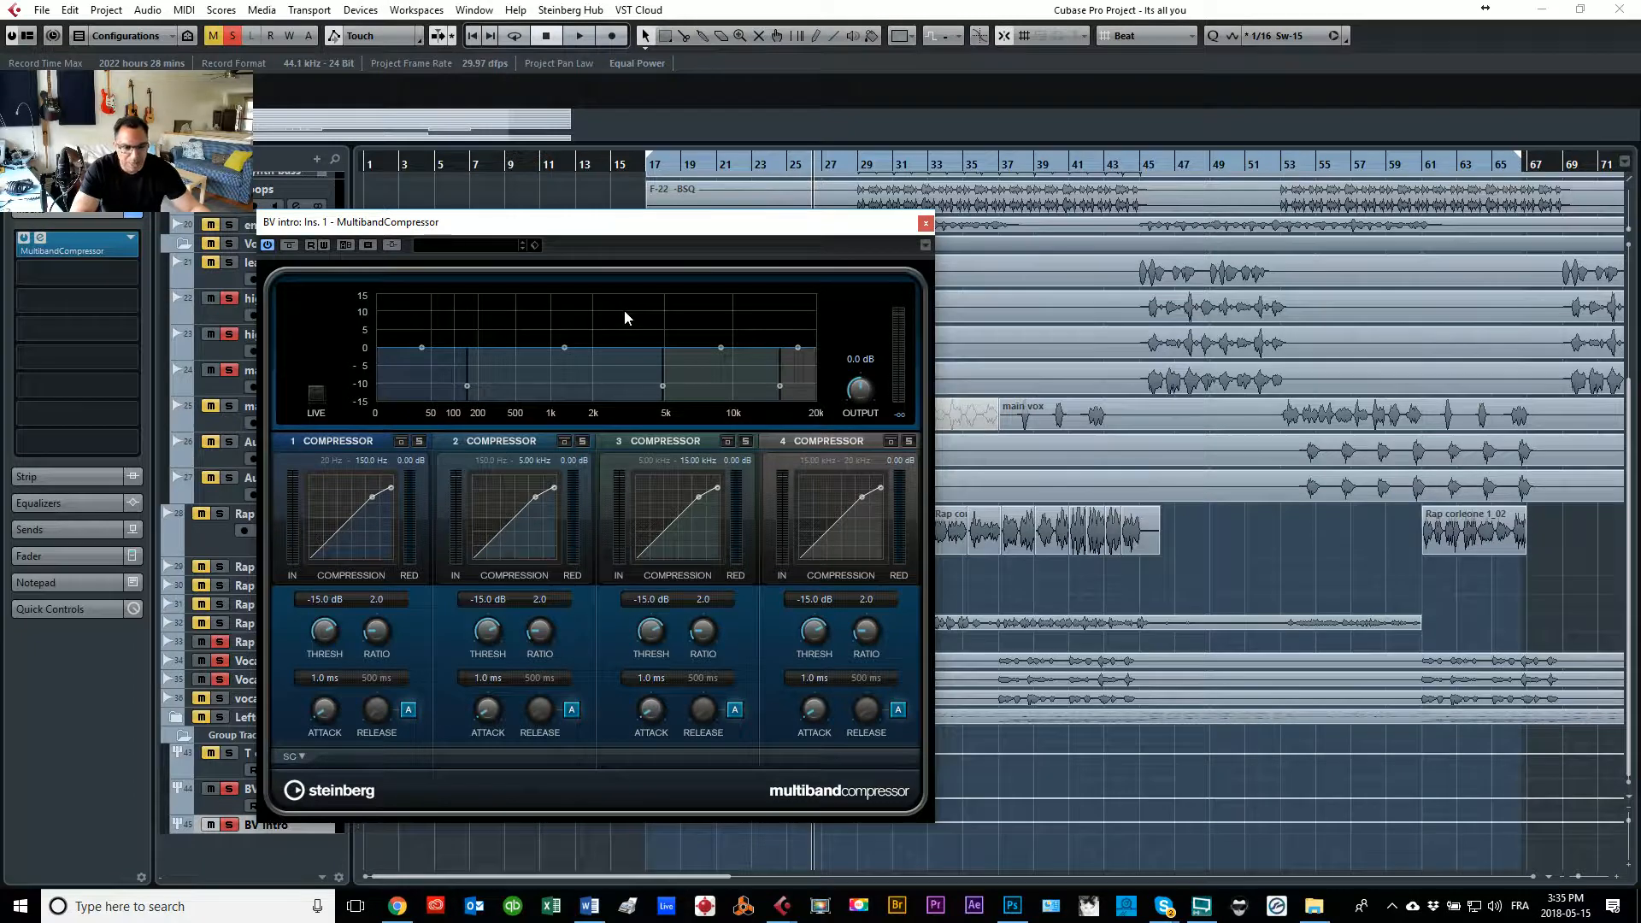
# Step: Search the MultibandCompressor presets for "vocal", load Backing Vocals Clear and close the plug-in window
pyautogui.click(484, 246)
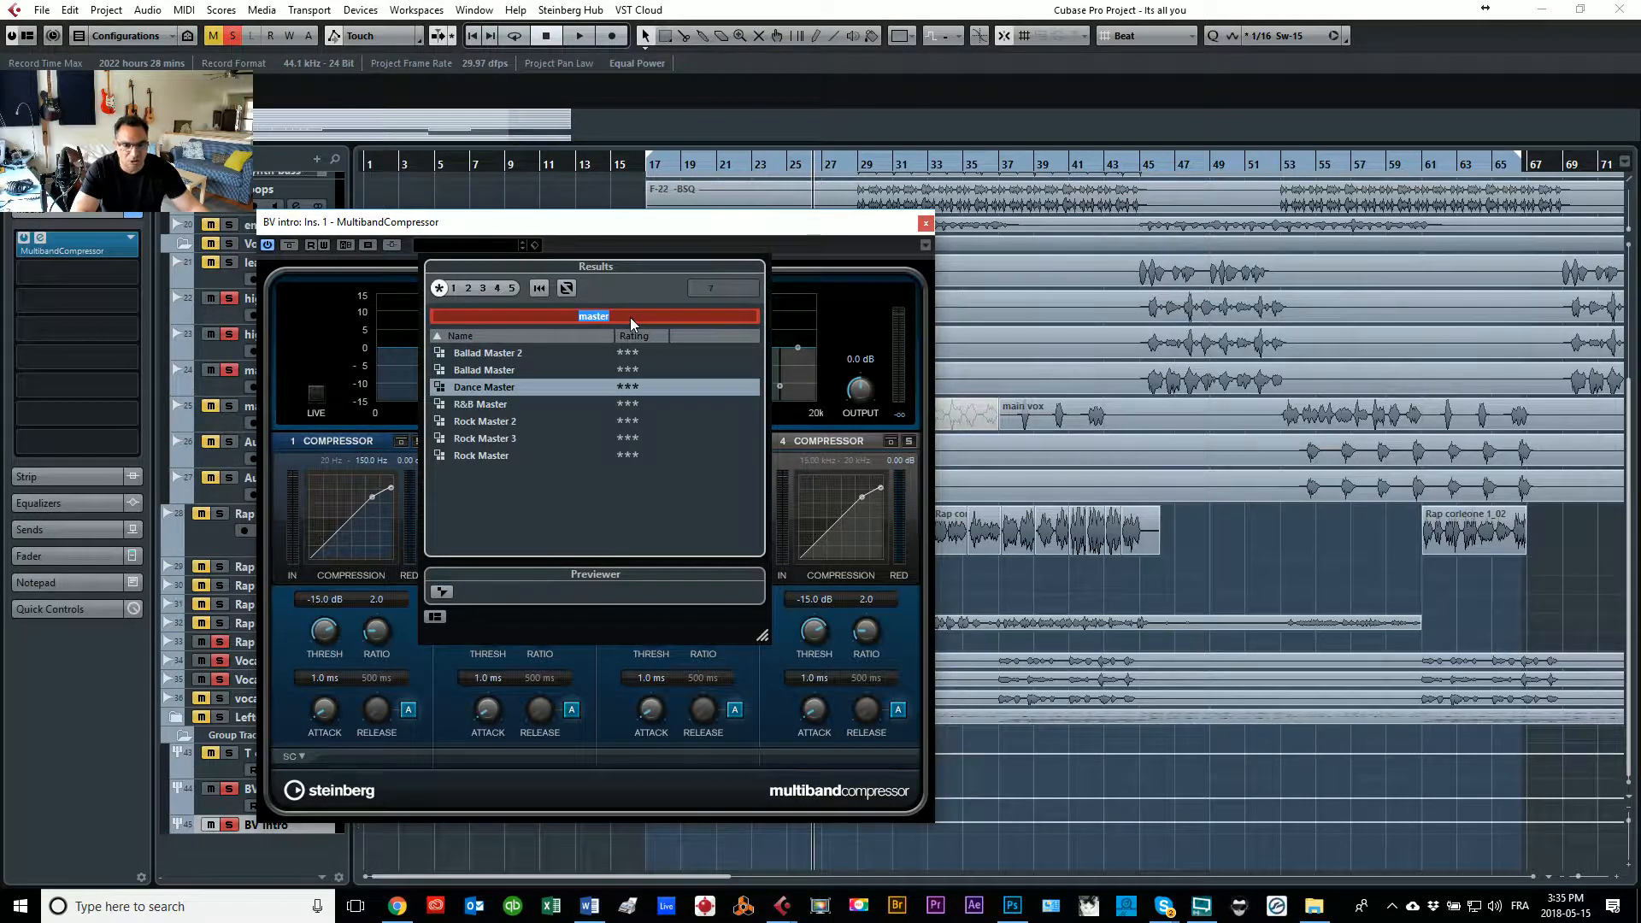
pyautogui.write('vocal')
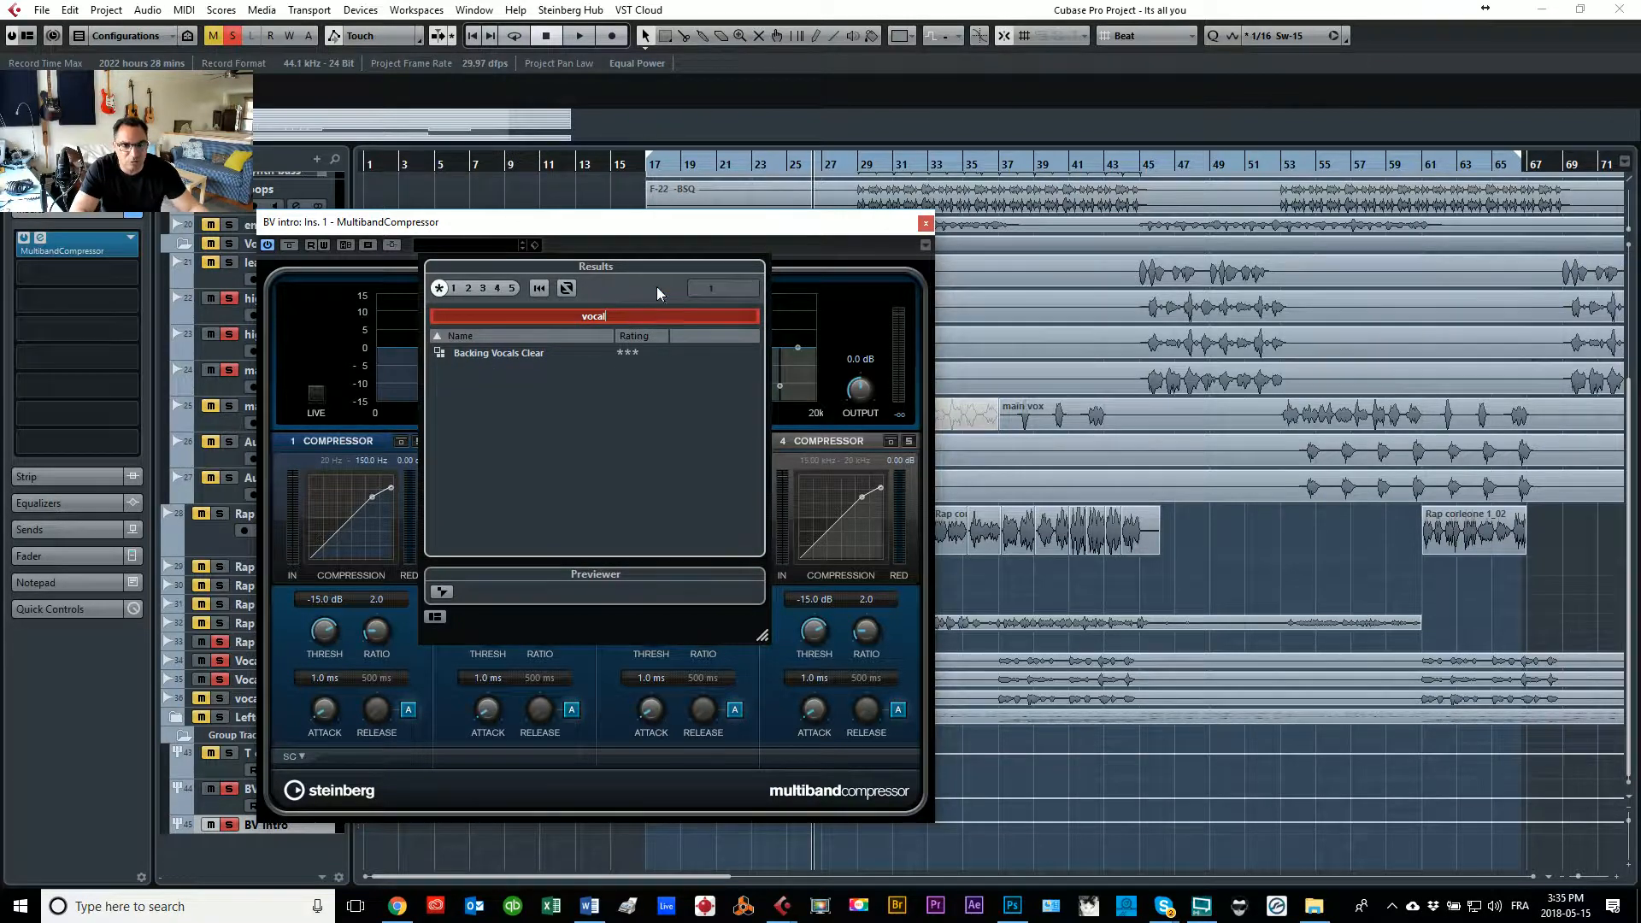
pyautogui.doubleClick(506, 352)
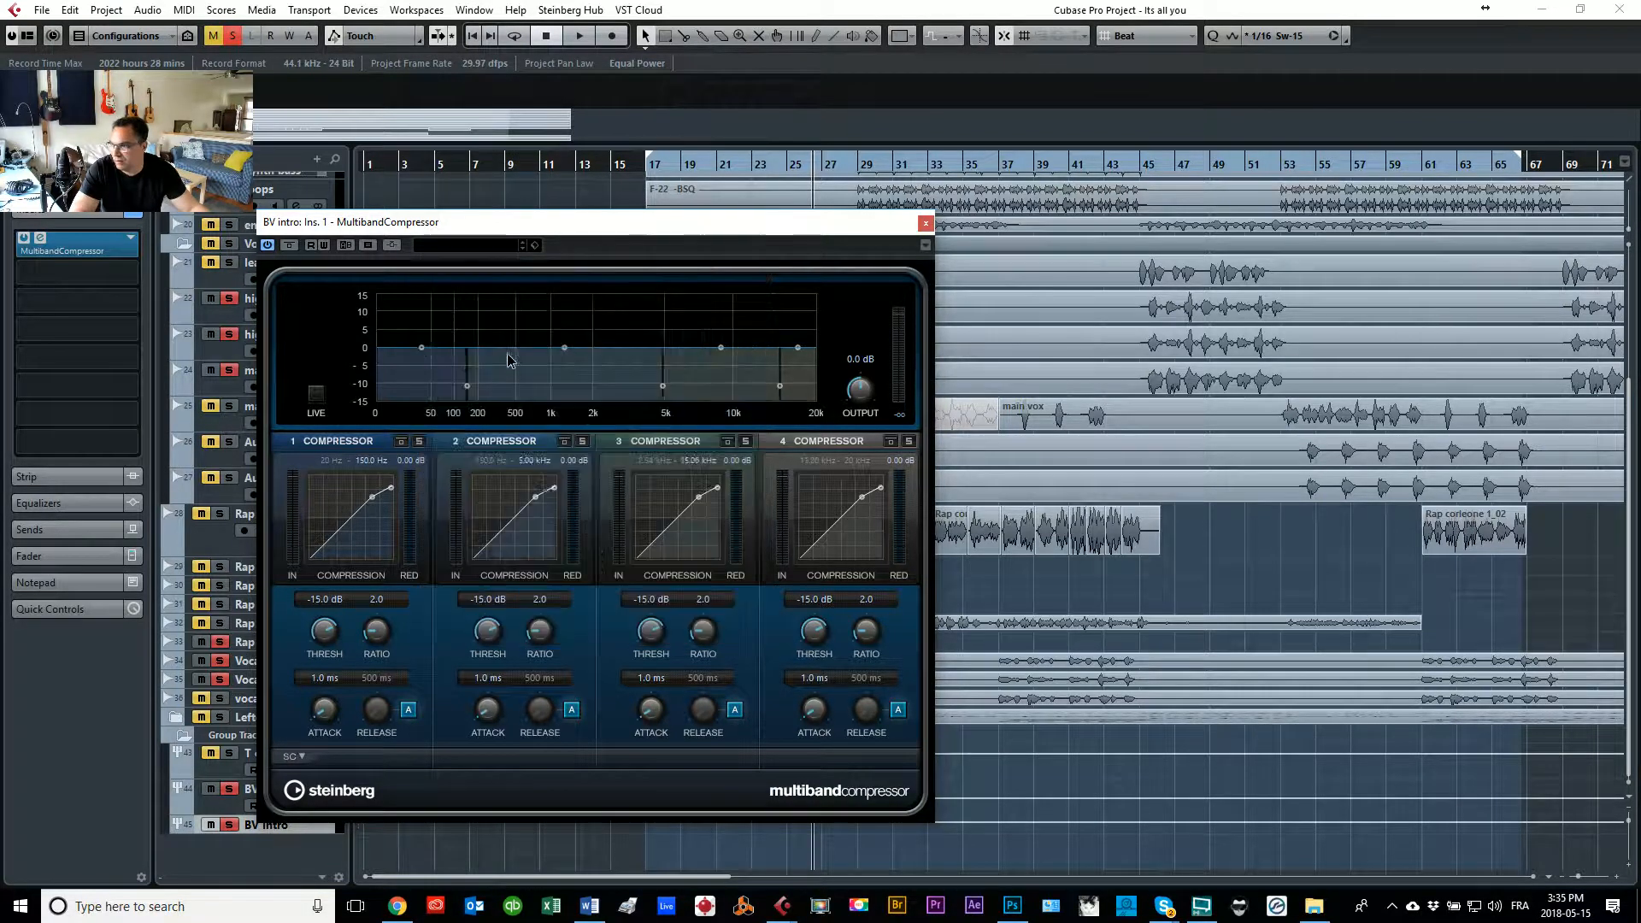
pyautogui.click(926, 224)
# Step: Audition the compressed intro backing vocals with the piano by playing twice from about bar 21
pyautogui.click(718, 164)
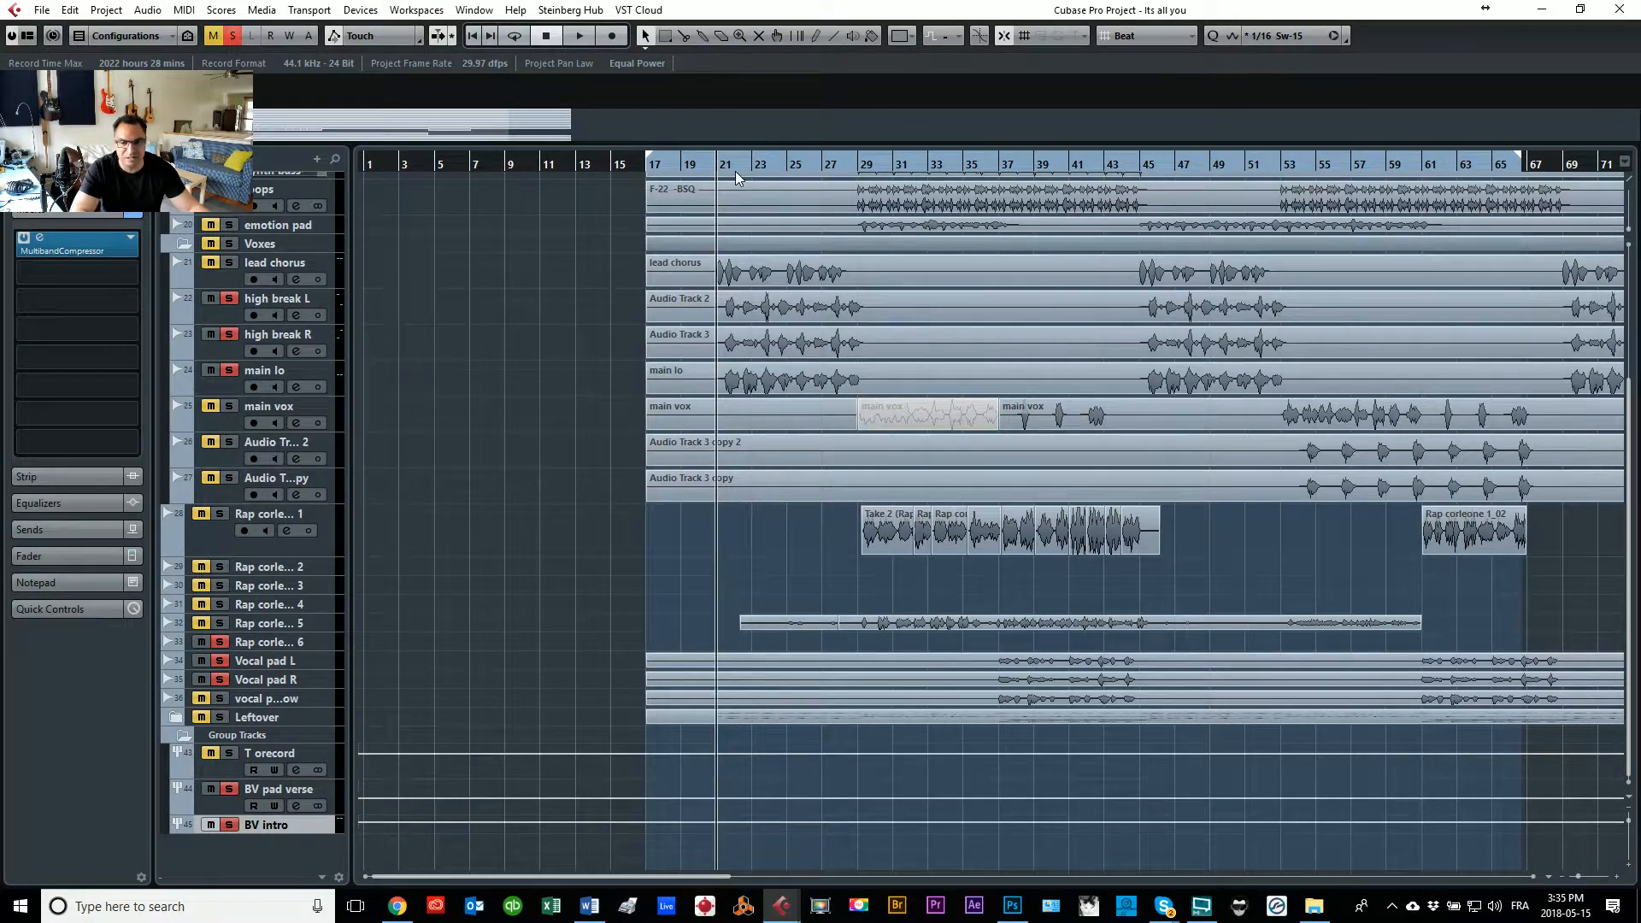
pyautogui.press('space')
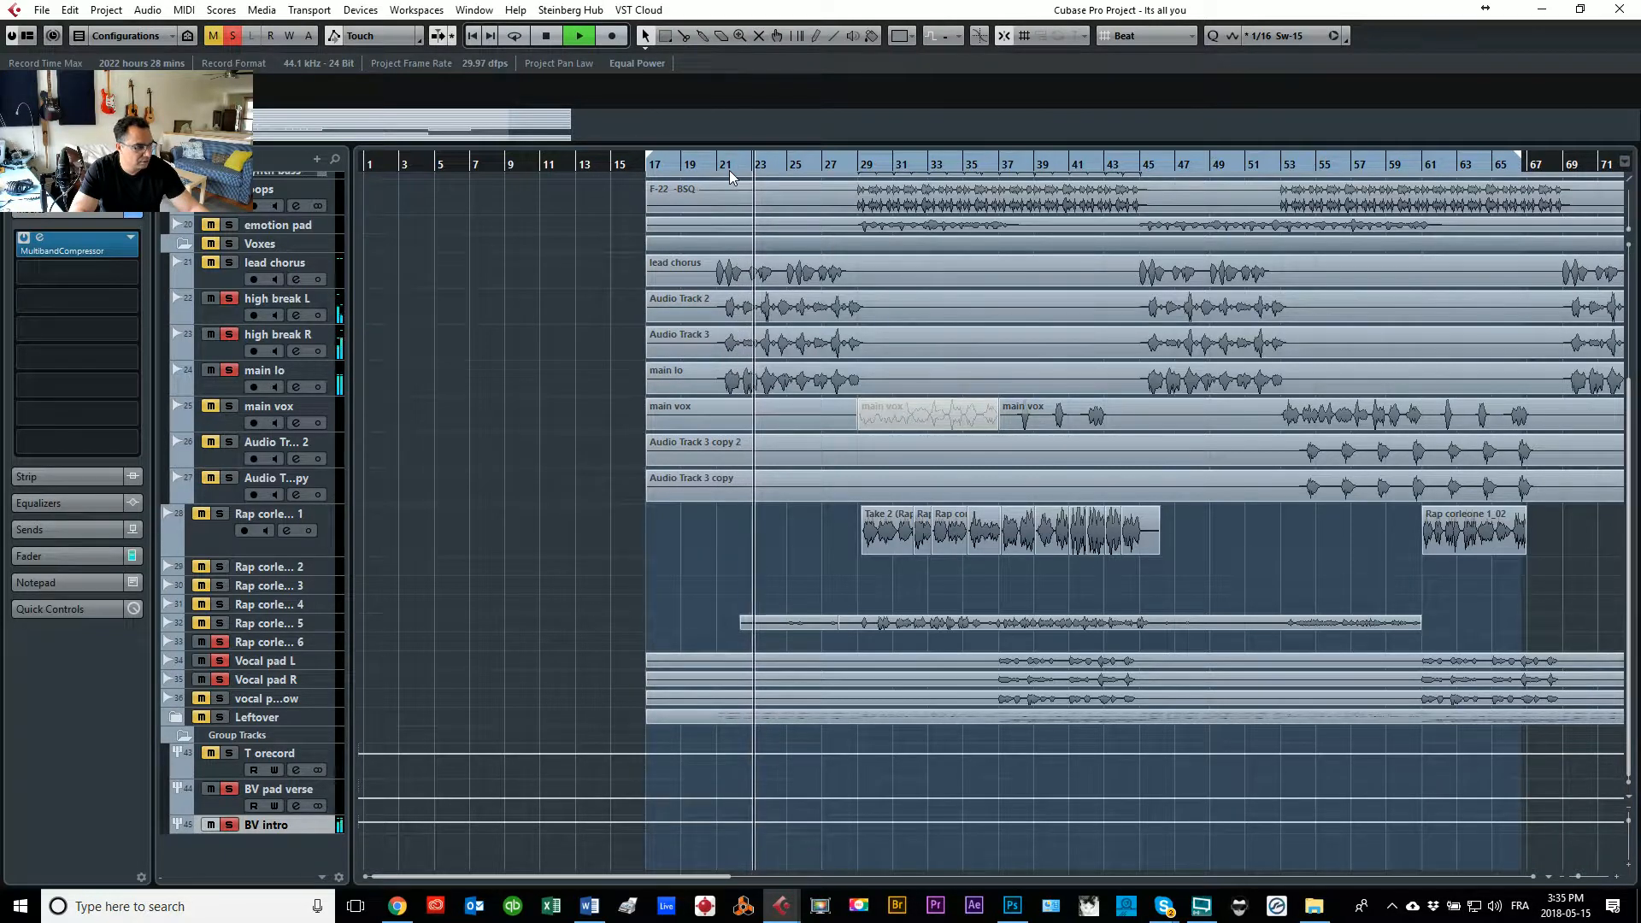
pyautogui.press('space')
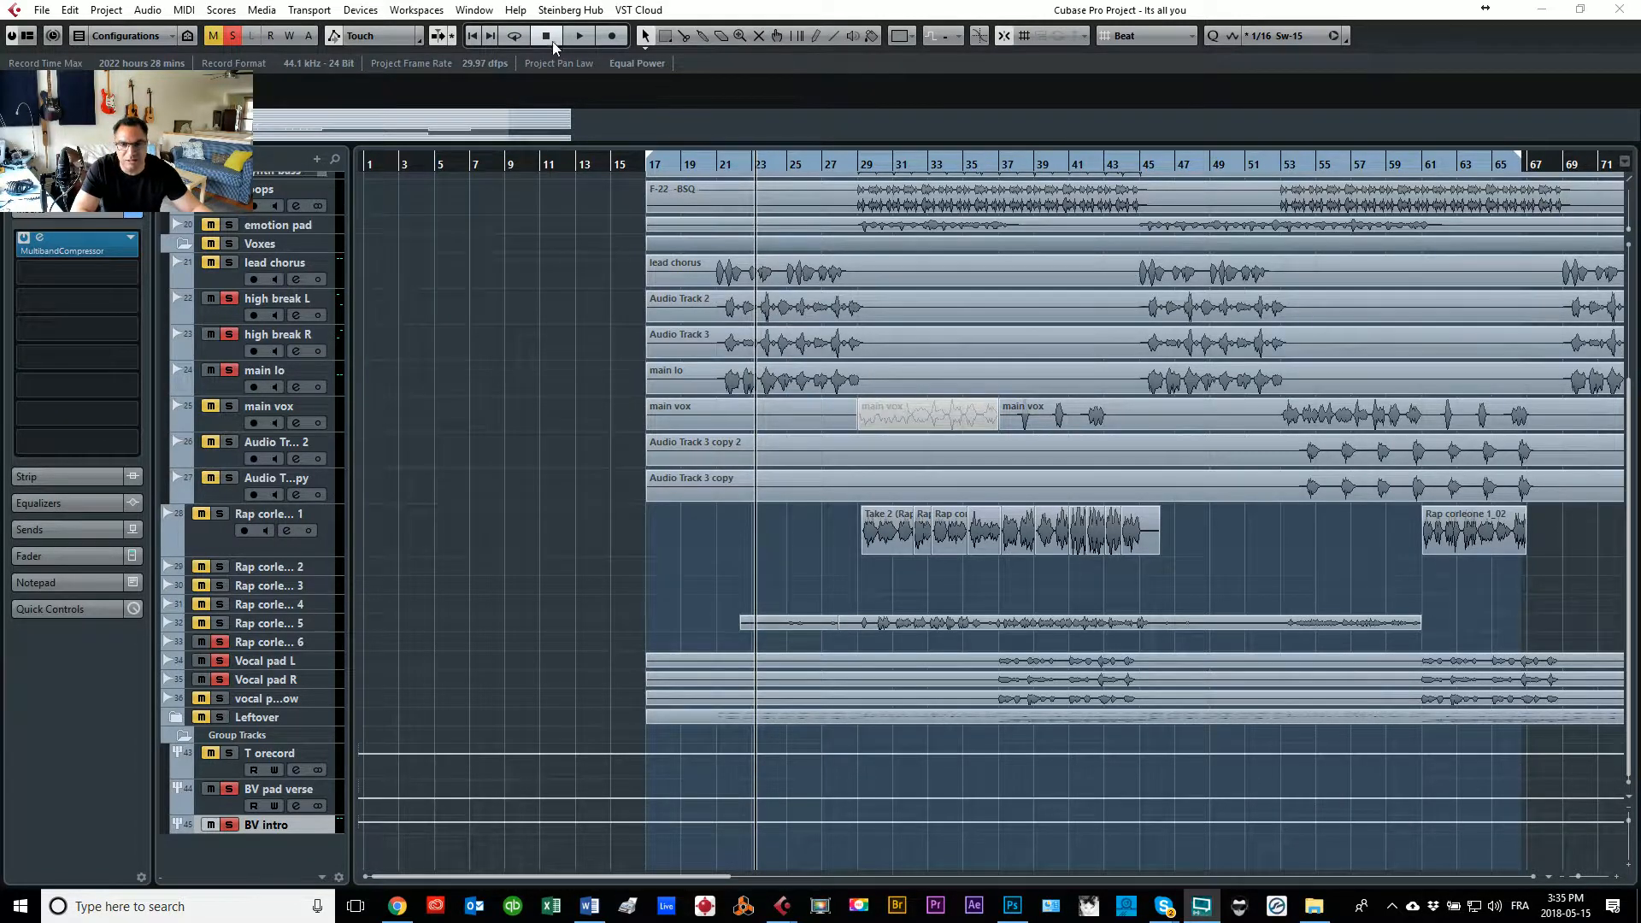
pyautogui.click(715, 166)
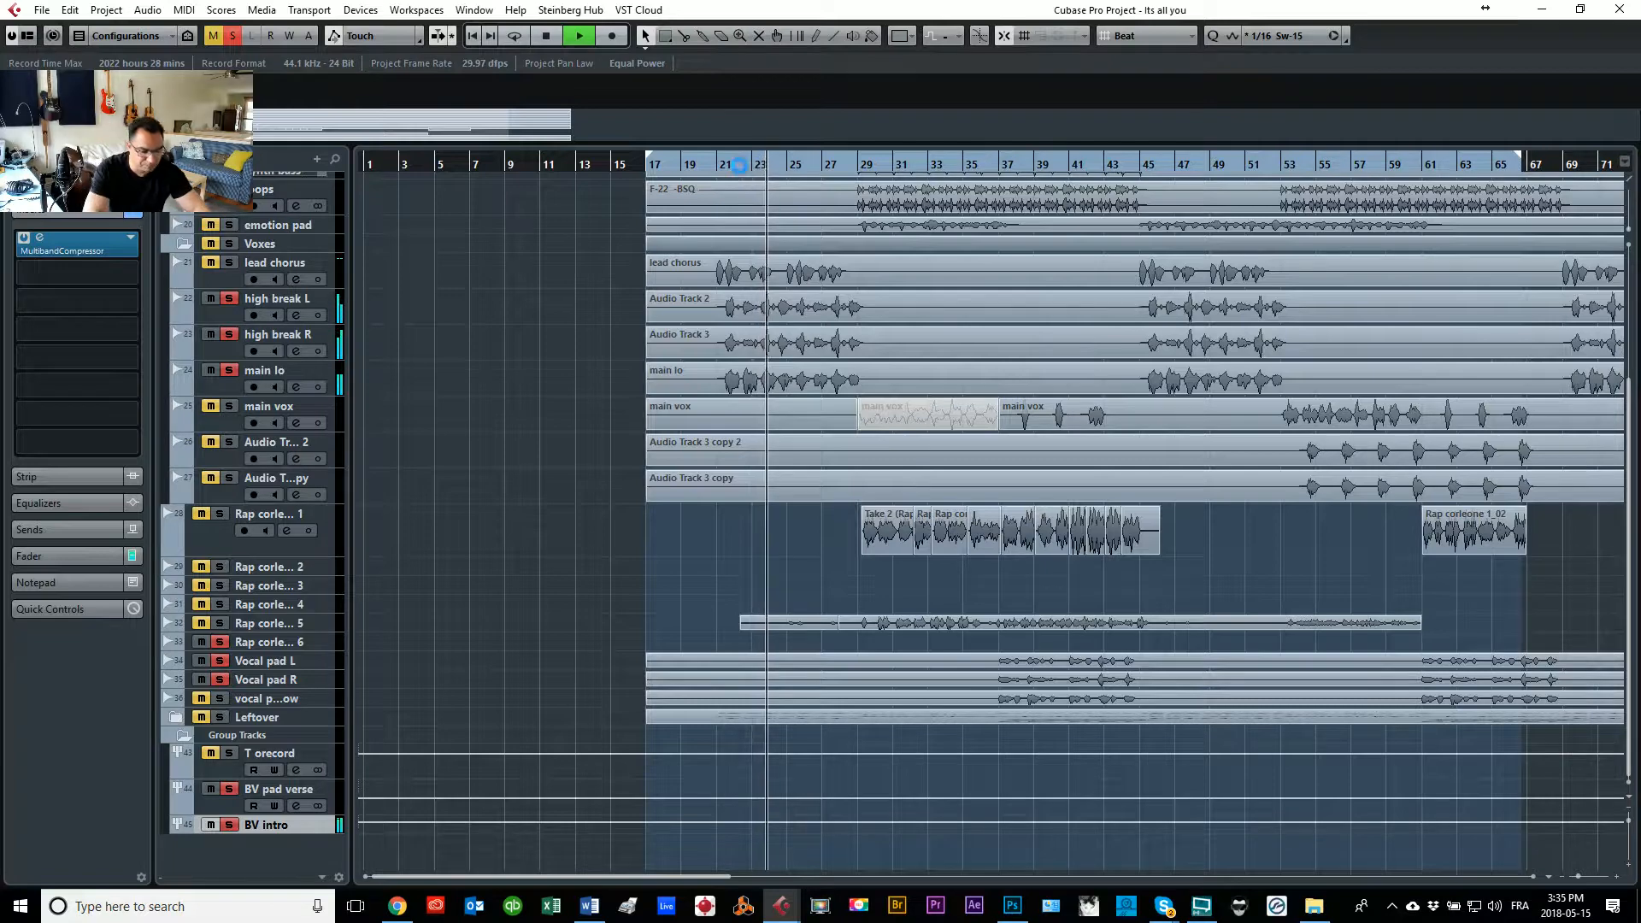
pyautogui.press('g')
pyautogui.press('g')
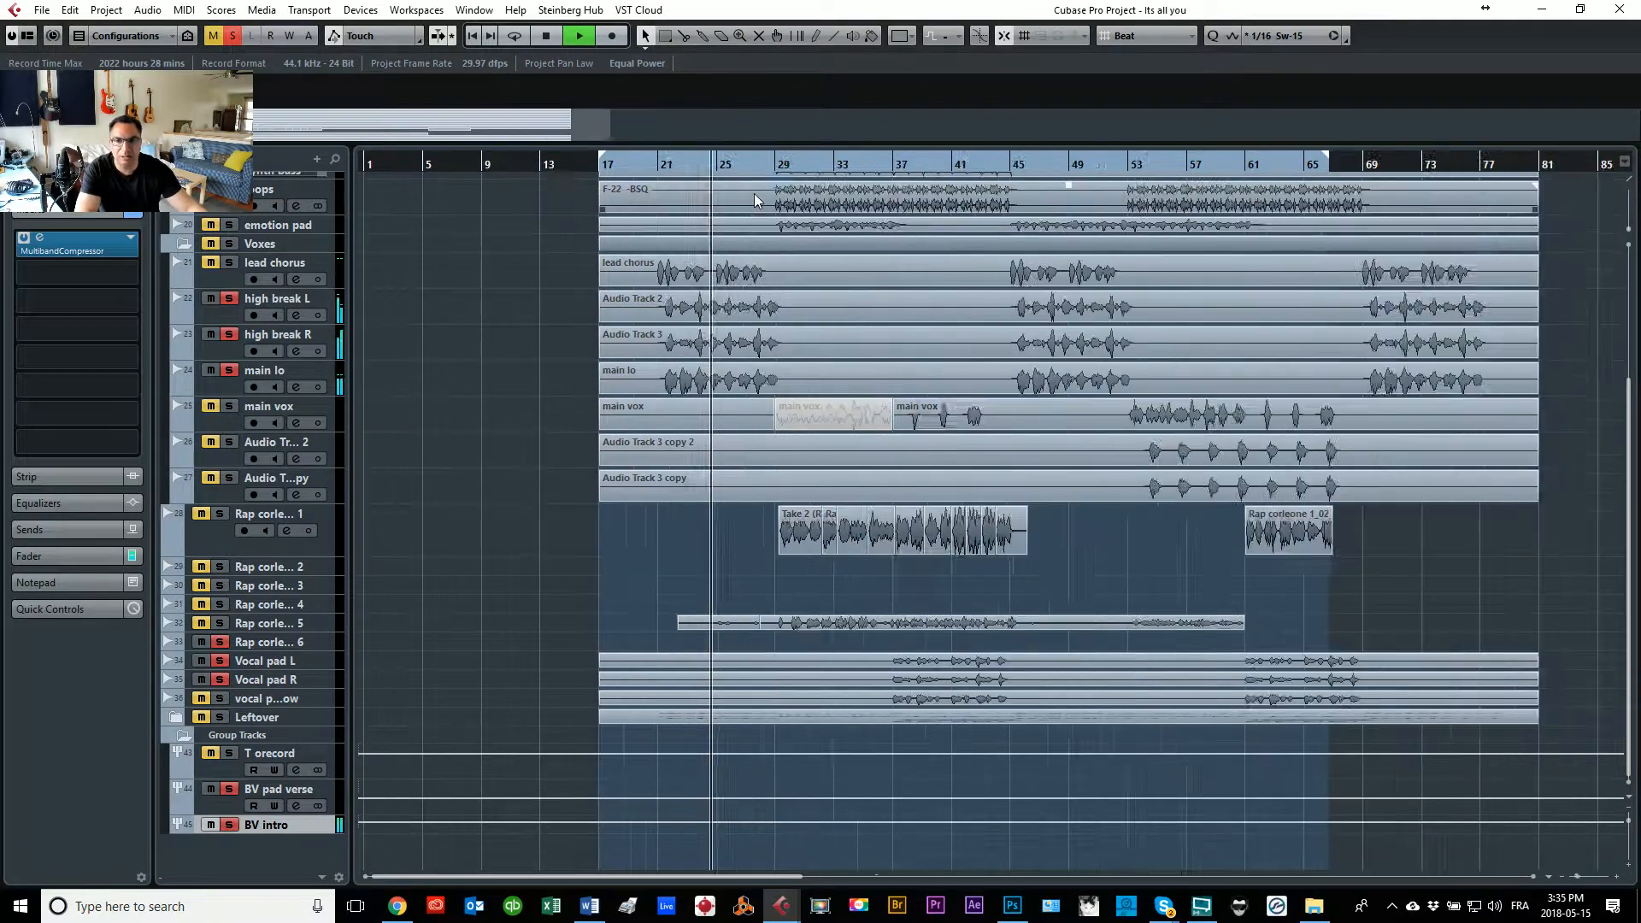
pyautogui.press('h')
pyautogui.press('g')
pyautogui.scroll(5, 537, 338)
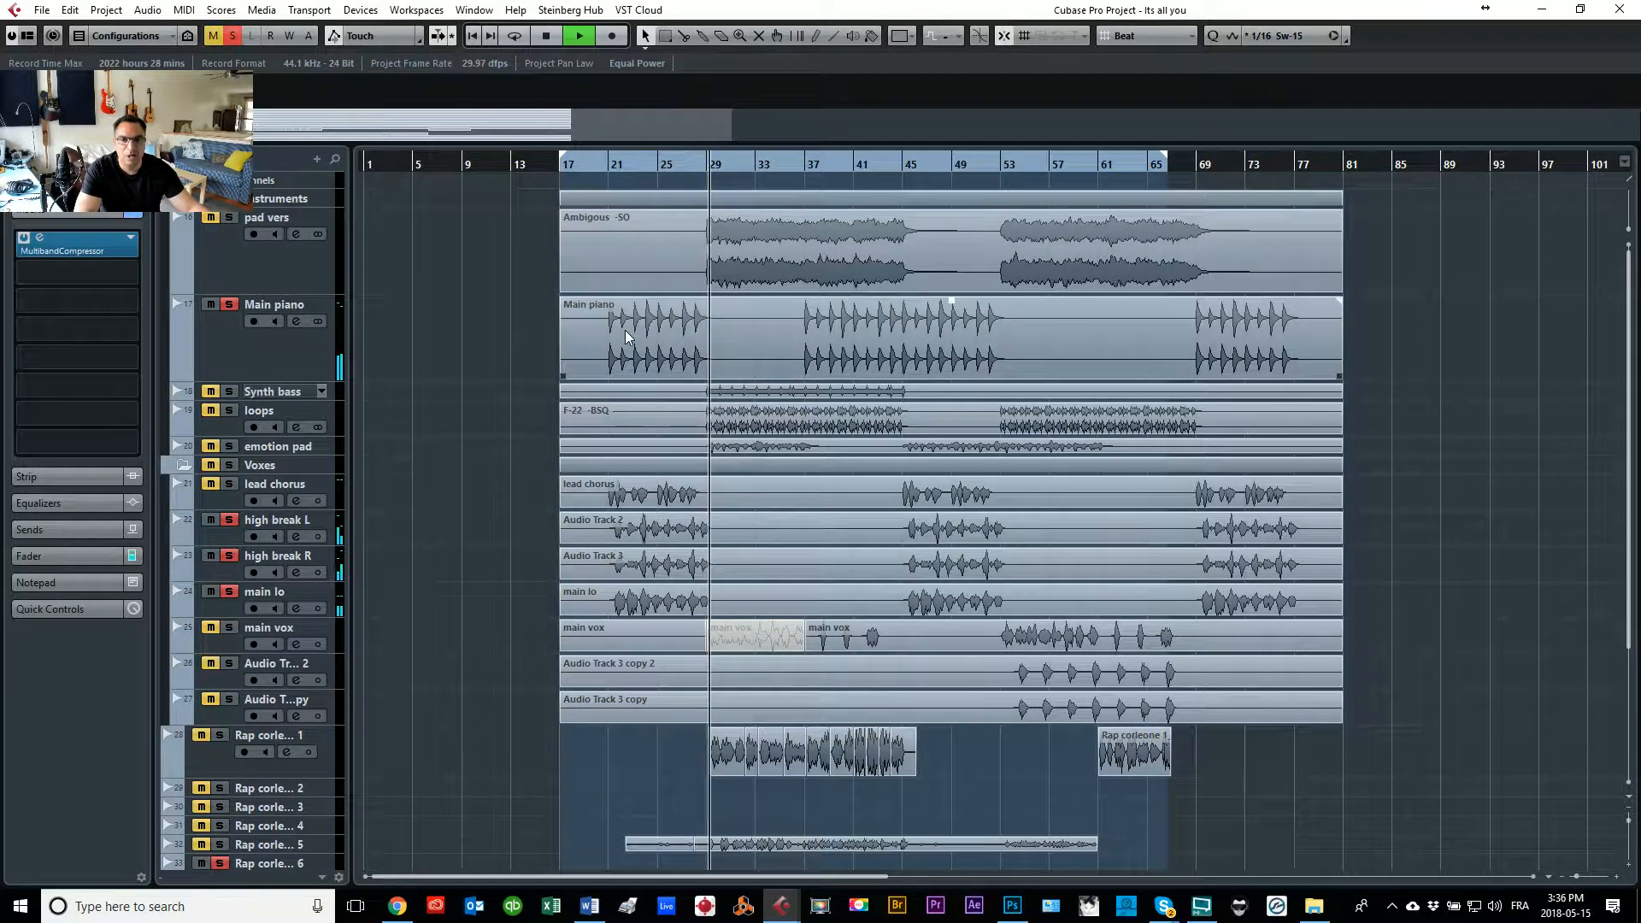
pyautogui.press('space')
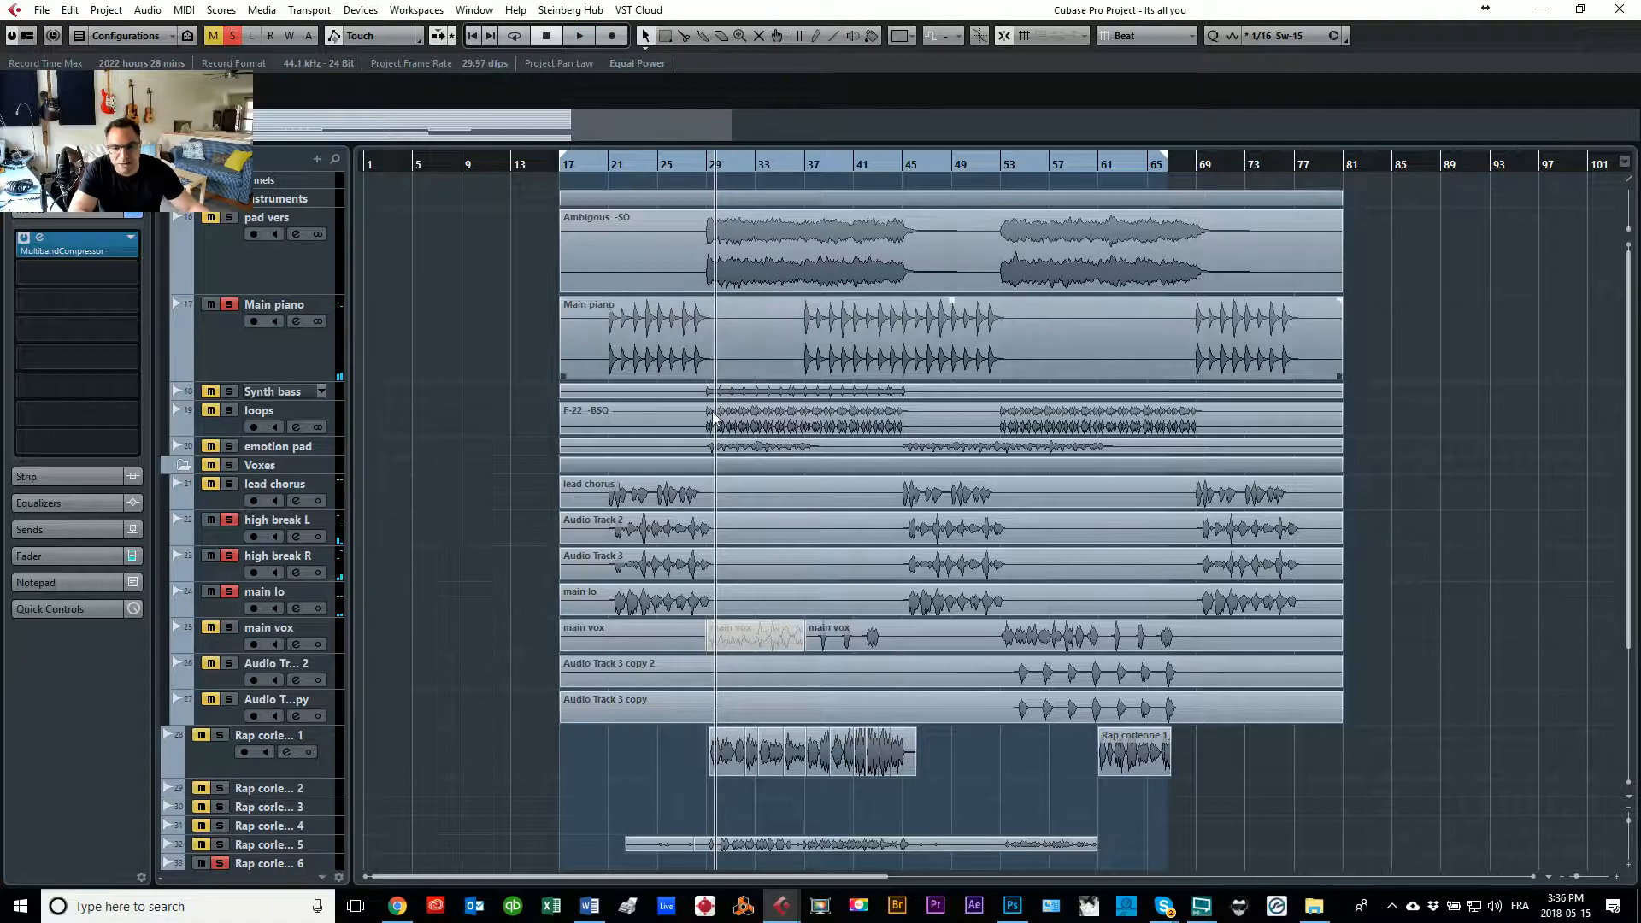
# Step: Play from about bar 36 with the Rap corleone 1 track temporarily soloed, unsolo it and stop playback
pyautogui.scroll(-5, 838, 627)
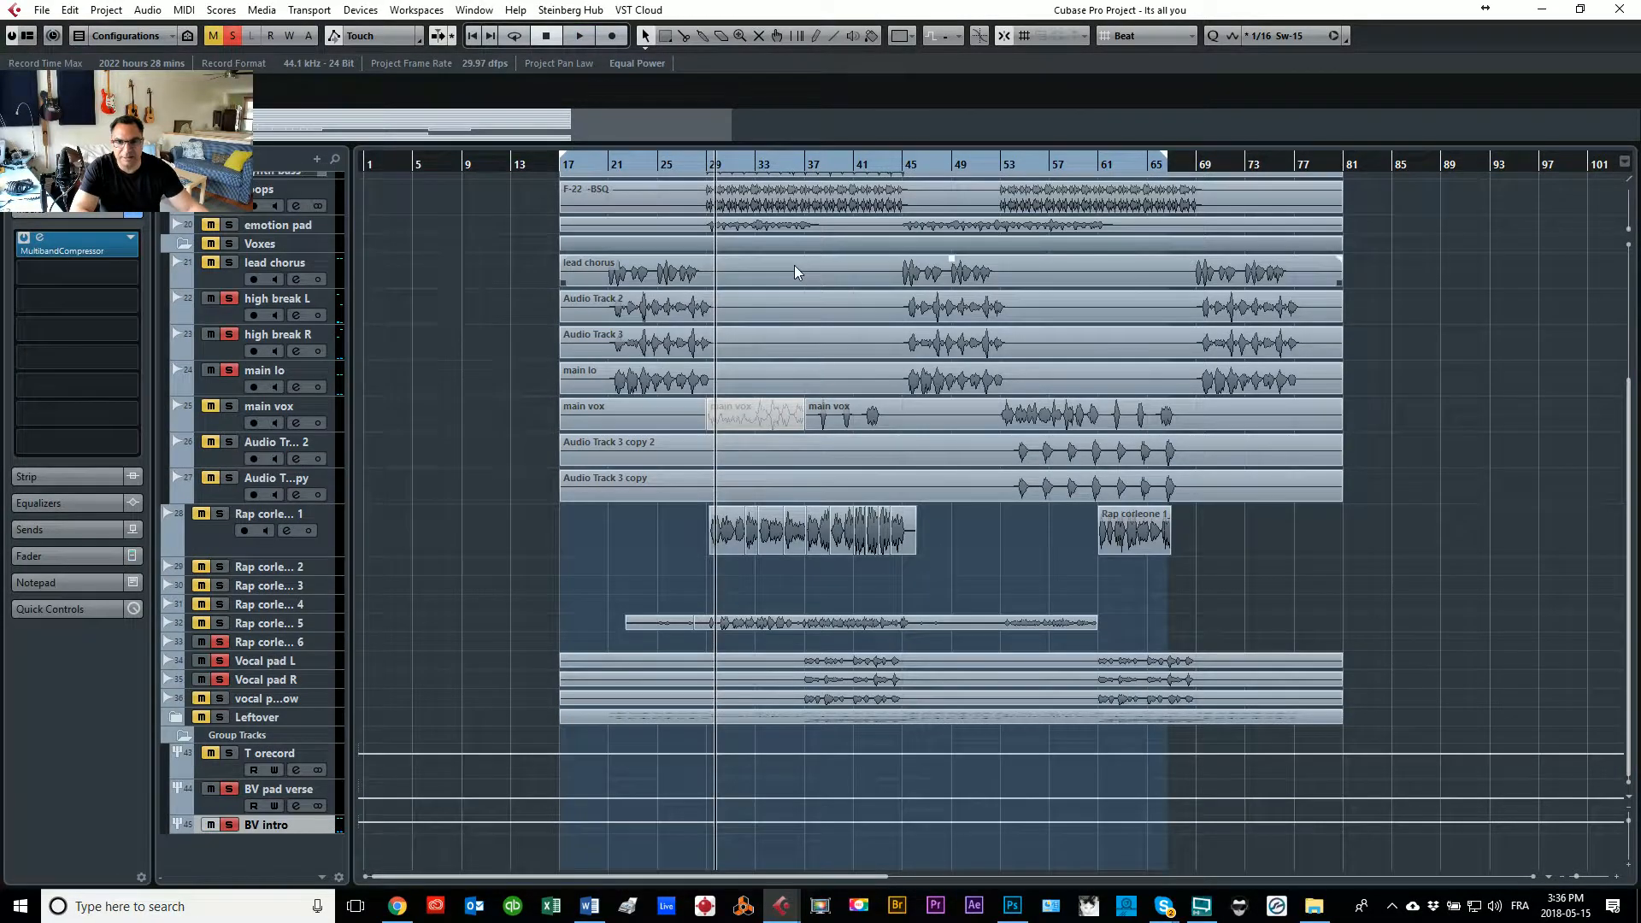
pyautogui.scroll(5, 793, 265)
pyautogui.click(804, 165)
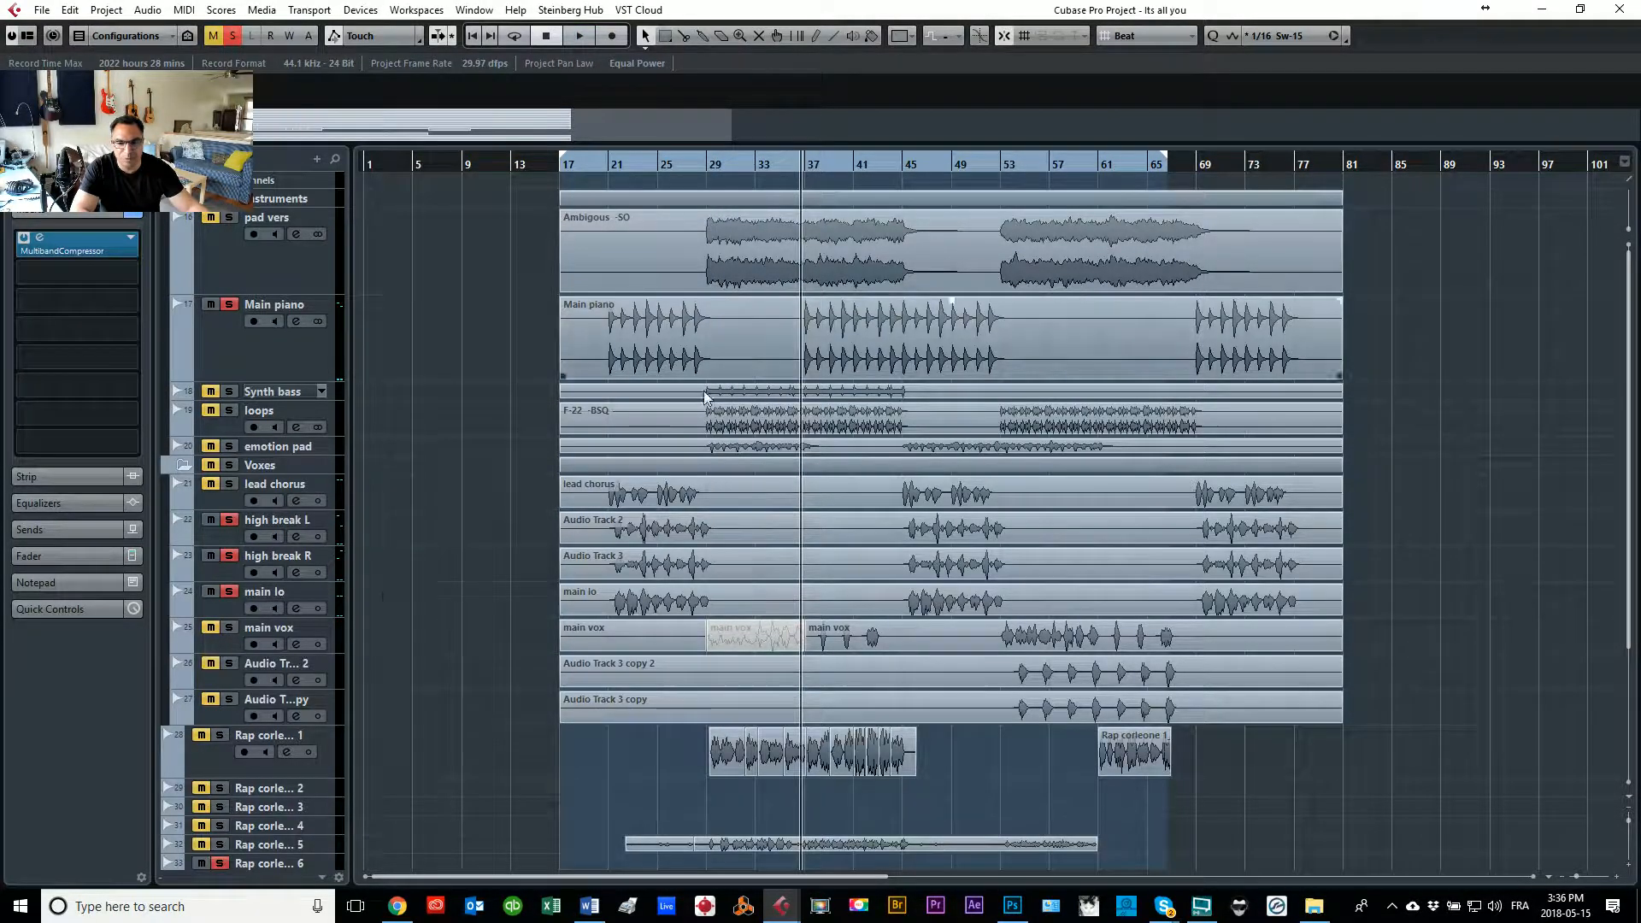
pyautogui.click(220, 736)
pyautogui.press('space')
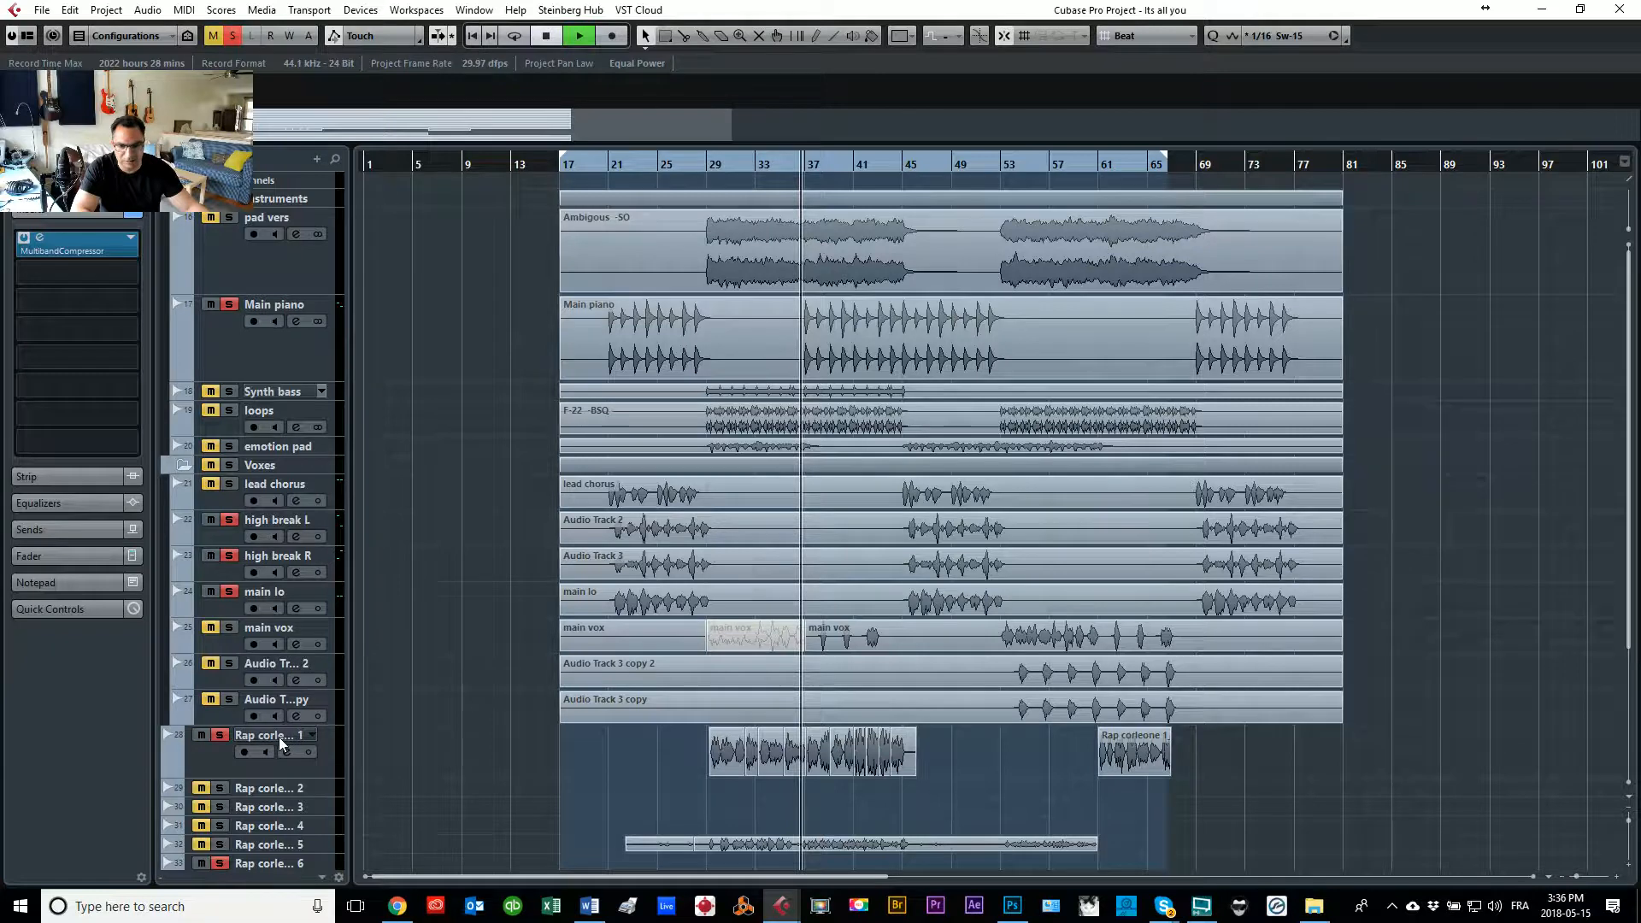
pyautogui.click(220, 735)
pyautogui.press('space')
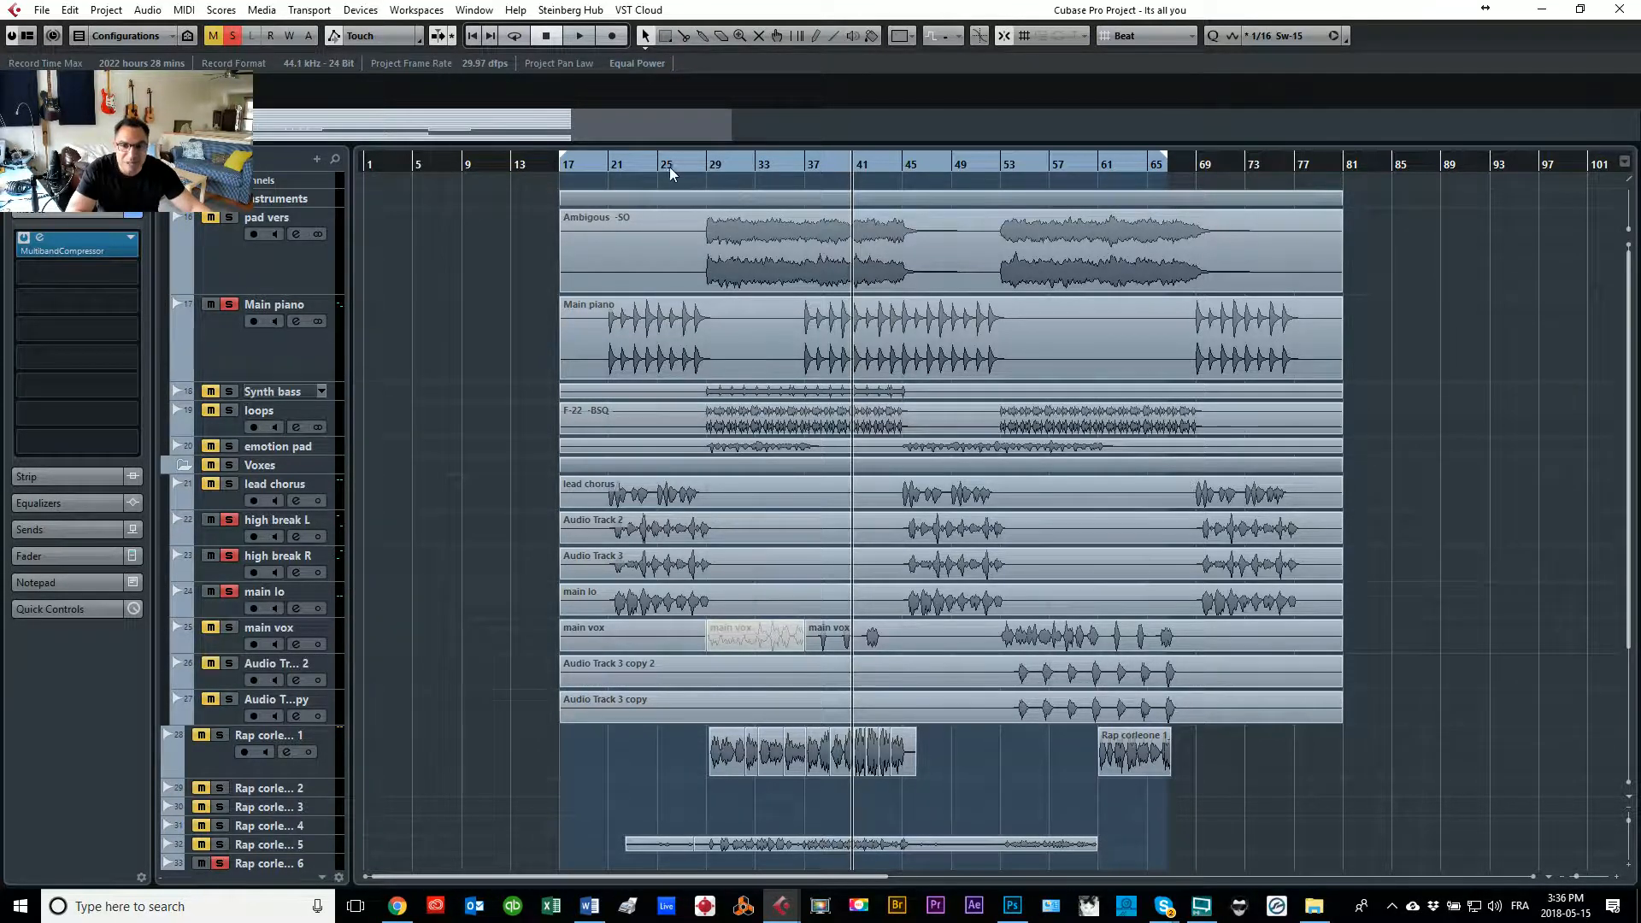
# Step: Play from about bar 25, solo the loops track alongside the piano and backing vocals, and stop playback
pyautogui.click(694, 167)
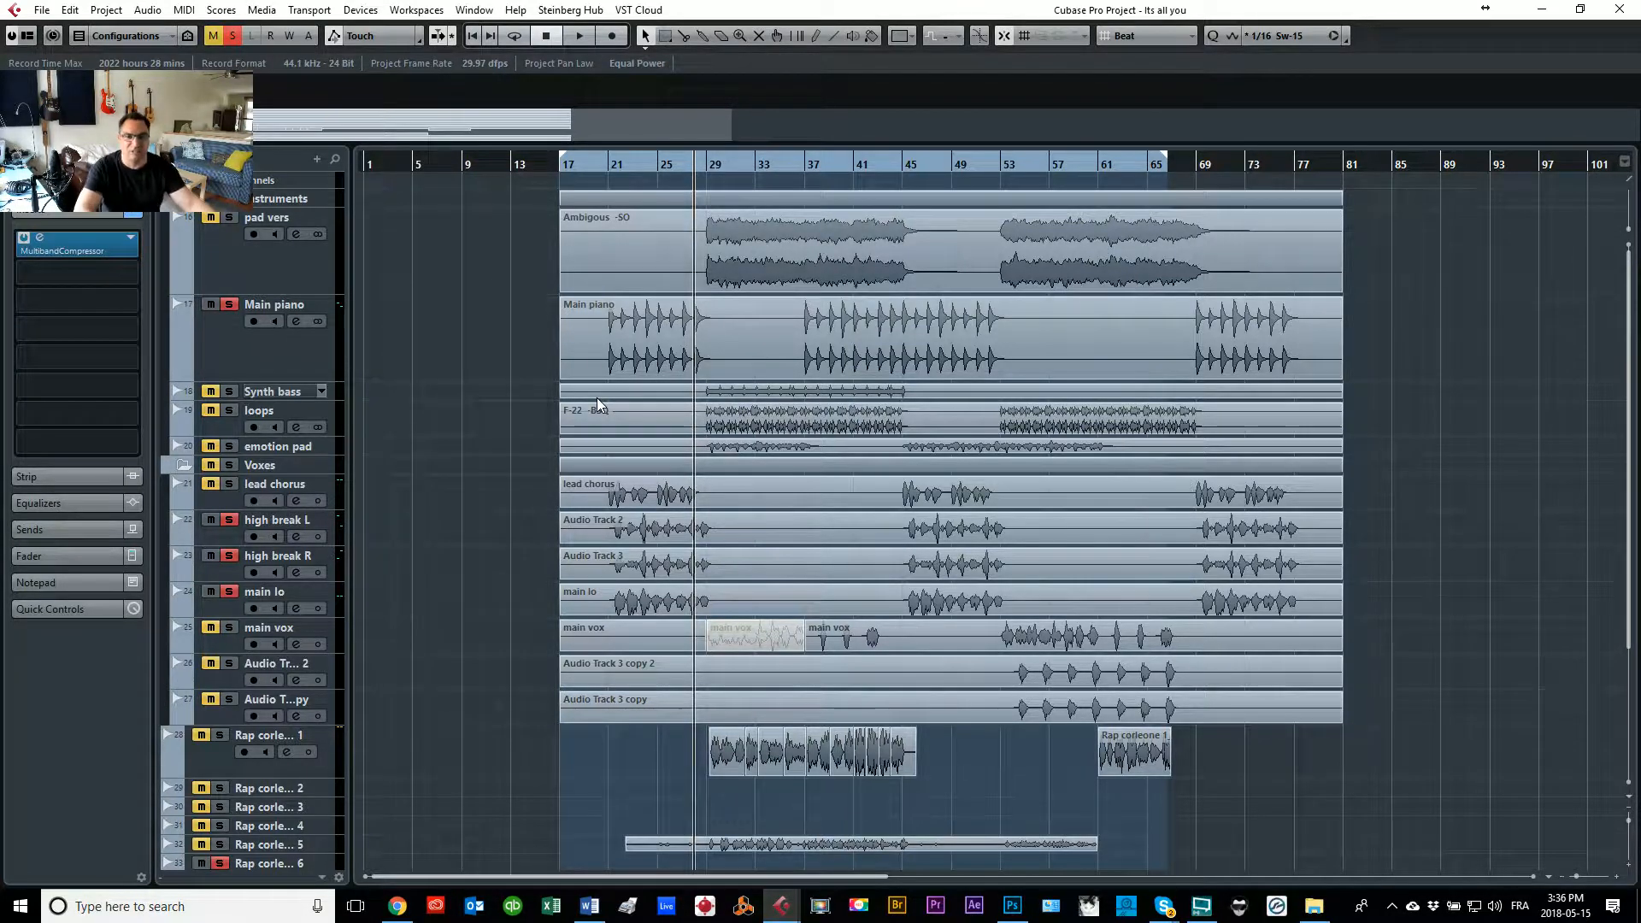
pyautogui.click(666, 166)
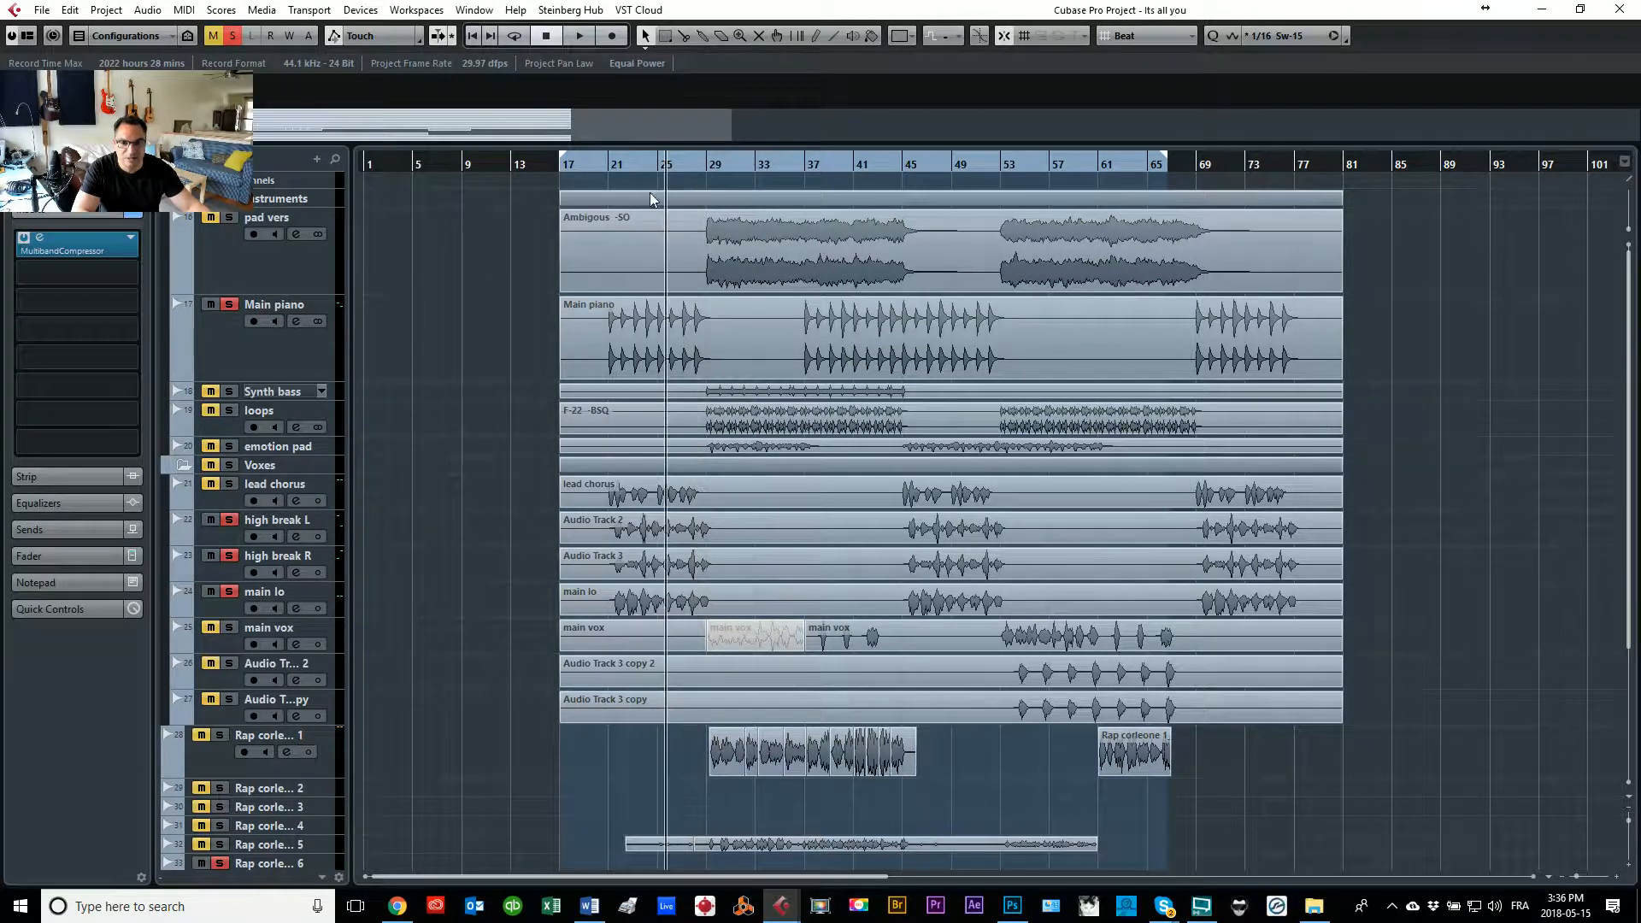
pyautogui.press('space')
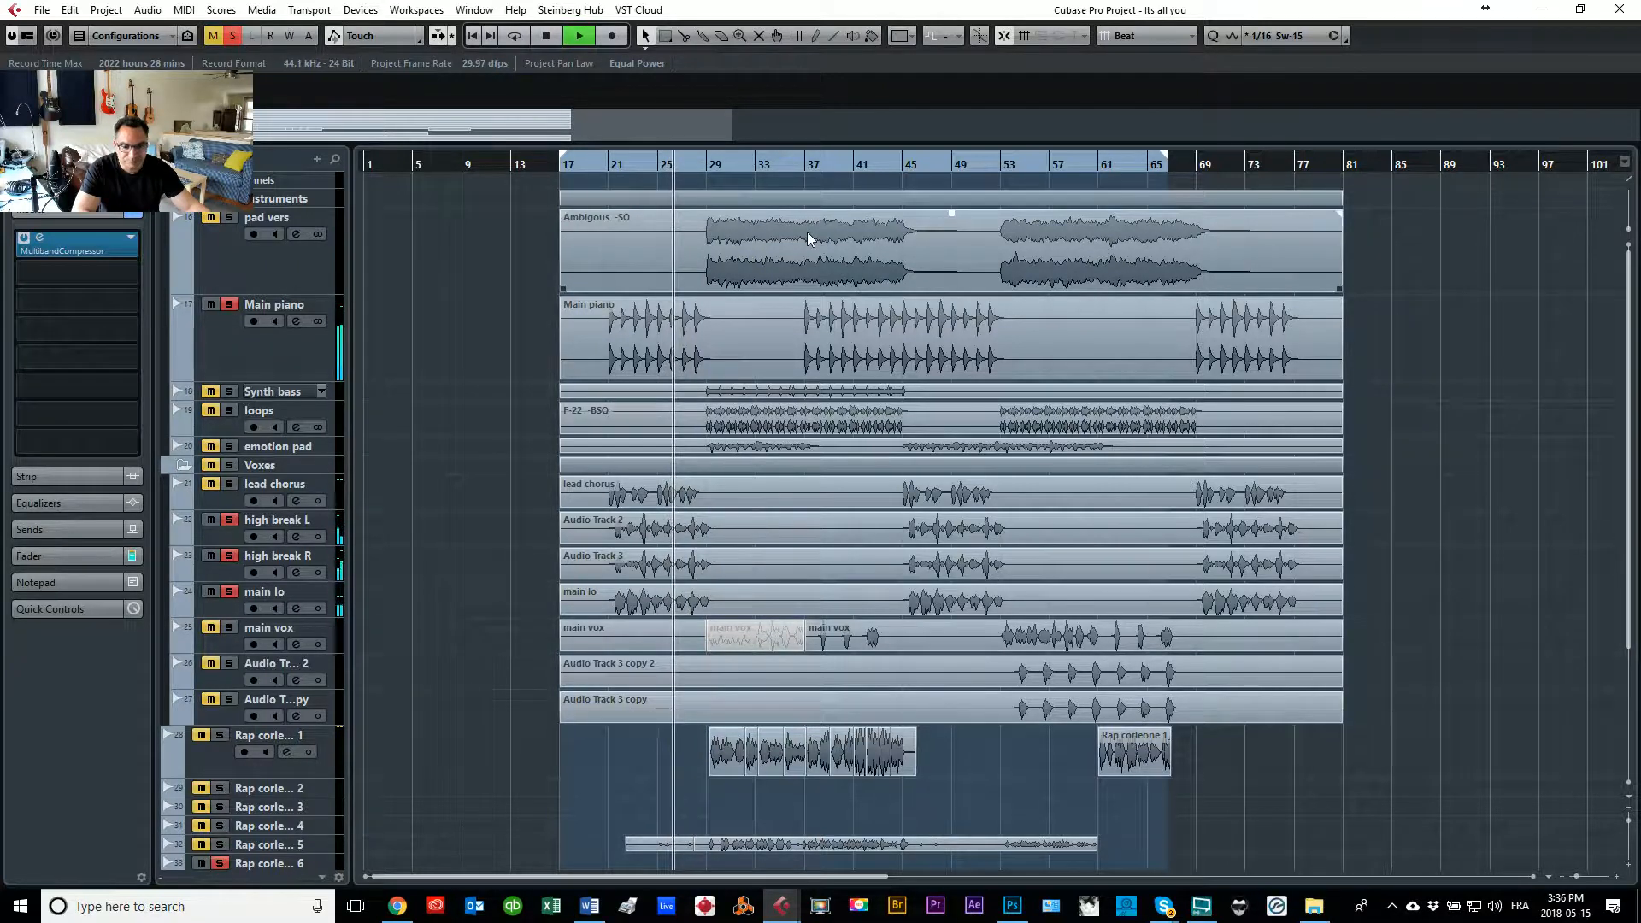
pyautogui.click(229, 411)
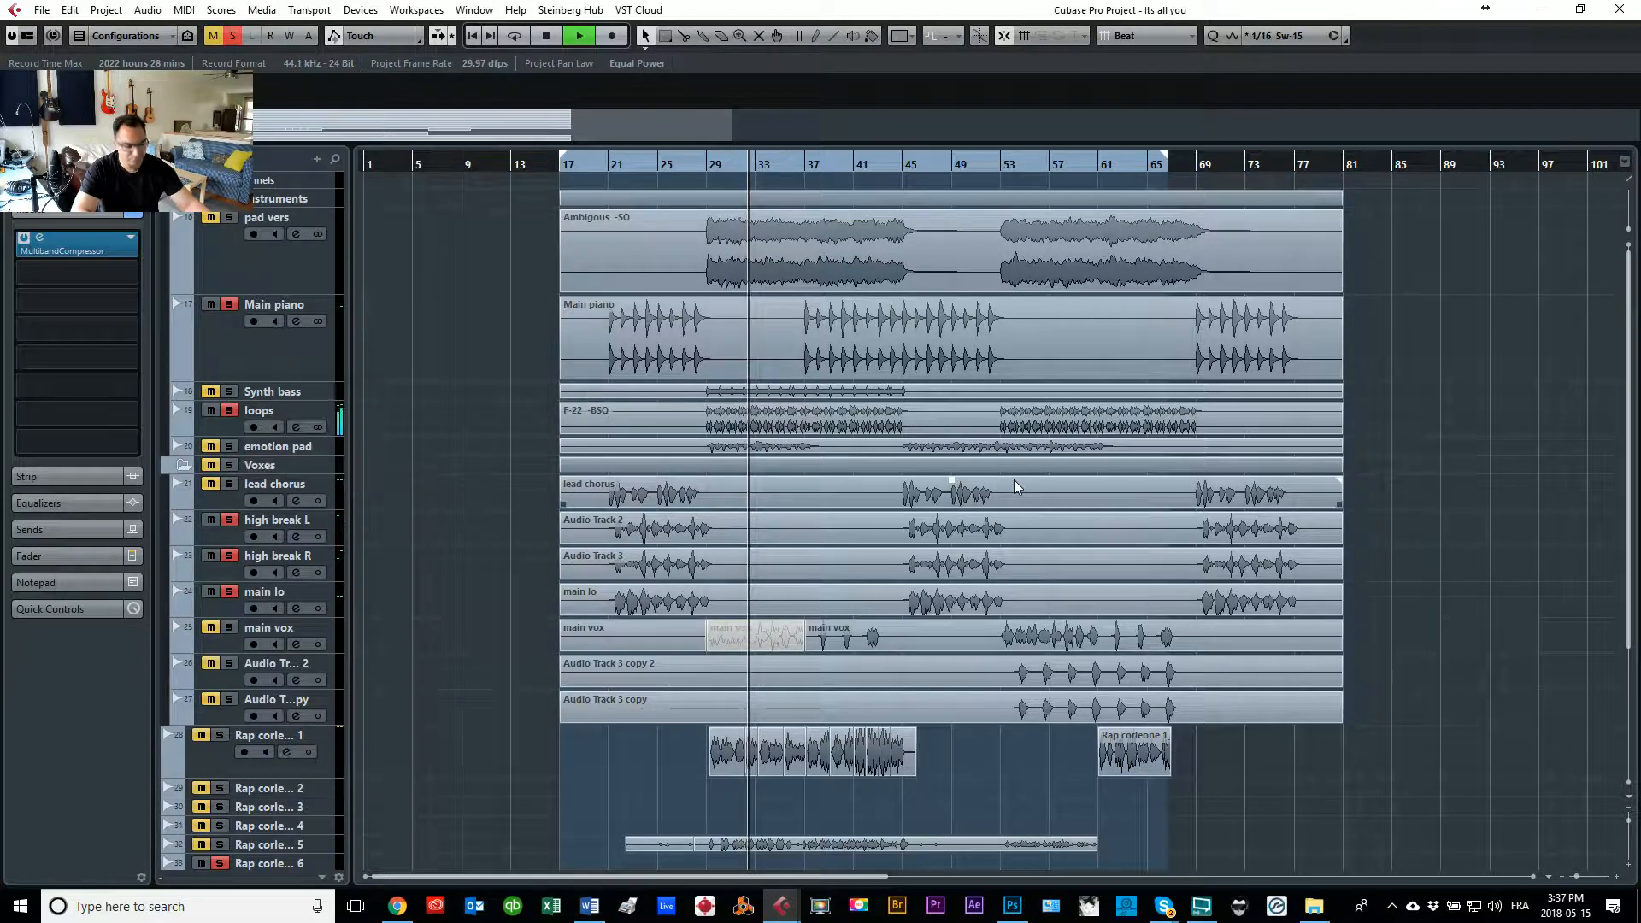
pyautogui.press('space')
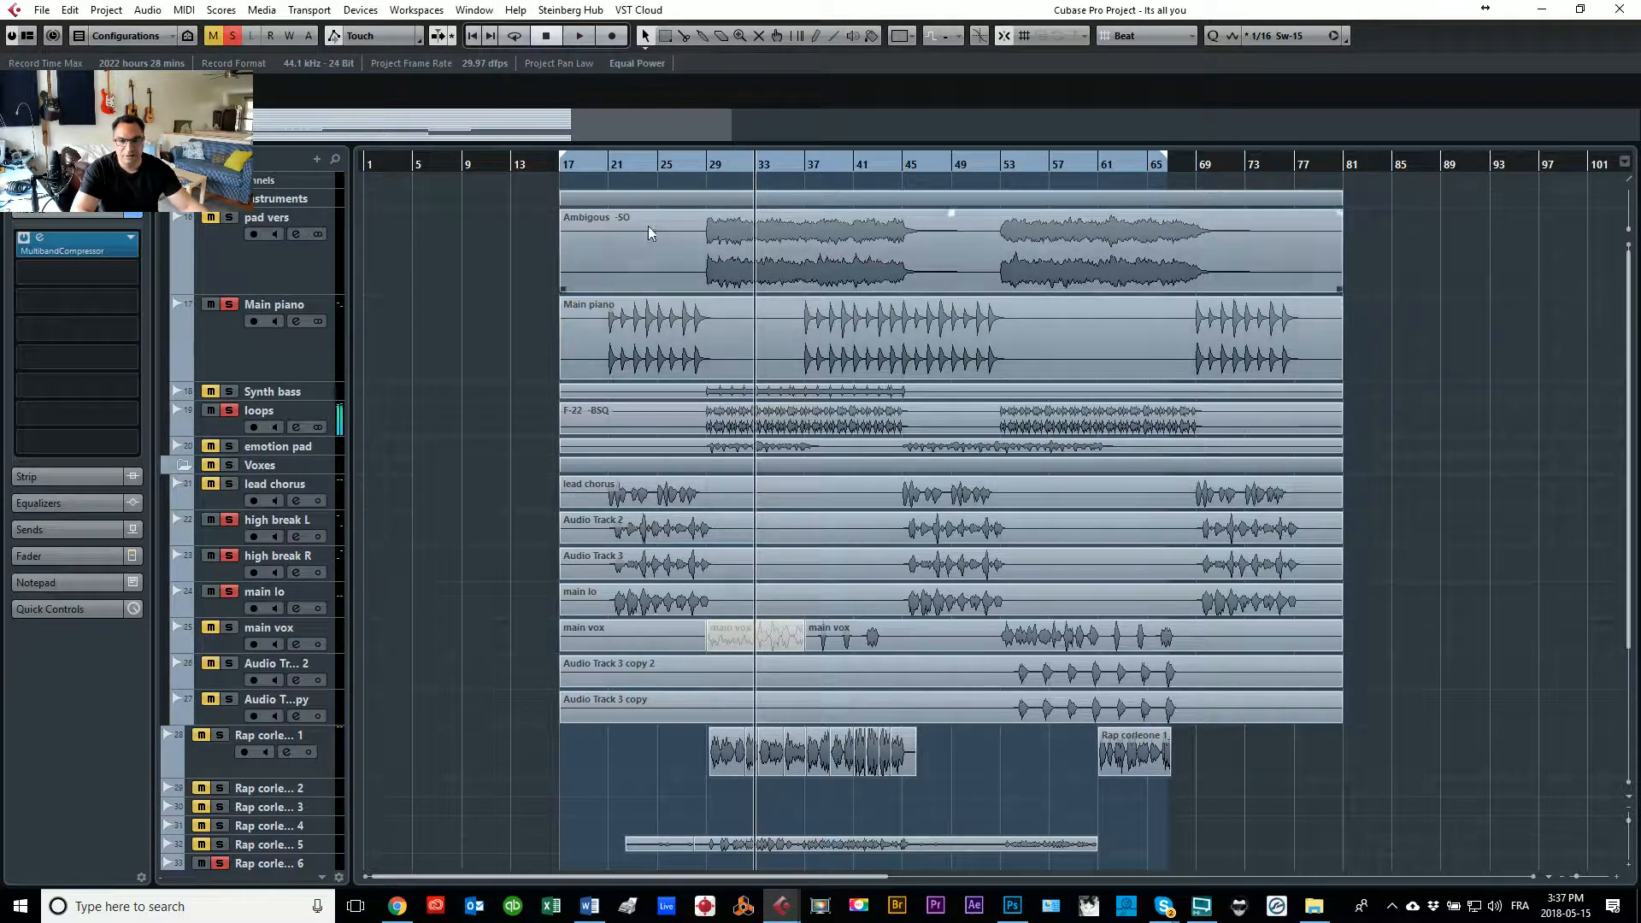
# Step: Solo the emotion pad track, play from about bar 28 and set the pad's volume to -0.47 dB
pyautogui.click(699, 163)
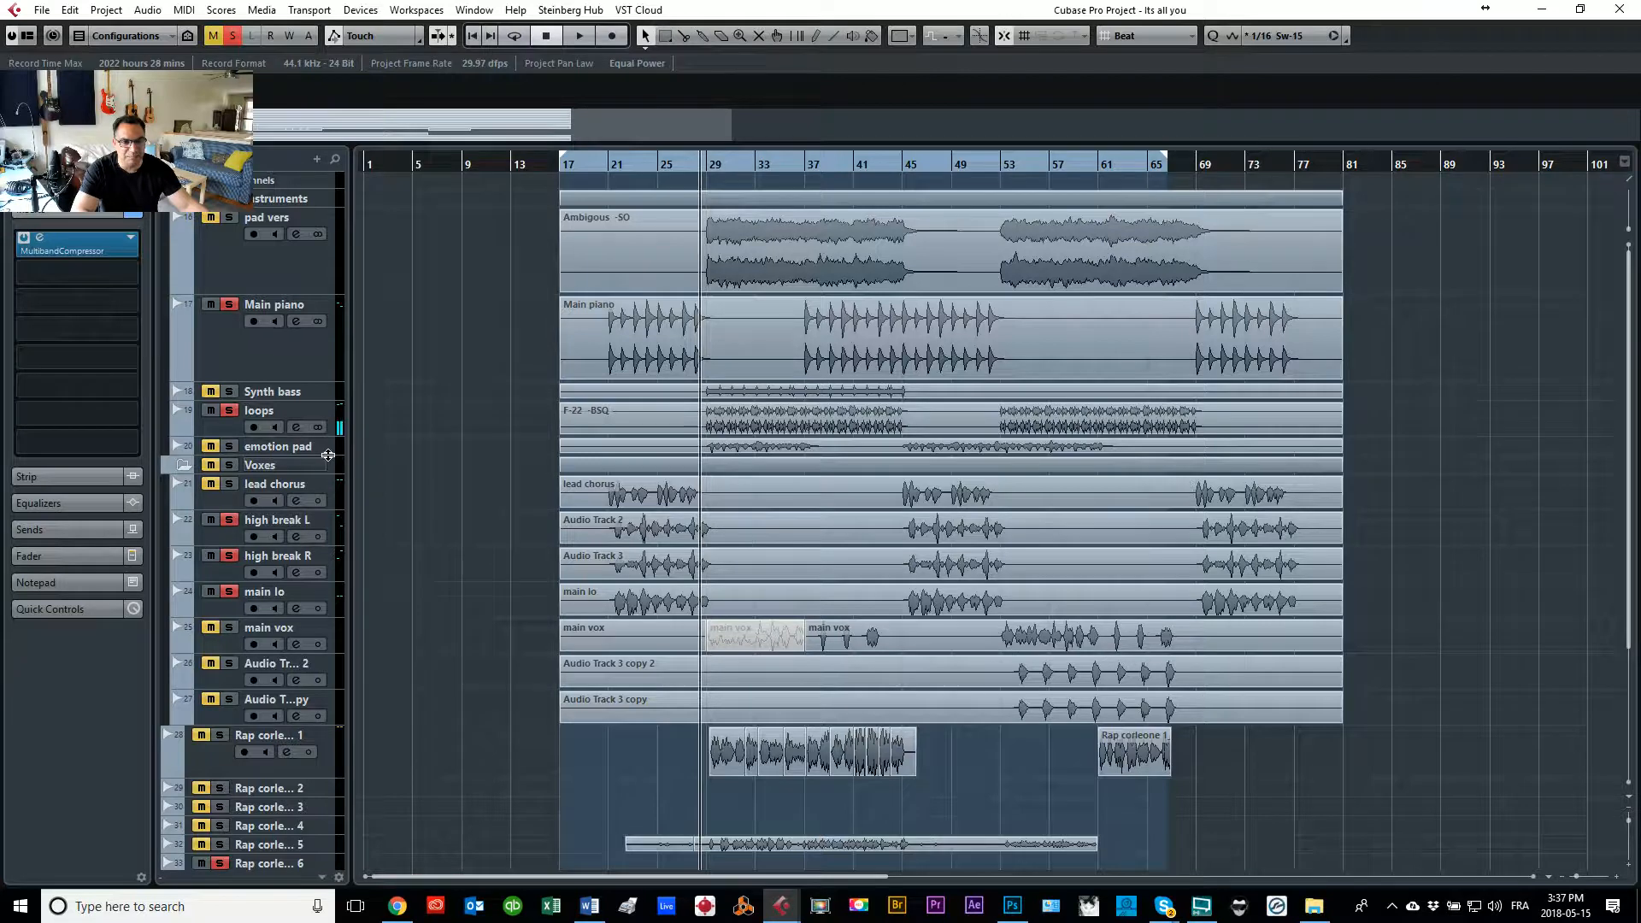
pyautogui.click(328, 453)
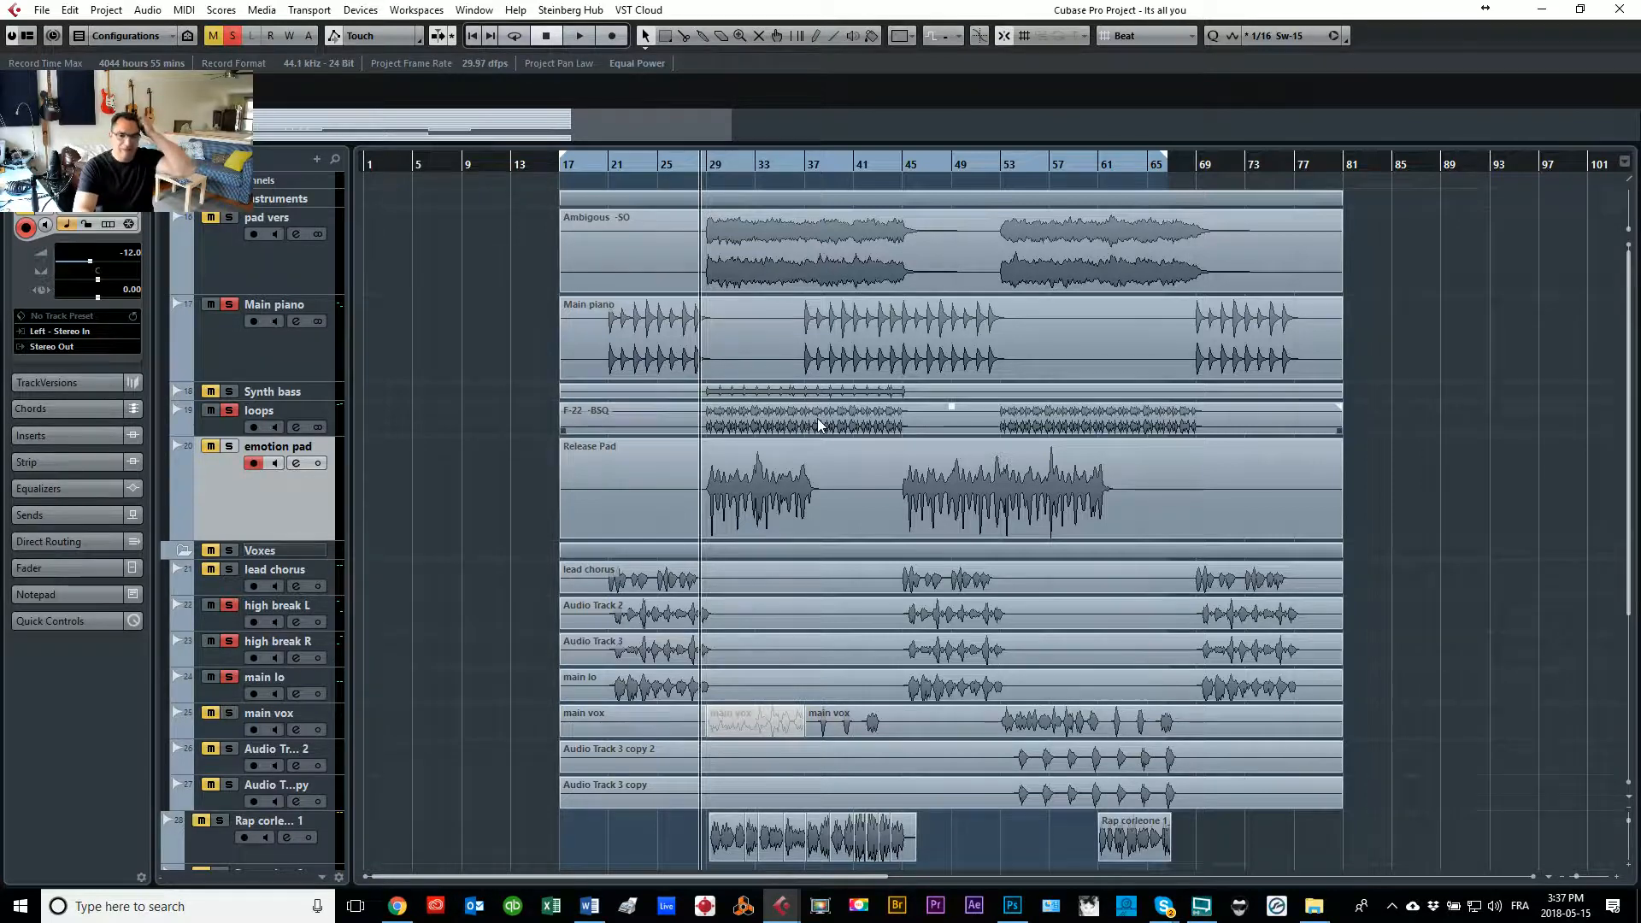
pyautogui.click(628, 417)
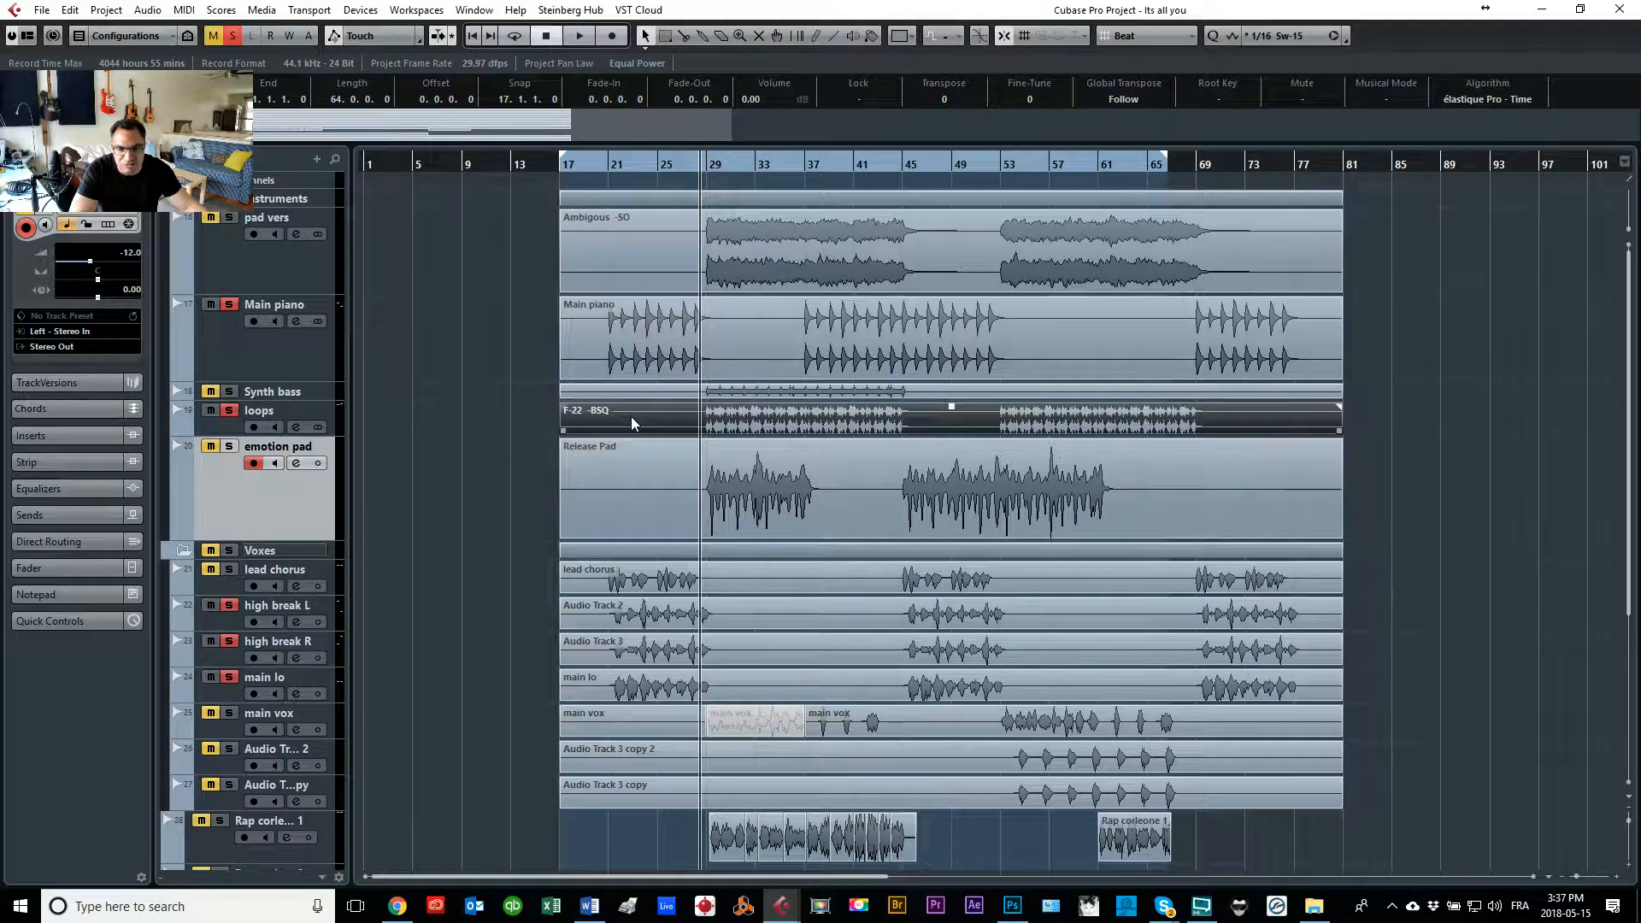
pyautogui.click(229, 447)
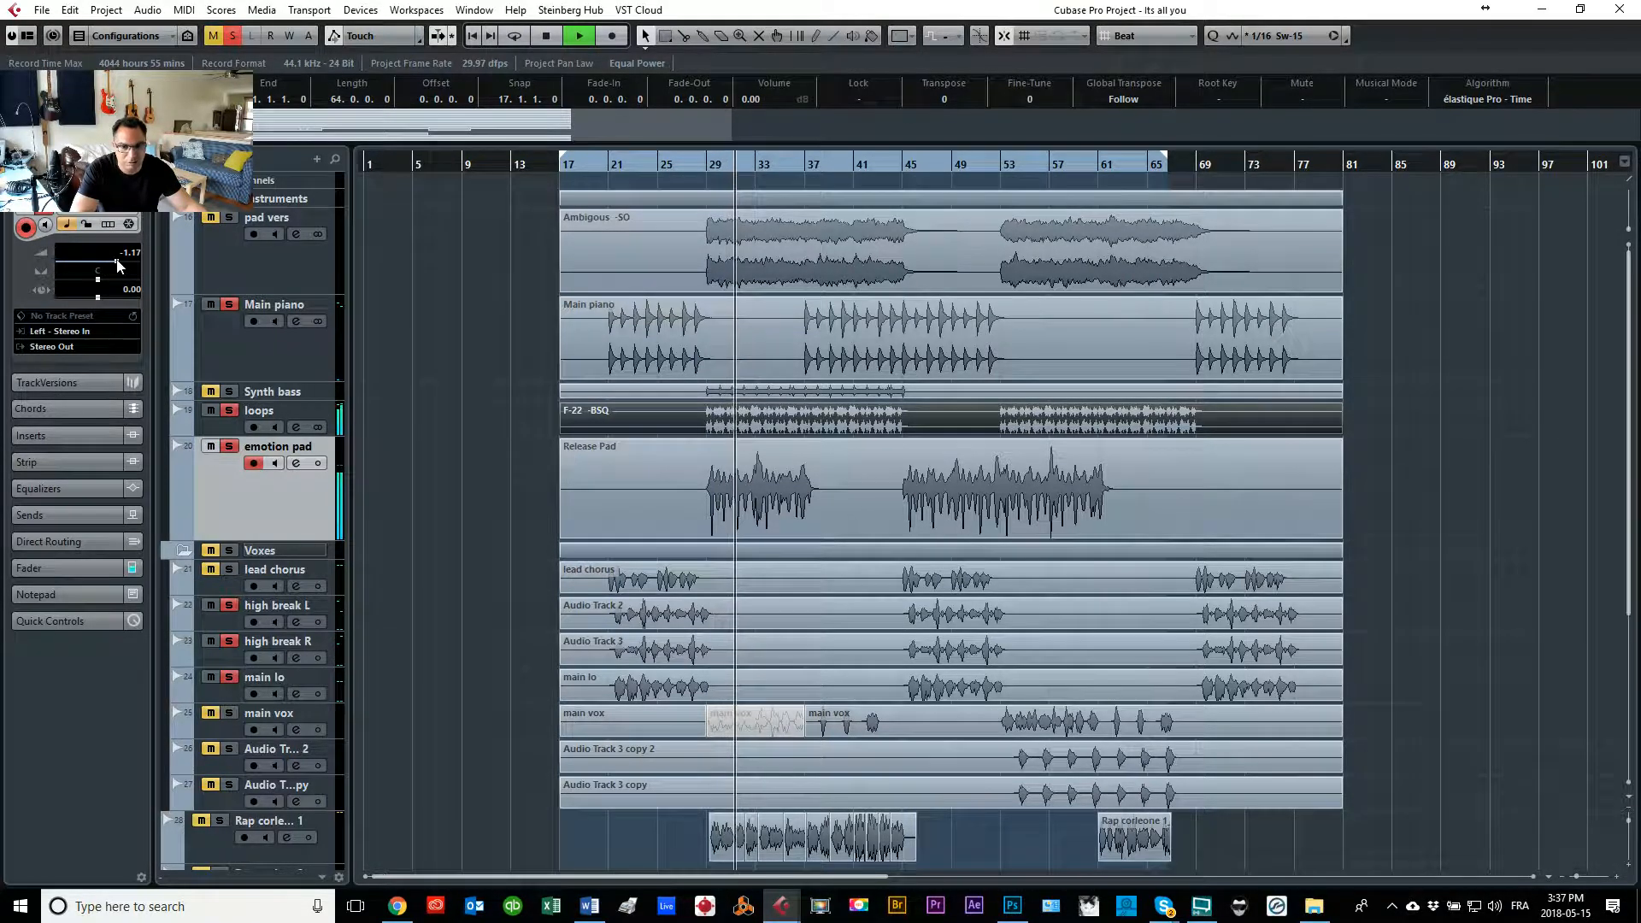
pyautogui.moveTo(117, 264); pyautogui.dragTo(119, 265)
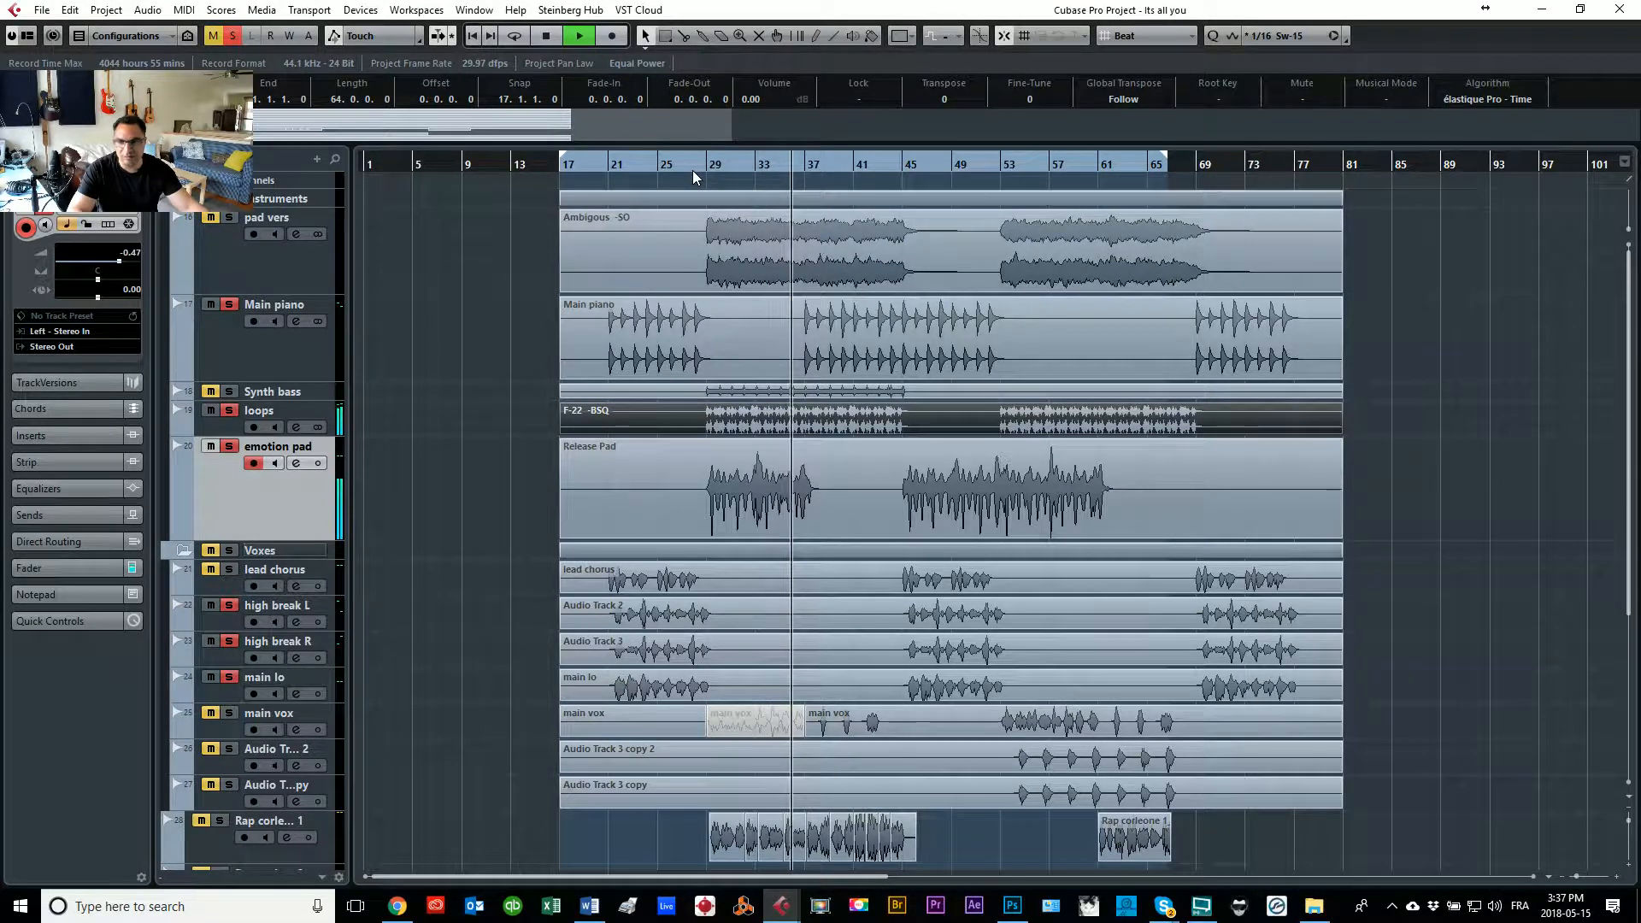
# Step: Lower the Main piano fader to -1.27 dB and the loops fader to -2.51 dB in the MixConsole, closing it when done
pyautogui.click(360, 10)
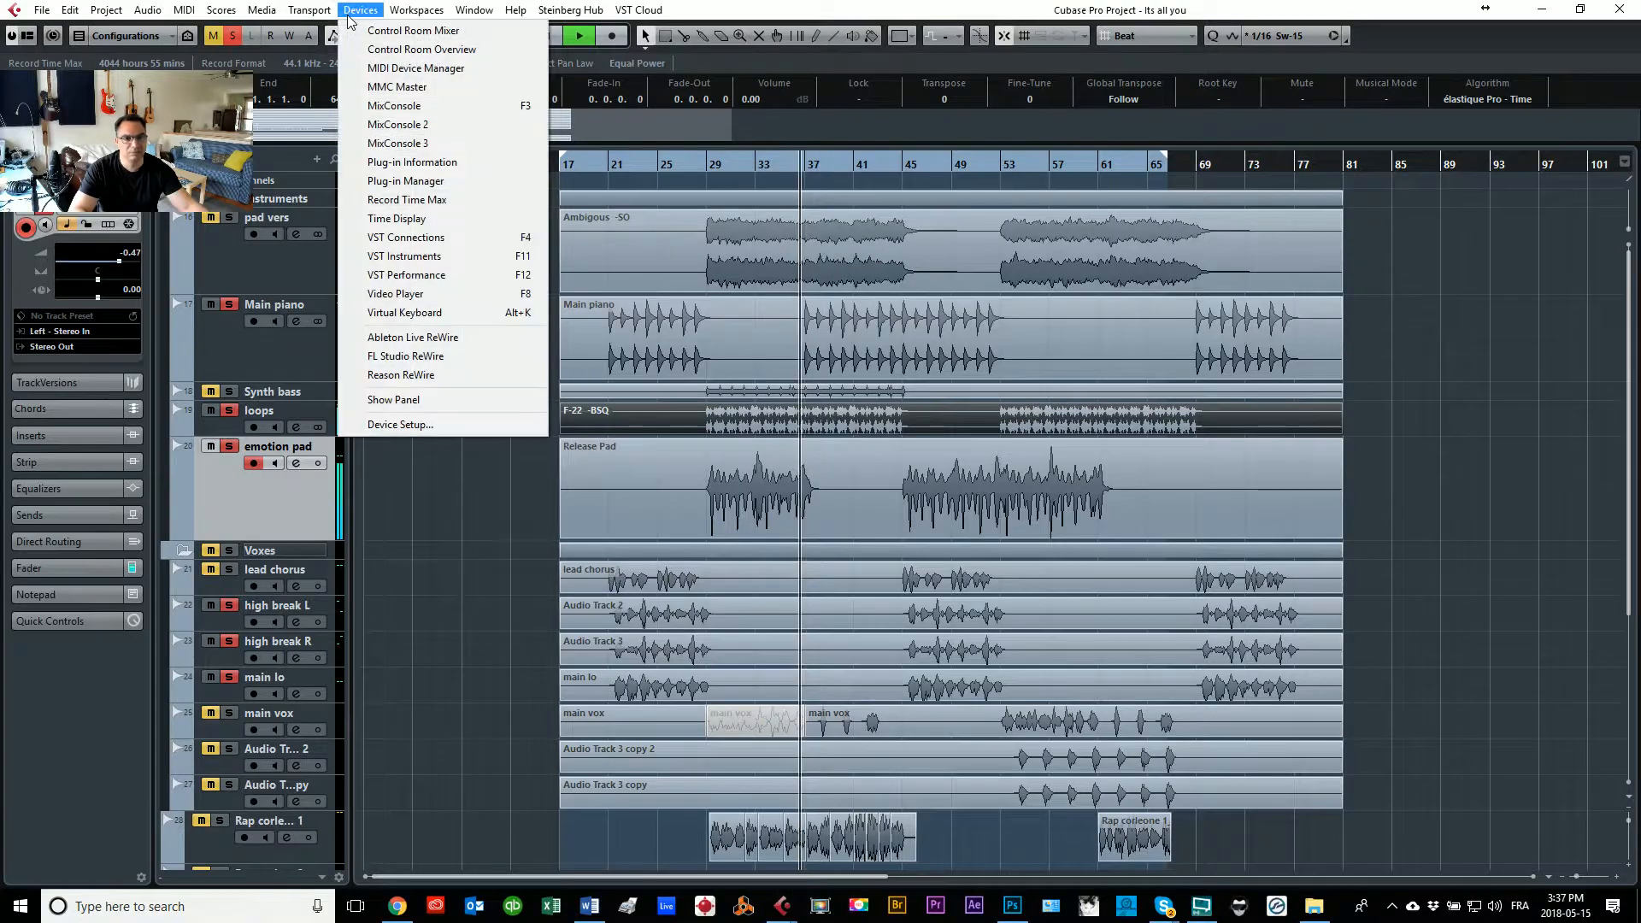
pyautogui.click(391, 105)
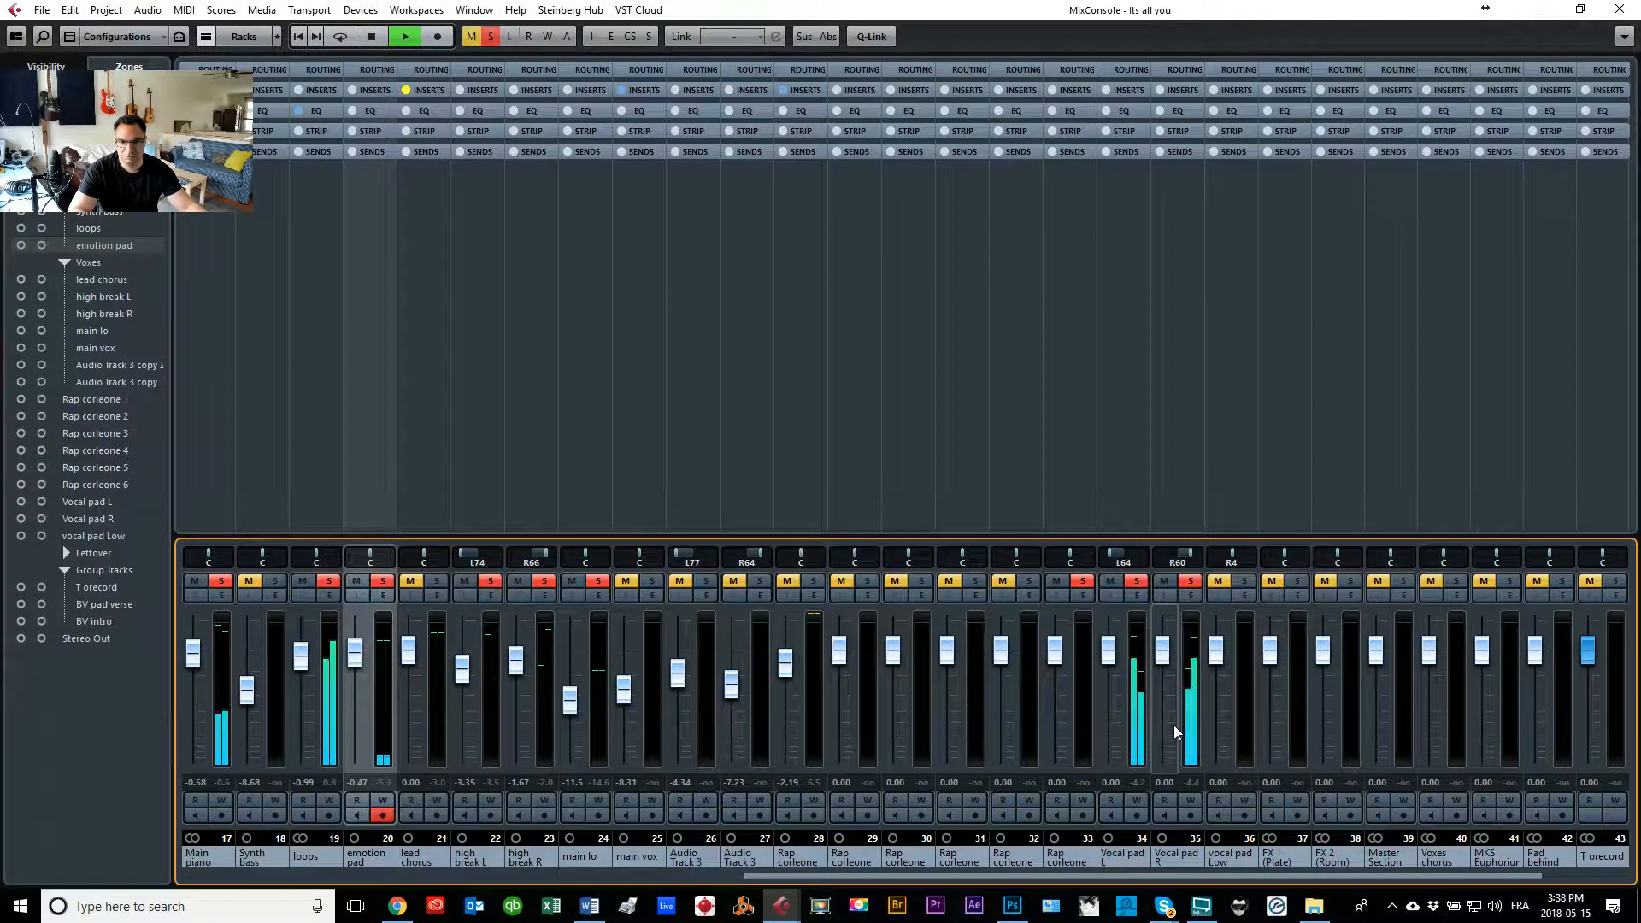
pyautogui.moveTo(832, 877); pyautogui.dragTo(592, 864)
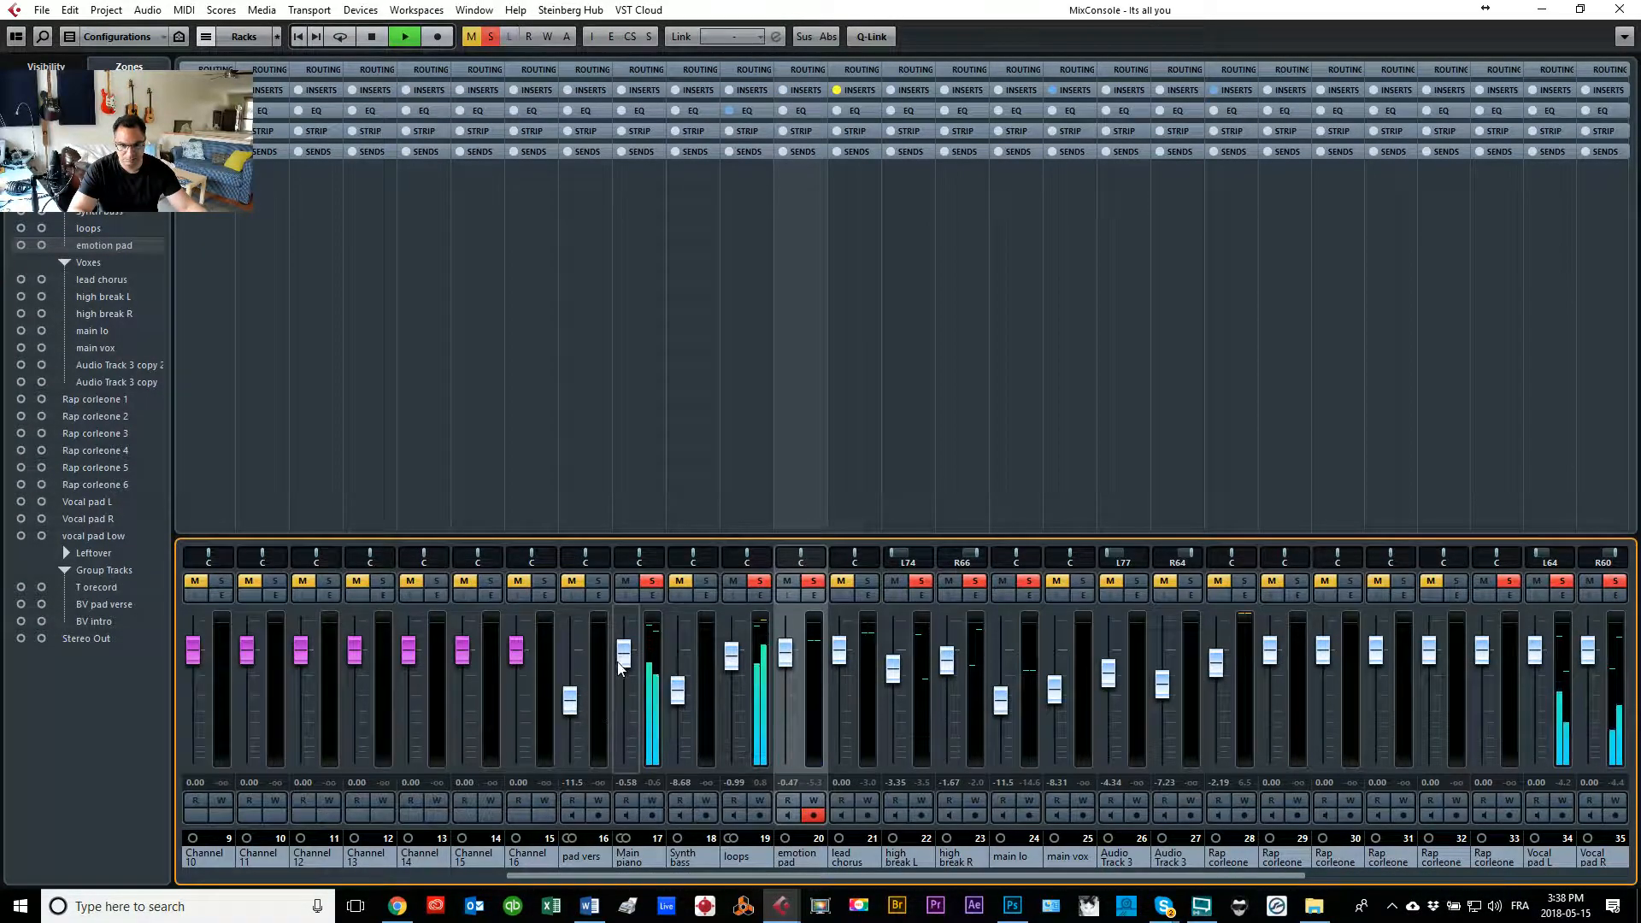
pyautogui.moveTo(732, 656); pyautogui.dragTo(732, 662)
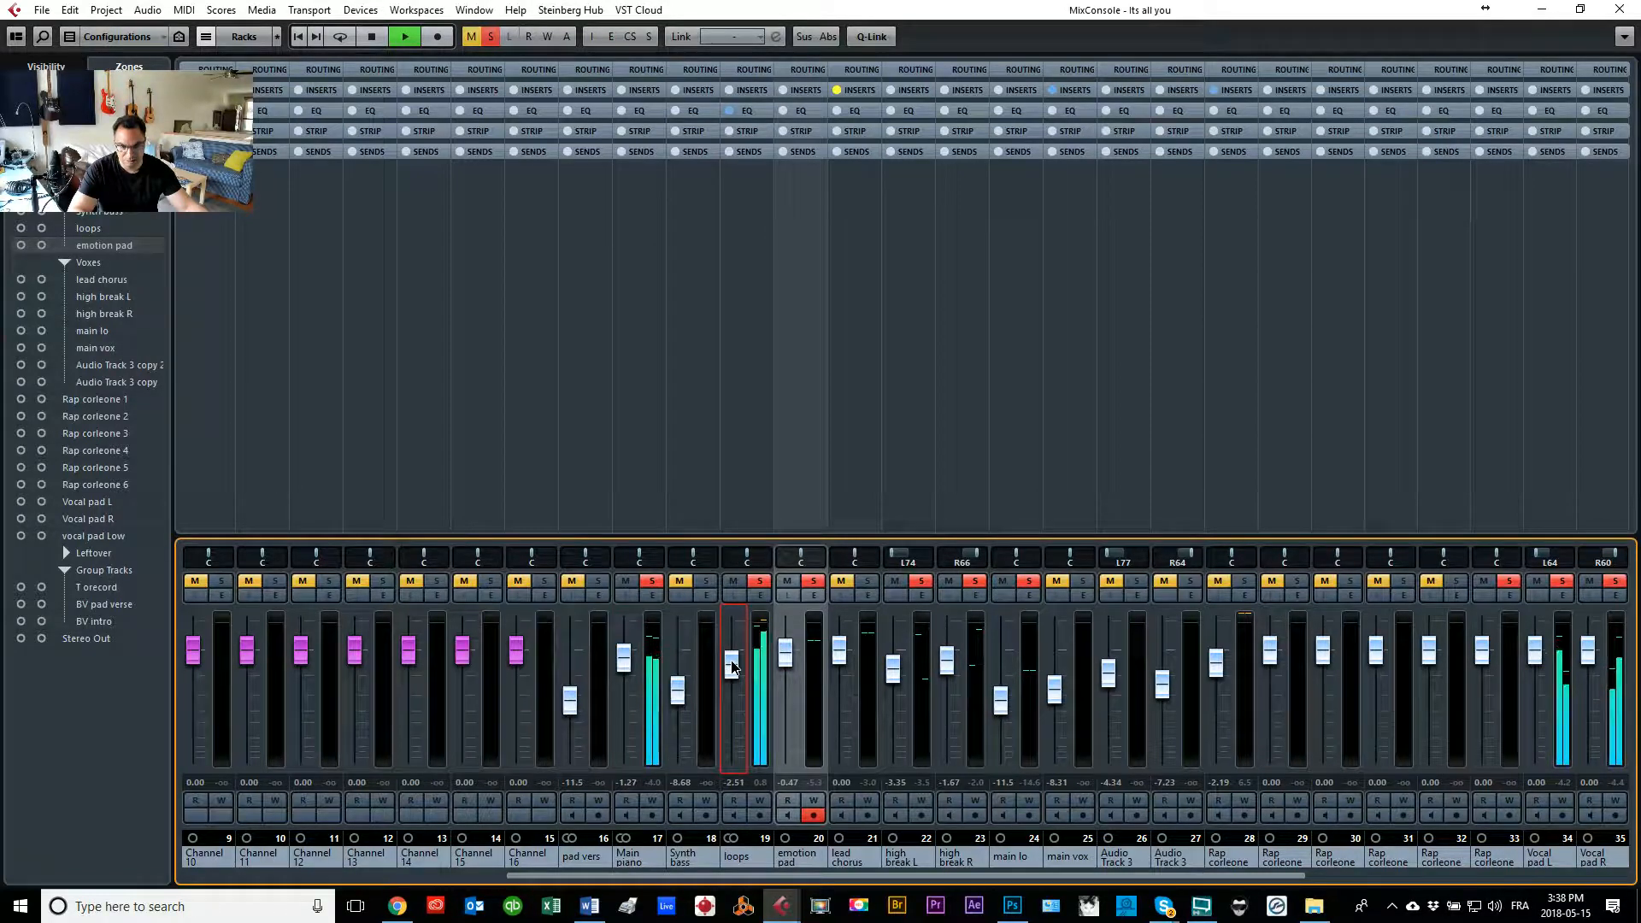
pyautogui.moveTo(616, 878); pyautogui.dragTo(1234, 869)
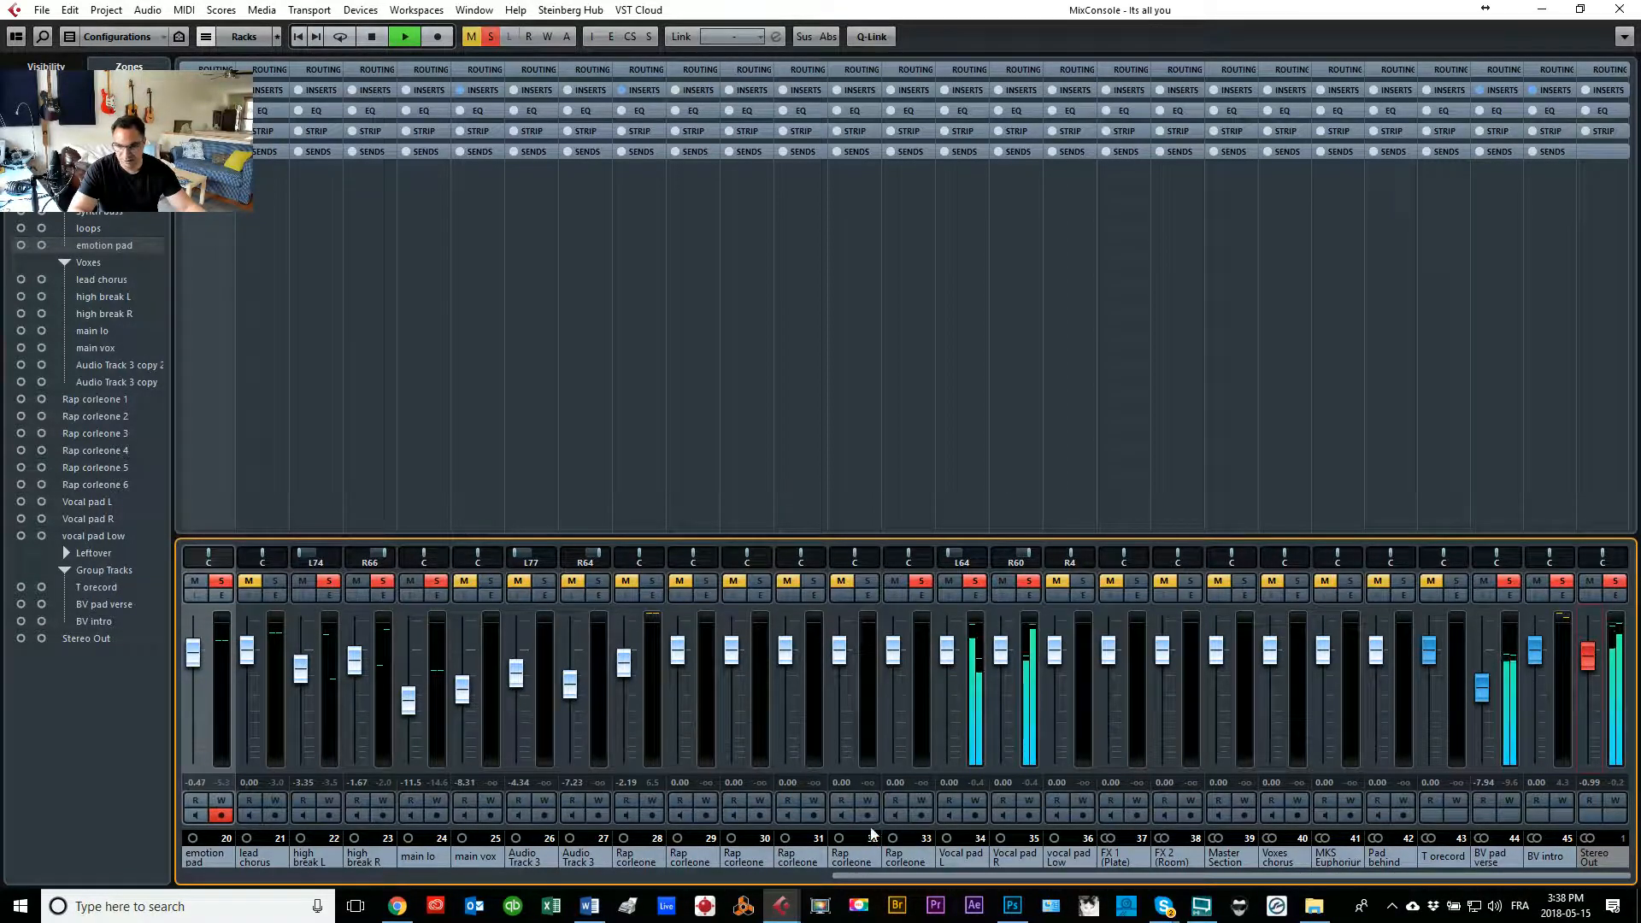
pyautogui.moveTo(871, 873); pyautogui.dragTo(396, 874)
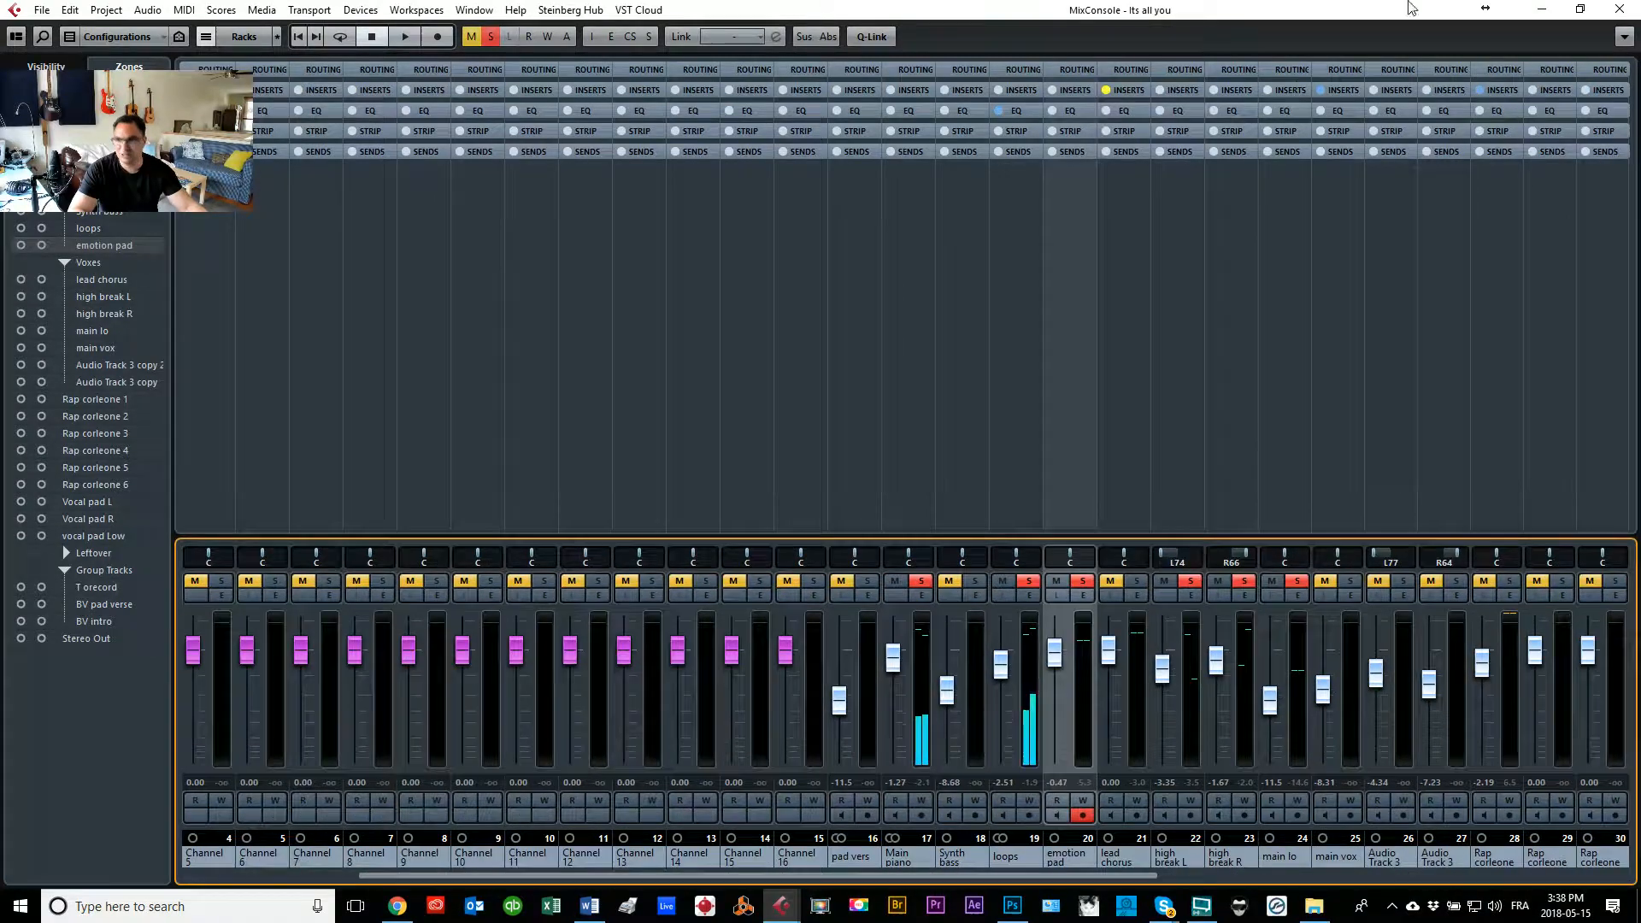
pyautogui.click(1616, 10)
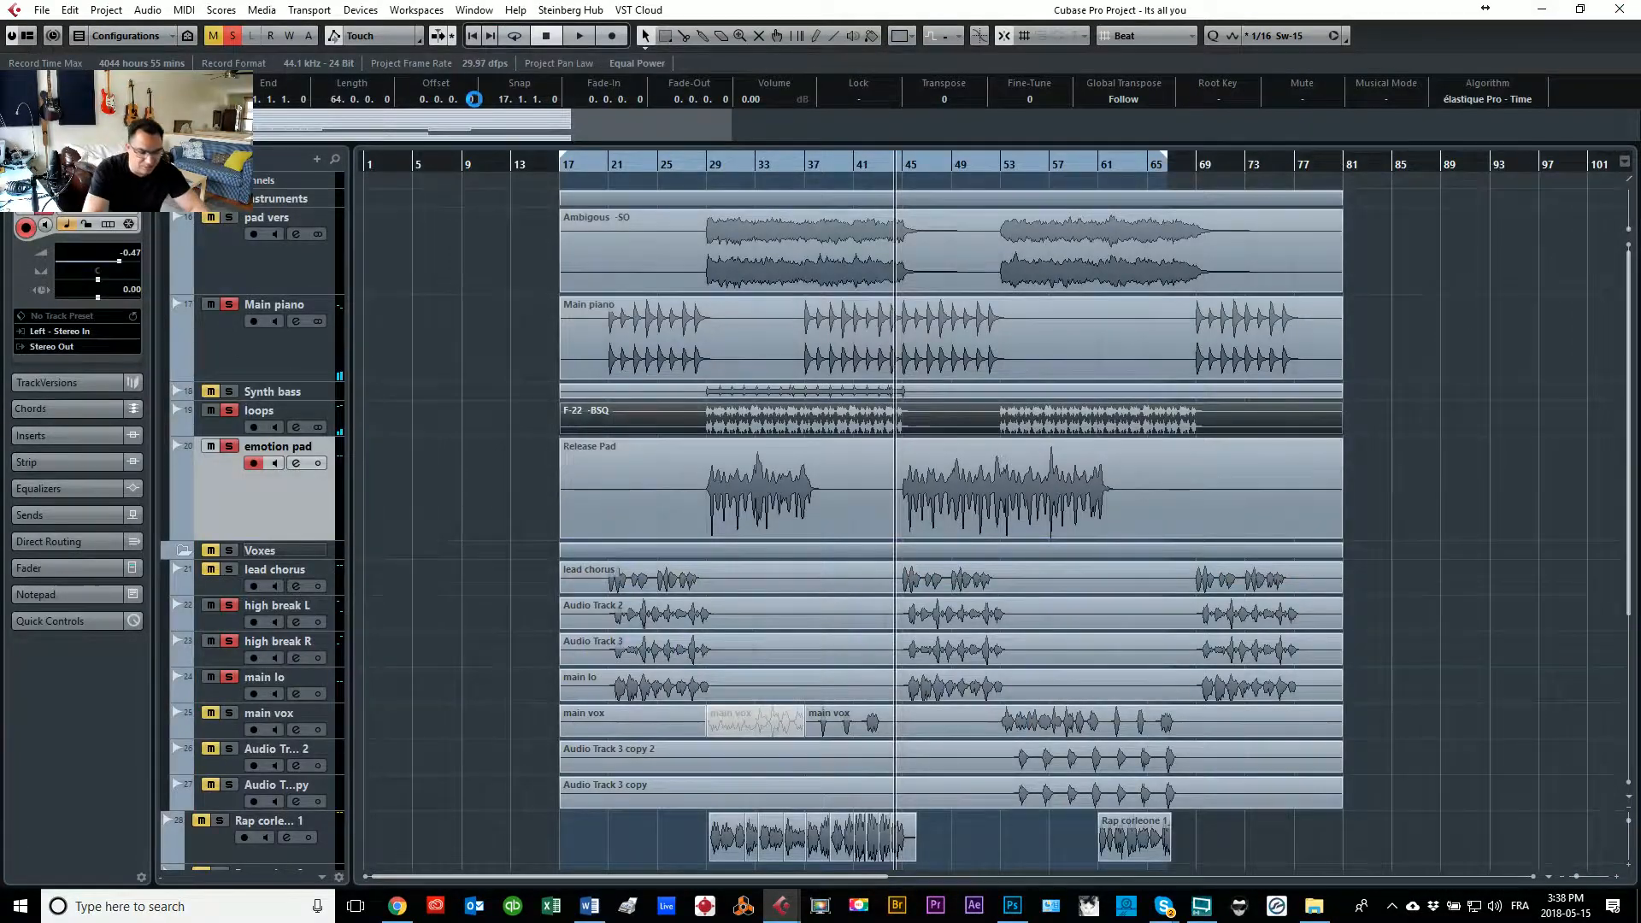
# Step: Play from about bar 28, solo Synth bass, unsolo the emotion pad and loops tracks, and select Synth bass
pyautogui.click(701, 167)
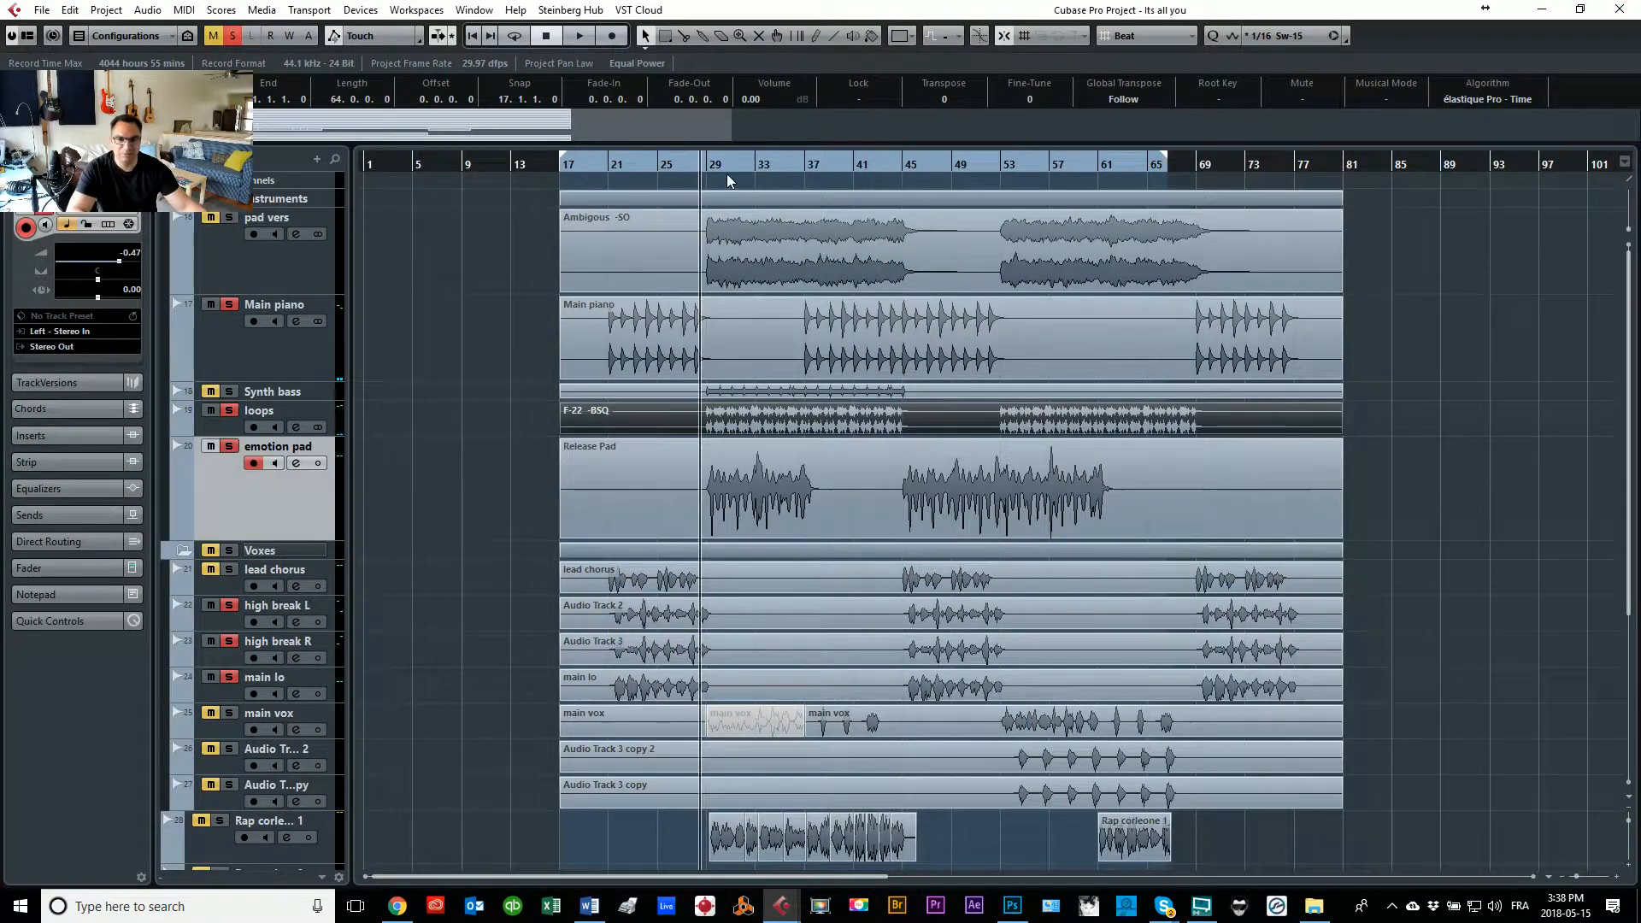
pyautogui.press('space')
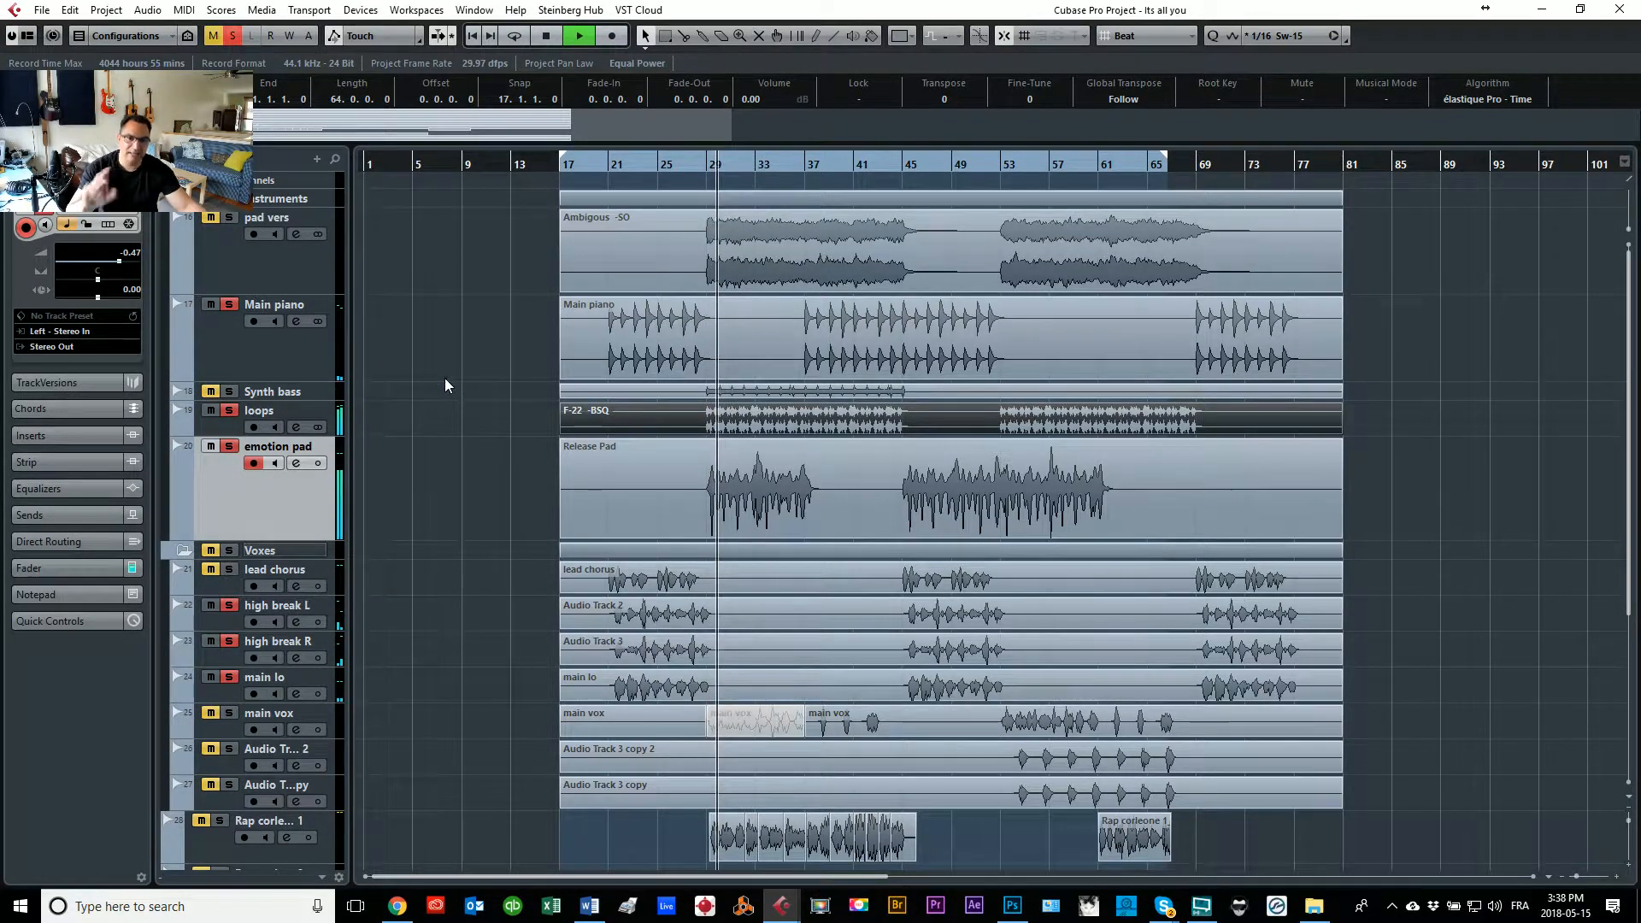
pyautogui.click(229, 391)
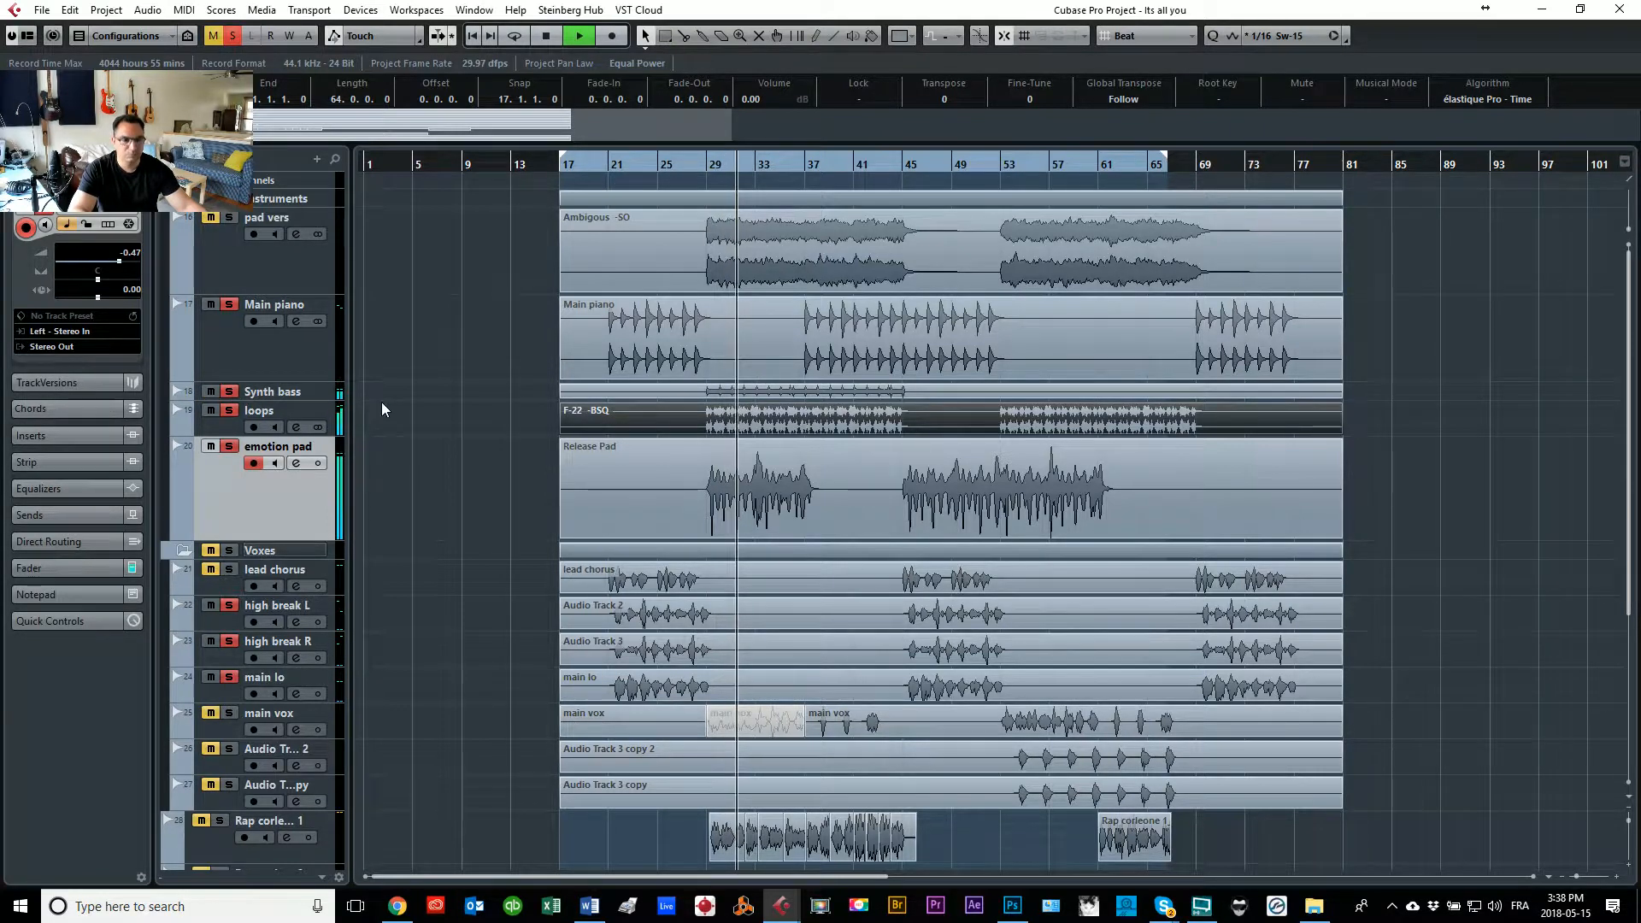
pyautogui.click(229, 446)
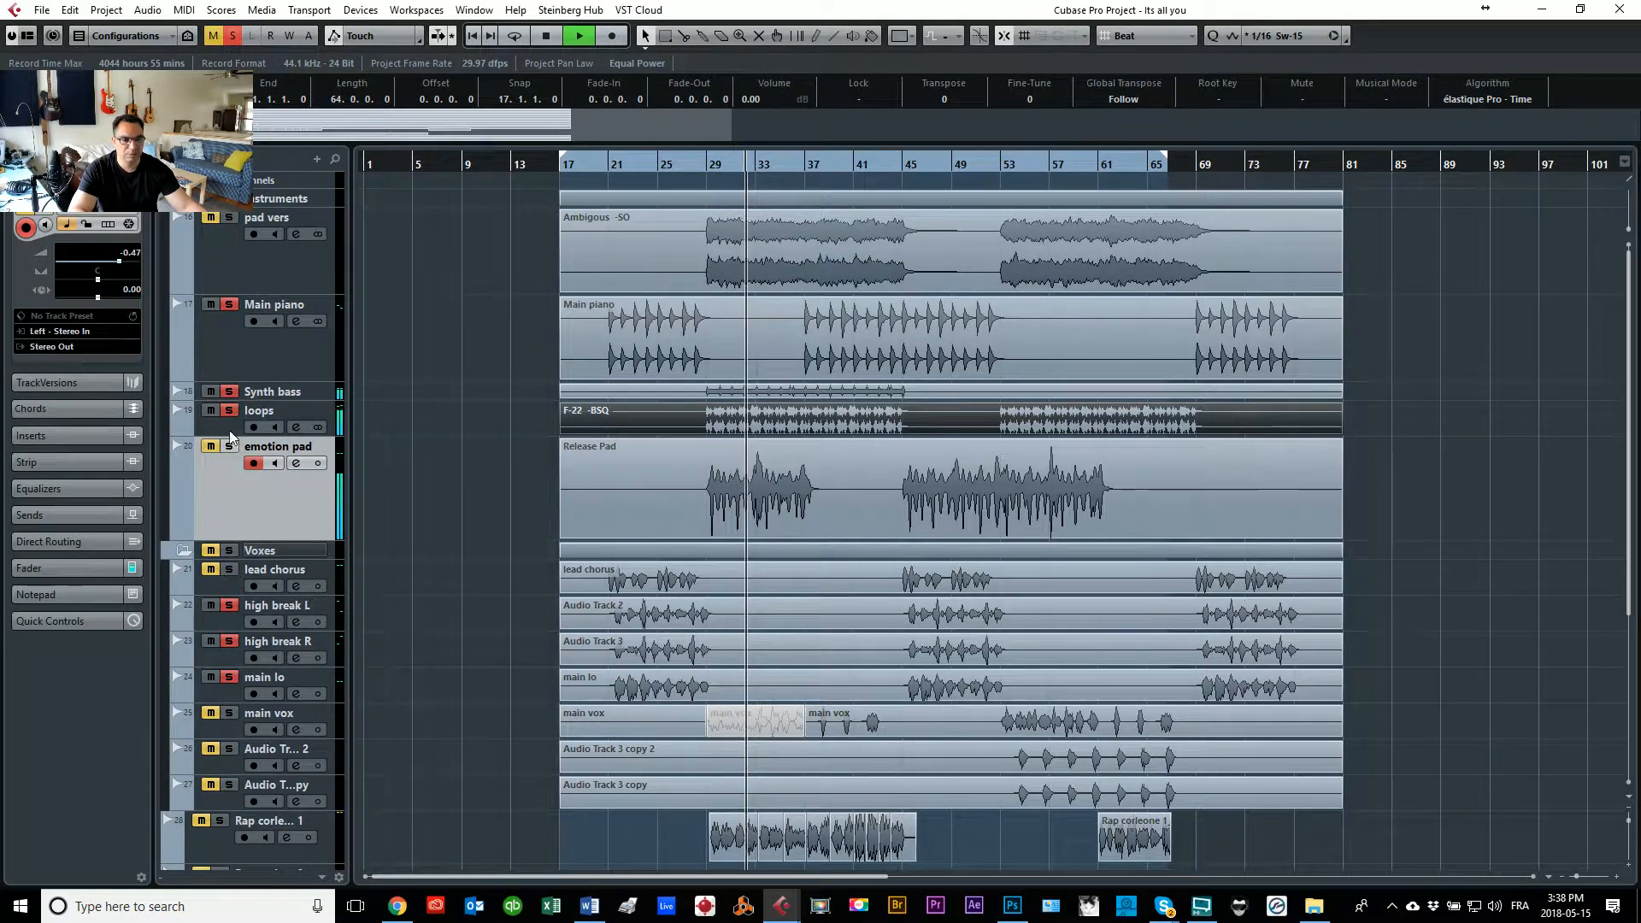
pyautogui.click(230, 411)
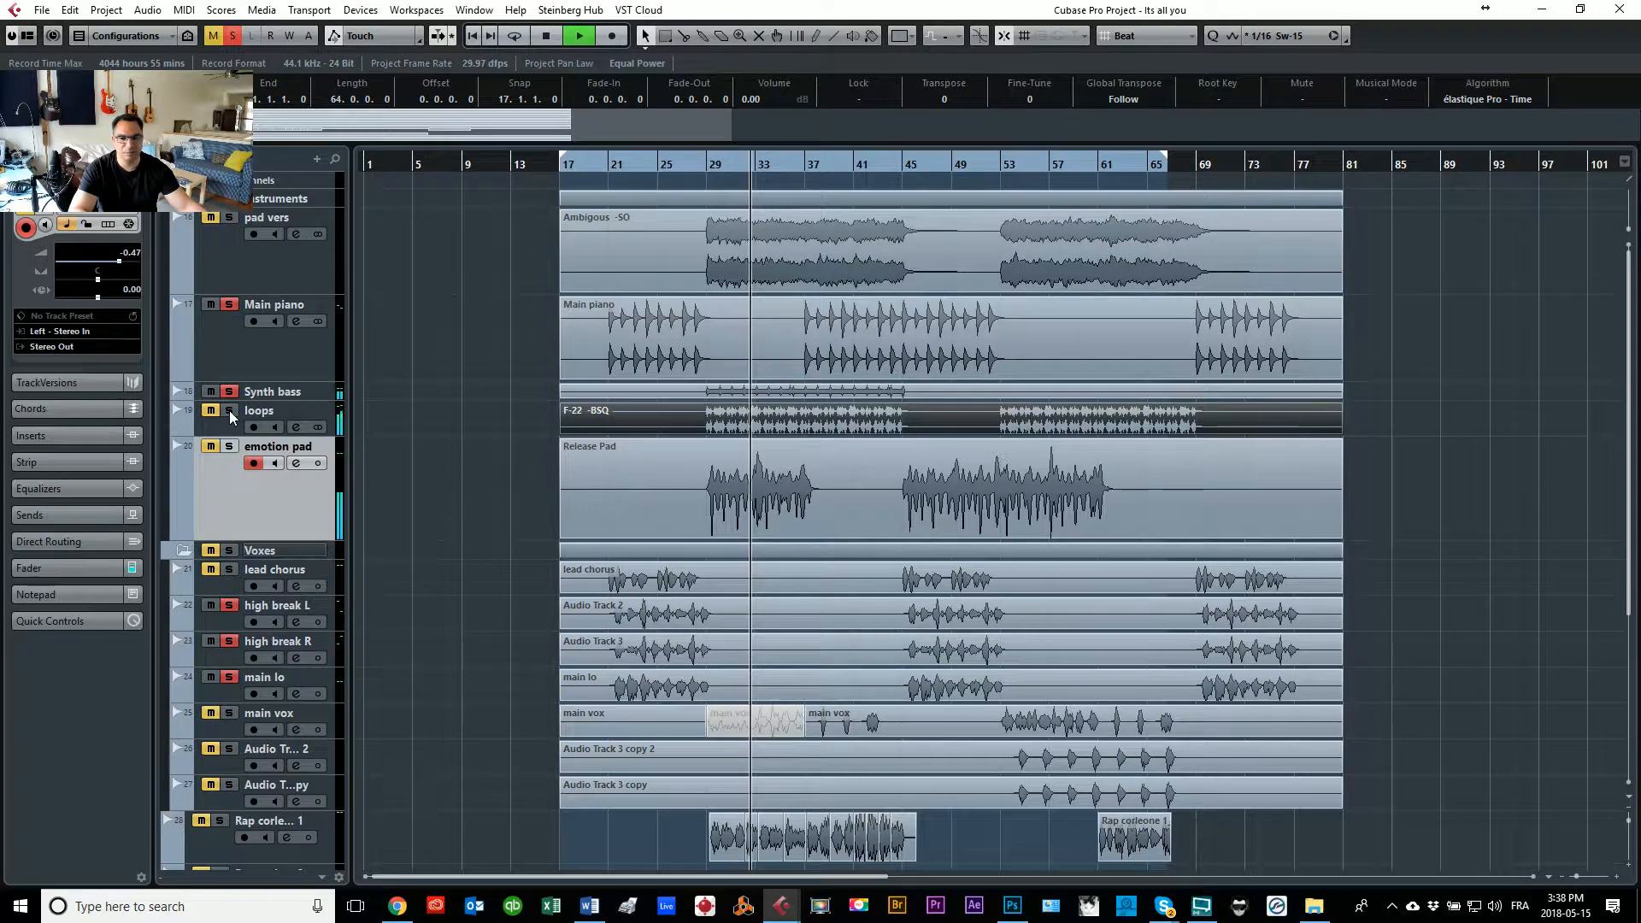
pyautogui.click(282, 402)
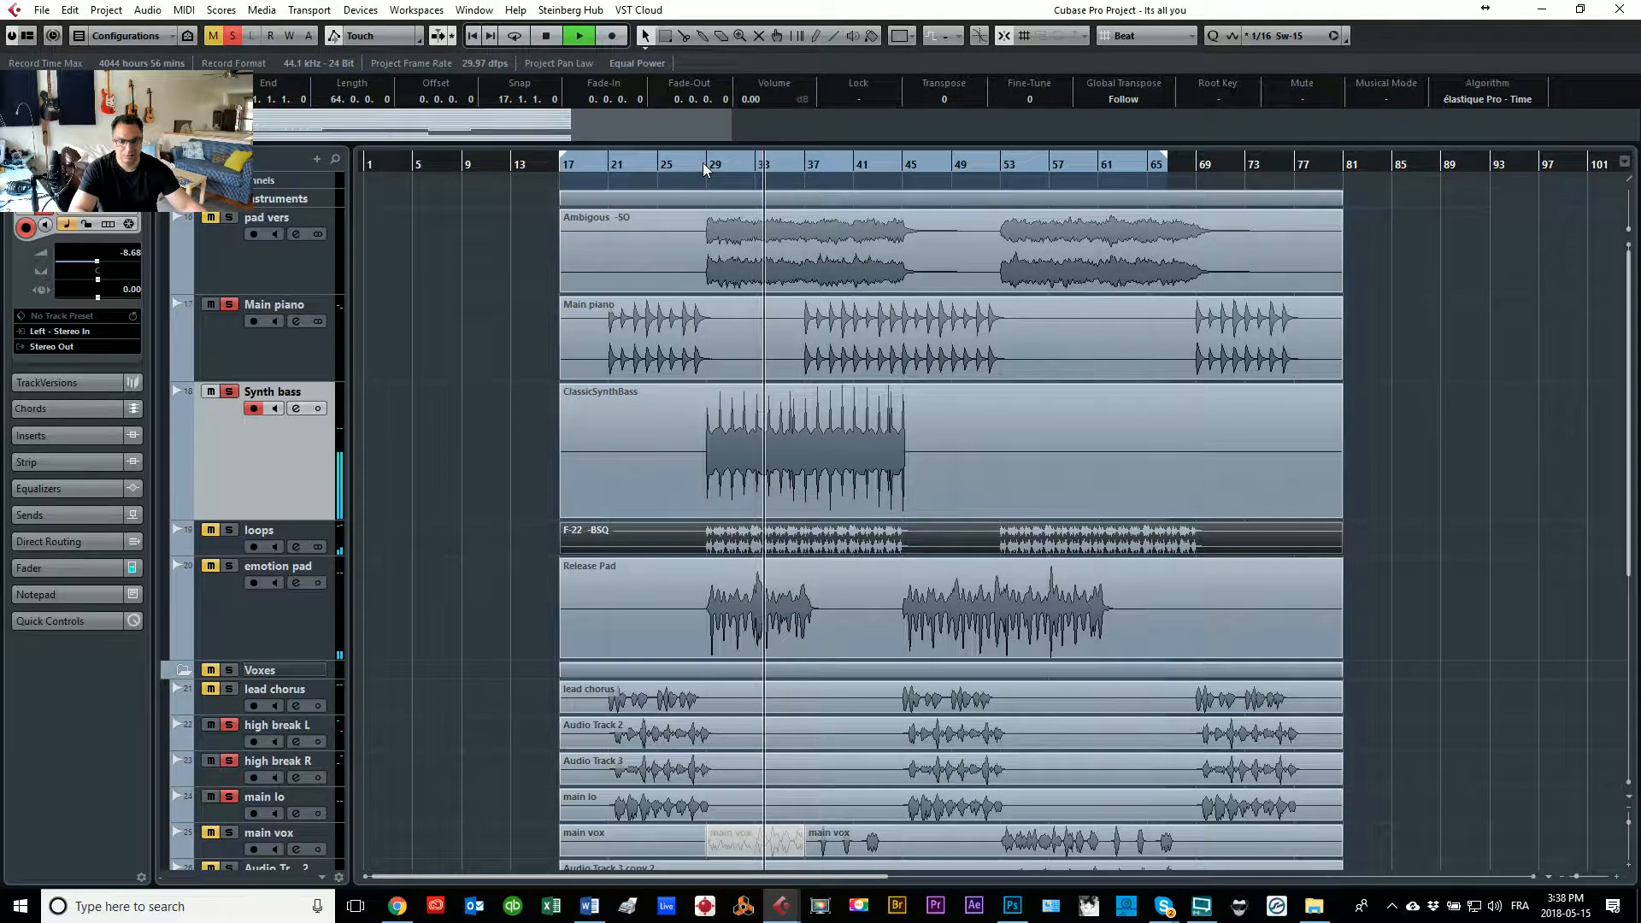
# Step: Move the pad vers track below the Main piano track
pyautogui.press('h')
pyautogui.press('h')
pyautogui.press('g')
pyautogui.press('g')
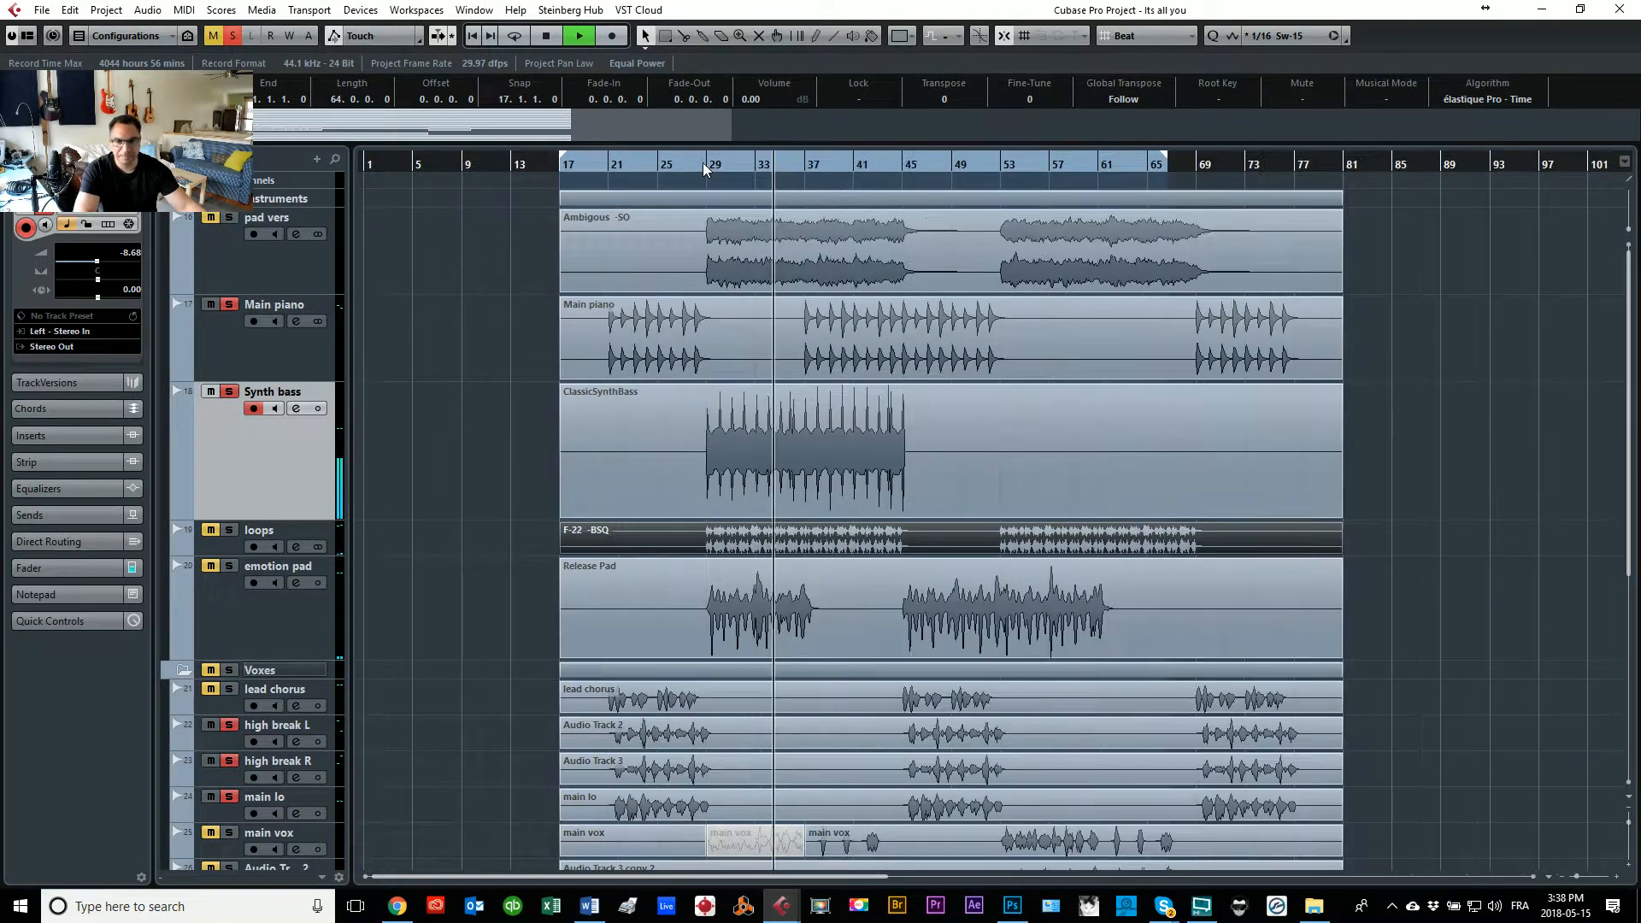
pyautogui.moveTo(275, 258); pyautogui.dragTo(283, 380)
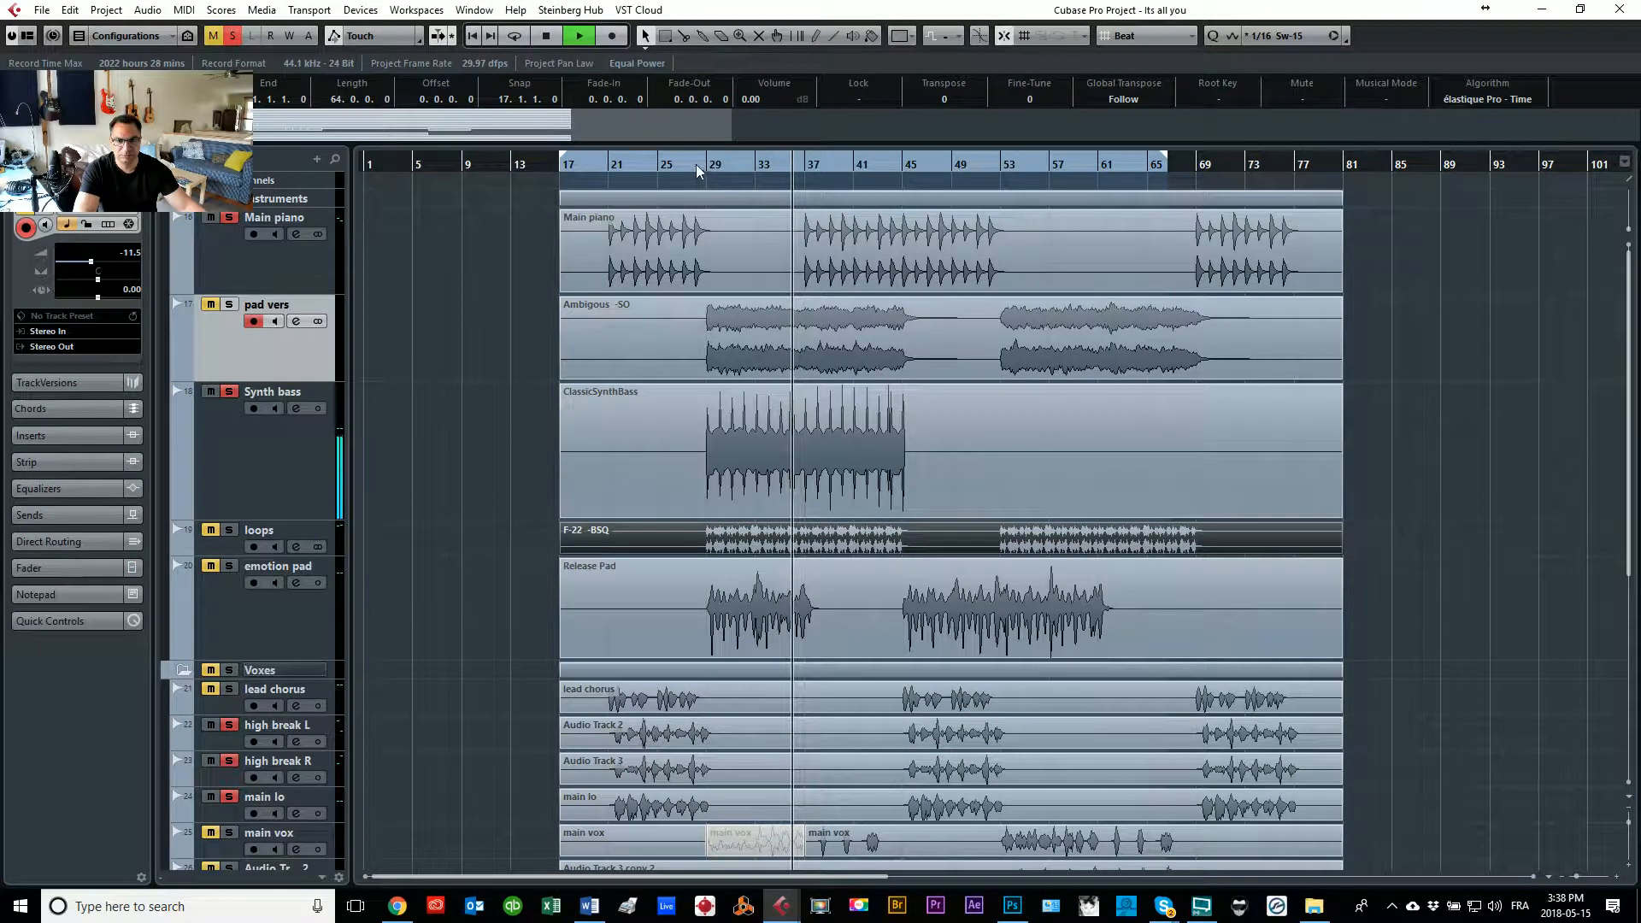
# Step: Raise the Synth bass volume to -1.92 dB and solo the emotion pad and loops tracks with it
pyautogui.click(295, 438)
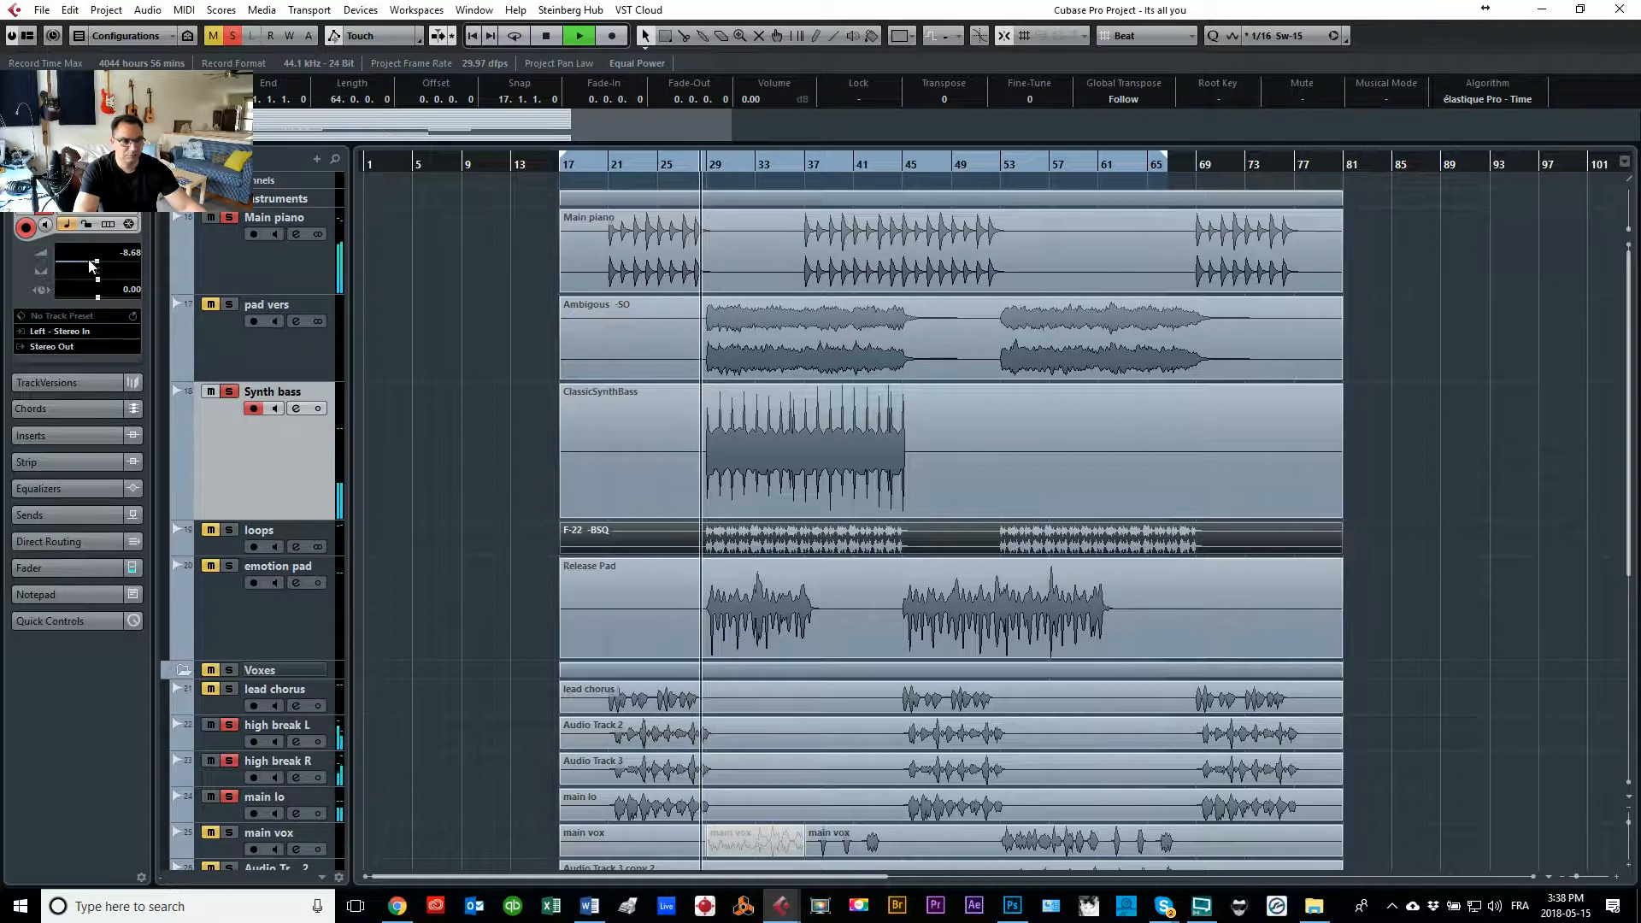
pyautogui.moveTo(109, 267); pyautogui.dragTo(116, 265)
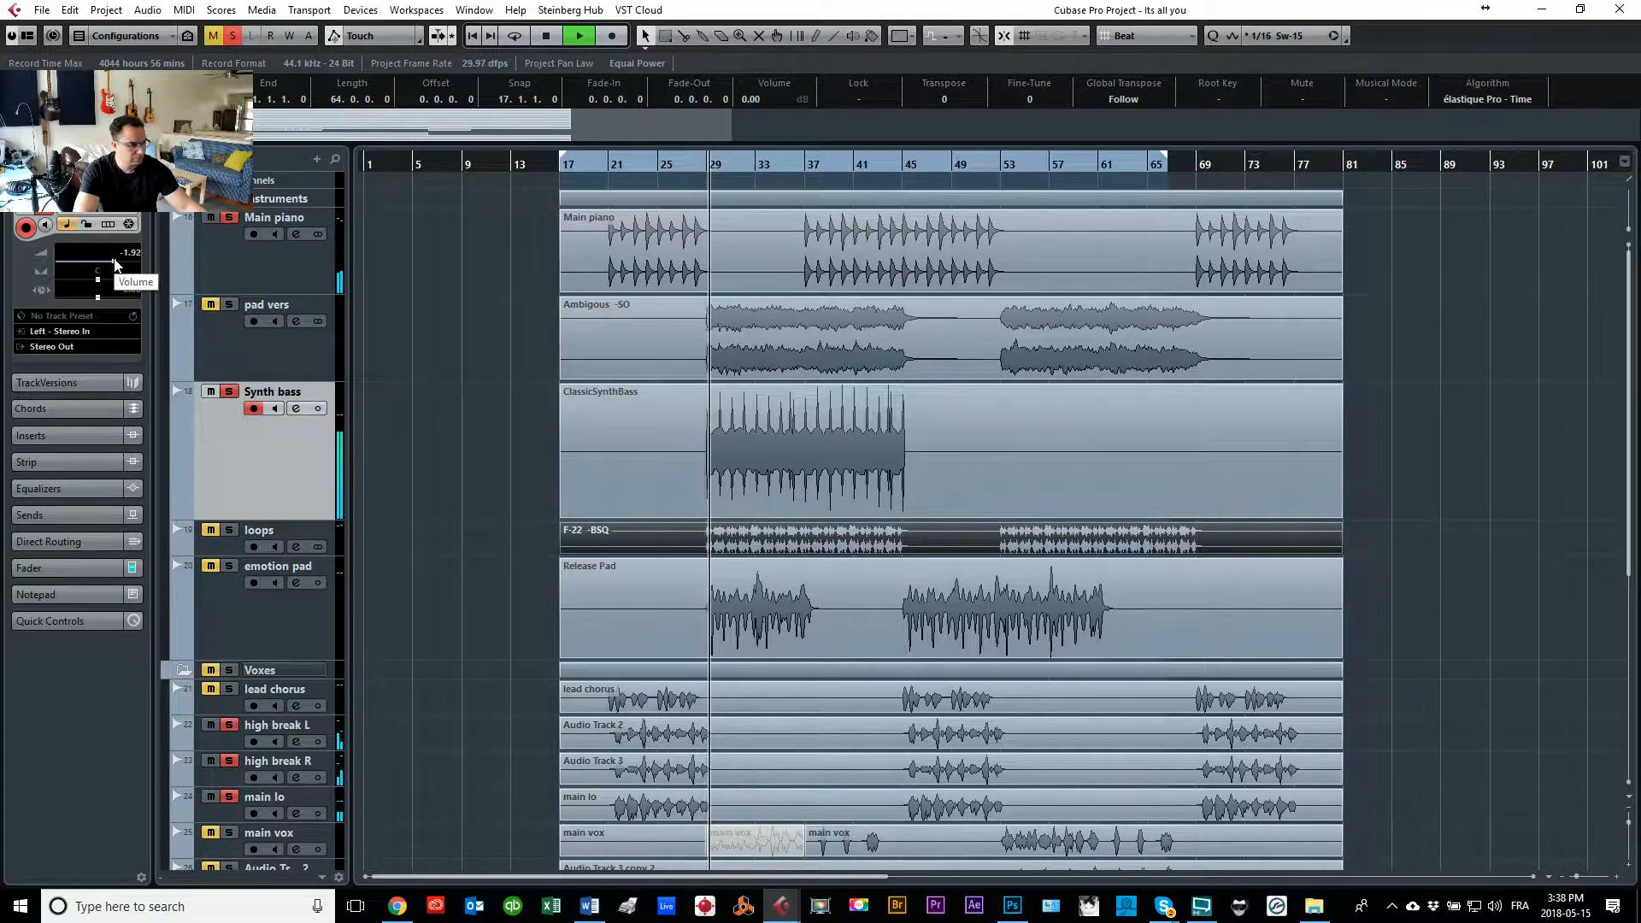
pyautogui.click(230, 566)
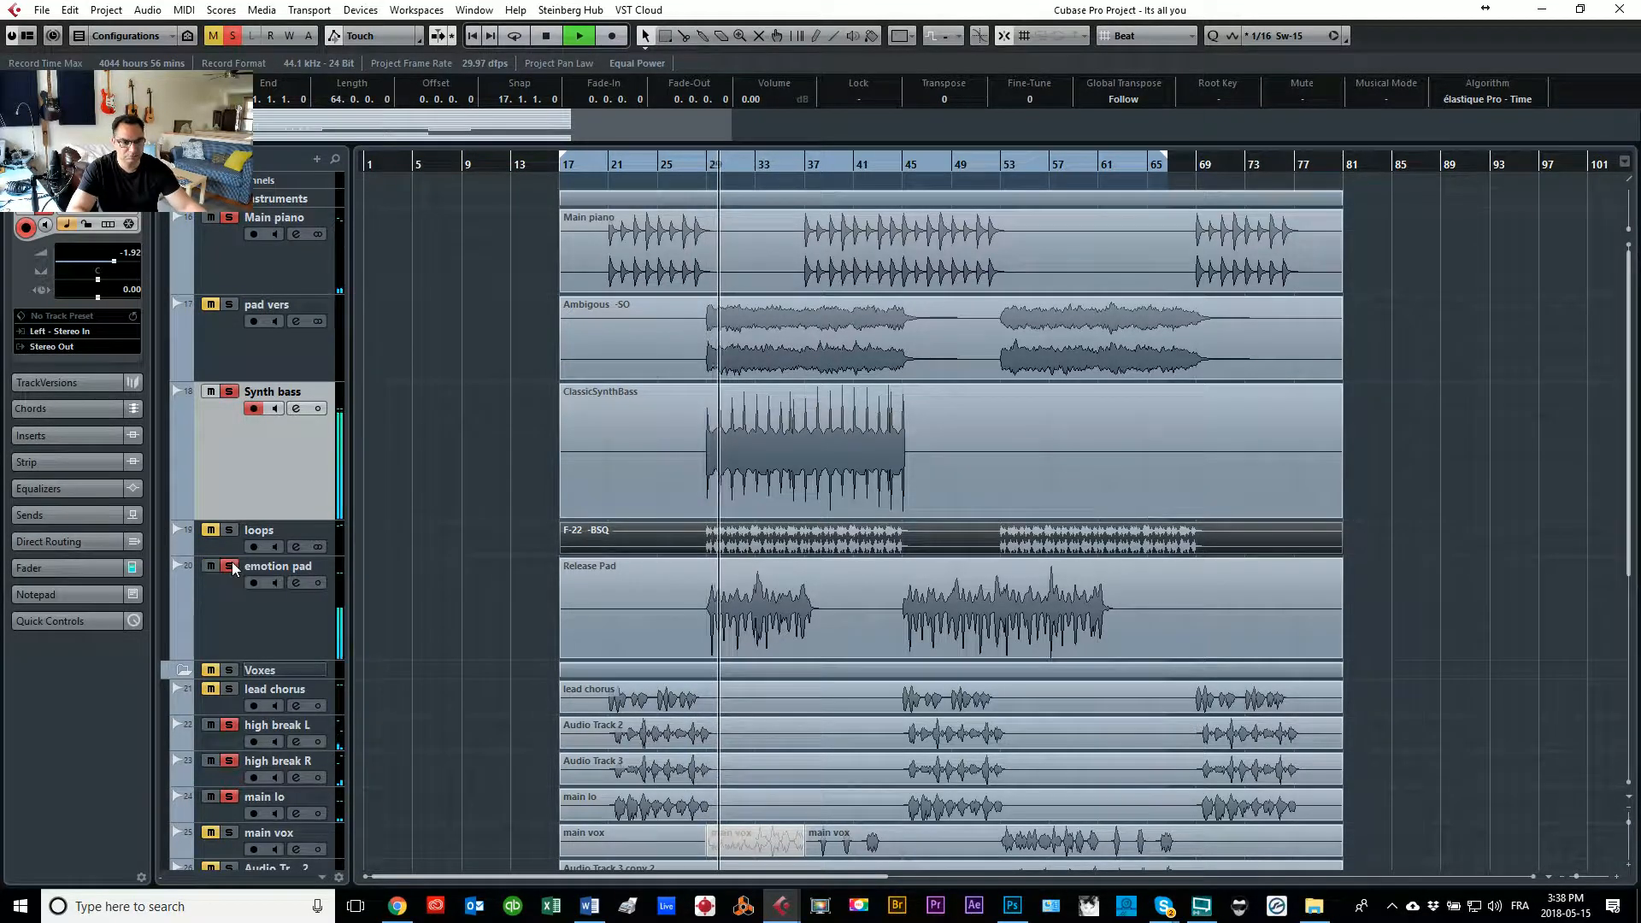
pyautogui.click(236, 528)
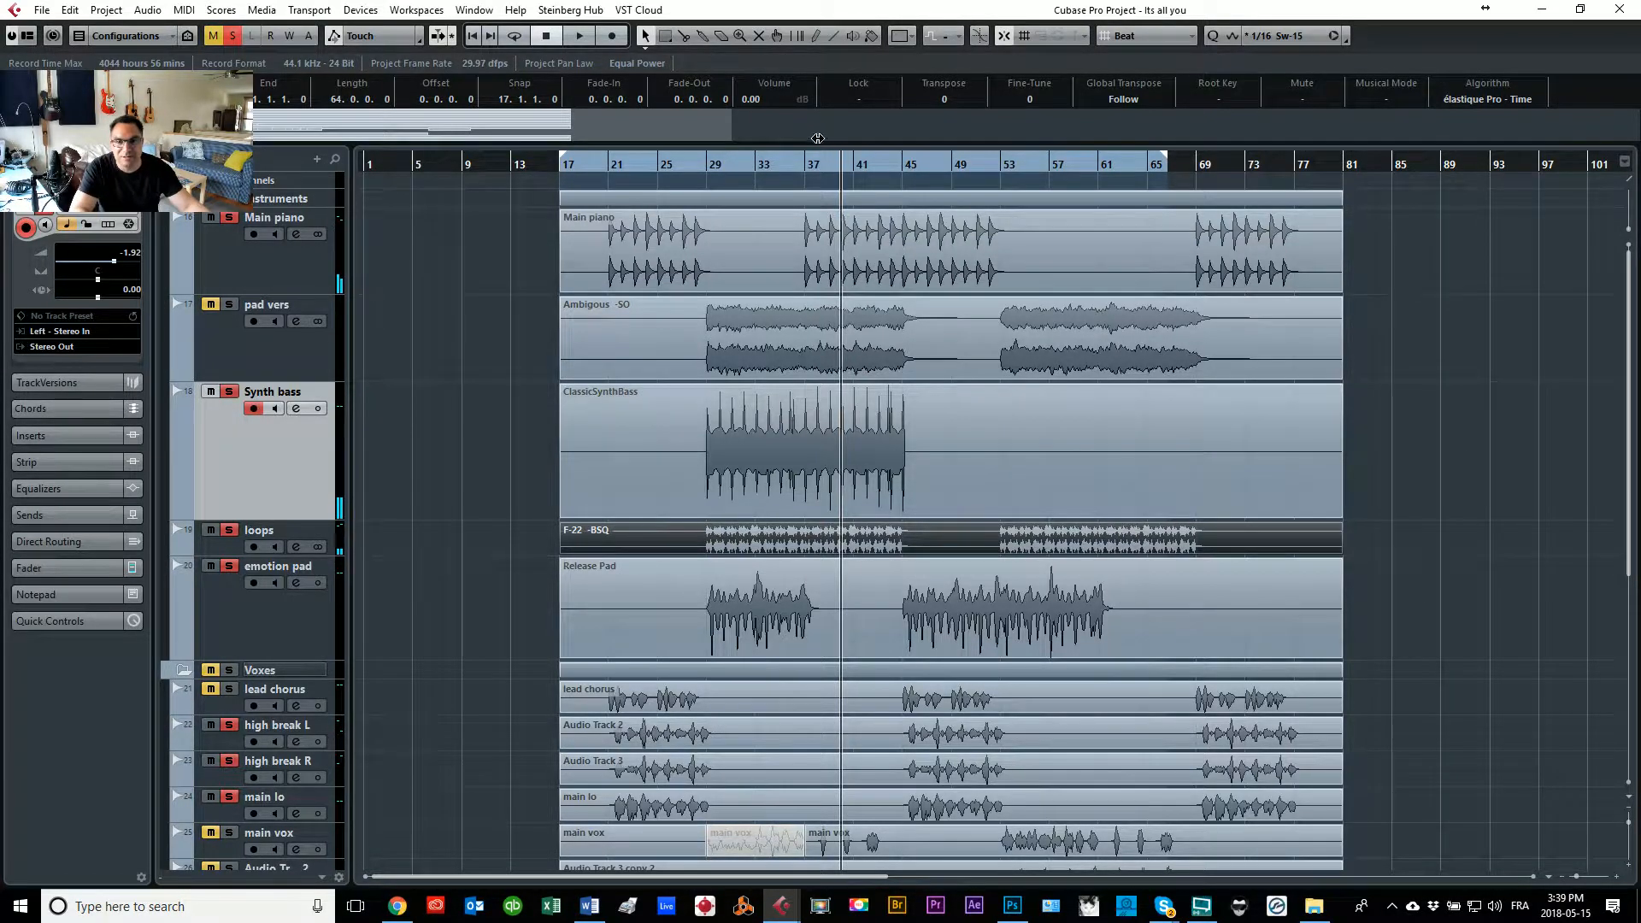
# Step: Play from about bar 36 with the Rap corleone 1 track soloed into the mix, and stop playback
pyautogui.click(795, 166)
pyautogui.scroll(-5, 593, 377)
pyautogui.press('space')
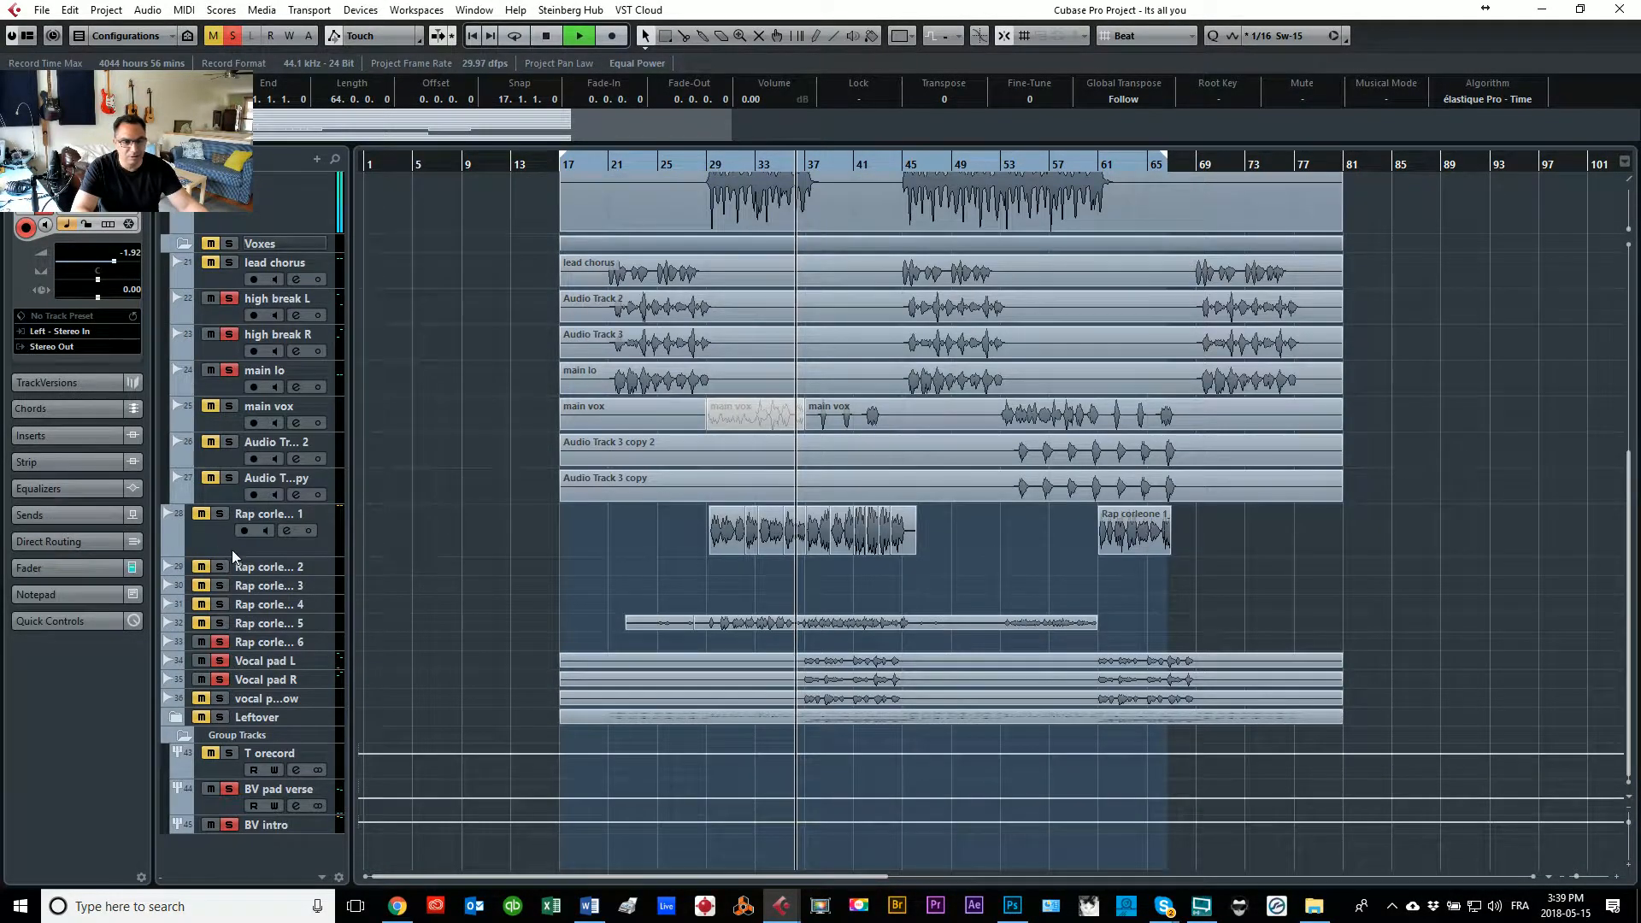
pyautogui.click(223, 512)
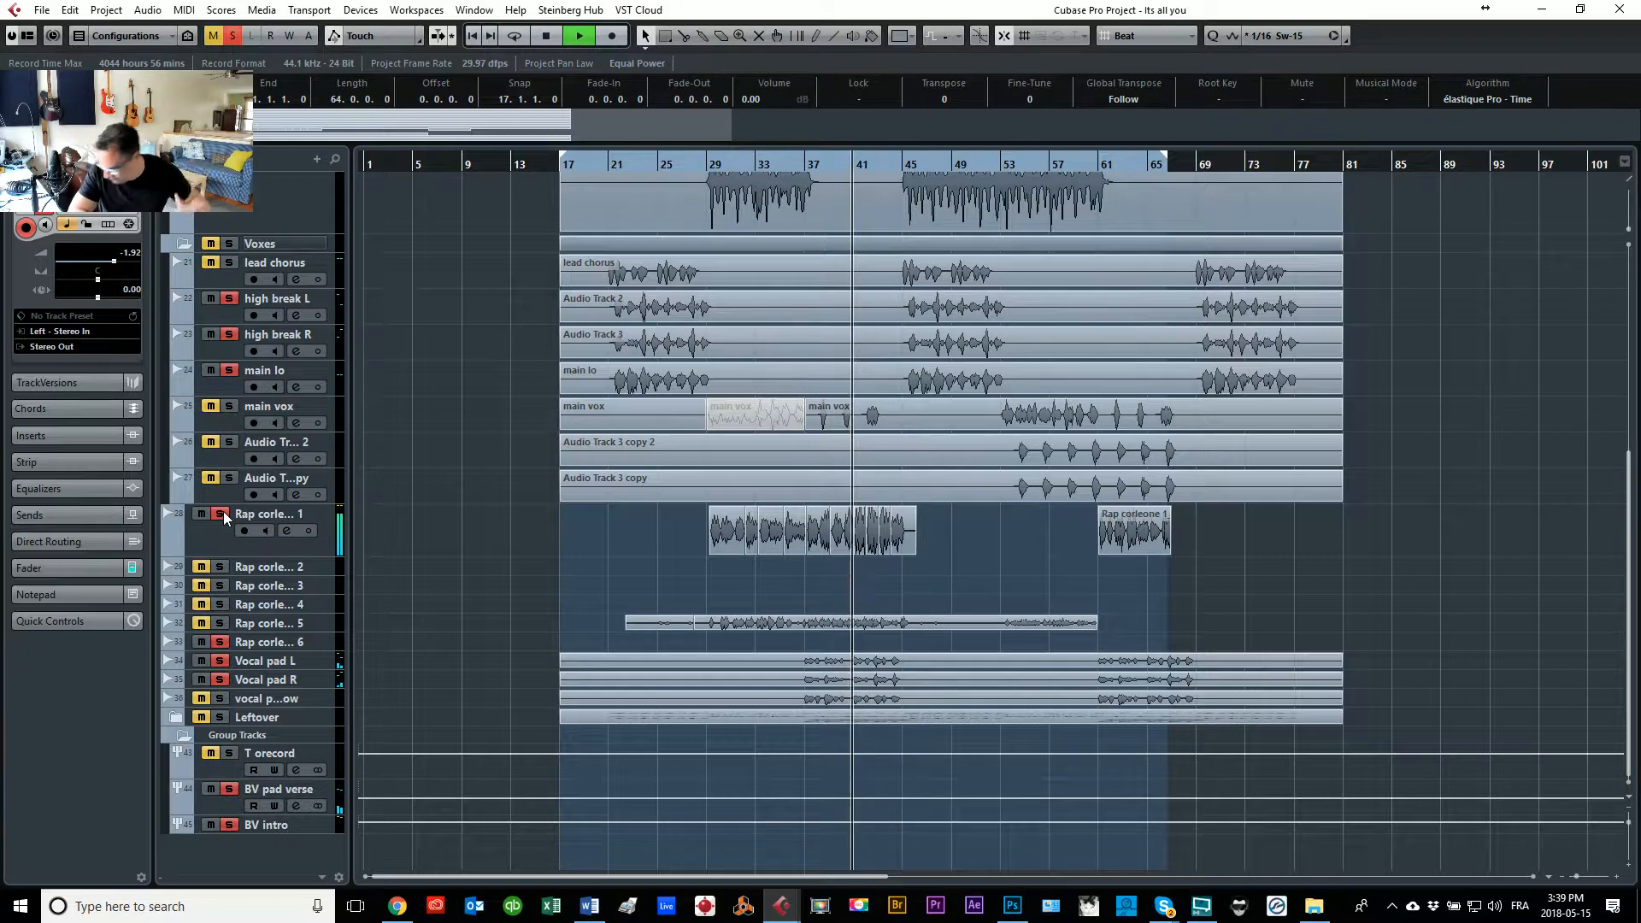
pyautogui.scroll(5, 689, 459)
pyautogui.click(771, 392)
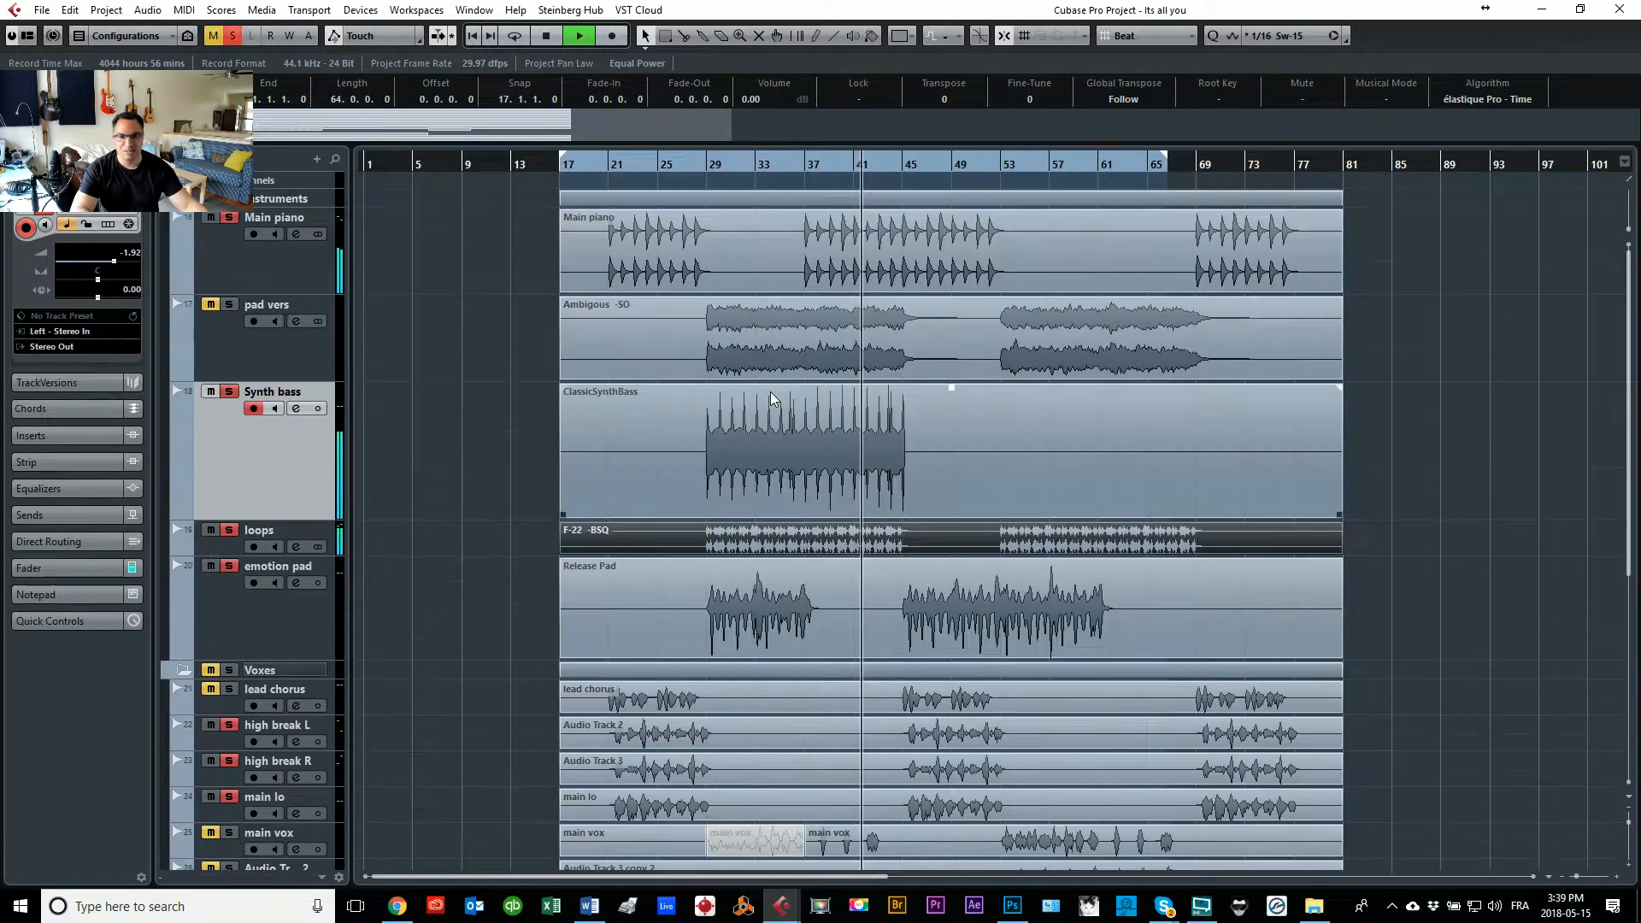
pyautogui.press('space')
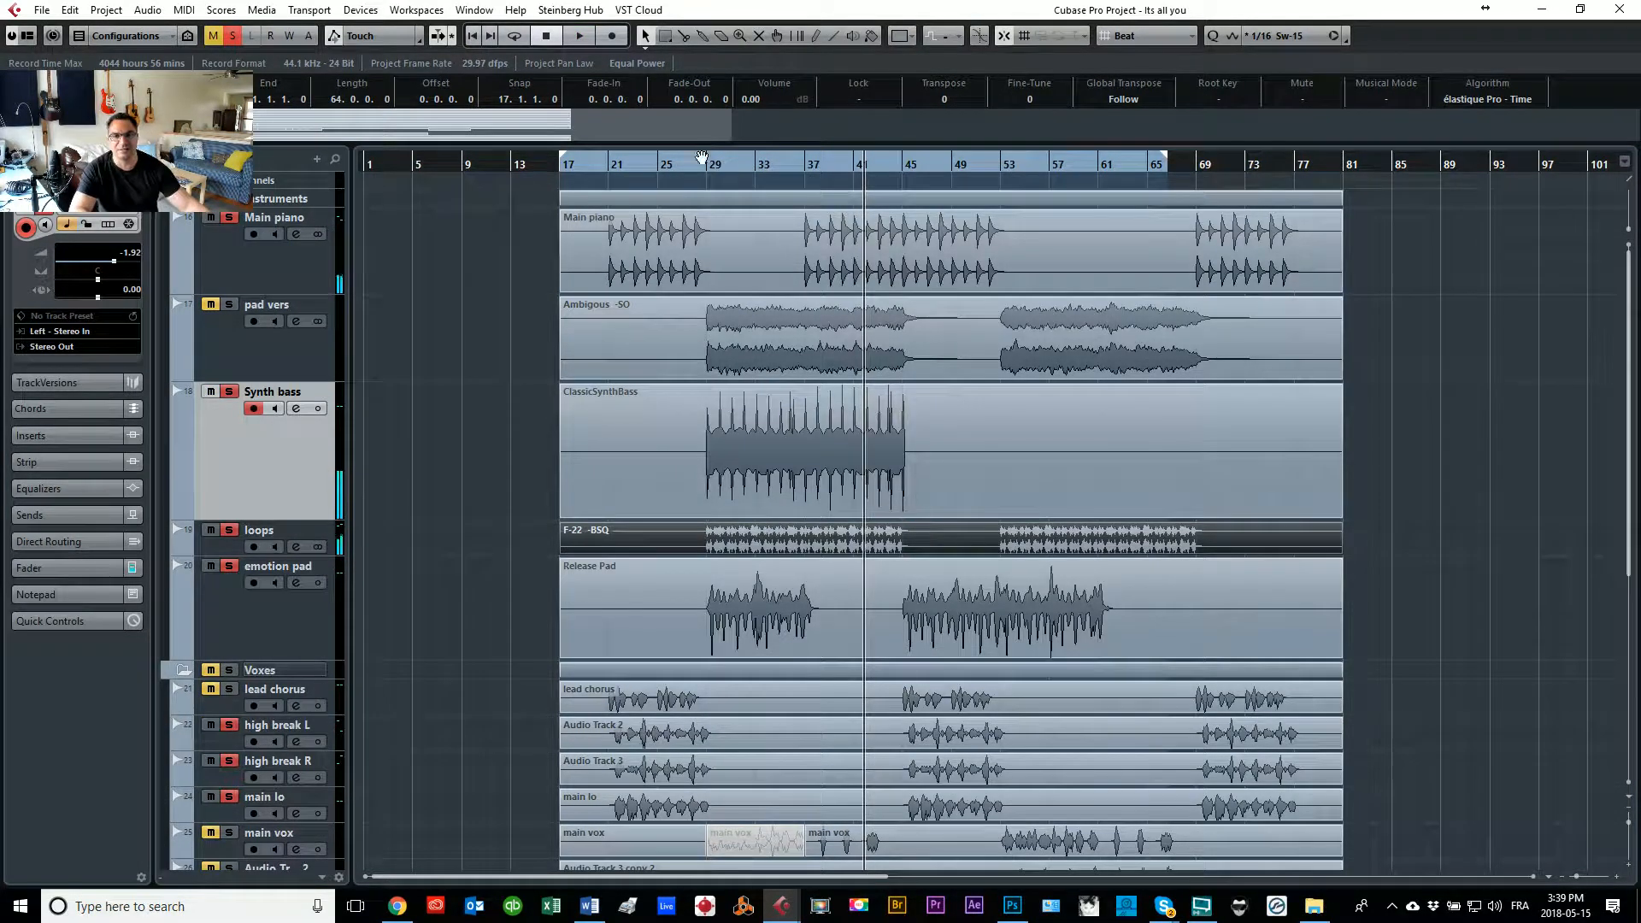
# Step: Play from about bar 28, select the pad vers track, set its volume to -4.70 dB, and stop playback
pyautogui.click(699, 159)
pyautogui.press('space')
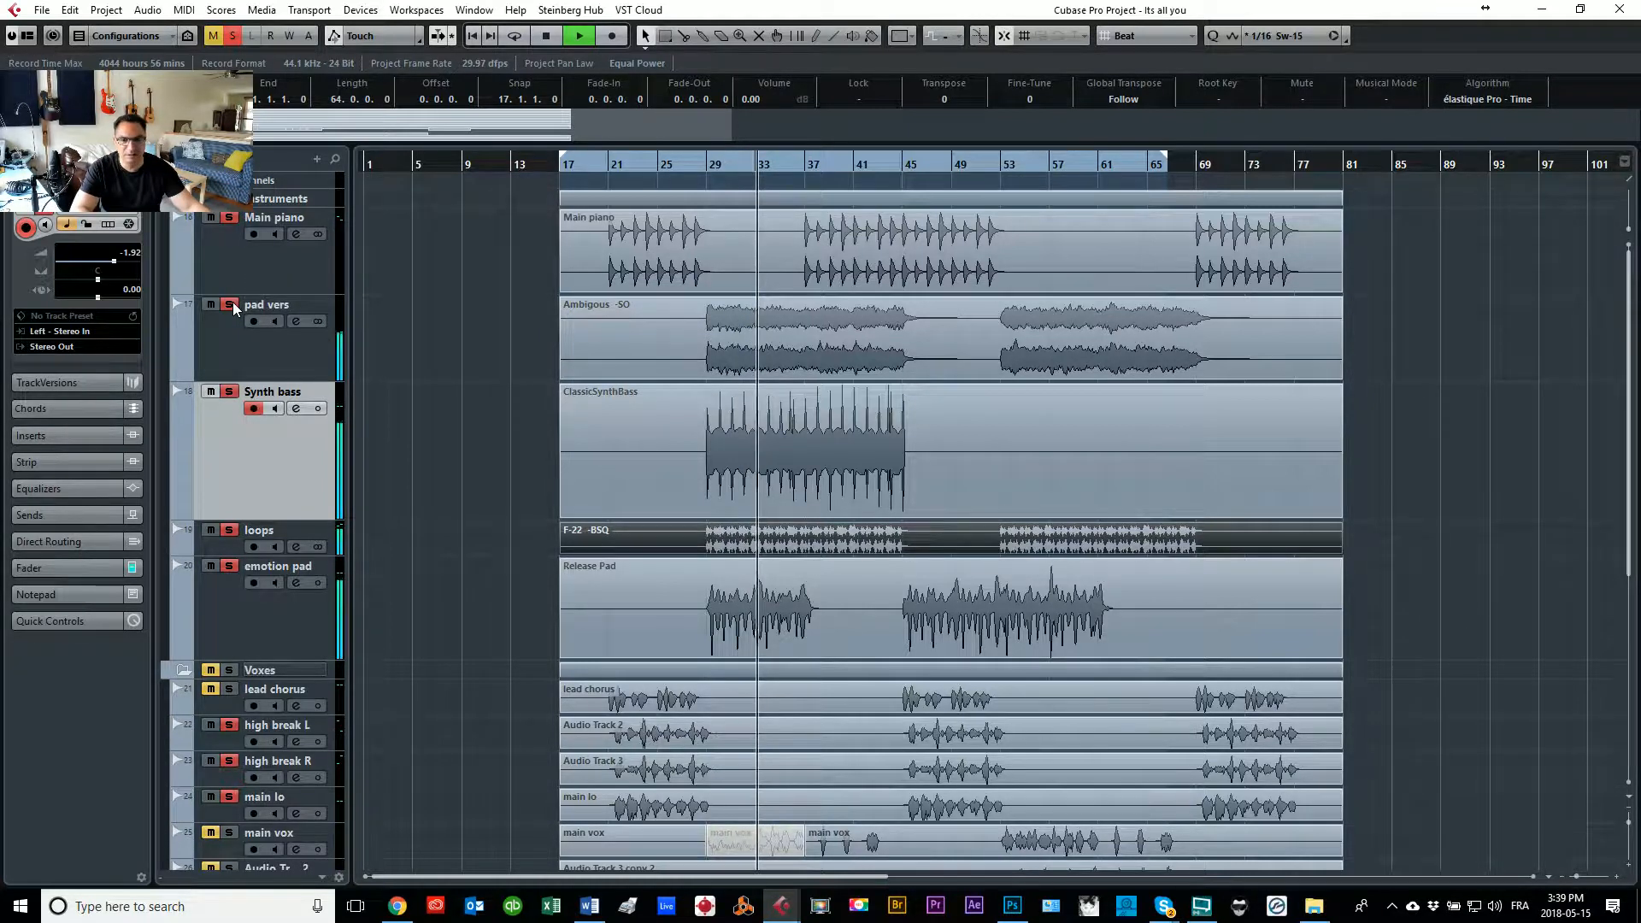
pyautogui.click(239, 345)
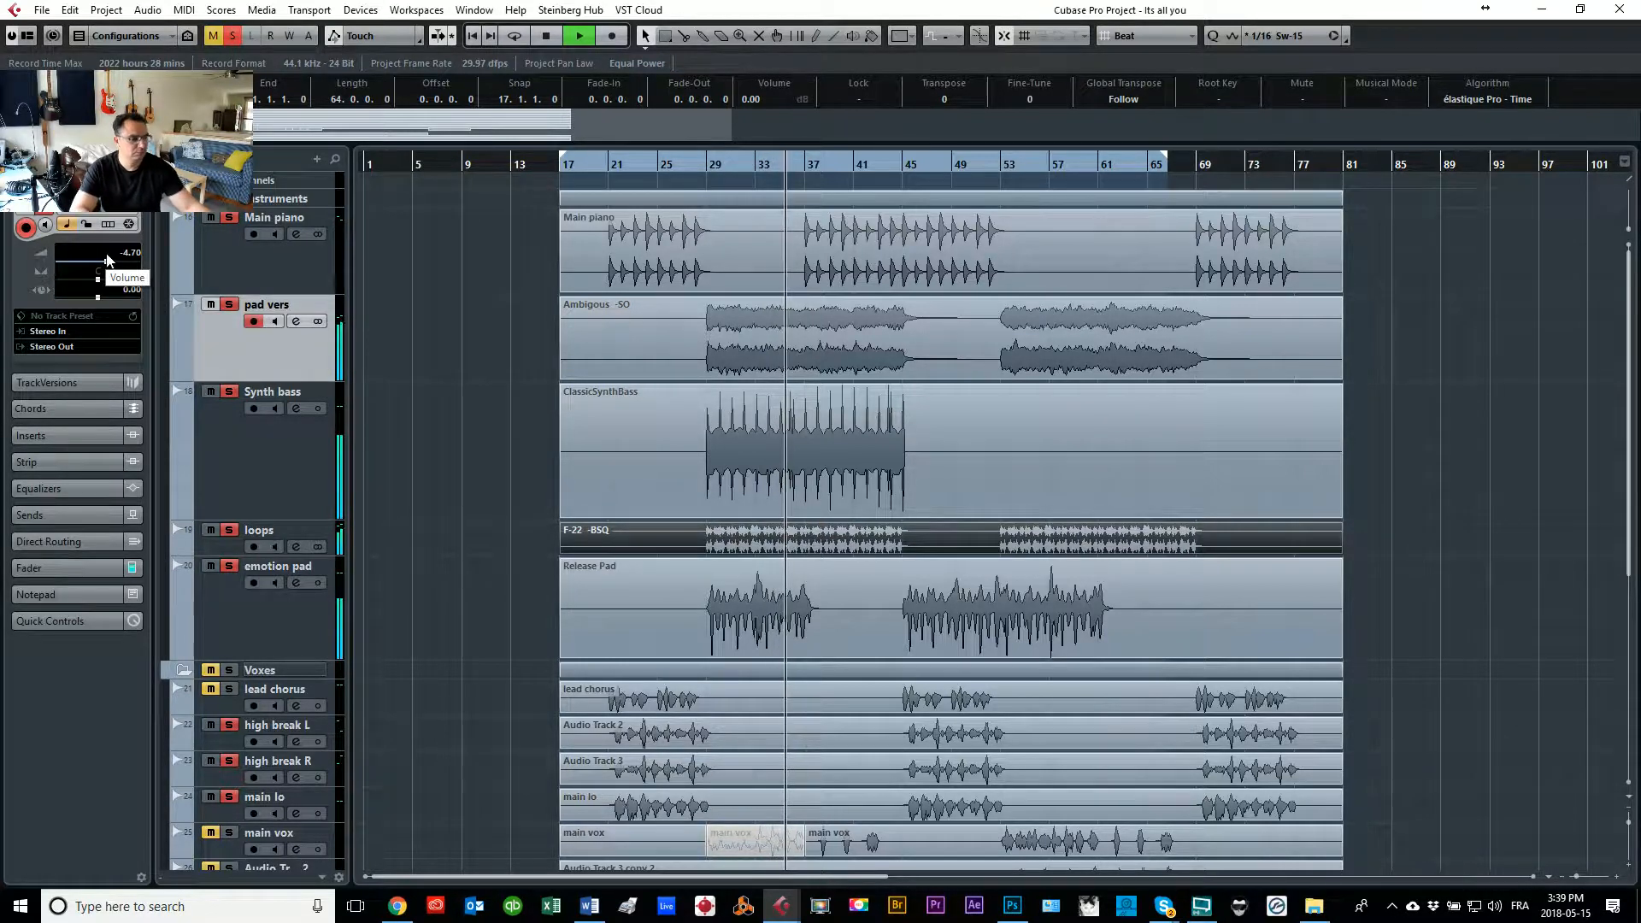
pyautogui.press('space')
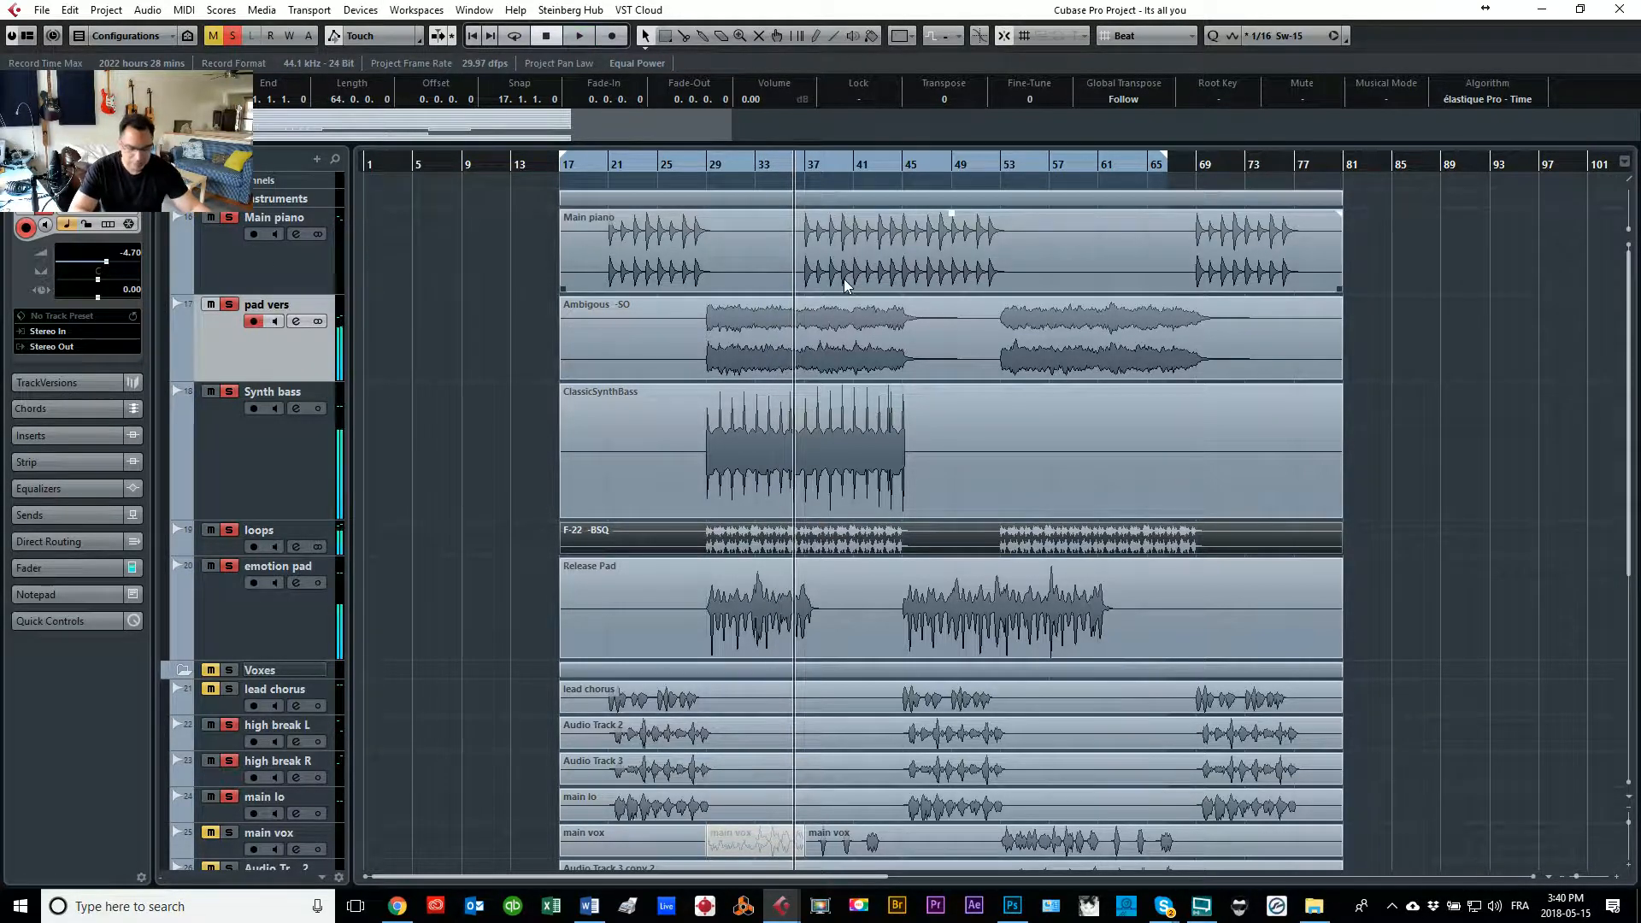
pyautogui.click(846, 285)
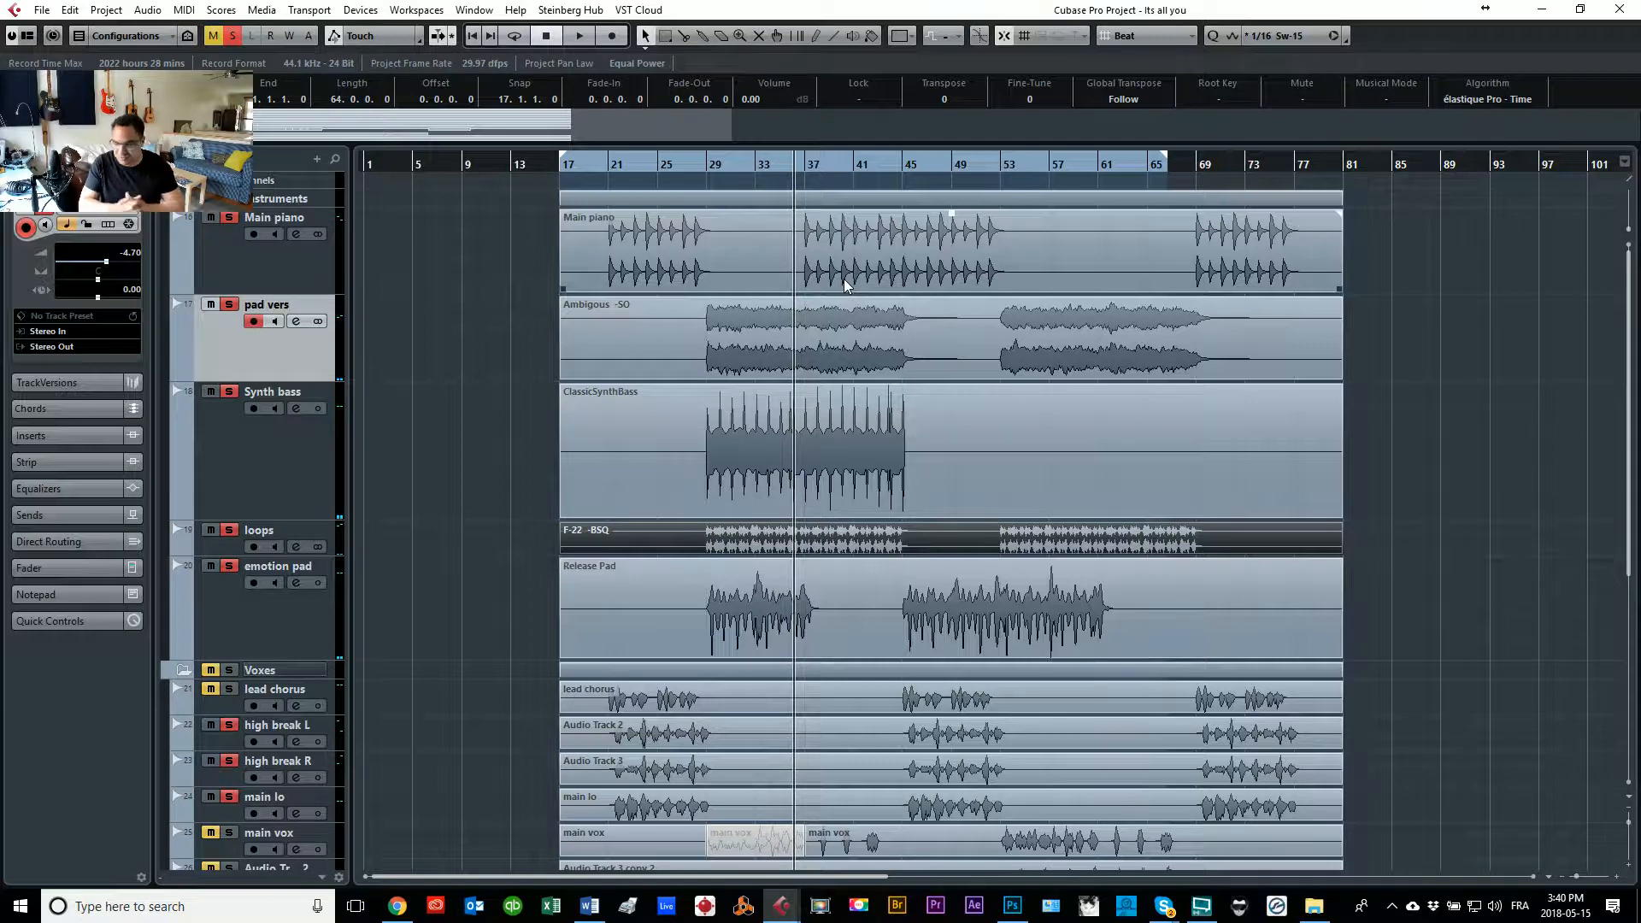
# Step: Play the soloed mix again from about bar 28, and restart playback from about bar 27
pyautogui.click(700, 171)
pyautogui.press('space')
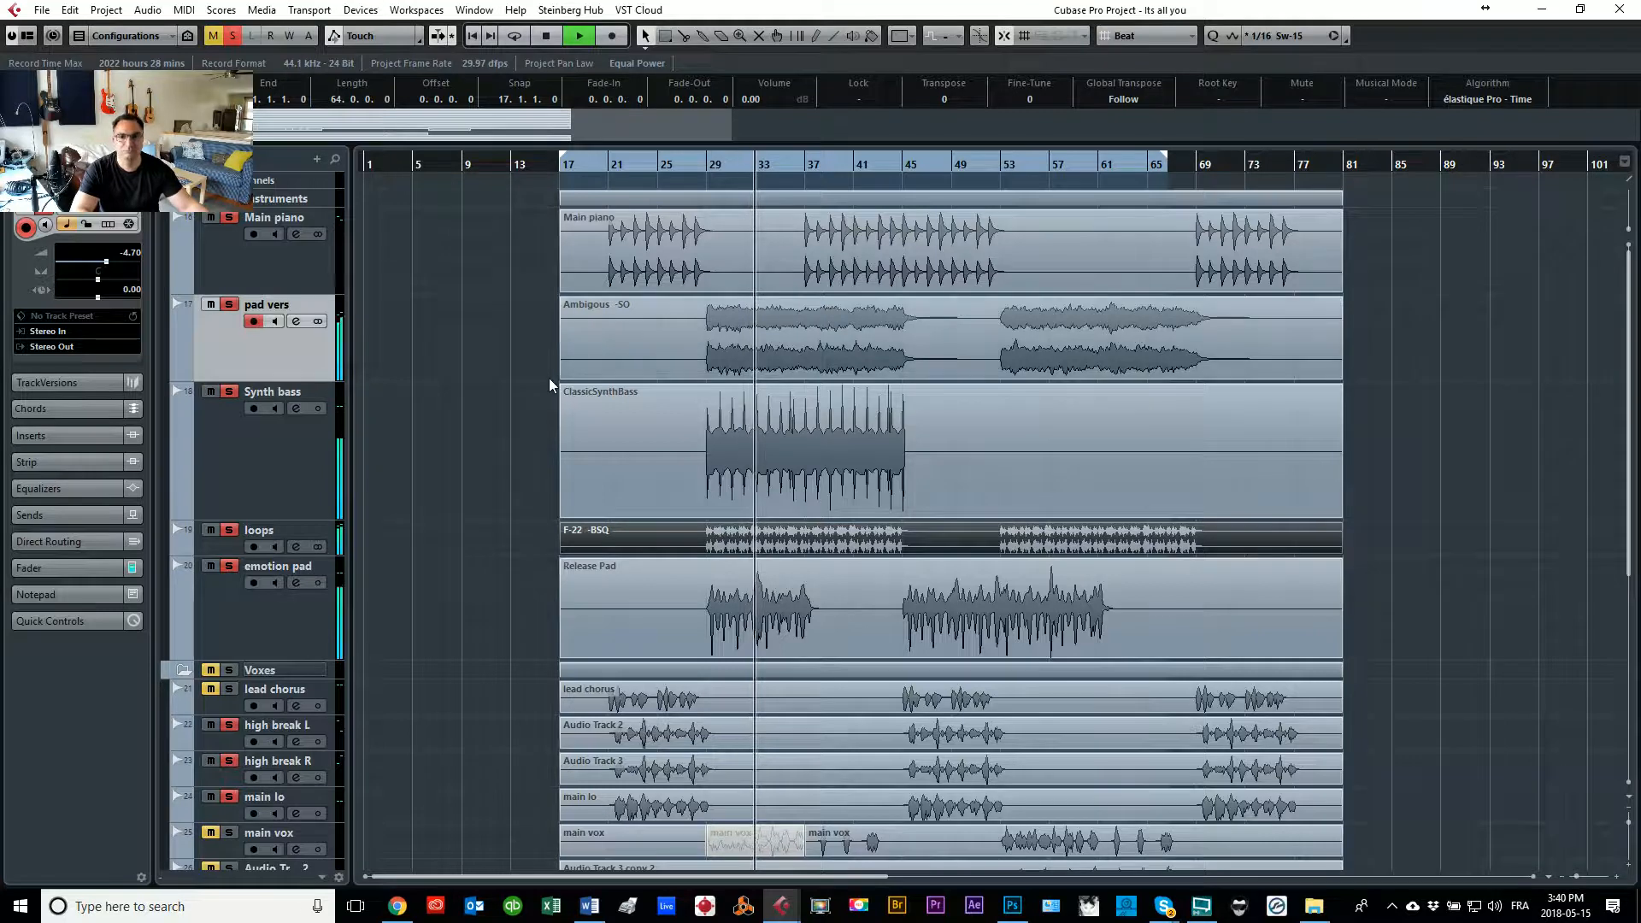
pyautogui.click(684, 173)
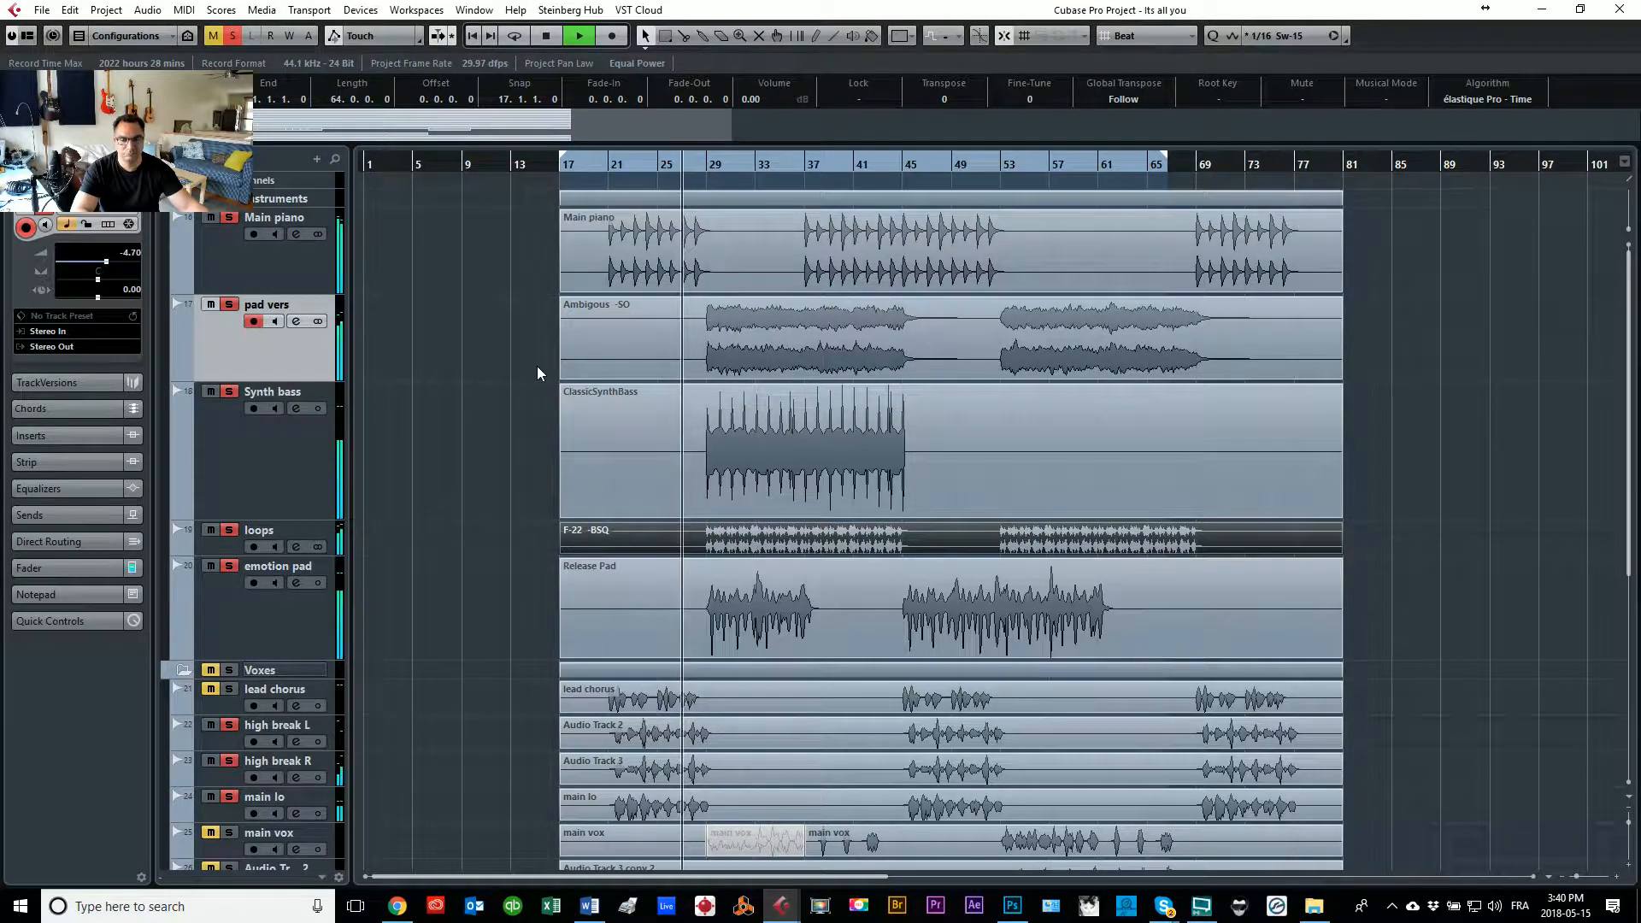
# Step: Assign Color 10 to the audio event on the pad vers track
pyautogui.click(660, 351)
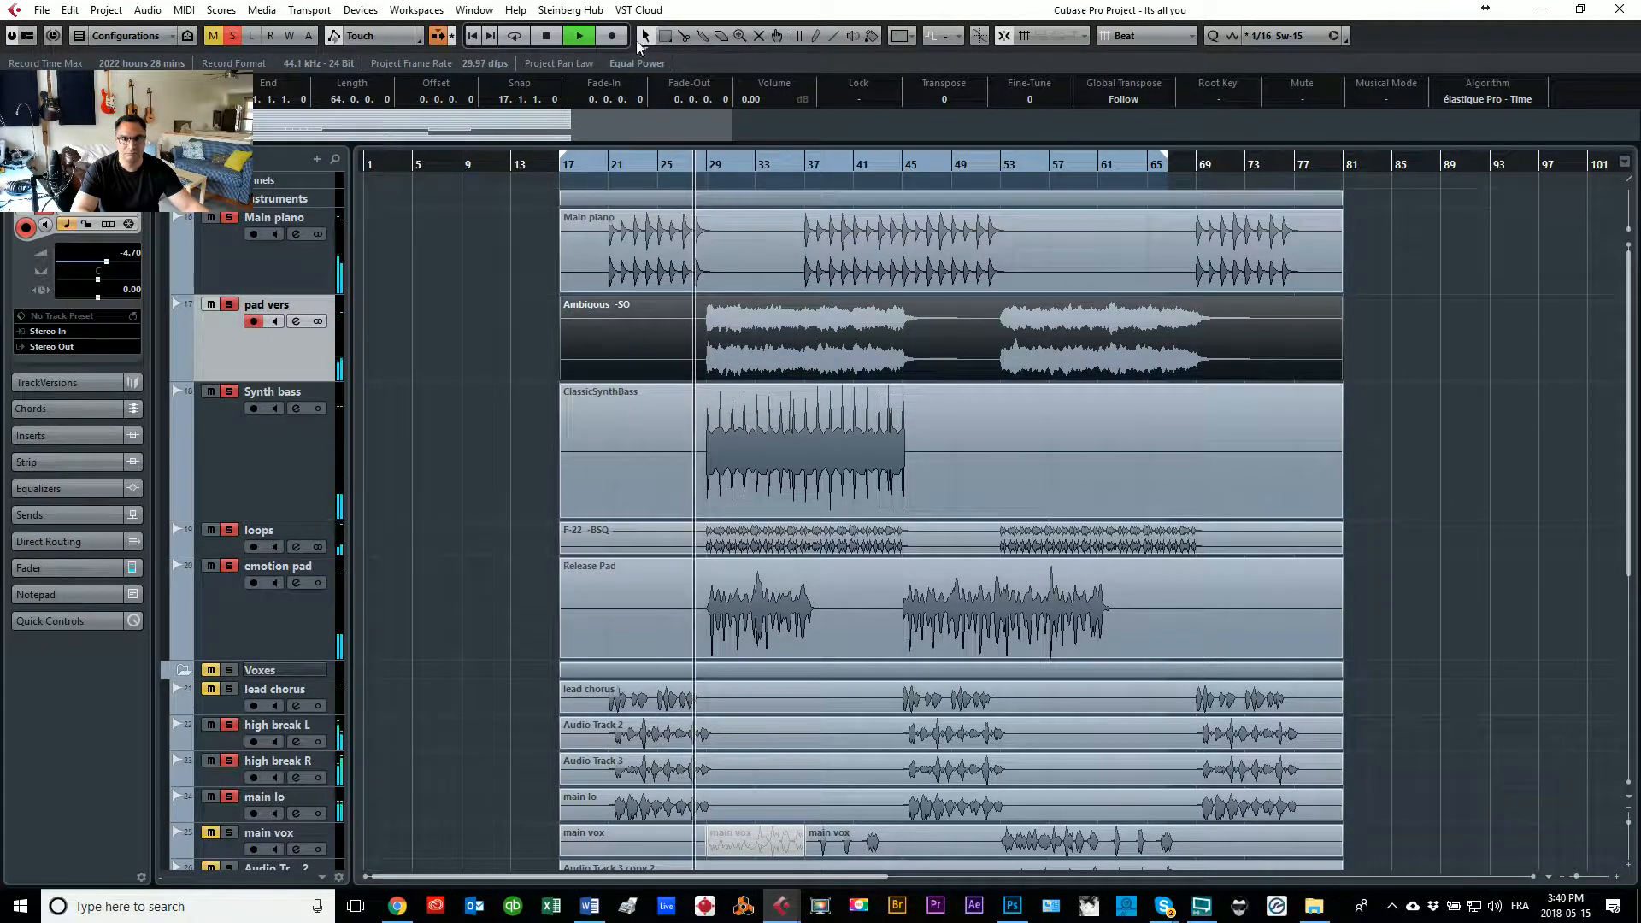
pyautogui.click(916, 38)
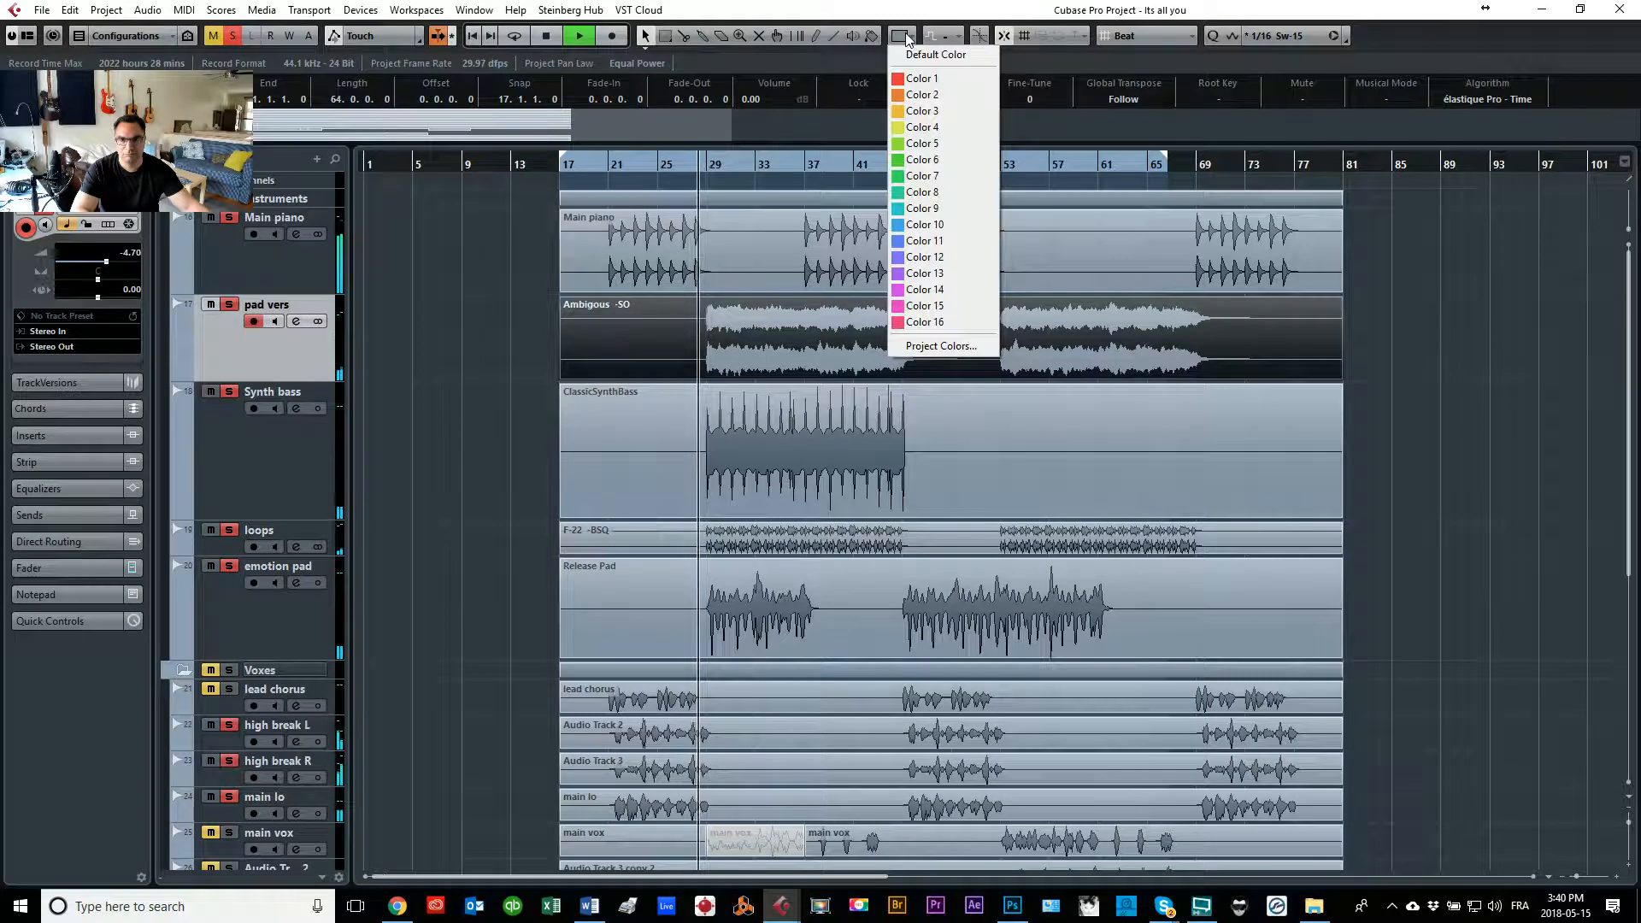
pyautogui.click(912, 229)
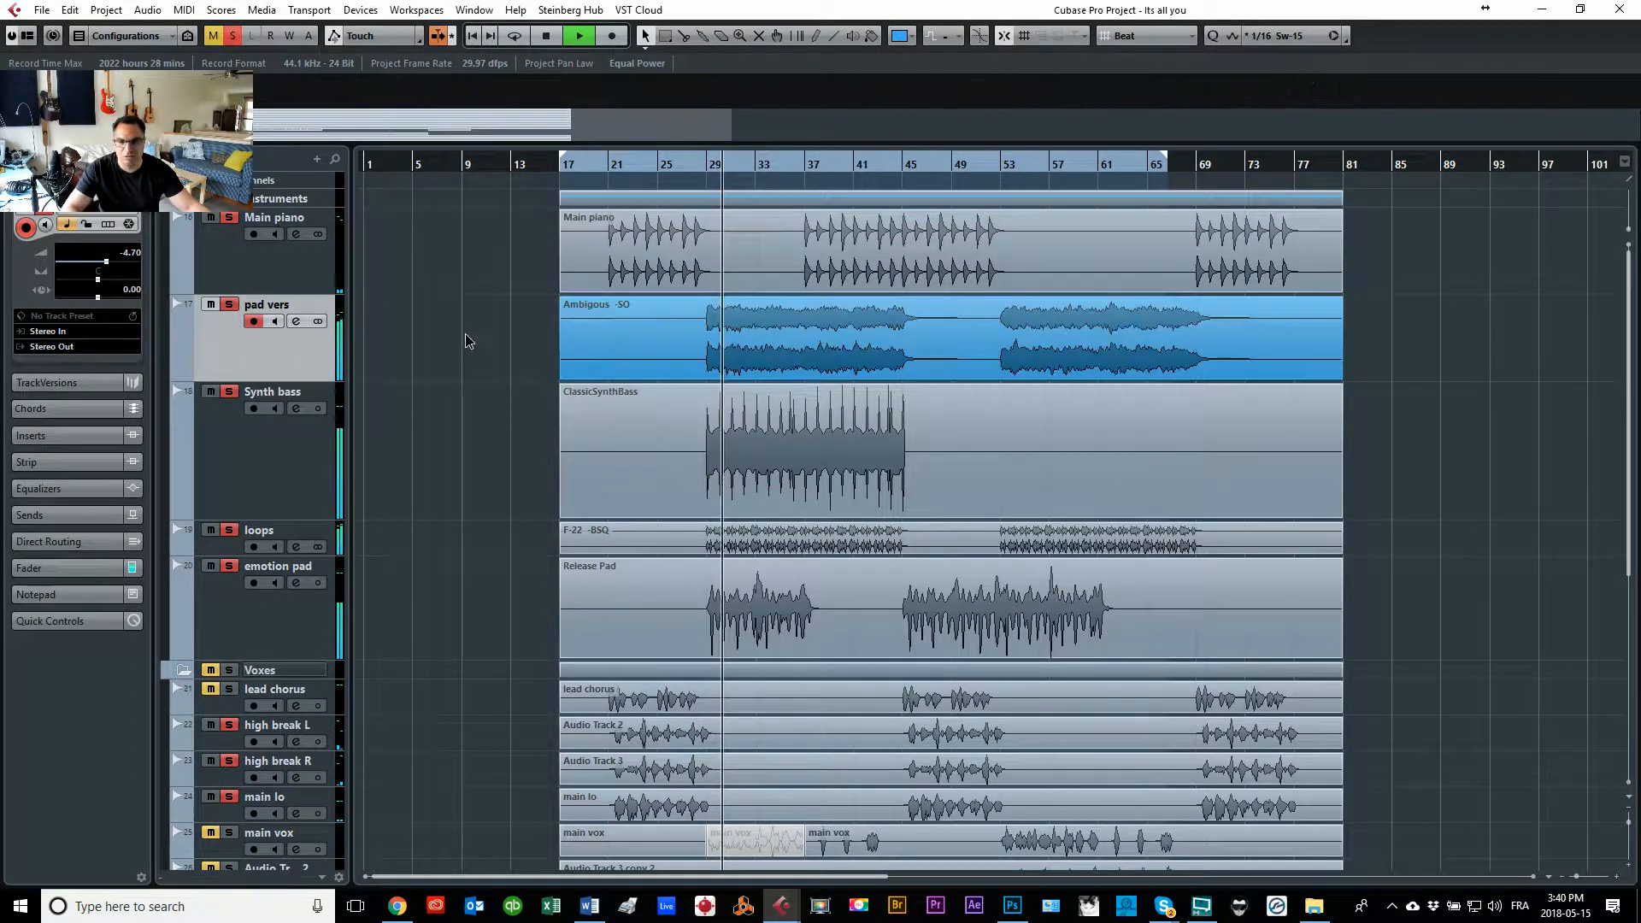
# Step: Convert the pad vers, Synth bass, loops and emotion pad events into audio parts
pyautogui.moveTo(466, 335); pyautogui.dragTo(875, 641)
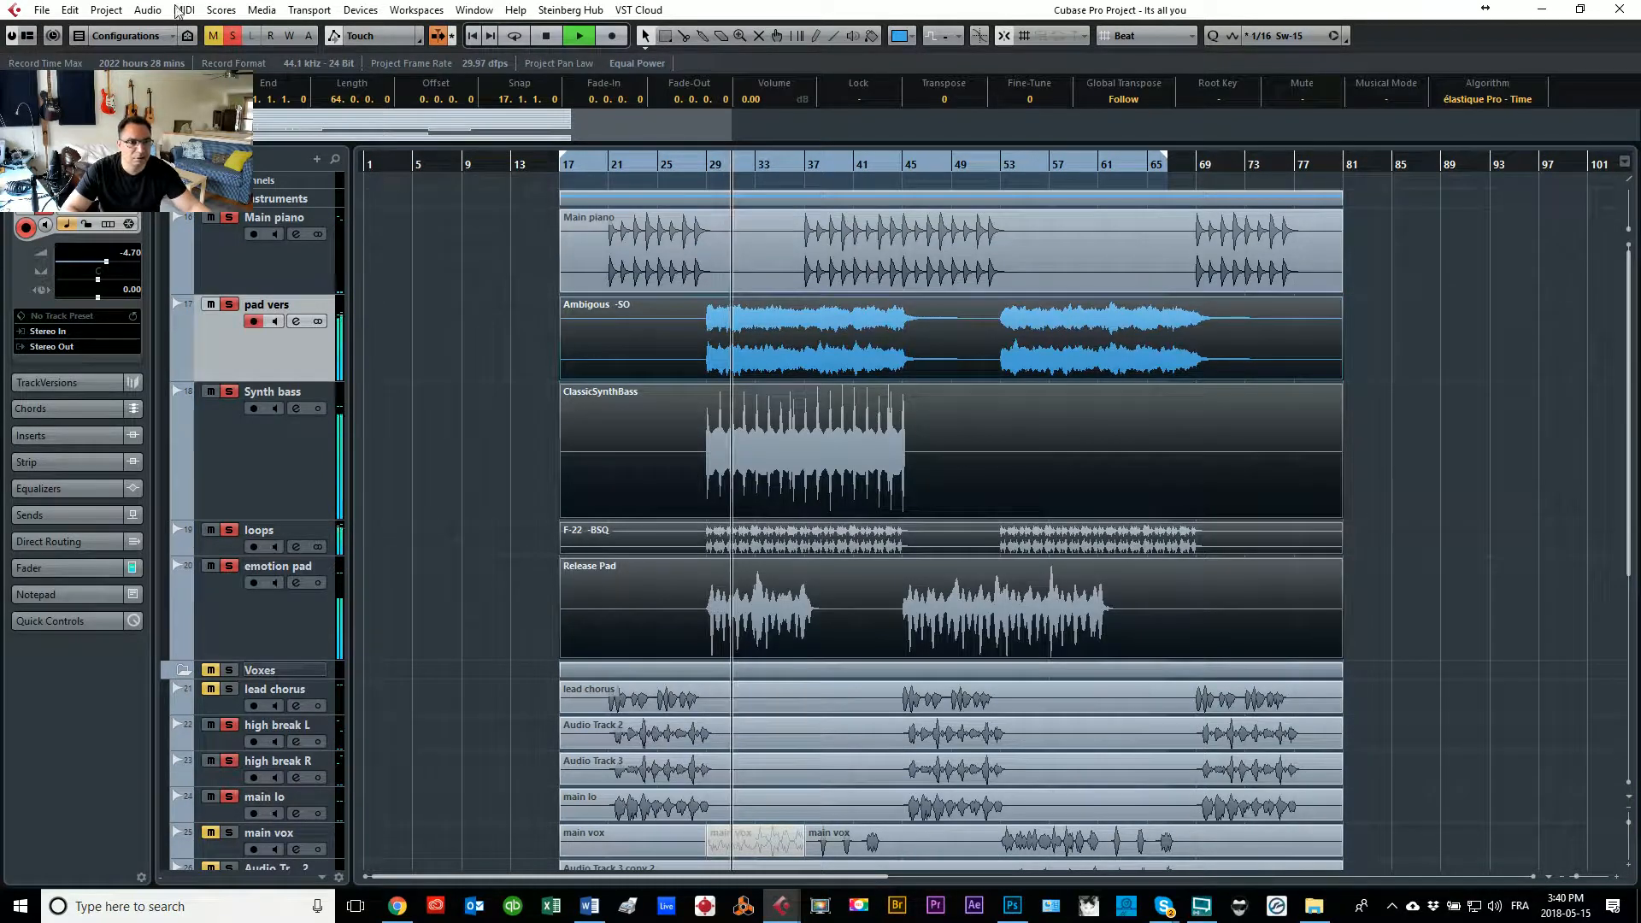
pyautogui.click(145, 10)
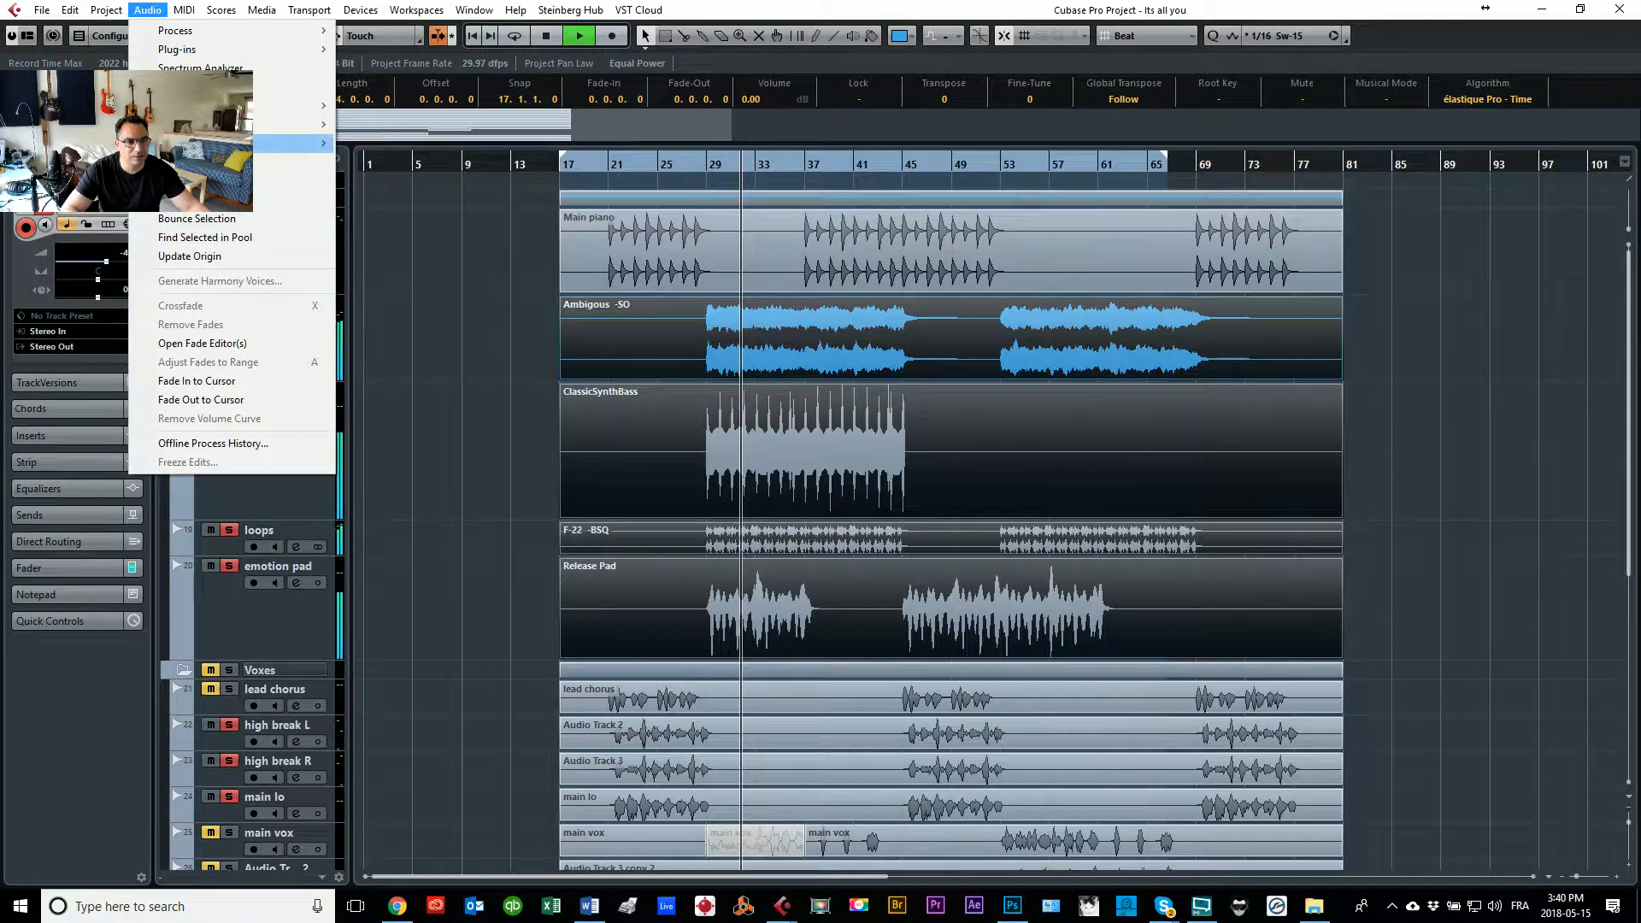
pyautogui.click(214, 163)
pyautogui.click(532, 479)
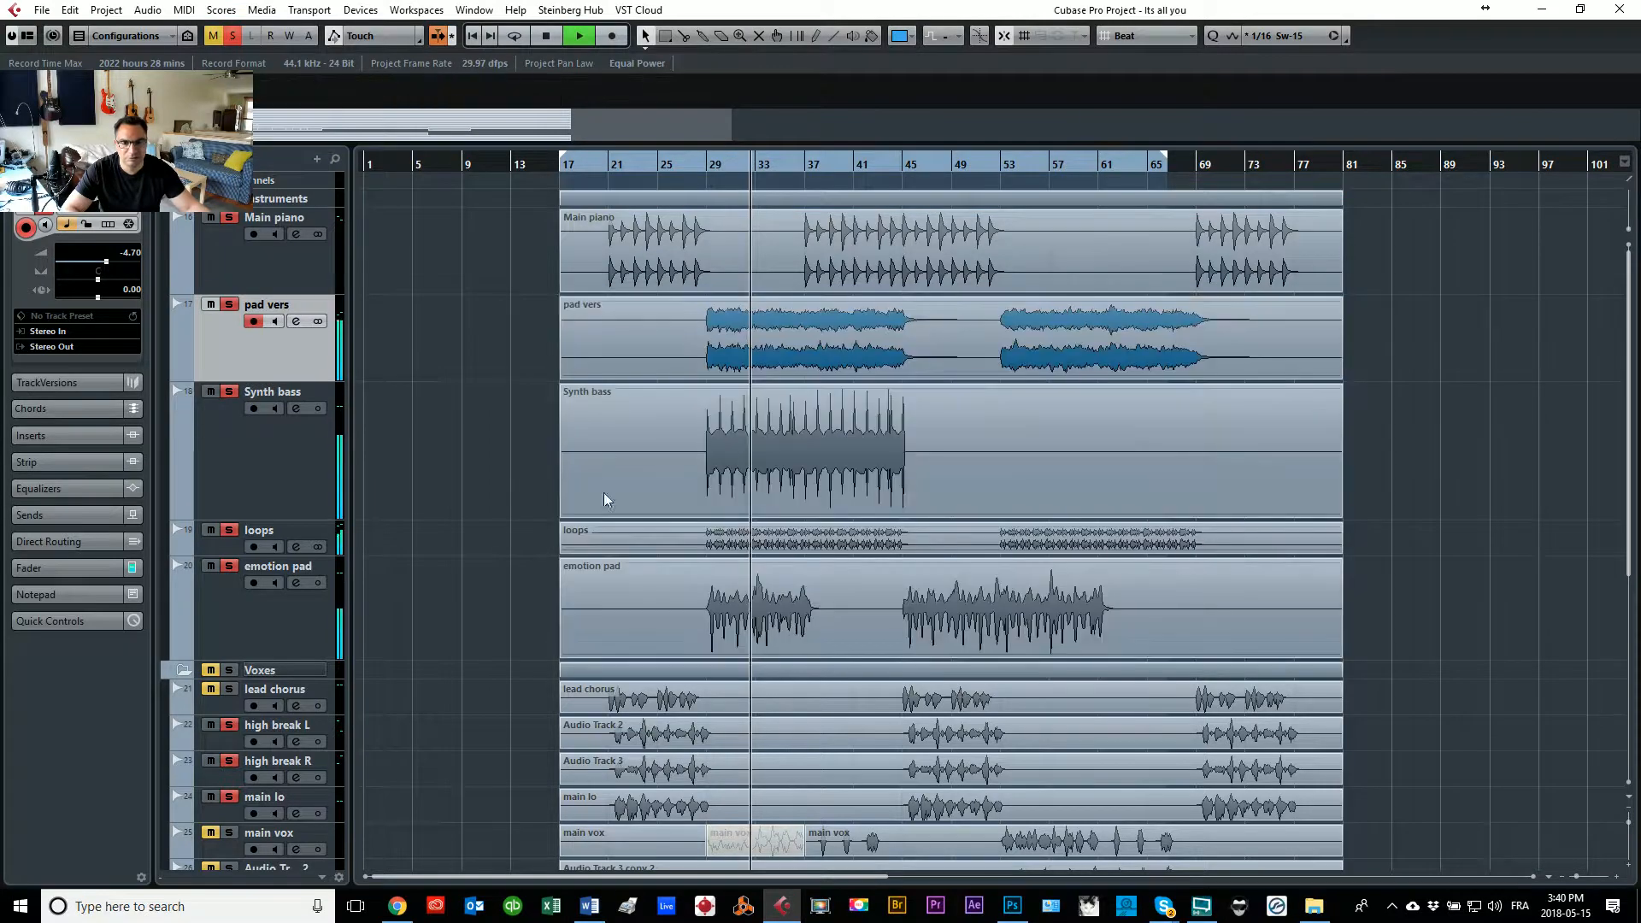
# Step: Open the pad vers part for editing, split its audio just before bar 29, and delete the silent section before the split
pyautogui.click(717, 494)
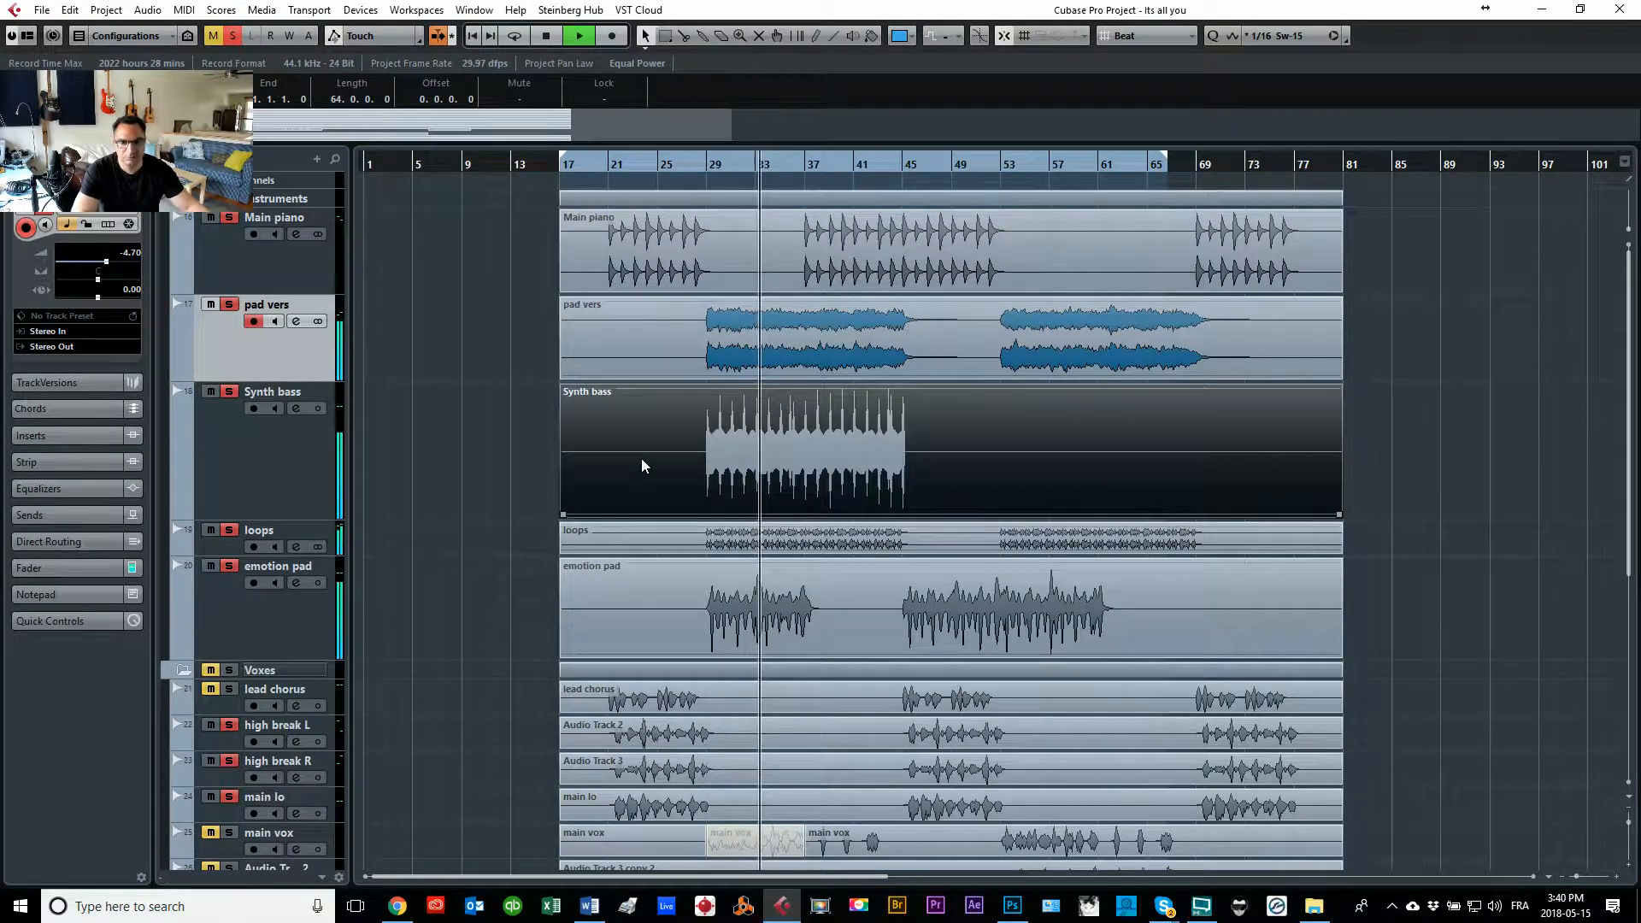
pyautogui.click(644, 359)
pyautogui.doubleClick(644, 359)
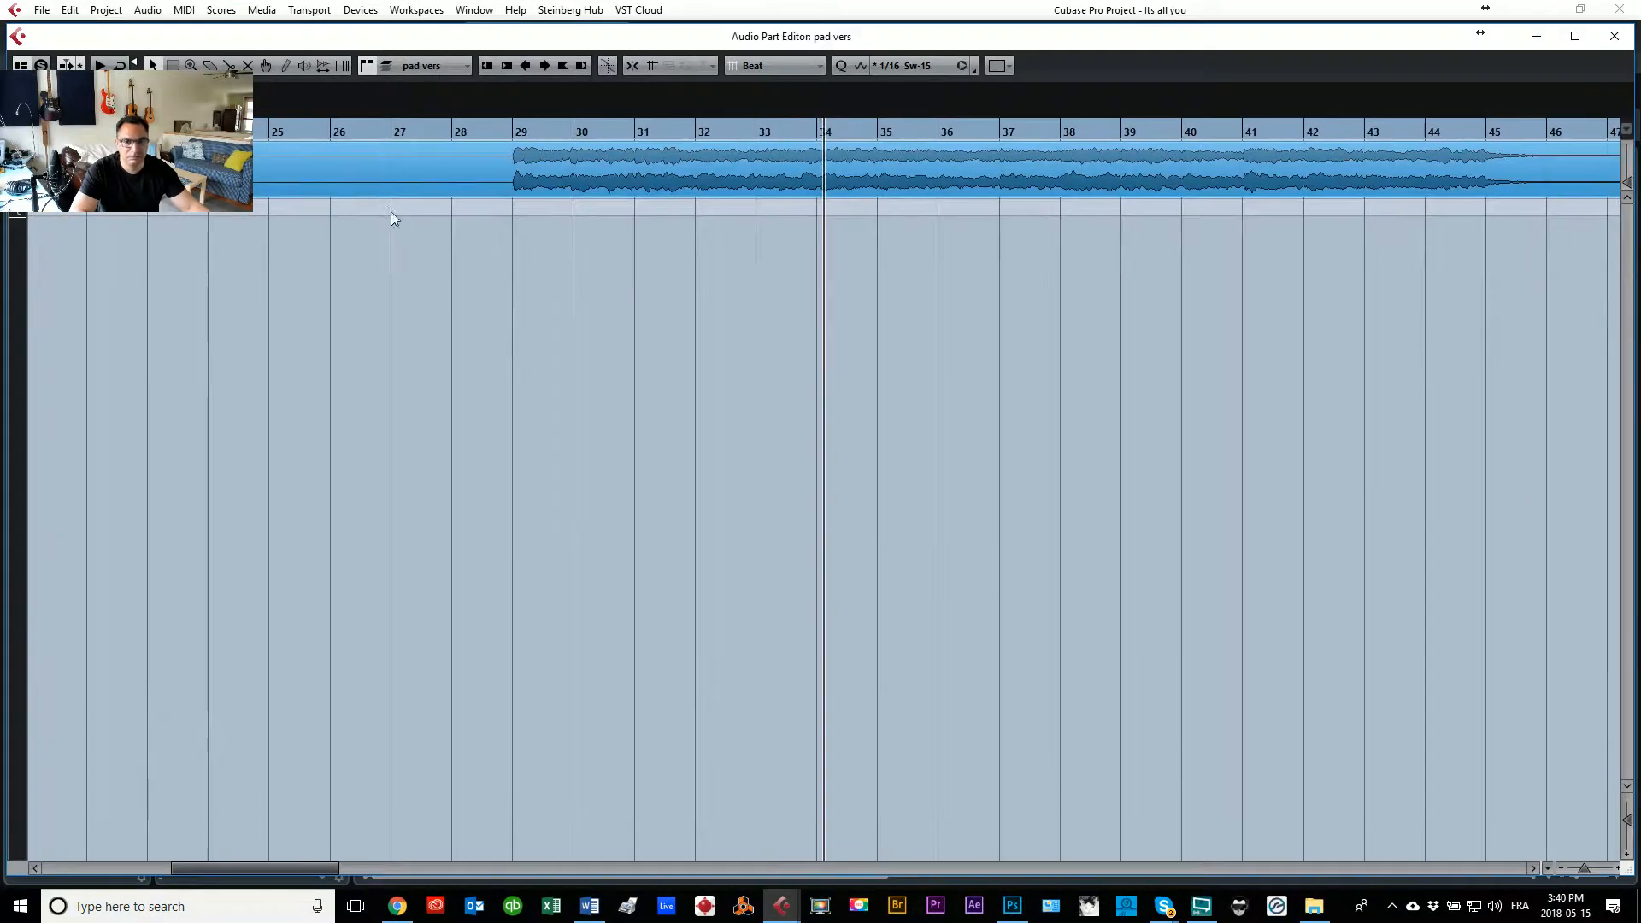
pyautogui.rightClick(415, 248)
pyautogui.click(497, 248)
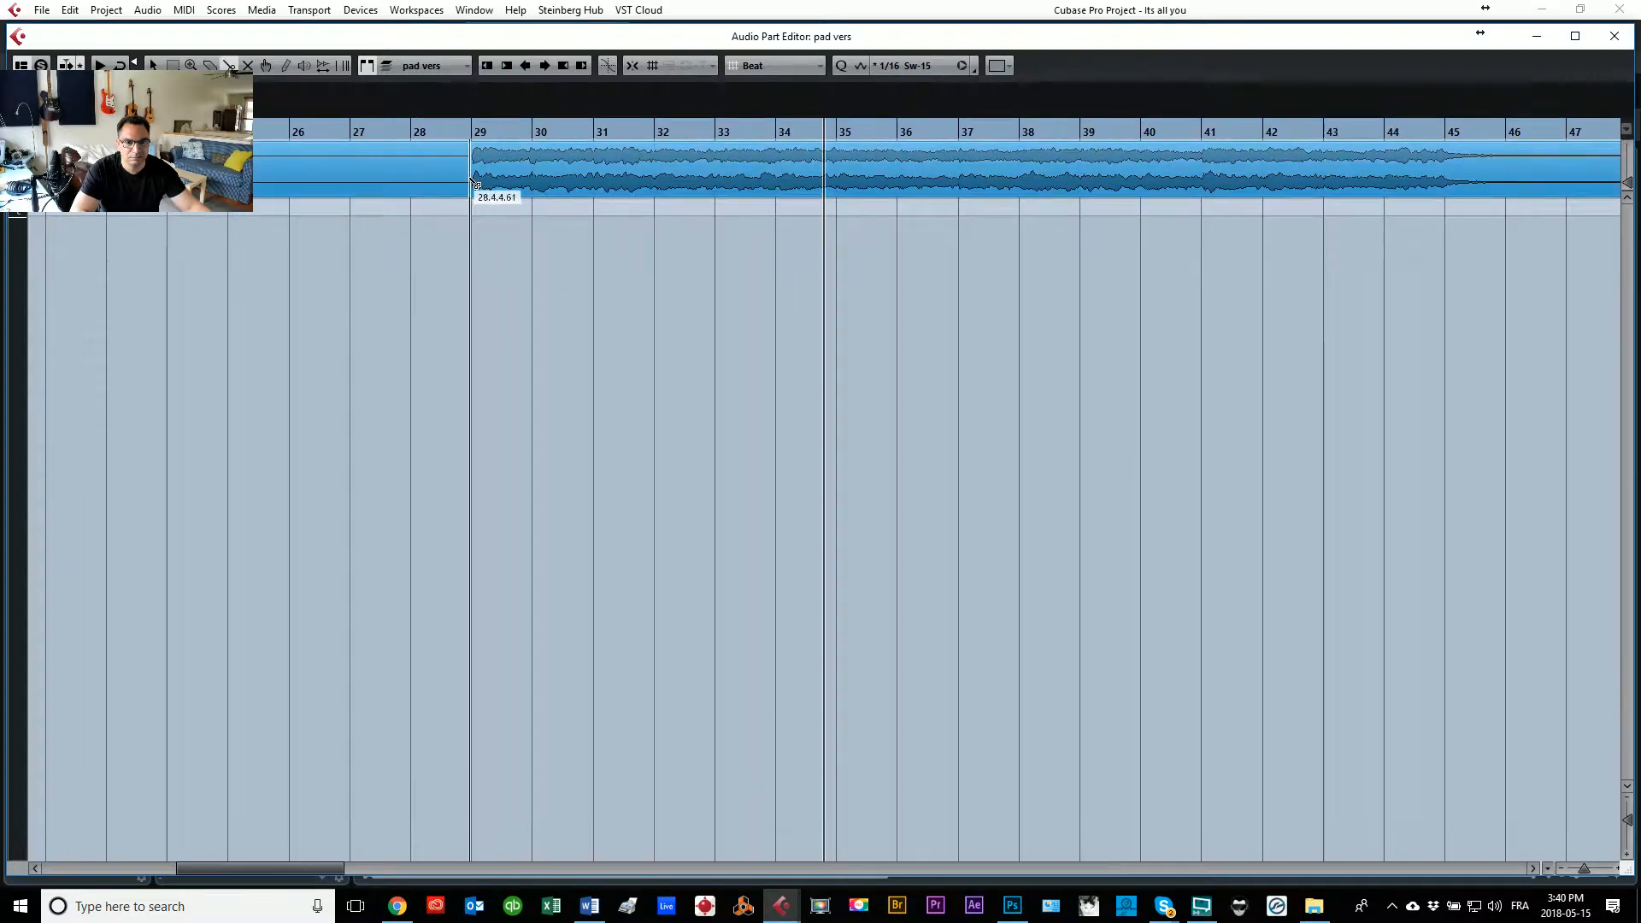
pyautogui.rightClick(421, 209)
pyautogui.click(419, 210)
pyautogui.click(393, 179)
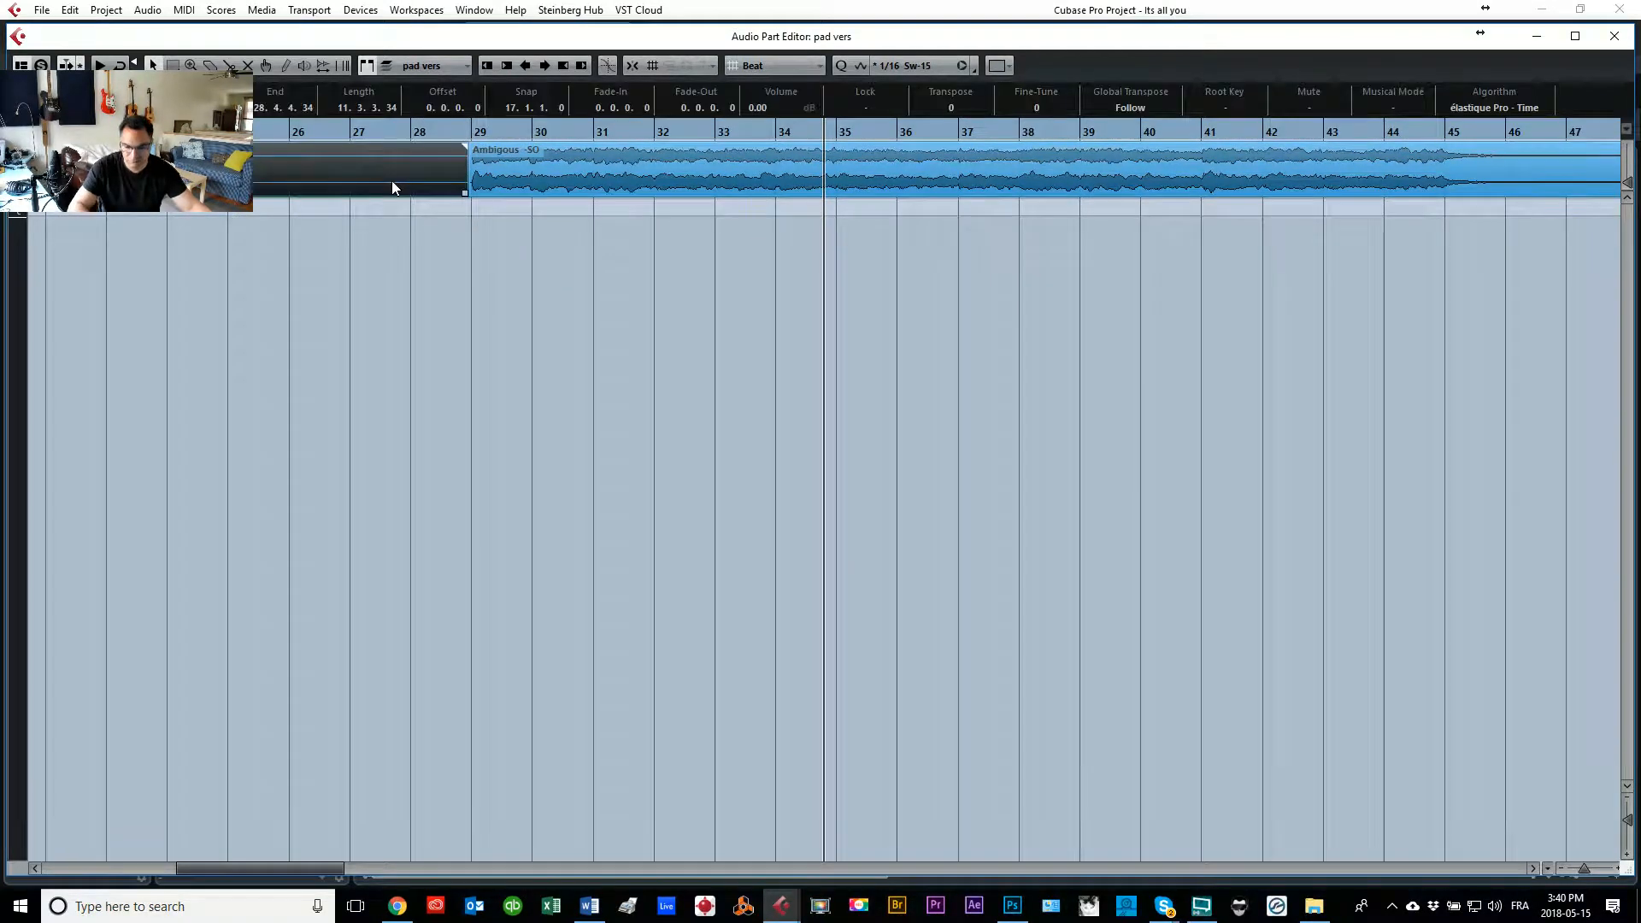
pyautogui.press('Delete')
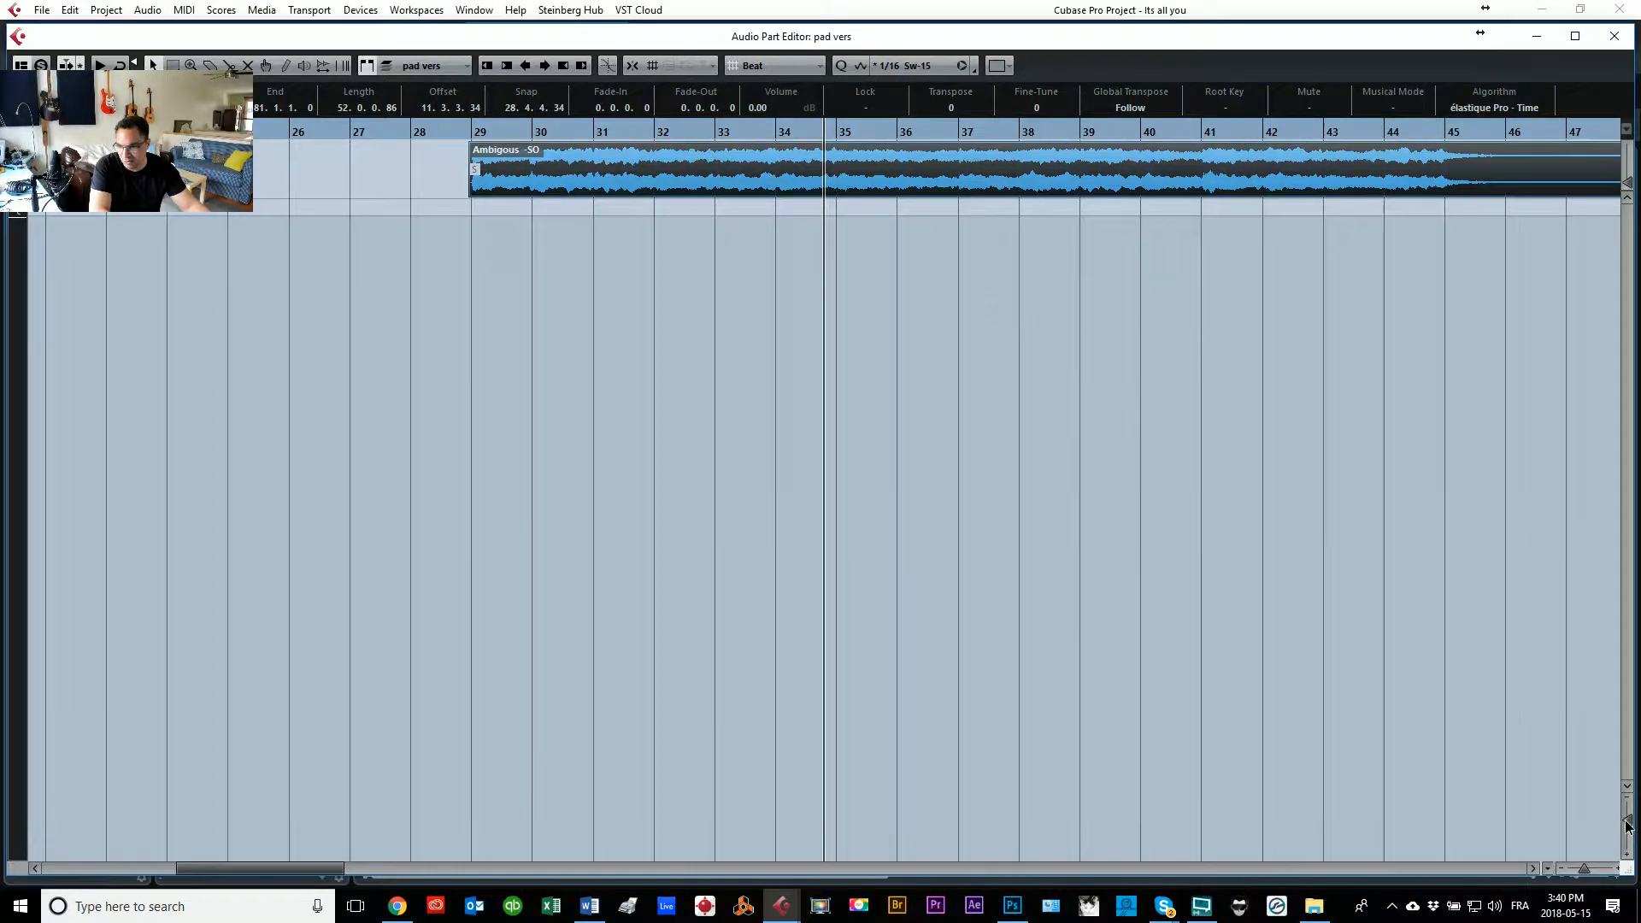
# Step: Trim the end of the remaining pad vers audio to about bar 75 and add a fade-out about 3.3 bars long
pyautogui.moveTo(1627, 825); pyautogui.dragTo(1629, 847)
pyautogui.click(466, 134)
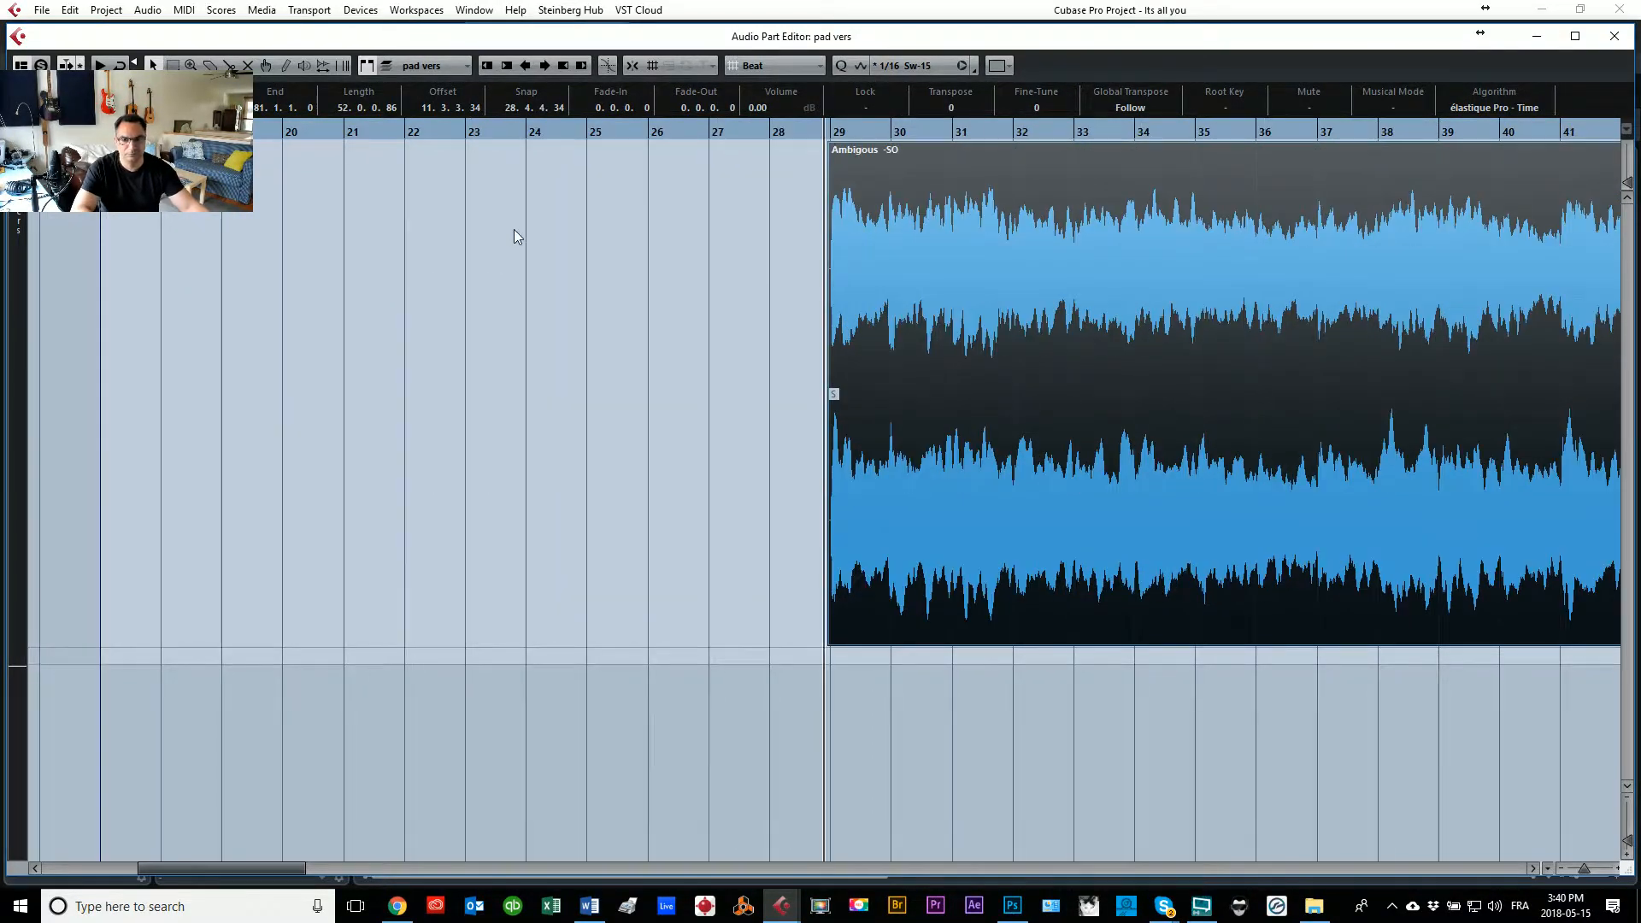
pyautogui.press('space')
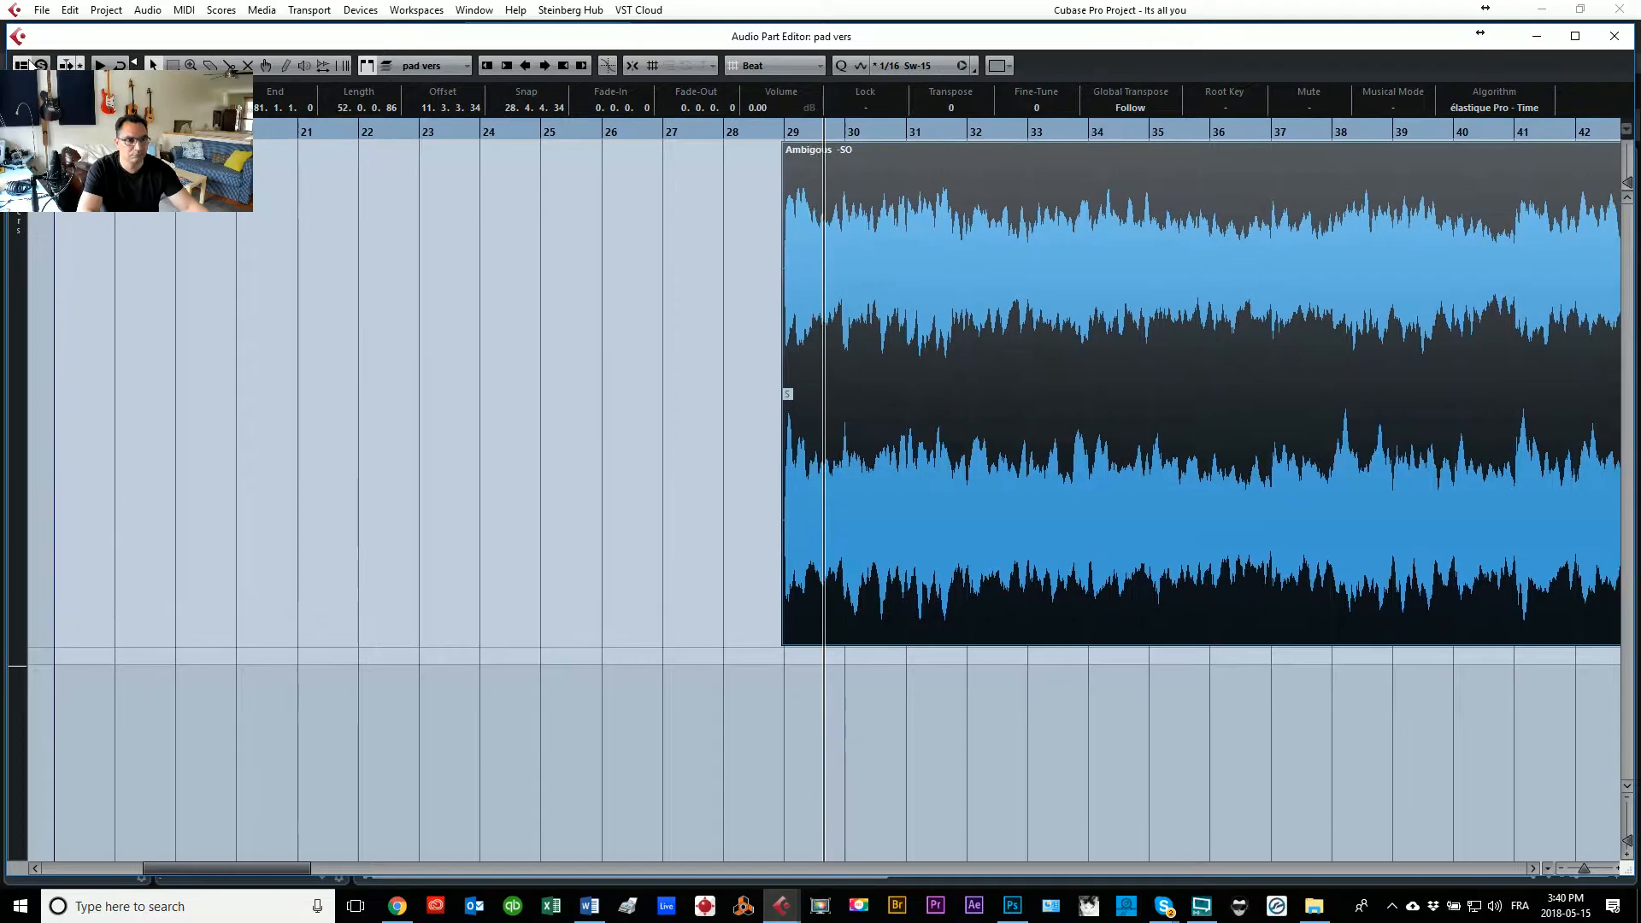
pyautogui.press('g')
pyautogui.press('g')
pyautogui.press('g')
pyautogui.press('g')
pyautogui.press('g')
pyautogui.press('g')
pyautogui.press('g')
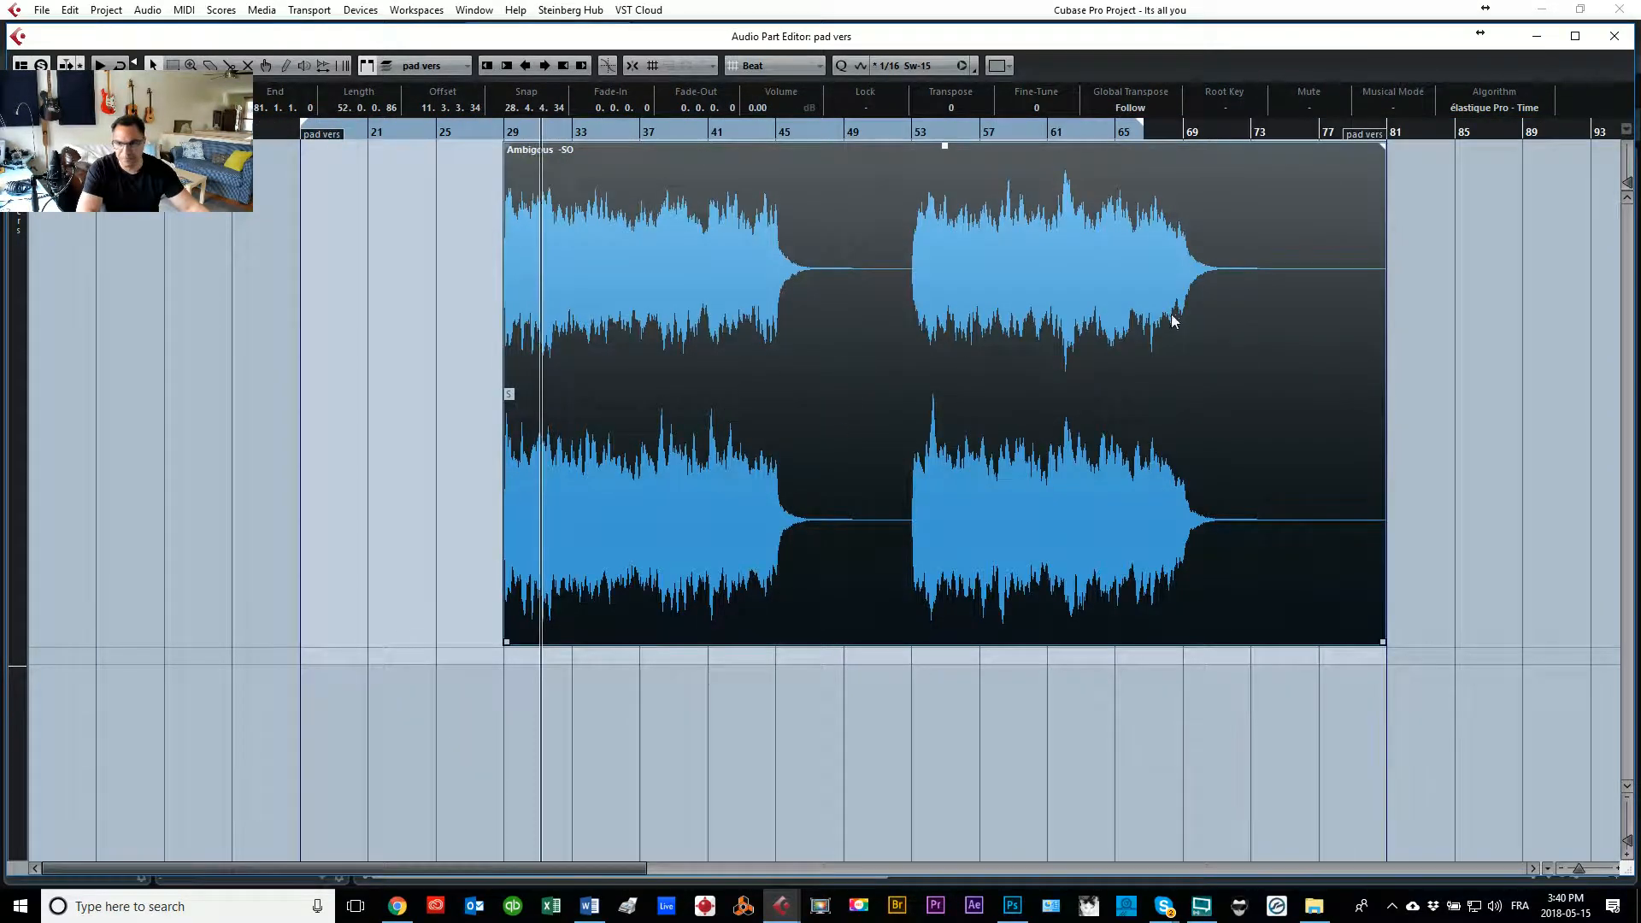
pyautogui.moveTo(1380, 641); pyautogui.dragTo(1278, 616)
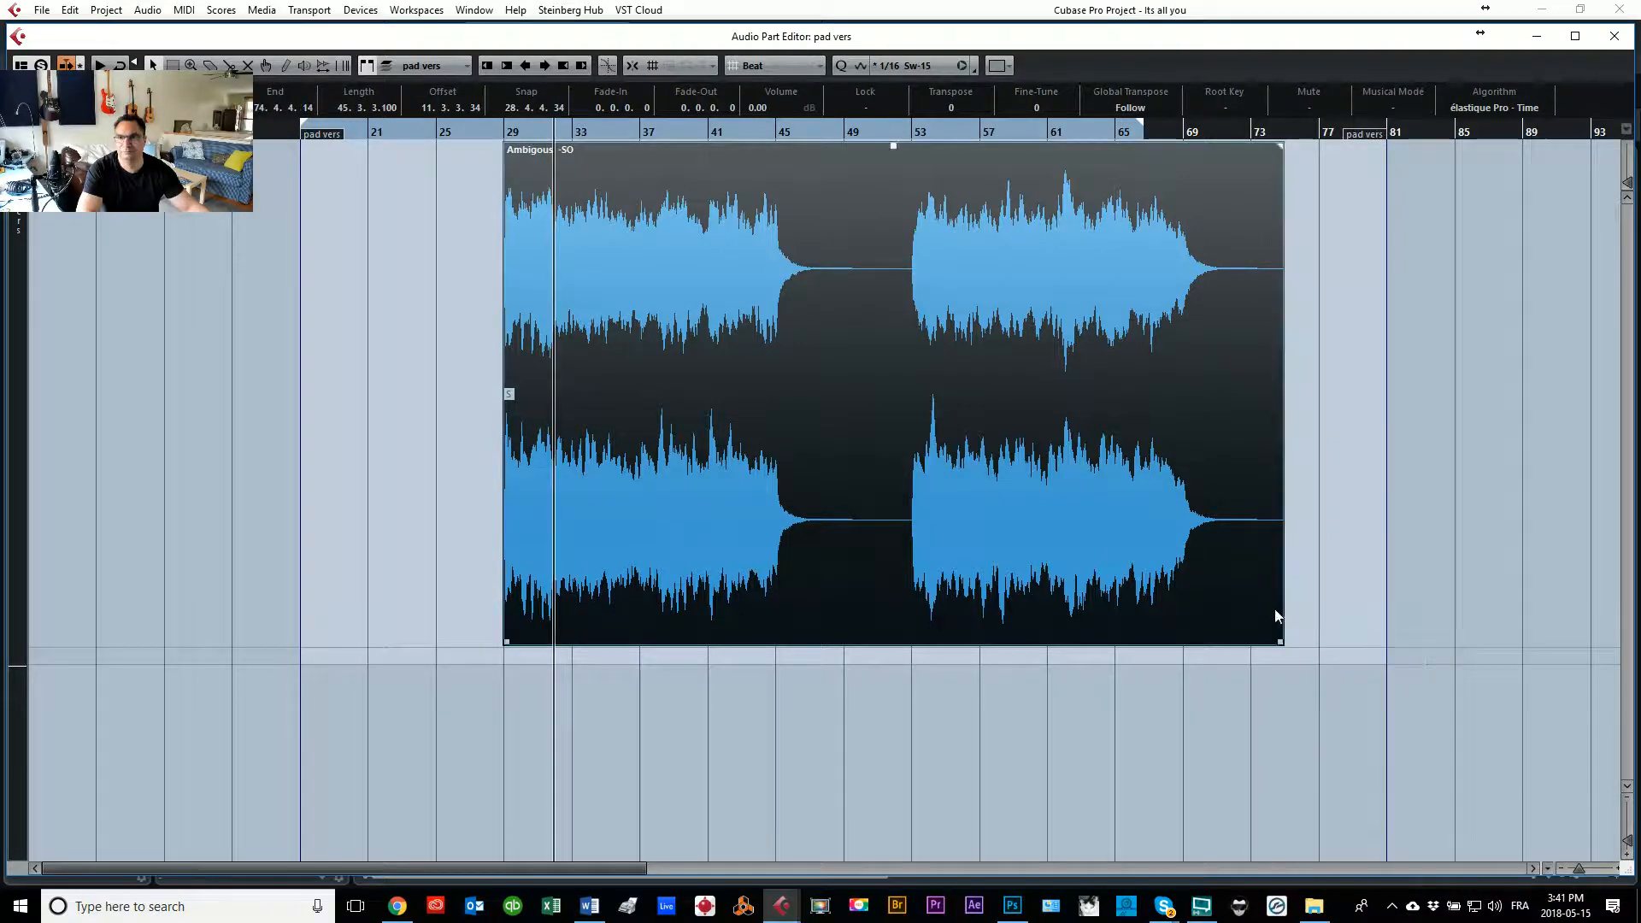
pyautogui.moveTo(1254, 149); pyautogui.dragTo(1220, 147)
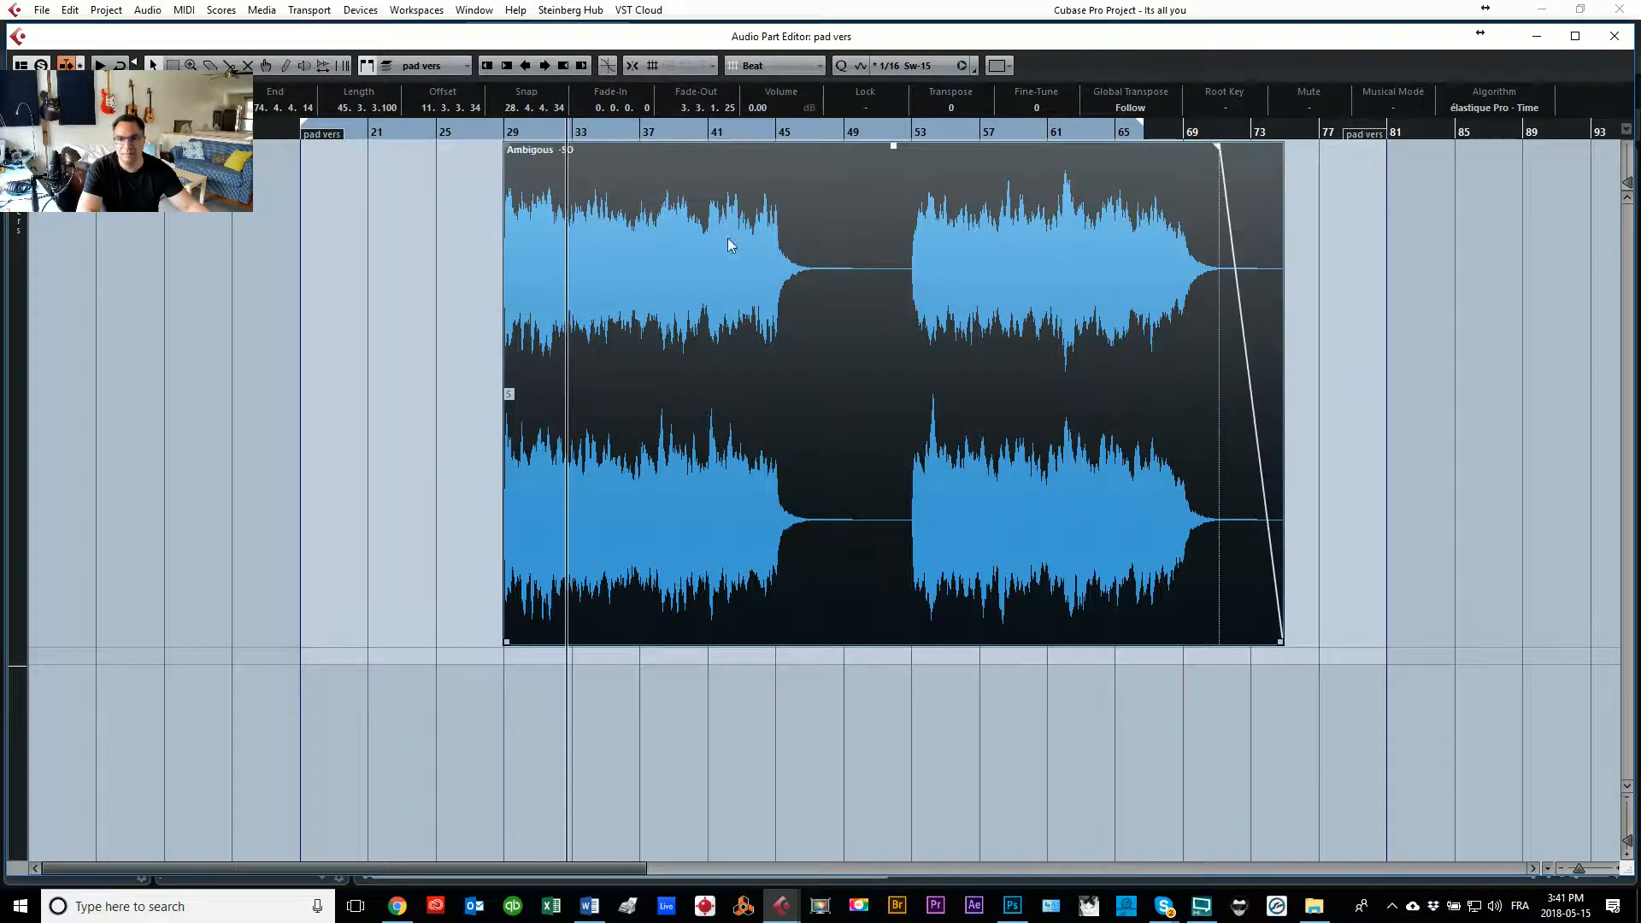
# Step: Split the pad vers audio just before bar 53, trim the first piece's end to 49.3.3.97, and add a fade-out about two bars long
pyautogui.rightClick(813, 343)
pyautogui.click(906, 340)
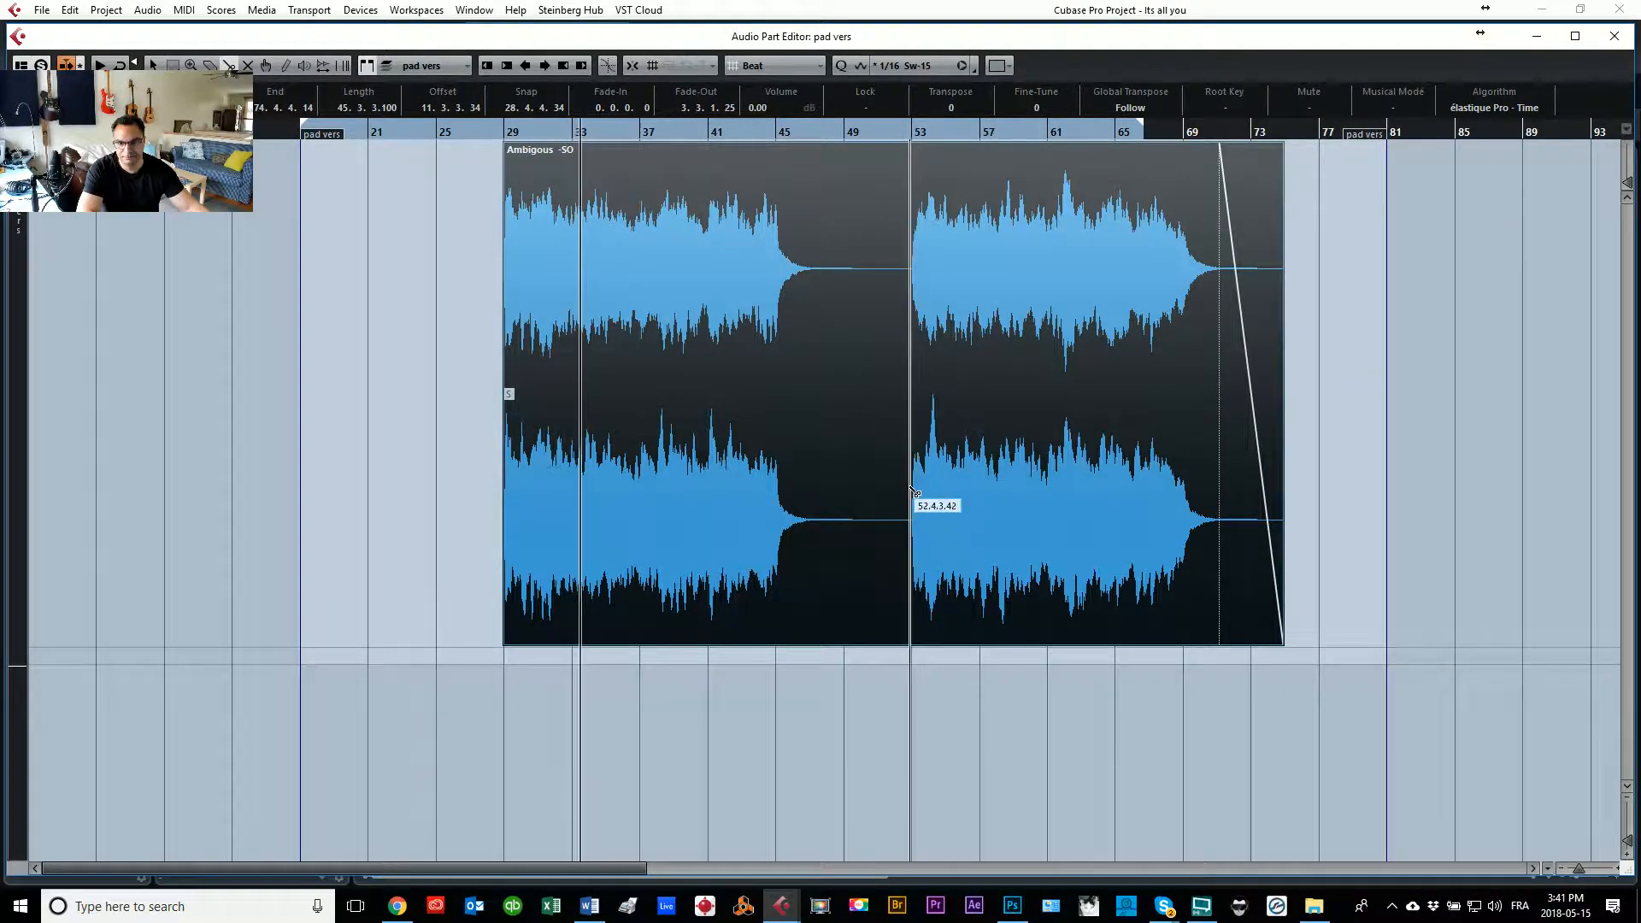
pyautogui.click(915, 519)
pyautogui.rightClick(863, 492)
pyautogui.click(864, 492)
pyautogui.moveTo(904, 643); pyautogui.dragTo(853, 641)
pyautogui.moveTo(850, 147); pyautogui.dragTo(814, 147)
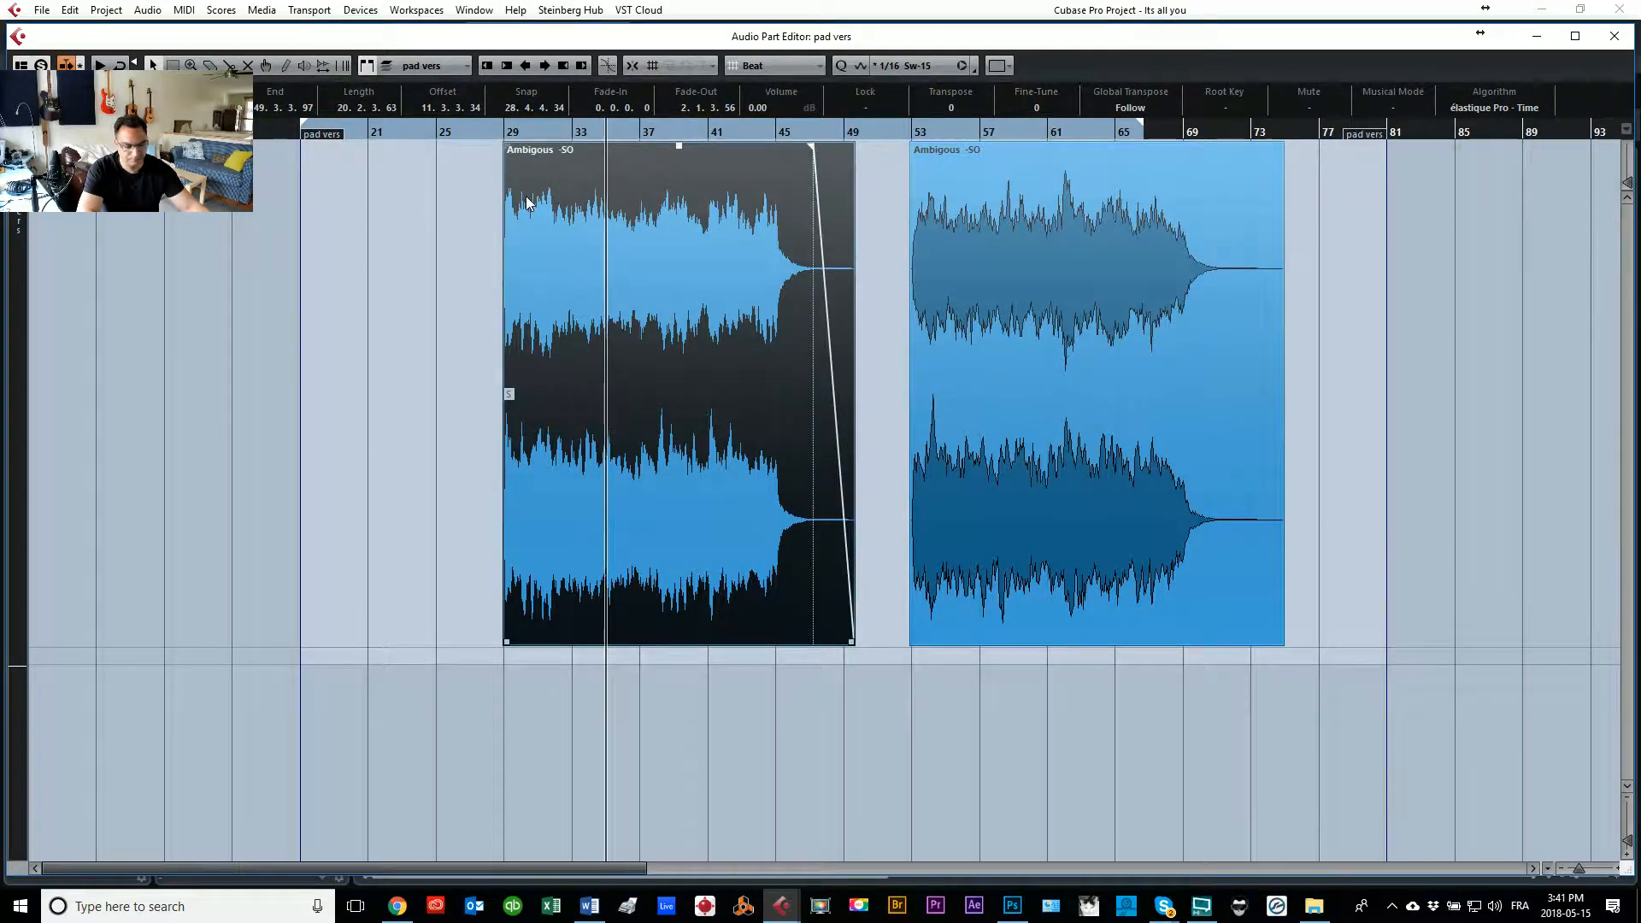
# Step: Apply a convex curve to the first pad vers event's fade-out and close the part editor
pyautogui.doubleClick(840, 234)
pyautogui.click(405, 348)
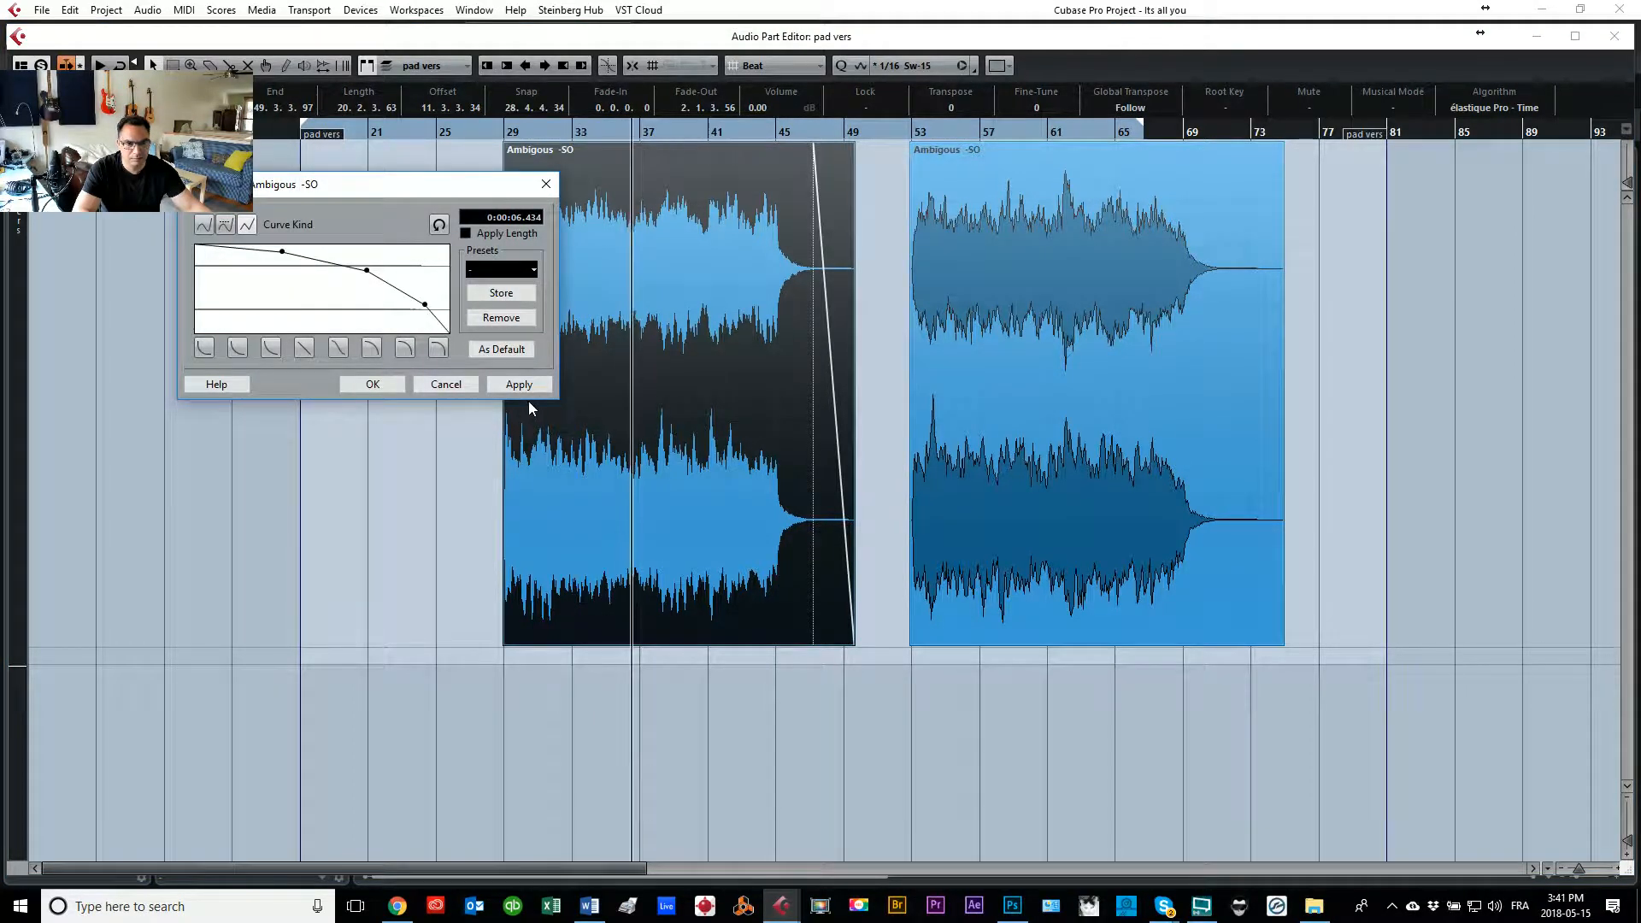
pyautogui.click(519, 384)
pyautogui.click(359, 385)
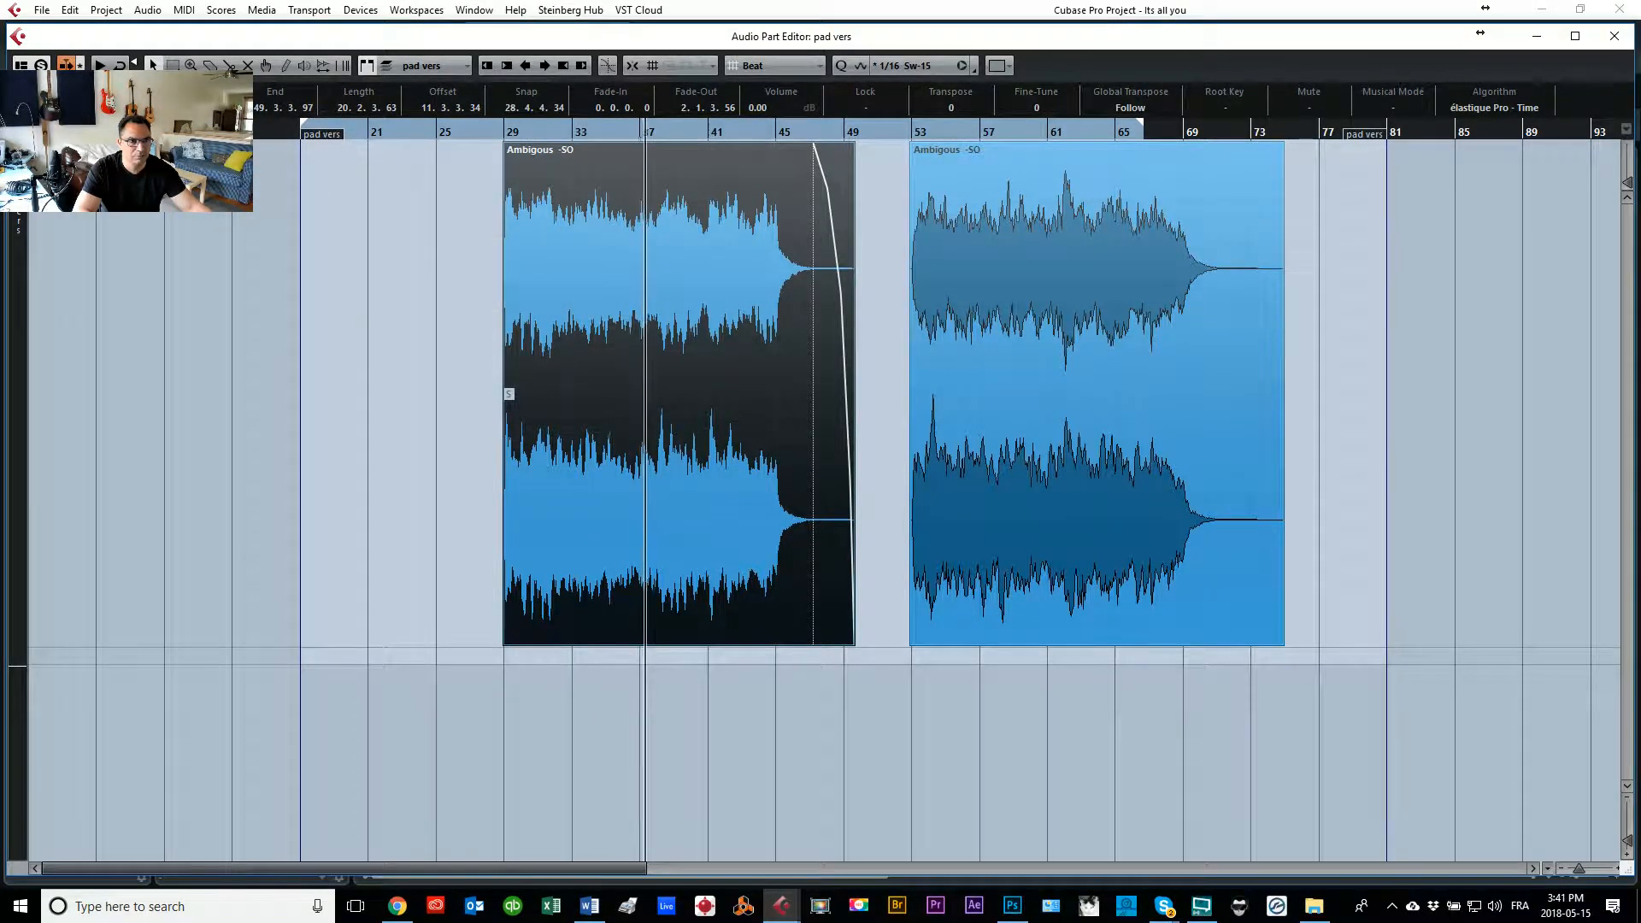
pyautogui.press('Return')
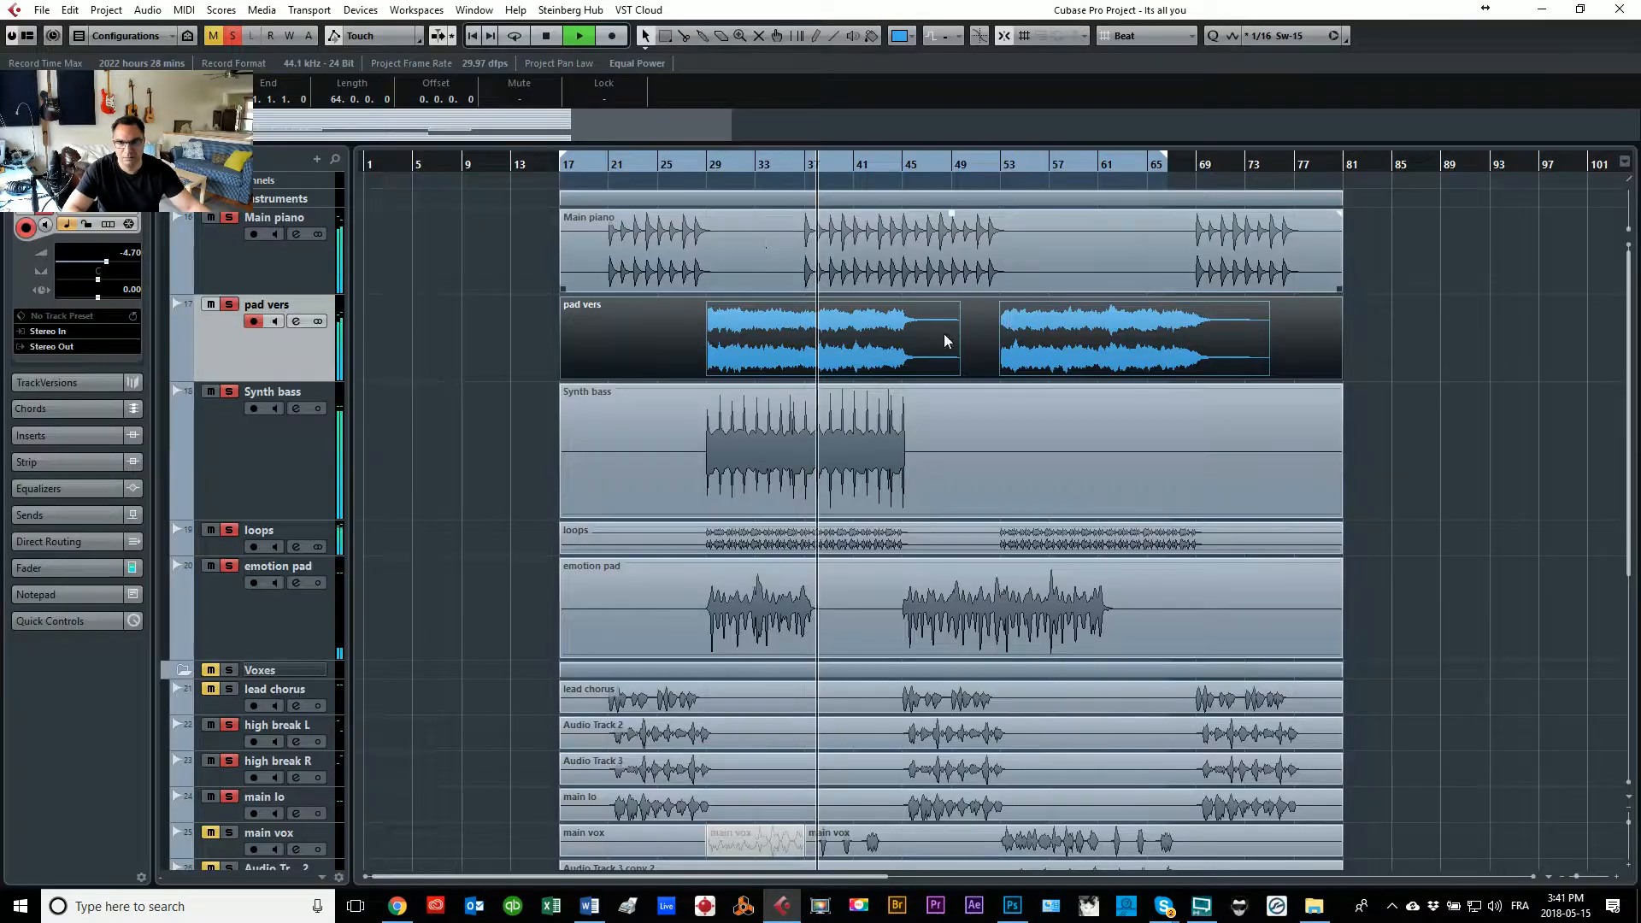
# Step: Assign Color 10 to the whole pad vers part in the arrangement
pyautogui.click(665, 255)
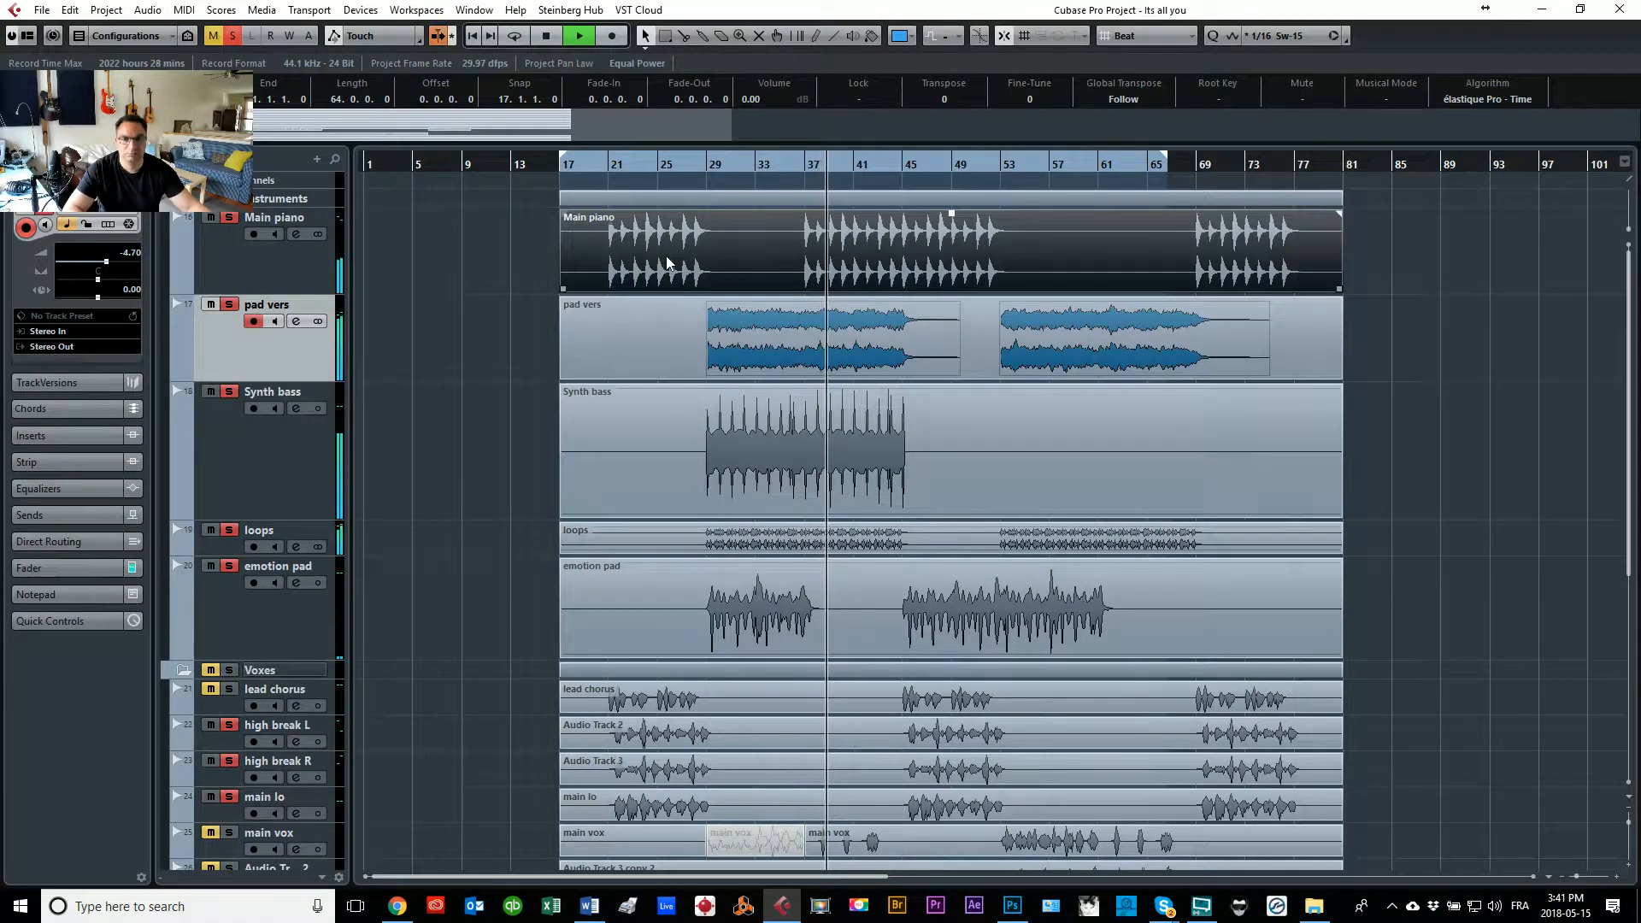
pyautogui.click(649, 351)
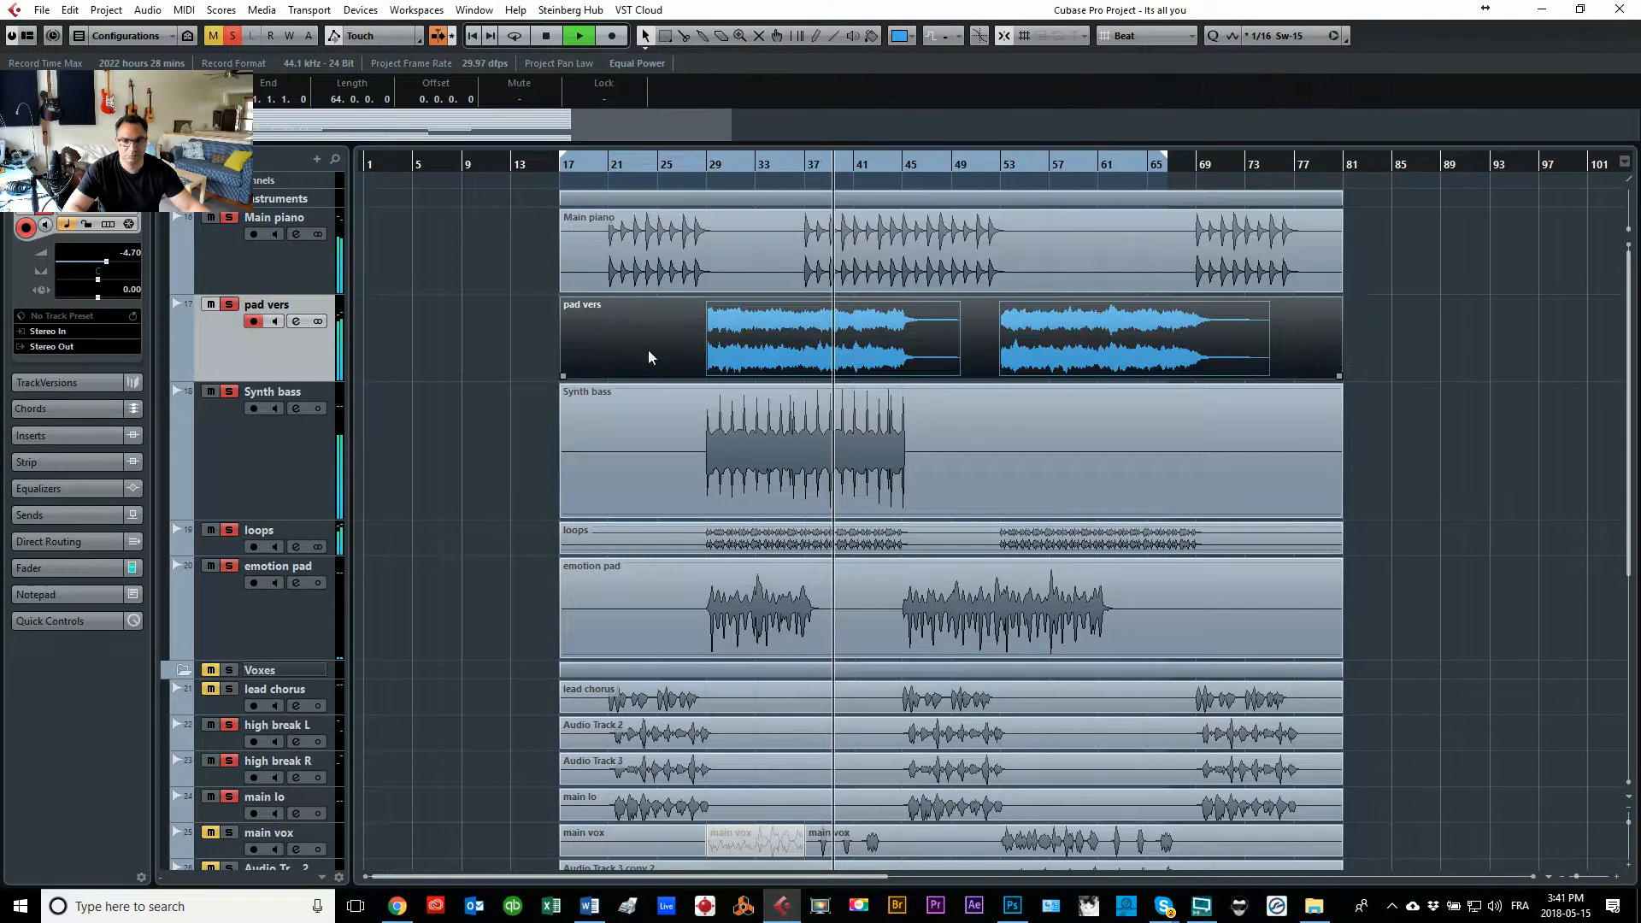
pyautogui.click(911, 36)
pyautogui.click(925, 241)
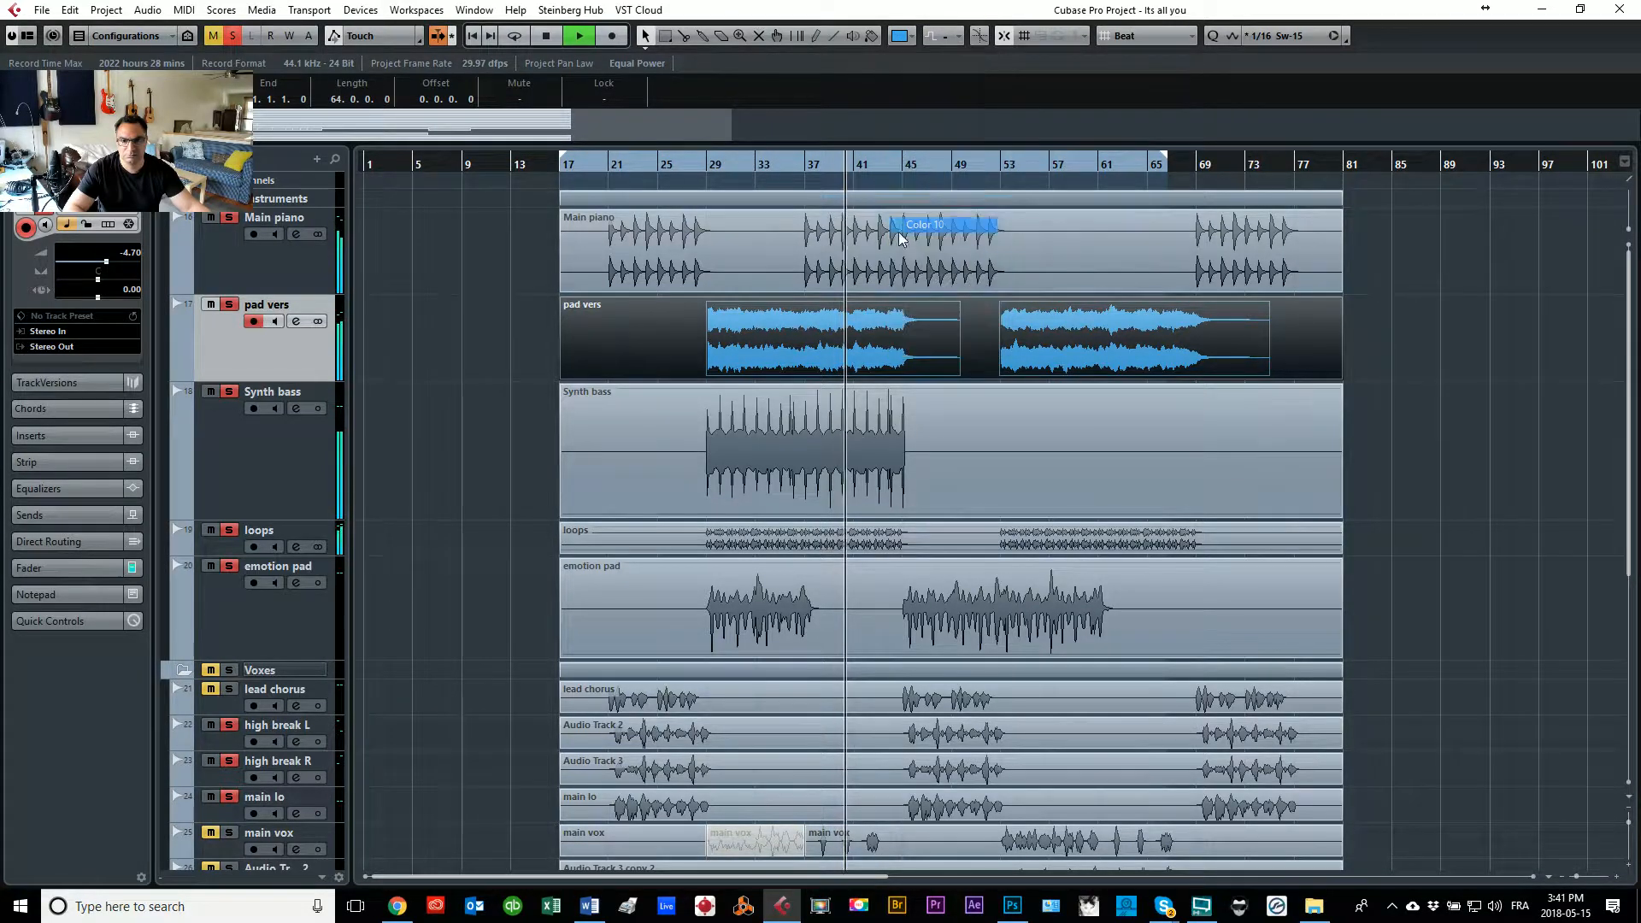
pyautogui.click(504, 378)
# Step: Trim the start of the Main piano event to 20.4.1.0
pyautogui.click(761, 275)
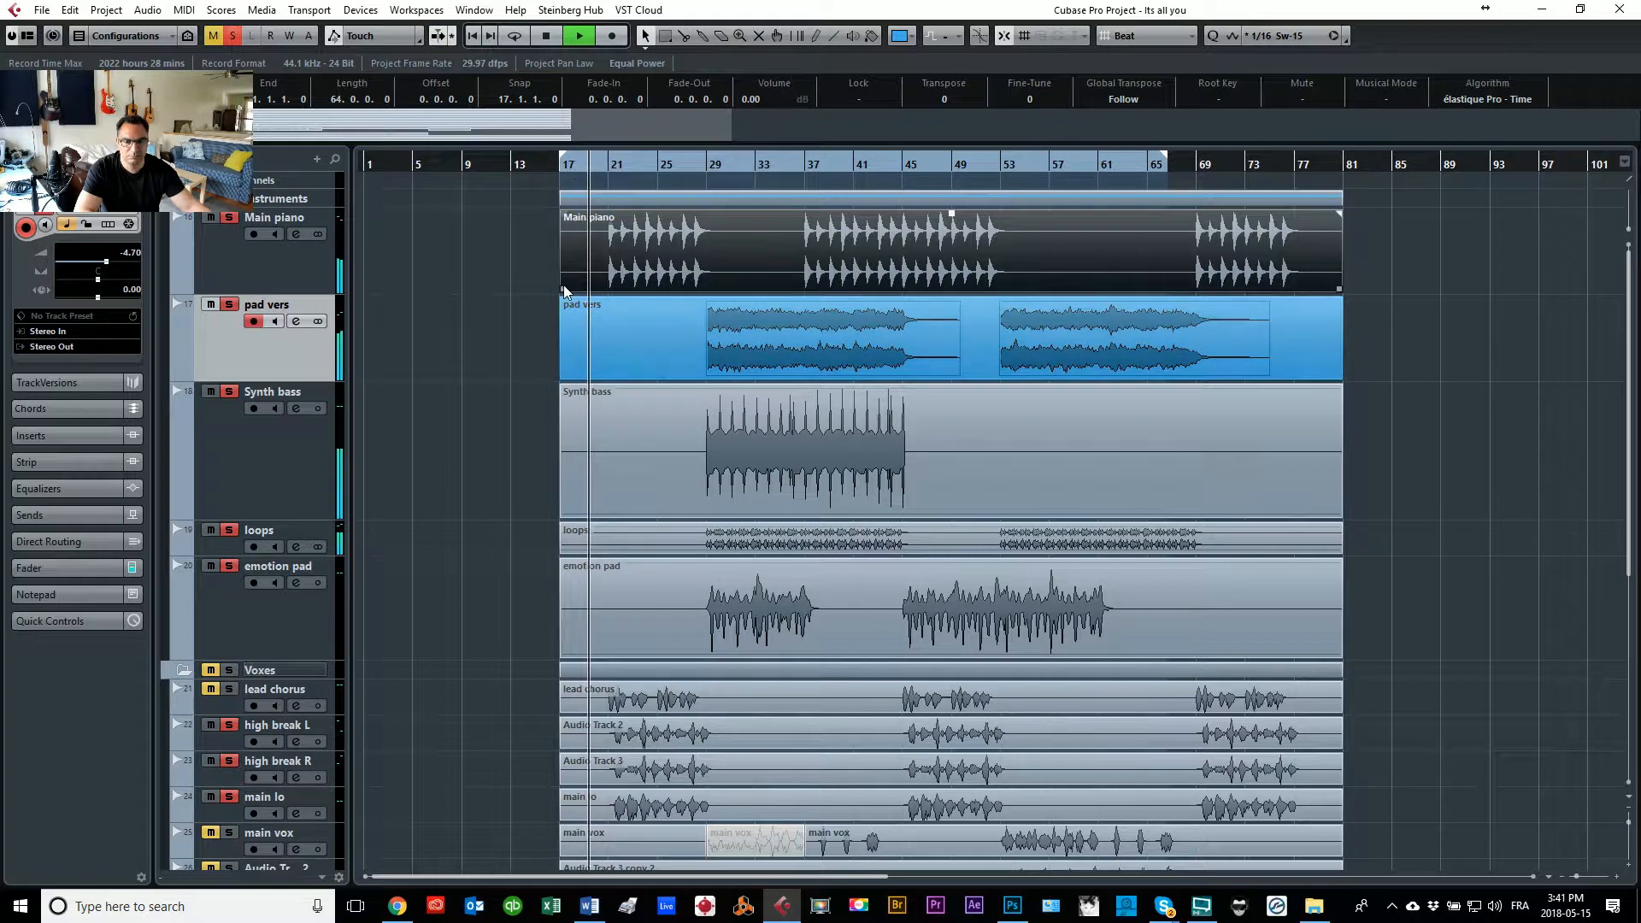
pyautogui.click(702, 272)
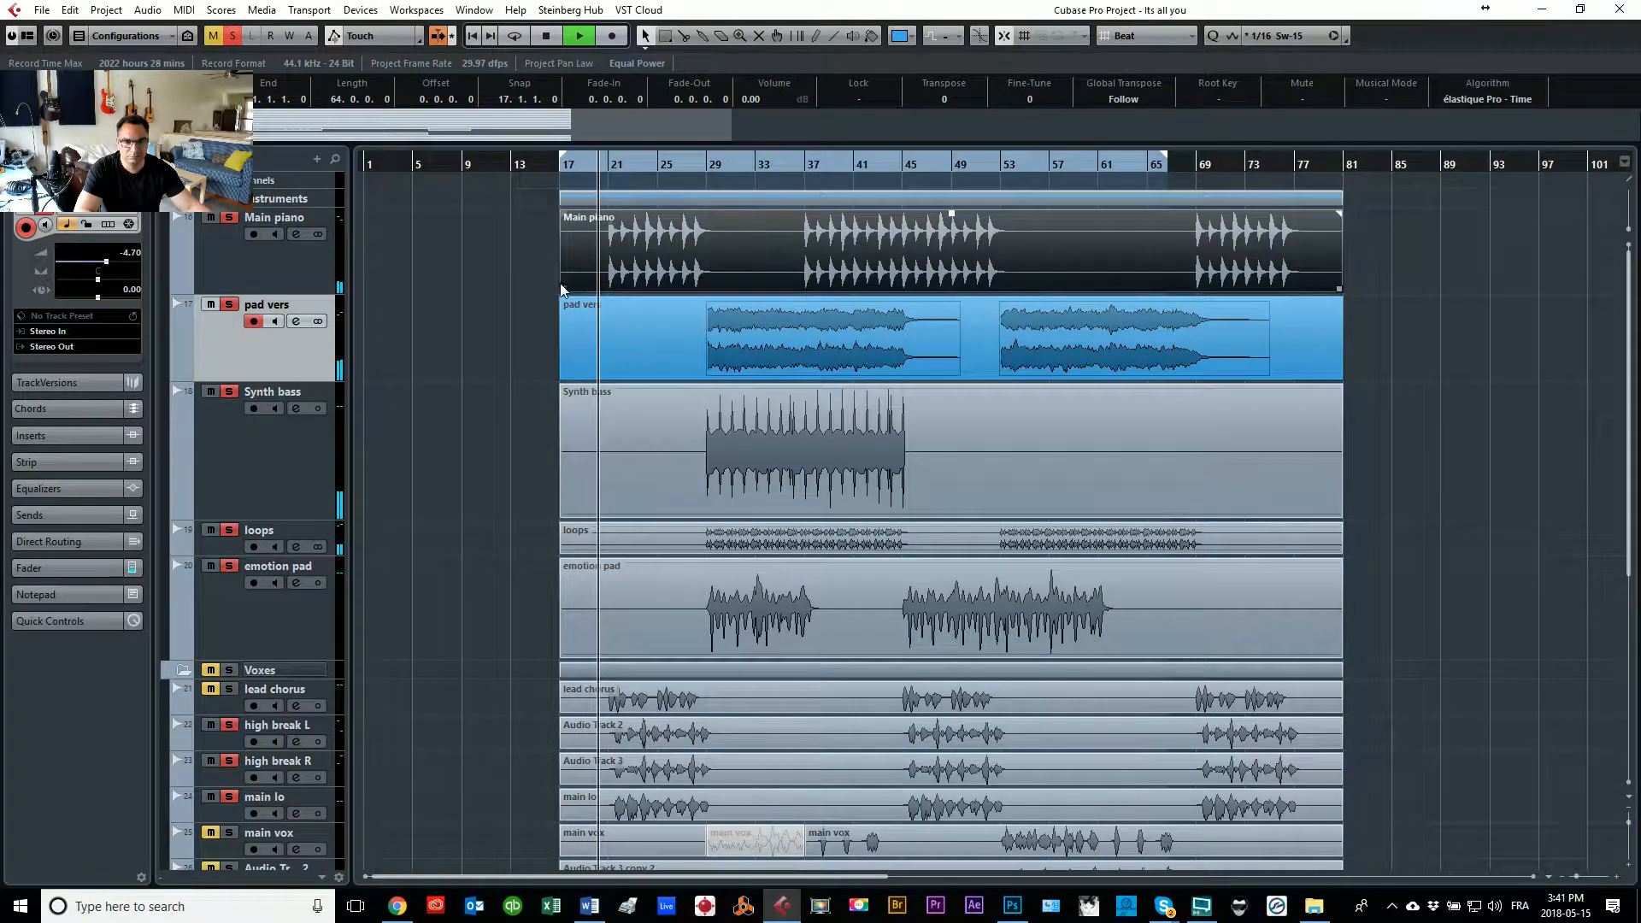
pyautogui.moveTo(562, 286); pyautogui.dragTo(607, 283)
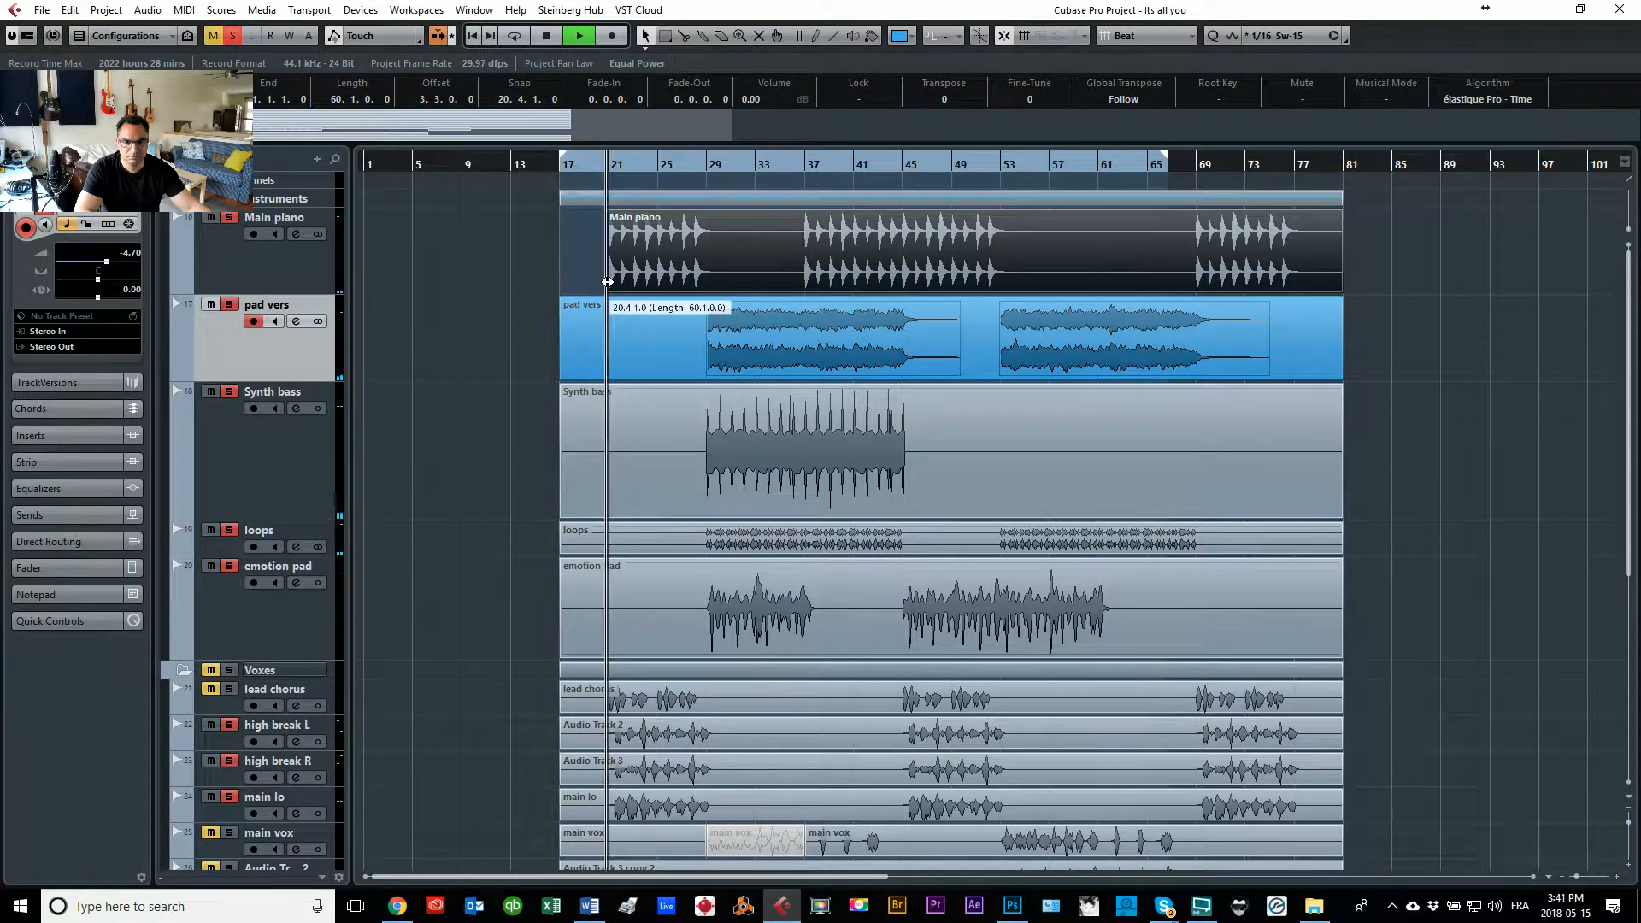
# Step: Split the Main piano event at 29.4.1.0 and trim the start of the second piece to 36.4.1.0
pyautogui.press('3')
pyautogui.click(716, 276)
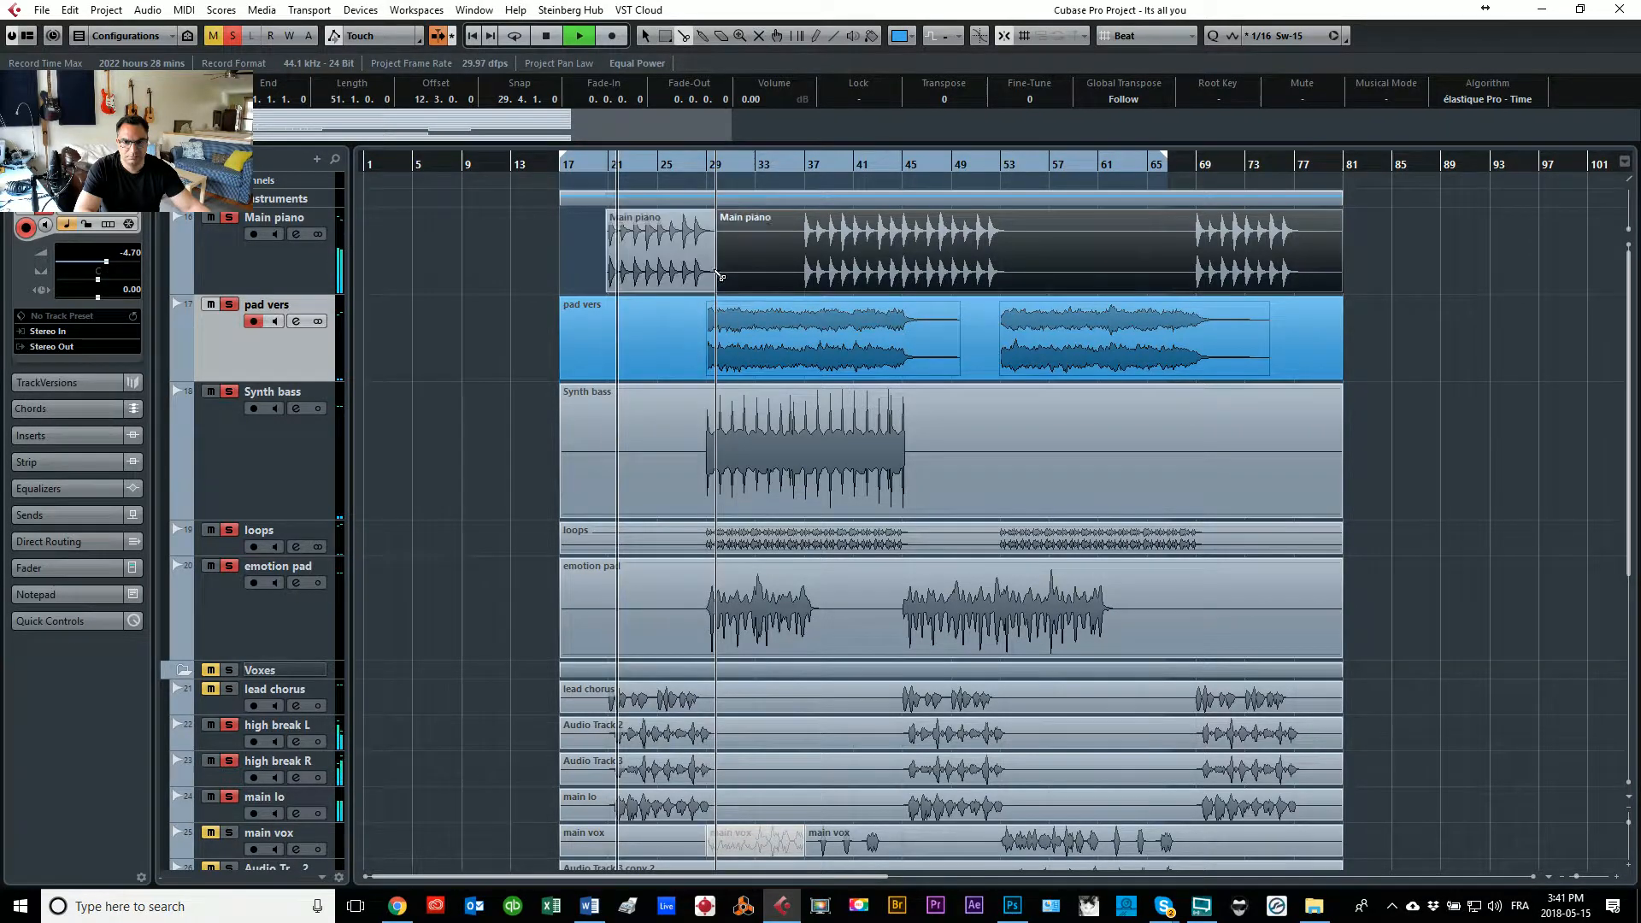
pyautogui.press('1')
pyautogui.moveTo(718, 286); pyautogui.dragTo(806, 290)
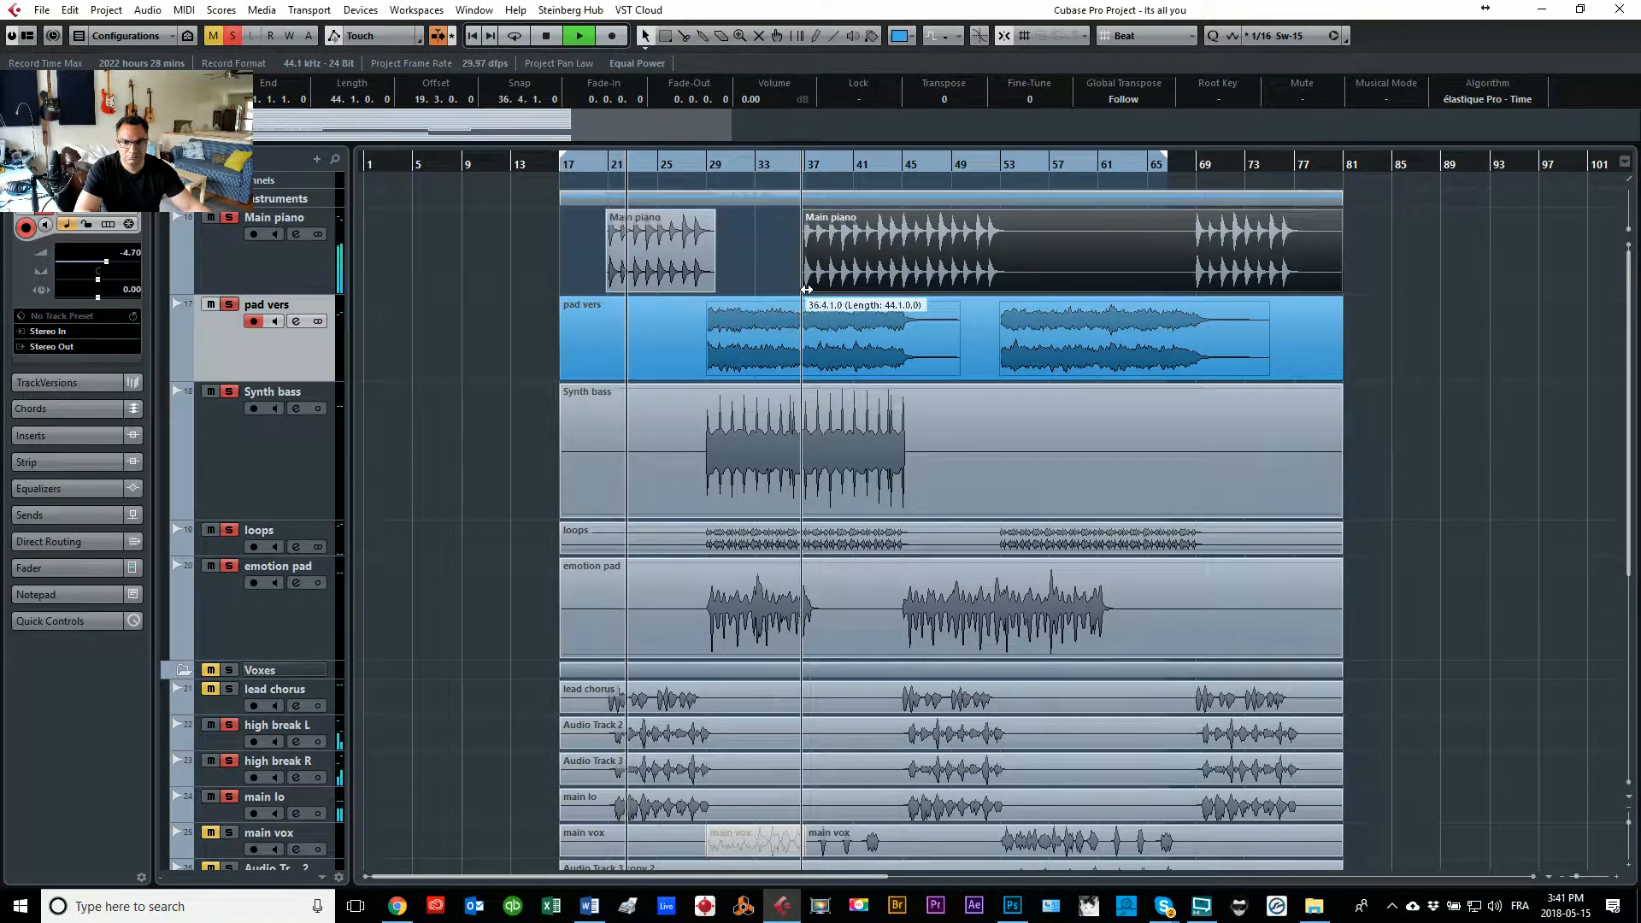
# Step: Split the Main piano event at 54.1.1.0, trim the last piece's start to 68.4.1.0, and trim its end just after the last notes
pyautogui.rightClick(934, 305)
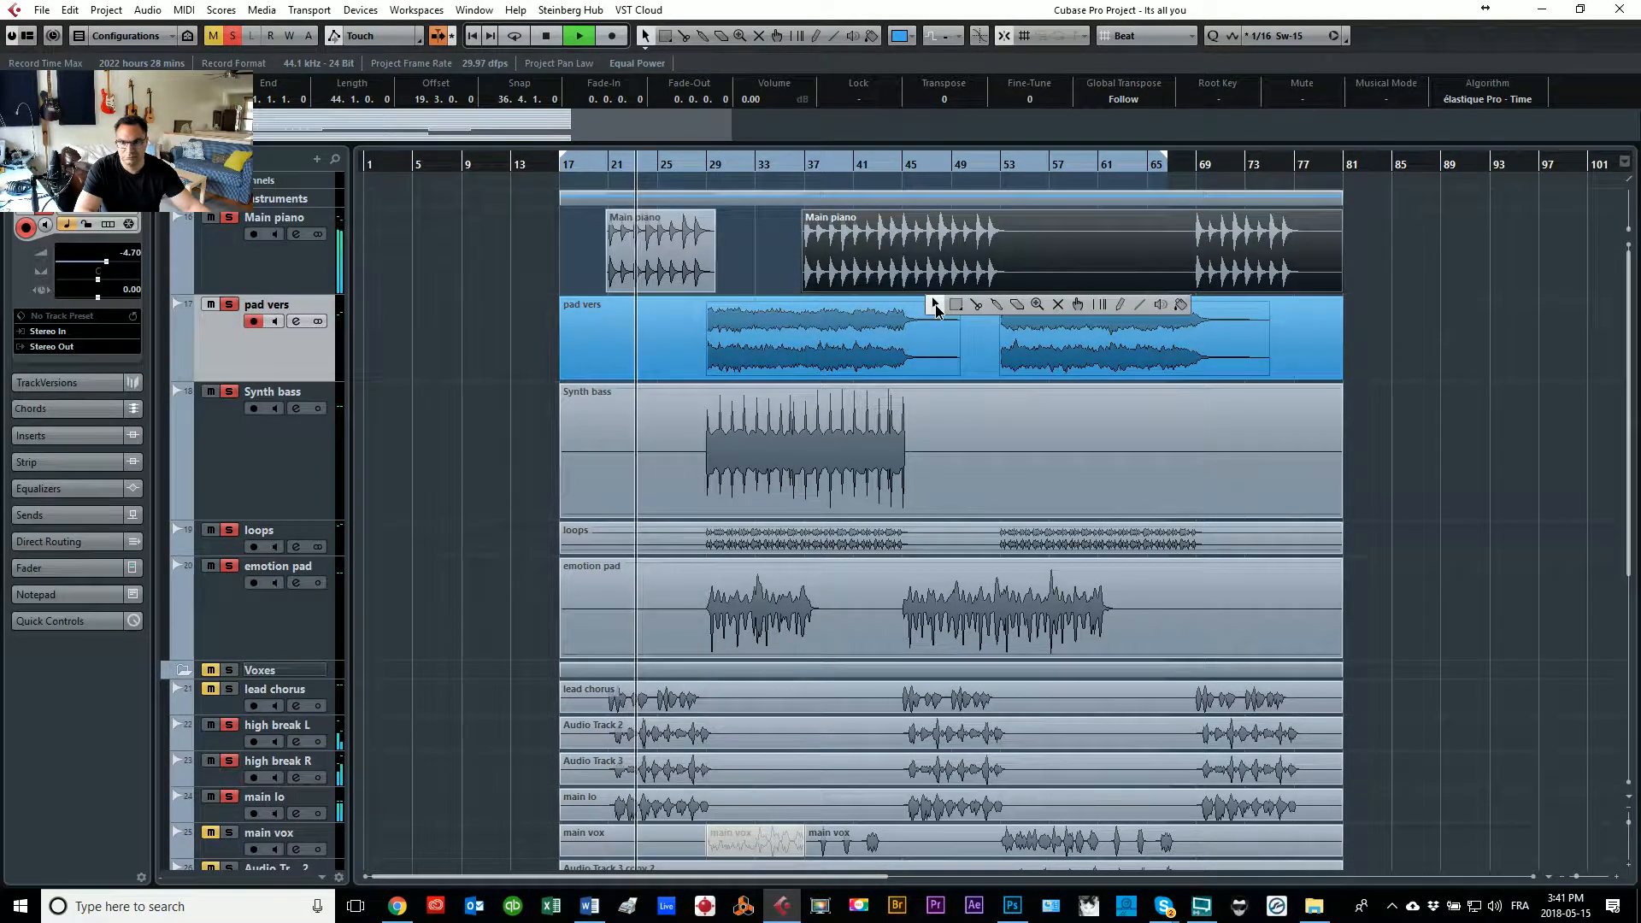
pyautogui.click(976, 305)
pyautogui.click(1013, 284)
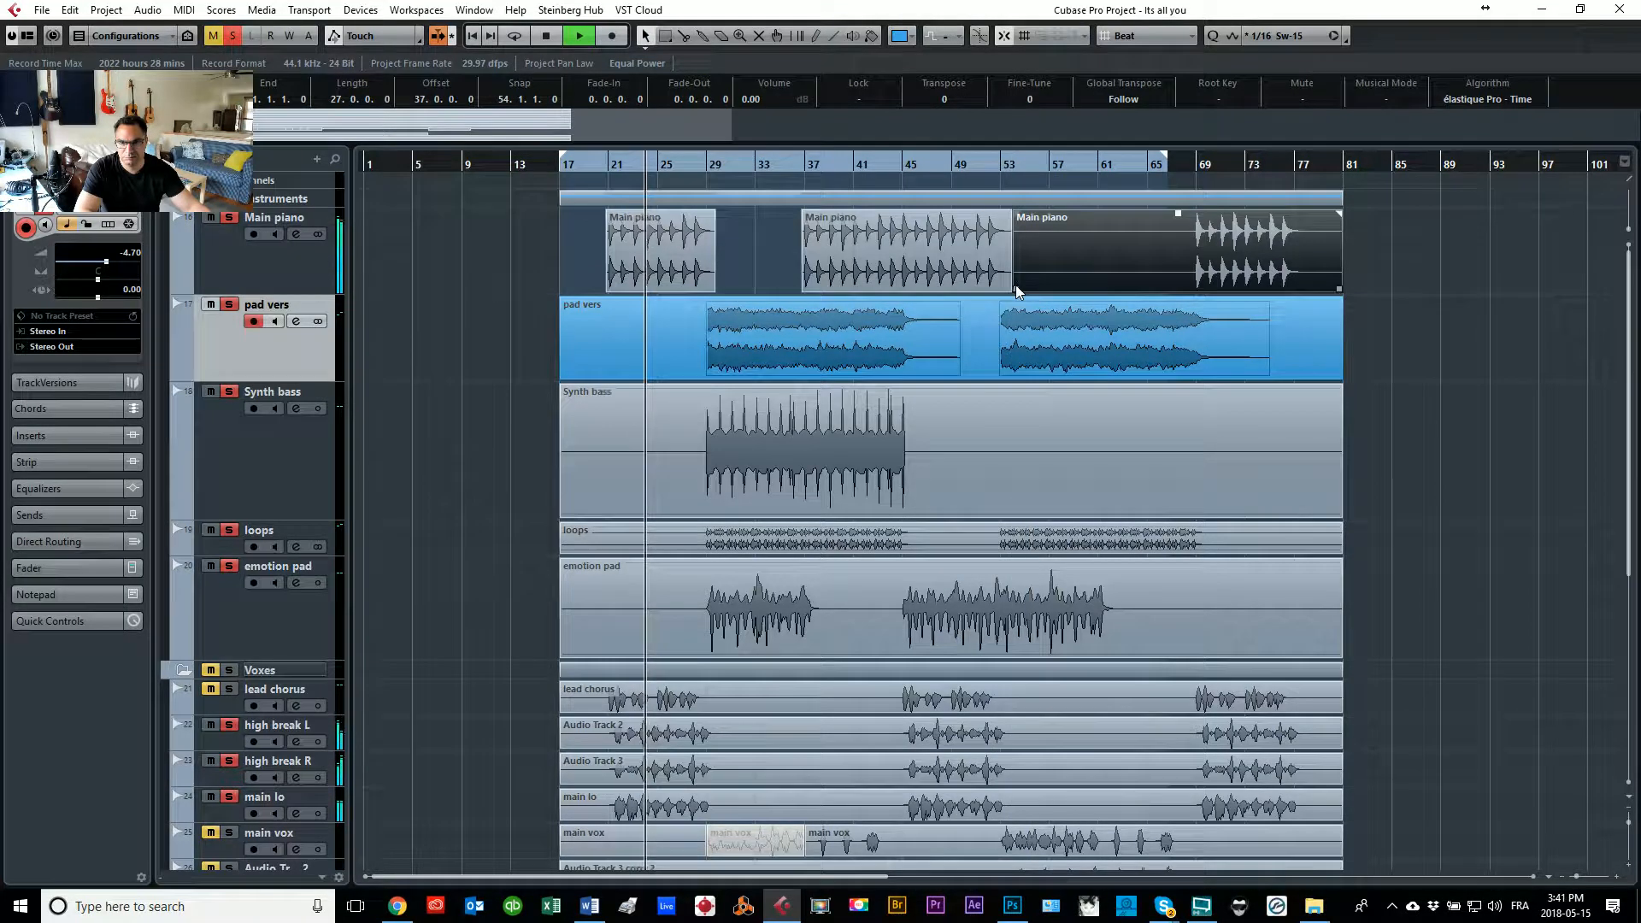
pyautogui.moveTo(1018, 290); pyautogui.dragTo(1194, 292)
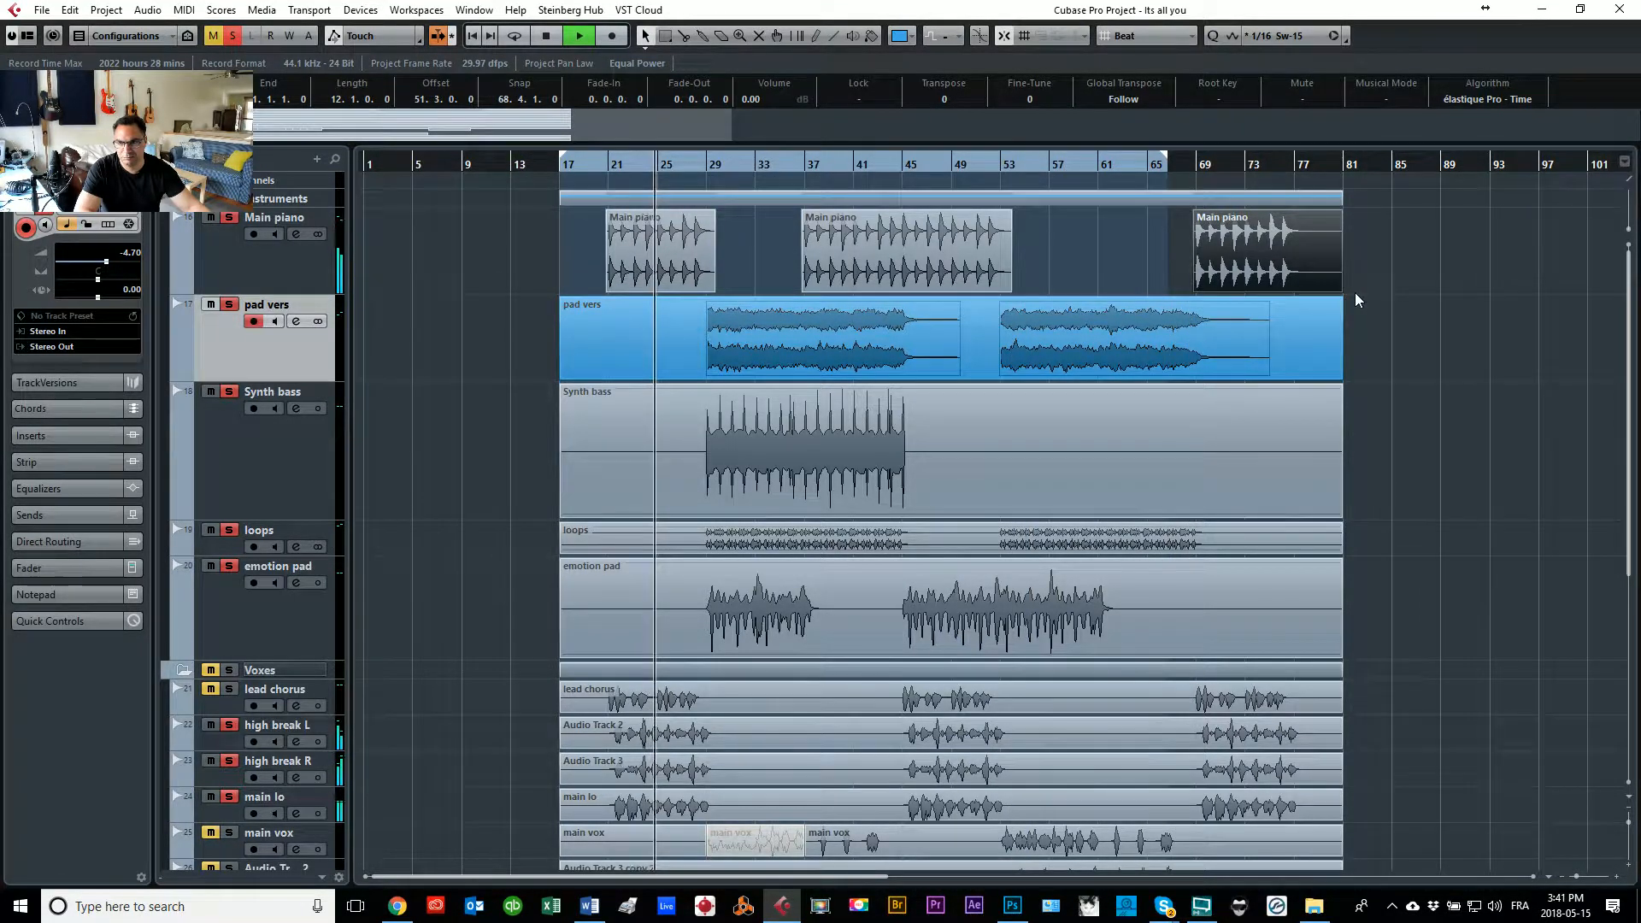
pyautogui.moveTo(1342, 289); pyautogui.dragTo(1304, 289)
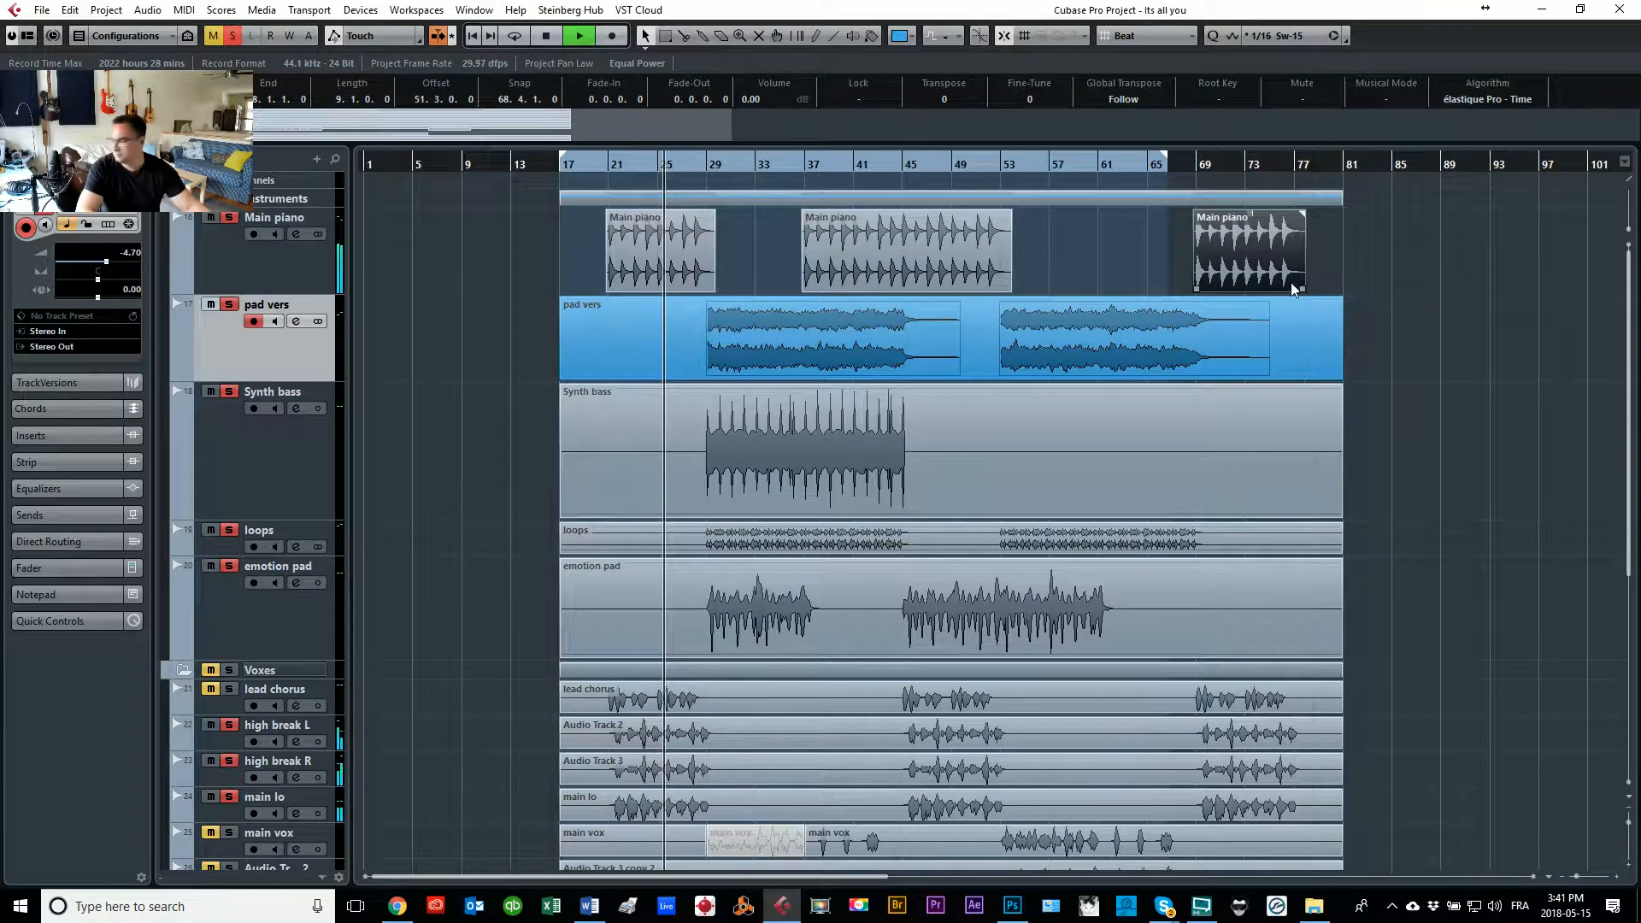
pyautogui.click(1301, 496)
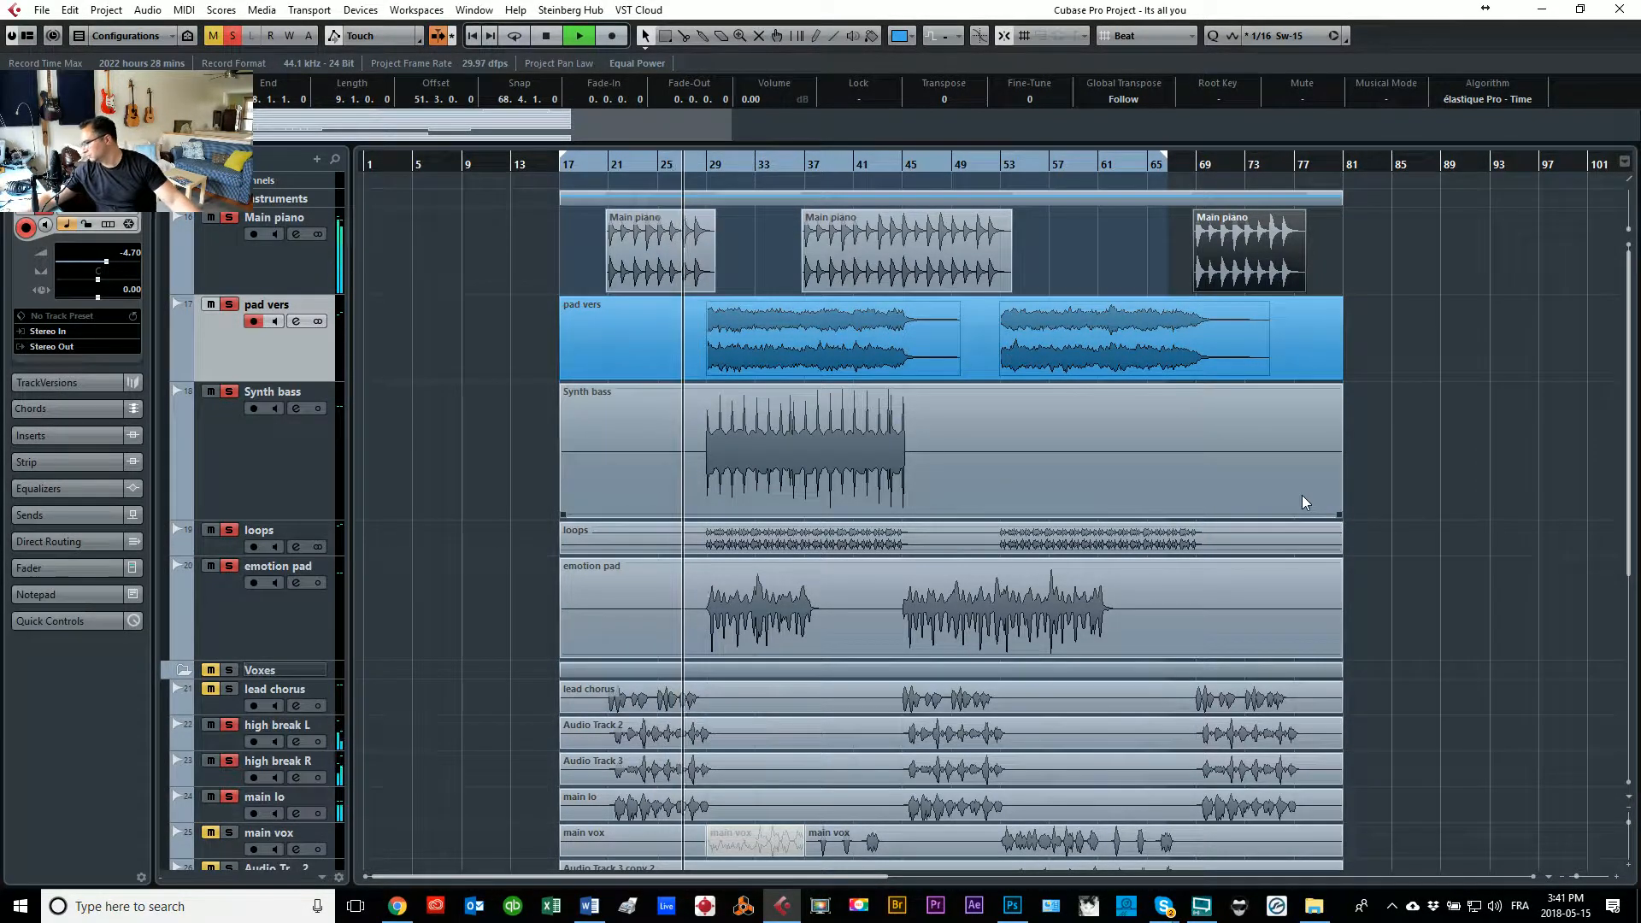
pyautogui.click(424, 392)
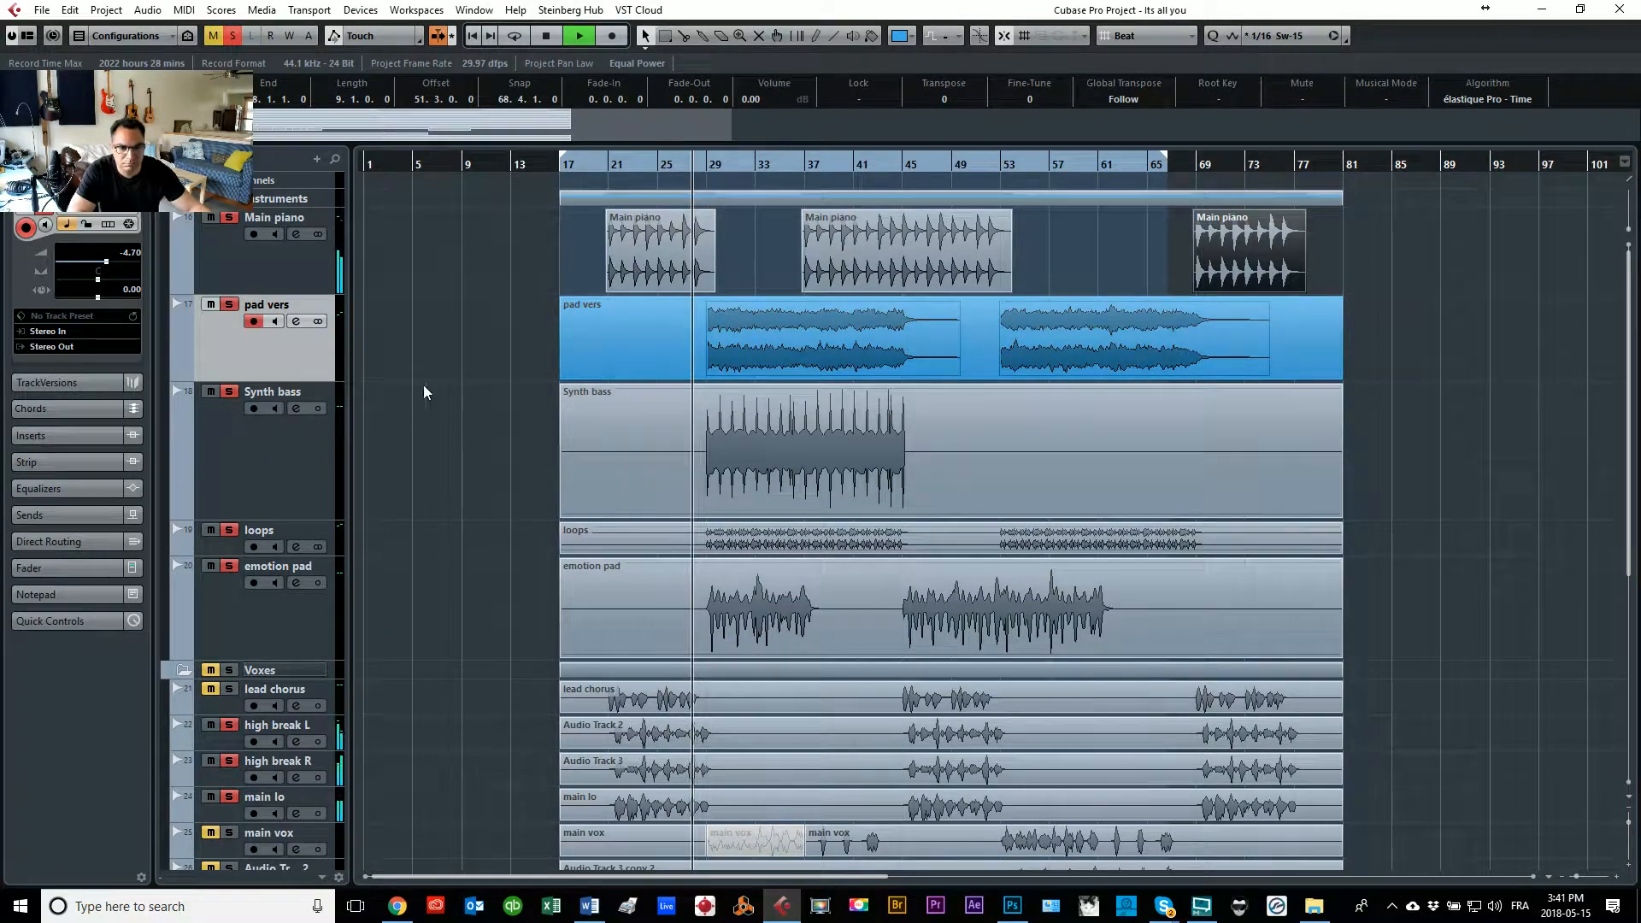
# Step: Glue the three Main piano events into one part and extend its start to bar 17
pyautogui.moveTo(532, 250); pyautogui.dragTo(1219, 272)
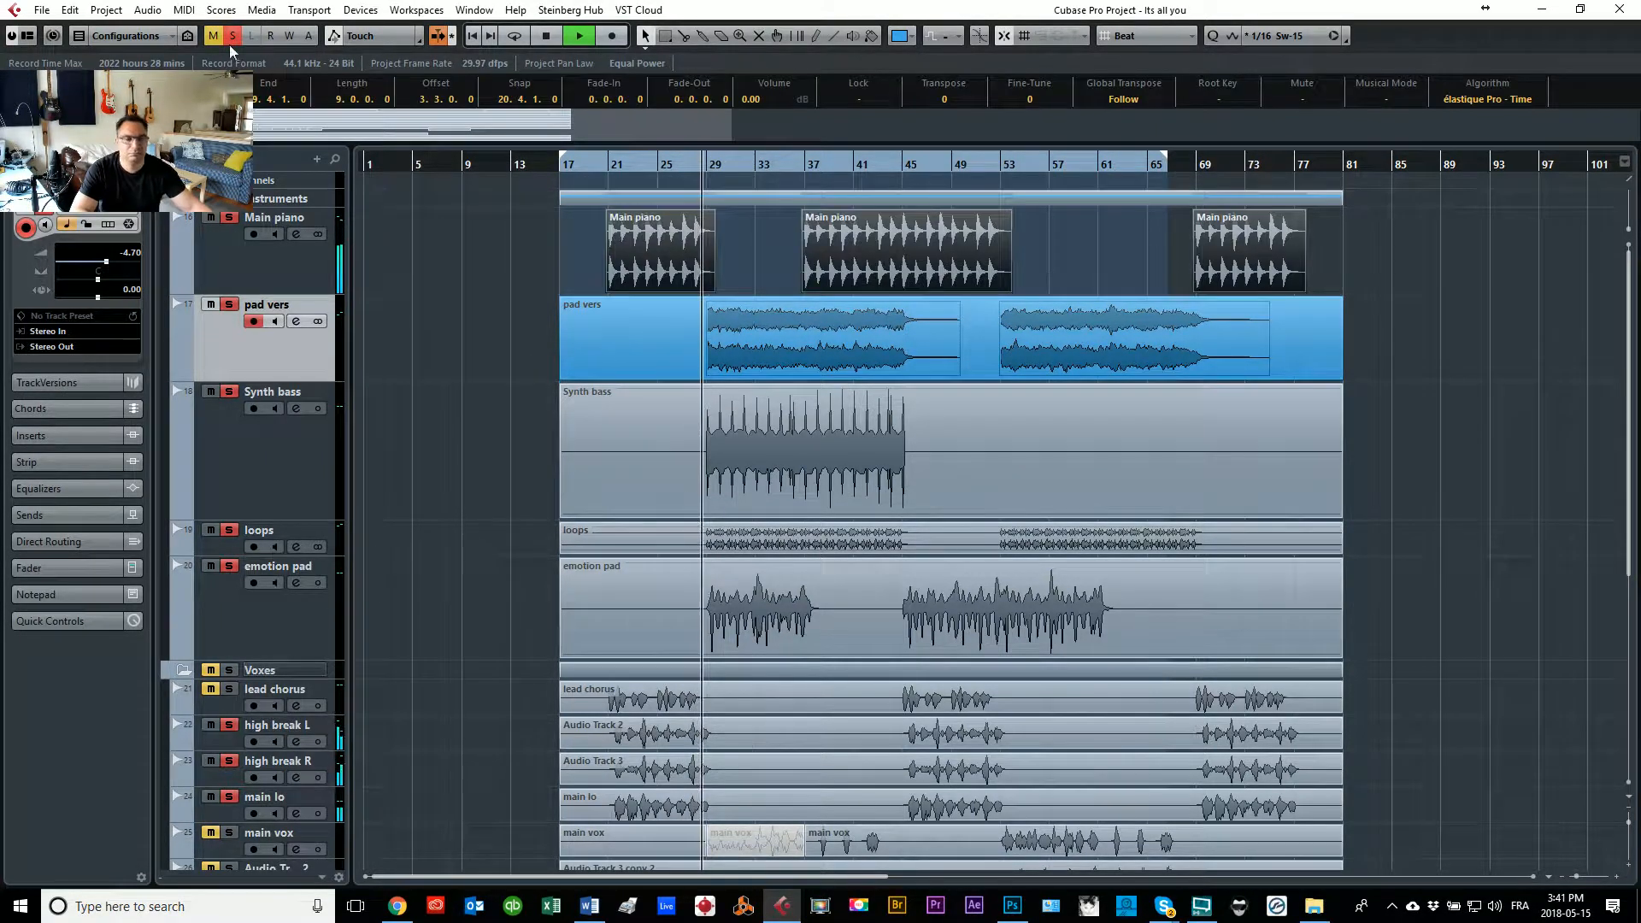
pyautogui.rightClick(468, 229)
pyautogui.click(532, 233)
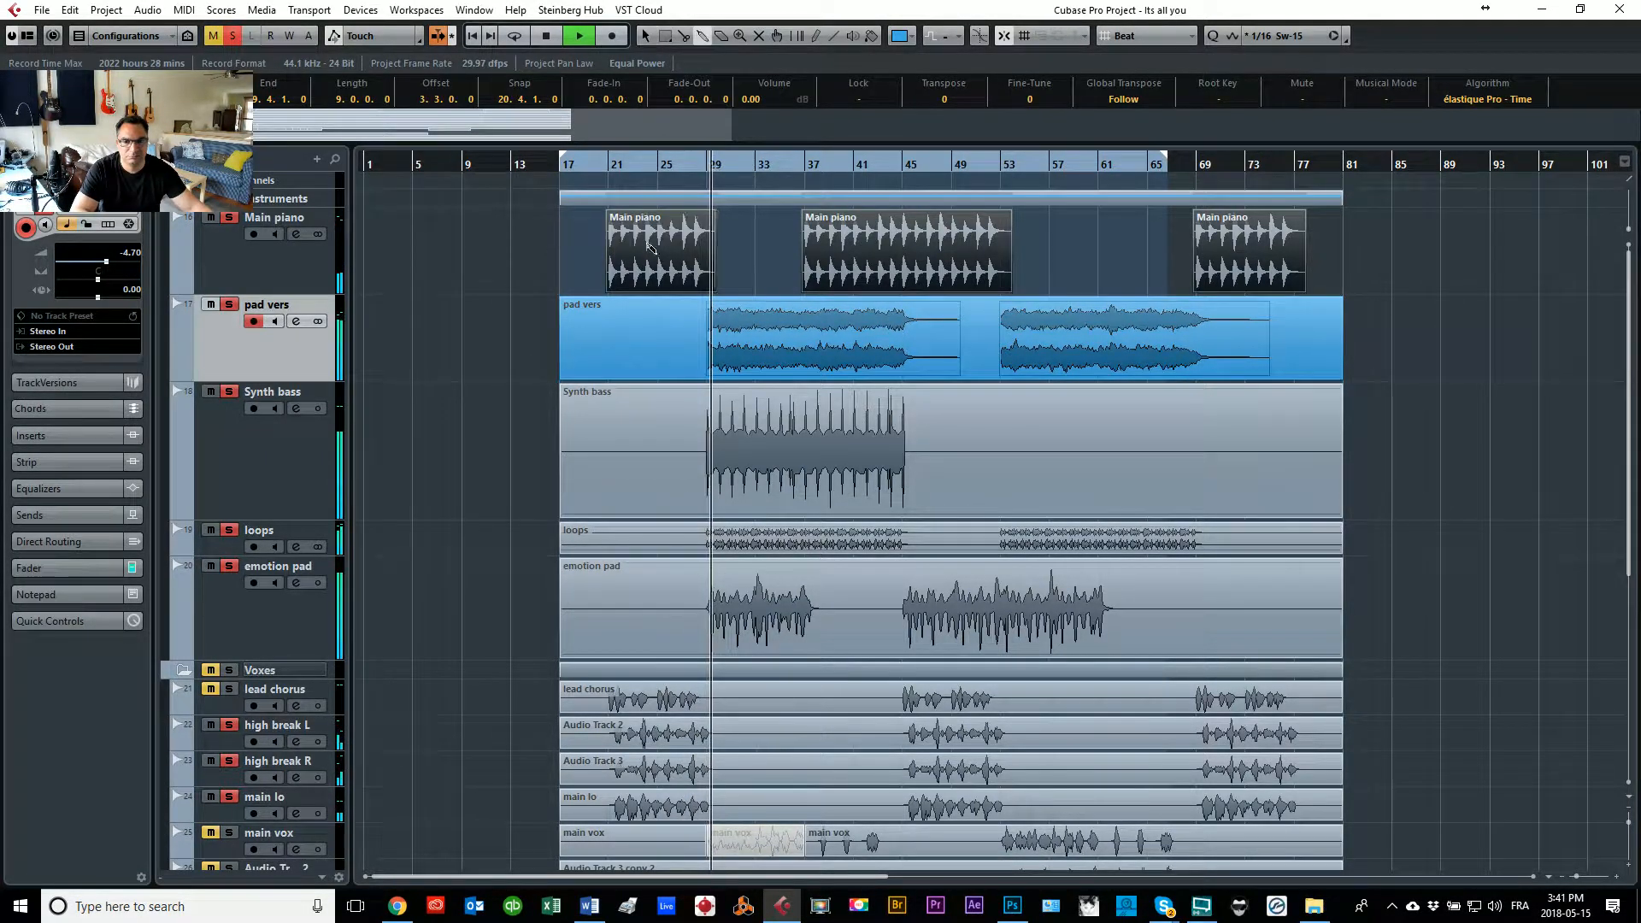
pyautogui.click(650, 248)
pyautogui.press('1')
pyautogui.moveTo(608, 287); pyautogui.dragTo(561, 288)
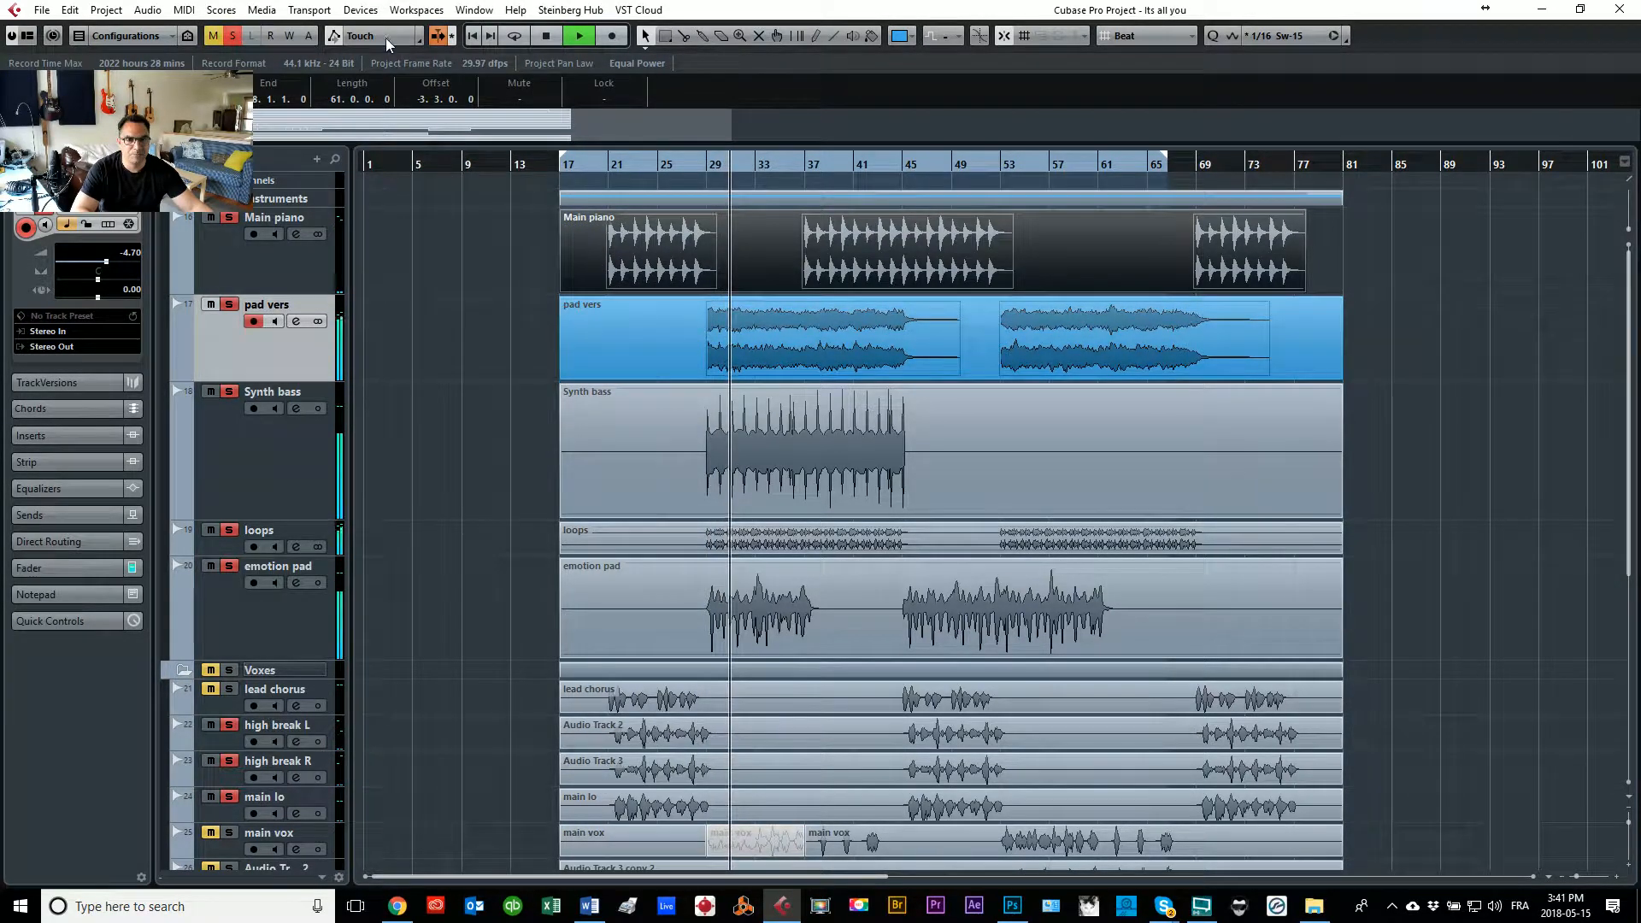
# Step: Assign Color 3 to the Main piano part
pyautogui.click(903, 38)
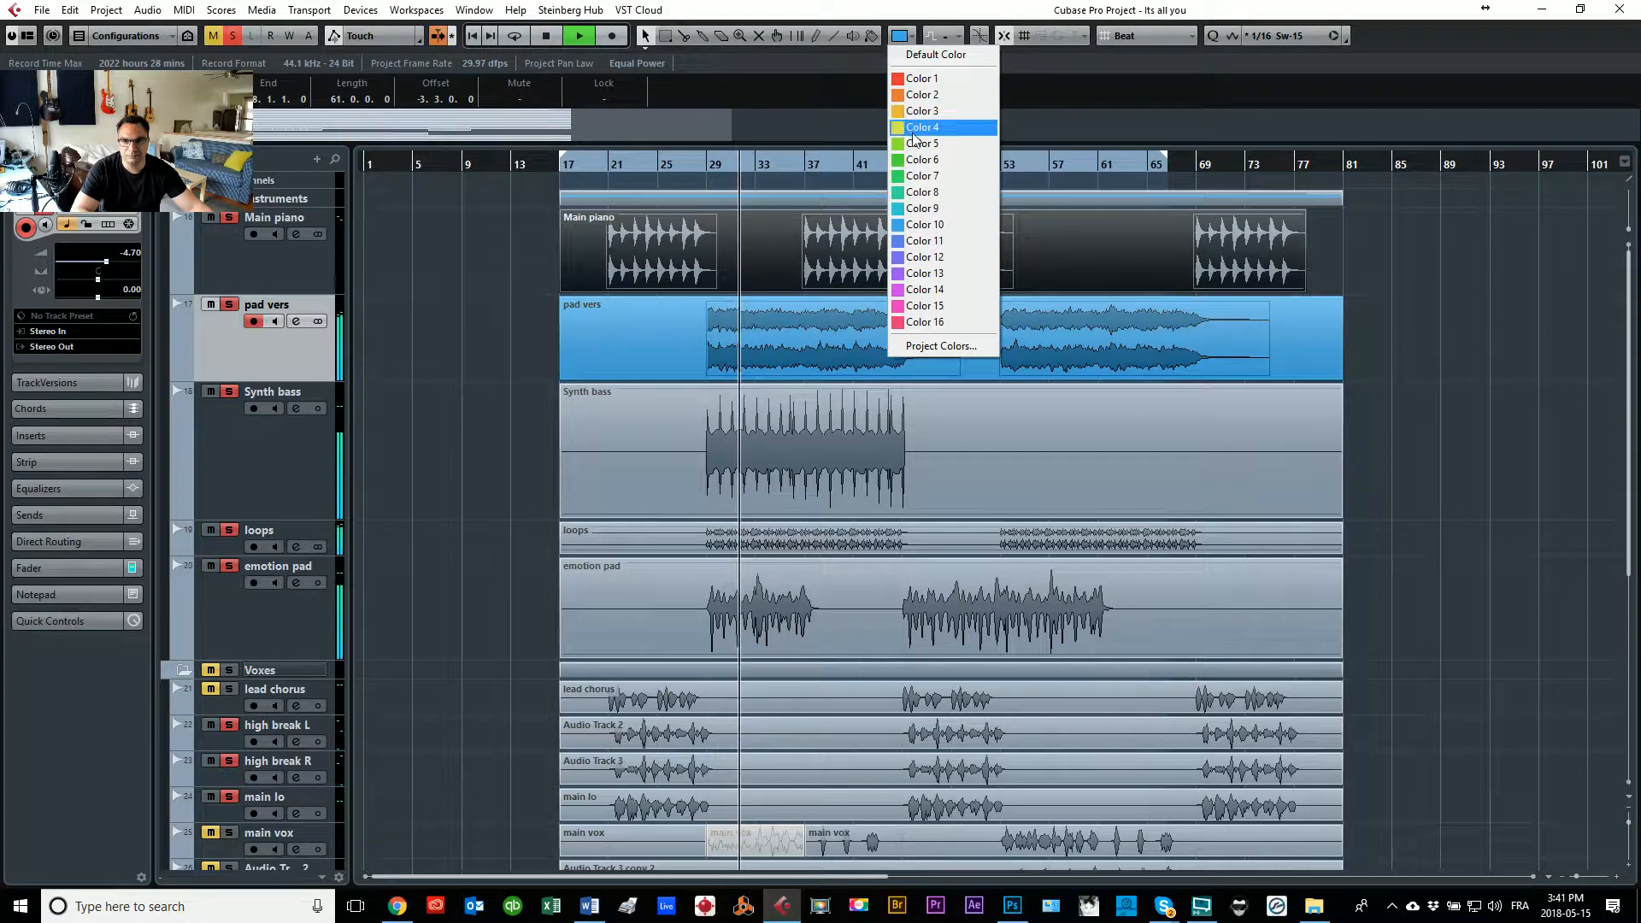
pyautogui.click(910, 112)
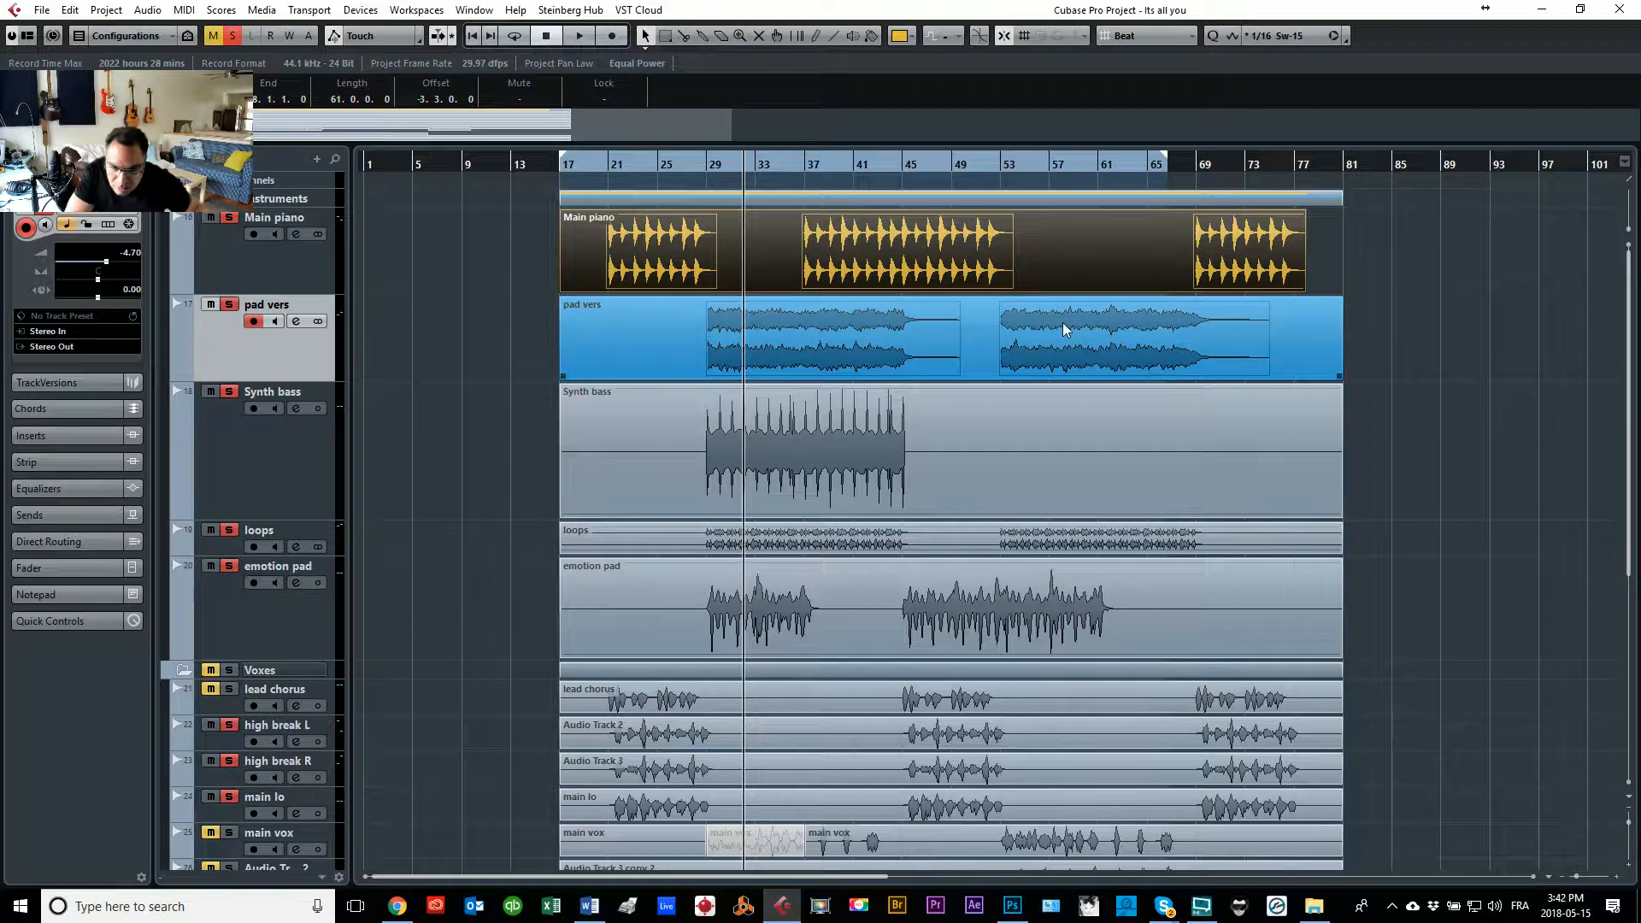
pyautogui.click(628, 424)
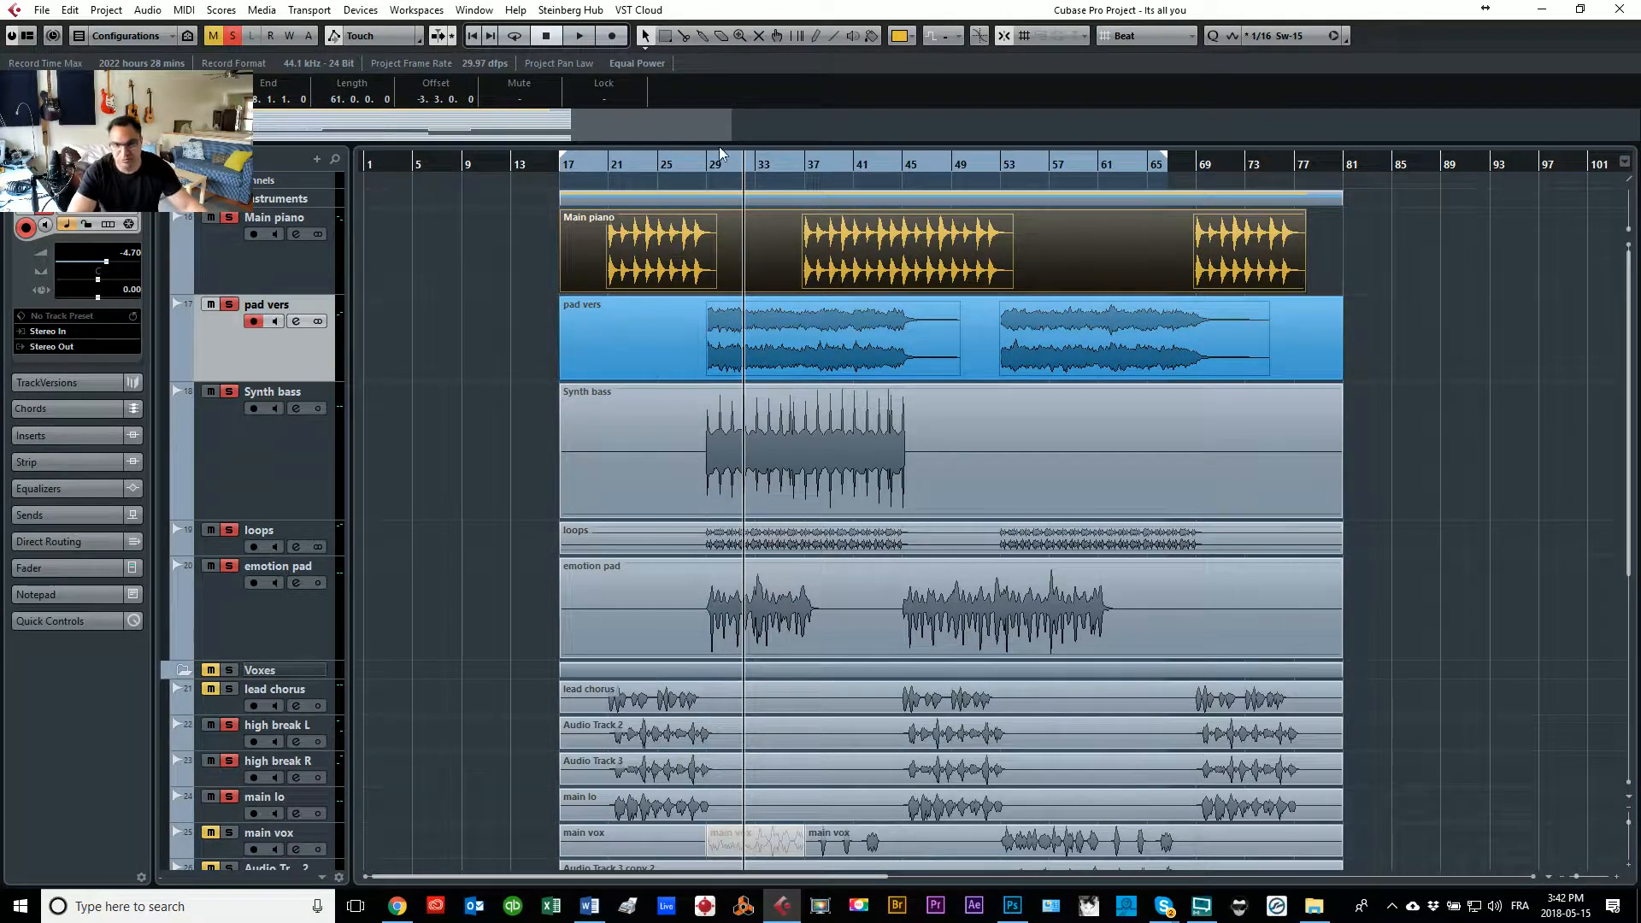
# Step: Trim the Synth bass part's start to 28.4.1.0 and its end to 45.3.1.0
pyautogui.click(695, 172)
pyautogui.click(243, 428)
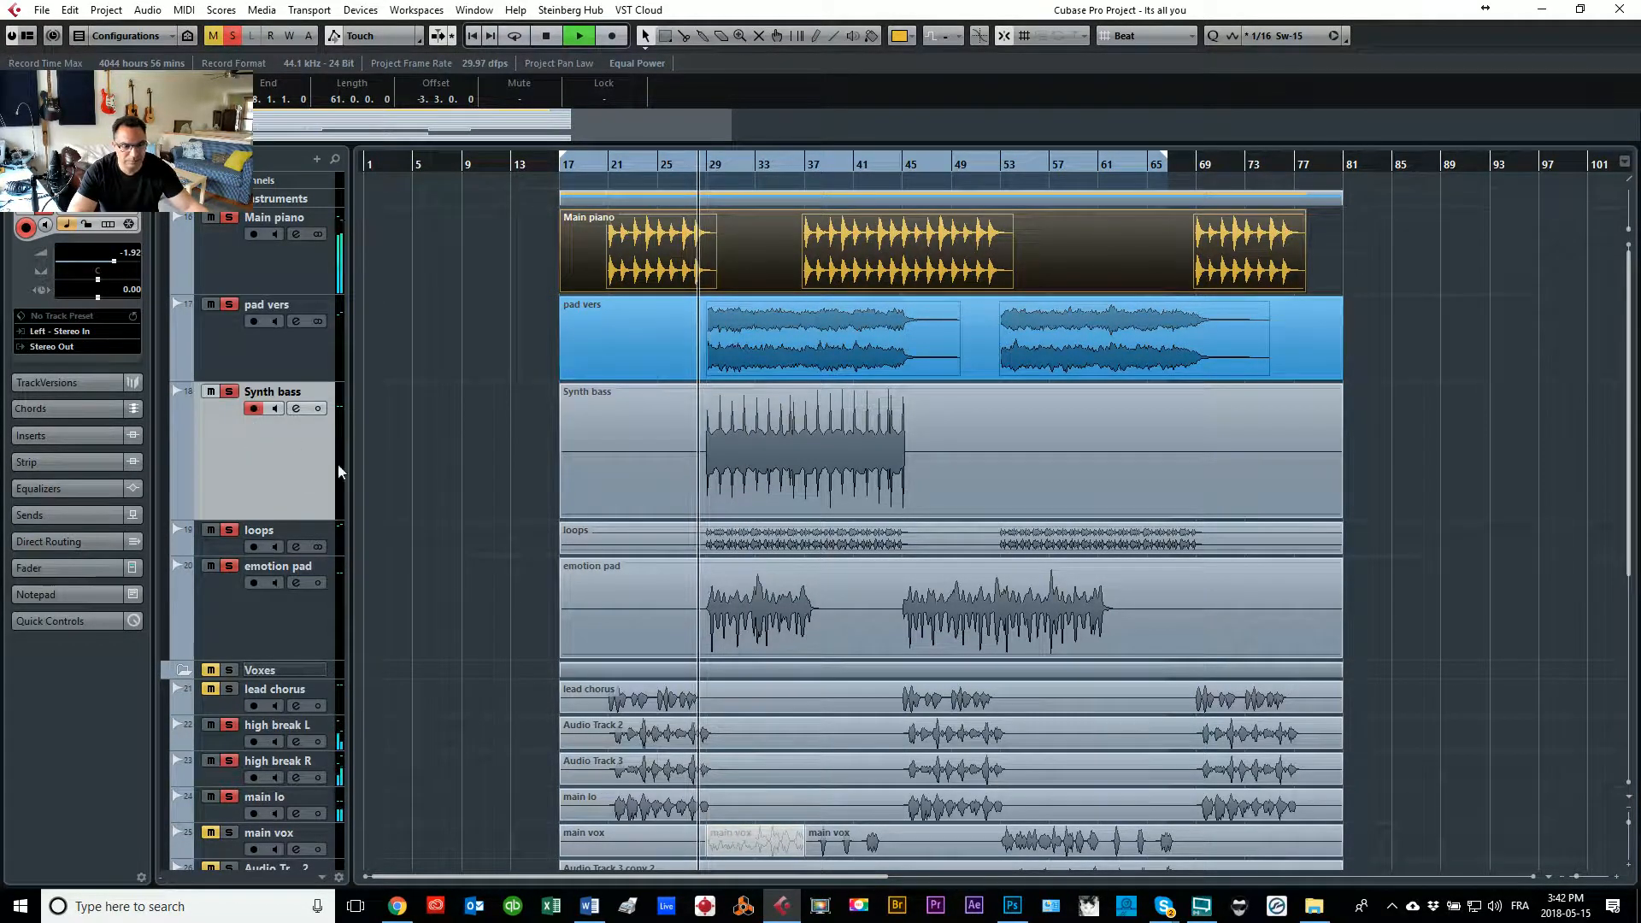
pyautogui.click(561, 513)
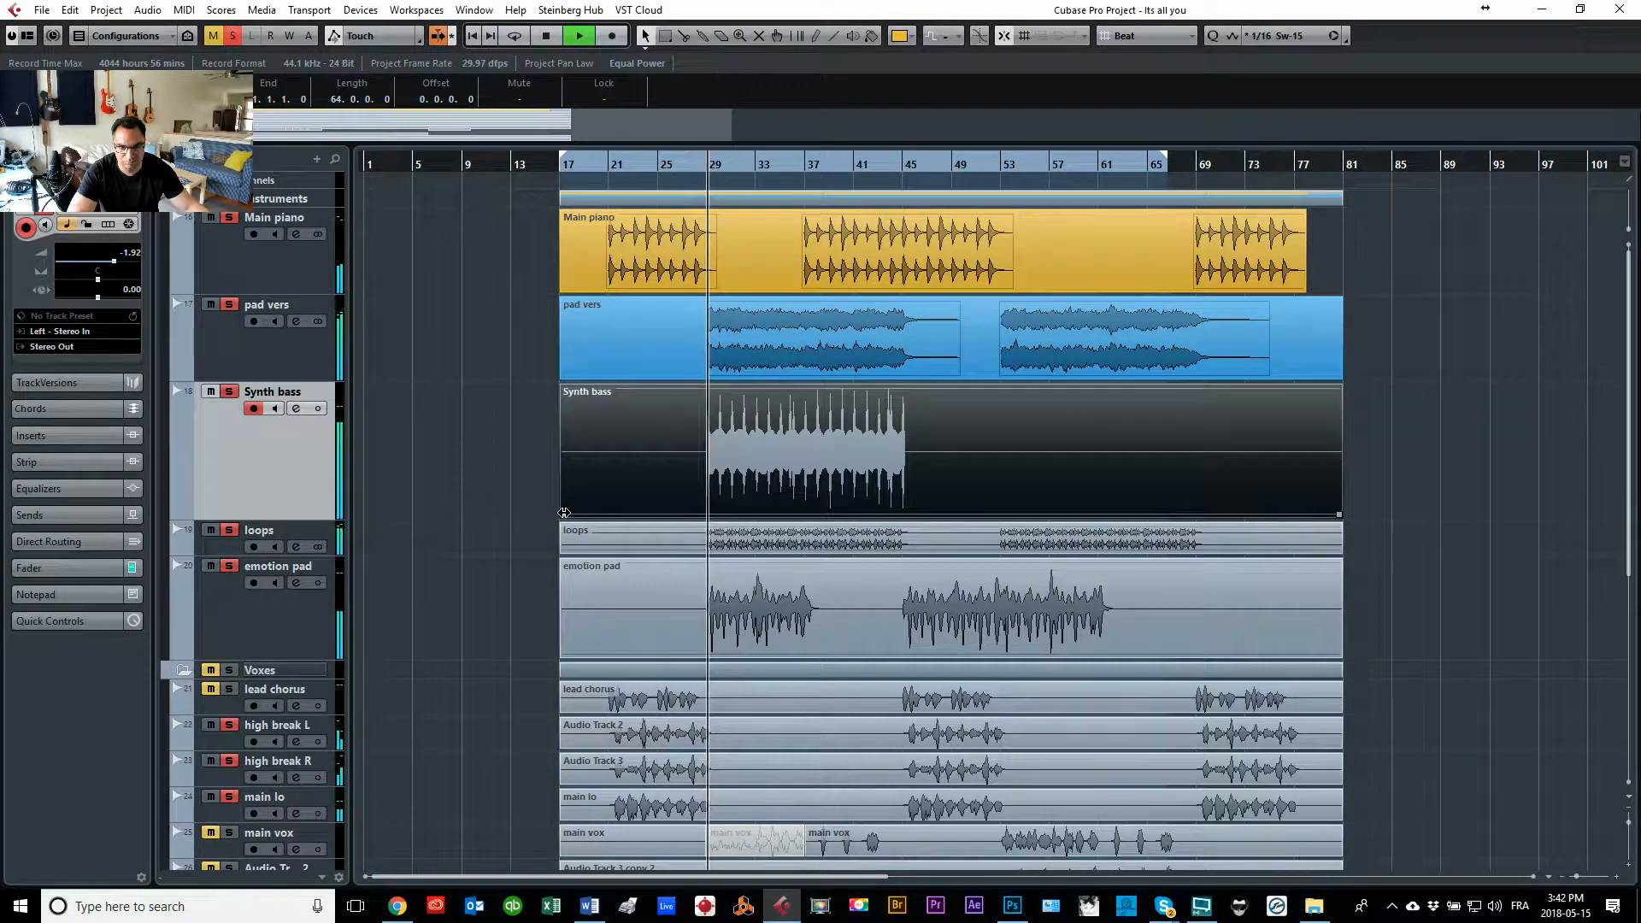
pyautogui.moveTo(562, 513); pyautogui.dragTo(706, 513)
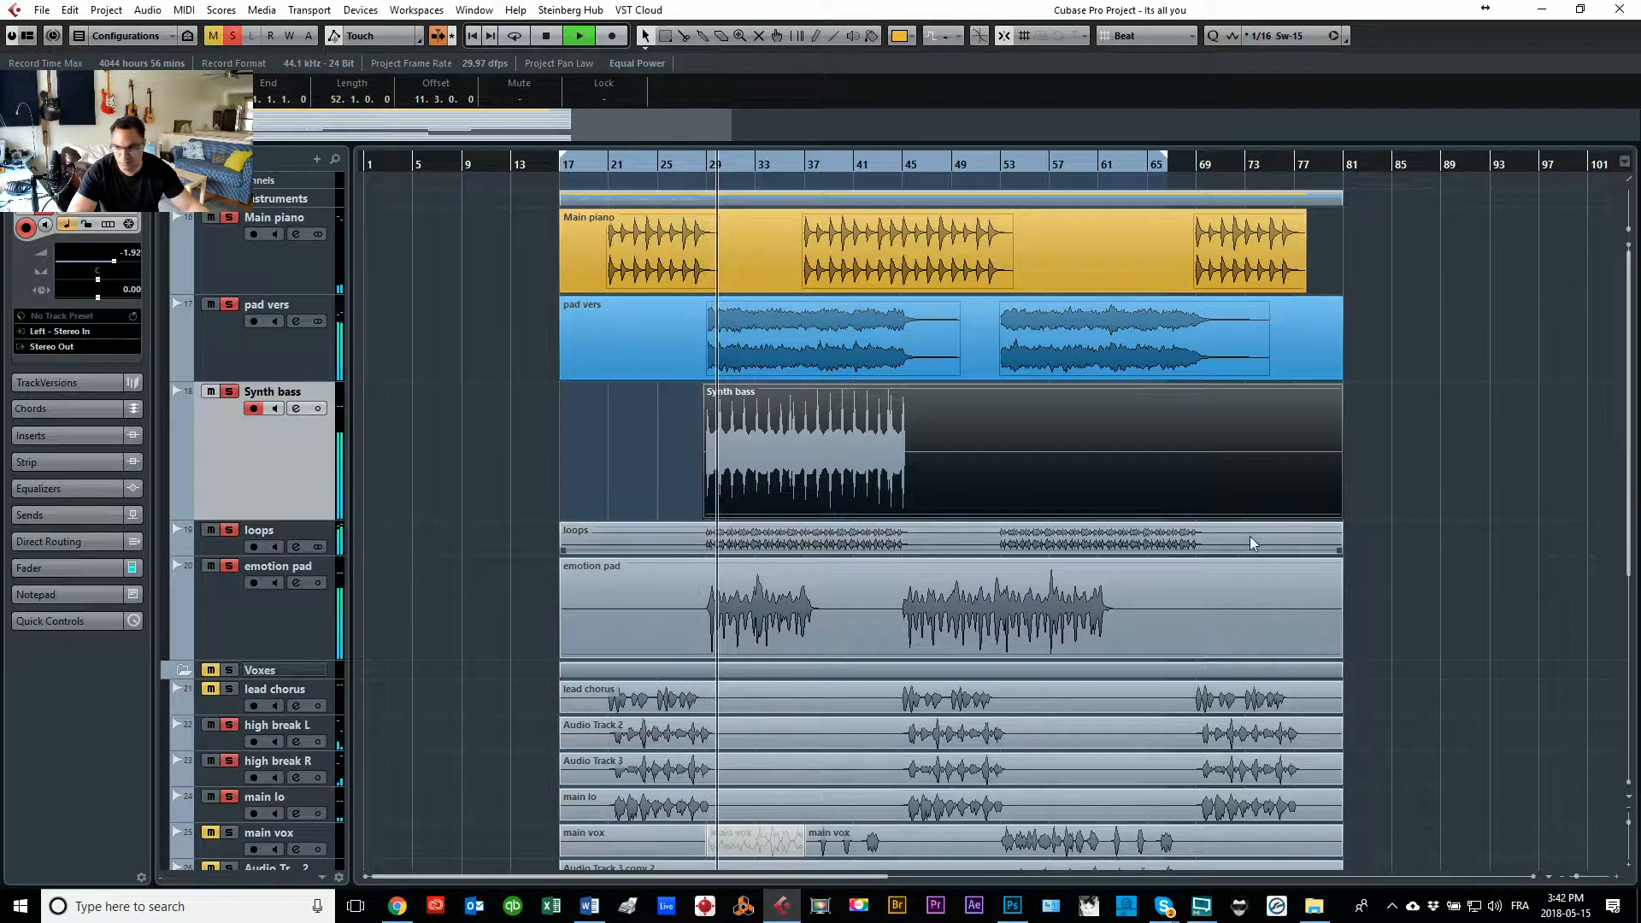
pyautogui.moveTo(1341, 517); pyautogui.dragTo(907, 516)
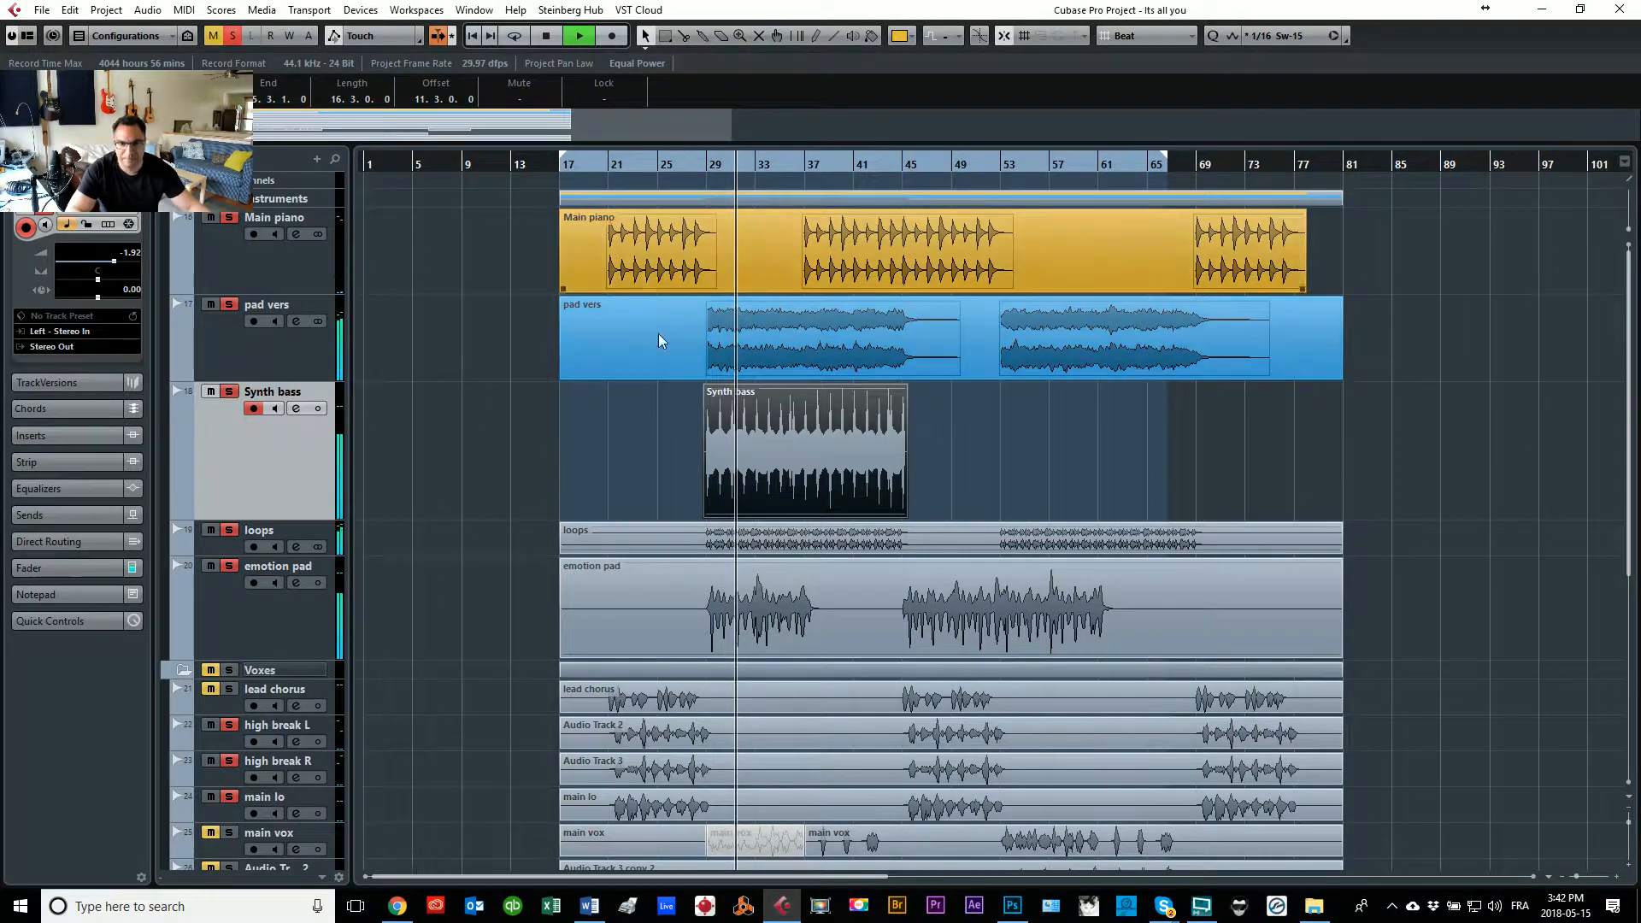
# Step: Assign Color 9 to the Synth bass part and extend its start back to bar 17
pyautogui.click(912, 36)
pyautogui.click(909, 212)
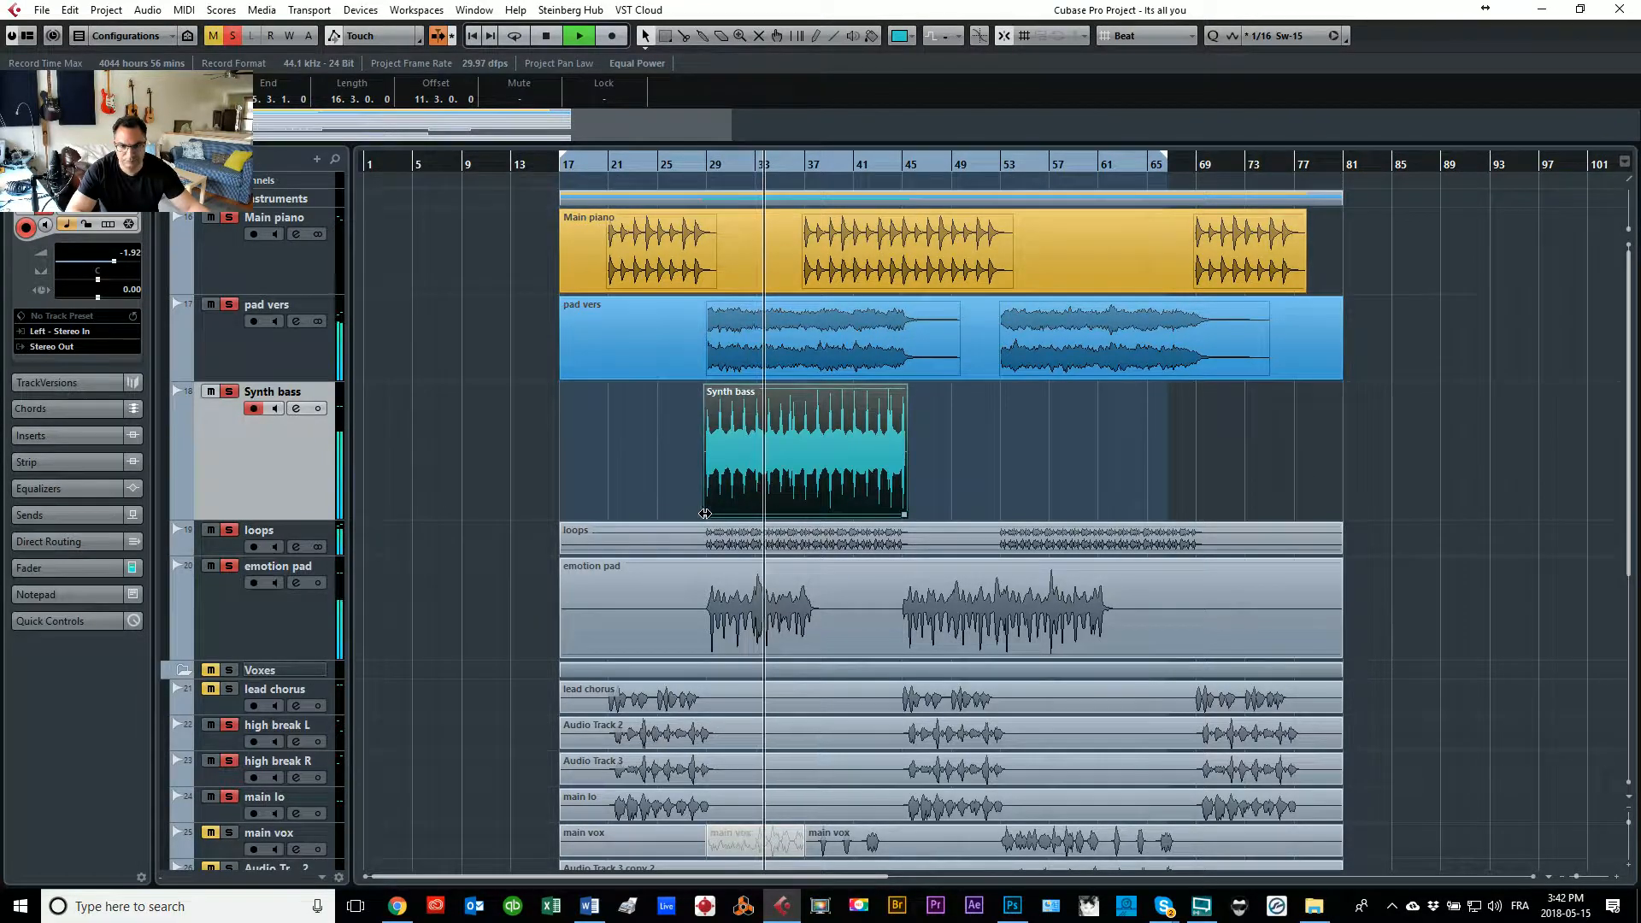
pyautogui.moveTo(706, 514); pyautogui.dragTo(559, 500)
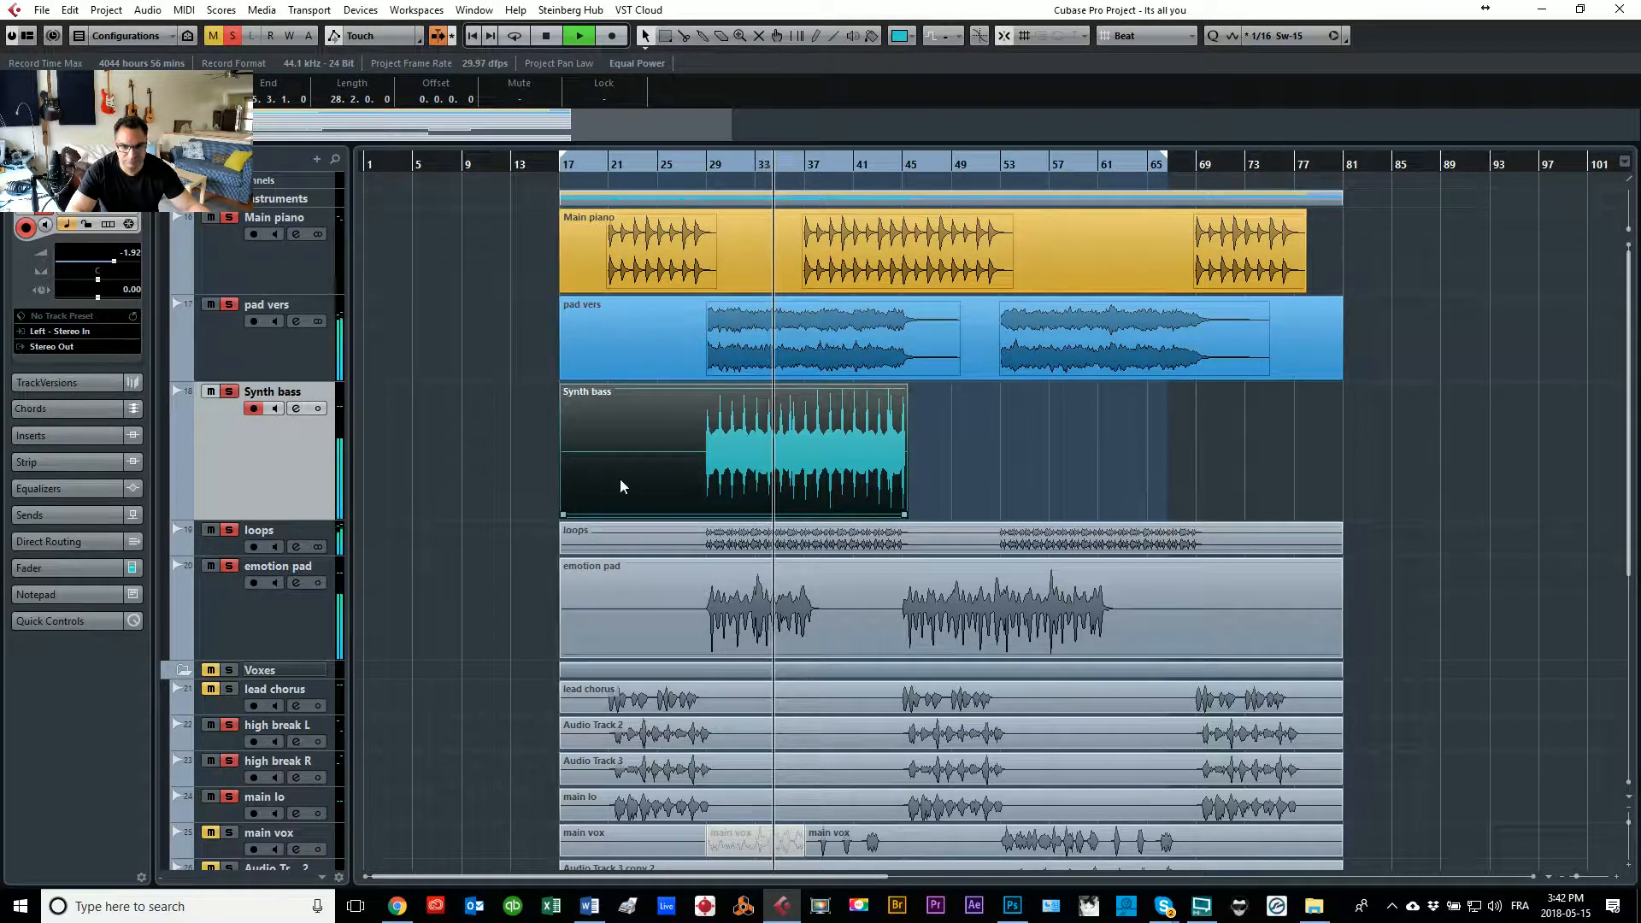
# Step: In the Synth bass part's editor, split the ClassicSynthBass event just before bar 29 and delete the silent first piece
pyautogui.doubleClick(621, 478)
pyautogui.rightClick(363, 485)
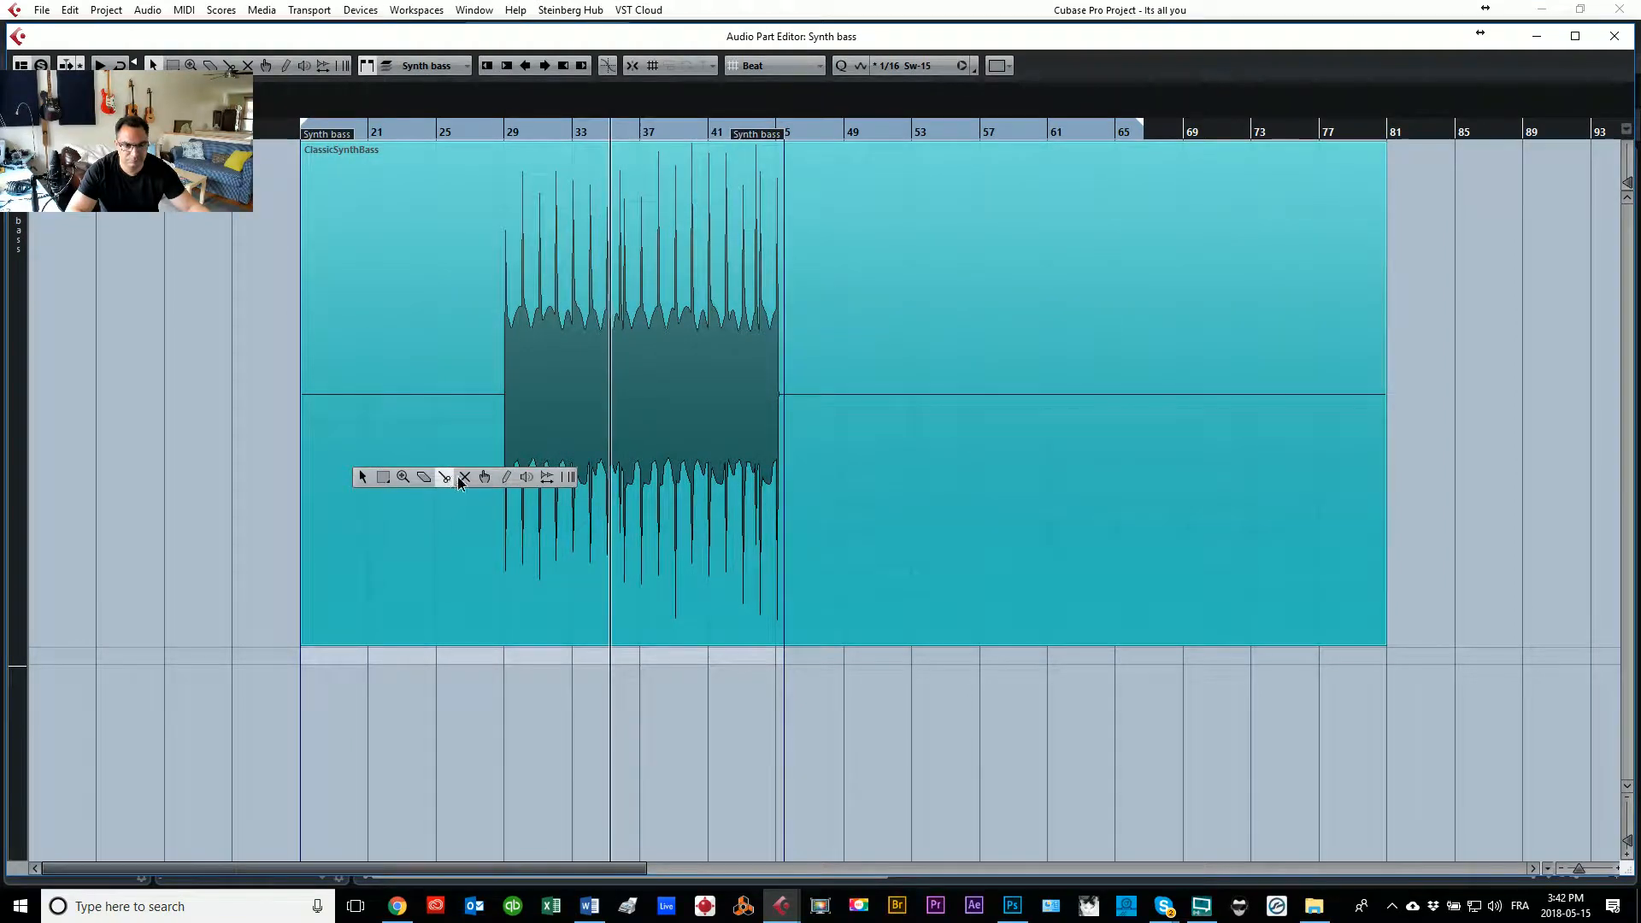
pyautogui.click(458, 477)
pyautogui.click(503, 451)
pyautogui.rightClick(476, 460)
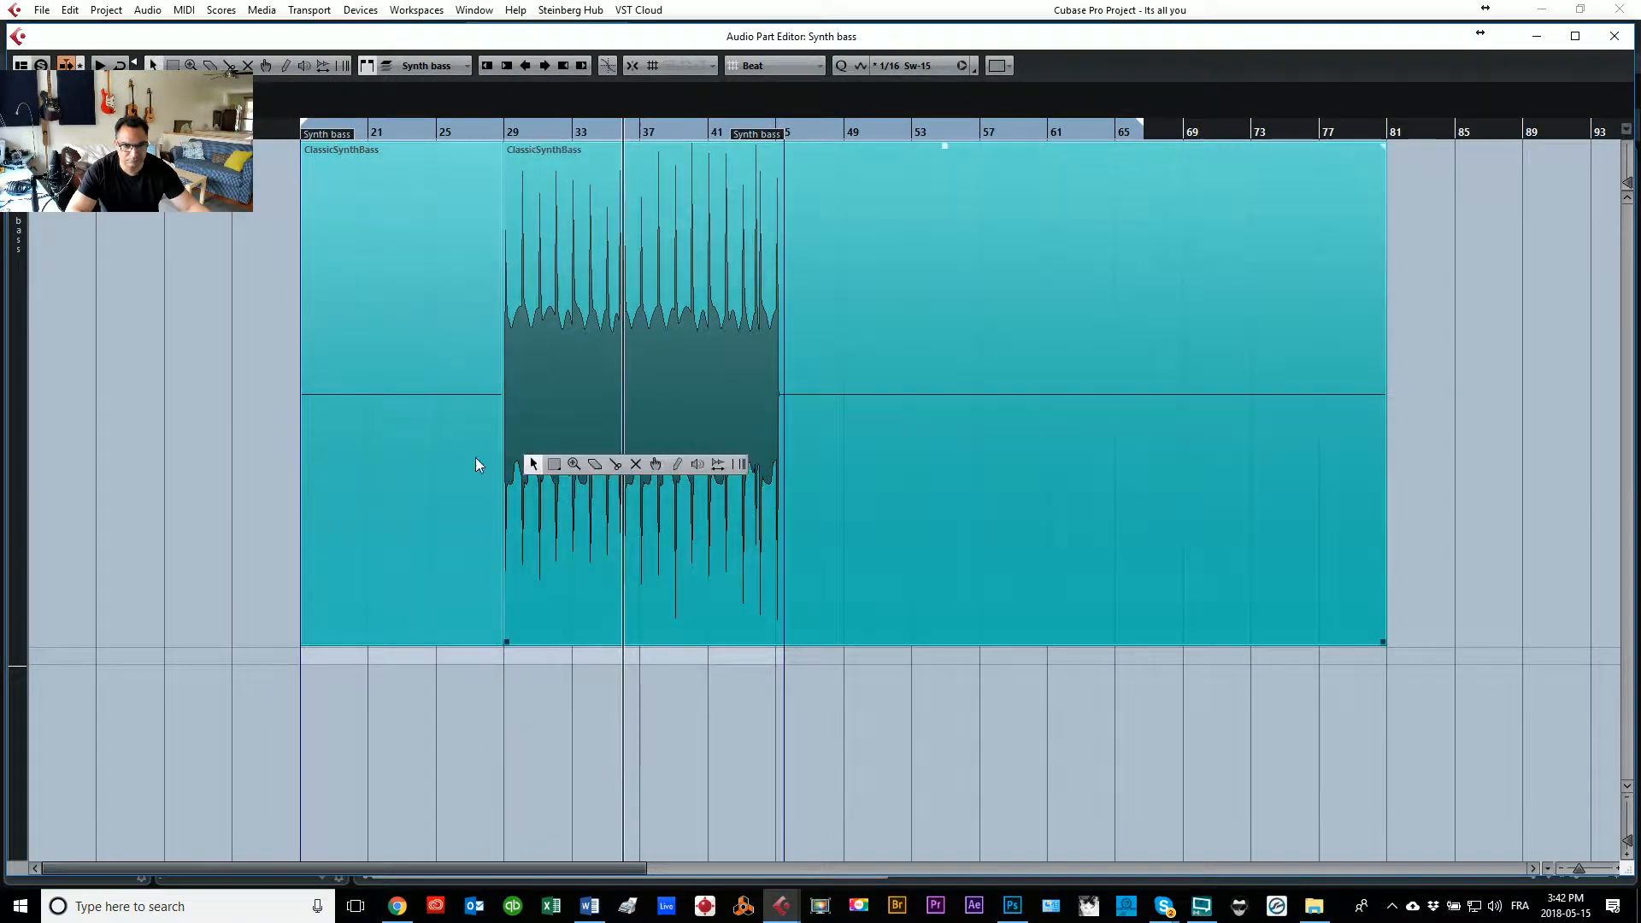
pyautogui.click(535, 465)
pyautogui.click(382, 494)
pyautogui.press('Delete')
# Step: Trim the end of the ClassicSynthBass event to about bar 45 and close the part editor
pyautogui.click(570, 563)
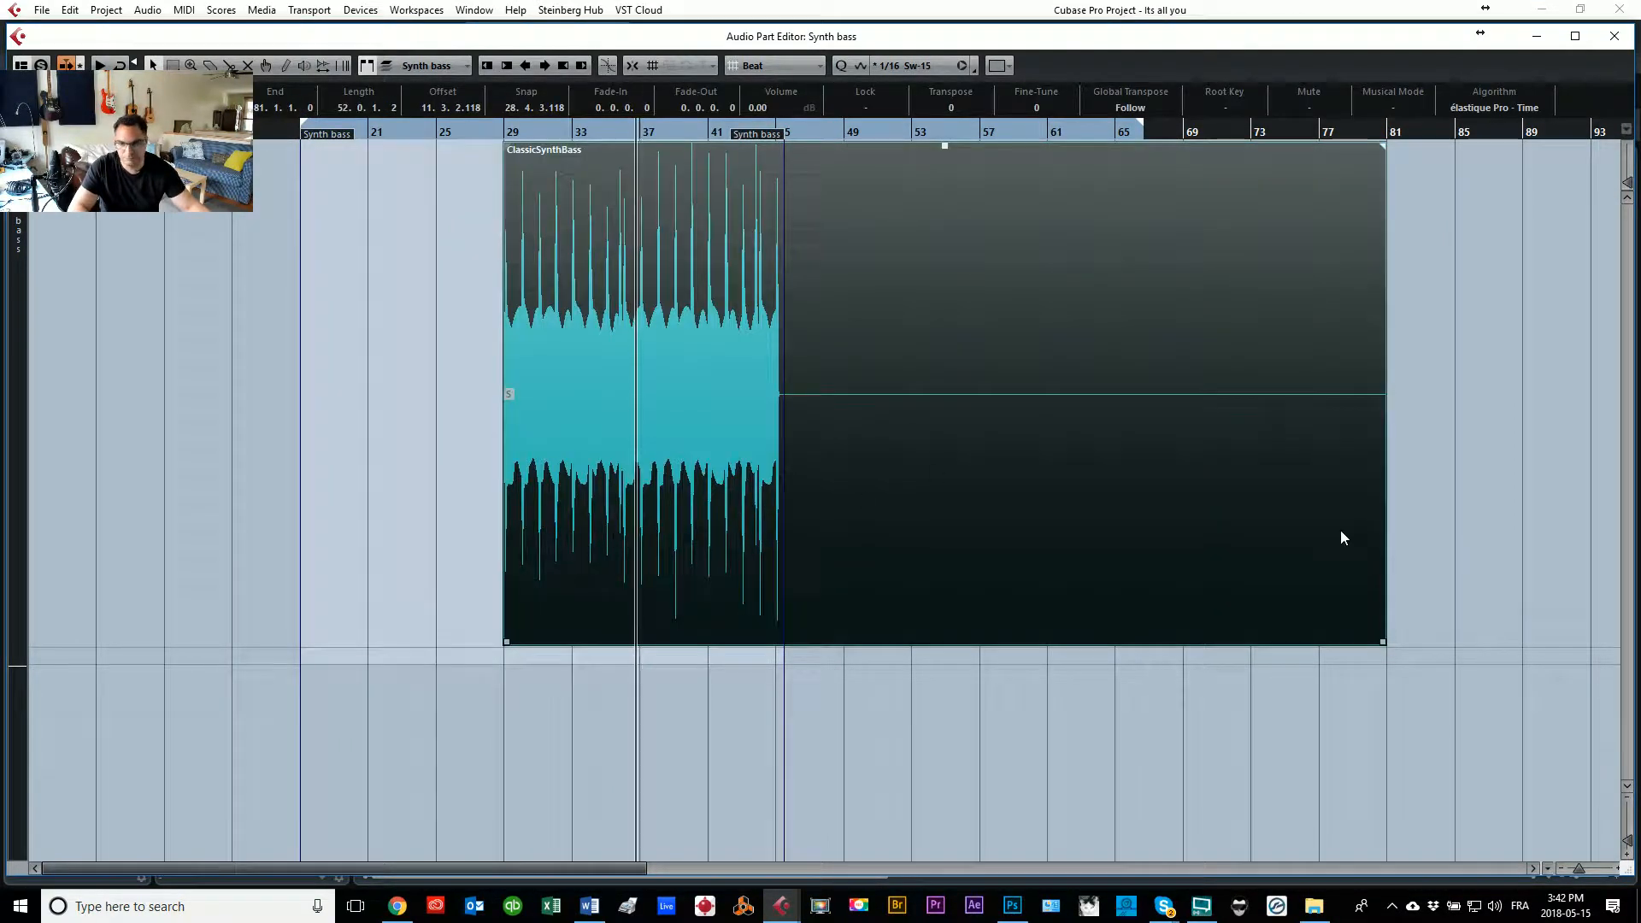
pyautogui.moveTo(1383, 642); pyautogui.dragTo(783, 644)
pyautogui.click(1614, 36)
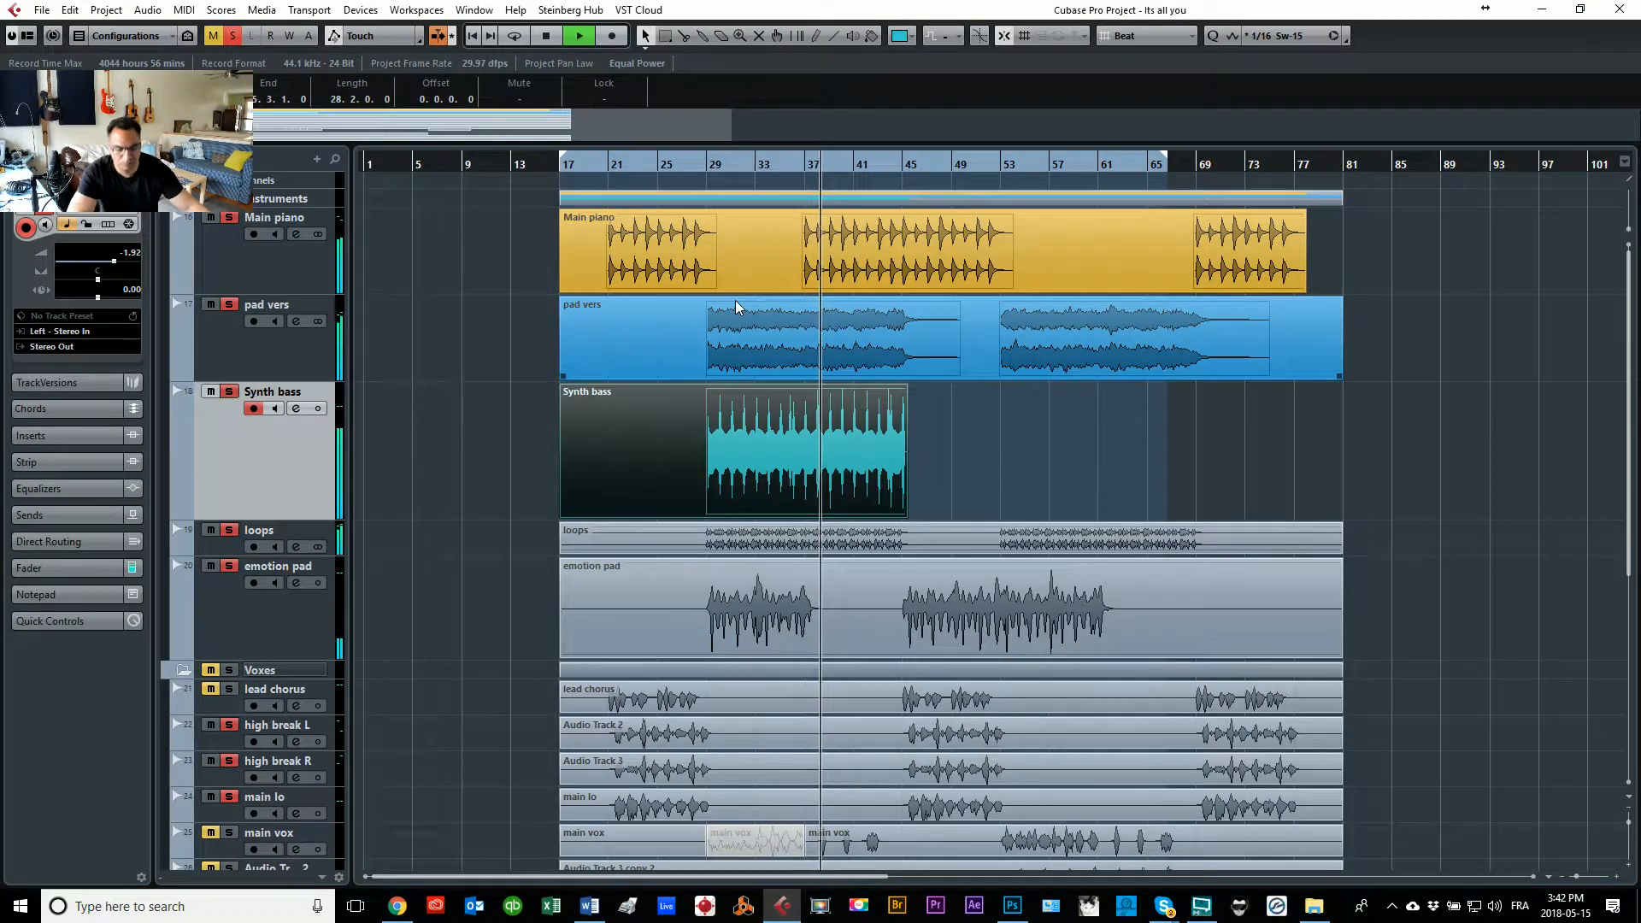
# Step: Extend the Synth bass part's end to bar 81 and start playback from just before bar 29
pyautogui.click(764, 598)
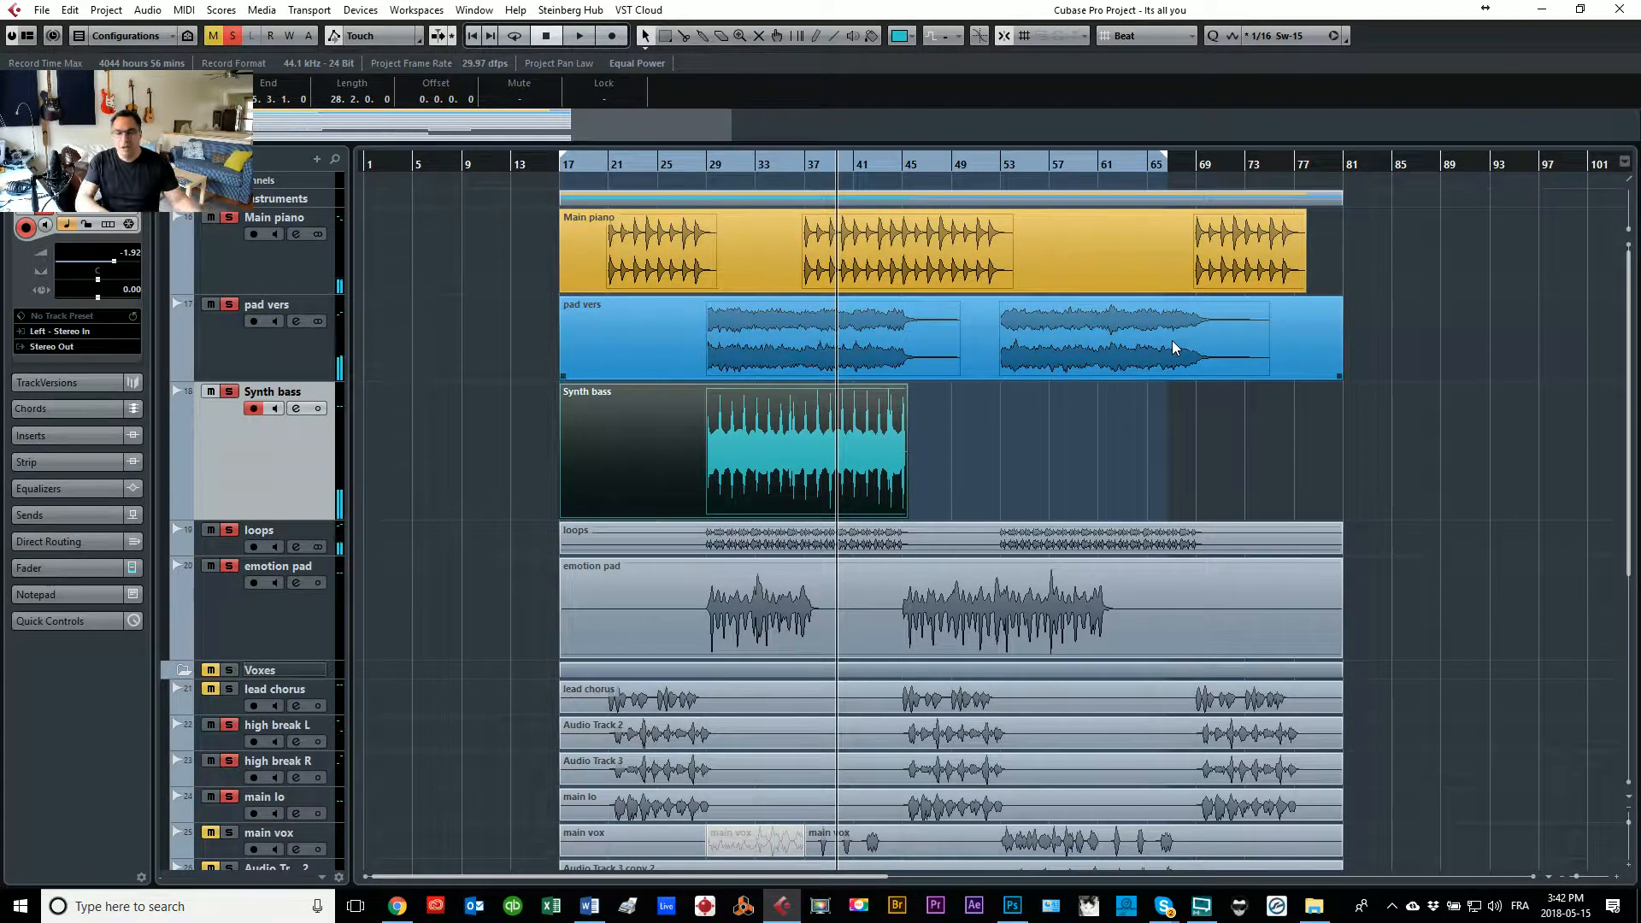
pyautogui.click(887, 402)
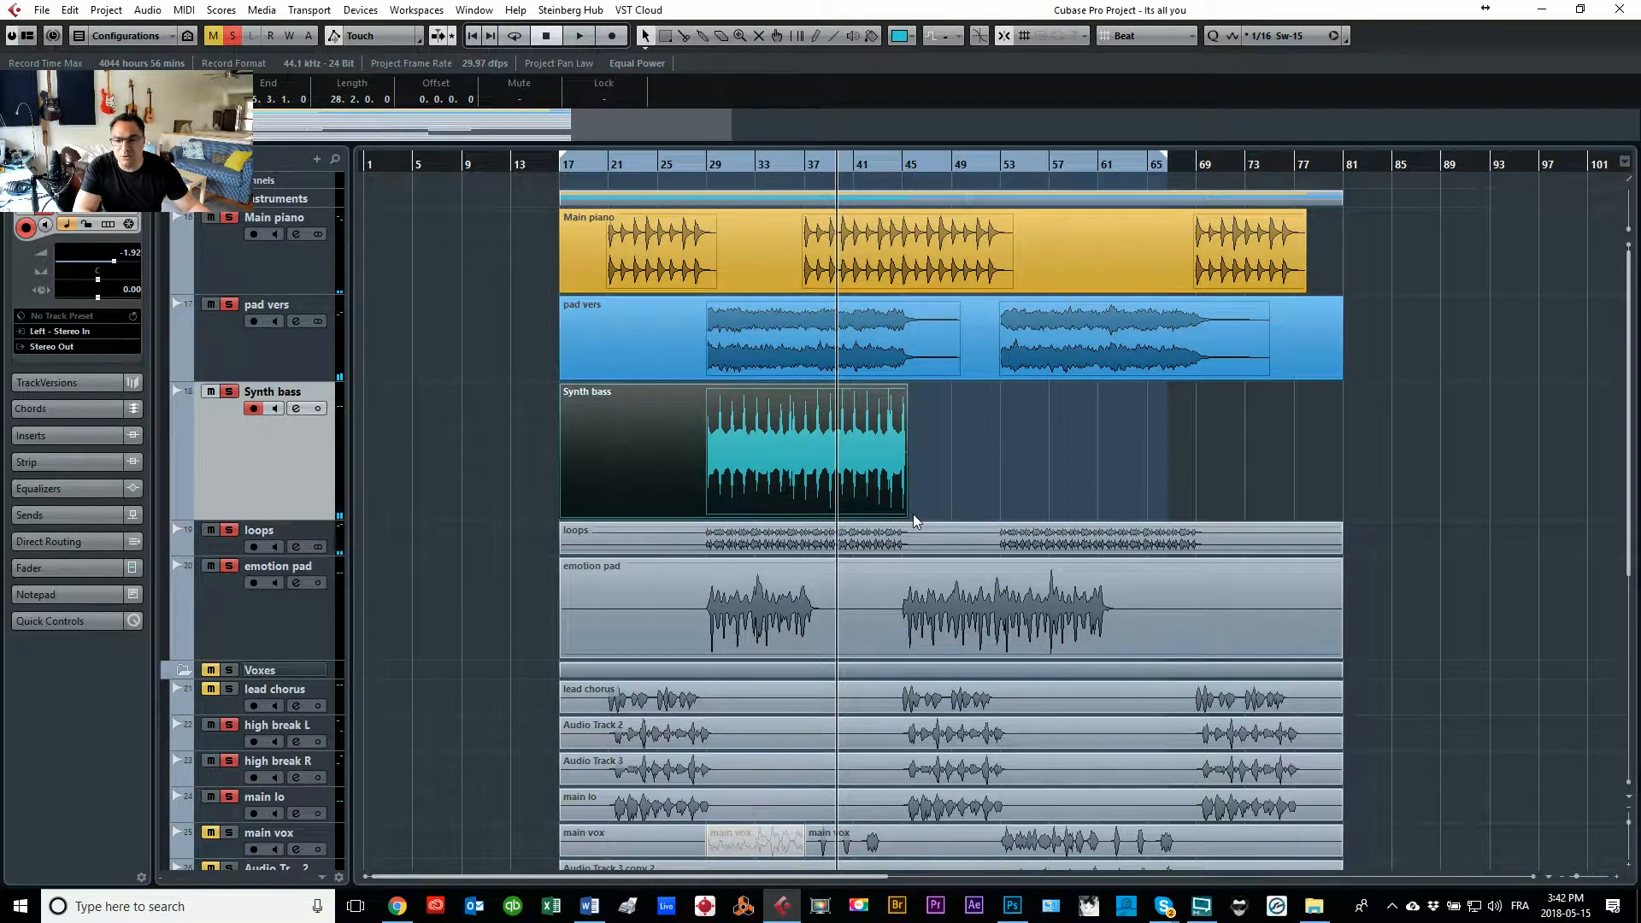
pyautogui.moveTo(904, 515); pyautogui.dragTo(1340, 493)
pyautogui.click(700, 168)
pyautogui.press('space')
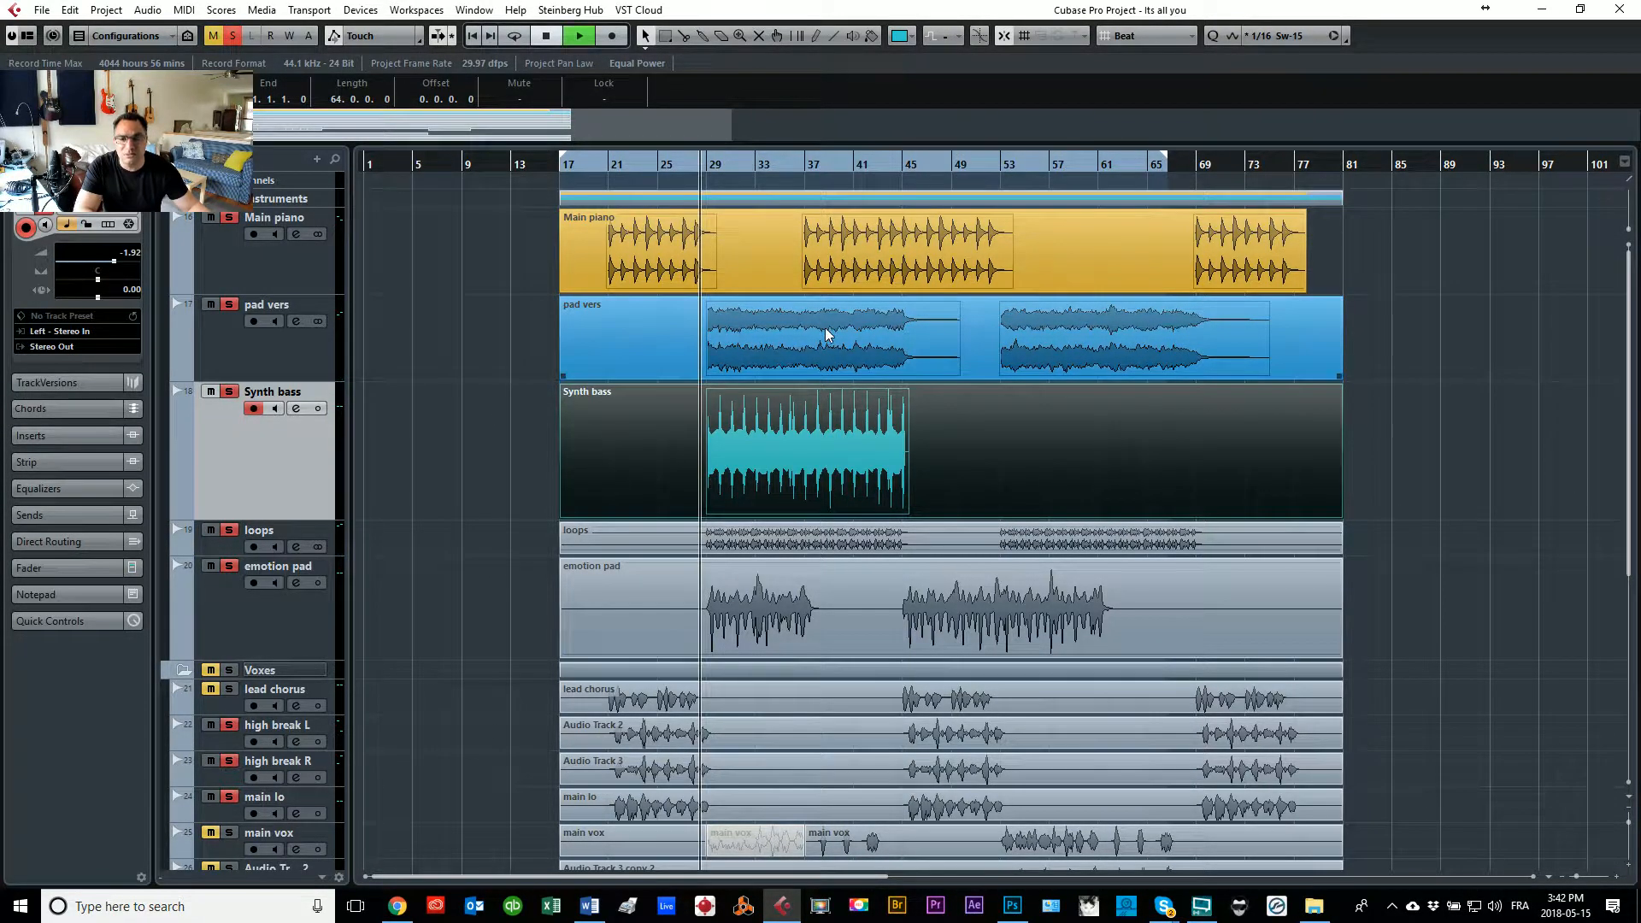
# Step: Assign Color 2 to the loops part
pyautogui.click(571, 503)
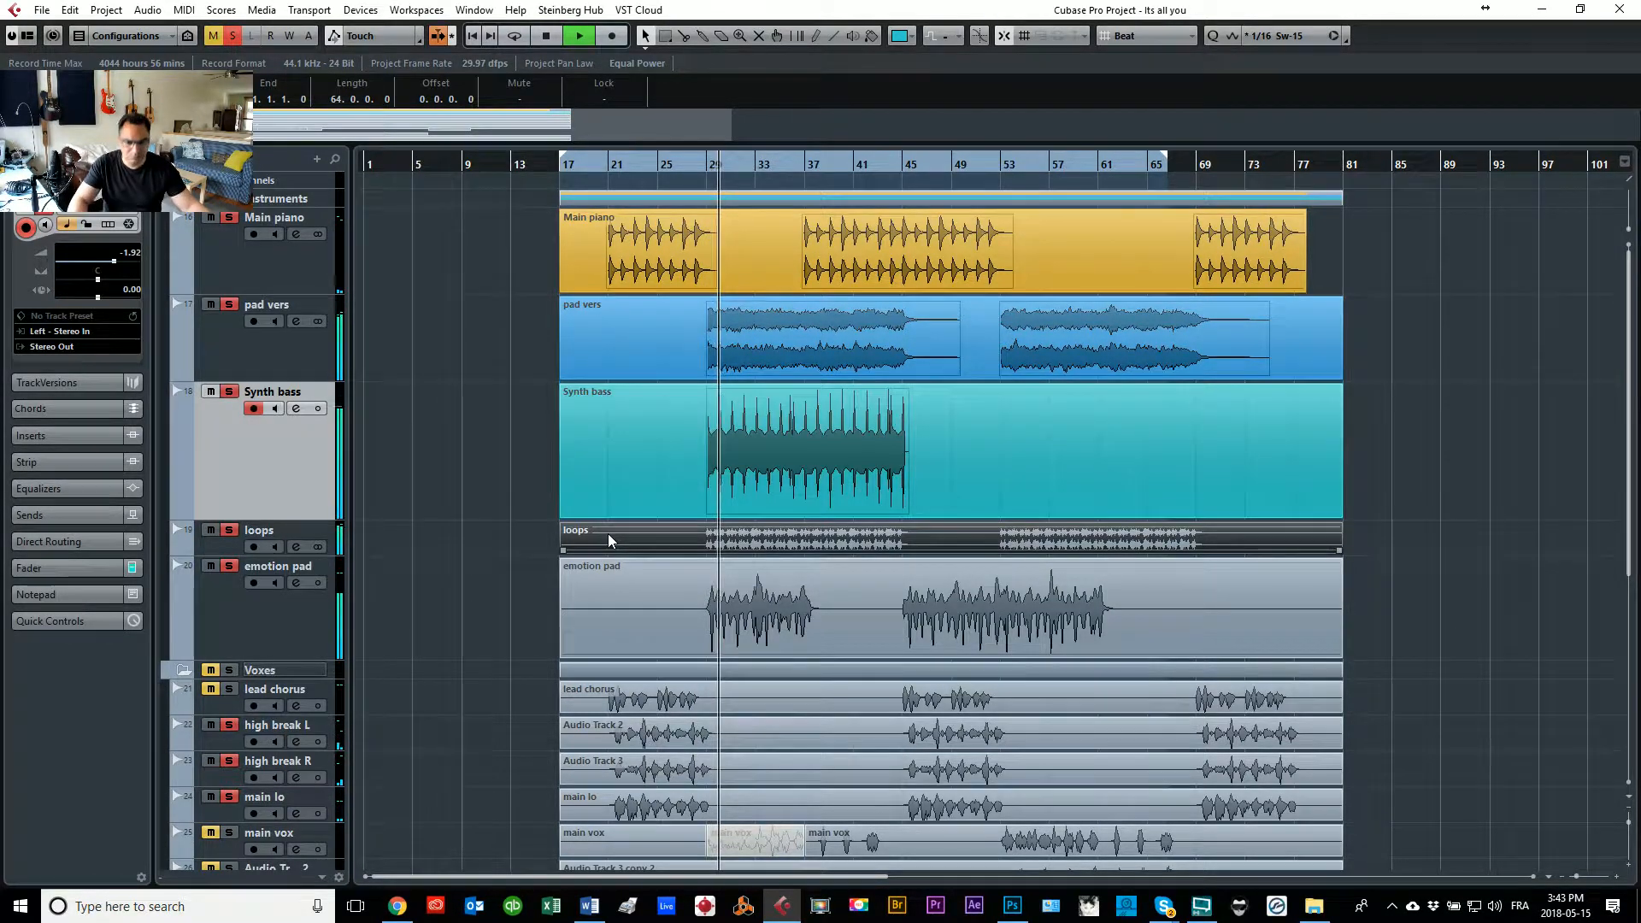
pyautogui.click(912, 36)
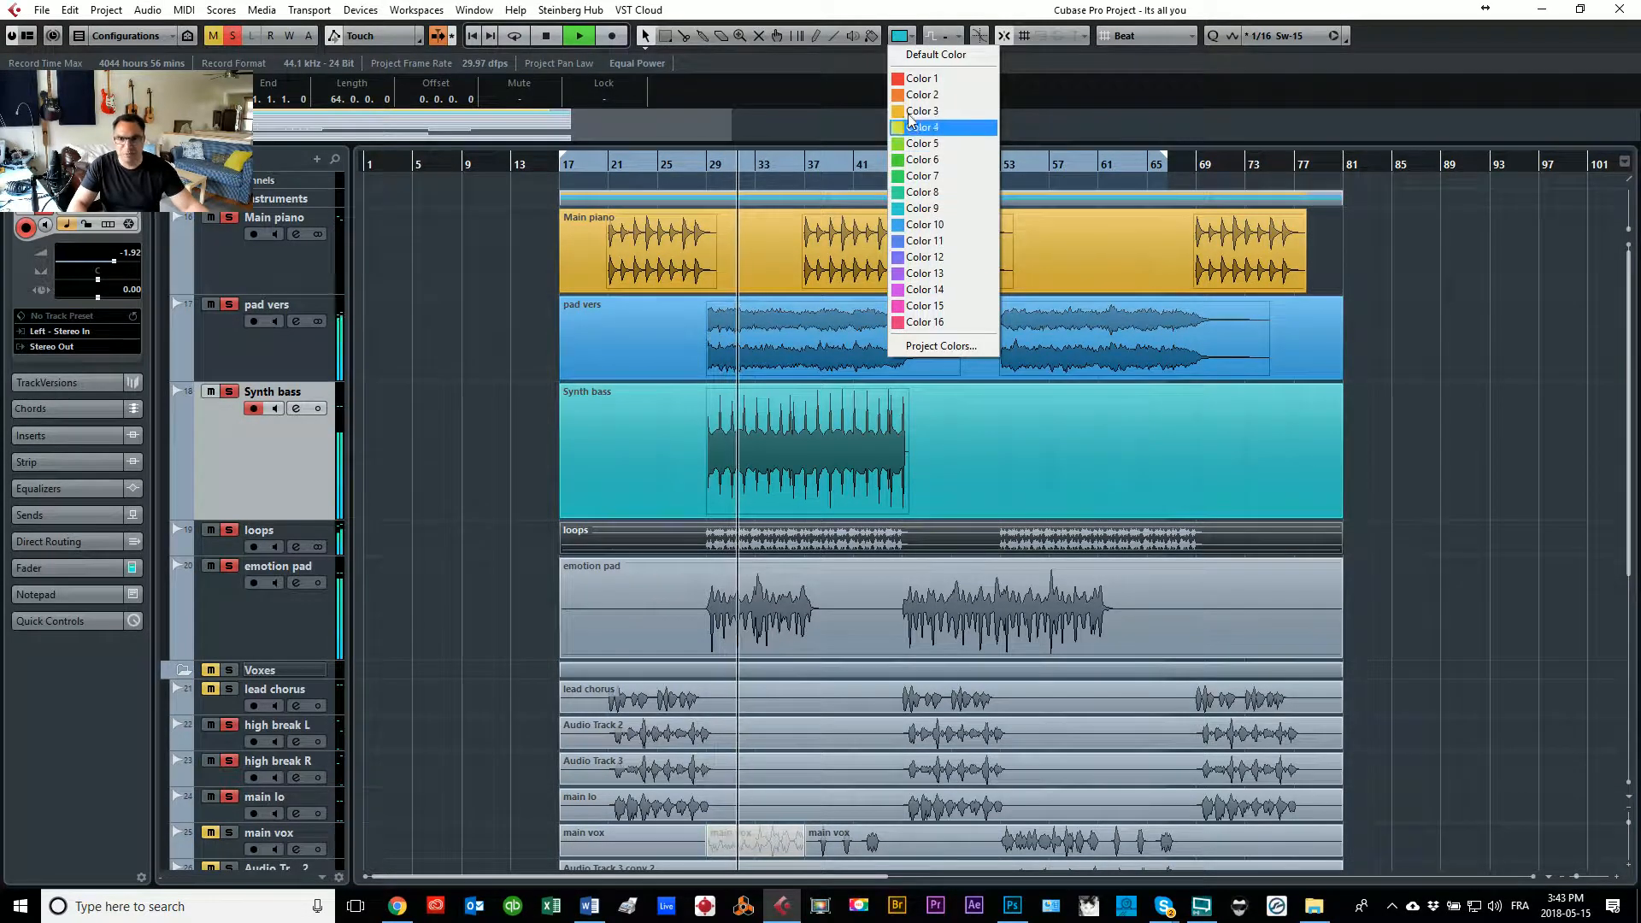
pyautogui.click(922, 94)
# Step: Try Color 11 on the Synth bass part and settle on Color 10, matching the pad vers part
pyautogui.click(729, 487)
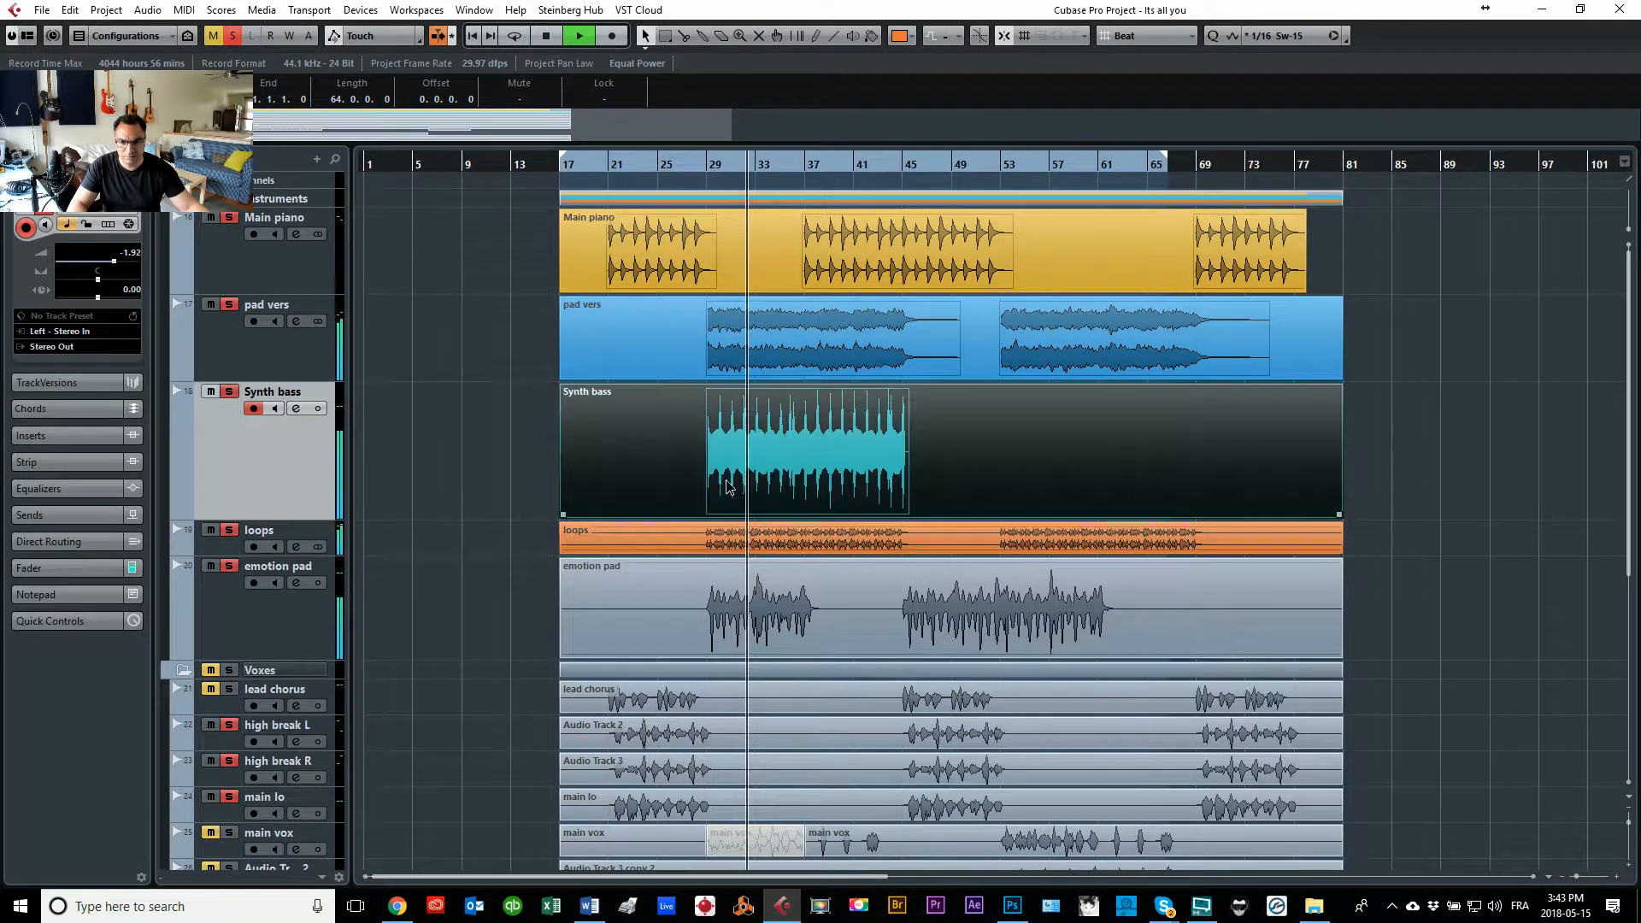
pyautogui.click(912, 36)
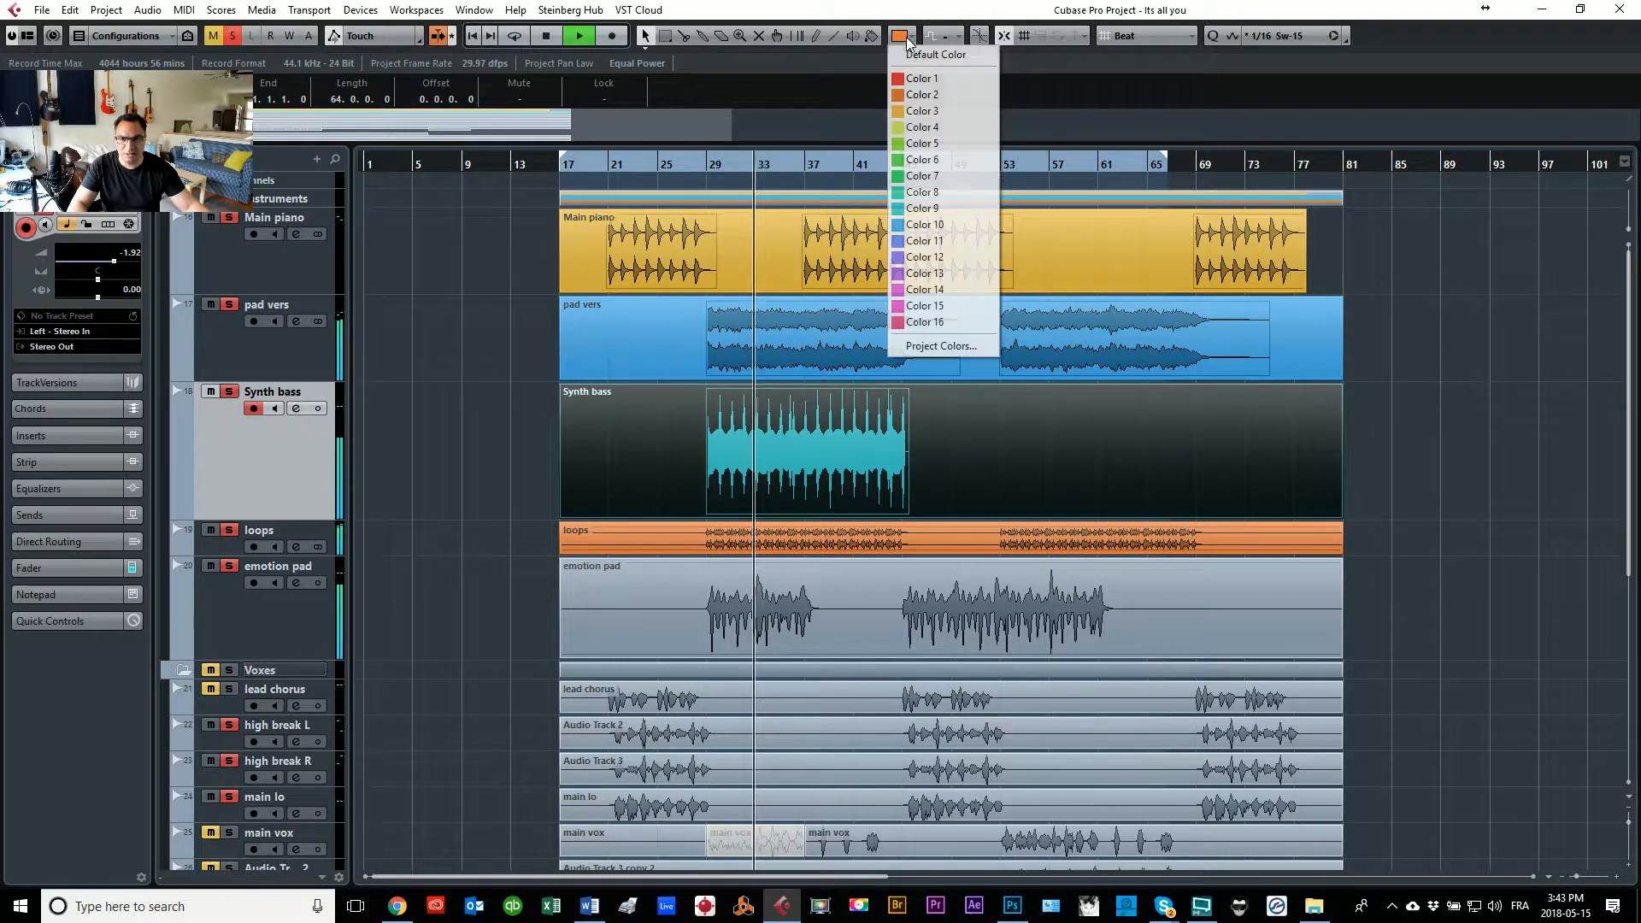
pyautogui.click(916, 242)
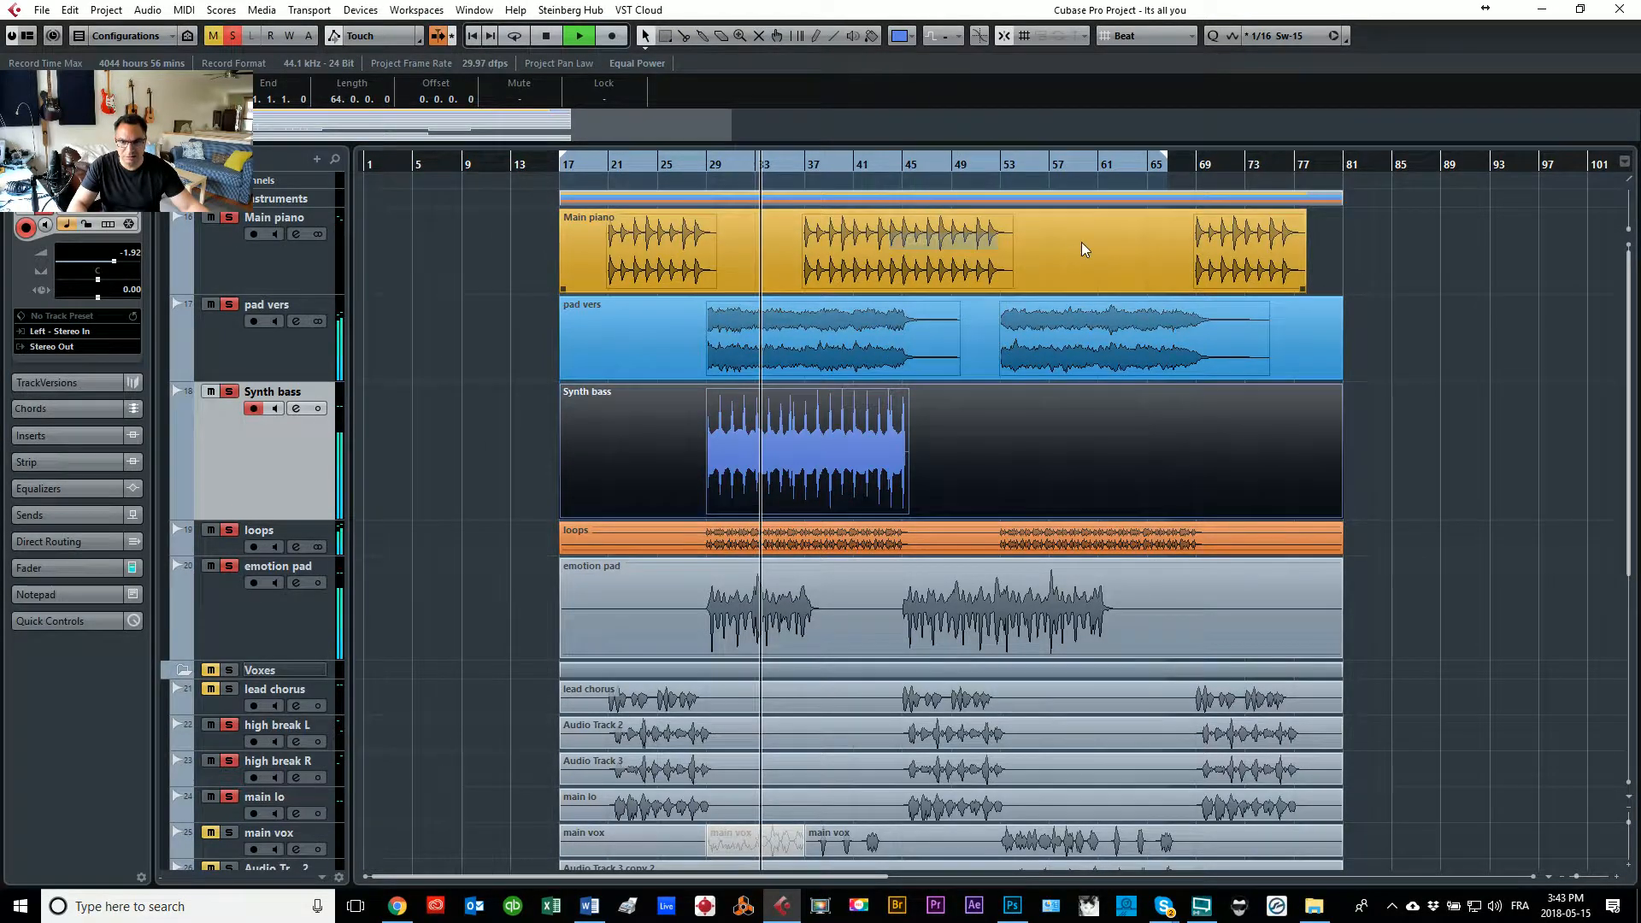
pyautogui.click(900, 36)
pyautogui.click(924, 225)
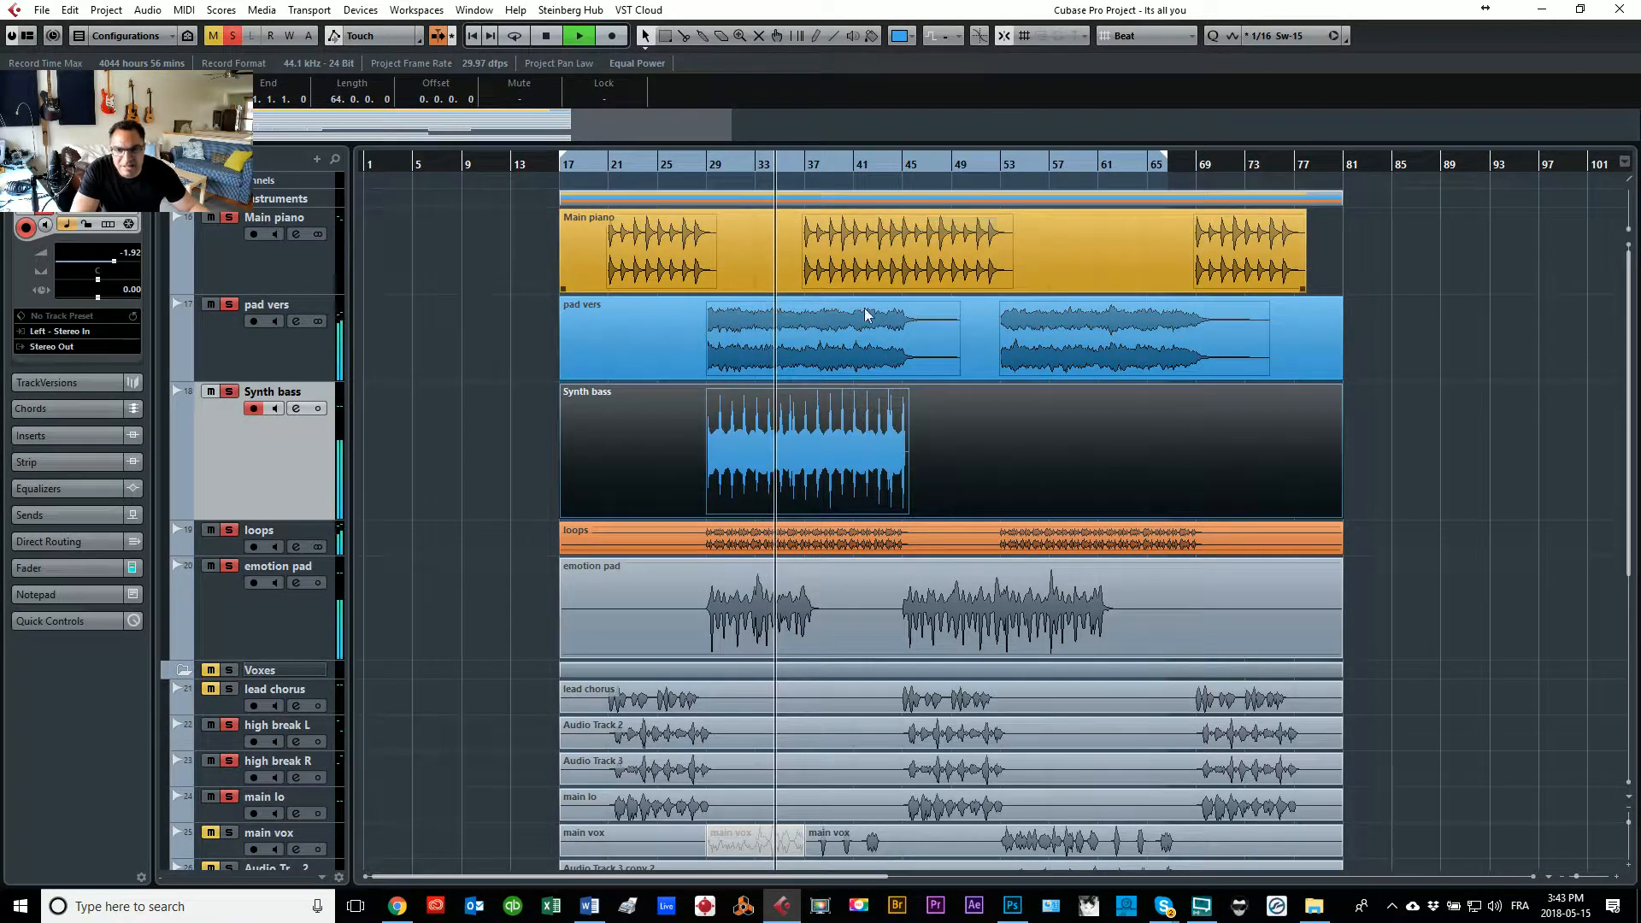
pyautogui.click(613, 365)
pyautogui.click(488, 424)
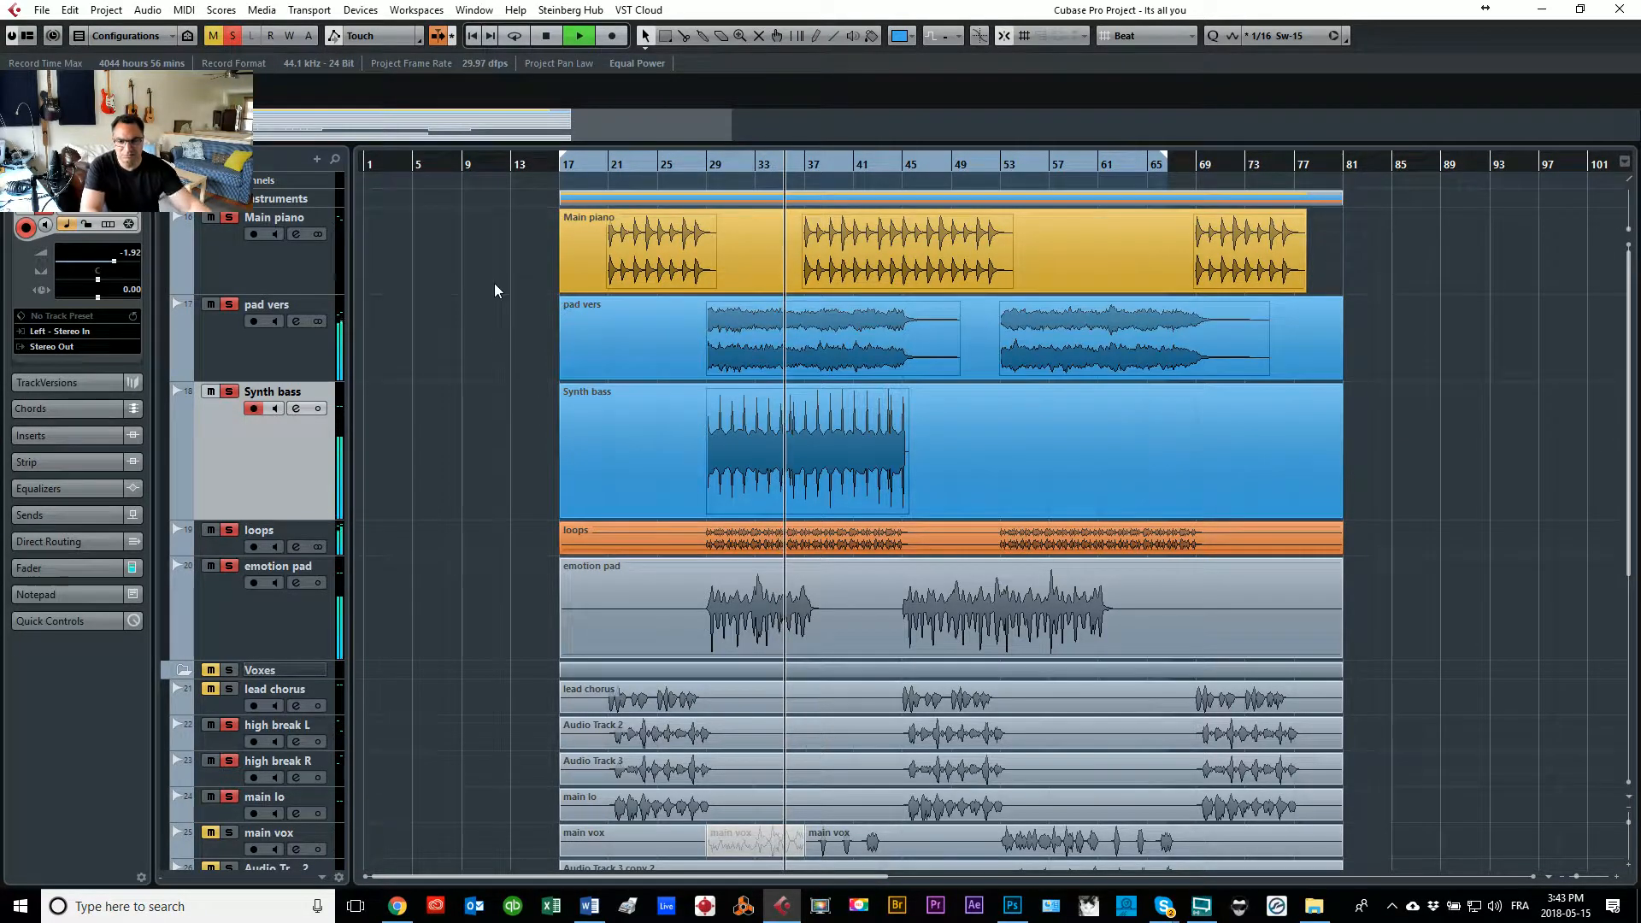
# Step: Move the emotion pad track between the pad vers and Synth bass tracks
pyautogui.click(260, 608)
pyautogui.moveTo(260, 608); pyautogui.dragTo(310, 444)
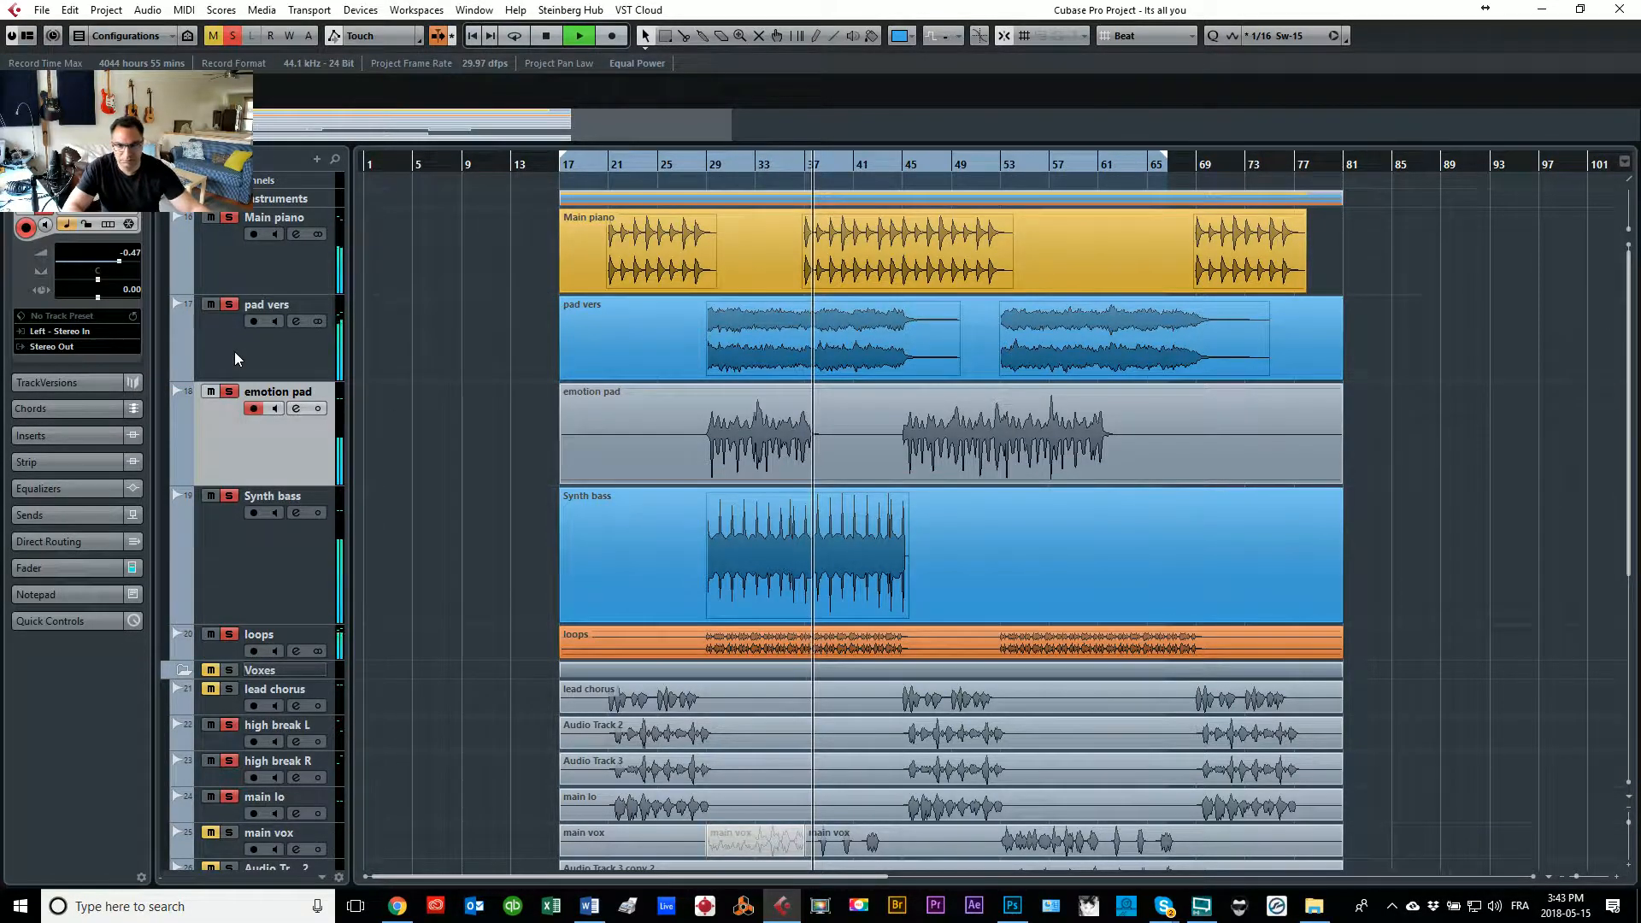
# Step: Assign Color 10 to the emotion pad part, matching the pad vers and Synth bass parts
pyautogui.click(711, 444)
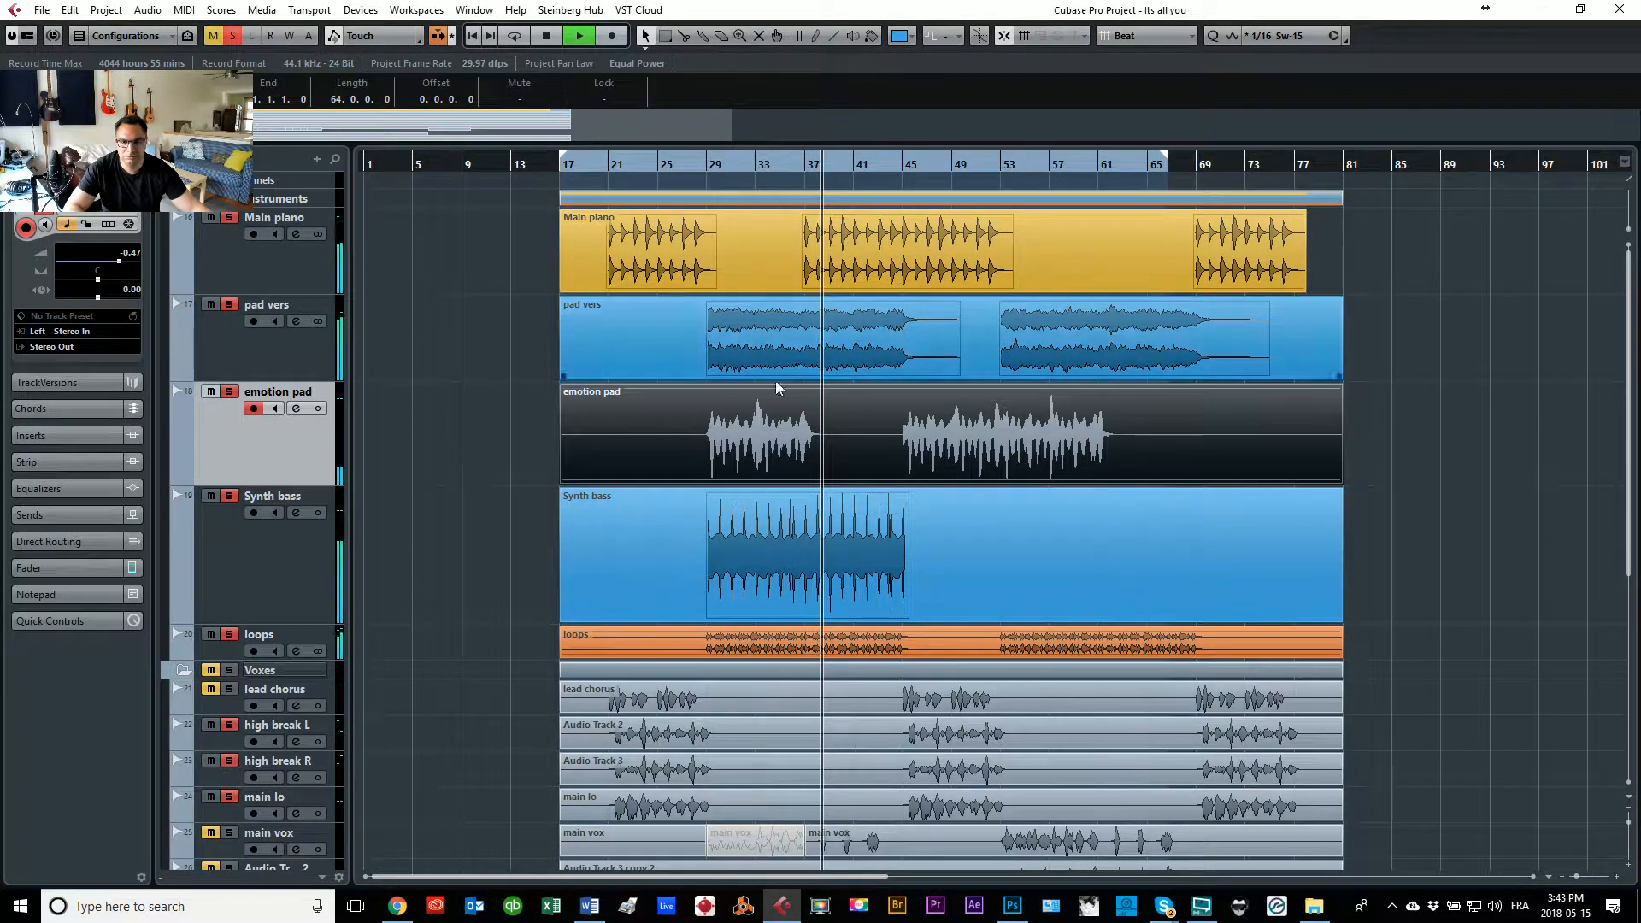
pyautogui.click(911, 36)
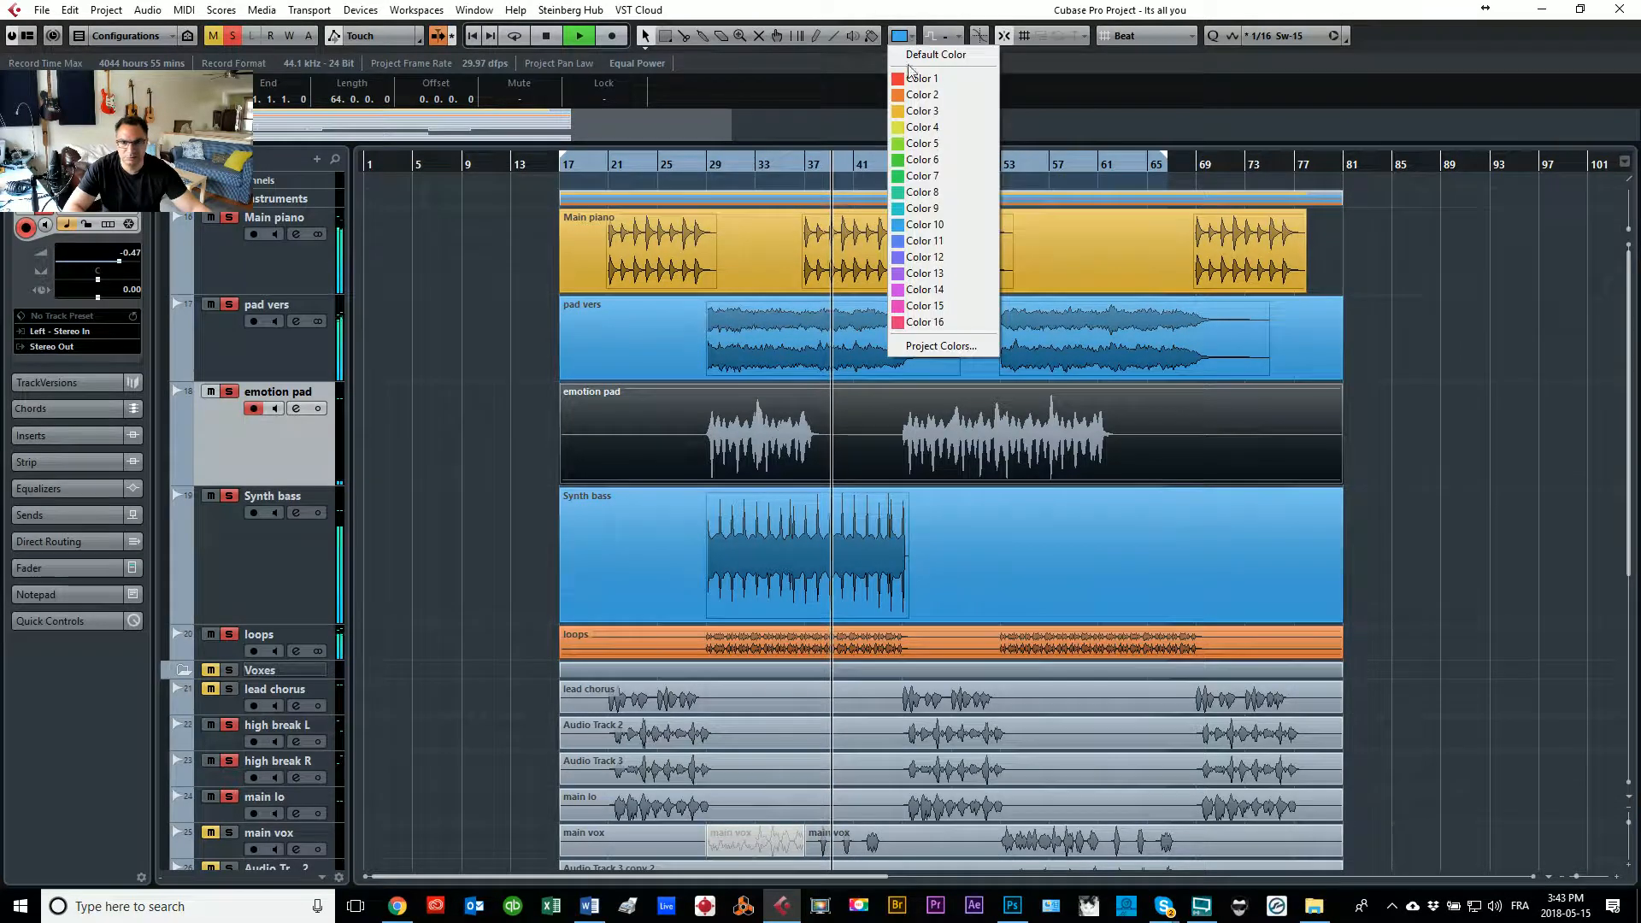
pyautogui.click(920, 228)
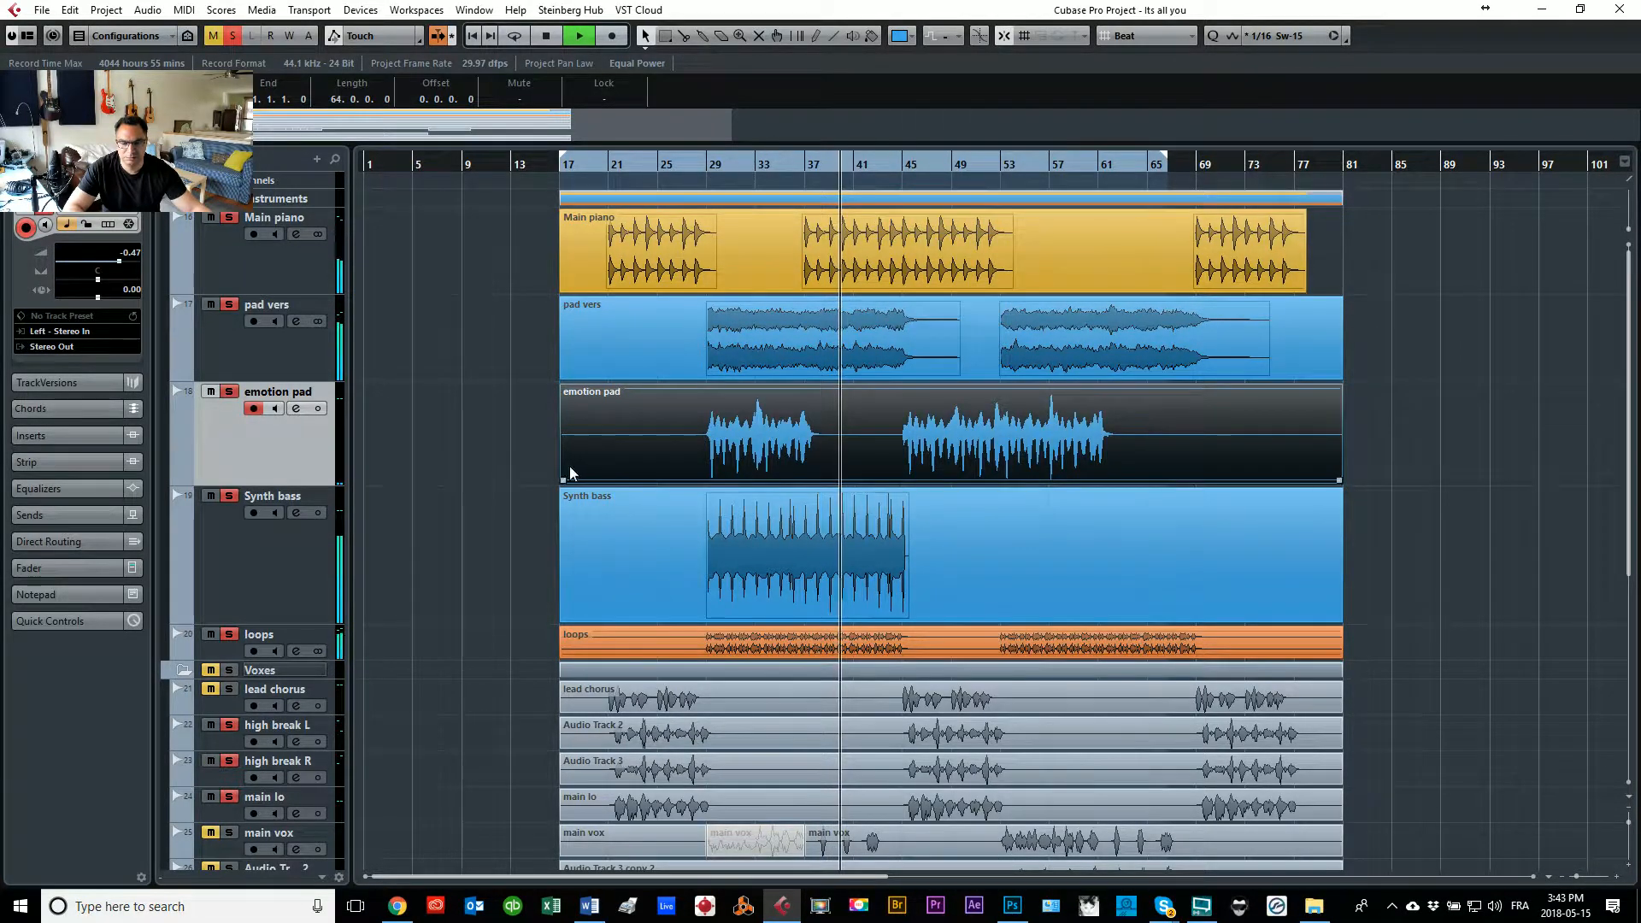
pyautogui.click(499, 451)
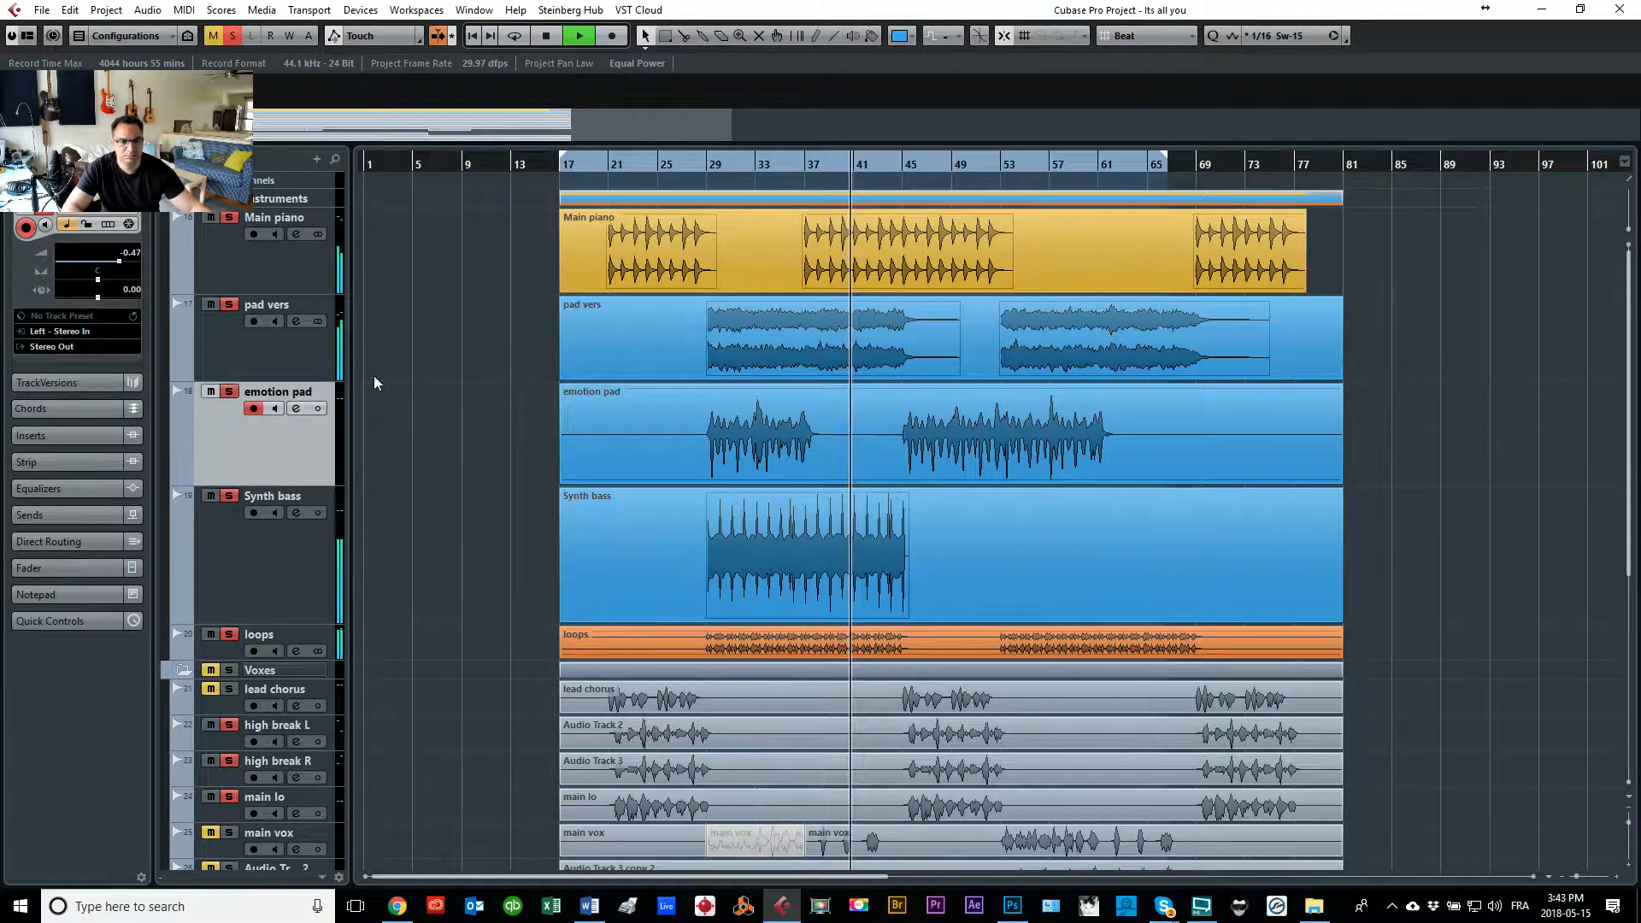
# Step: Move the pad vers, emotion pad and Synth bass tracks together into a new folder
pyautogui.click(295, 358)
pyautogui.keyDown('ctrl'); pyautogui.click(277, 451); pyautogui.keyUp('ctrl')
pyautogui.keyDown('ctrl'); pyautogui.click(273, 537); pyautogui.keyUp('ctrl')
pyautogui.rightClick(273, 555)
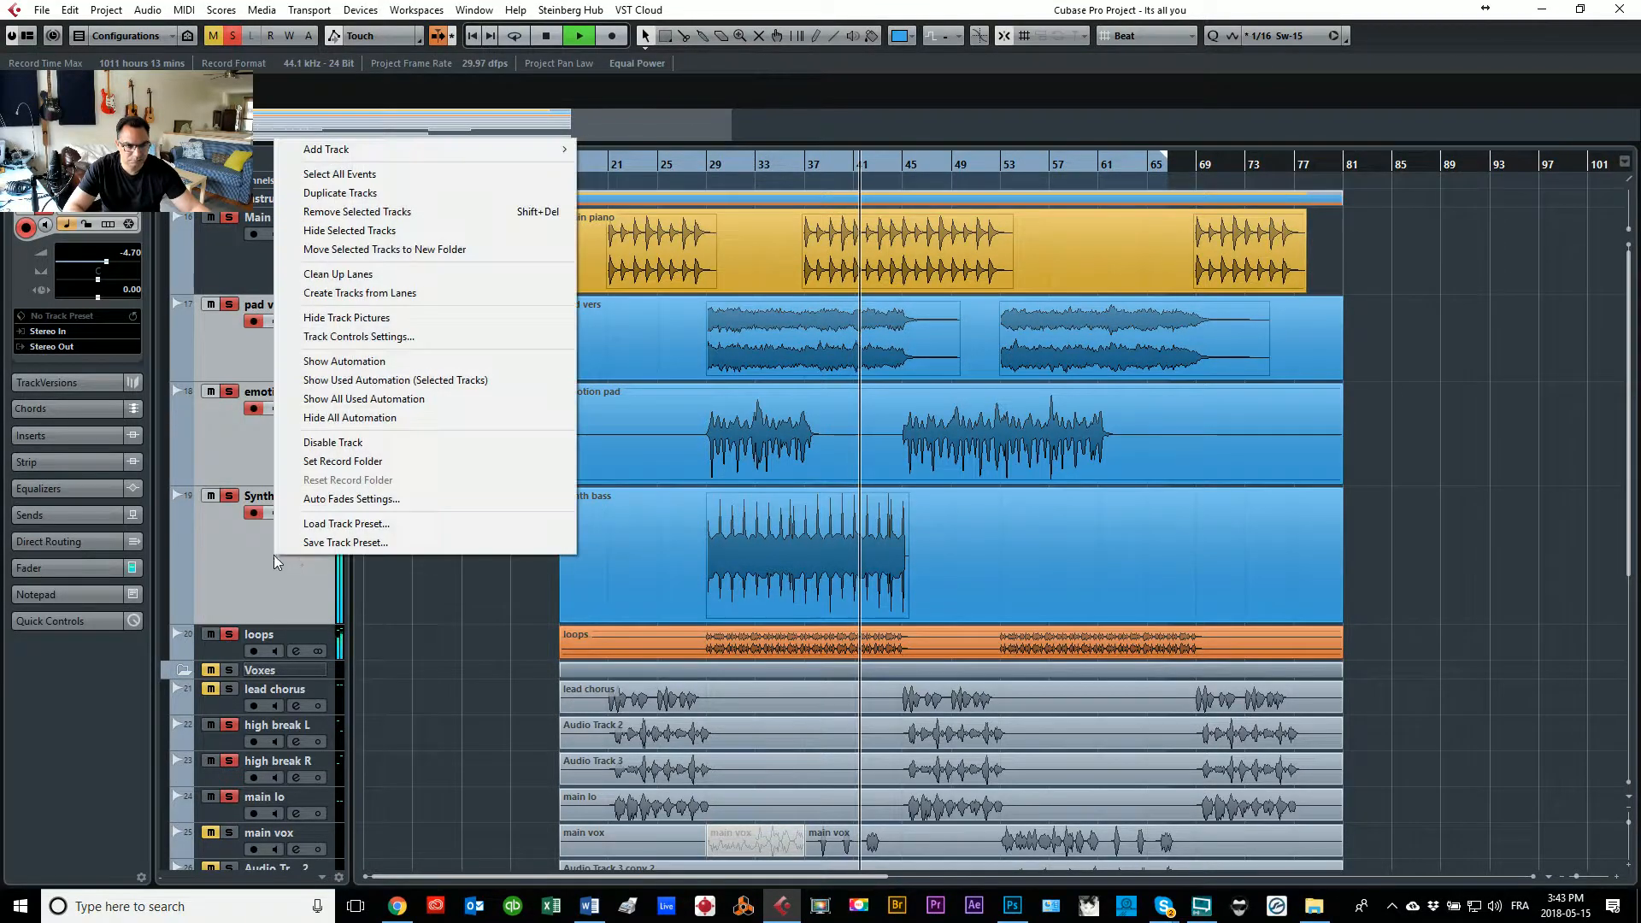
pyautogui.click(308, 249)
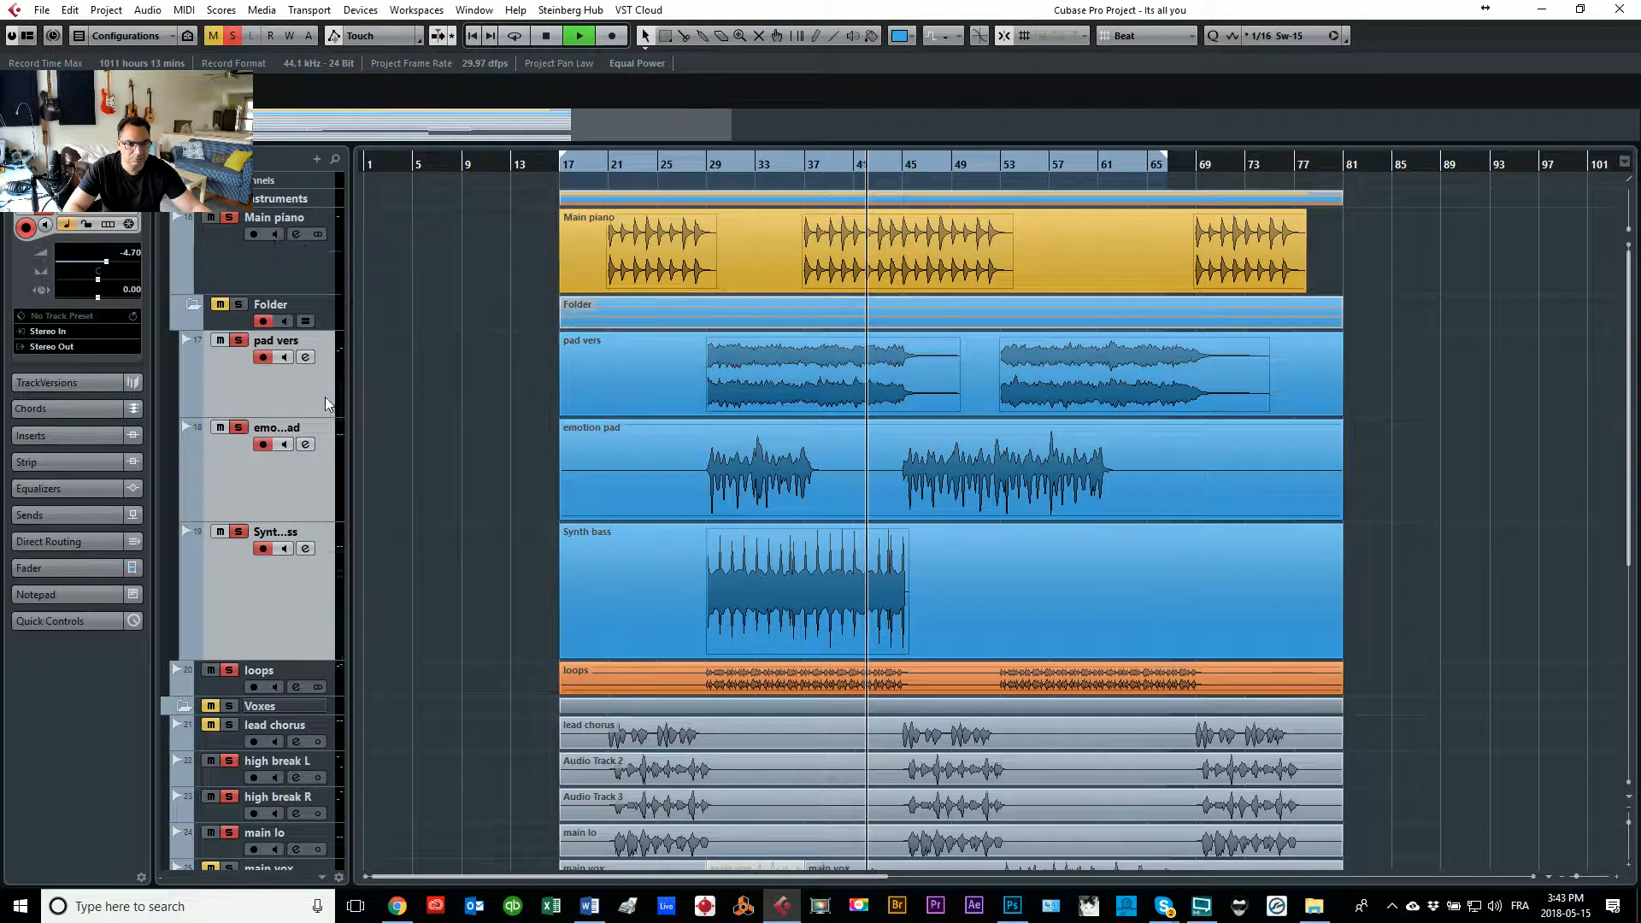
# Step: Rename the new folder track Pad, then collapse and re-expand it to check the grouping
pyautogui.doubleClick(272, 306)
pyautogui.write('Pad')
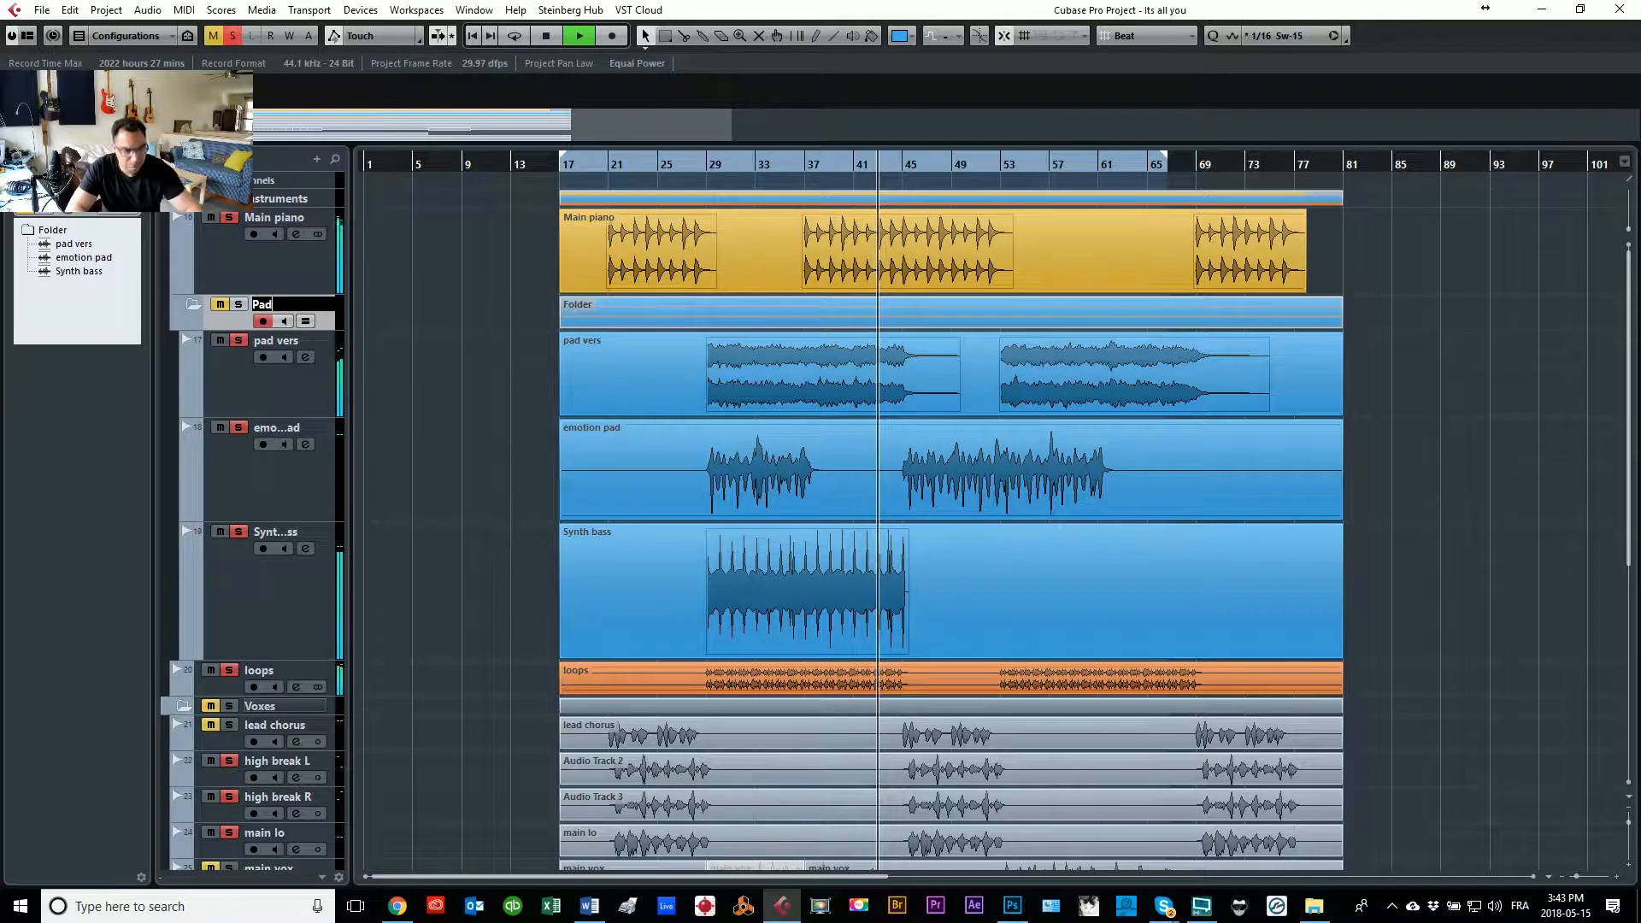
pyautogui.press('Return')
pyautogui.click(193, 305)
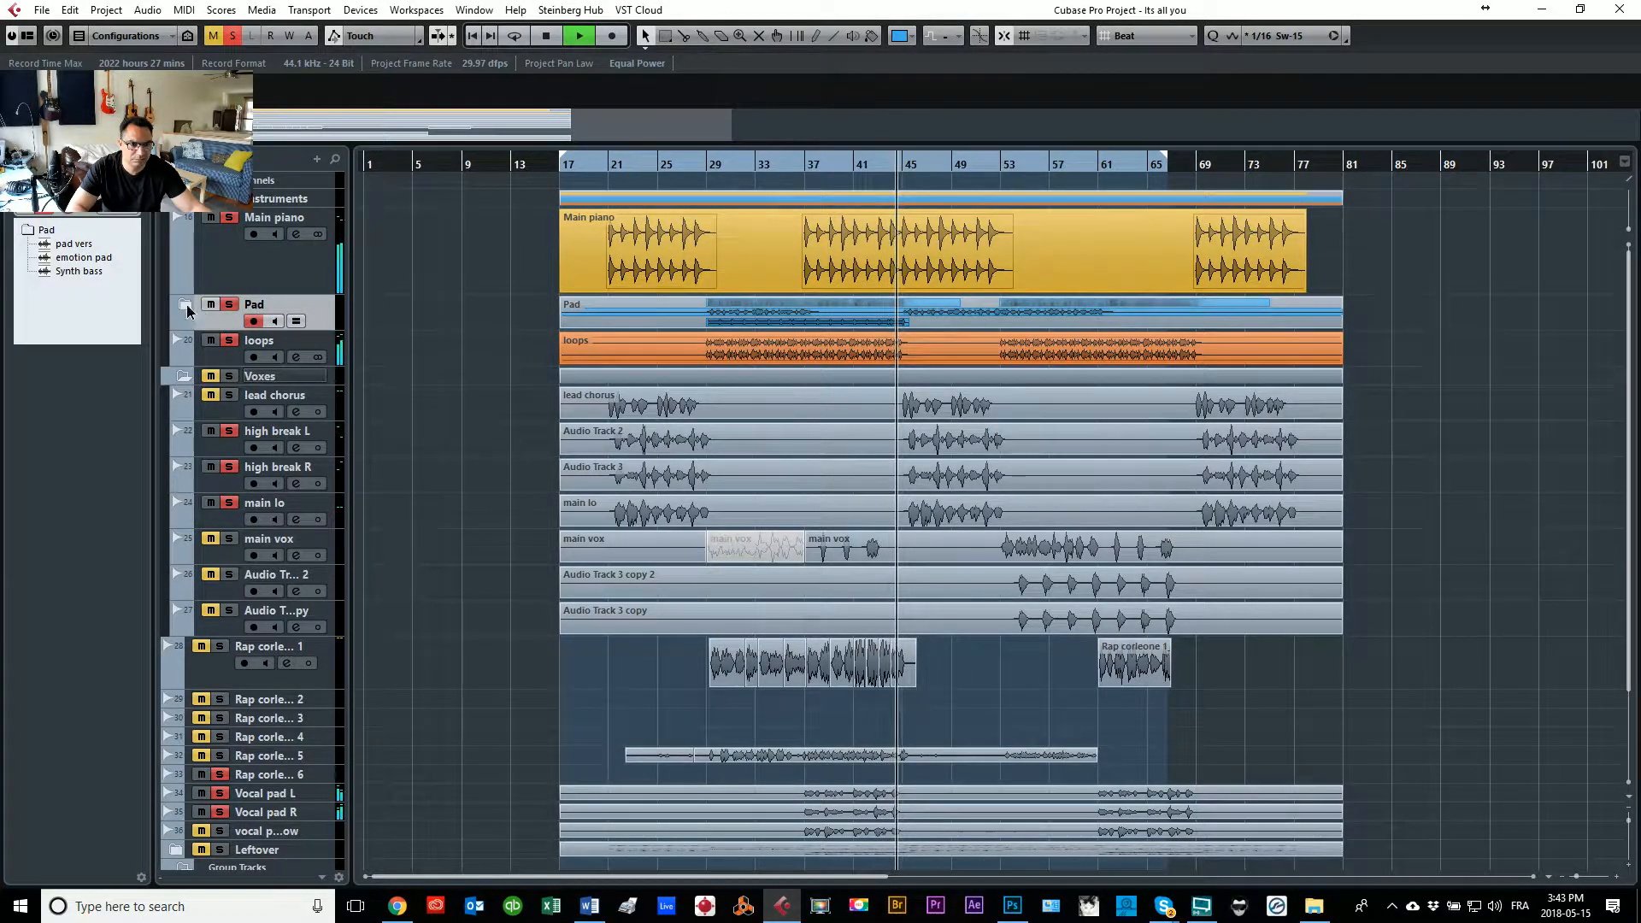
pyautogui.click(185, 306)
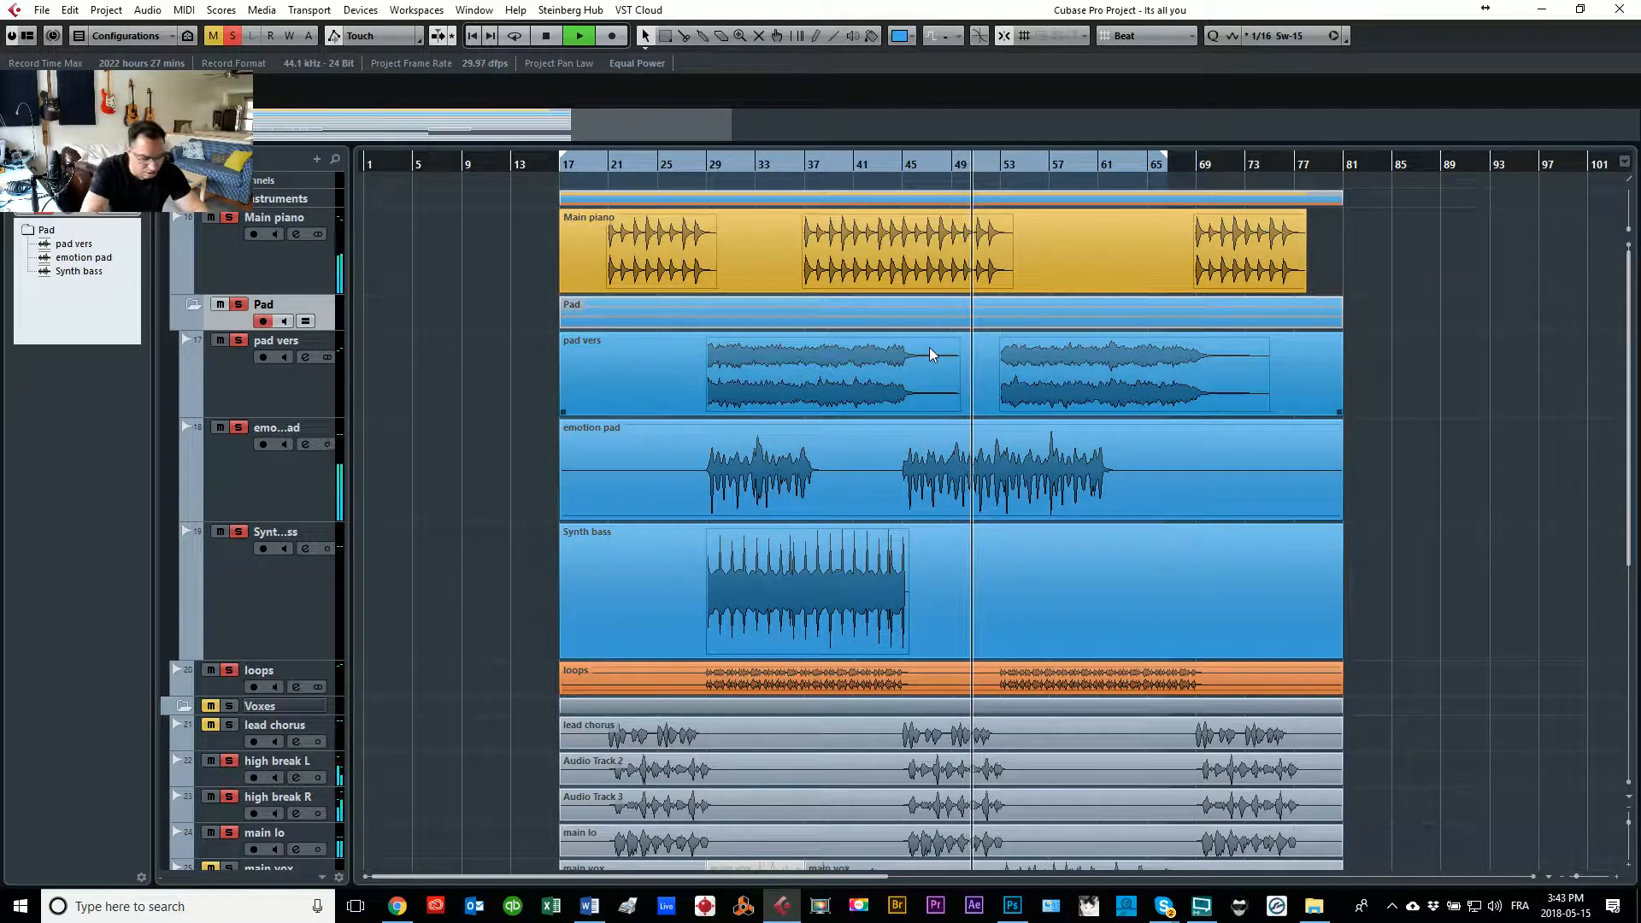
# Step: Play the song from the left locator at bar 17 while looking over the track list, stopping where the main piano enters at bar 21
pyautogui.click(718, 282)
pyautogui.click(786, 180)
pyautogui.press('KP_1')
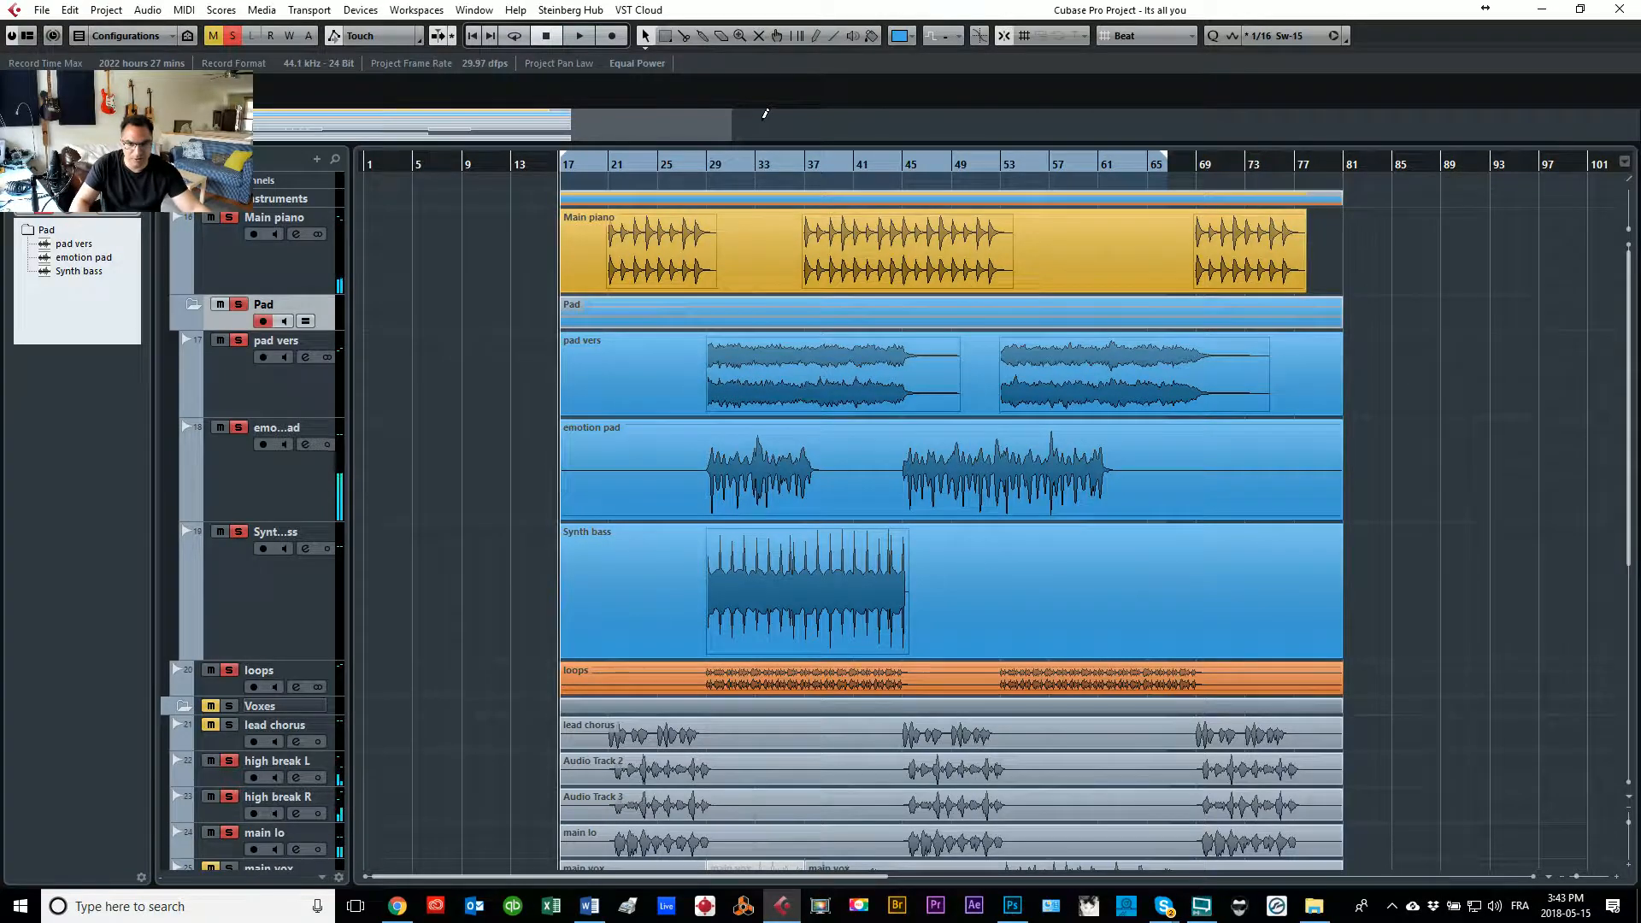
pyautogui.press('space')
pyautogui.scroll(-3, 468, 359)
pyautogui.scroll(-2, 479, 359)
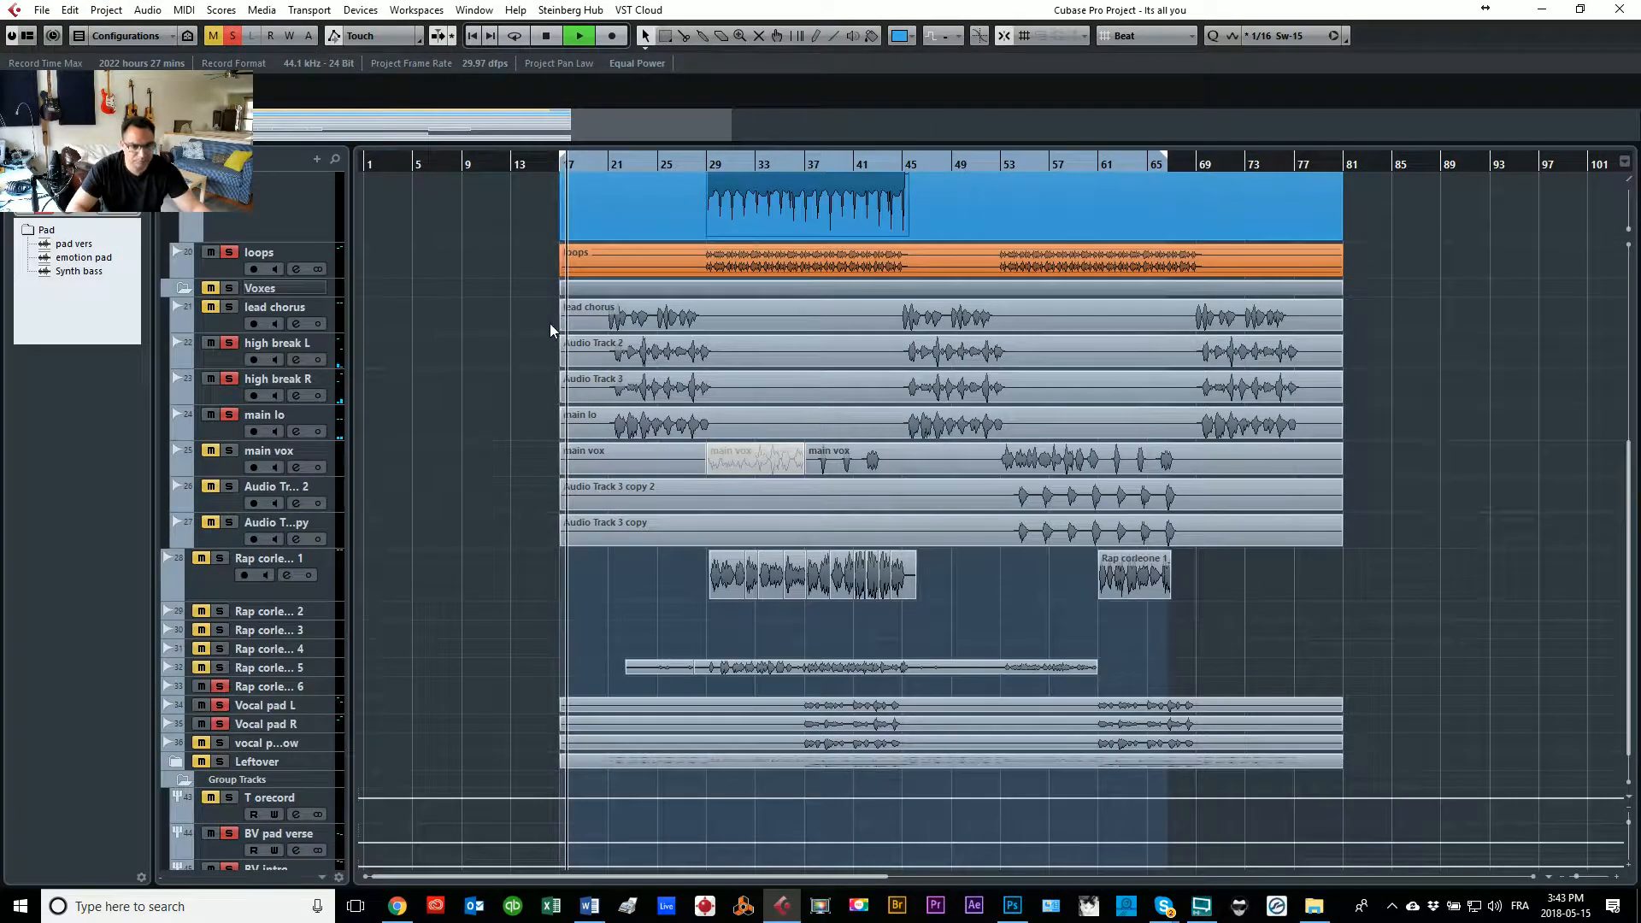
pyautogui.scroll(4, 540, 318)
pyautogui.scroll(-5, 521, 496)
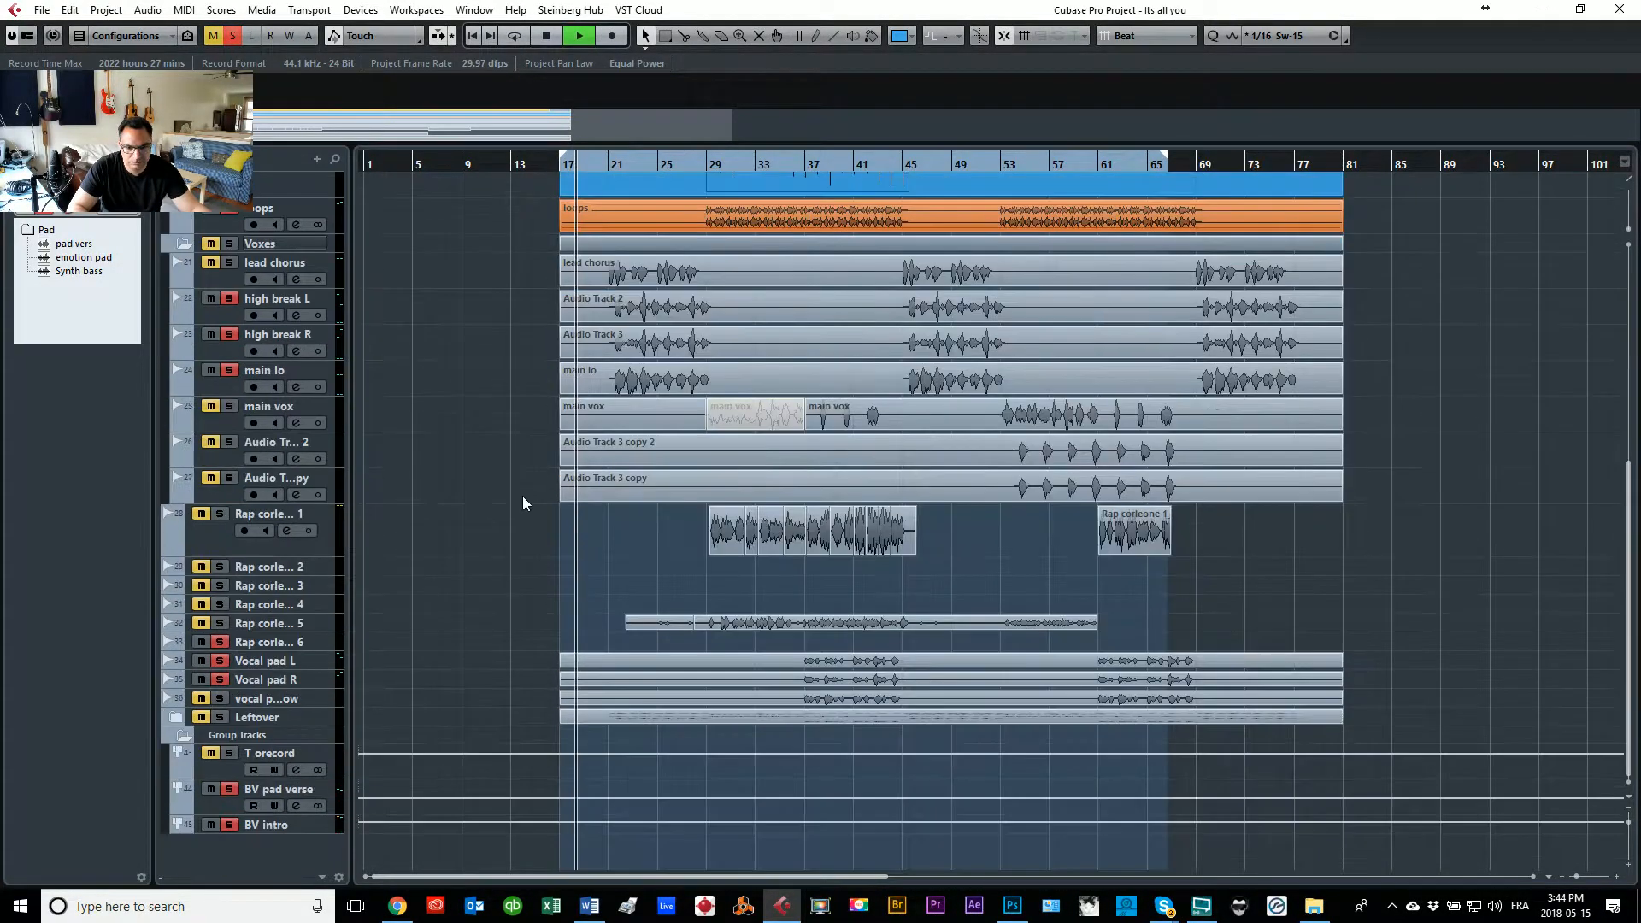
pyautogui.scroll(3, 525, 490)
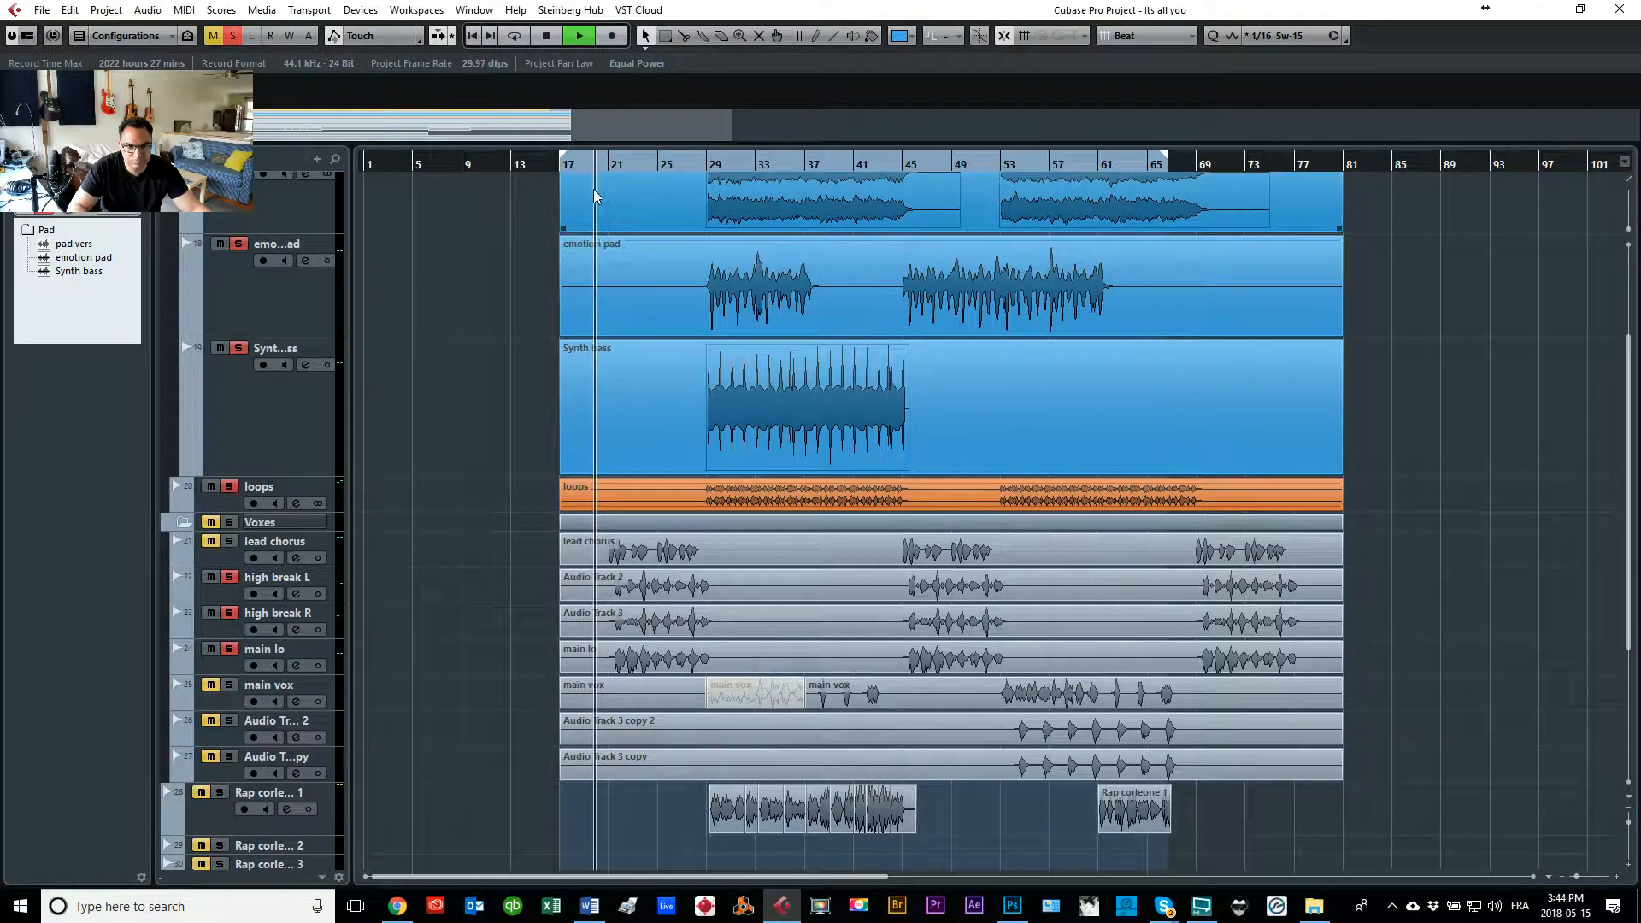
pyautogui.scroll(3, 612, 227)
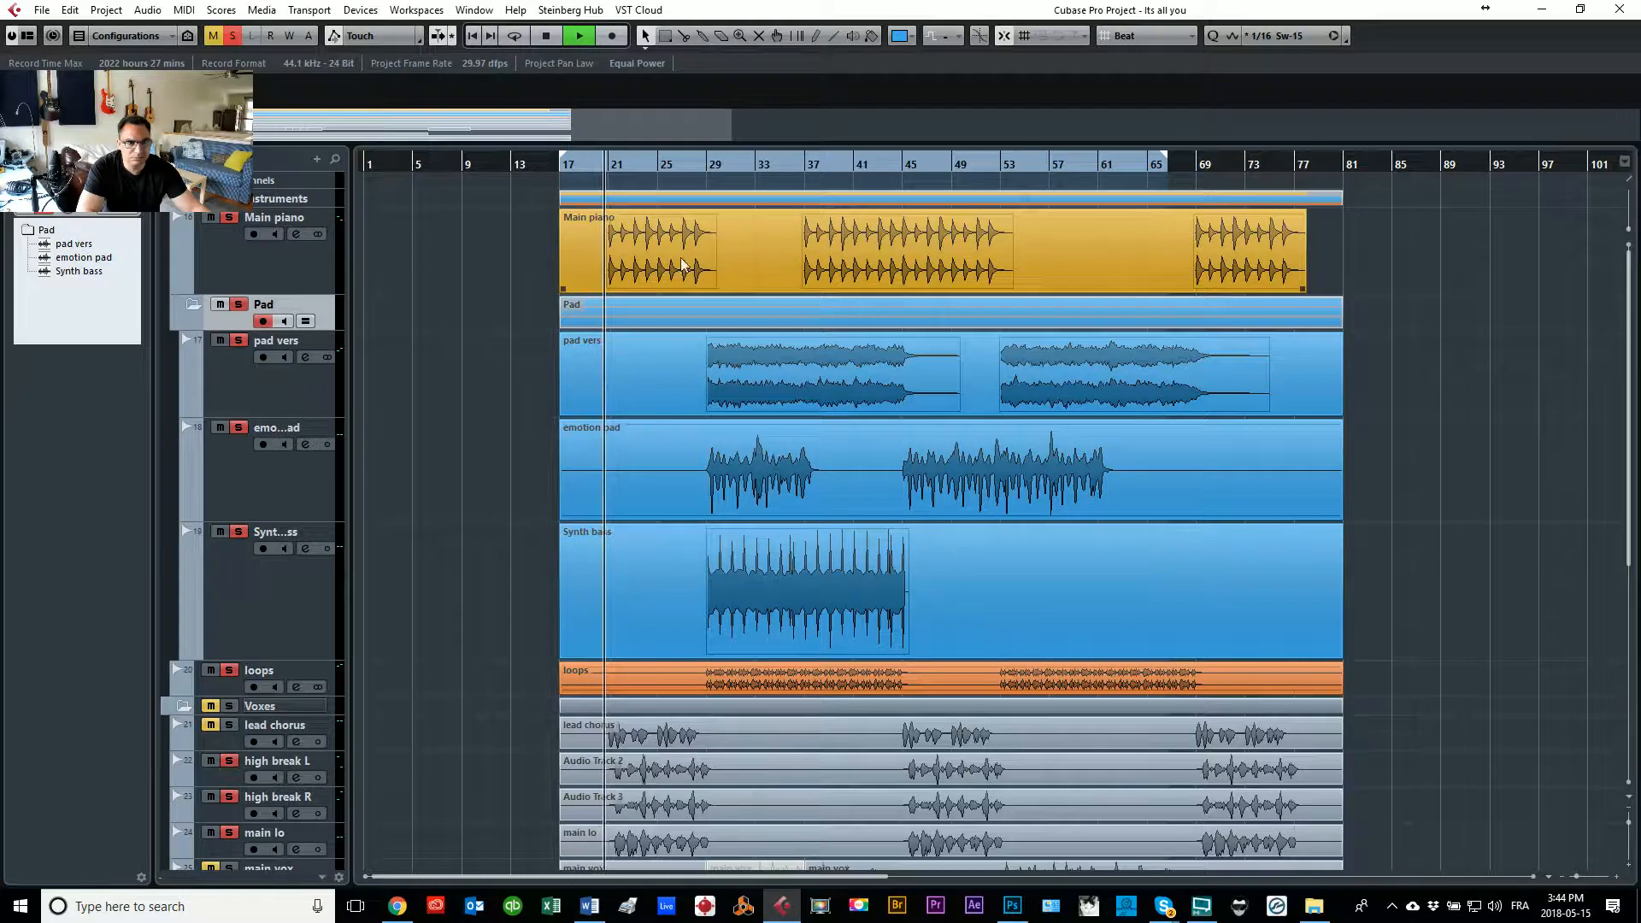
pyautogui.press('space')
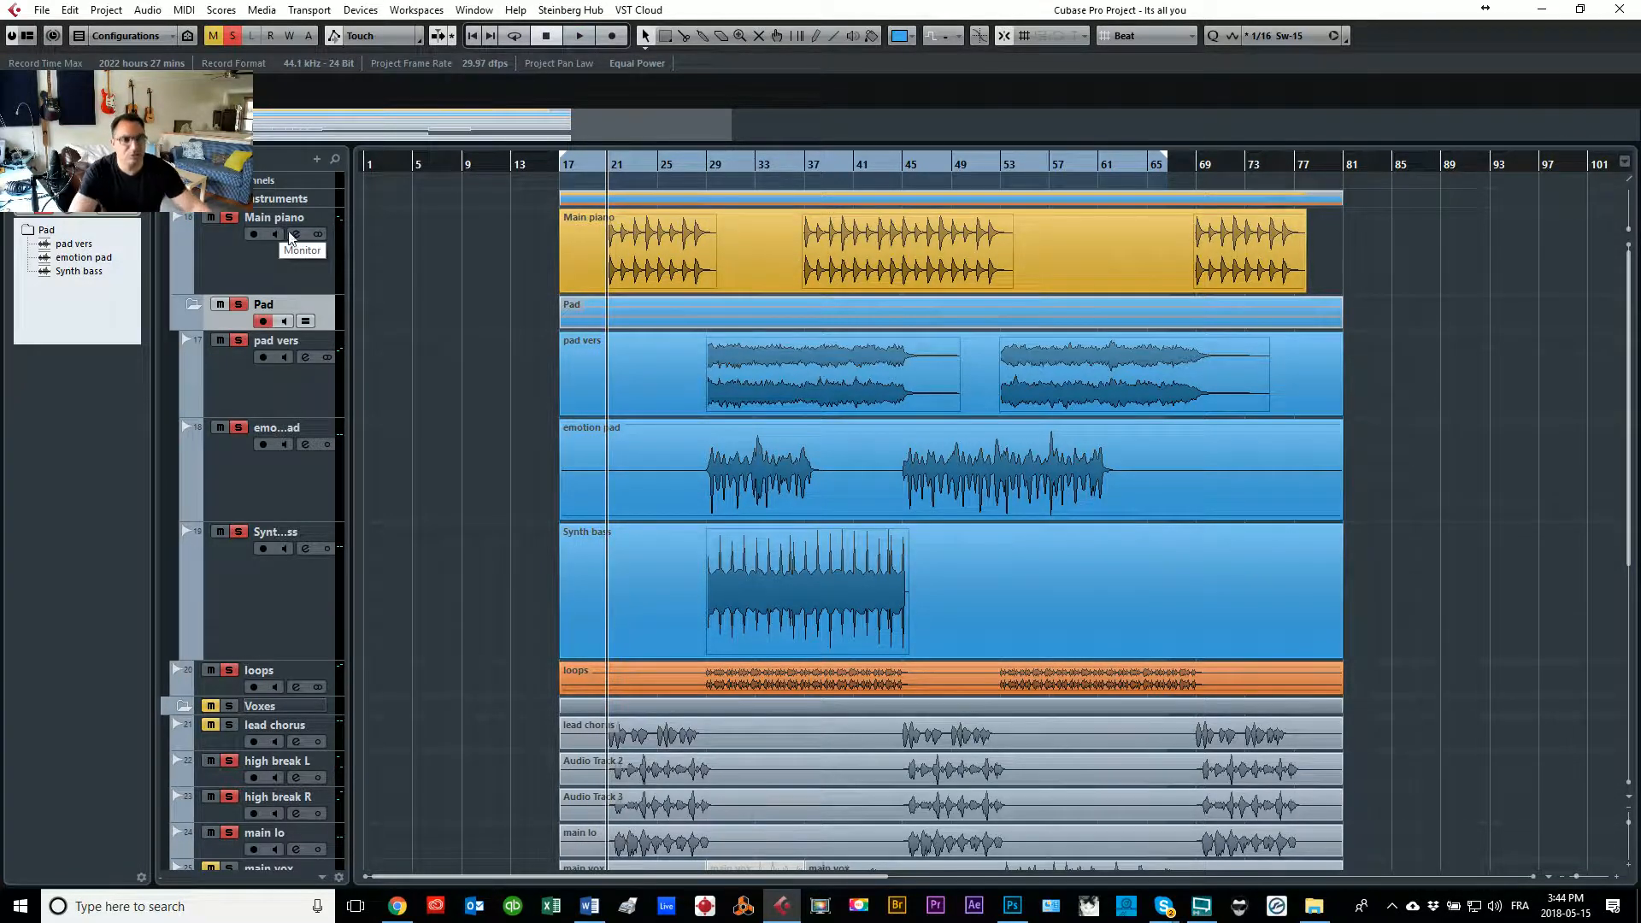
# Step: Add a marker track directly above the Instruments folder
pyautogui.click(285, 183)
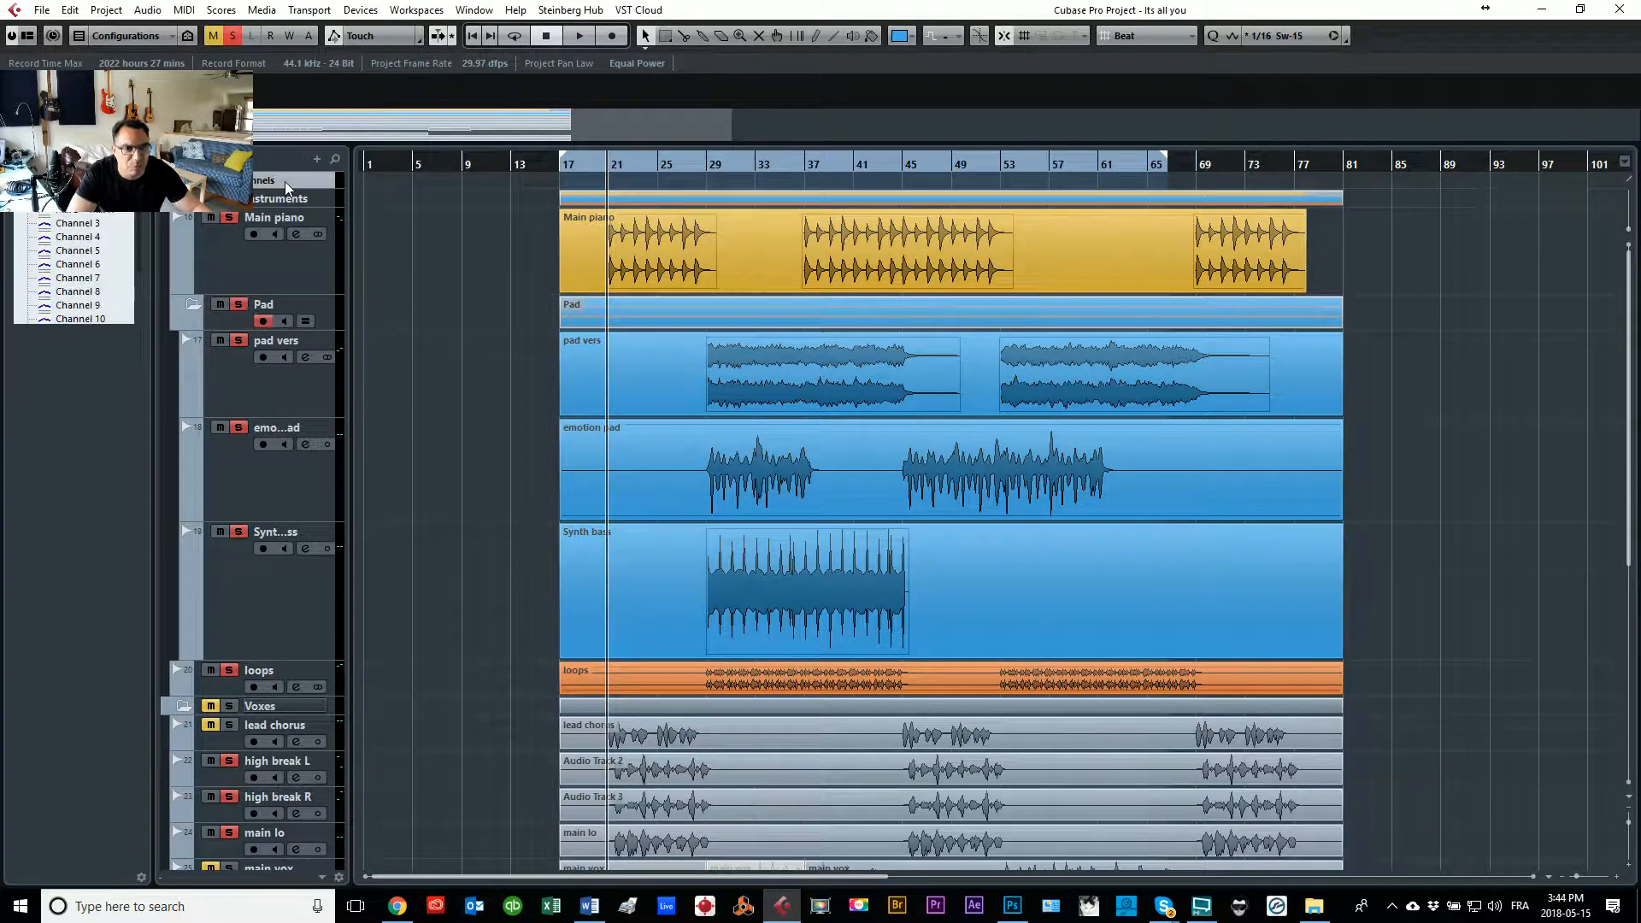
pyautogui.click(106, 9)
pyautogui.moveTo(325, 31)
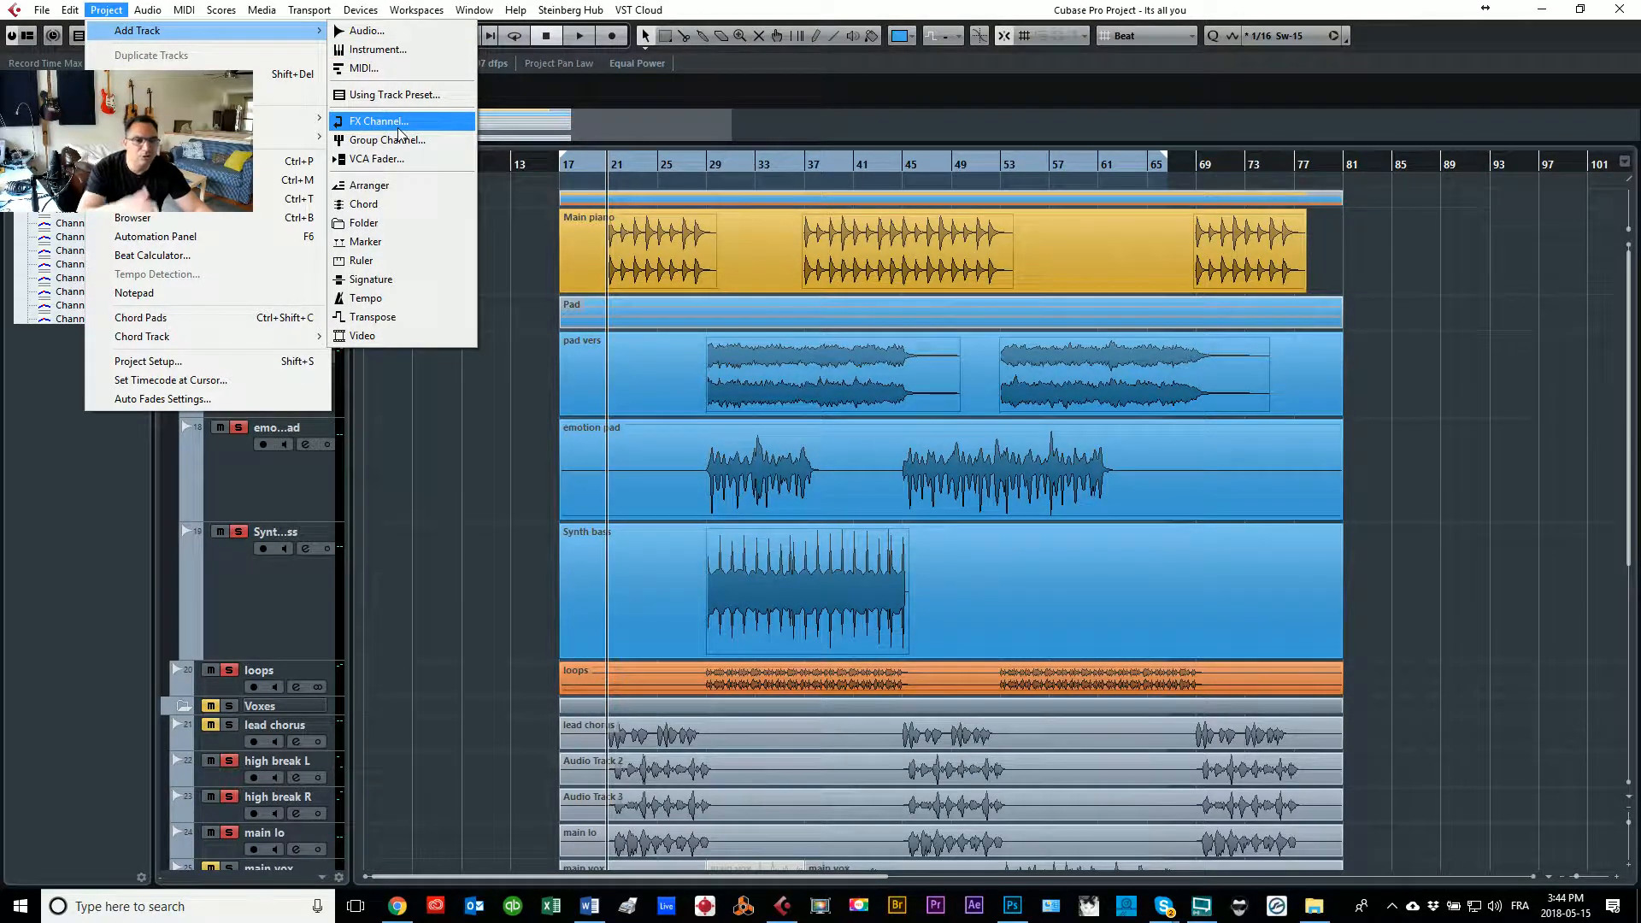
pyautogui.click(376, 241)
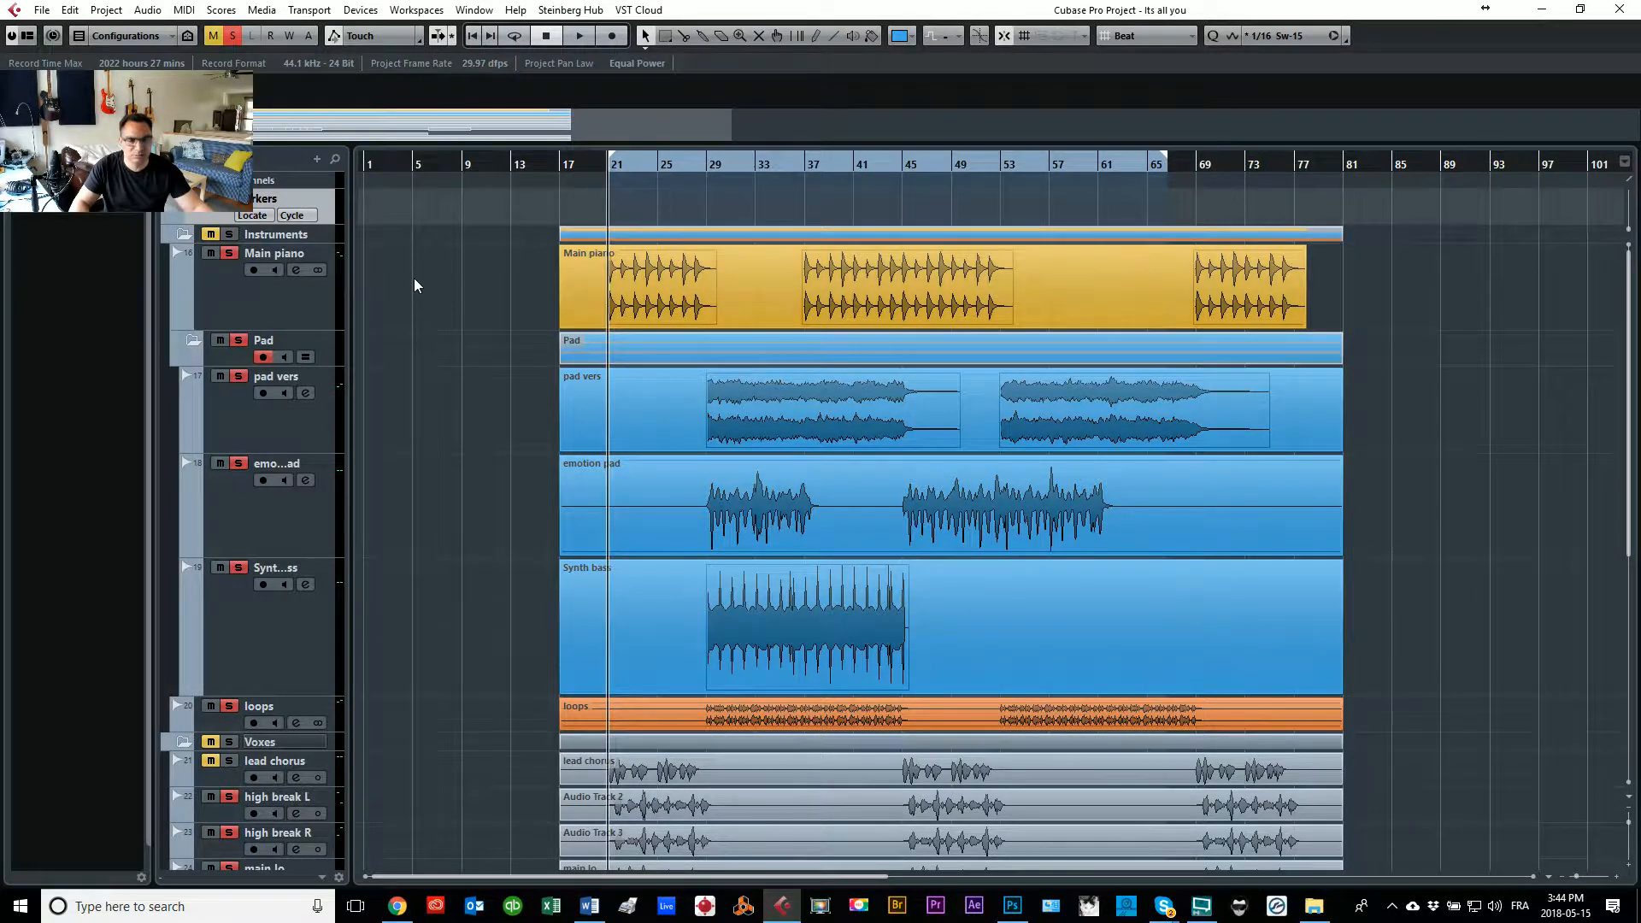
# Step: Start playback, set the right locator to bar 29 and add a cycle marker spanning bars 21 to 29
pyautogui.press('space')
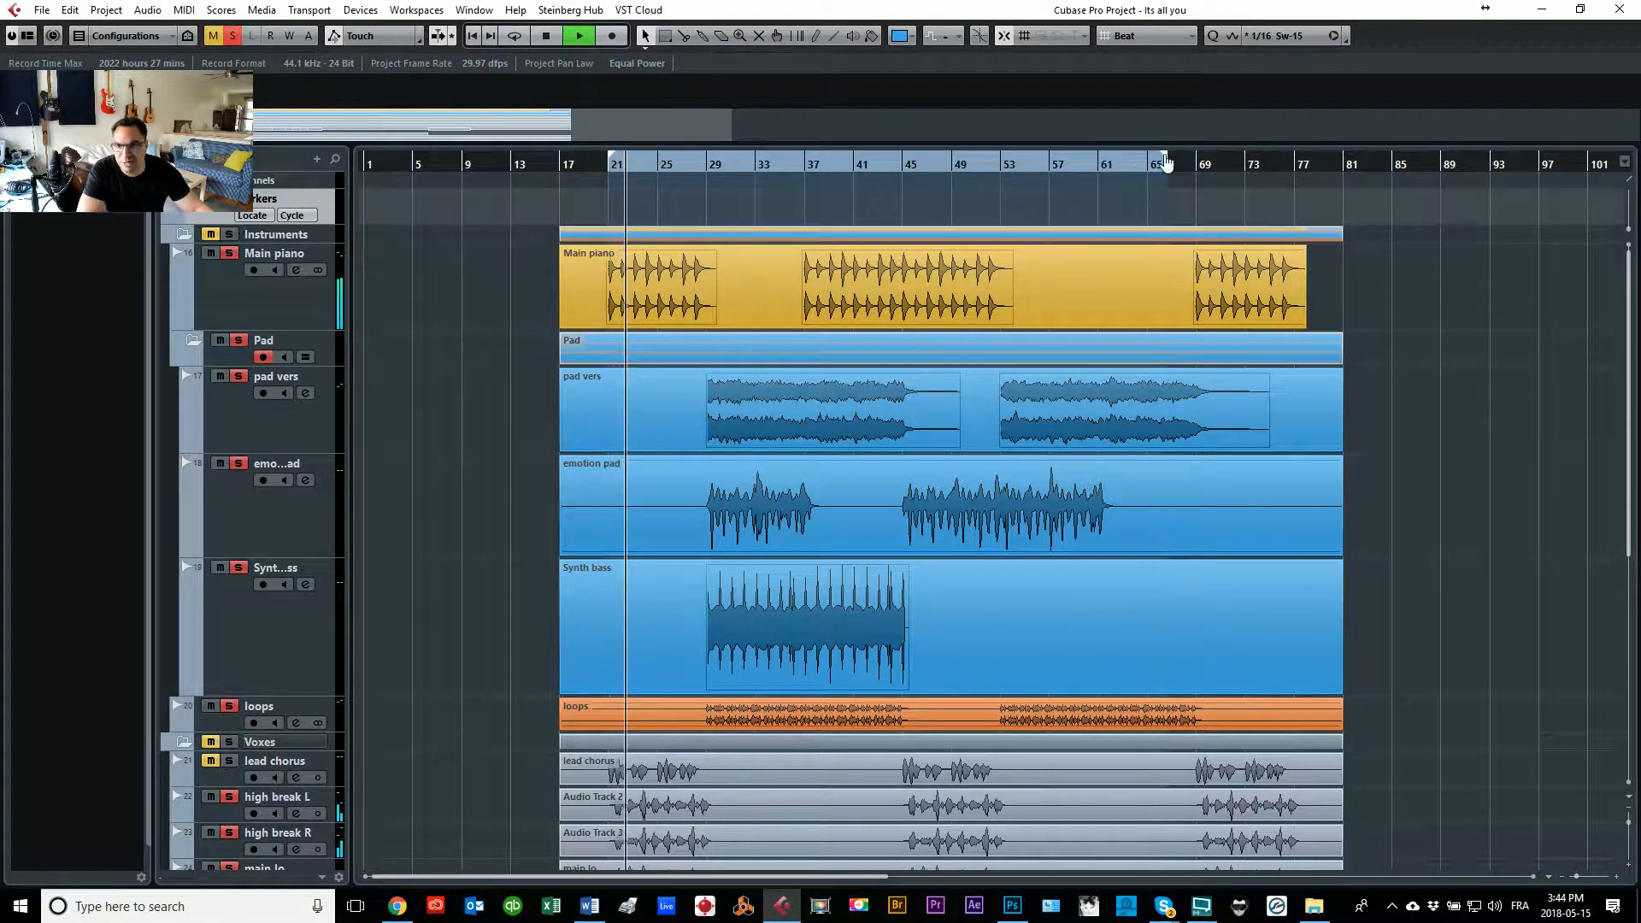
pyautogui.moveTo(1163, 159); pyautogui.dragTo(710, 165)
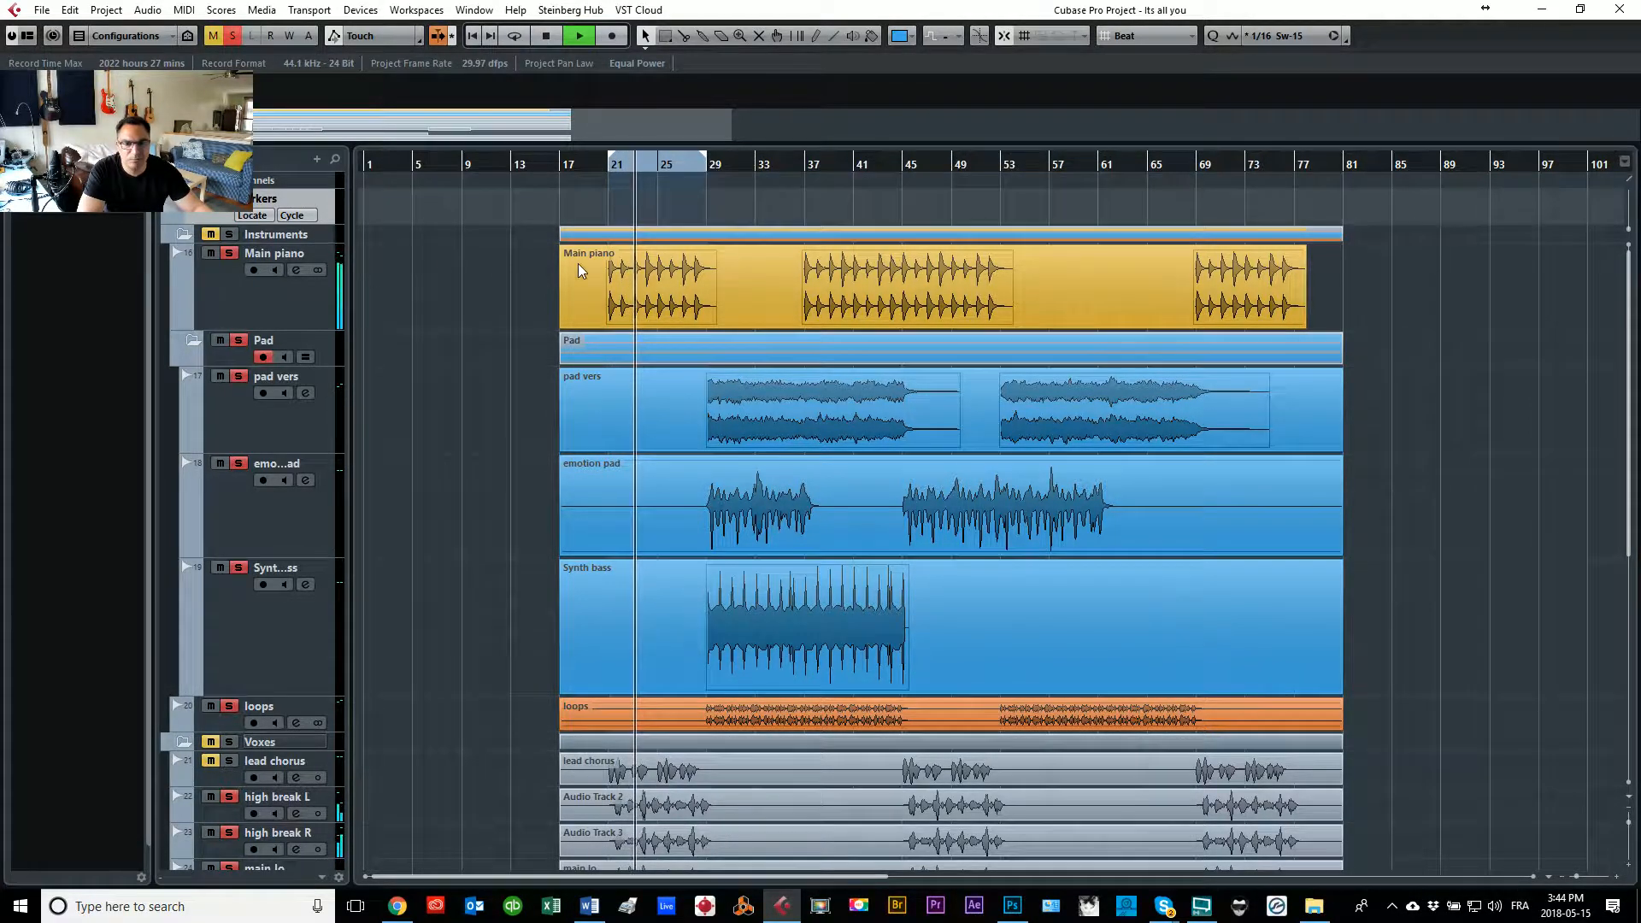
pyautogui.click(229, 200)
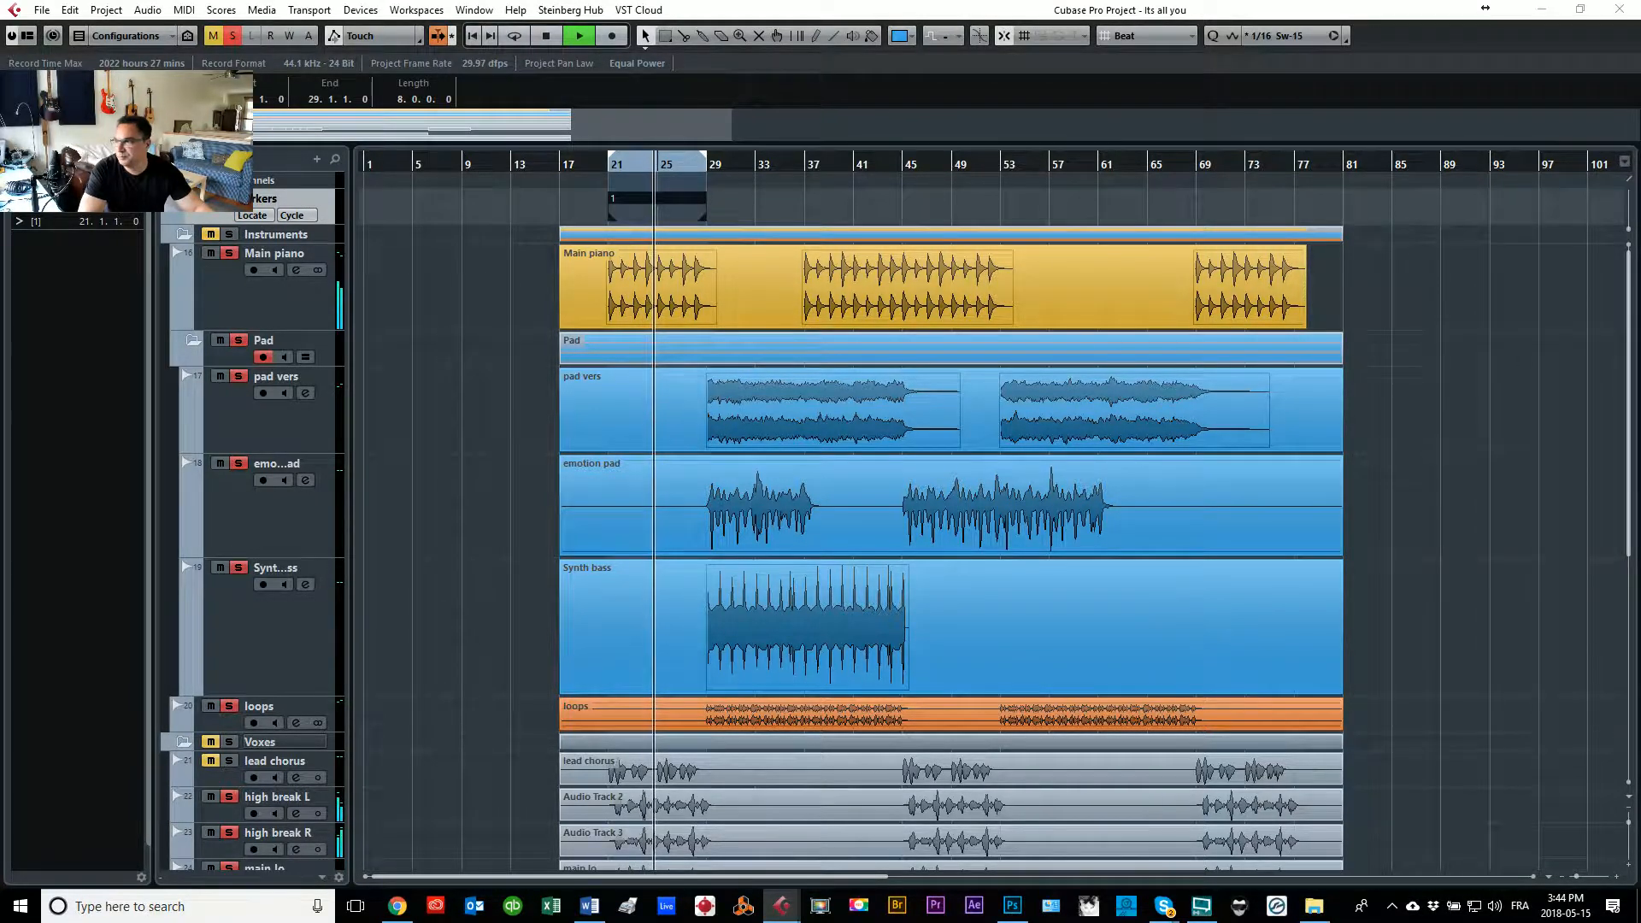
# Step: Describe the first cycle marker as Intro in the Markers window, then narrow the window and move it clear of the early bars
pyautogui.hotkey('ctrl', 'm')
pyautogui.doubleClick(594, 397)
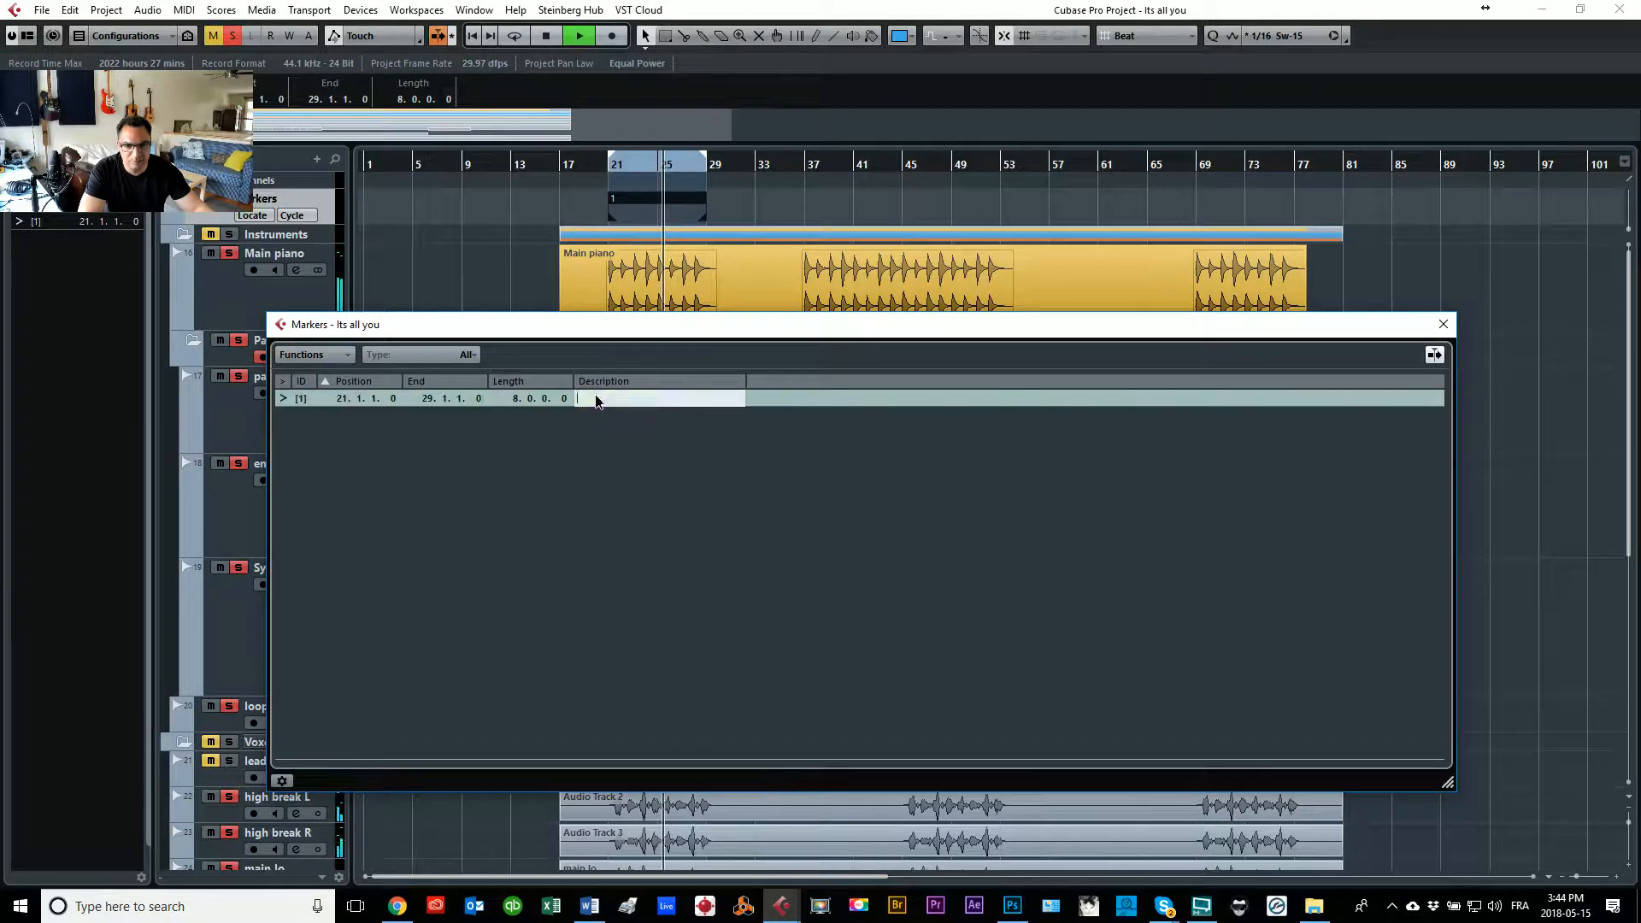
pyautogui.write('Intro')
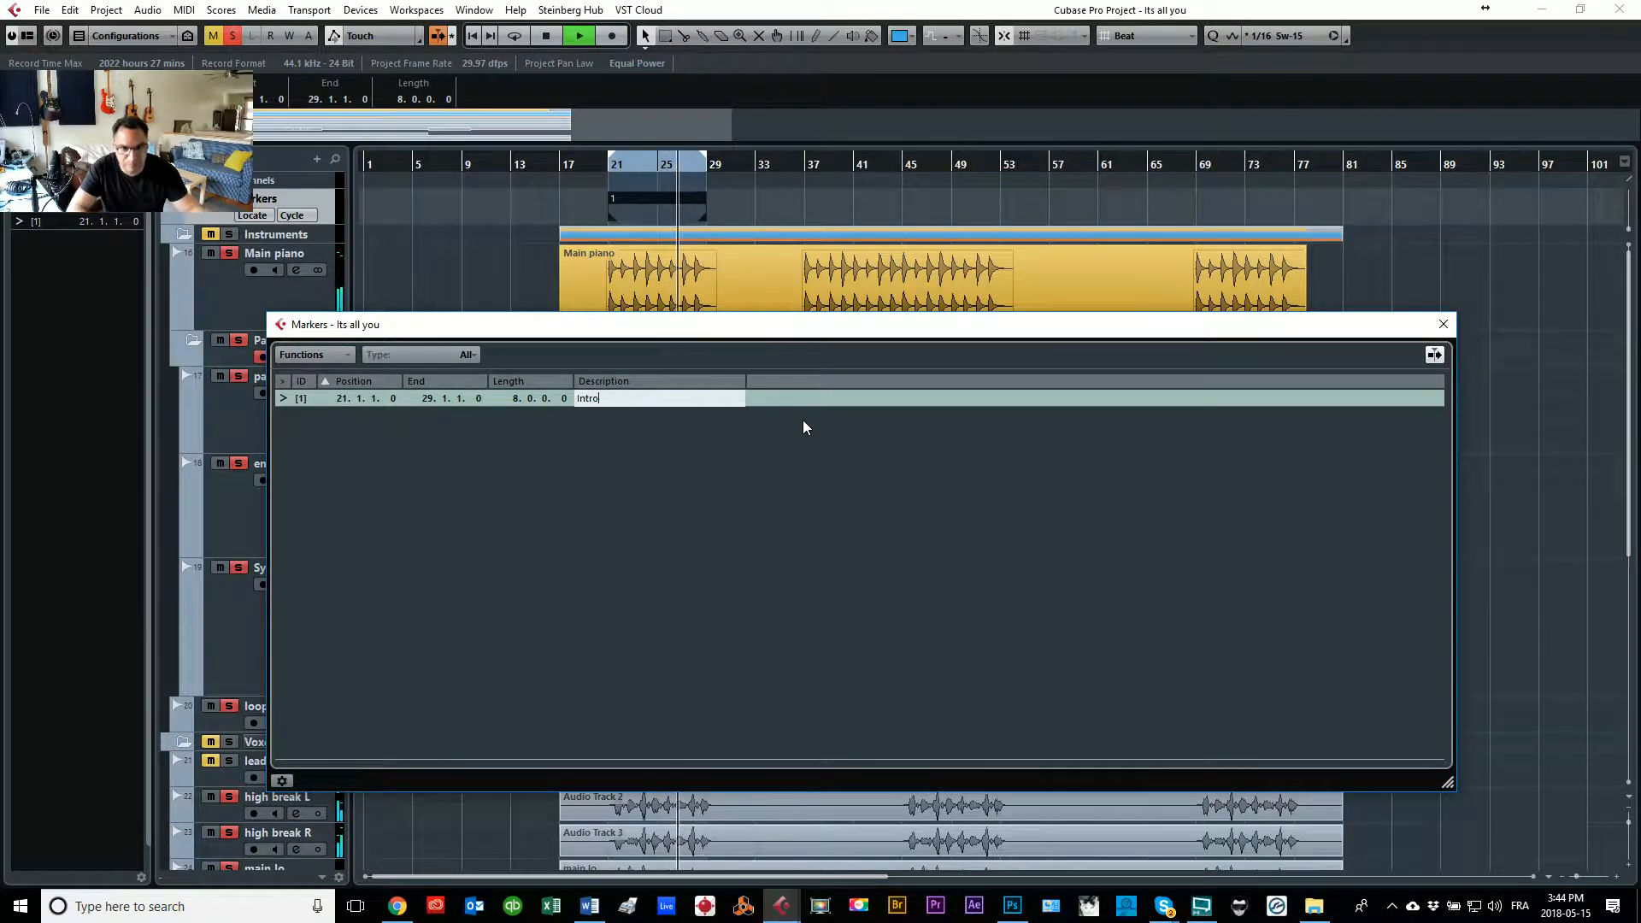
pyautogui.press('Return')
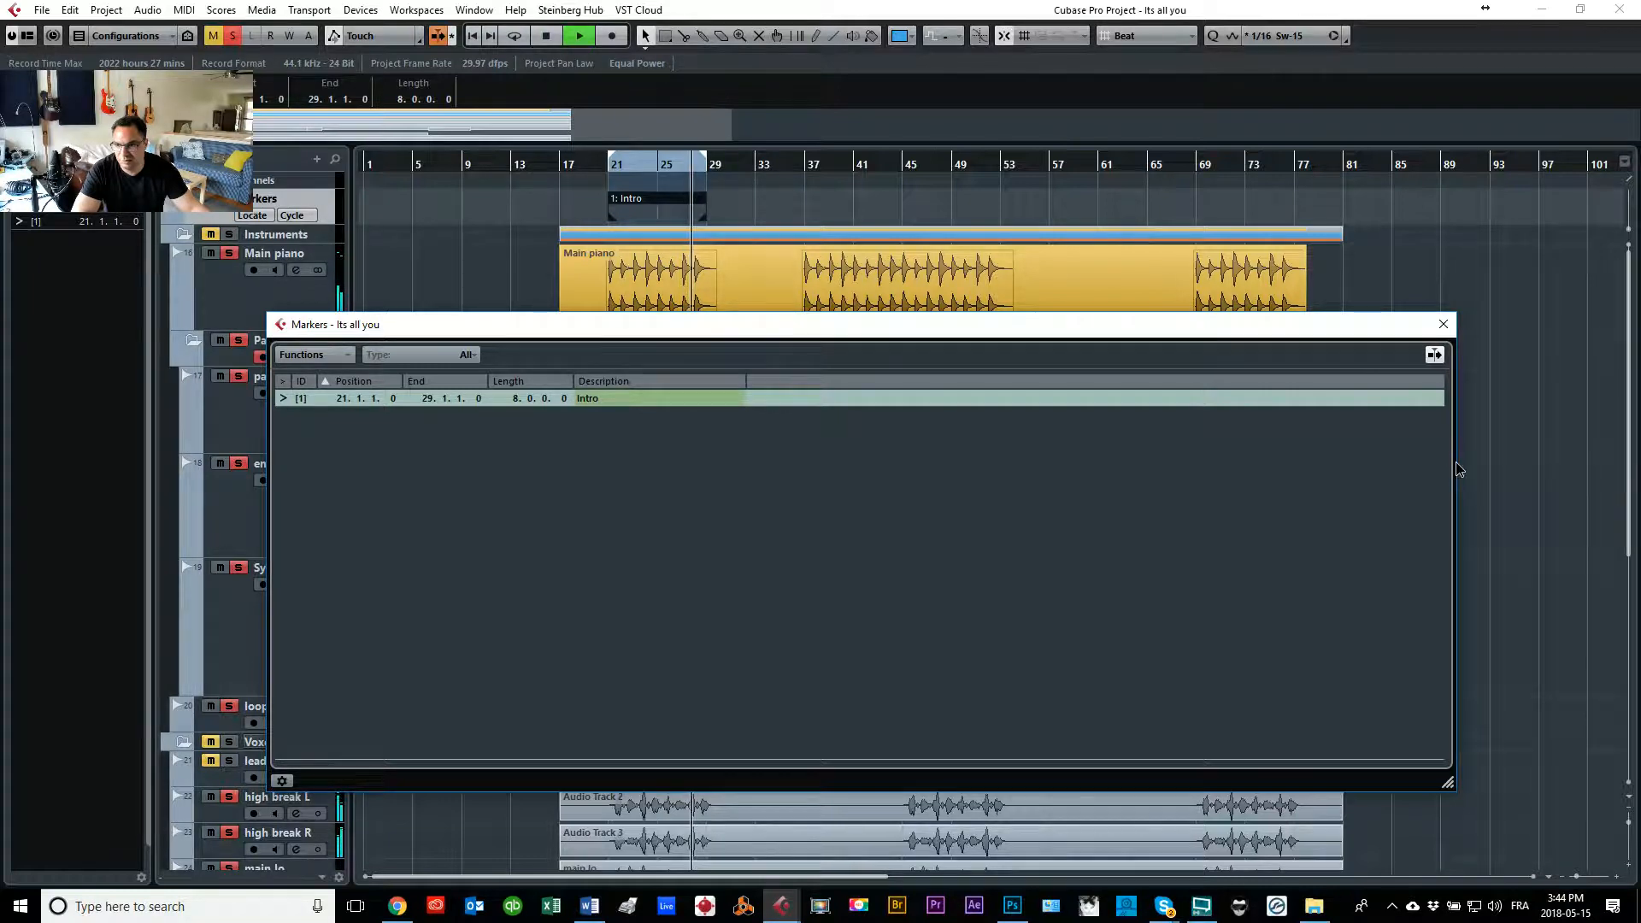
pyautogui.moveTo(1455, 469); pyautogui.dragTo(819, 470)
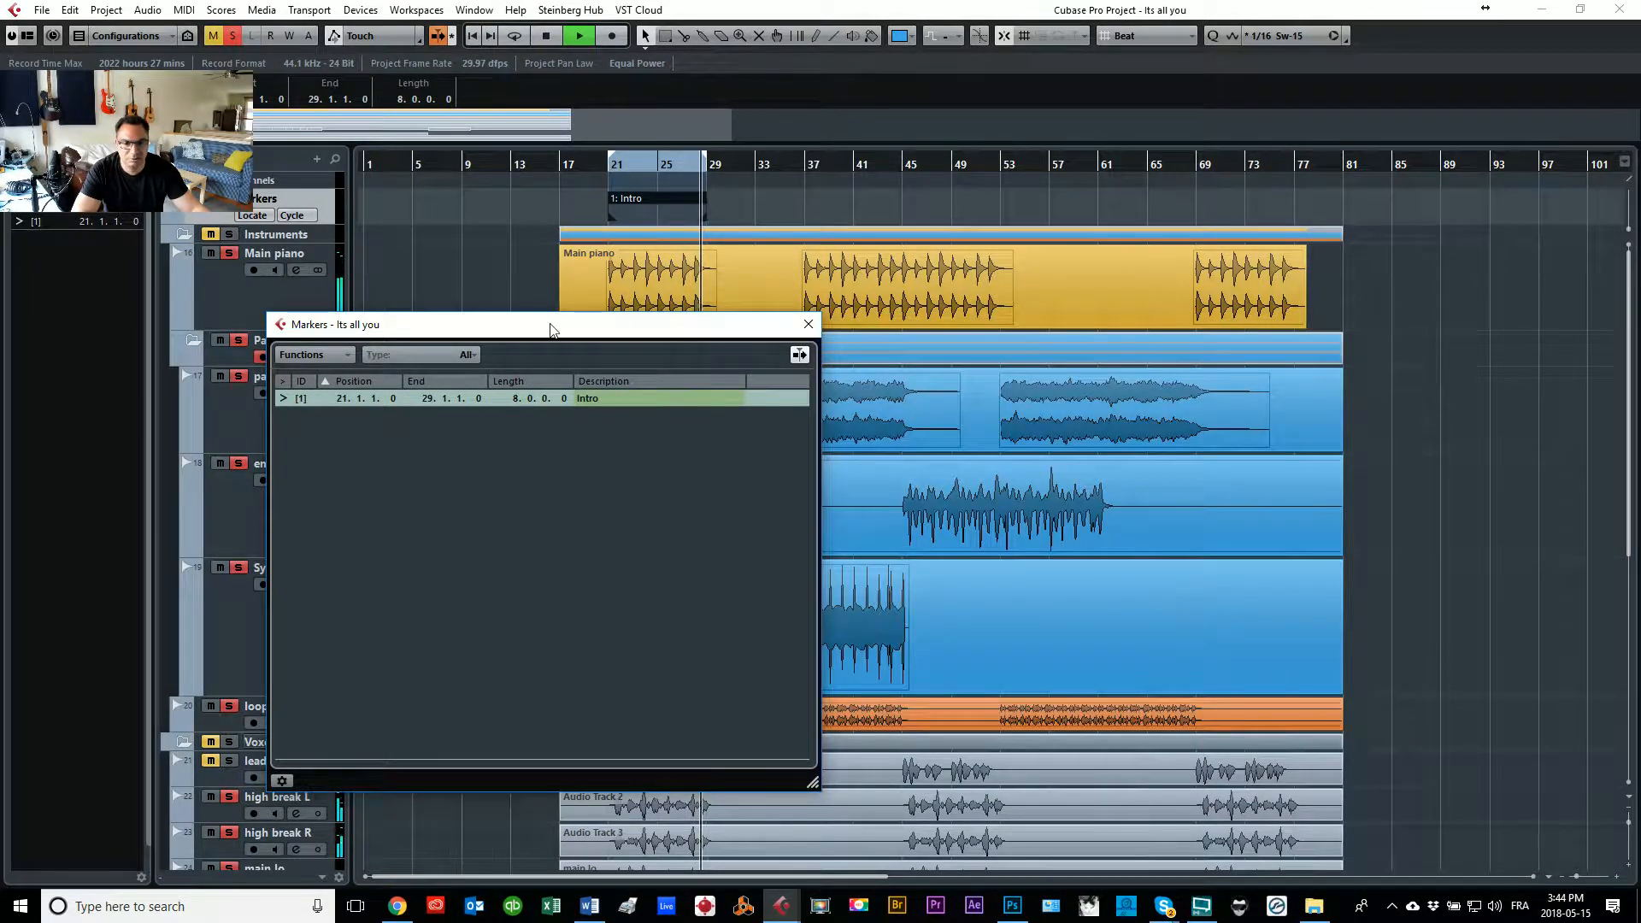
pyautogui.moveTo(552, 329); pyautogui.dragTo(1165, 401)
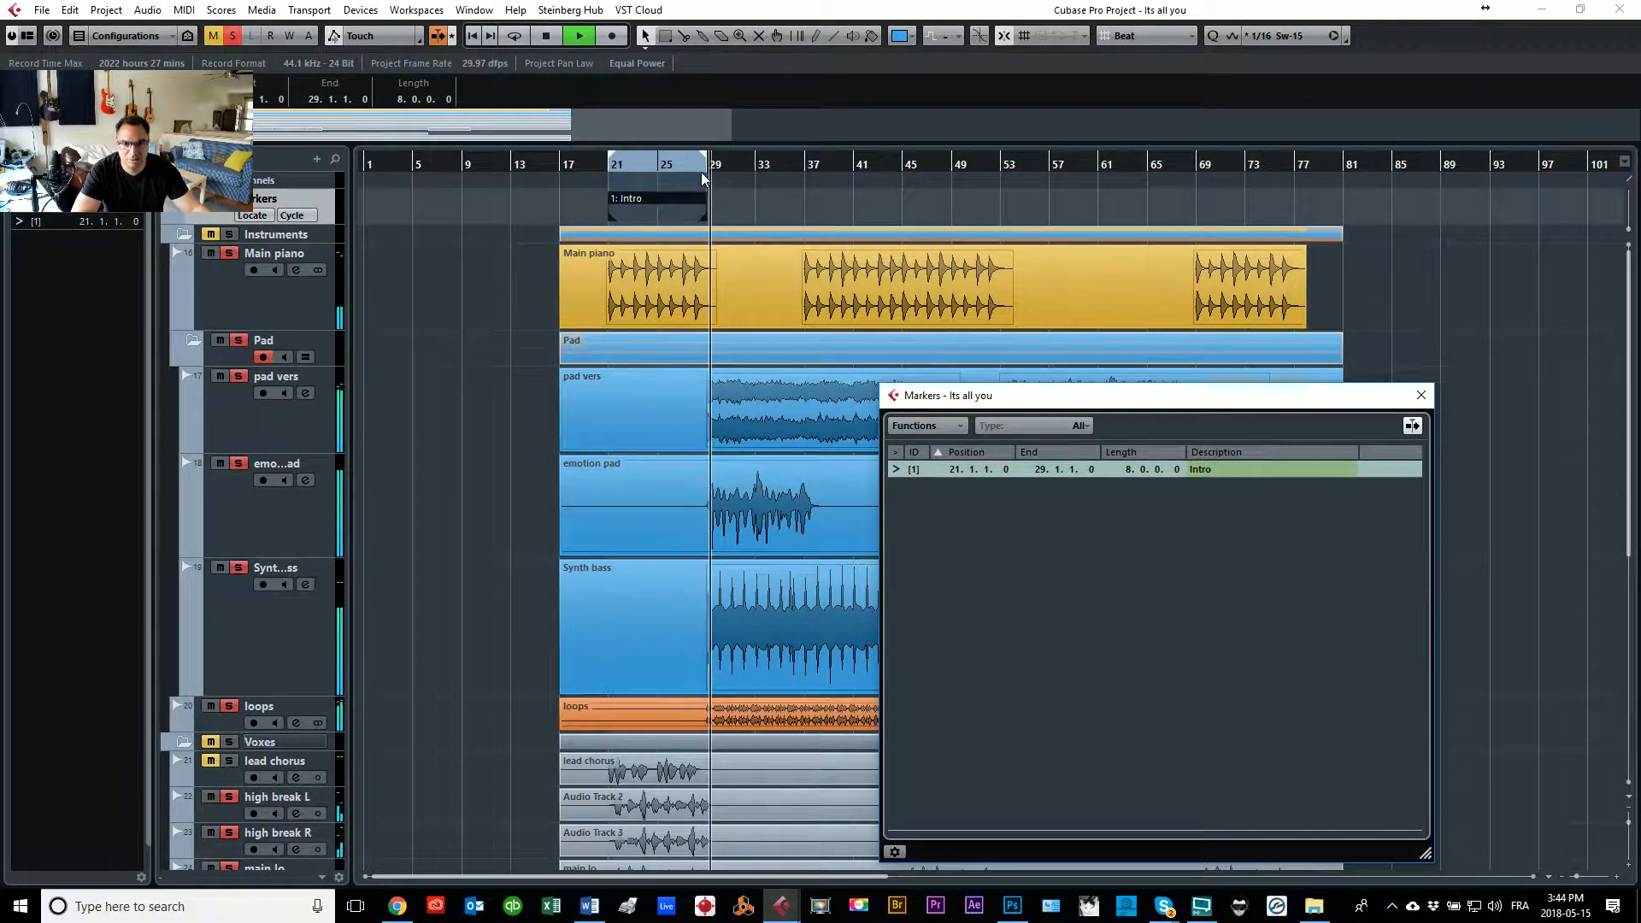
# Step: Add a second cycle marker spanning bars 29 to 45 and enter "Verse re" as its description
pyautogui.moveTo(657, 161); pyautogui.dragTo(900, 161)
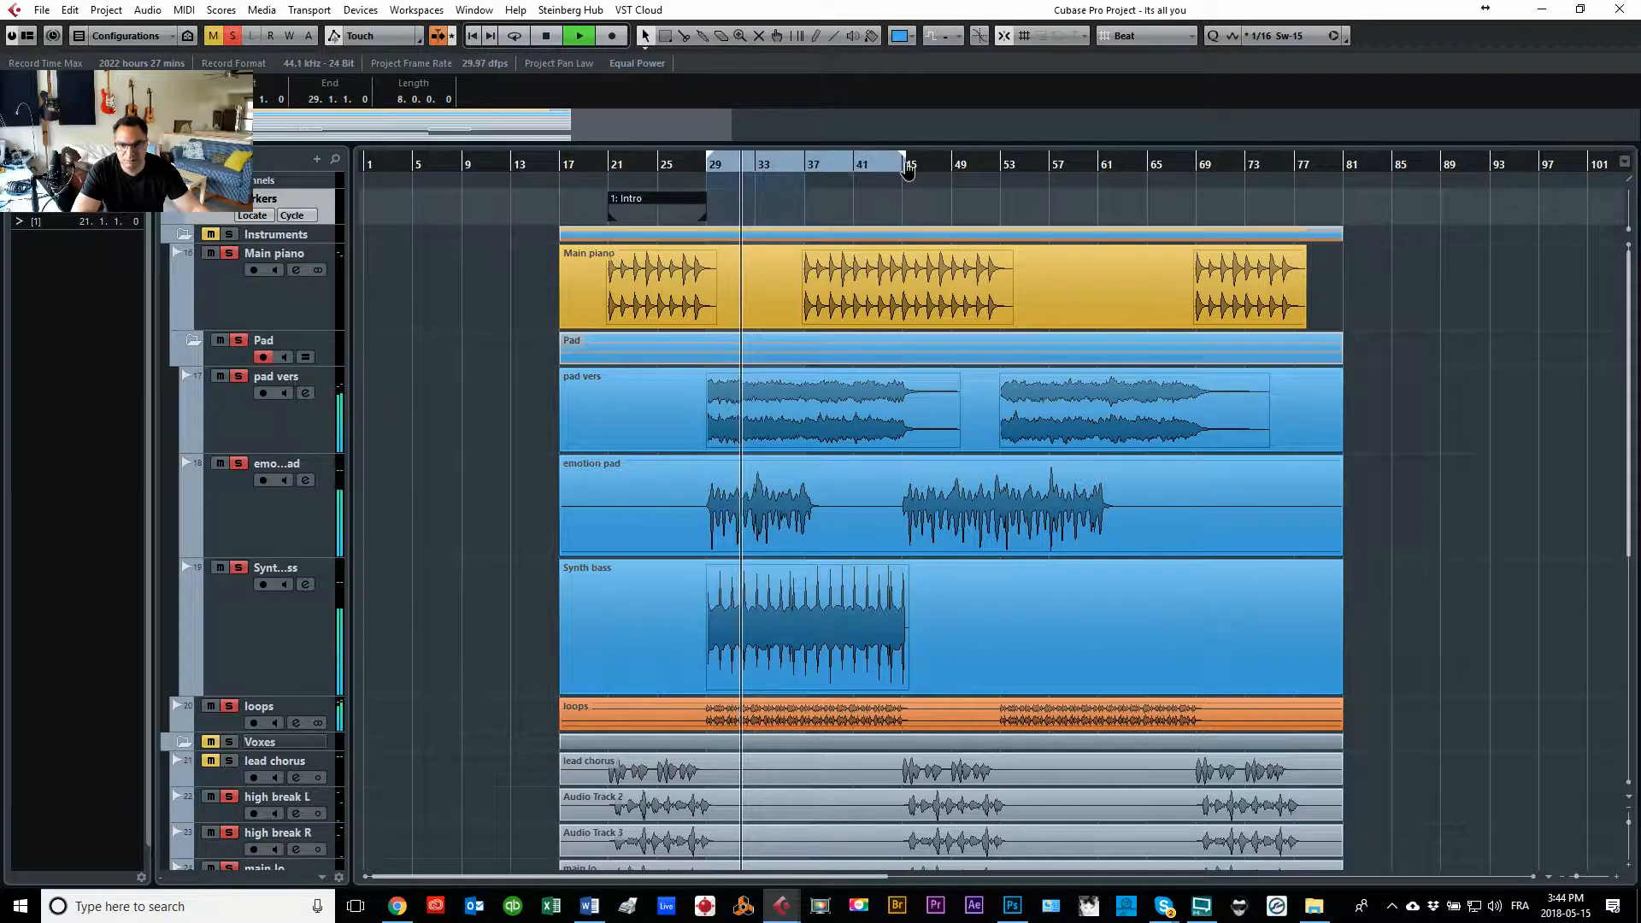
pyautogui.click(301, 216)
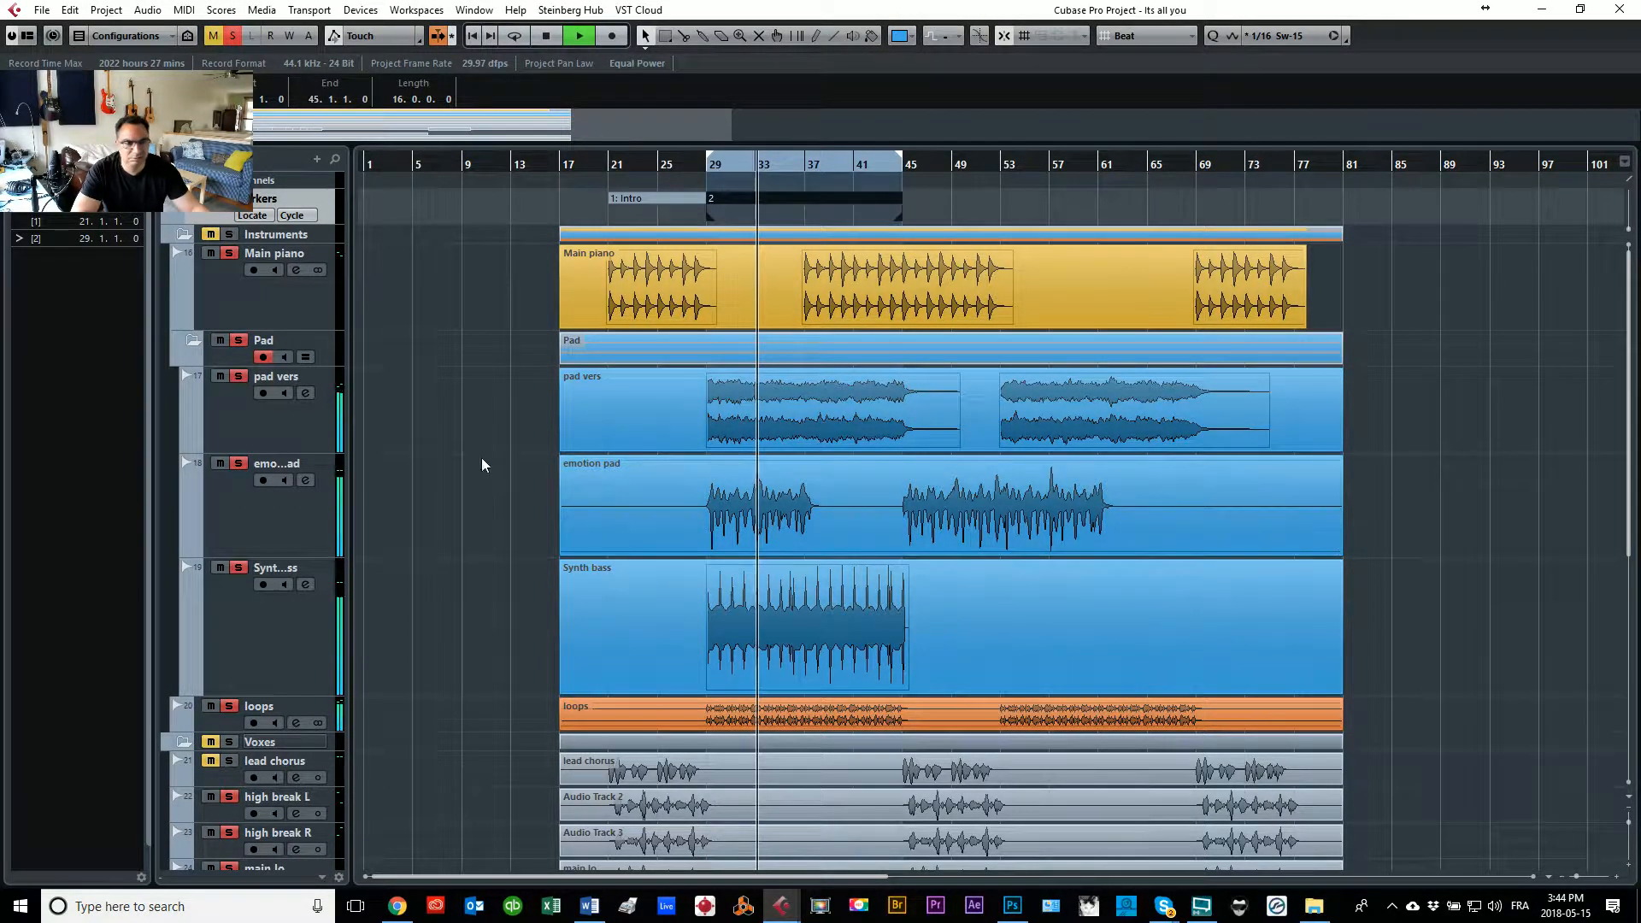
pyautogui.hotkey('ctrl', 'm')
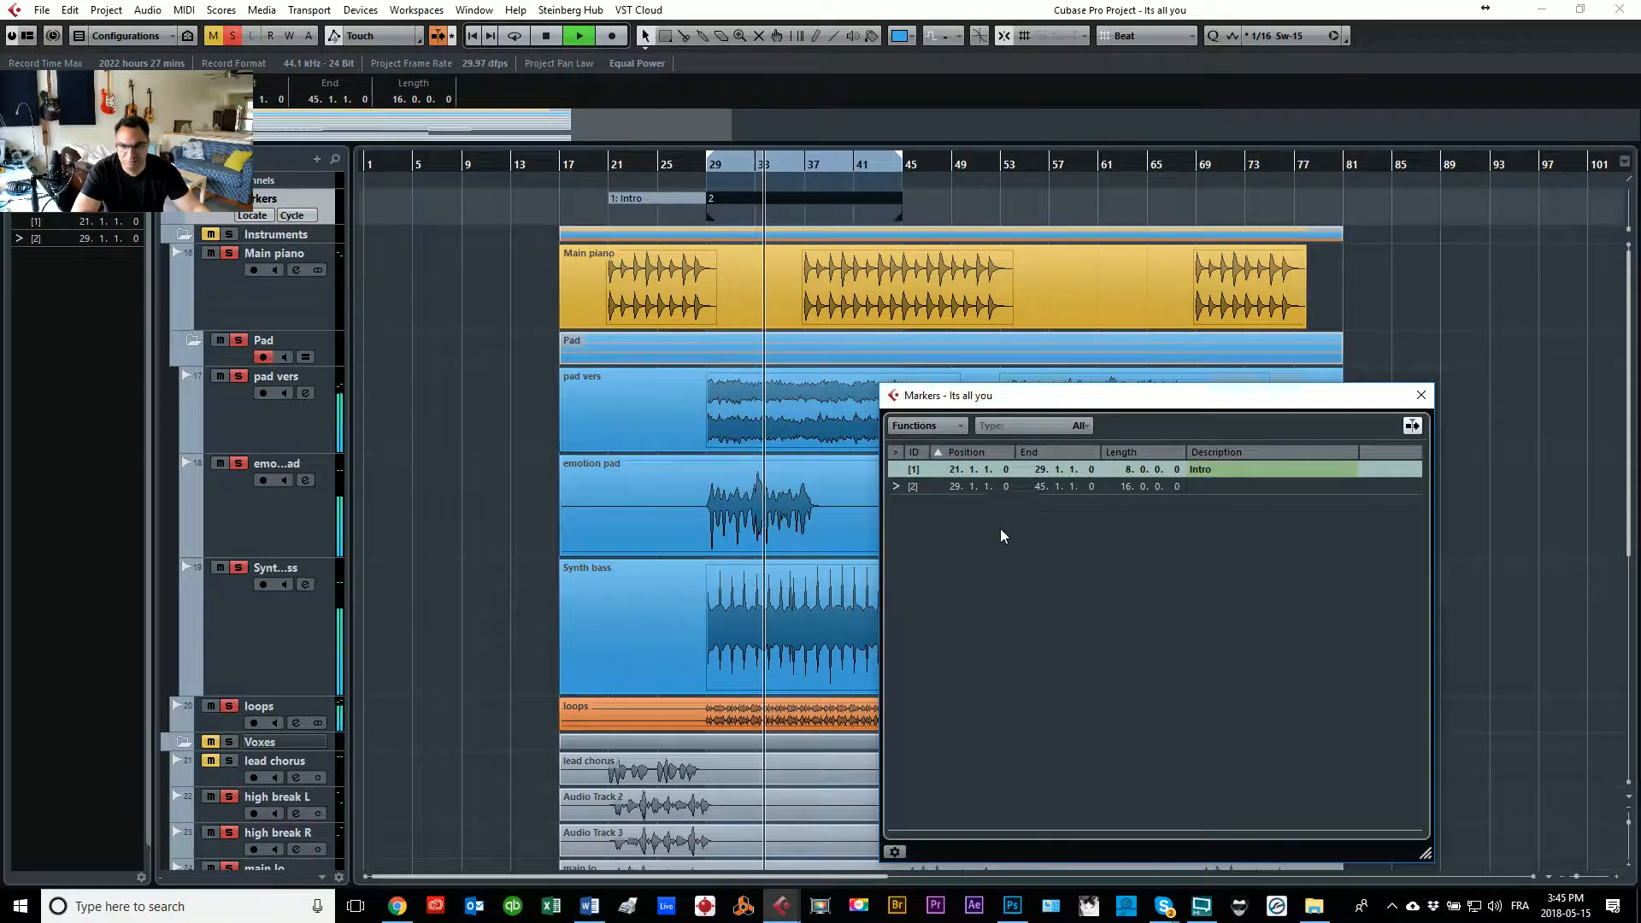
pyautogui.doubleClick(1198, 485)
pyautogui.write('Ver')
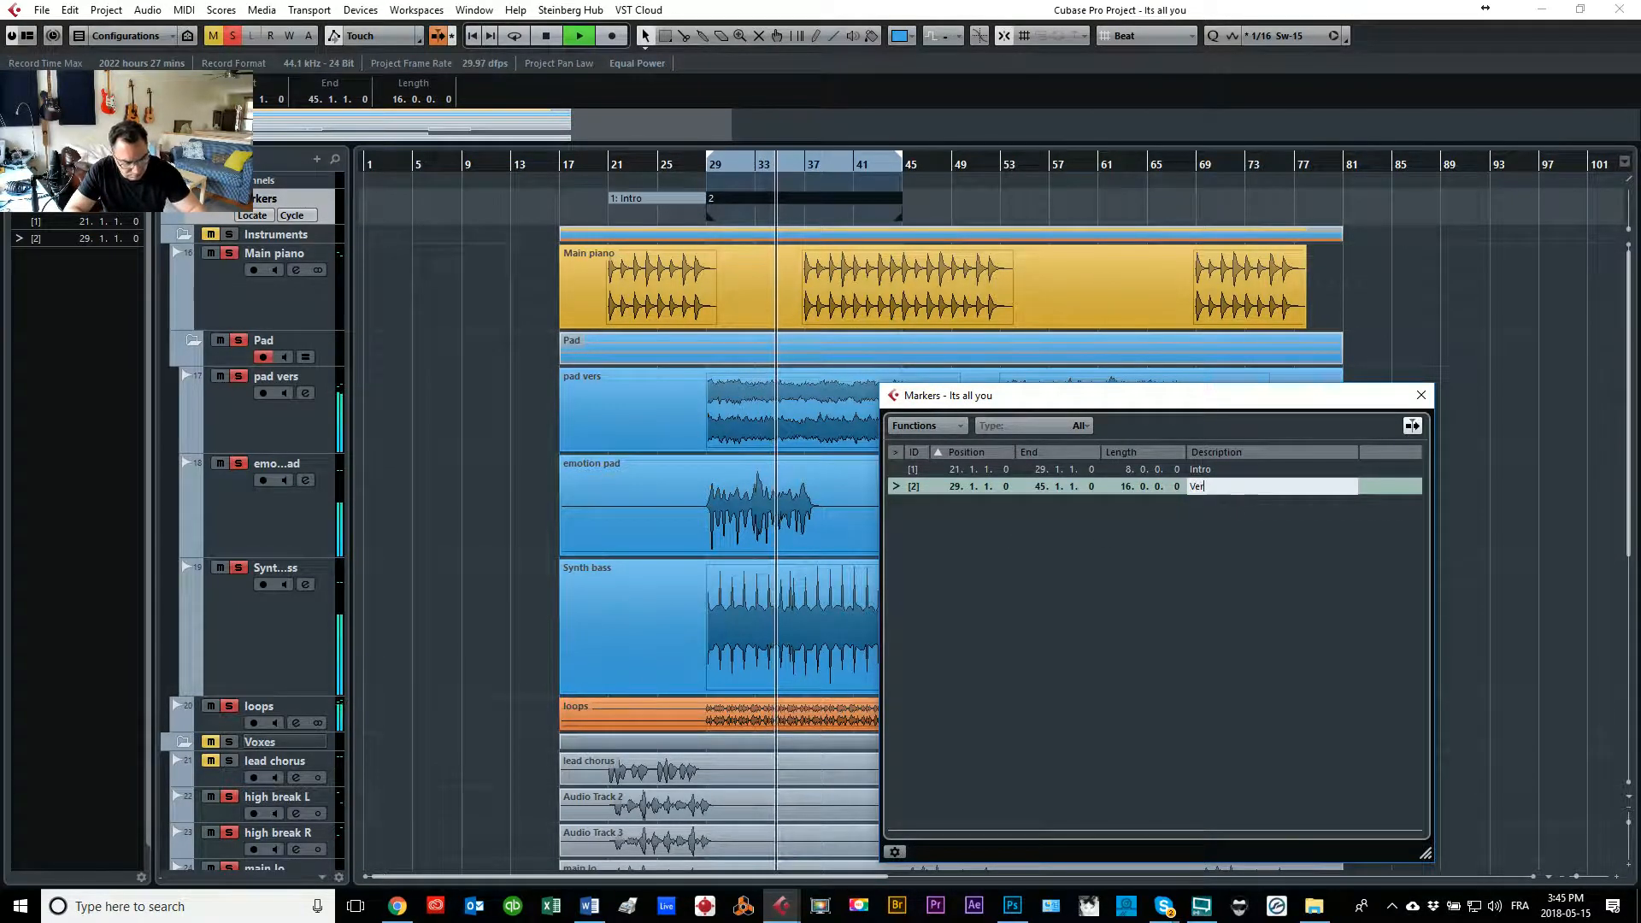
pyautogui.write('se re')
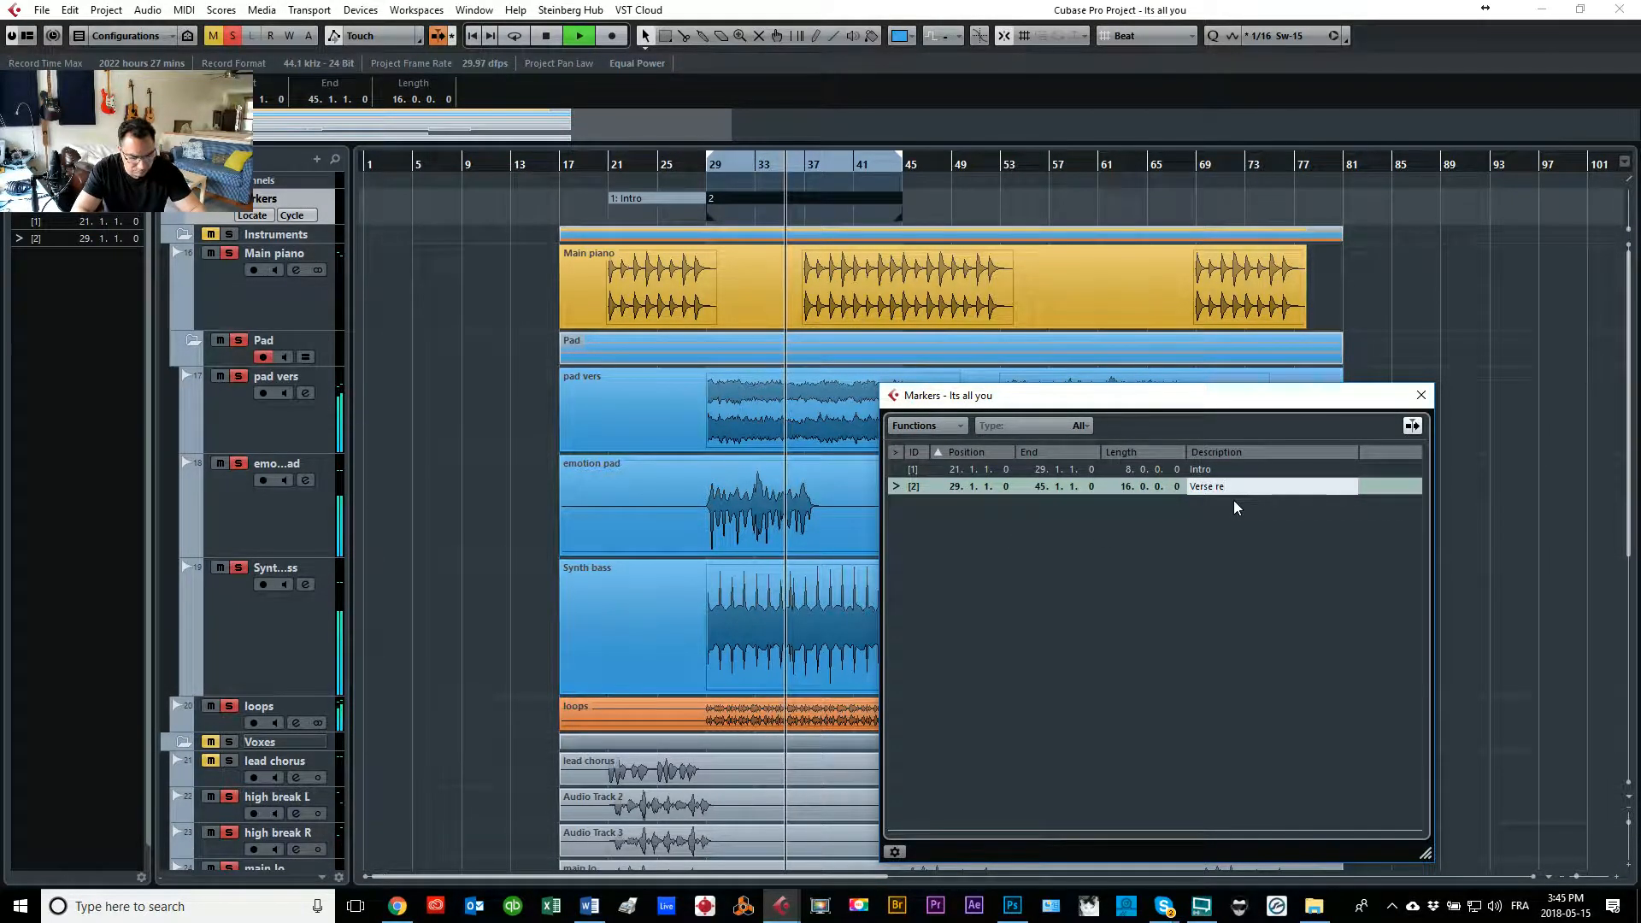
# Step: Complete the description of cycle marker 2 as "Verse rap" and close the marker list
pyautogui.press('BackSpace')
pyautogui.write('ap')
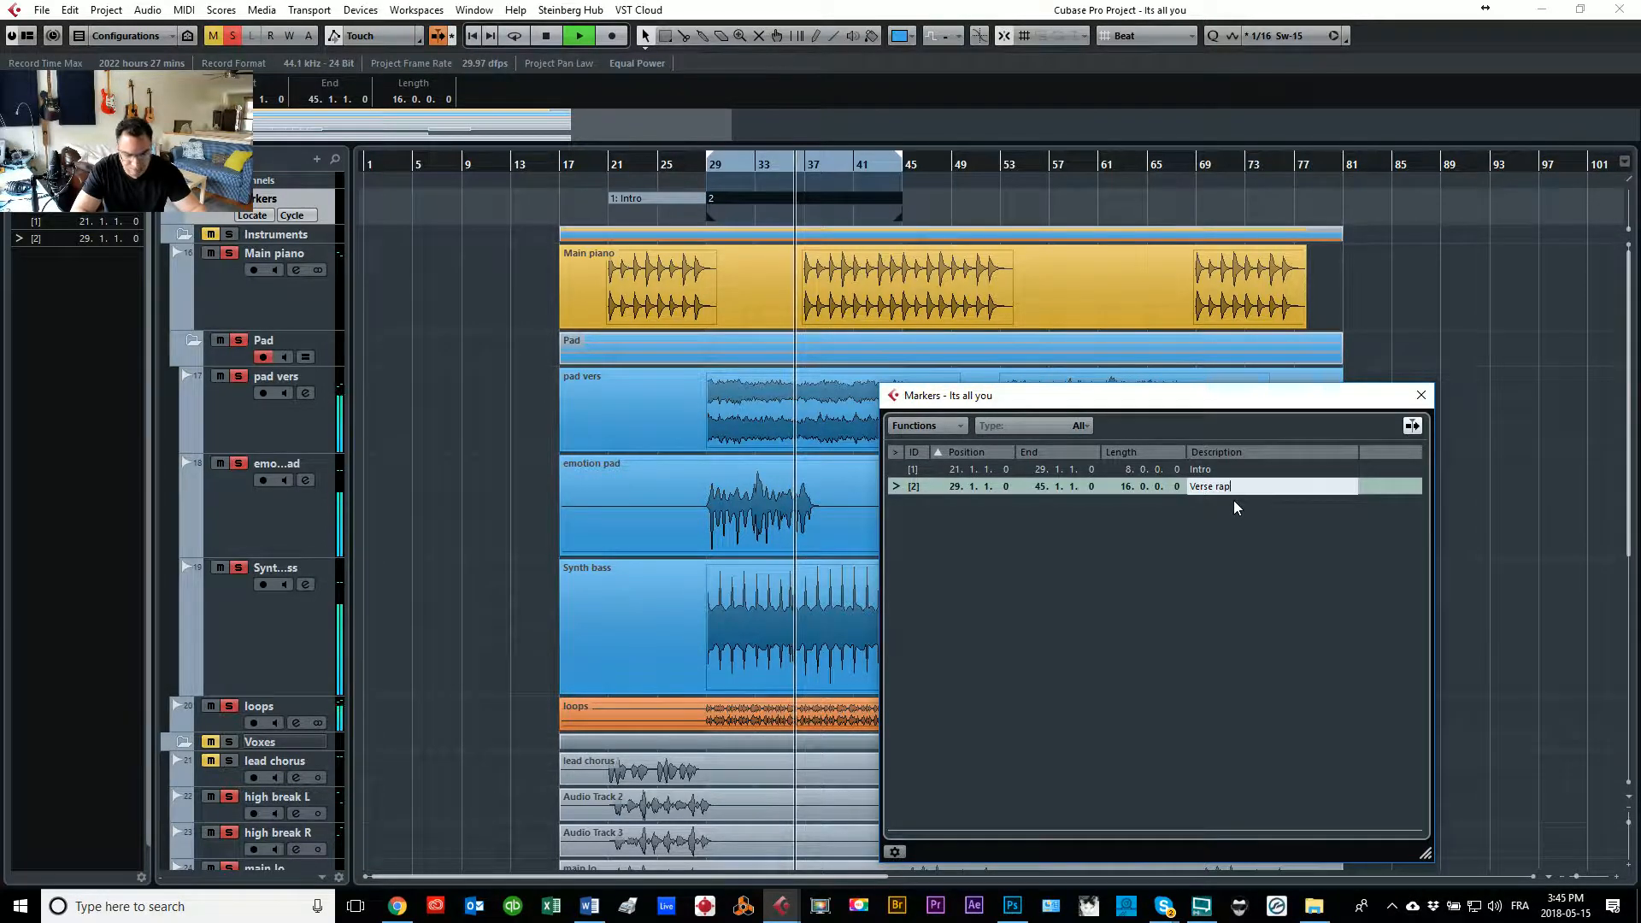
pyautogui.press('Return')
pyautogui.click(1421, 395)
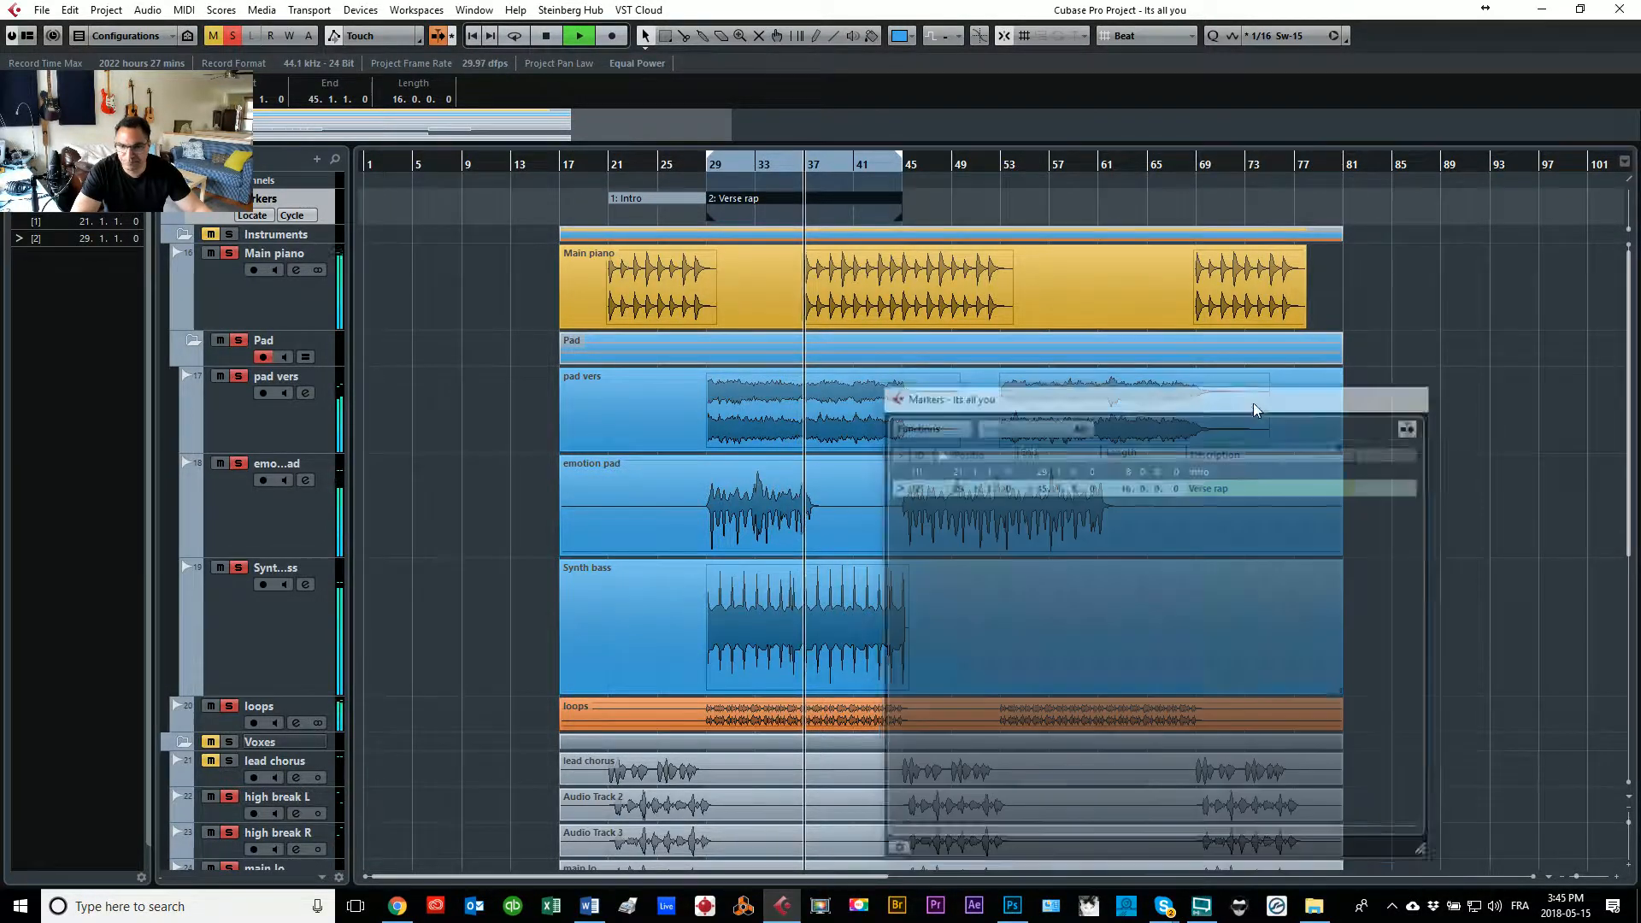
# Step: Copy the Intro cycle marker so that the duplicate starts at bar 45, directly after the Verse rap marker
pyautogui.scroll(-5, 596, 576)
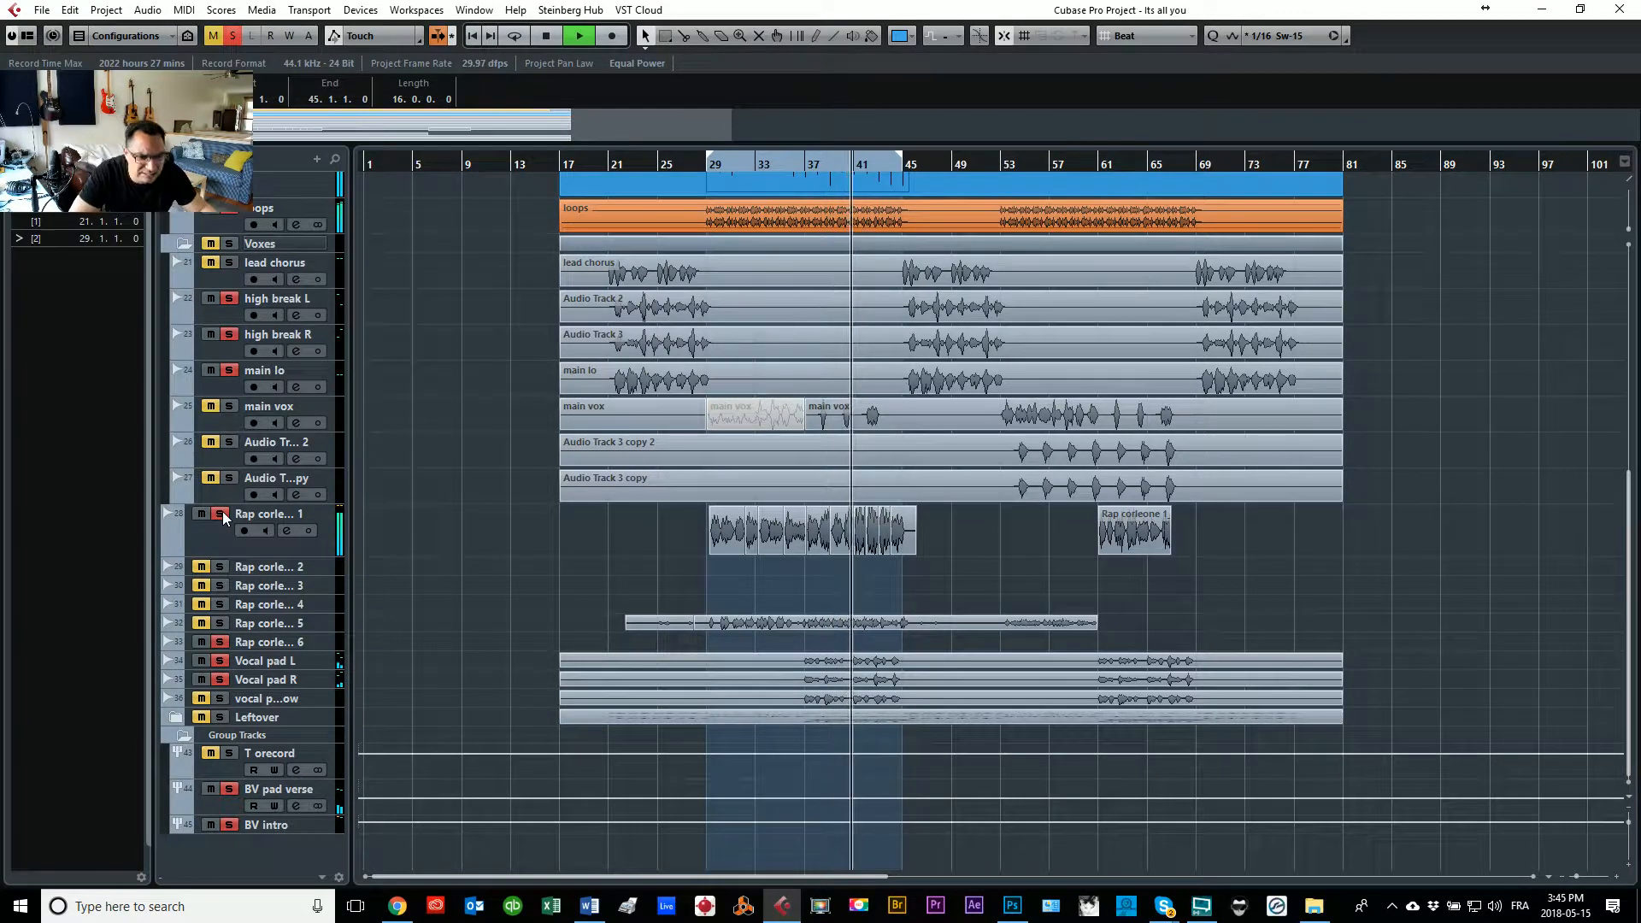
pyautogui.scroll(10, 855, 359)
pyautogui.click(921, 284)
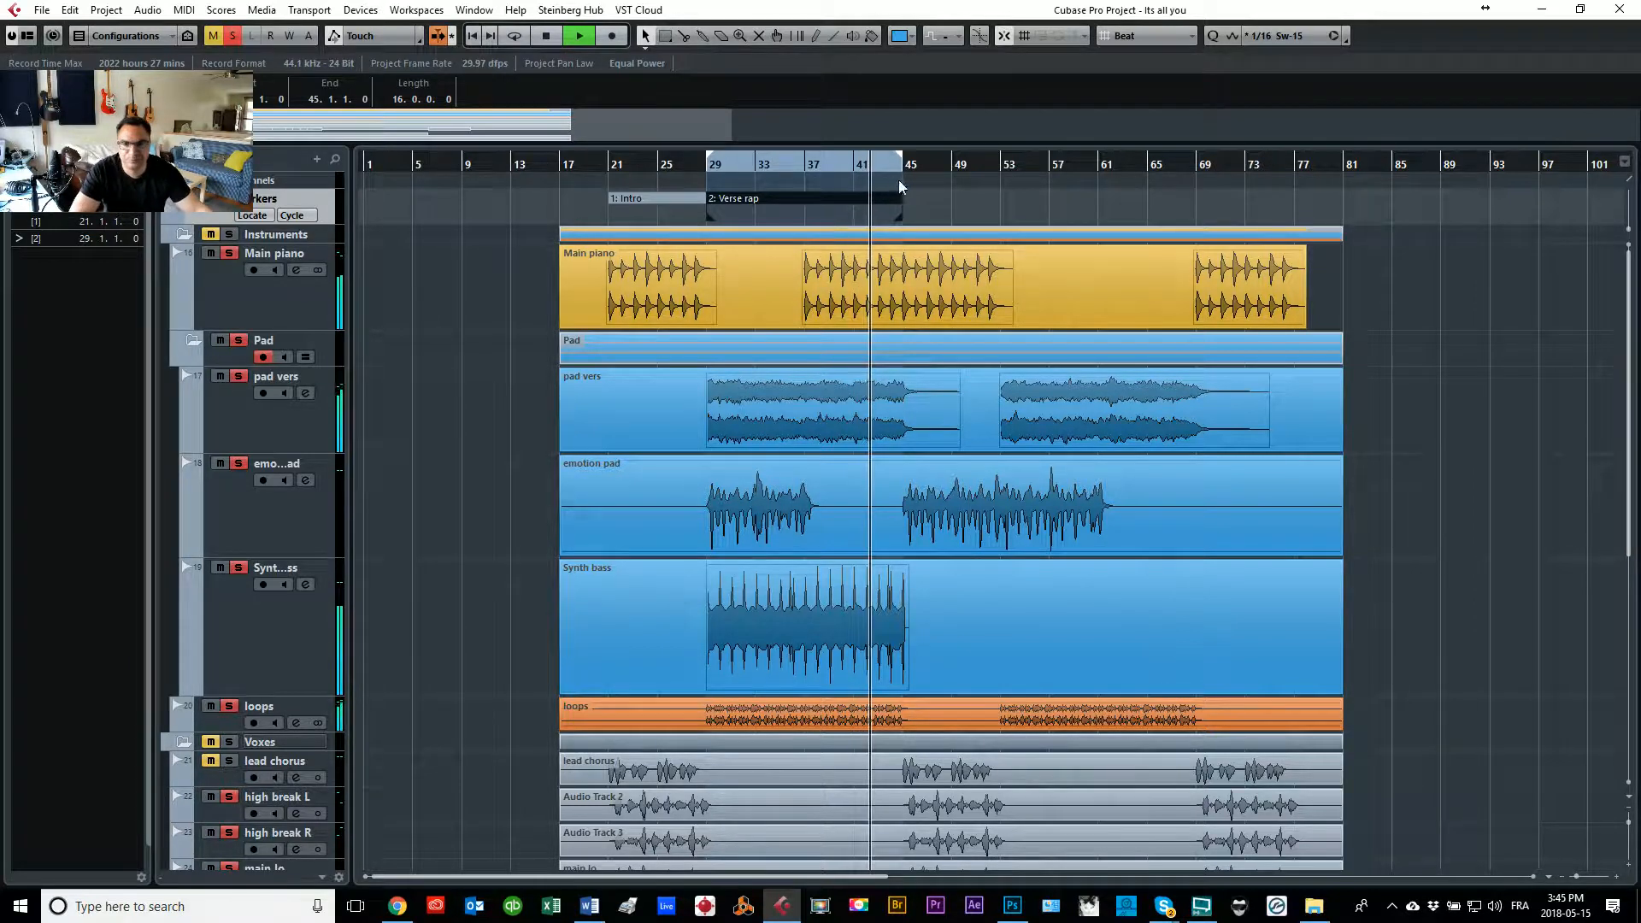
pyautogui.doubleClick(646, 202)
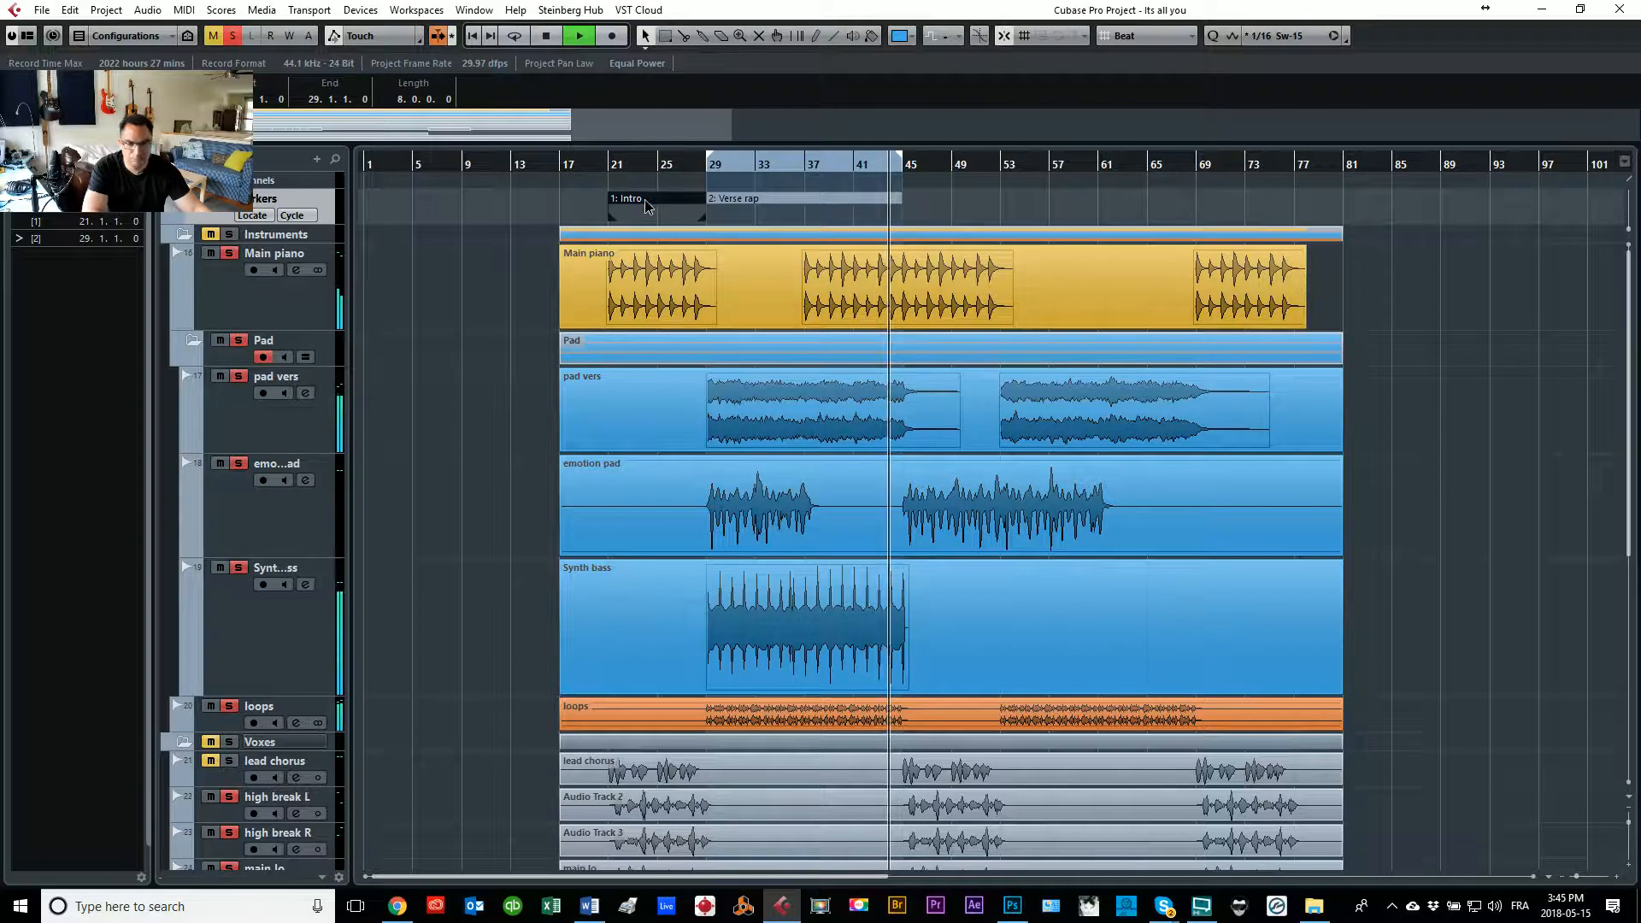
pyautogui.moveTo(644, 198)
pyautogui.mouseDown()
pyautogui.moveTo(964, 207)
pyautogui.moveTo(942, 204)
pyautogui.mouseUp()
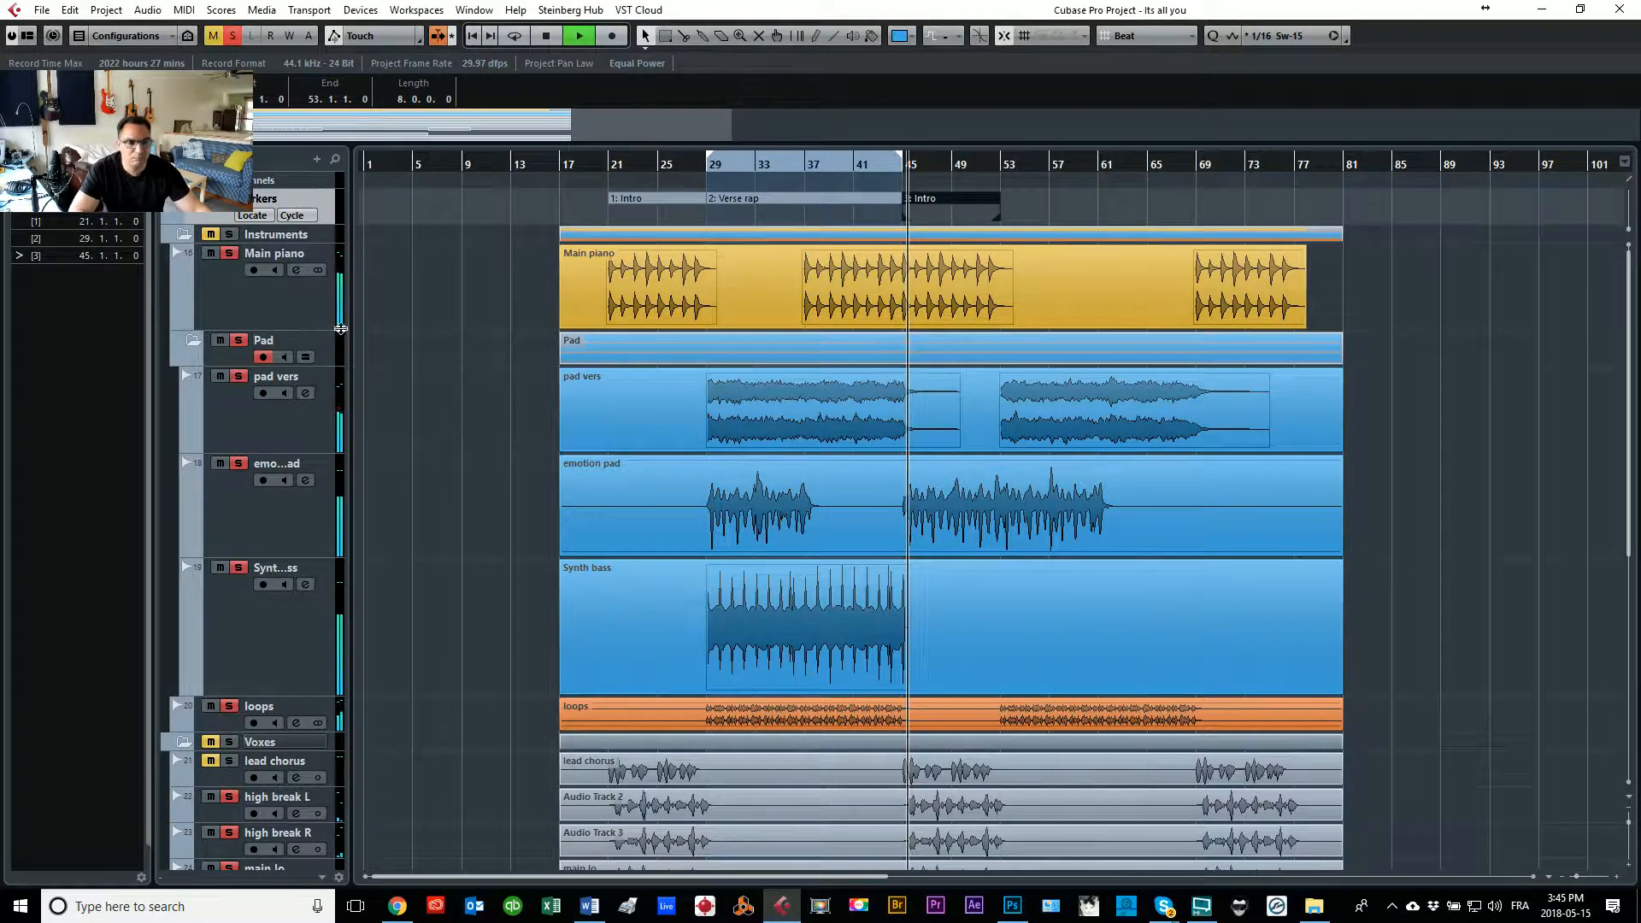
# Step: Change the description of the cycle marker at bar 45 to "Breakdown" in the marker list, closing the list when finished
pyautogui.hotkey('ctrl', 'm')
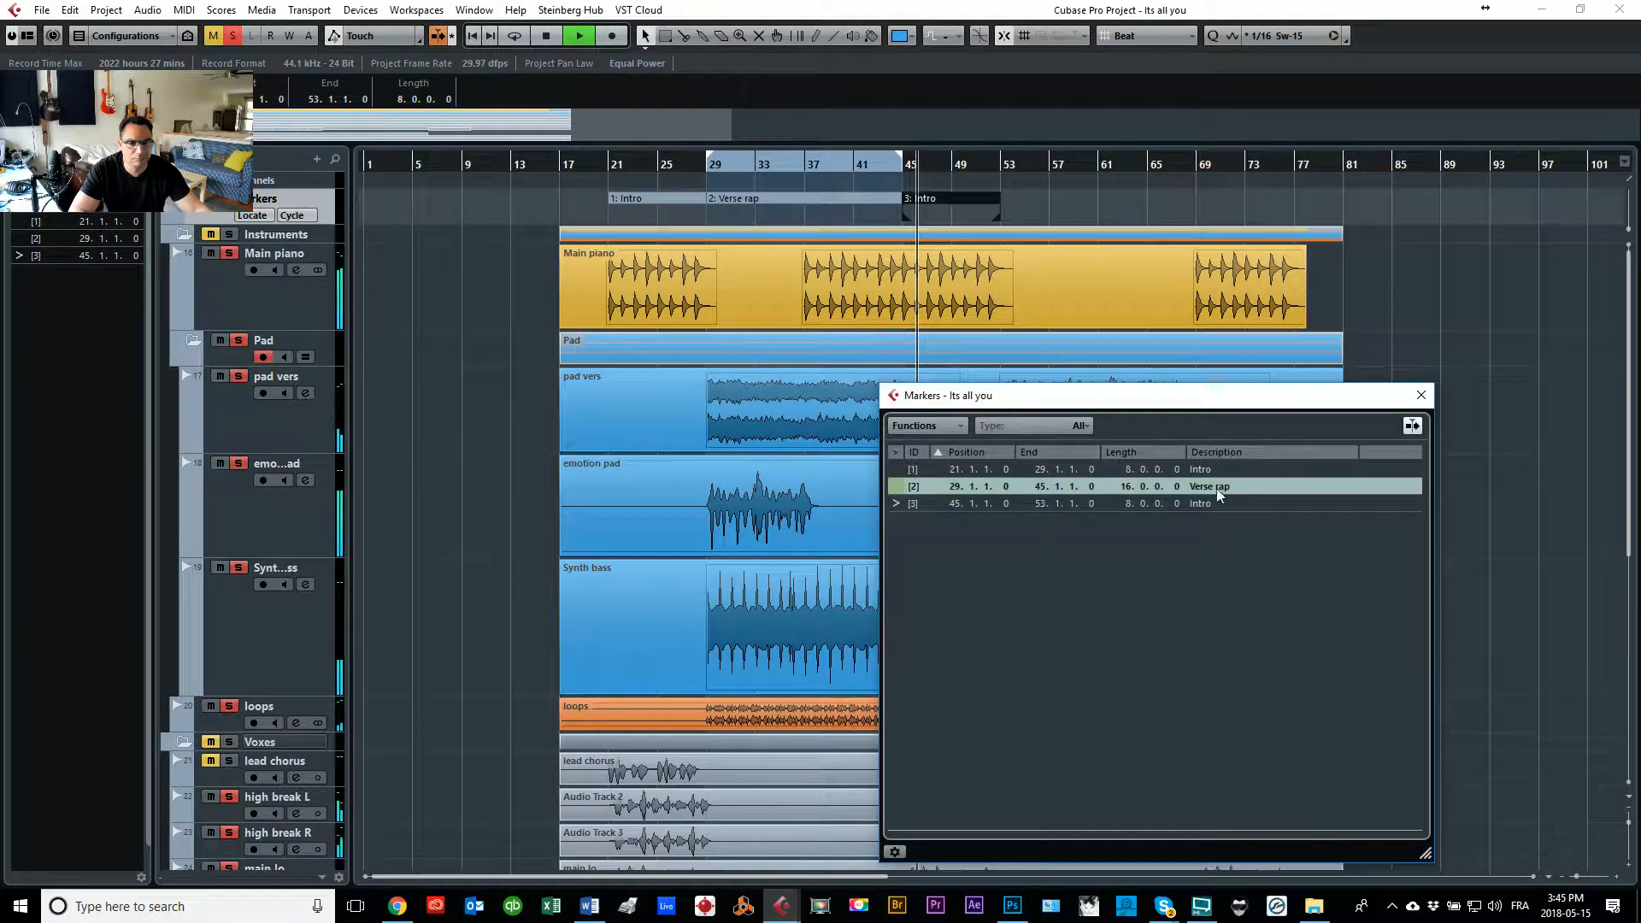
pyautogui.doubleClick(1227, 503)
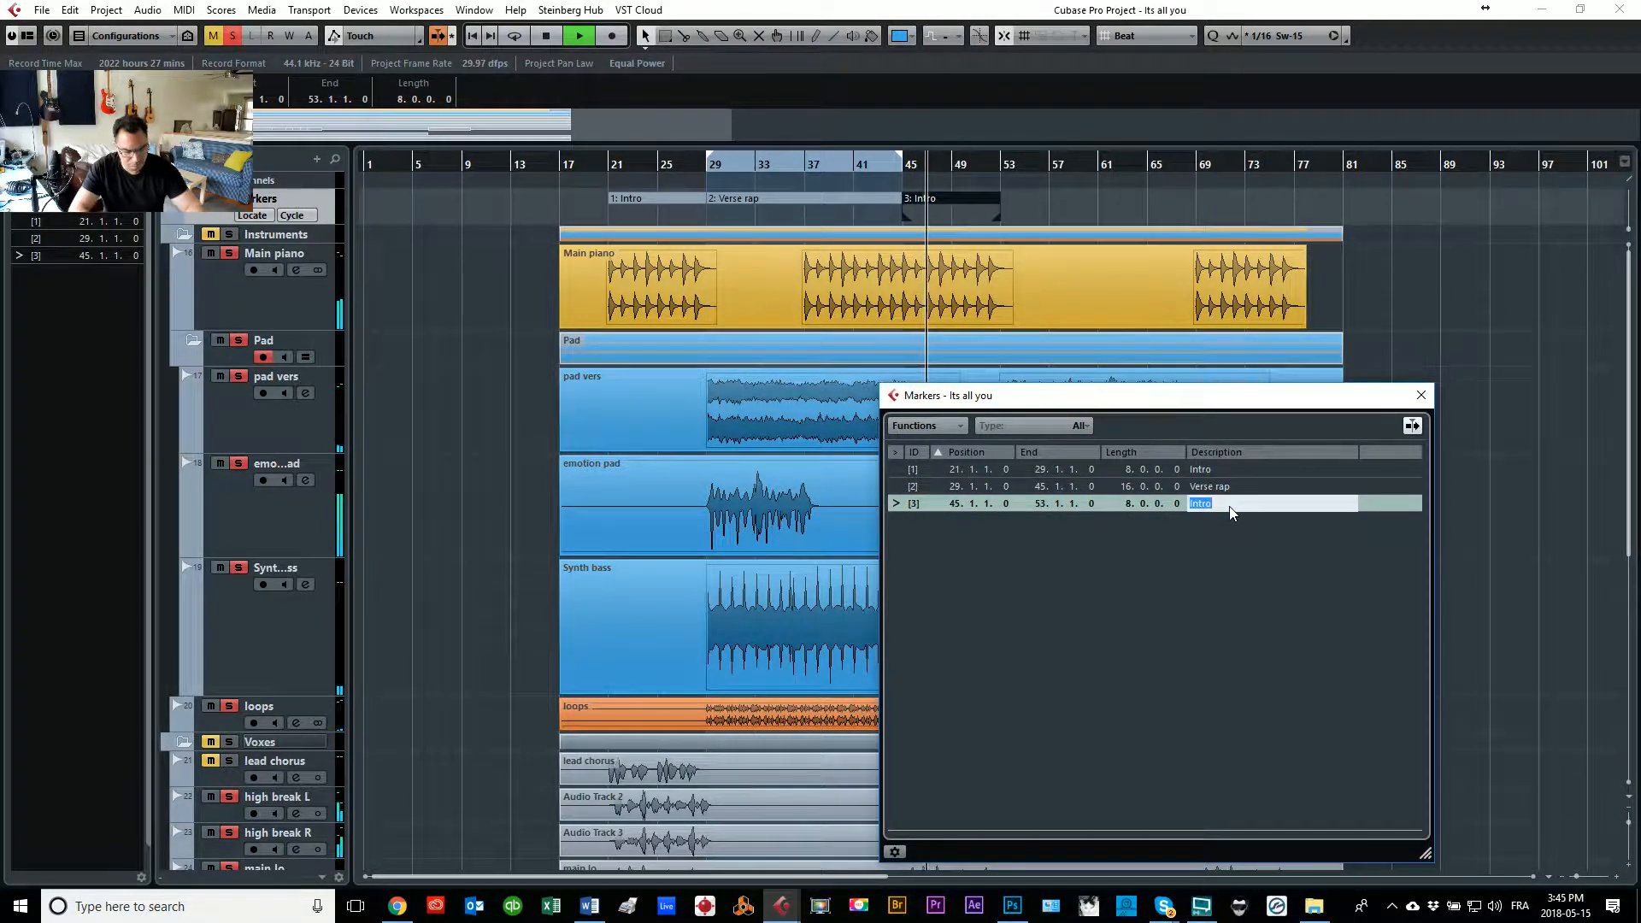
pyautogui.write('Breakdow')
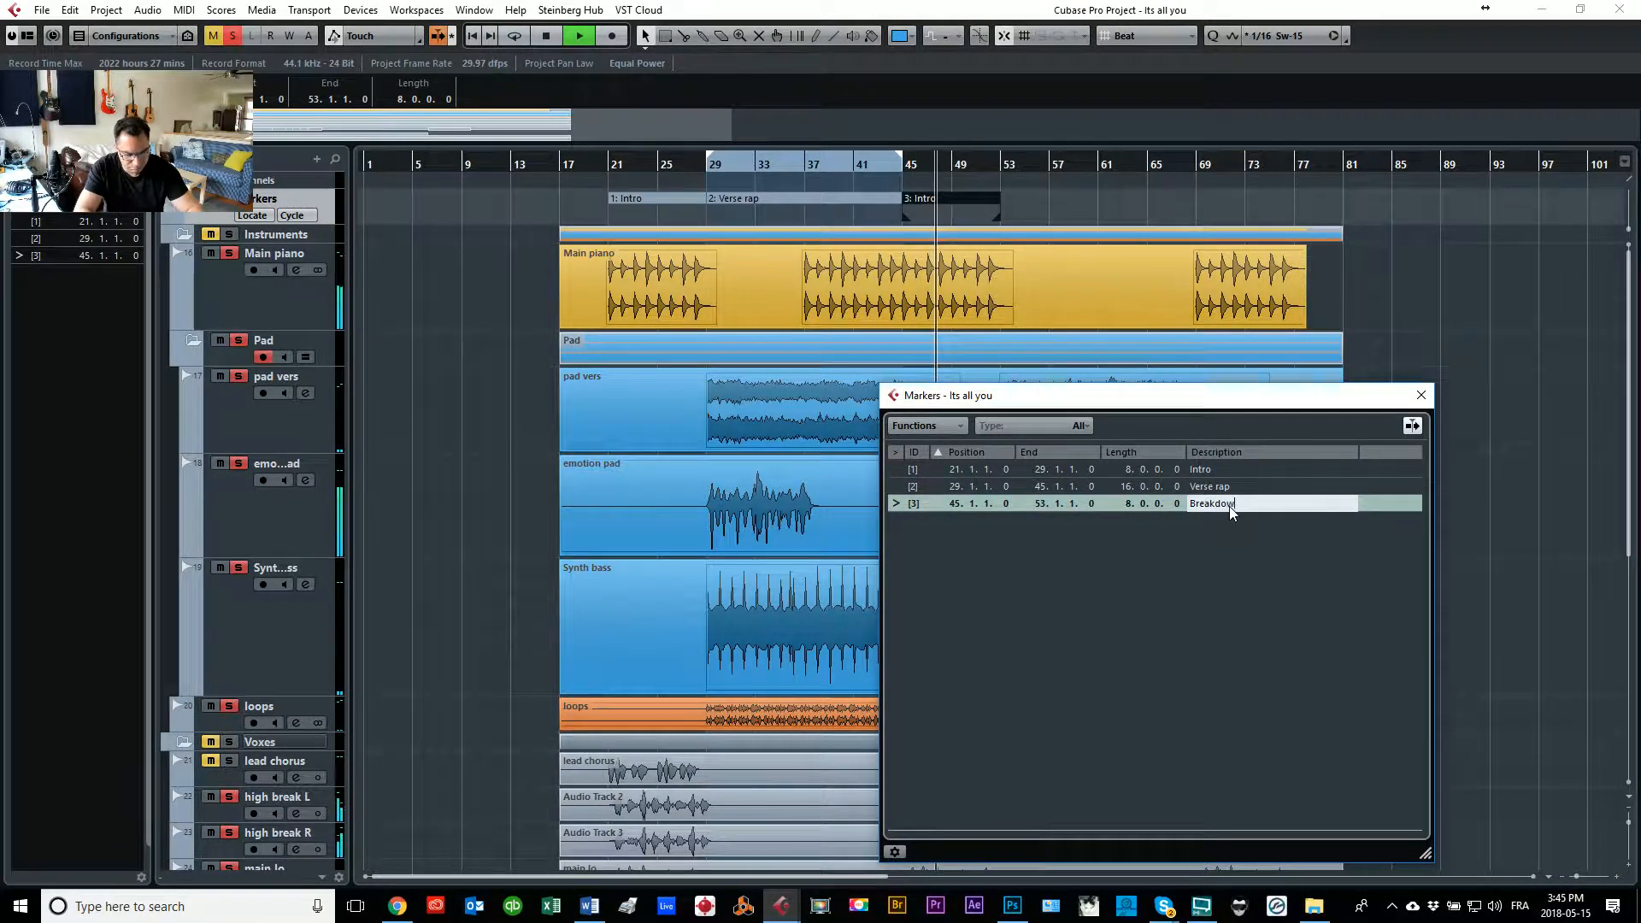
pyautogui.write('n')
pyautogui.press('Return')
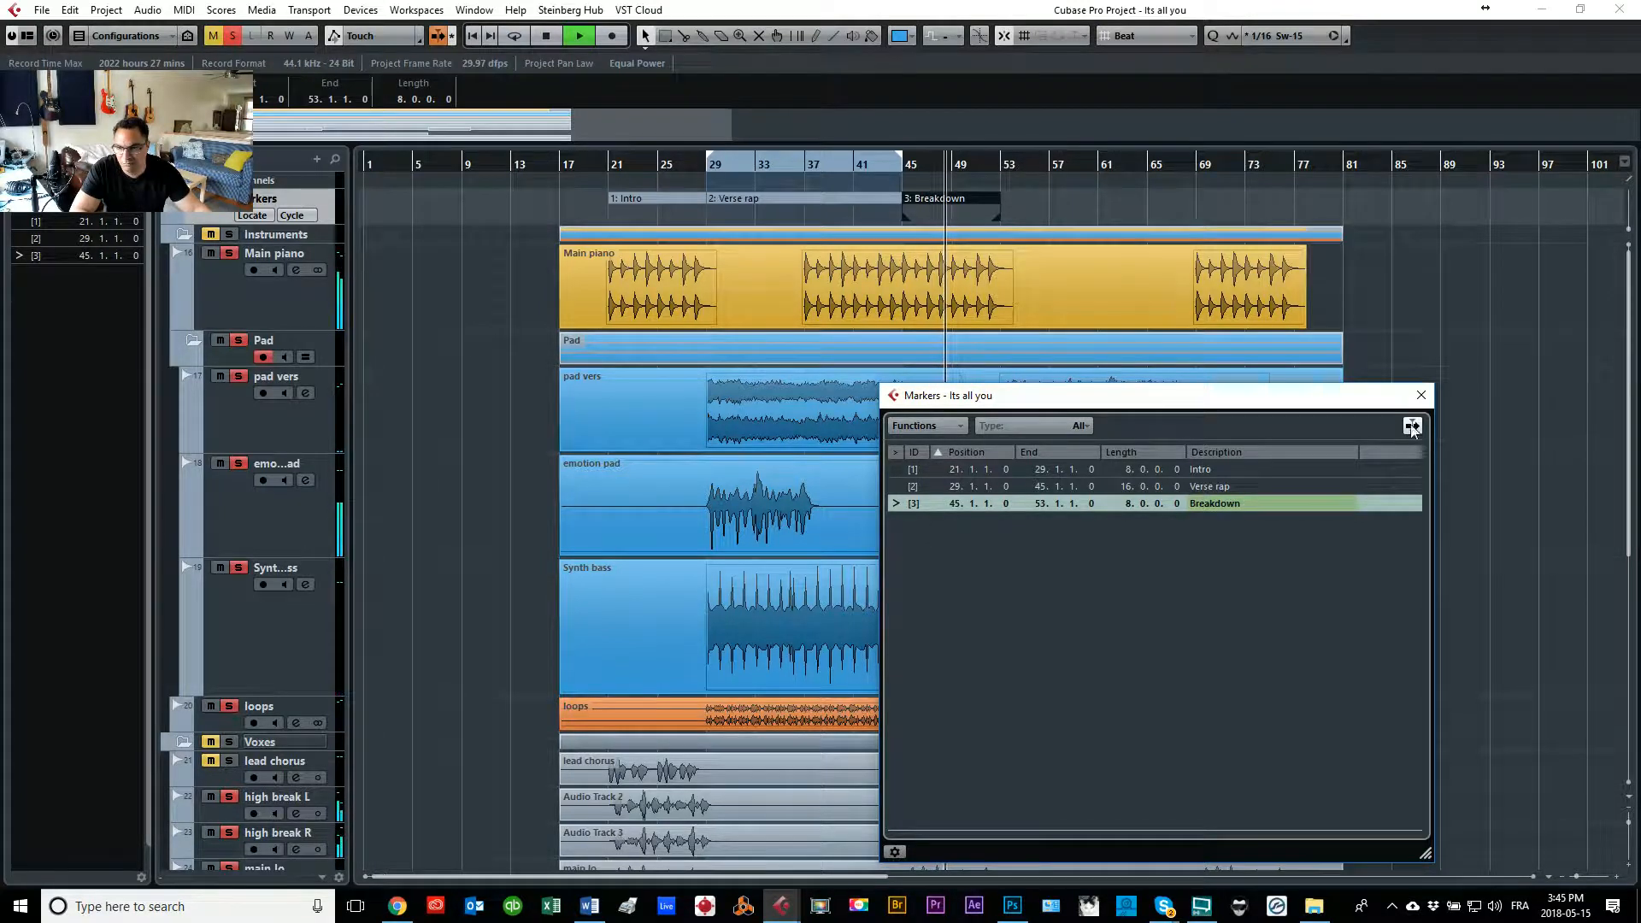
pyautogui.click(1422, 395)
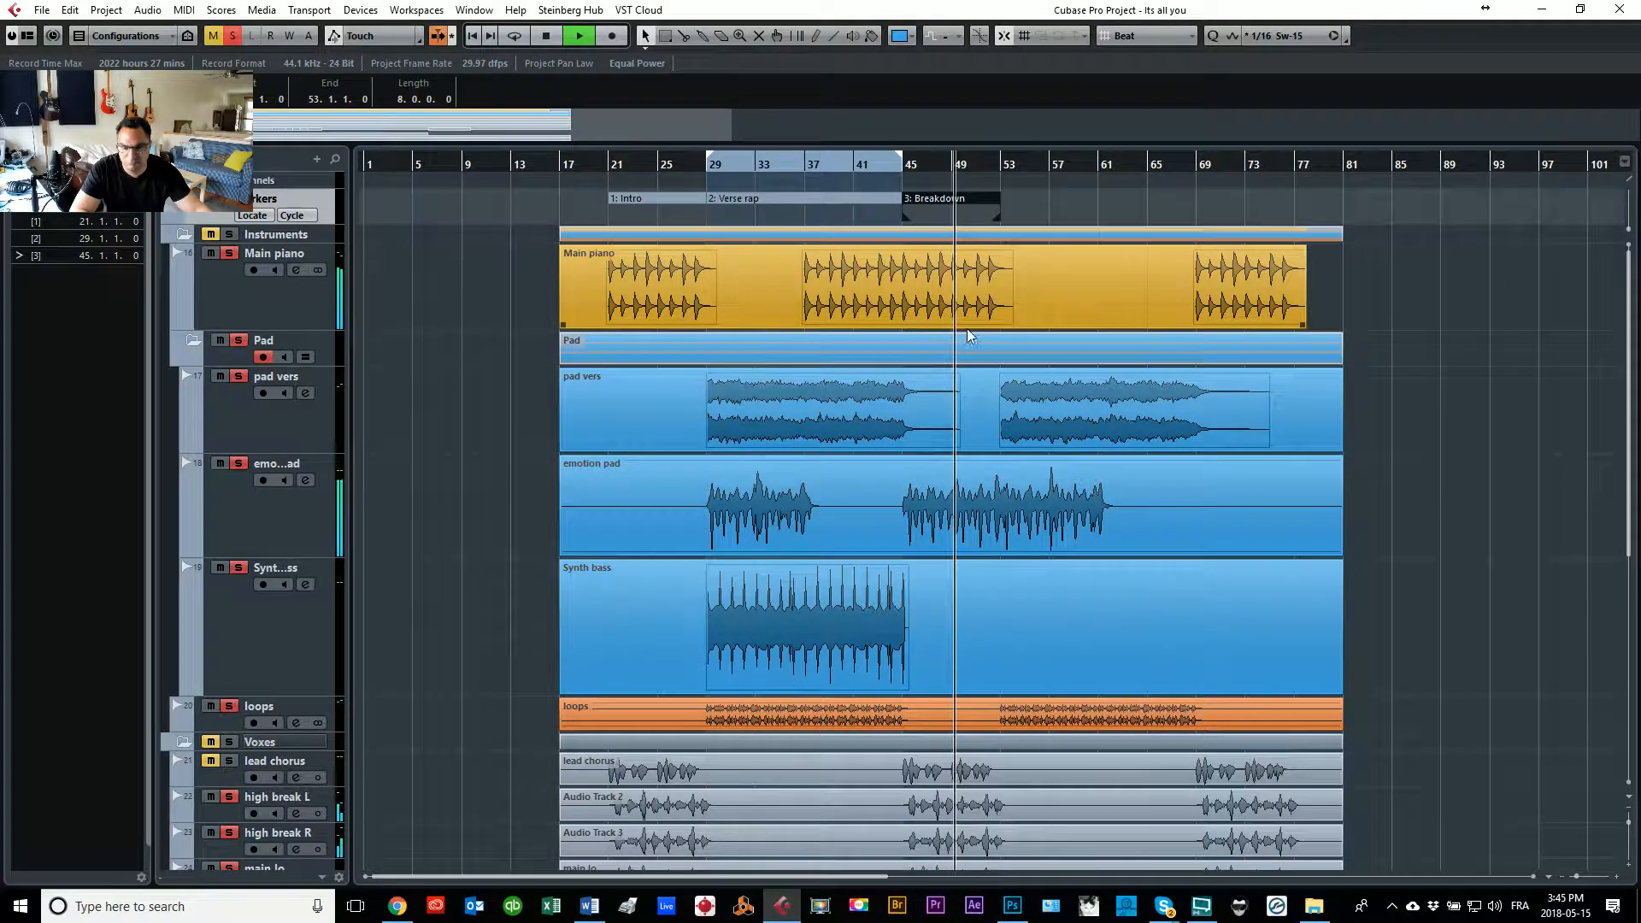
# Step: Move the 16-bar locator range to bars 53 to 69 and add a cycle marker over it
pyautogui.scroll(3, 915, 315)
pyautogui.scroll(-1, 914, 315)
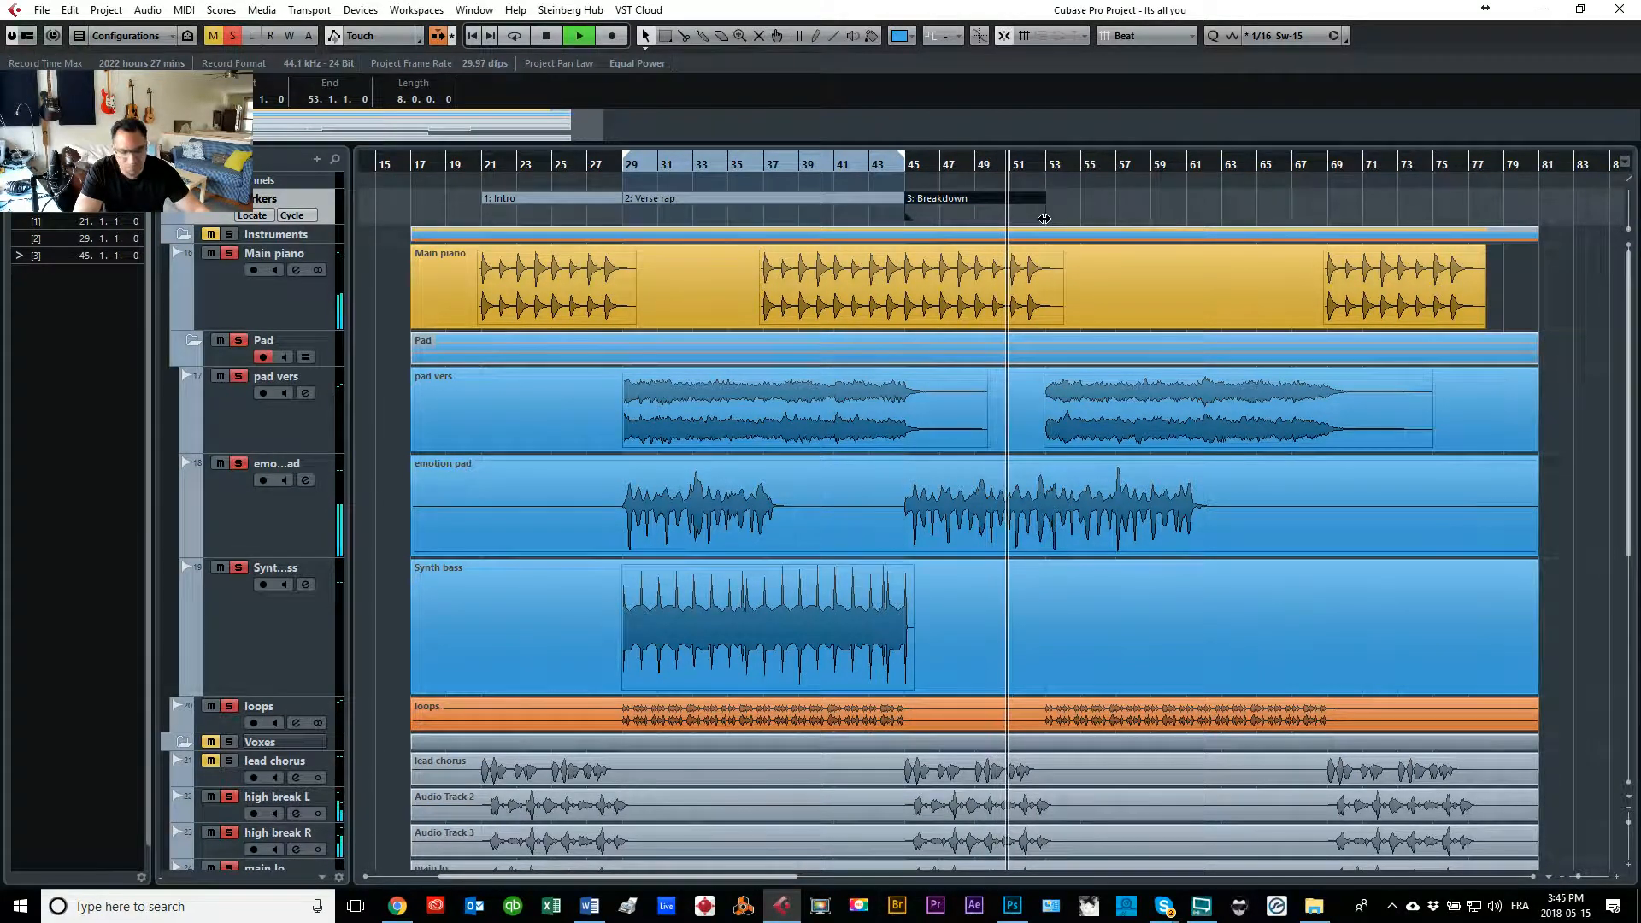
pyautogui.scroll(-1, 1044, 222)
pyautogui.scroll(-1, 1044, 224)
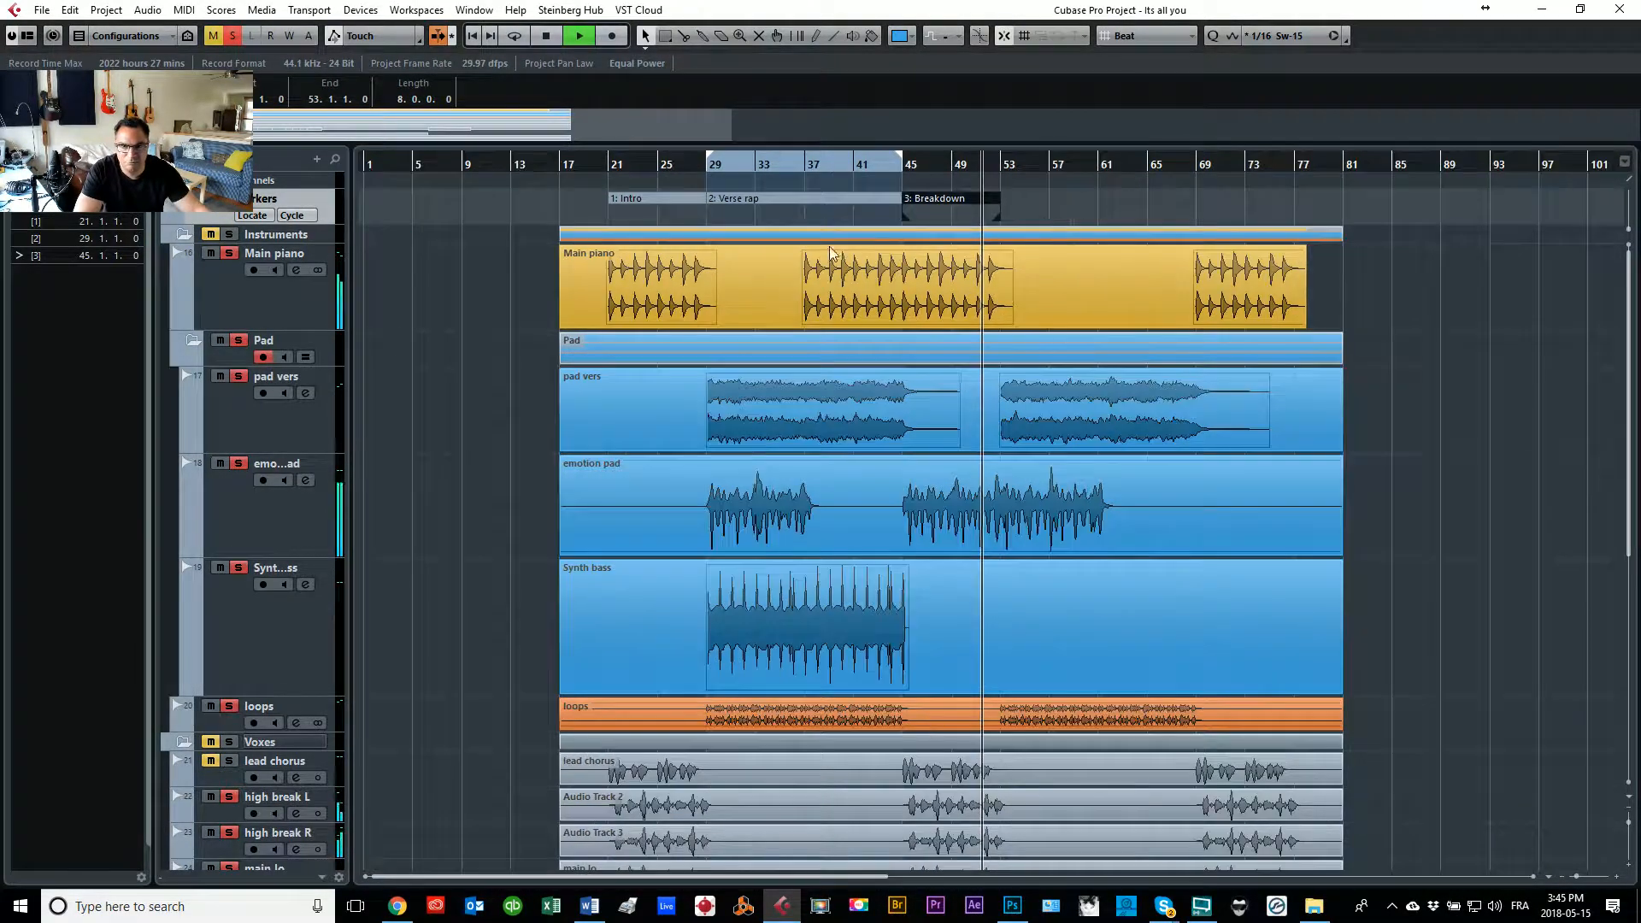
pyautogui.moveTo(782, 158); pyautogui.dragTo(1062, 160)
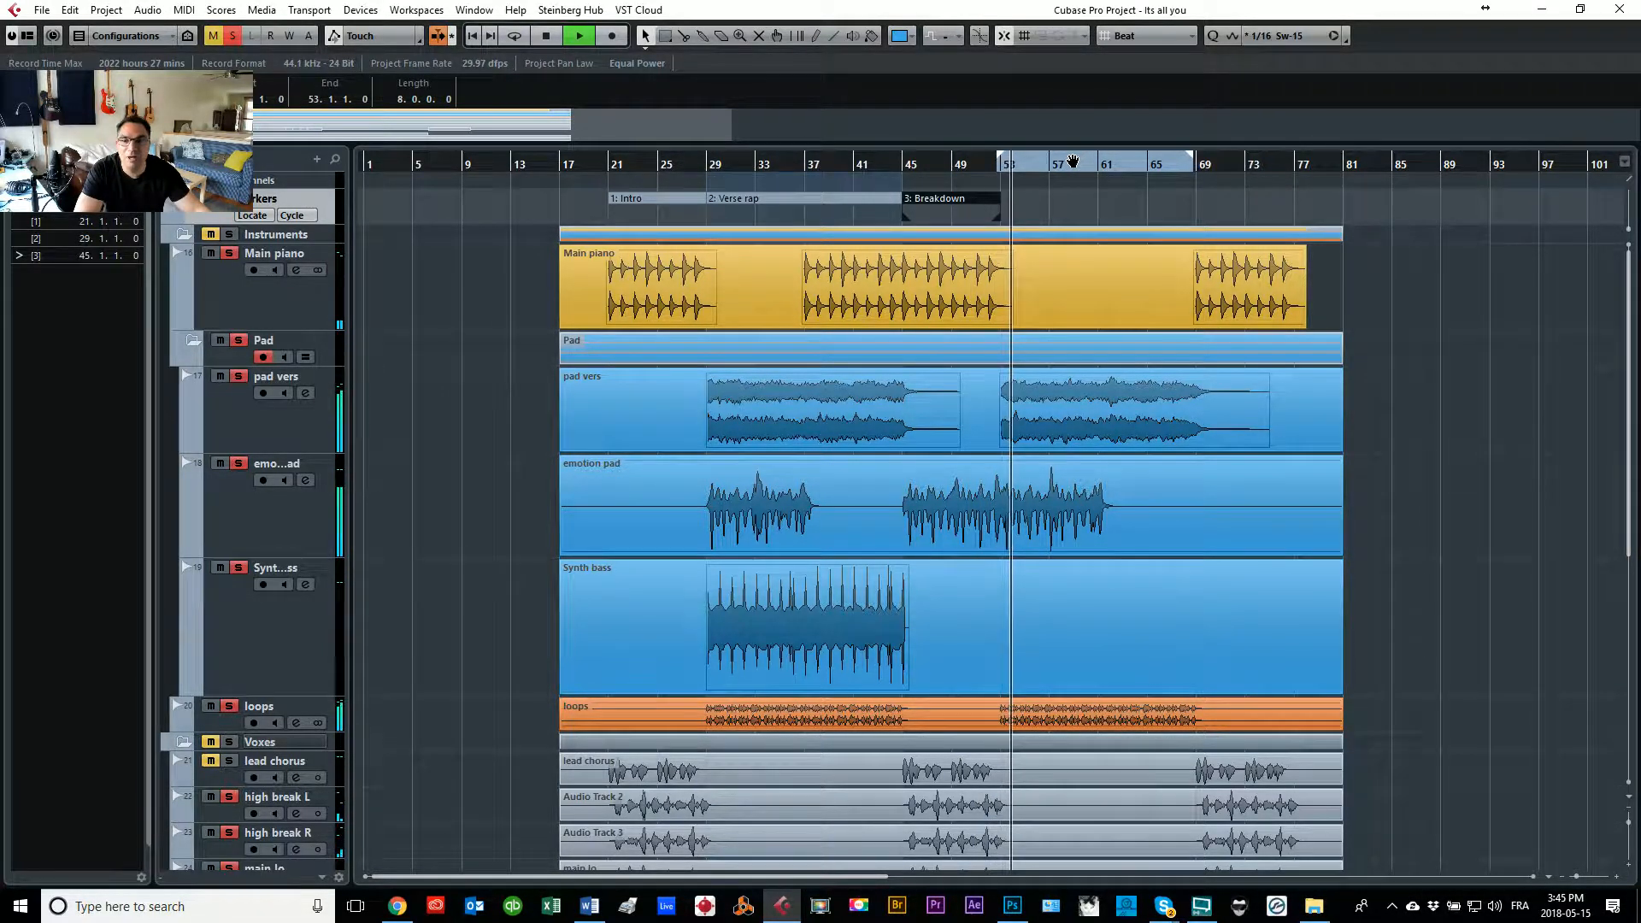
pyautogui.click(229, 212)
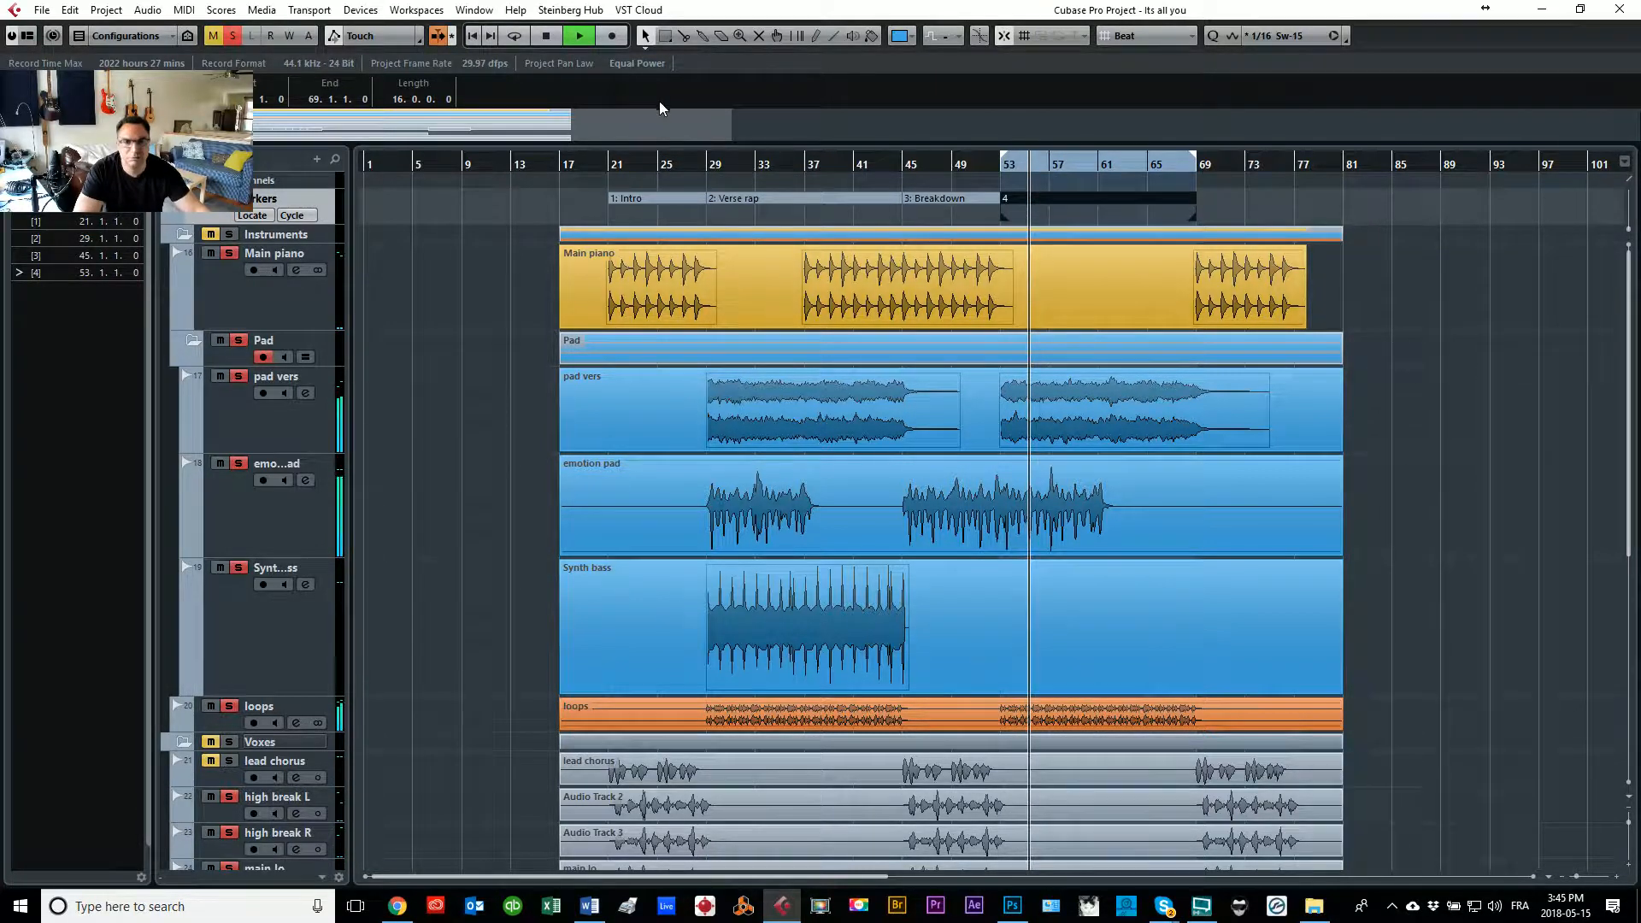
# Step: Describe the cycle marker at bar 53 as "Verse rap-2" in the marker list and close the list
pyautogui.hotkey('ctrl', 'm')
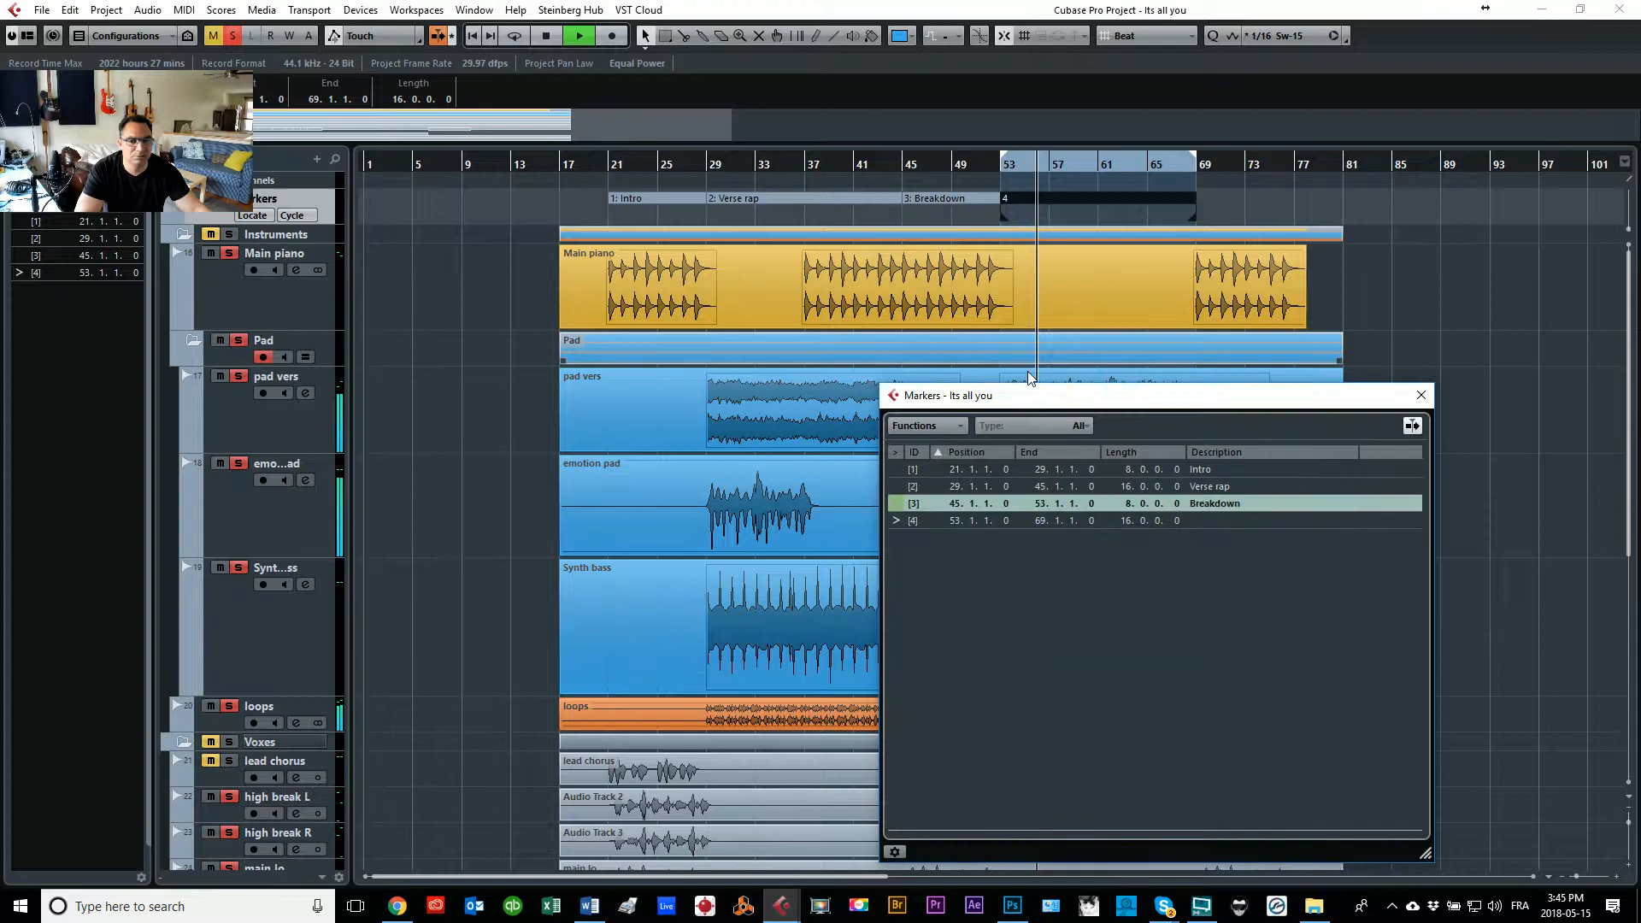
pyautogui.doubleClick(1197, 521)
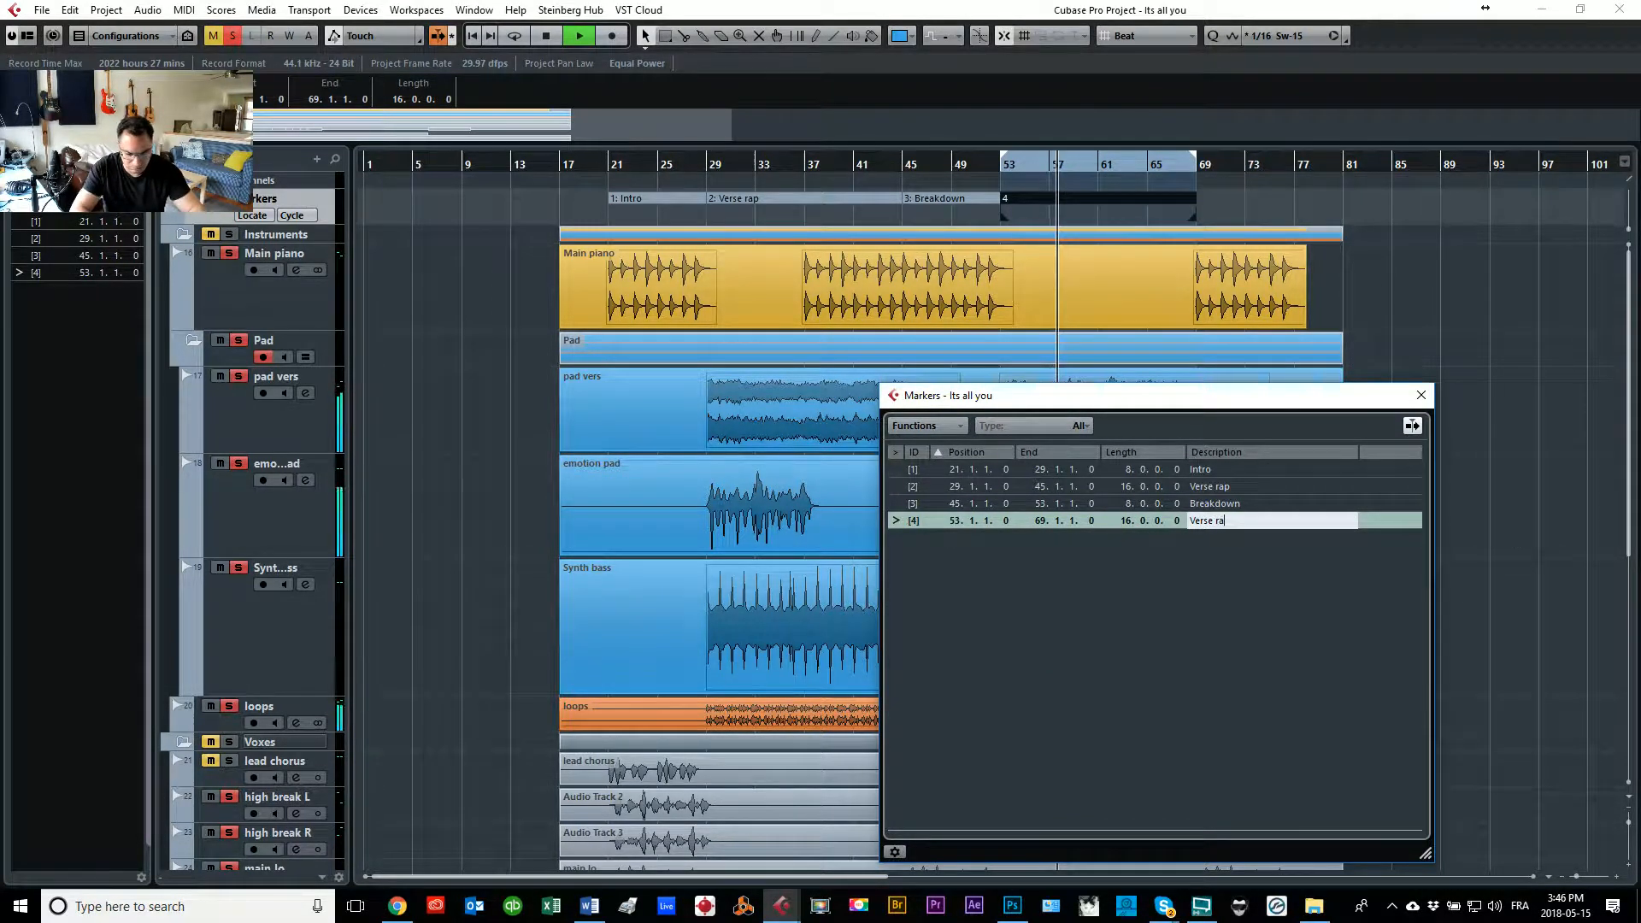
pyautogui.write('Verse rap-2')
pyautogui.press('Return')
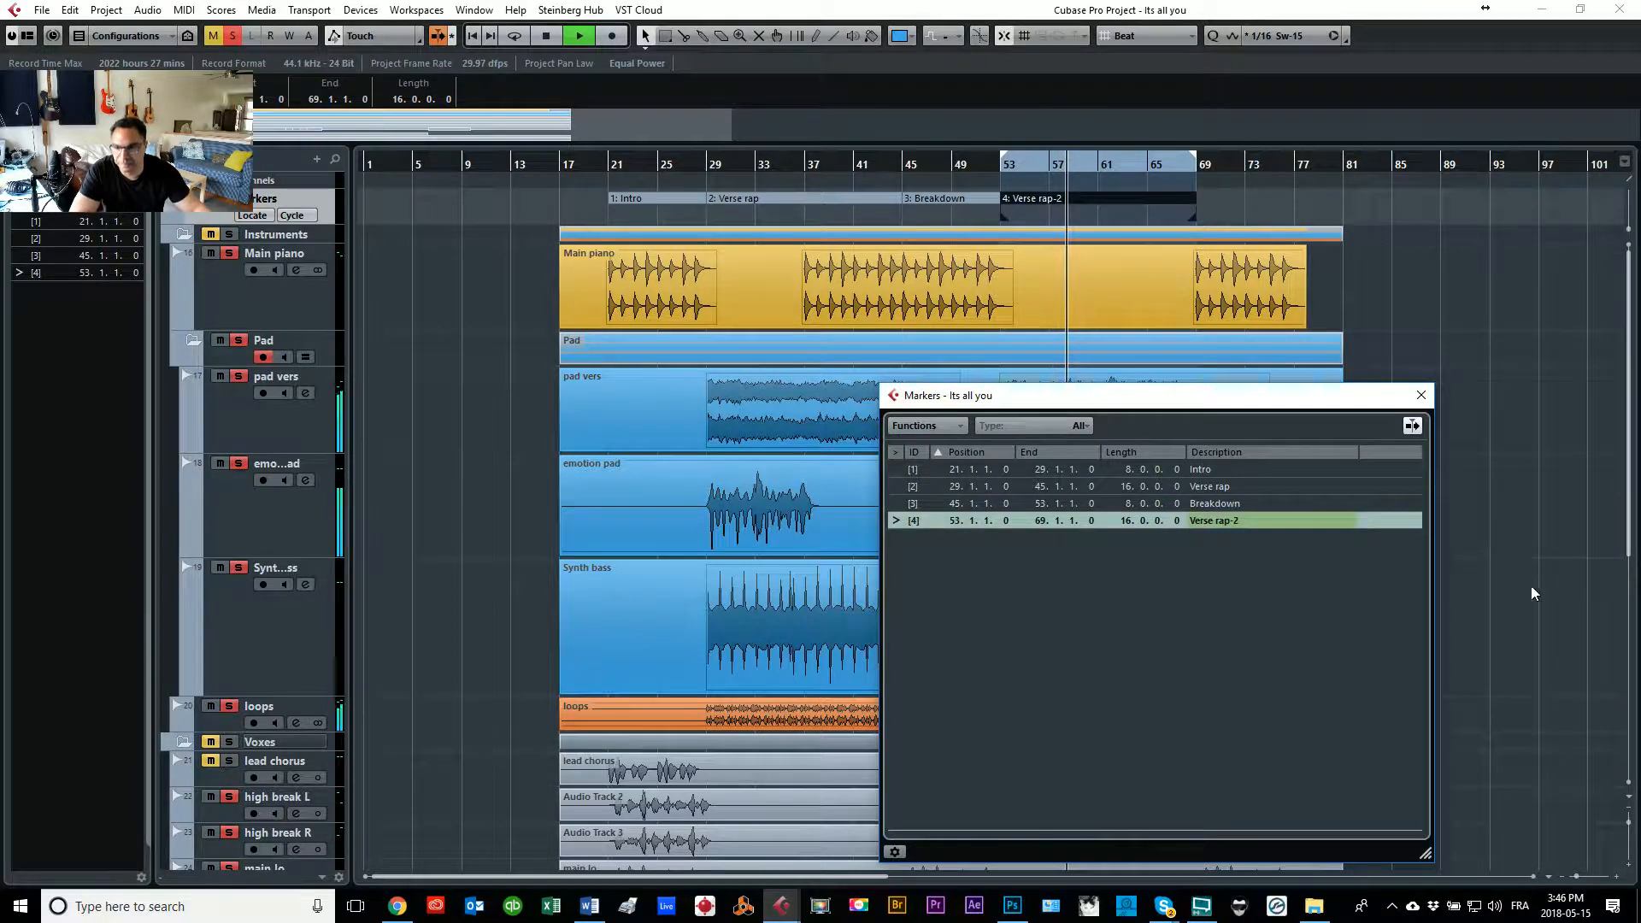
pyautogui.click(1421, 395)
# Step: Play the song from around bar 53 to check the beginning of the Verse rap-2 section, then stop playback
pyautogui.press('space')
pyautogui.hscroll(2, 930, 357)
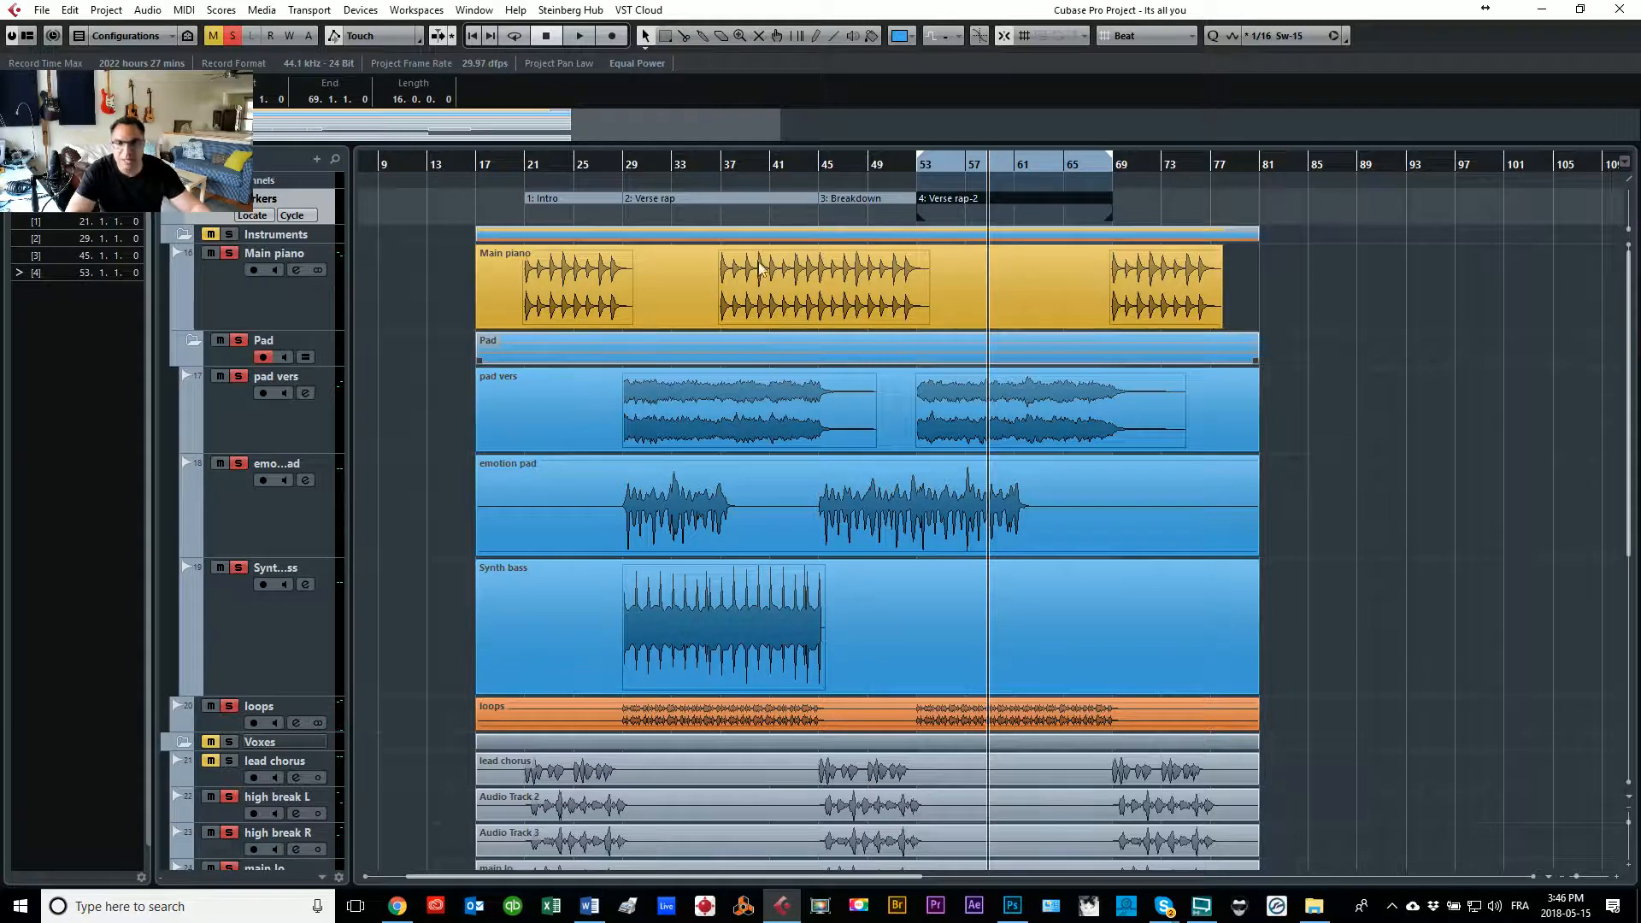
pyautogui.click(532, 168)
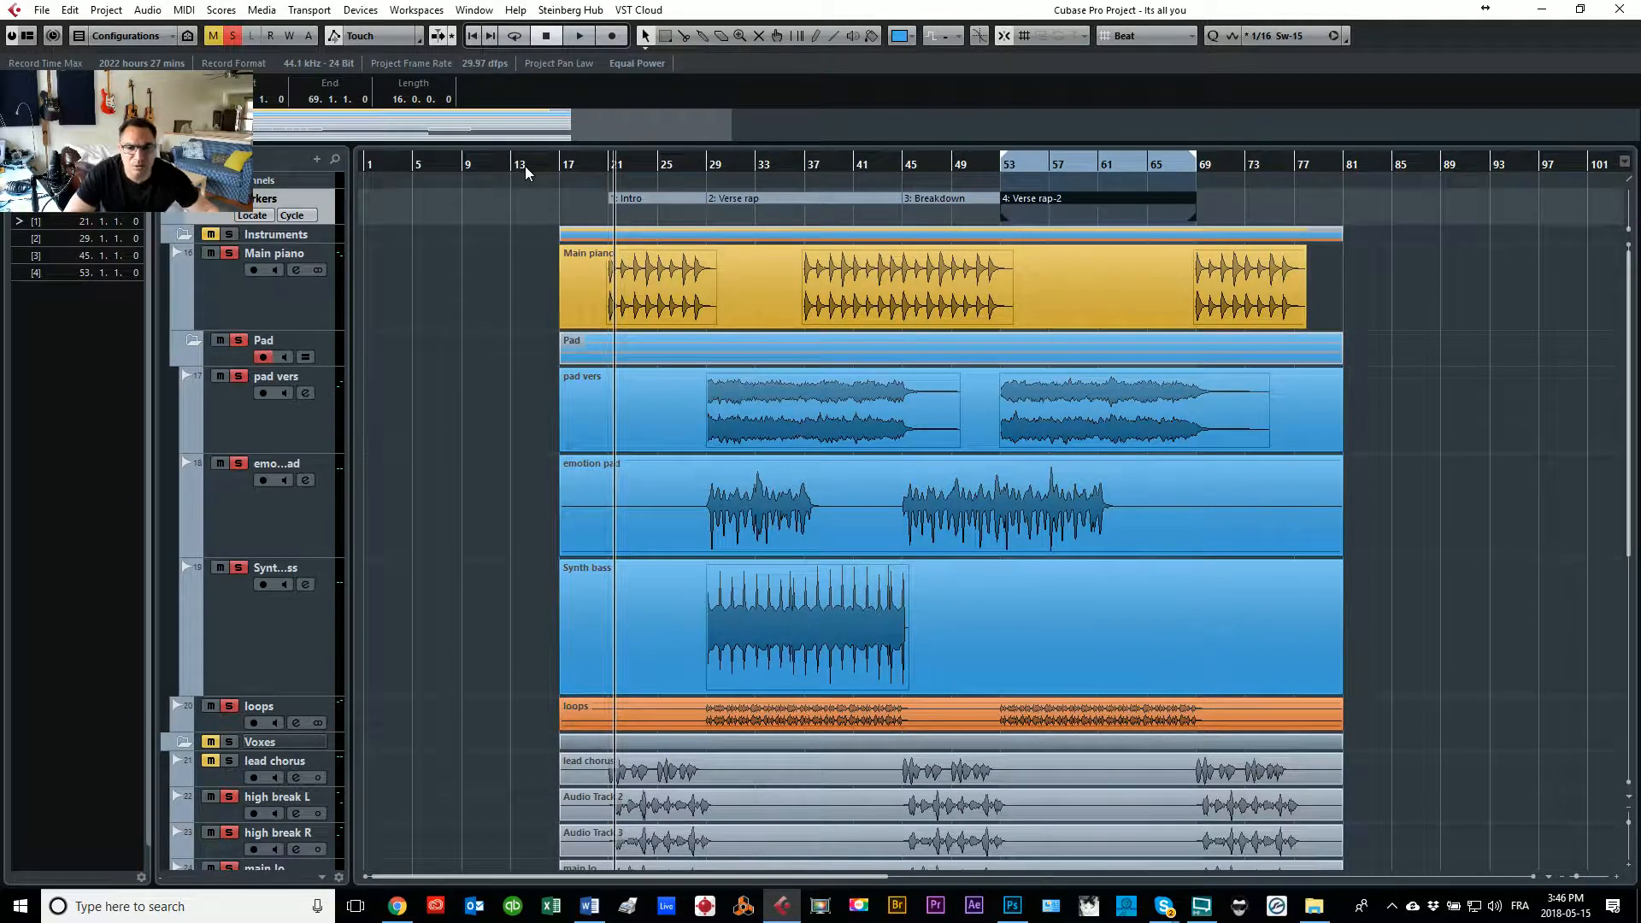
pyautogui.press('g')
pyautogui.press('g')
pyautogui.press('g')
pyautogui.press('g')
pyautogui.press('g')
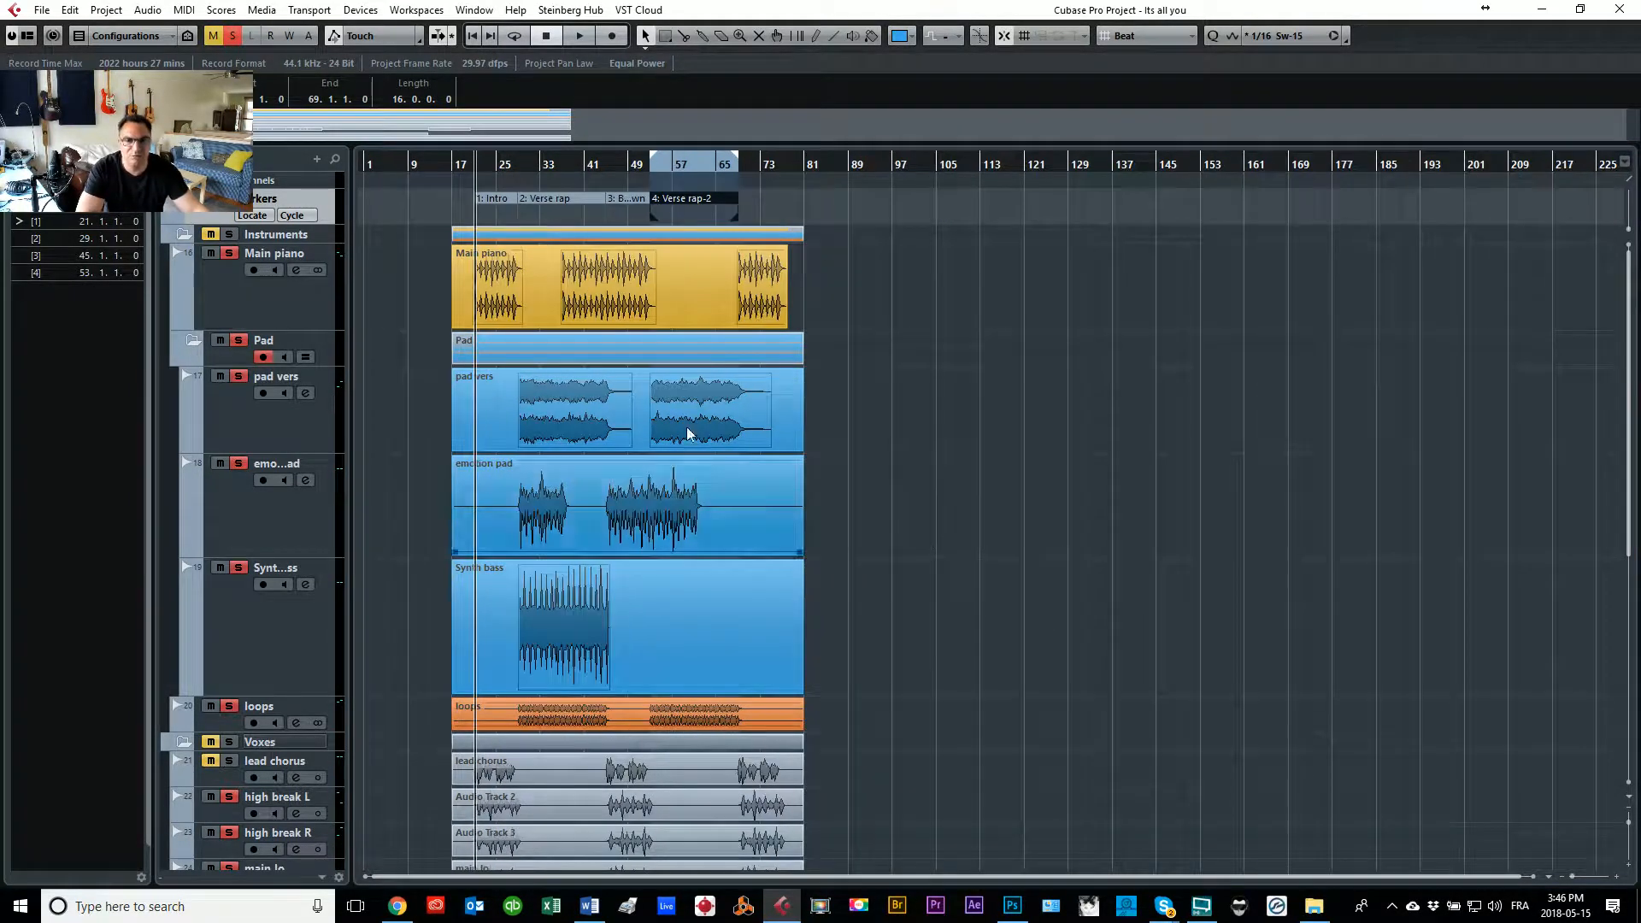
pyautogui.moveTo(657, 167); pyautogui.dragTo(649, 167)
pyautogui.press('space')
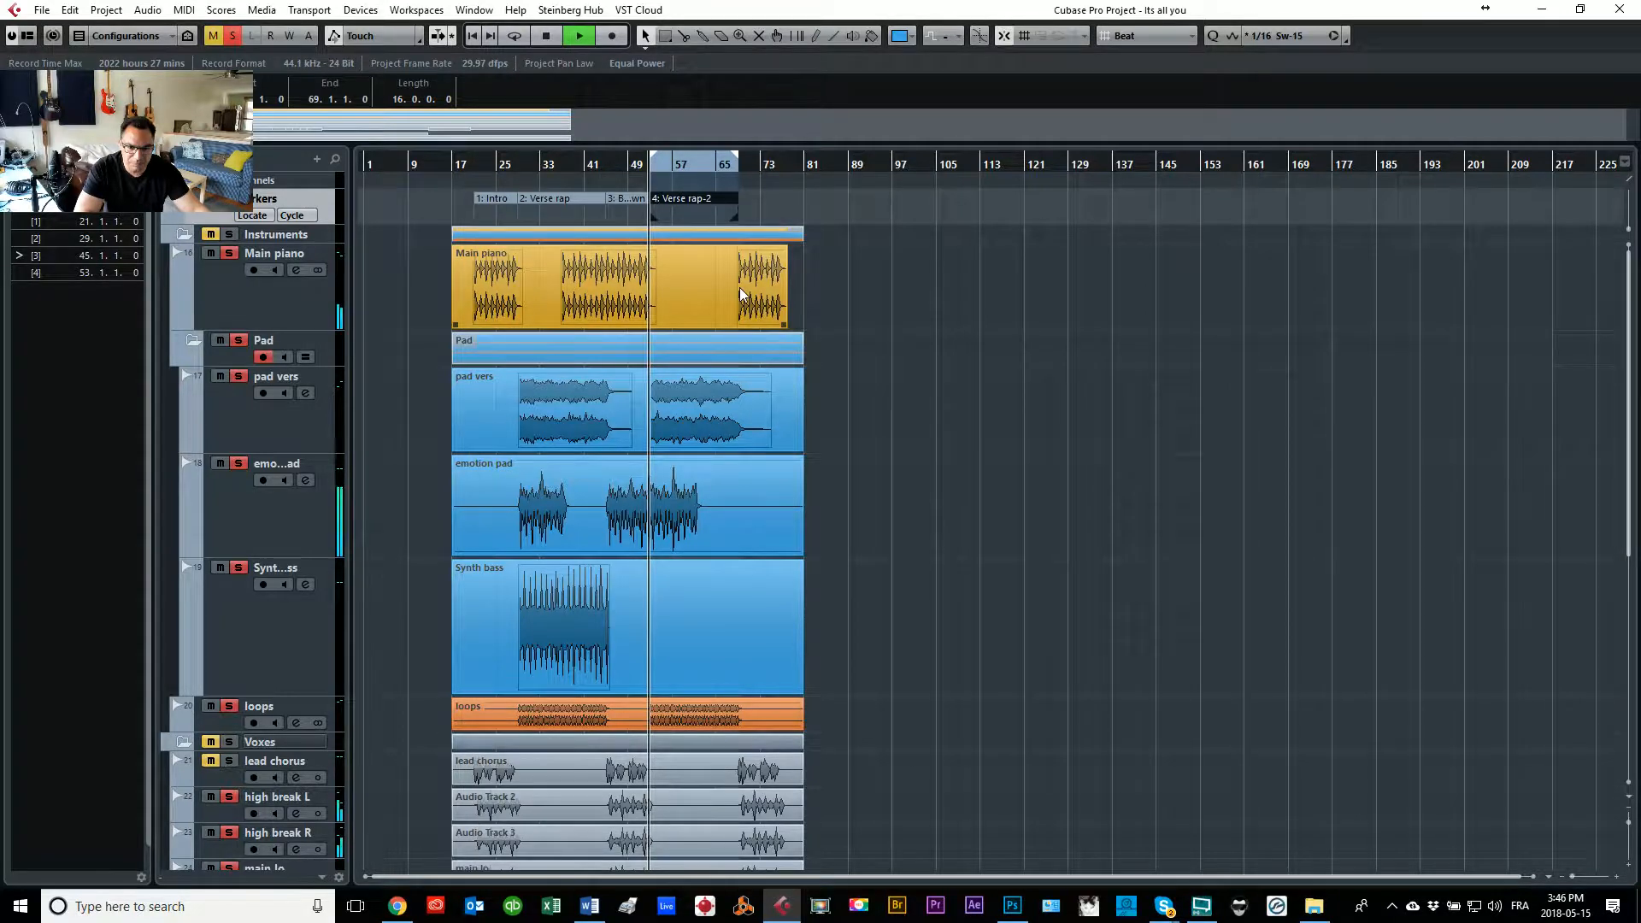
pyautogui.click(732, 372)
pyautogui.scroll(-5, 732, 372)
pyautogui.scroll(5, 732, 372)
pyautogui.press('space')
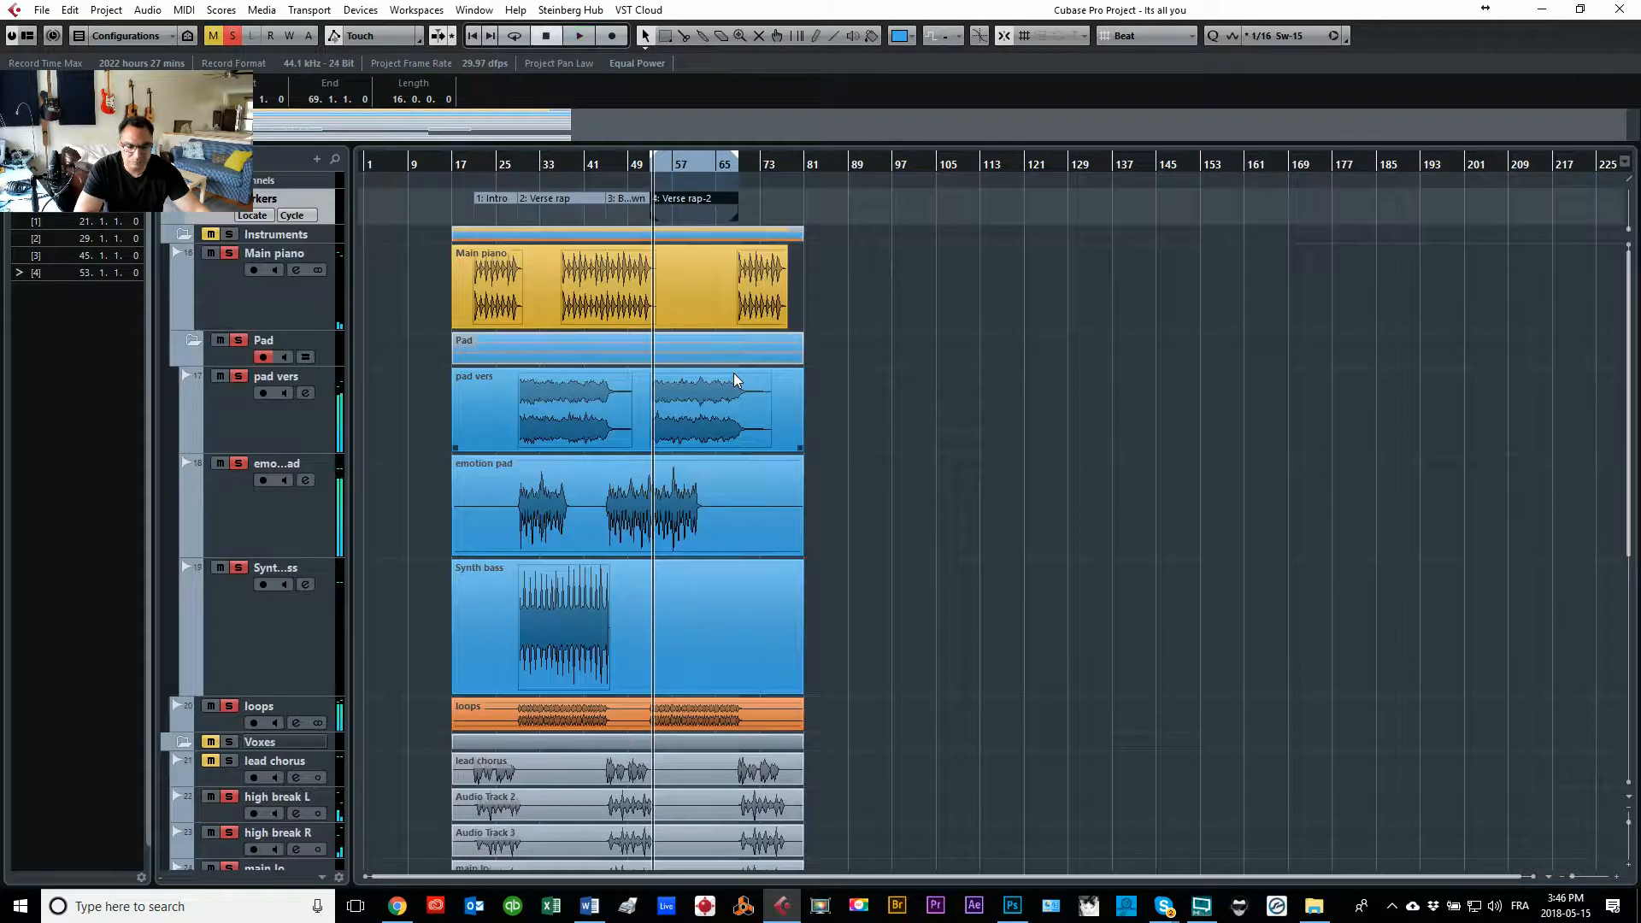
pyautogui.press('space')
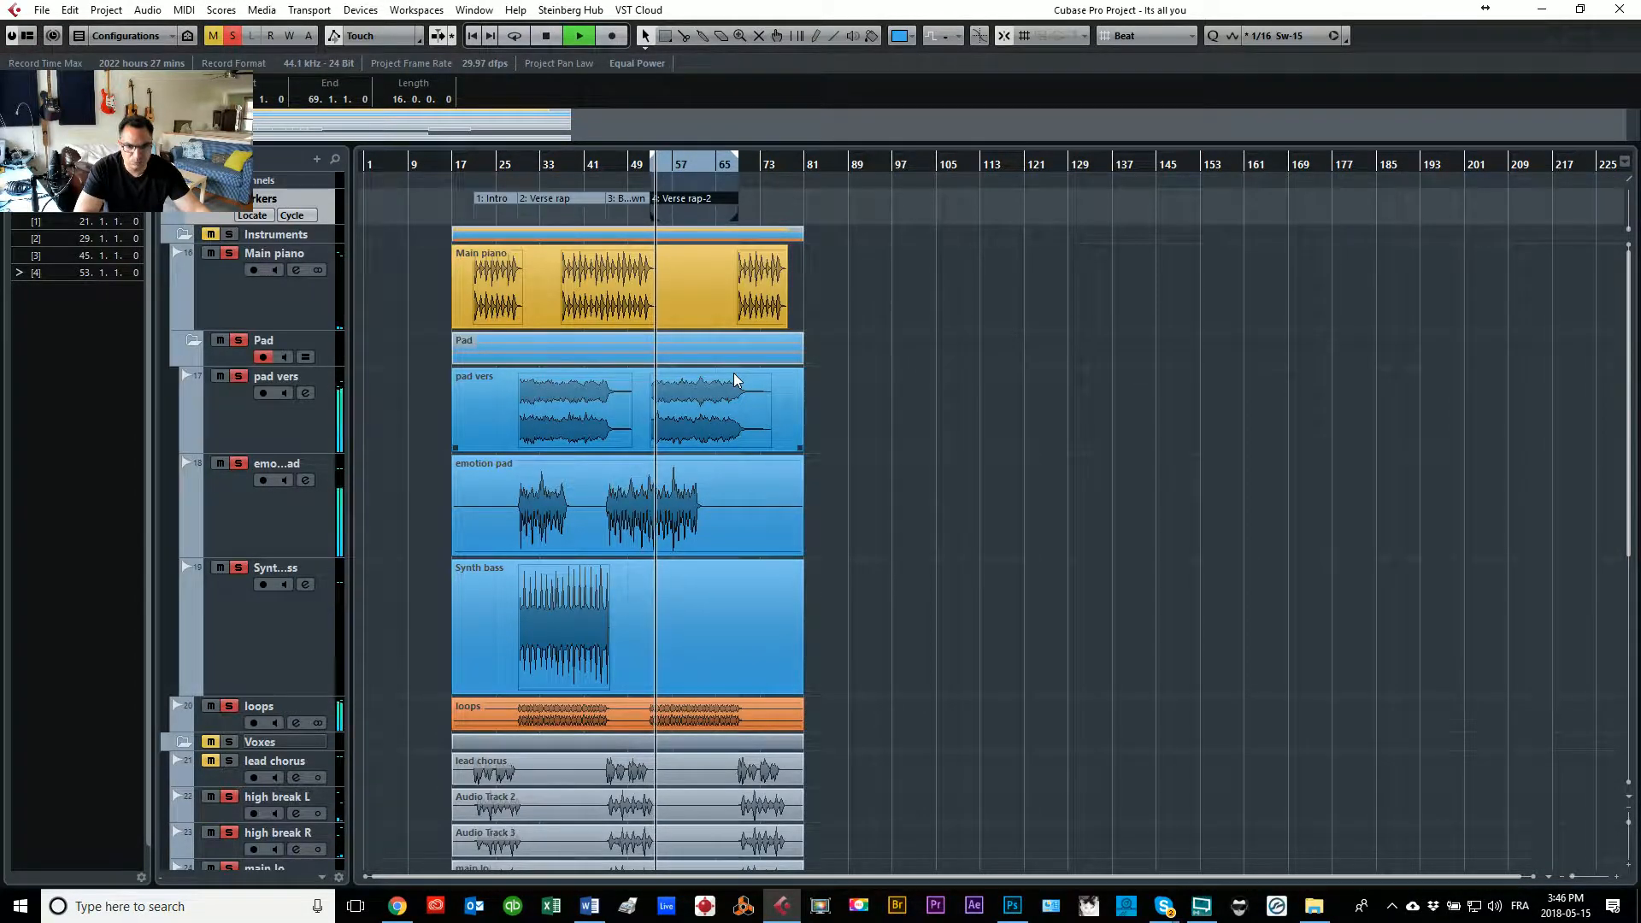
pyautogui.press('h')
pyautogui.press('h')
pyautogui.press('h')
pyautogui.press('h')
pyautogui.press('h')
pyautogui.press('h')
pyautogui.press('g')
pyautogui.press('g')
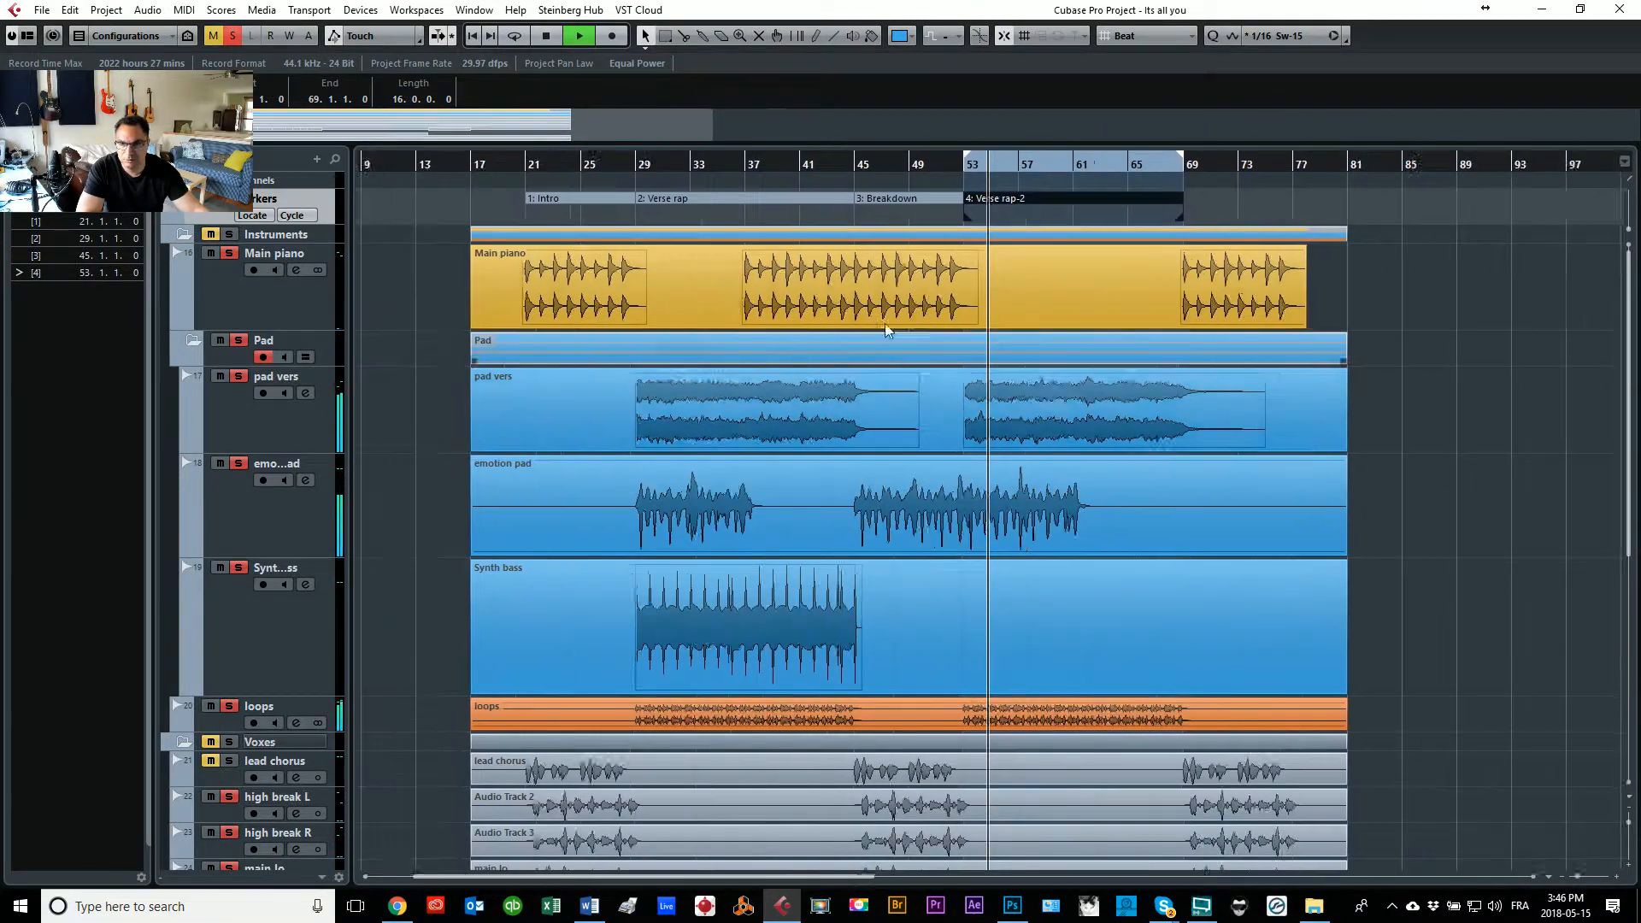
pyautogui.press('space')
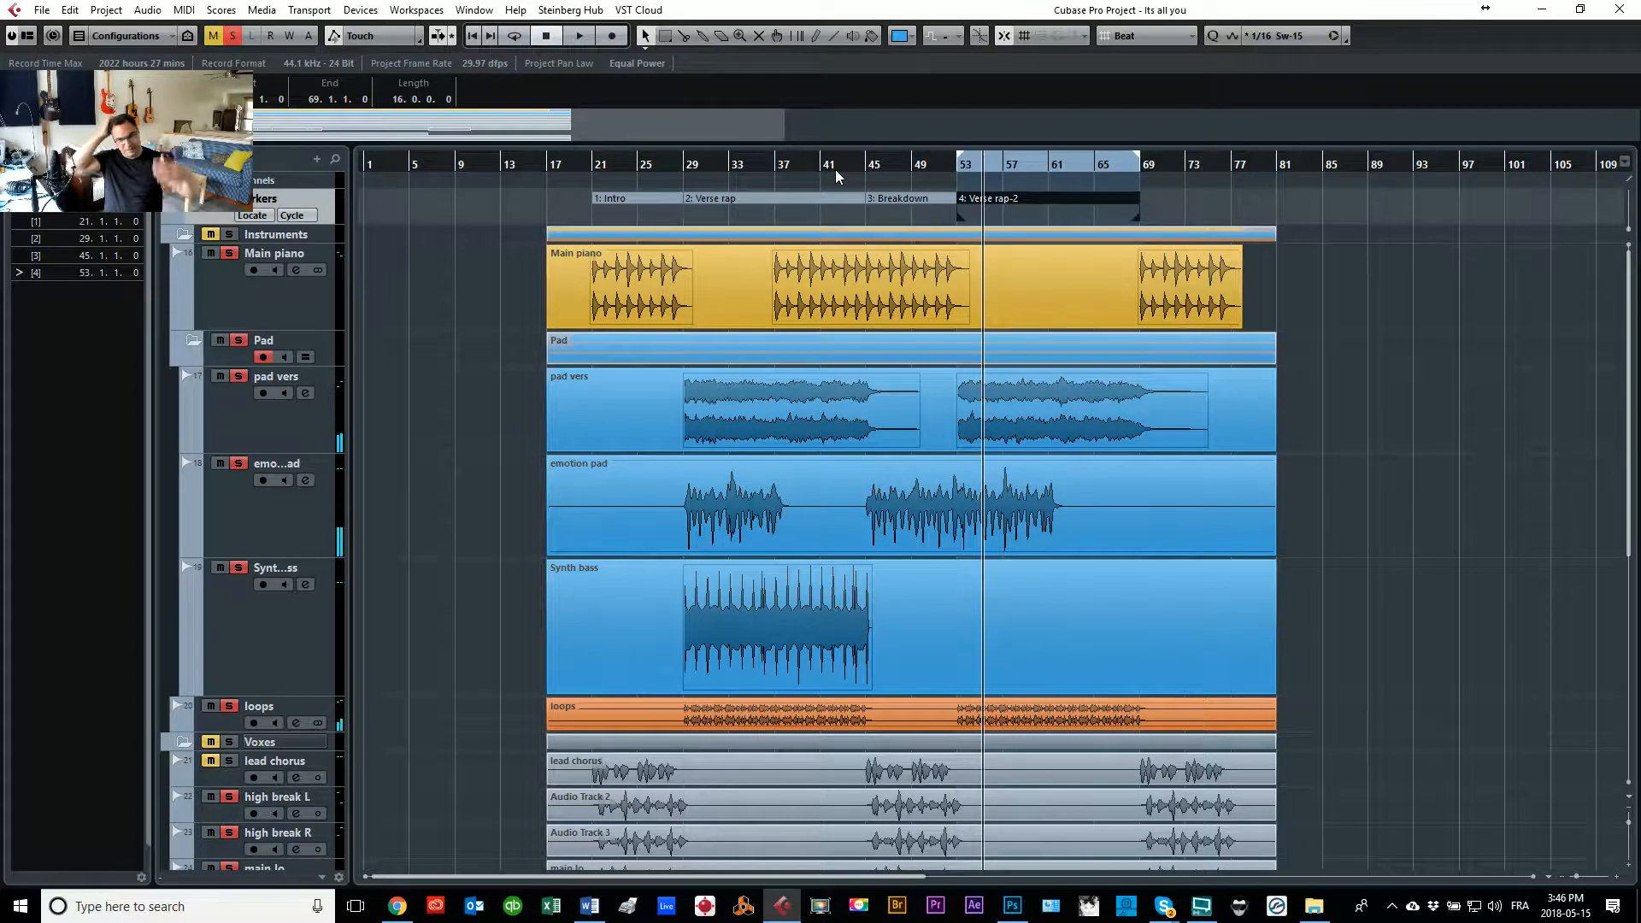
# Step: Play the arrangement from just before bar 69 to check the transition out of Verse rap-2
pyautogui.moveTo(1122, 159); pyautogui.dragTo(1172, 174)
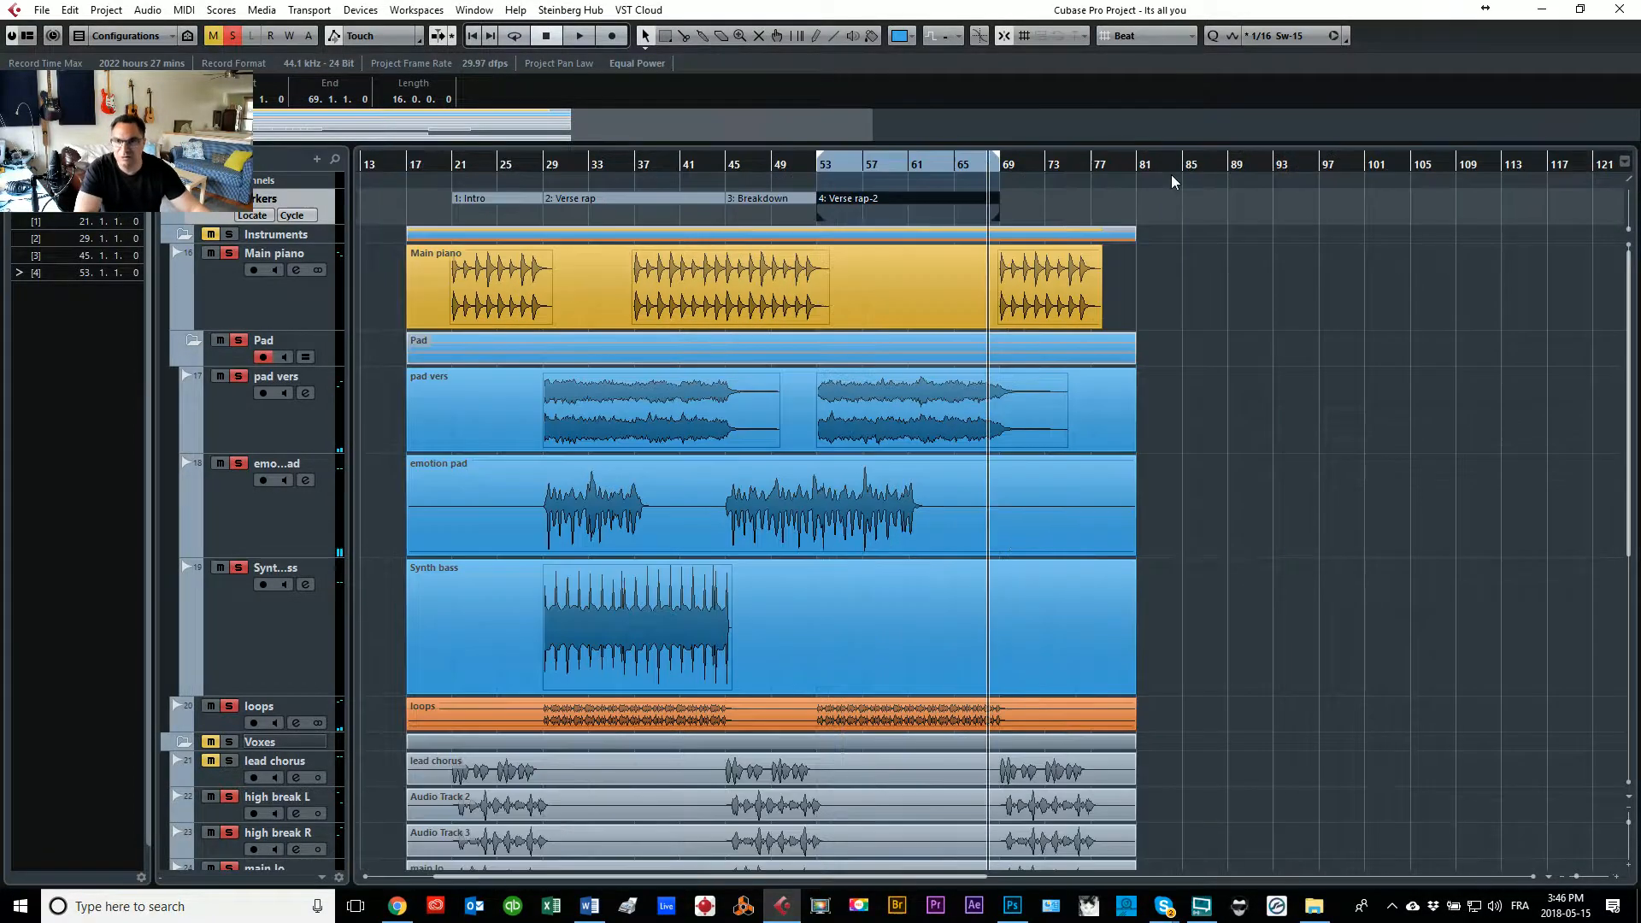
pyautogui.press('space')
pyautogui.press('h')
pyautogui.press('h')
pyautogui.press('h')
pyautogui.press('h')
pyautogui.press('h')
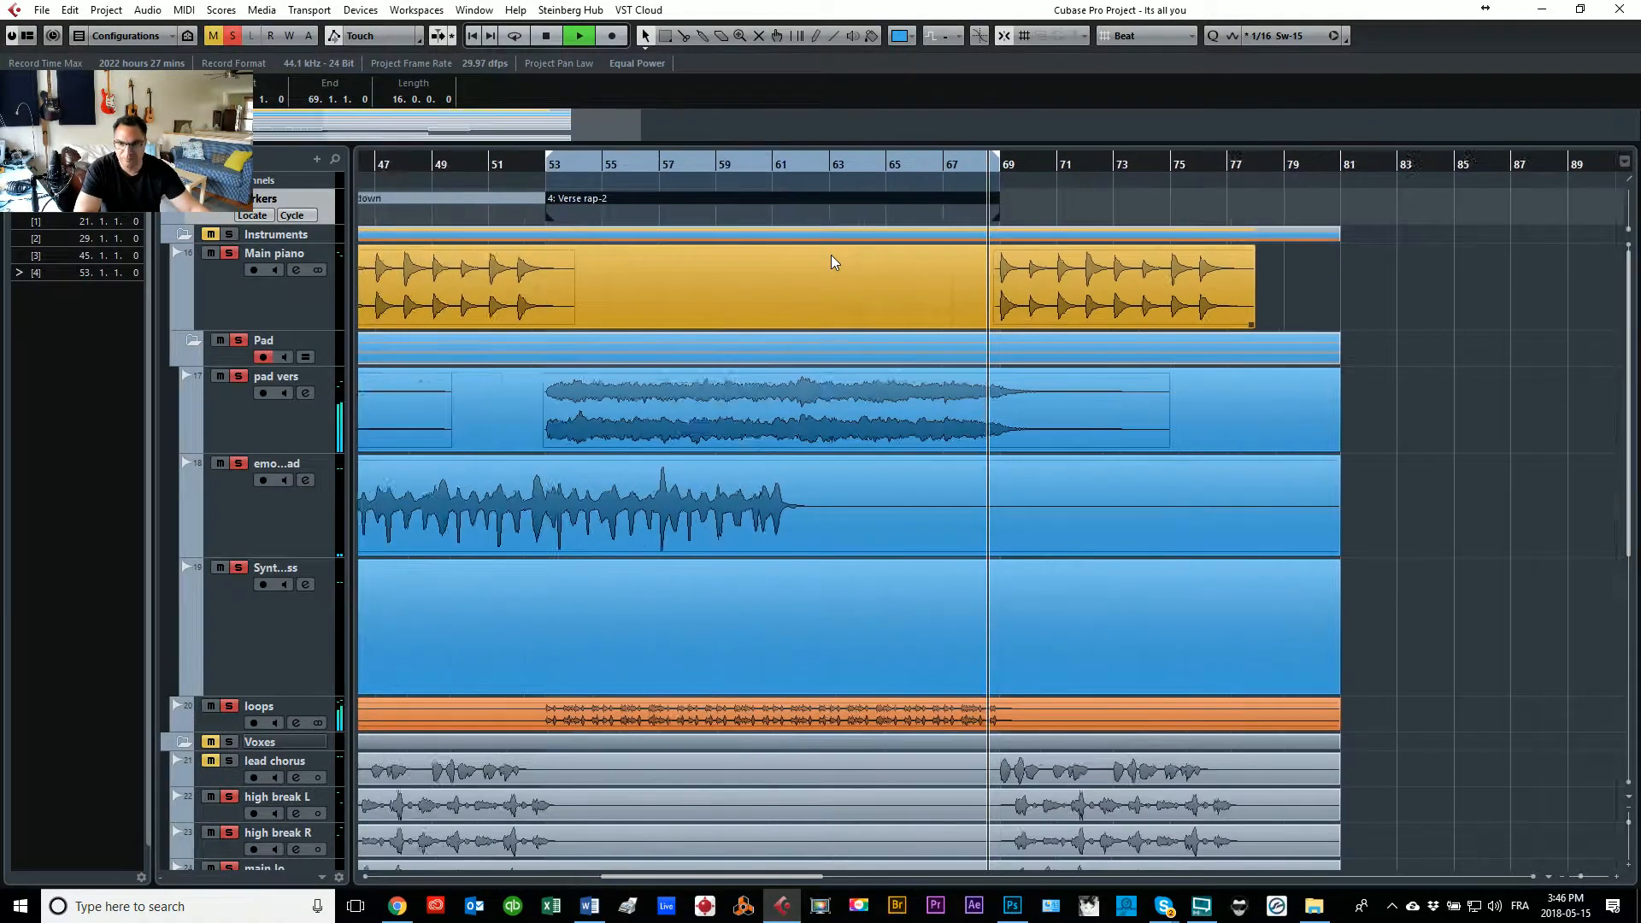
# Step: Set the locator range for the final section from bar 69 to bar 77
pyautogui.press('g')
pyautogui.press('g')
pyautogui.press('g')
pyautogui.moveTo(721, 158); pyautogui.dragTo(1102, 169)
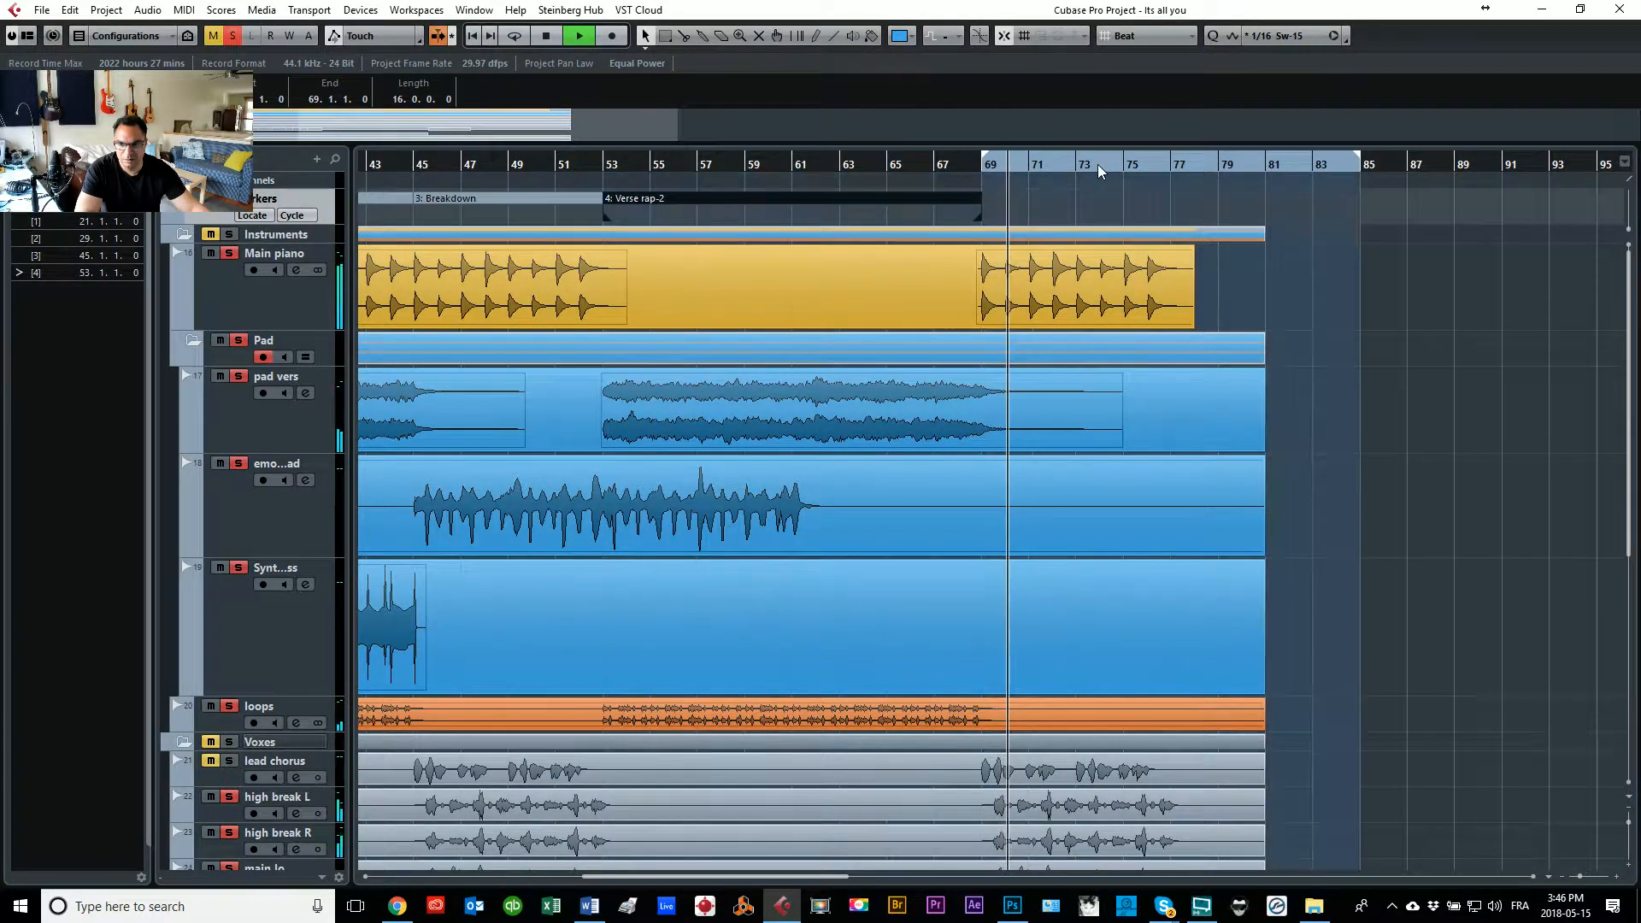
pyautogui.moveTo(1357, 159); pyautogui.dragTo(1121, 161)
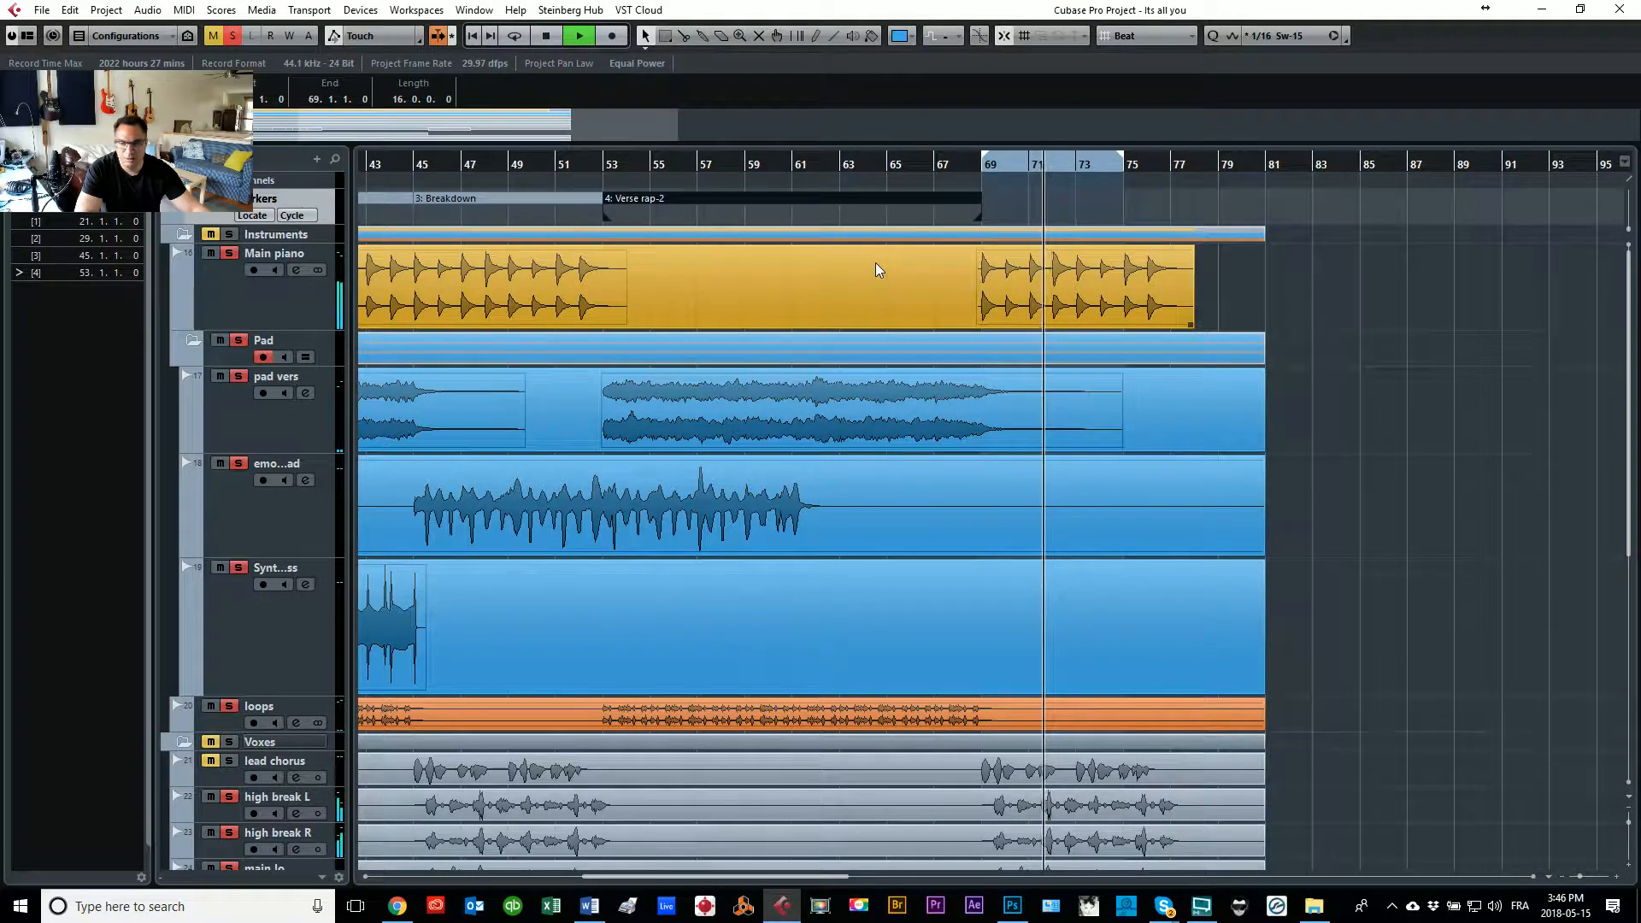
pyautogui.press('h')
pyautogui.moveTo(1076, 160)
pyautogui.mouseDown()
pyautogui.moveTo(1120, 161)
pyautogui.moveTo(1106, 161)
pyautogui.mouseUp()
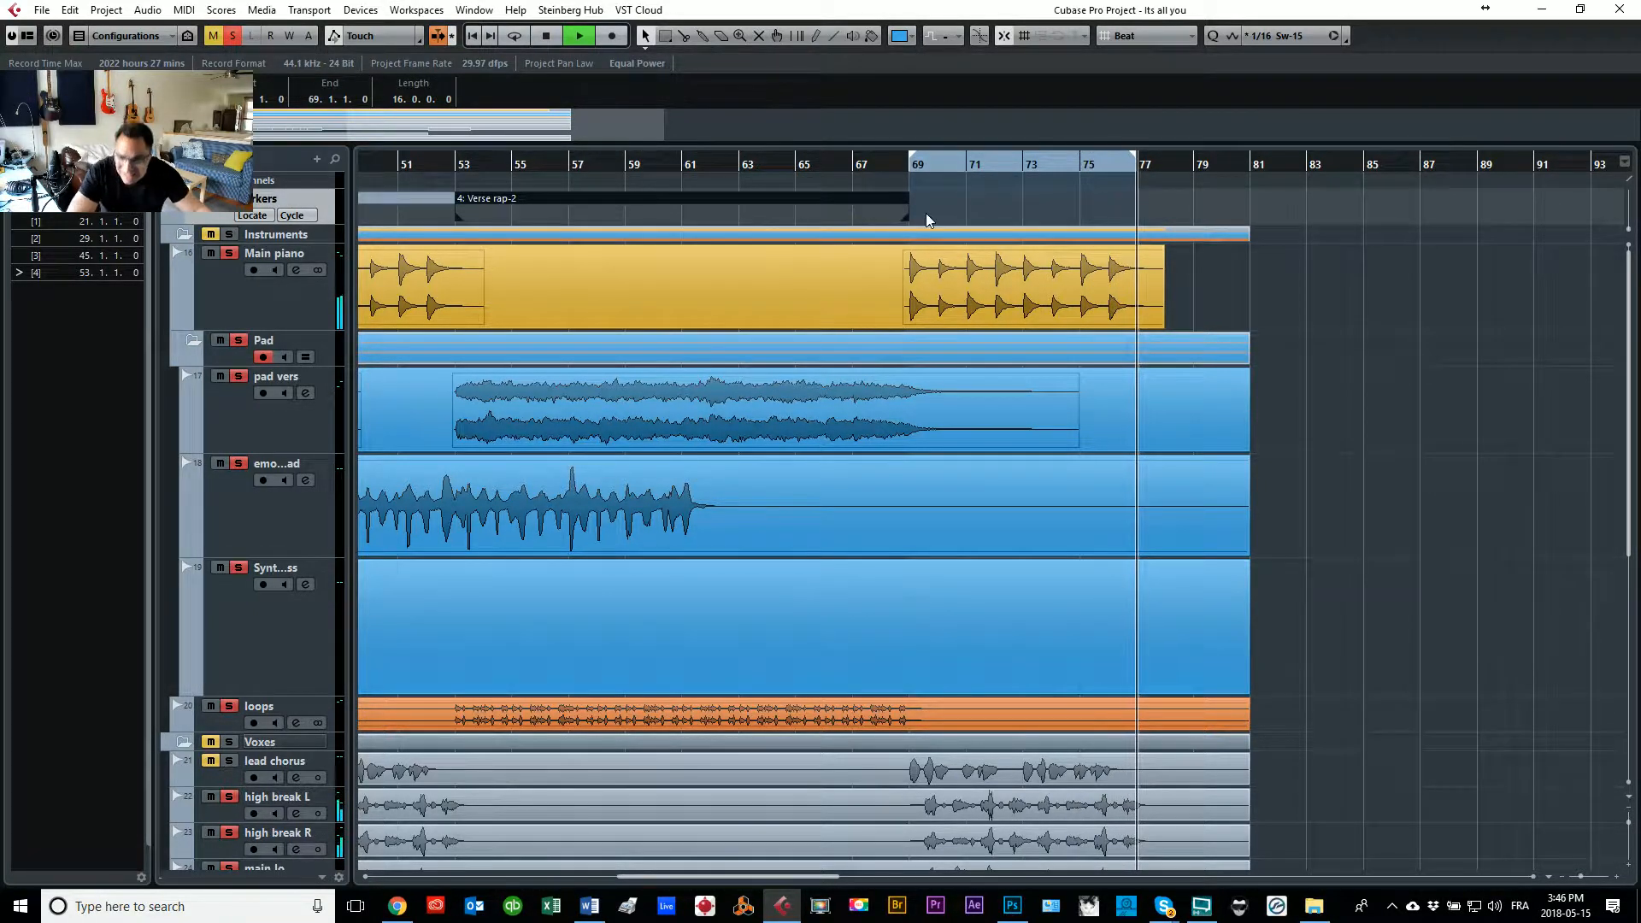
# Step: Stop playback and add a cycle marker over the locator range from bar 69 to bar 77
pyautogui.press('space')
pyautogui.click(590, 253)
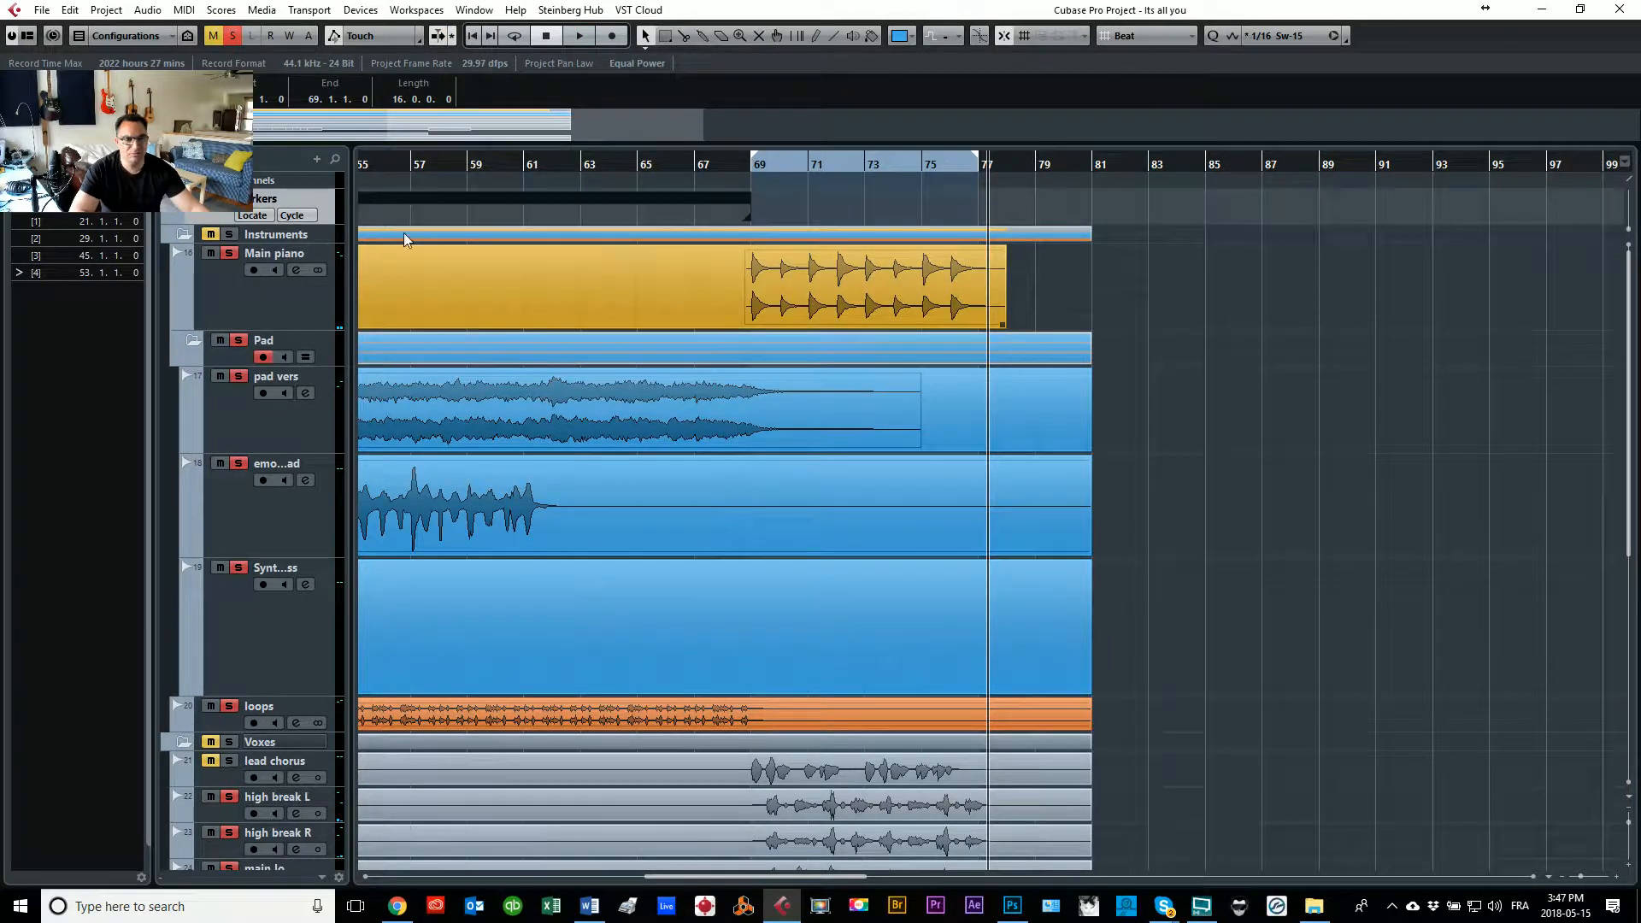
pyautogui.click(220, 199)
pyautogui.click(503, 817)
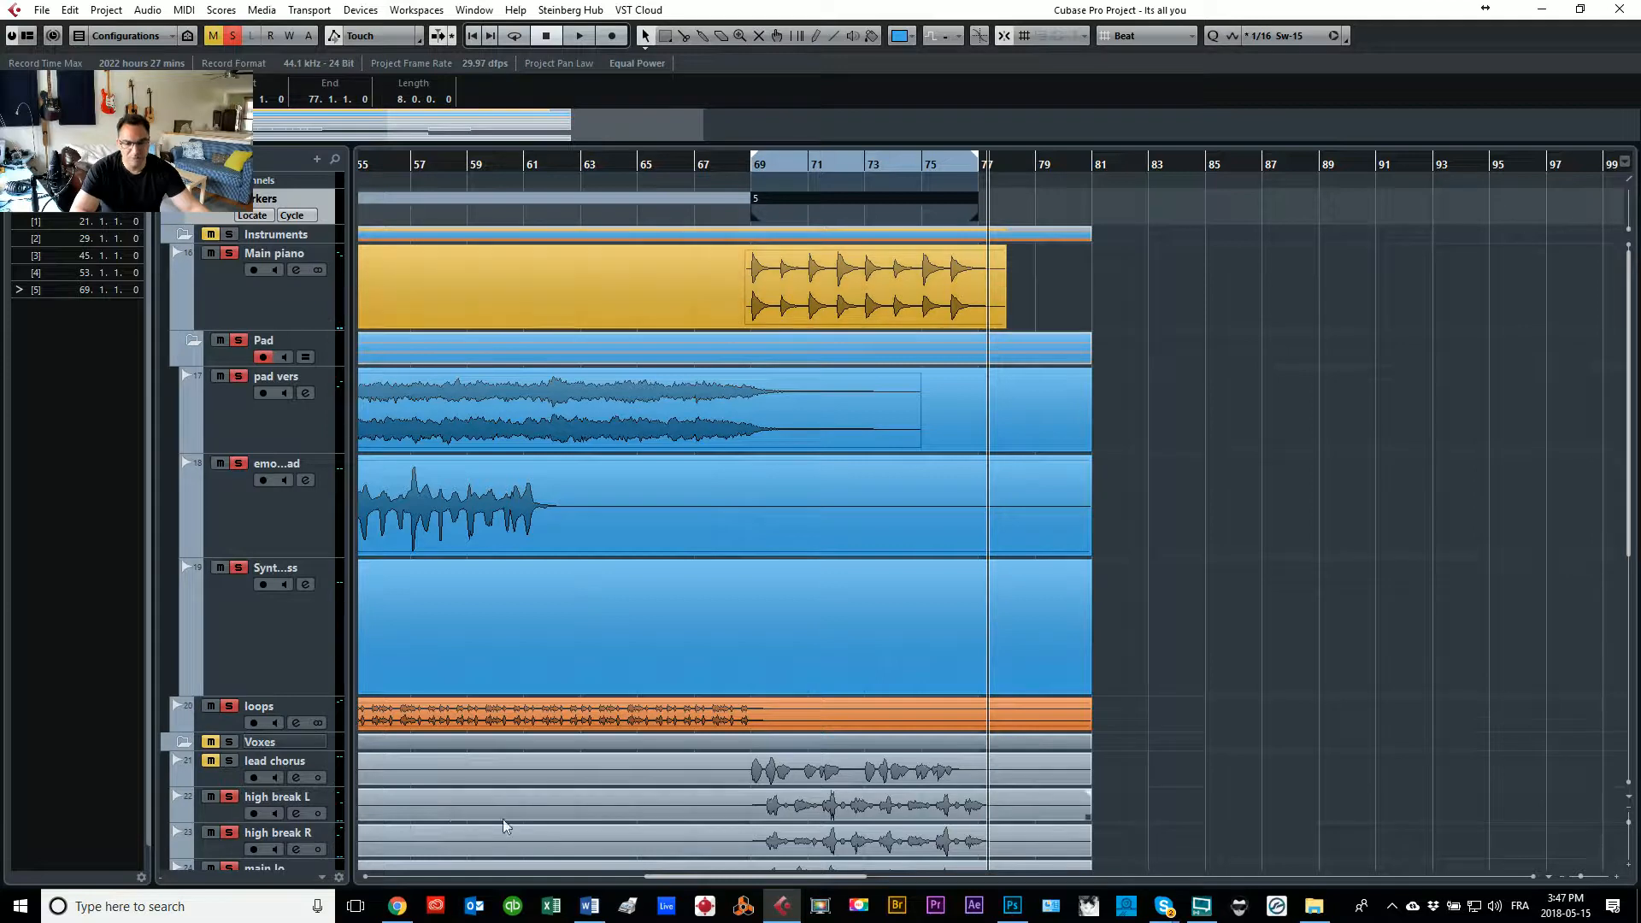
# Step: Name the cycle marker that spans bars 69 to 77 "Breakdown -tag" in the marker list, then close the list
pyautogui.moveTo(727, 874); pyautogui.dragTo(560, 869)
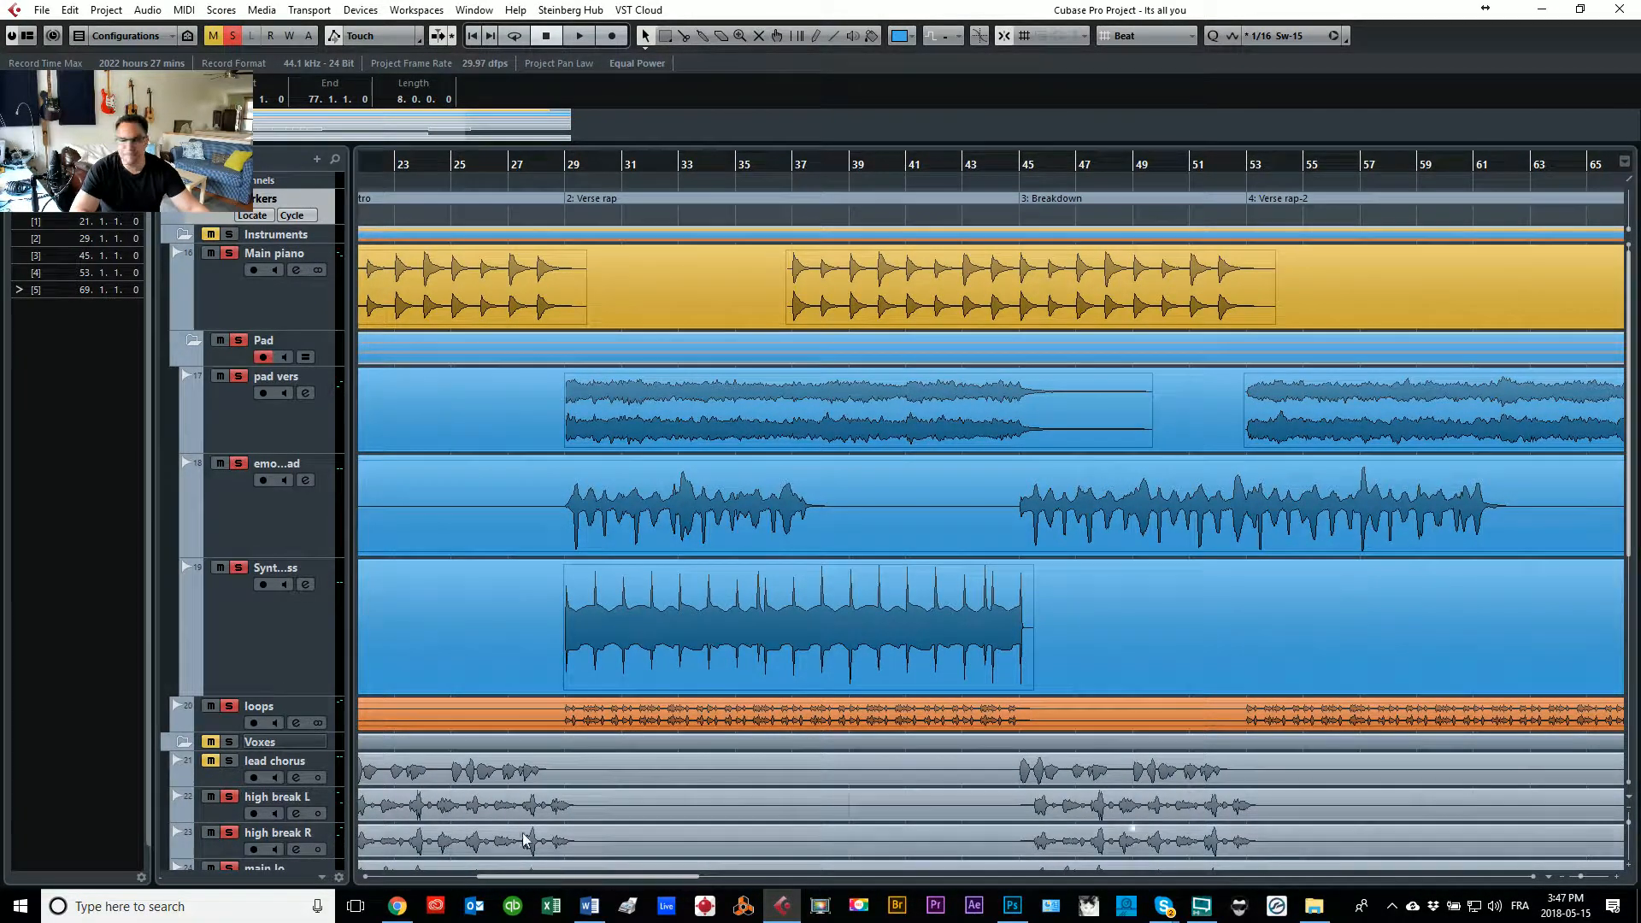
pyautogui.hotkey('ctrl', 'm')
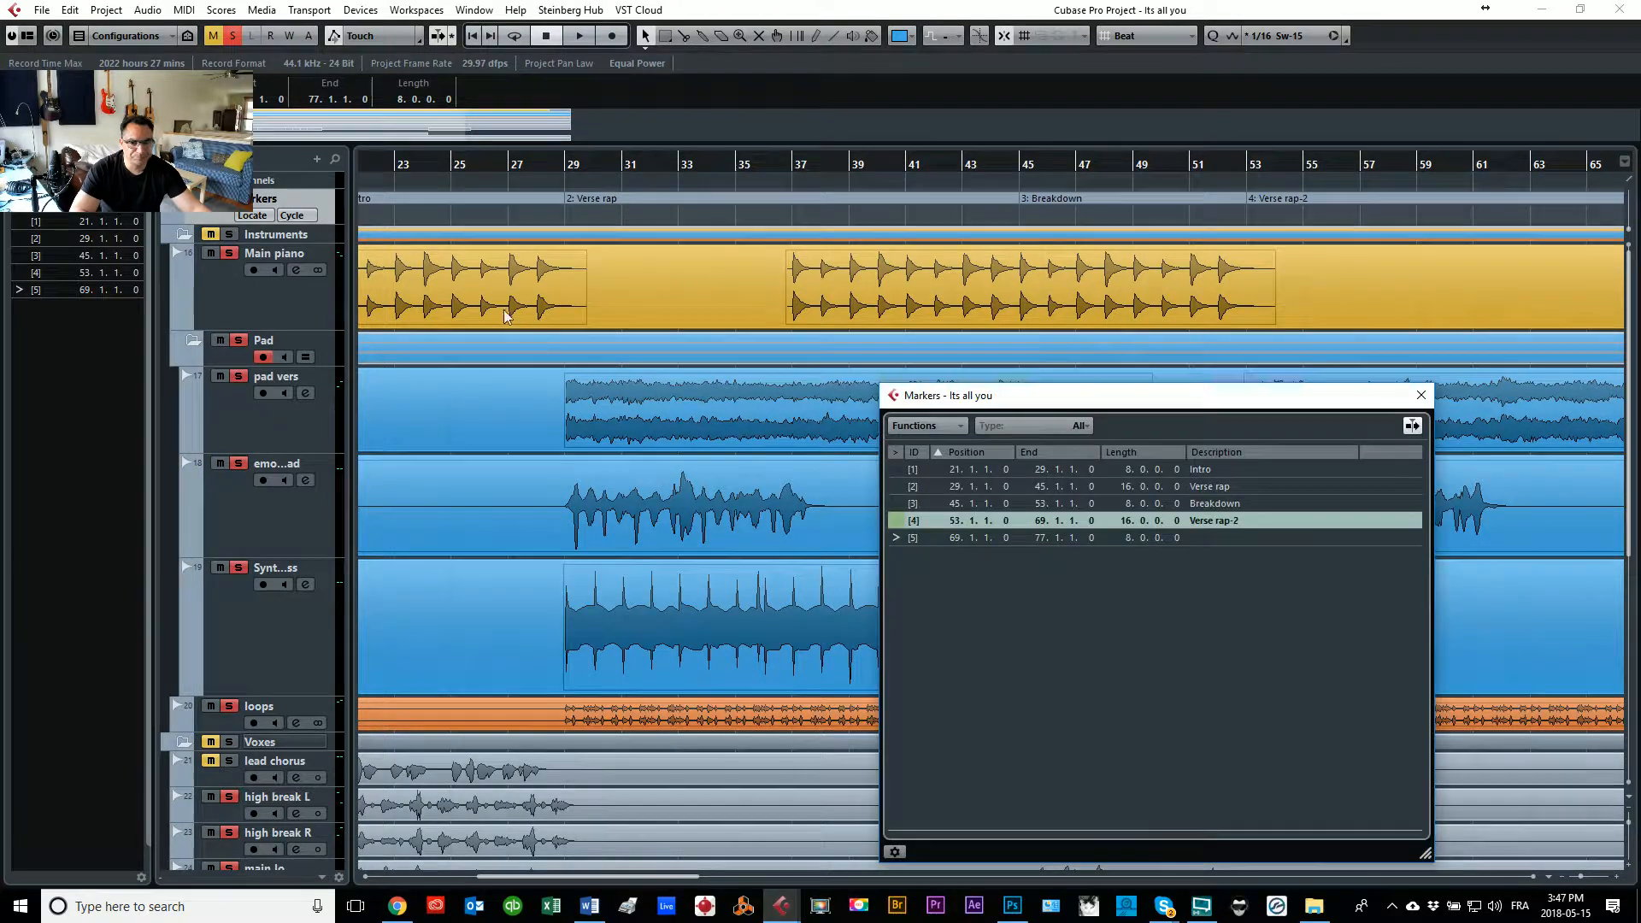
pyautogui.doubleClick(1205, 538)
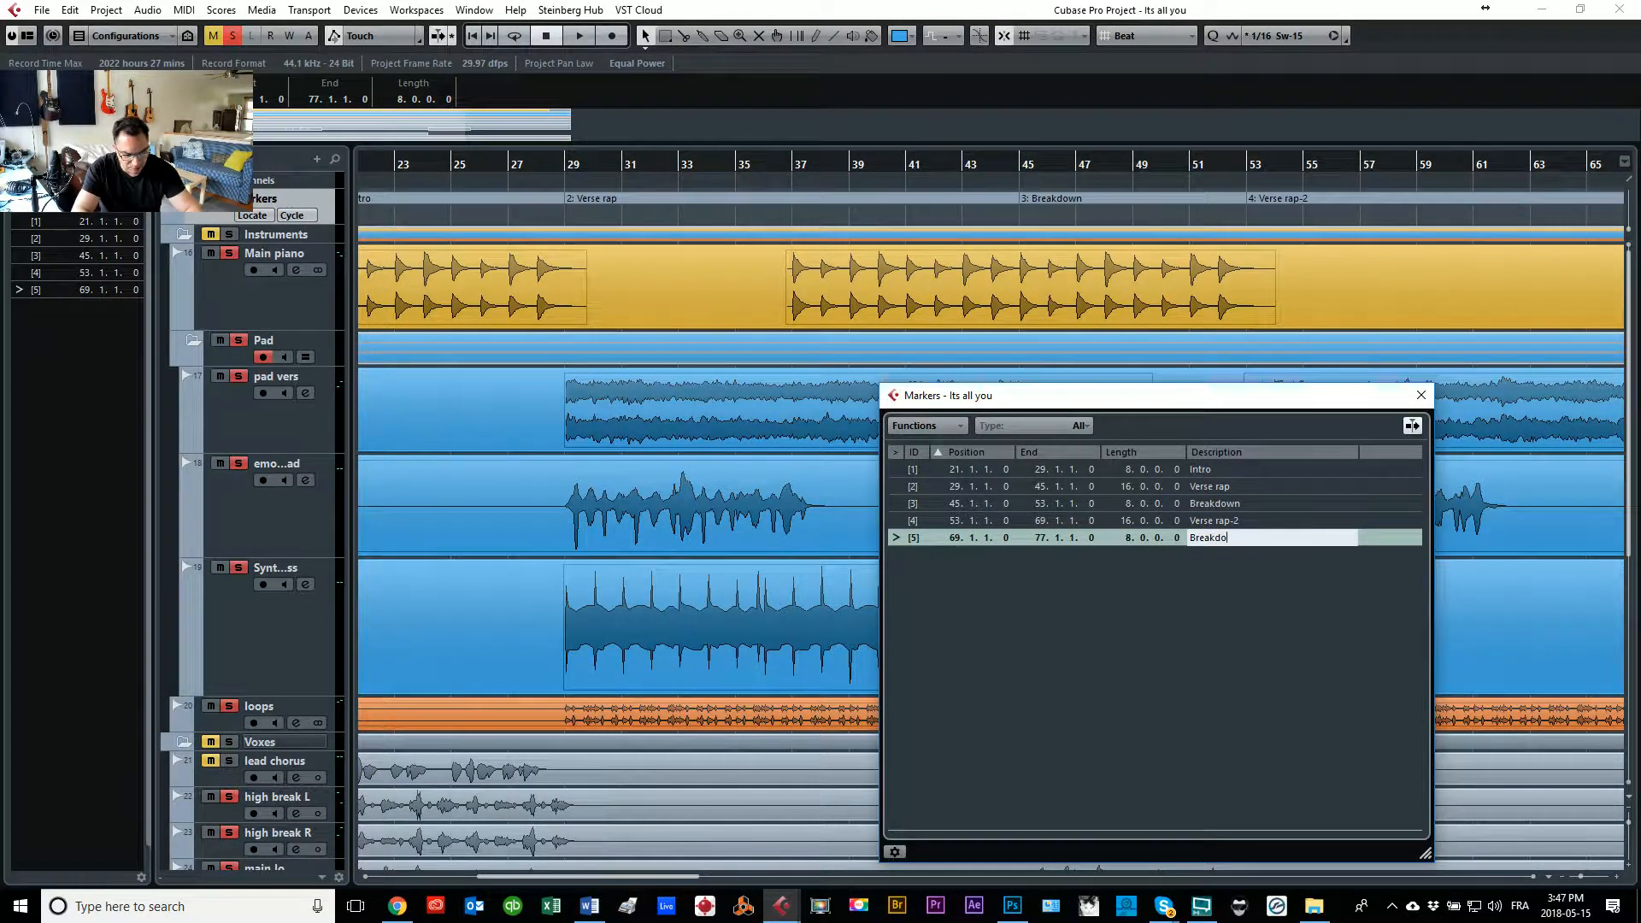
pyautogui.write('Breakdown')
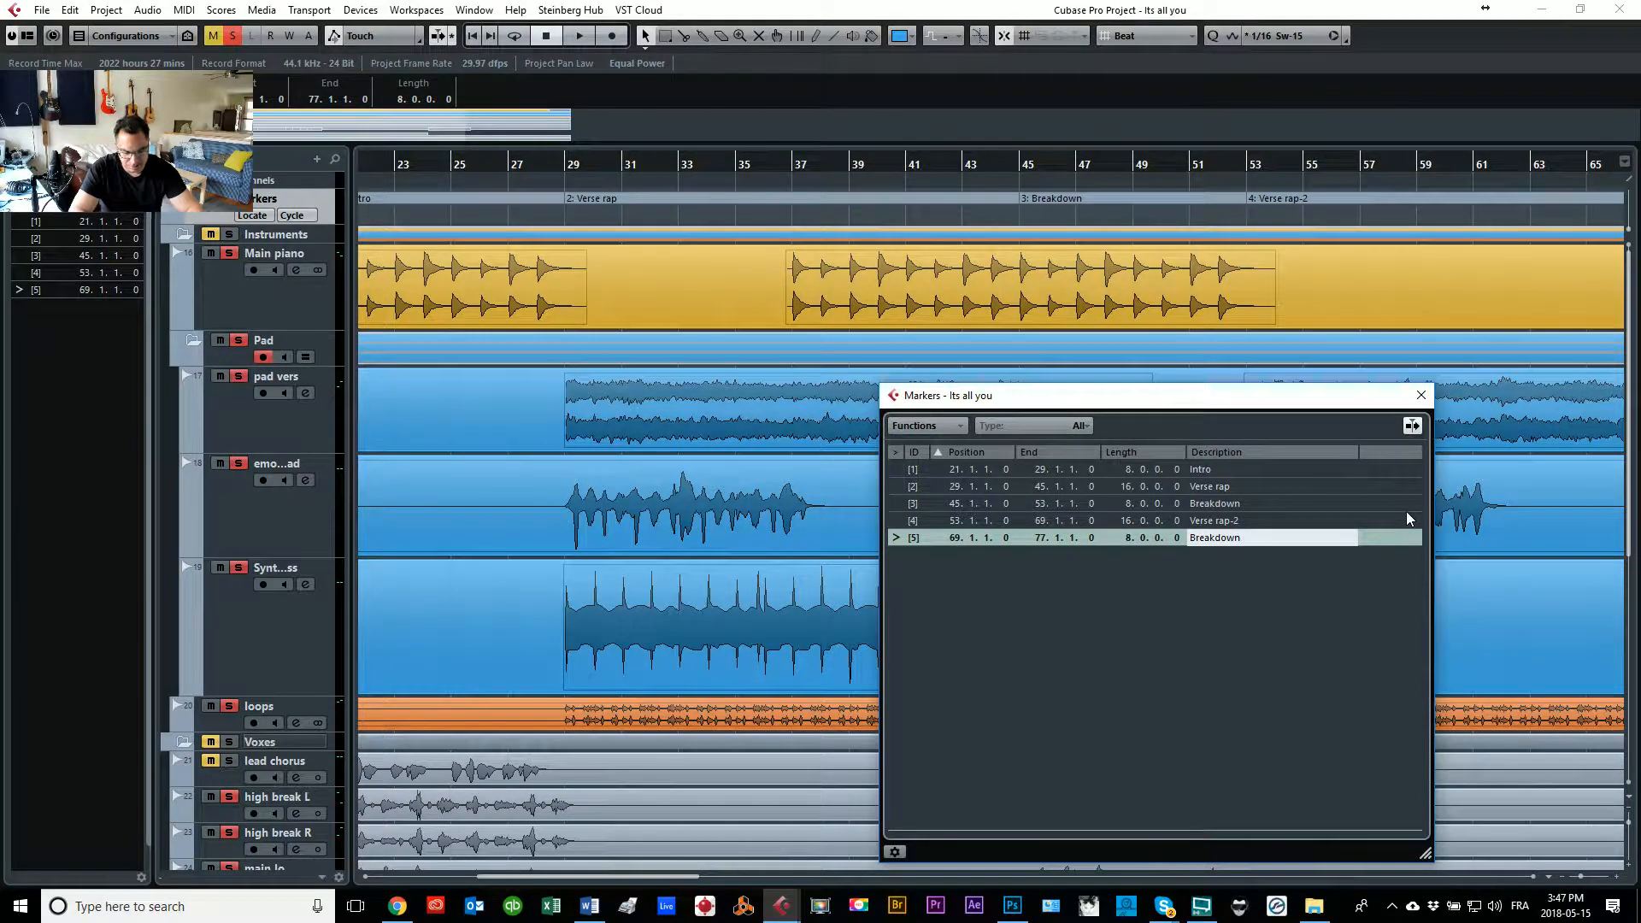
pyautogui.write(' -tag')
pyautogui.press('Return')
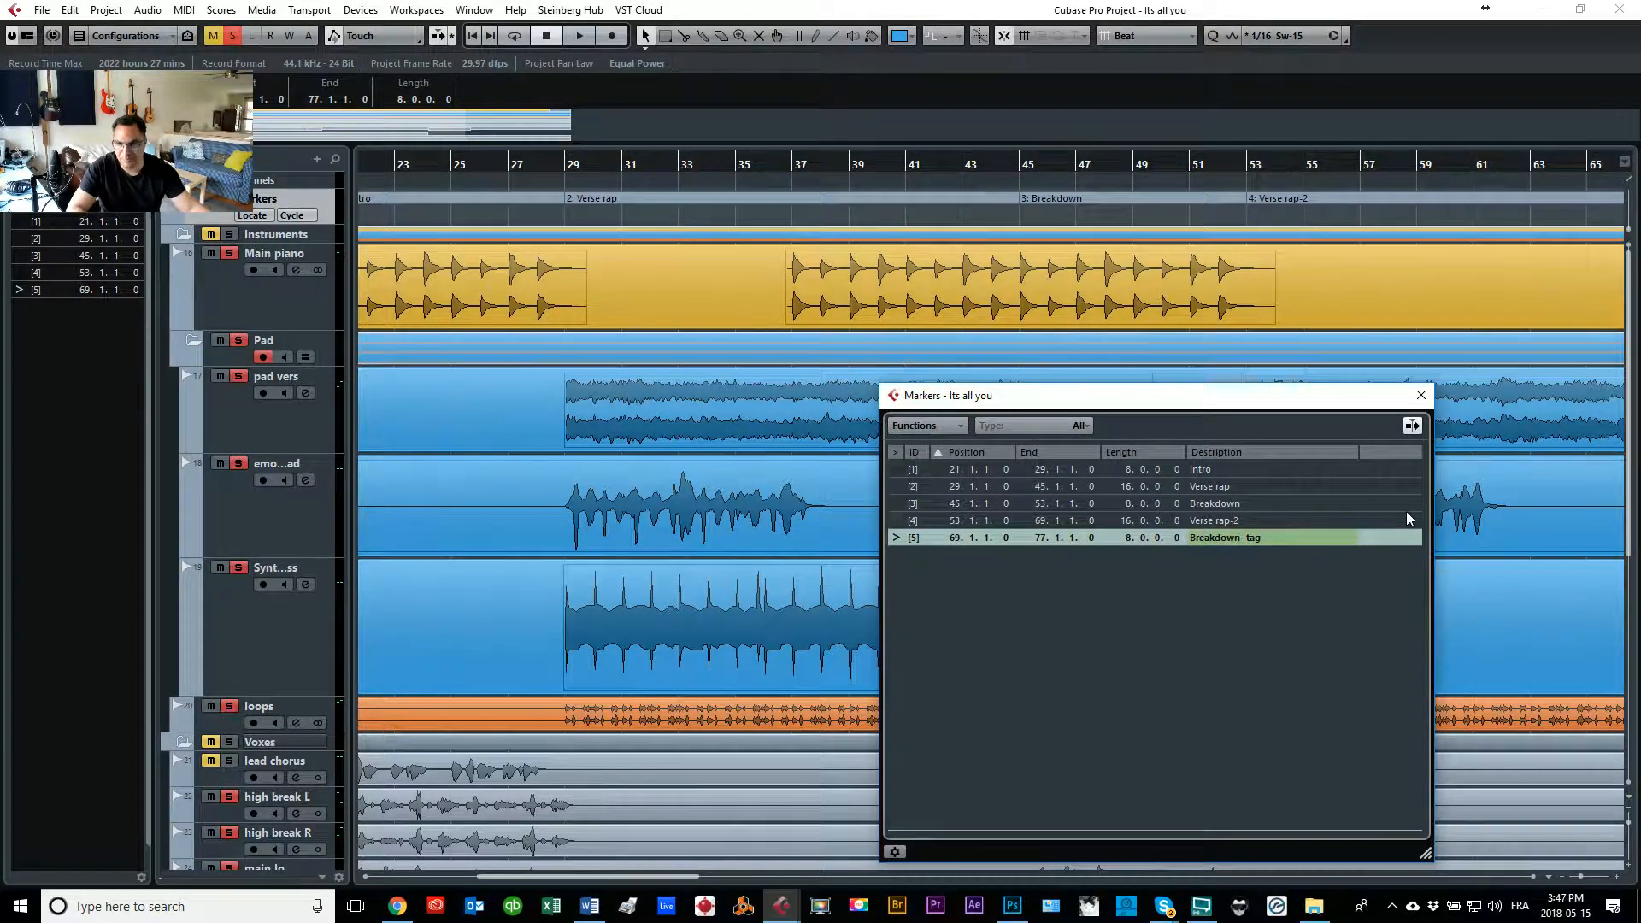
pyautogui.click(1421, 395)
# Step: Play the song briefly from the start of the Intro section at bar 21, then stop playback
pyautogui.press('g')
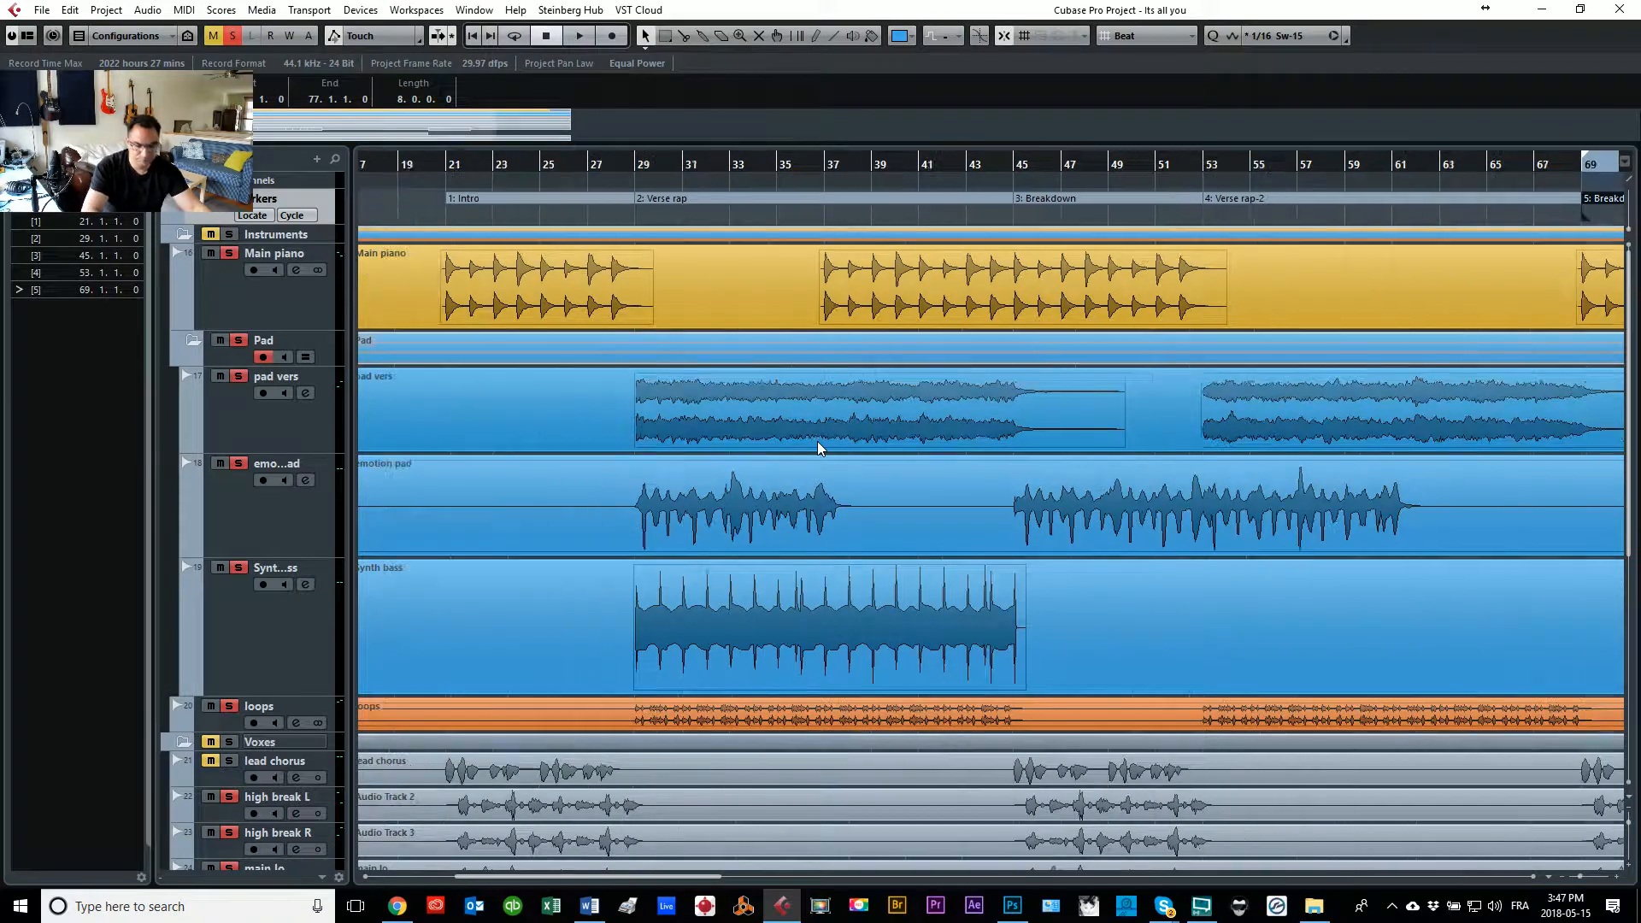
pyautogui.press('g')
pyautogui.press('g')
pyautogui.press('g')
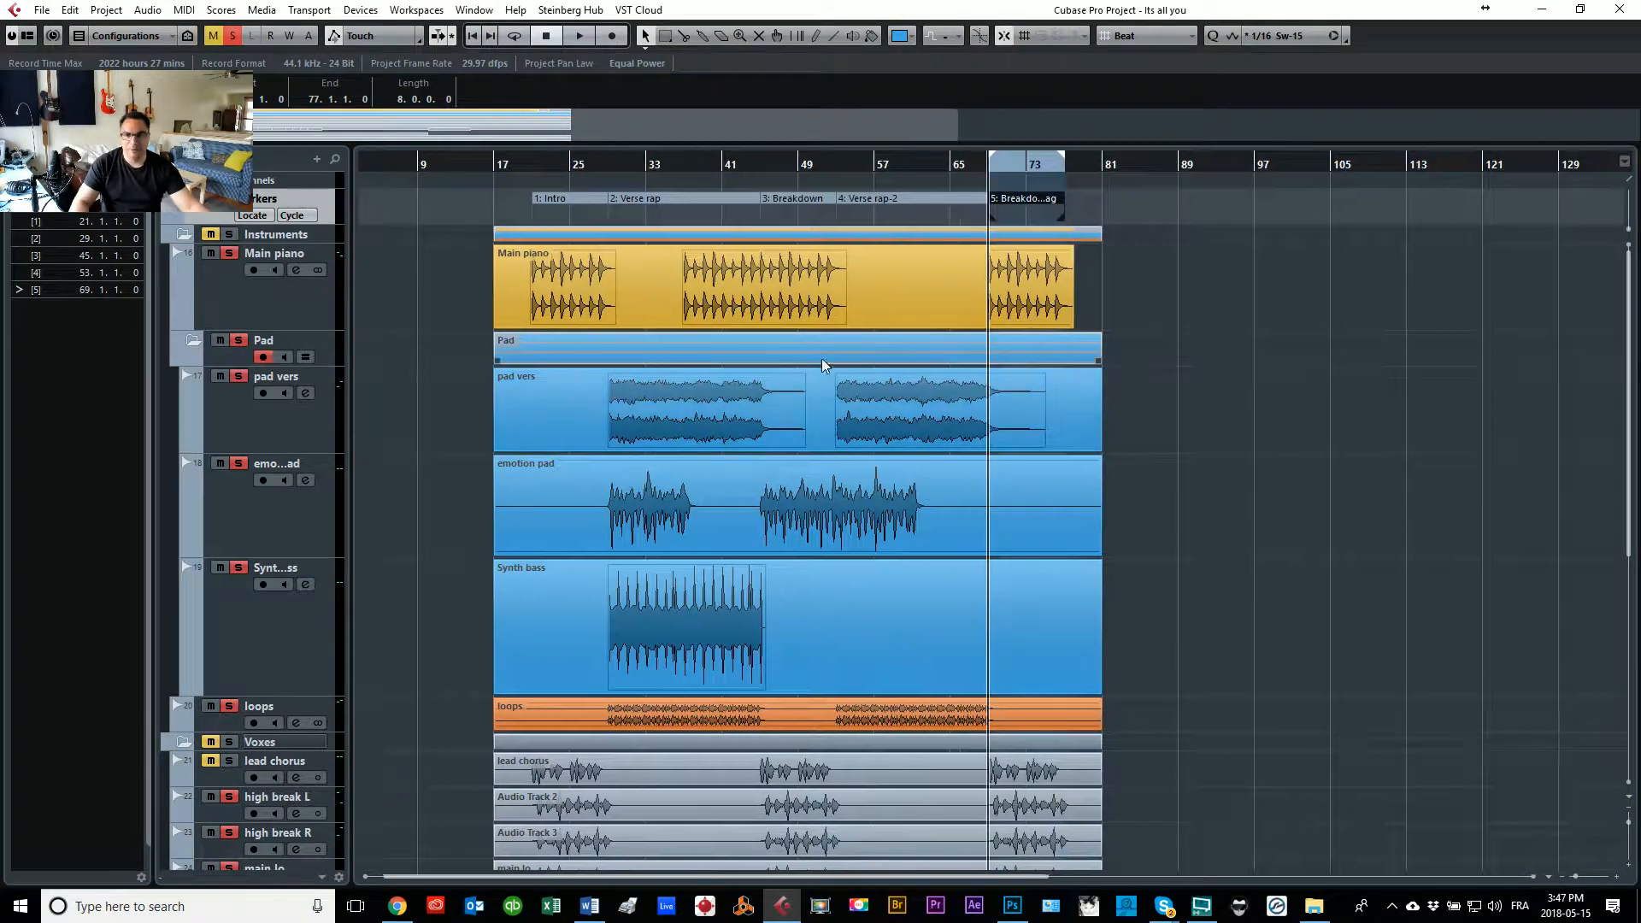
pyautogui.click(524, 166)
pyautogui.press('space')
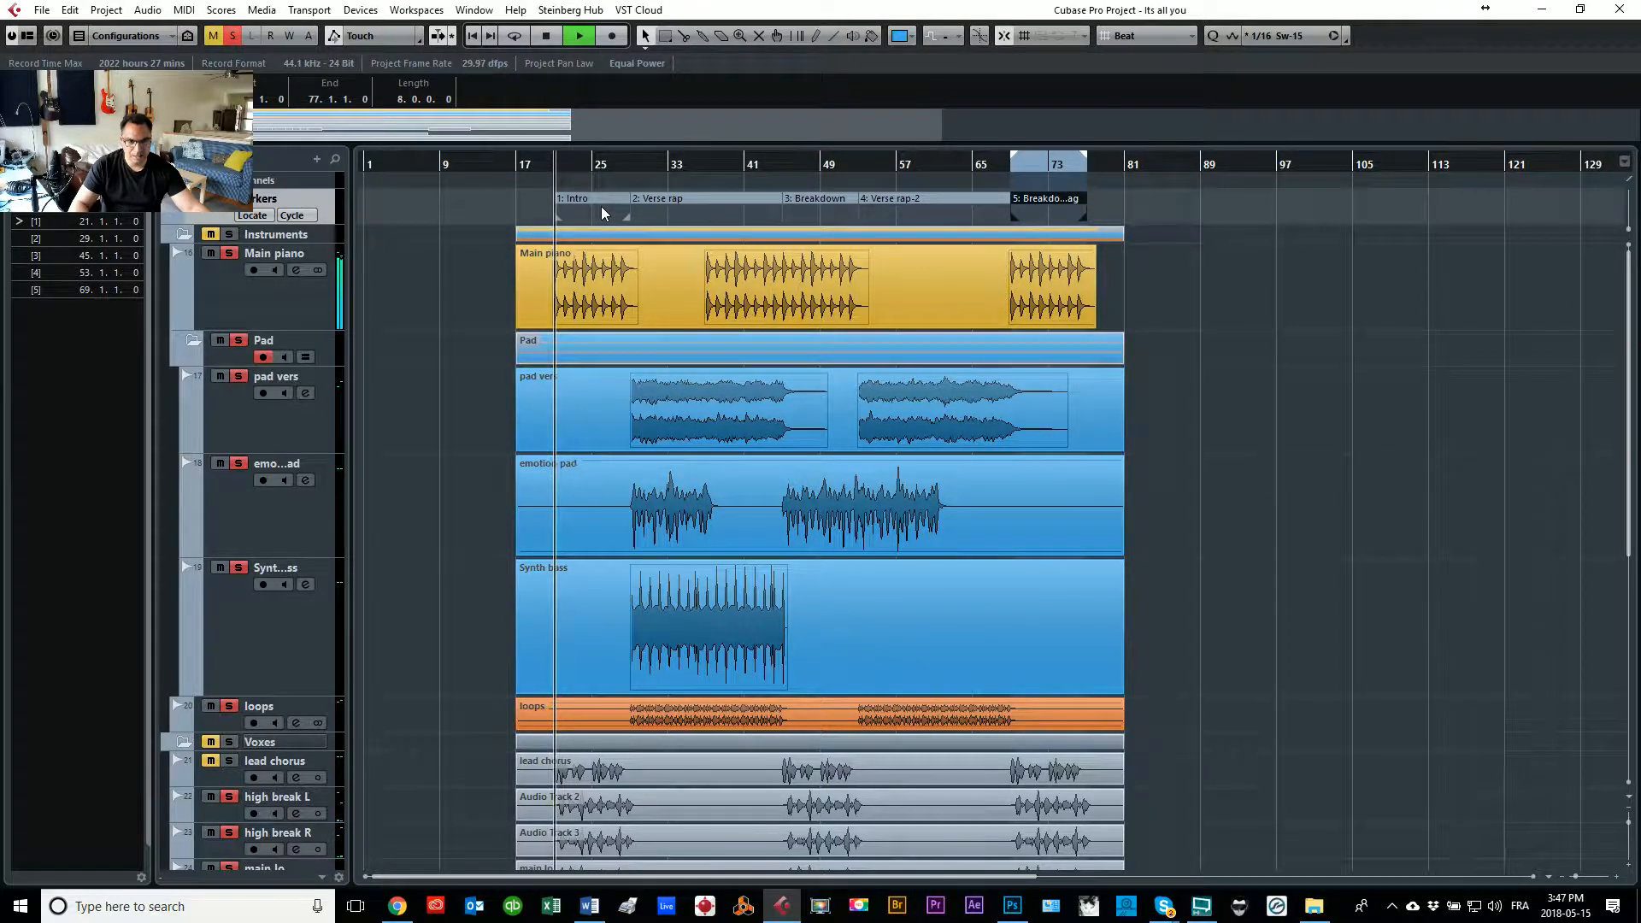
pyautogui.press('space')
# Step: Clear all solo and mute states, then collapse the Instruments folder and solo it
pyautogui.click(231, 38)
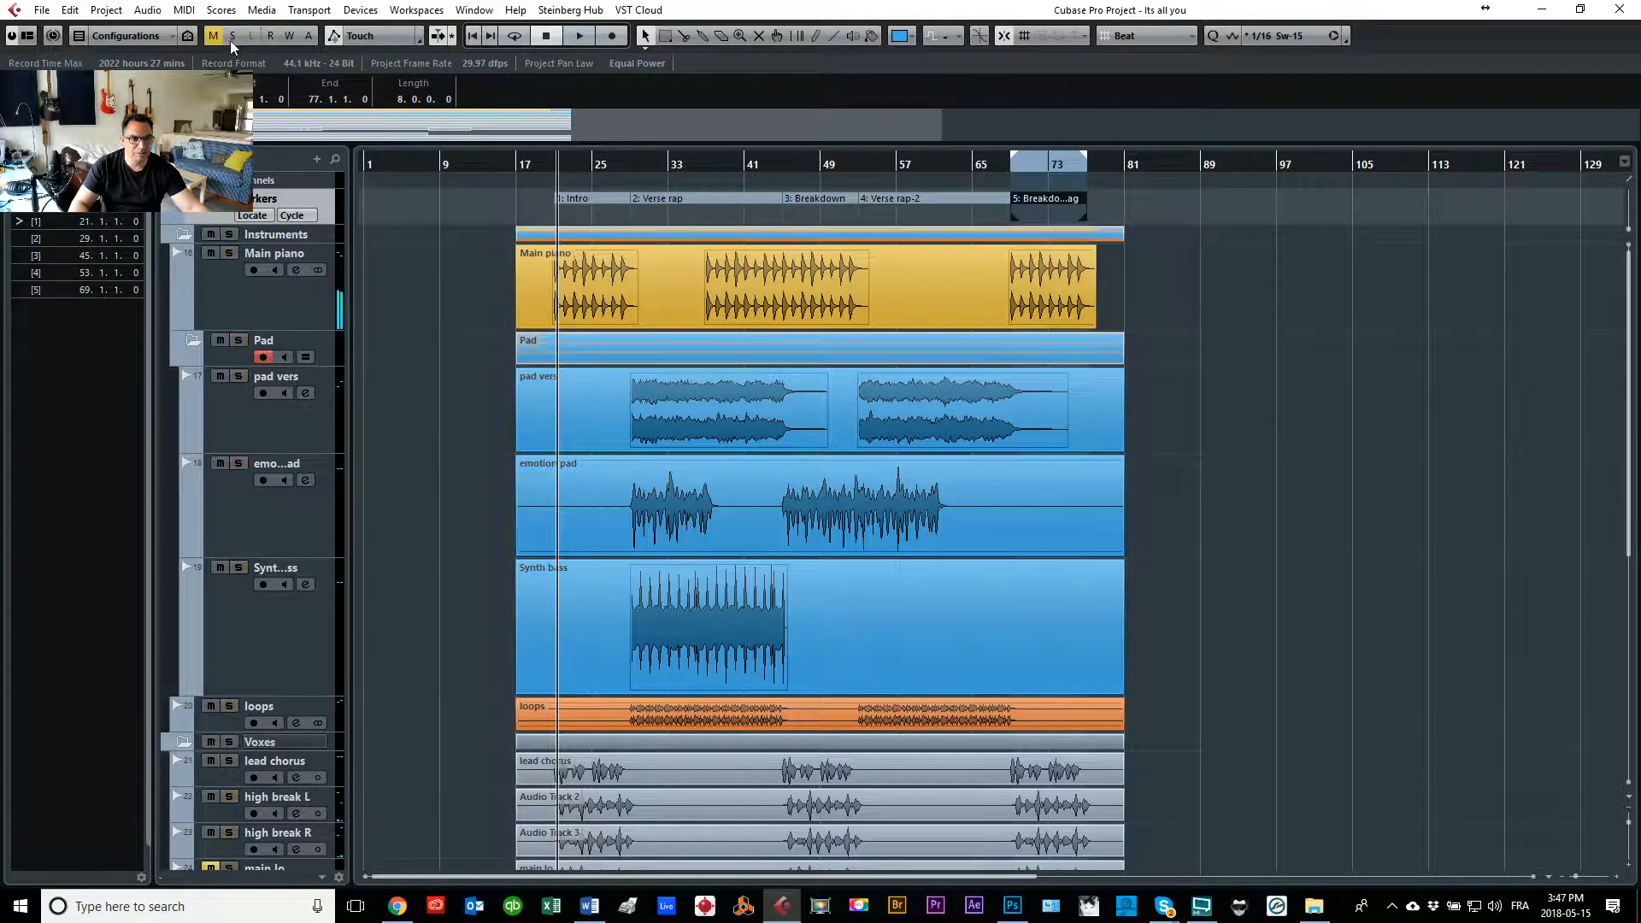
pyautogui.click(212, 37)
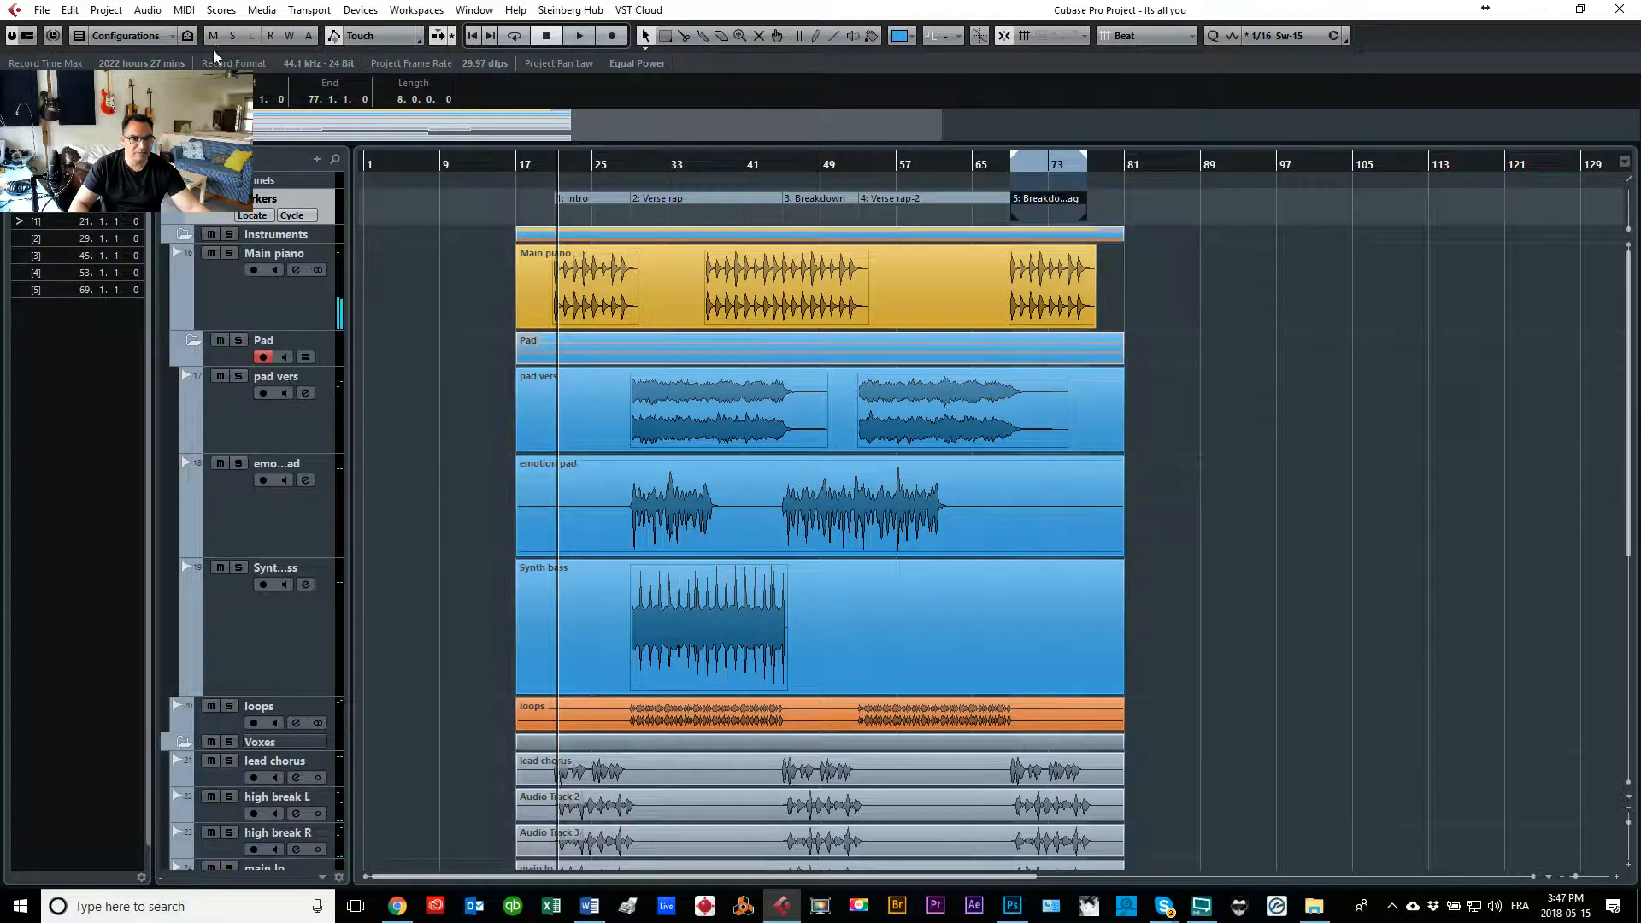
pyautogui.click(185, 237)
pyautogui.click(182, 234)
pyautogui.click(220, 235)
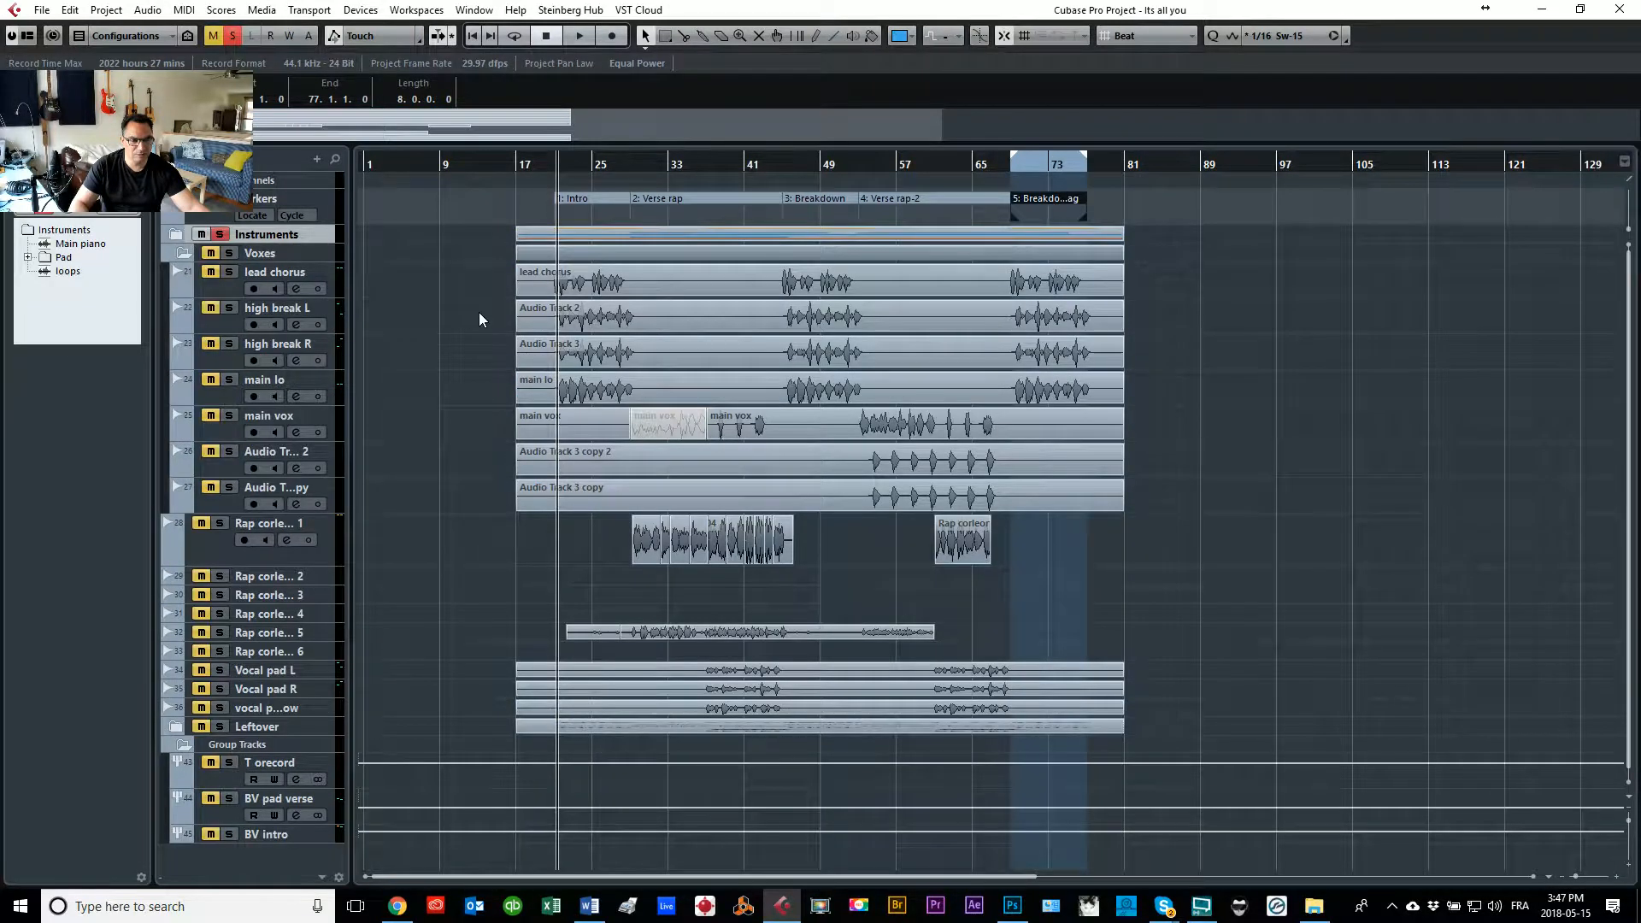
# Step: Set the track heights to two rows while the soloed instruments play through the Intro, then stop playback
pyautogui.click(176, 235)
pyautogui.click(178, 234)
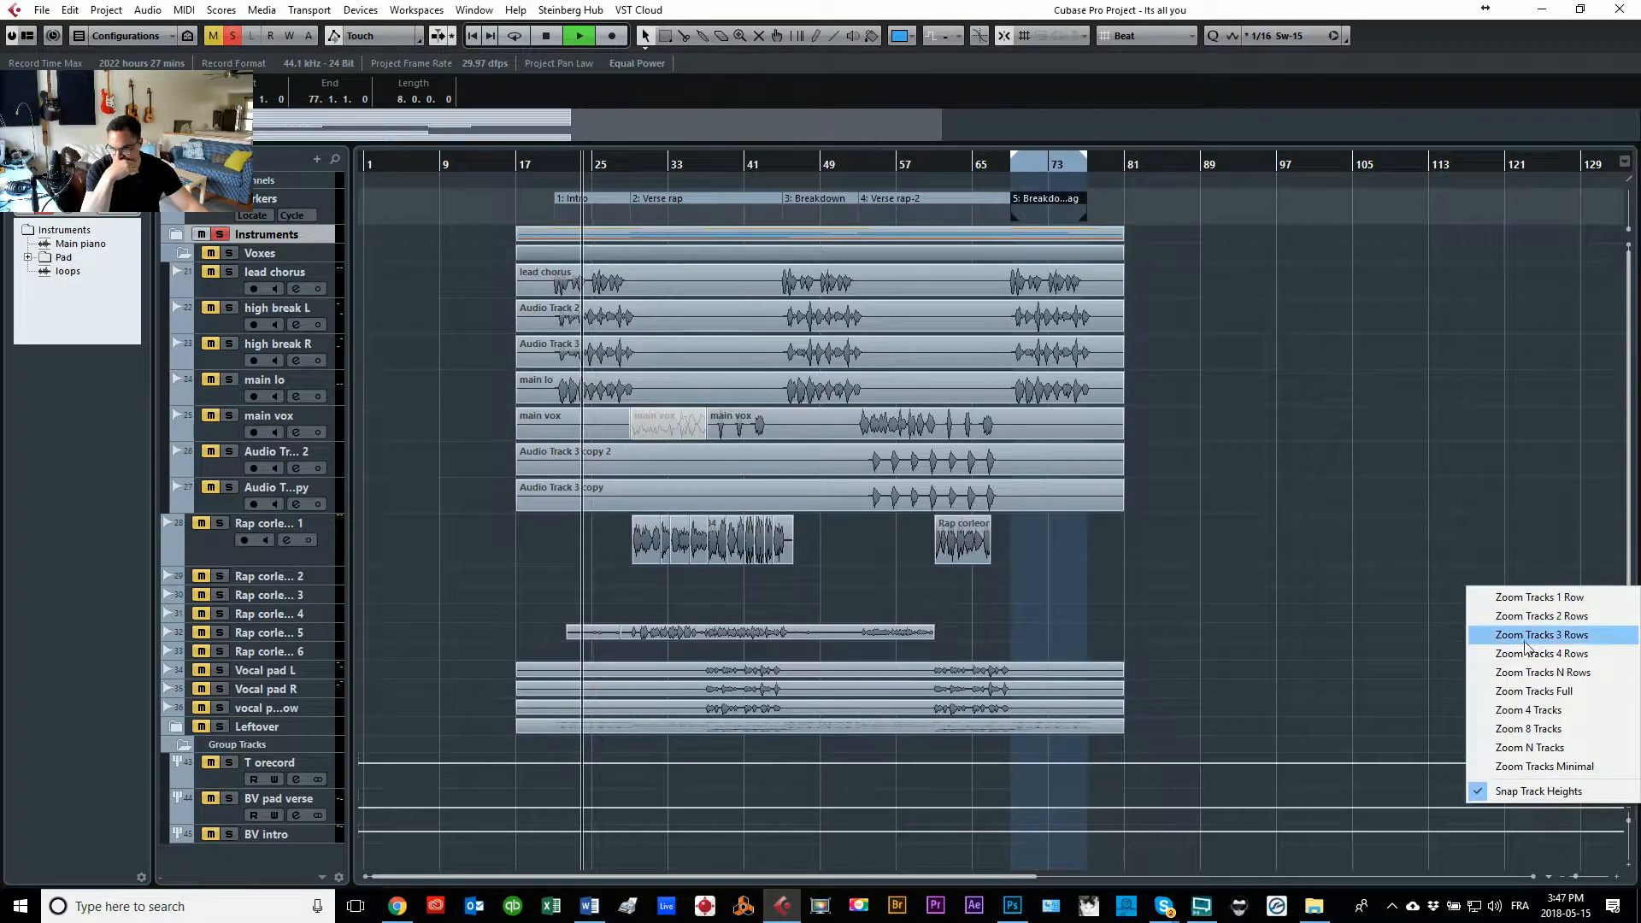
pyautogui.click(1530, 616)
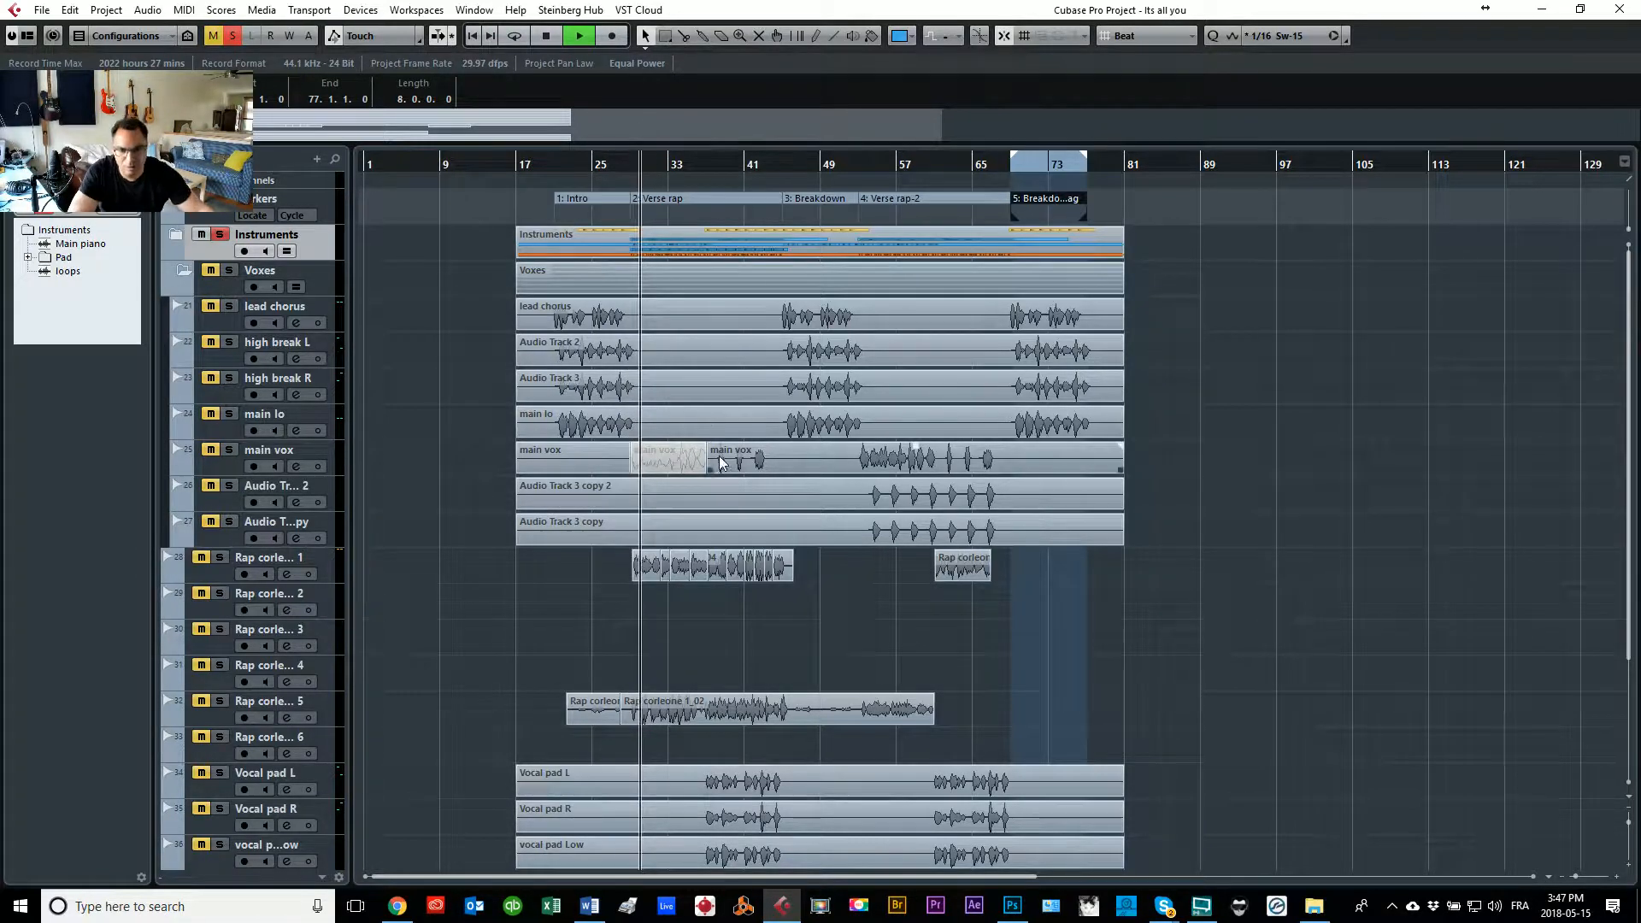
pyautogui.press('space')
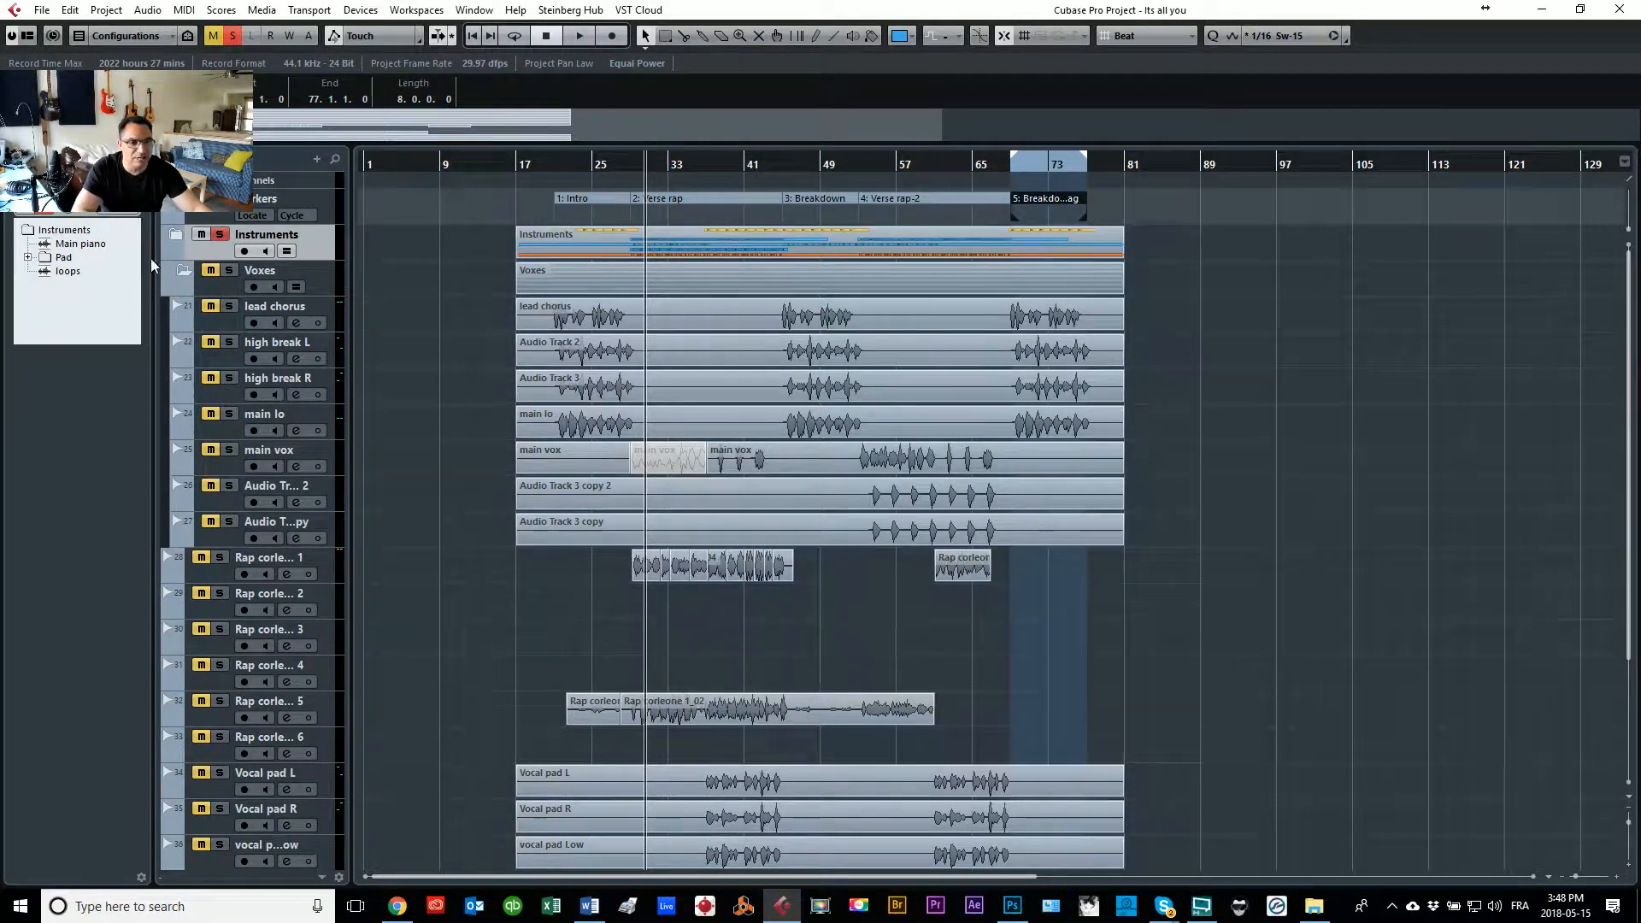
# Step: Expand the Instruments folder, solo only the emotion pad track and play it from bar 29
pyautogui.click(172, 235)
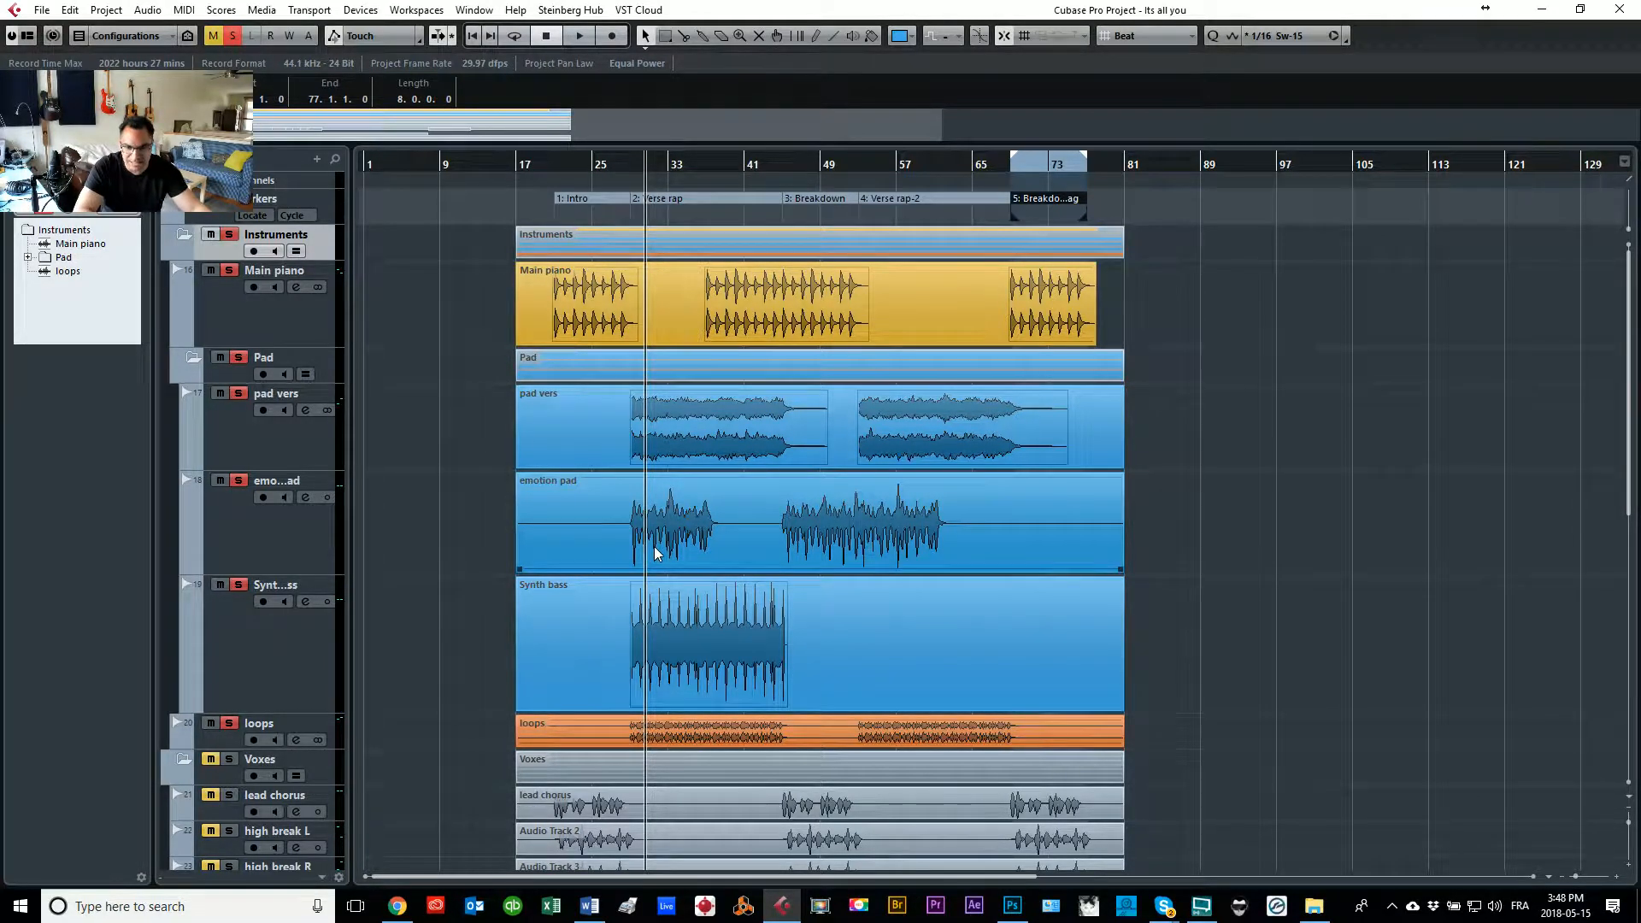
pyautogui.click(289, 535)
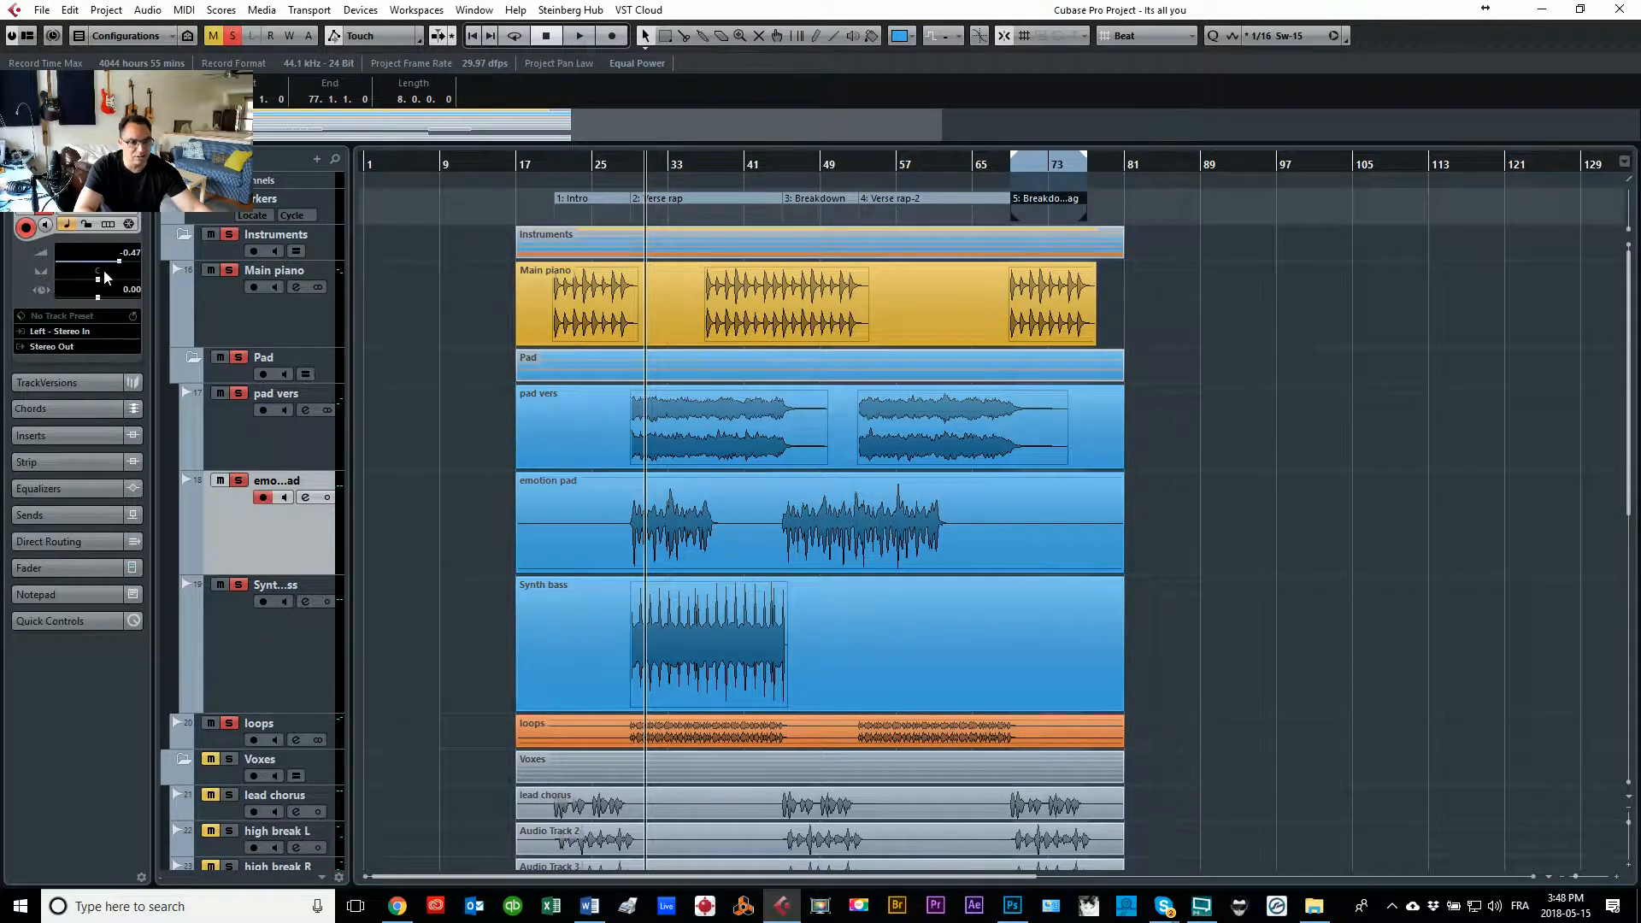
pyautogui.click(629, 159)
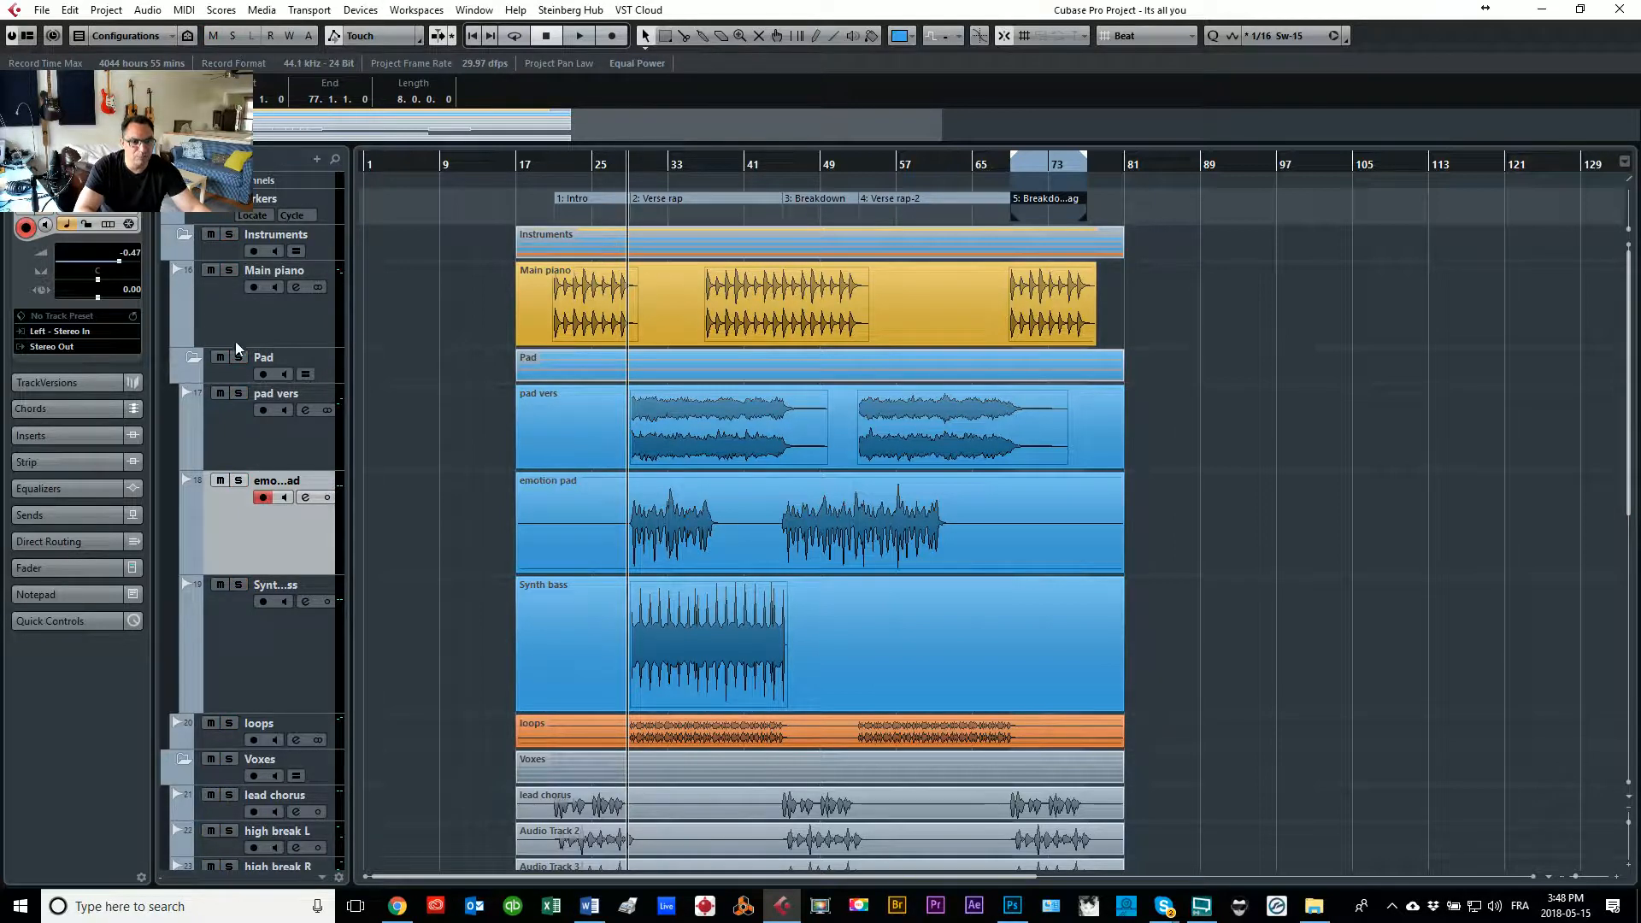
pyautogui.click(238, 480)
pyautogui.press('space')
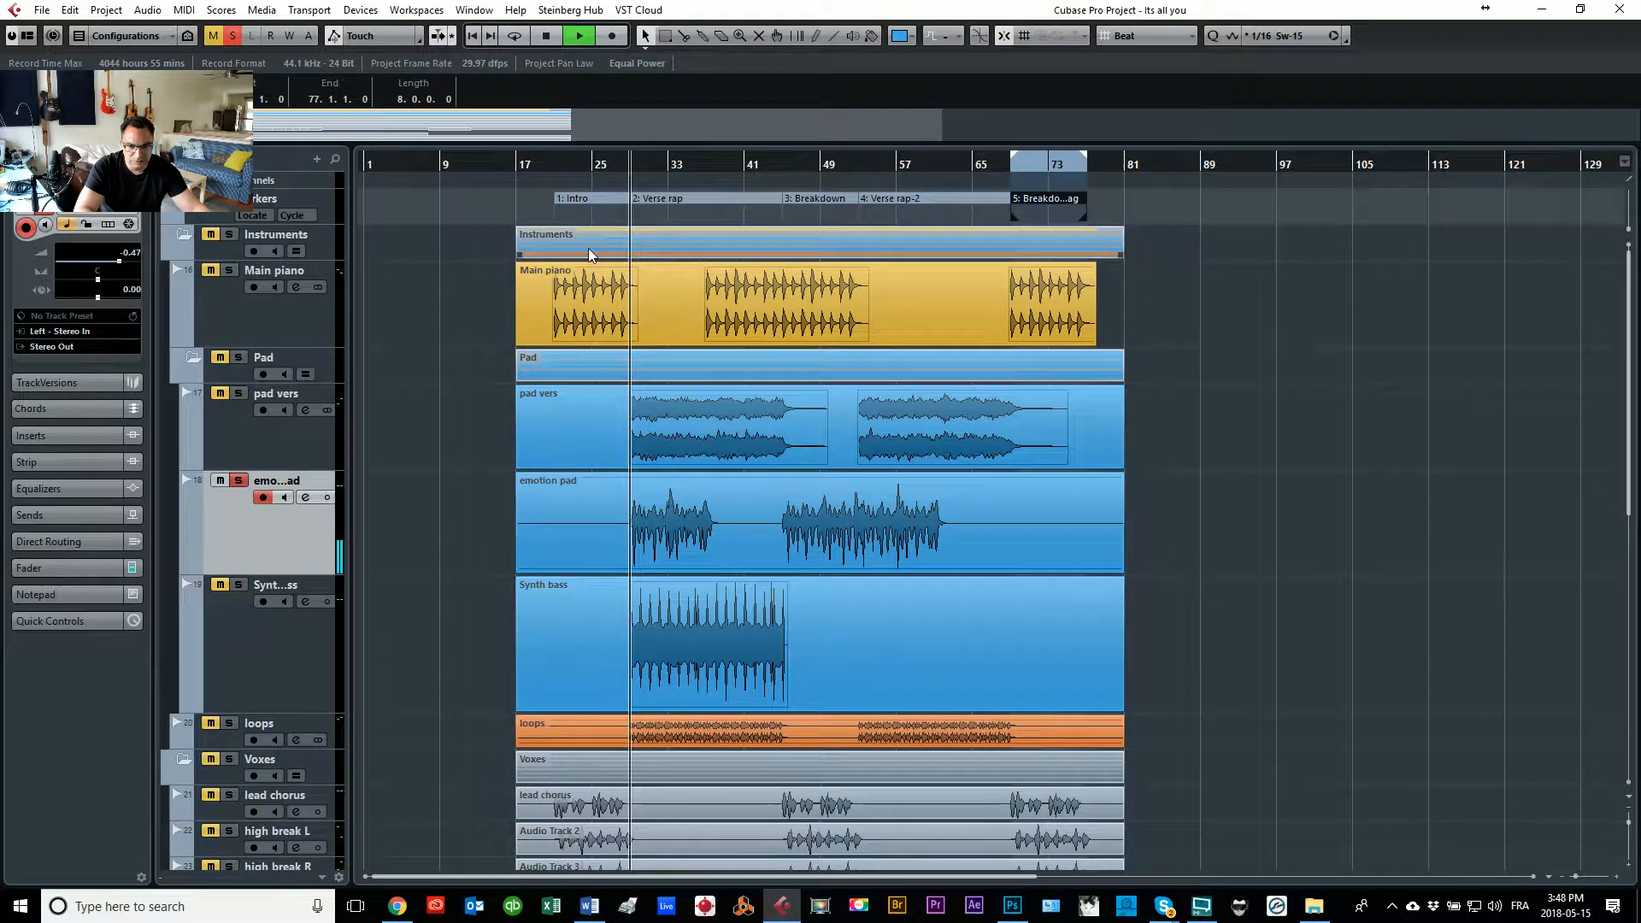
# Step: Pan the emotion pad track to L55 while it plays
pyautogui.press('h')
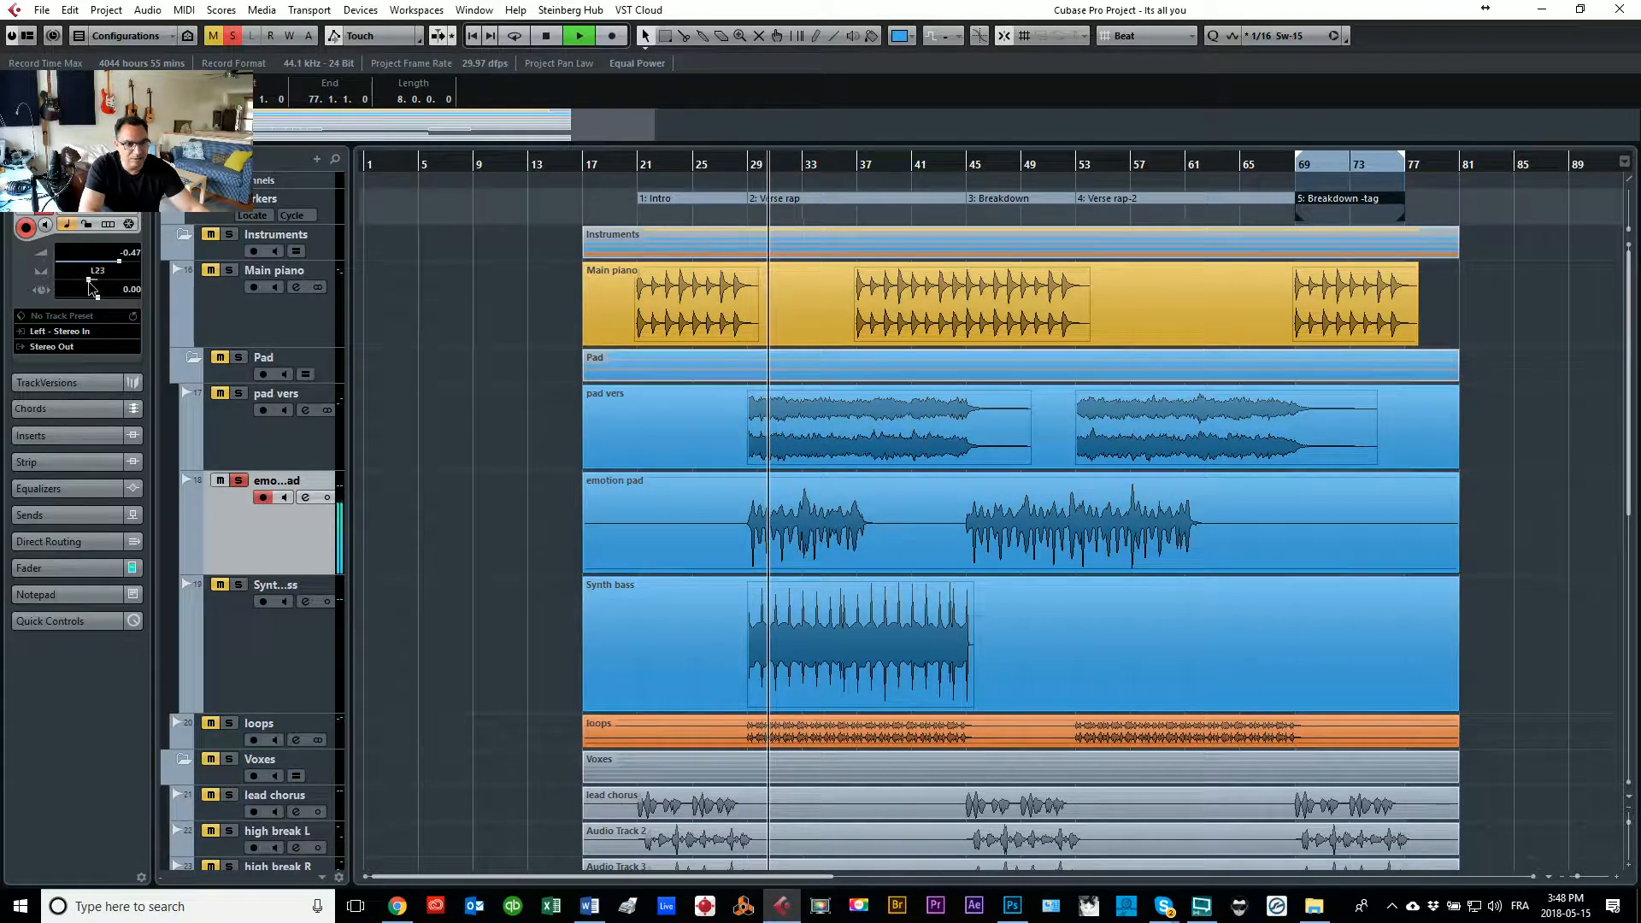
pyautogui.moveTo(91, 288); pyautogui.dragTo(76, 284)
pyautogui.click(752, 291)
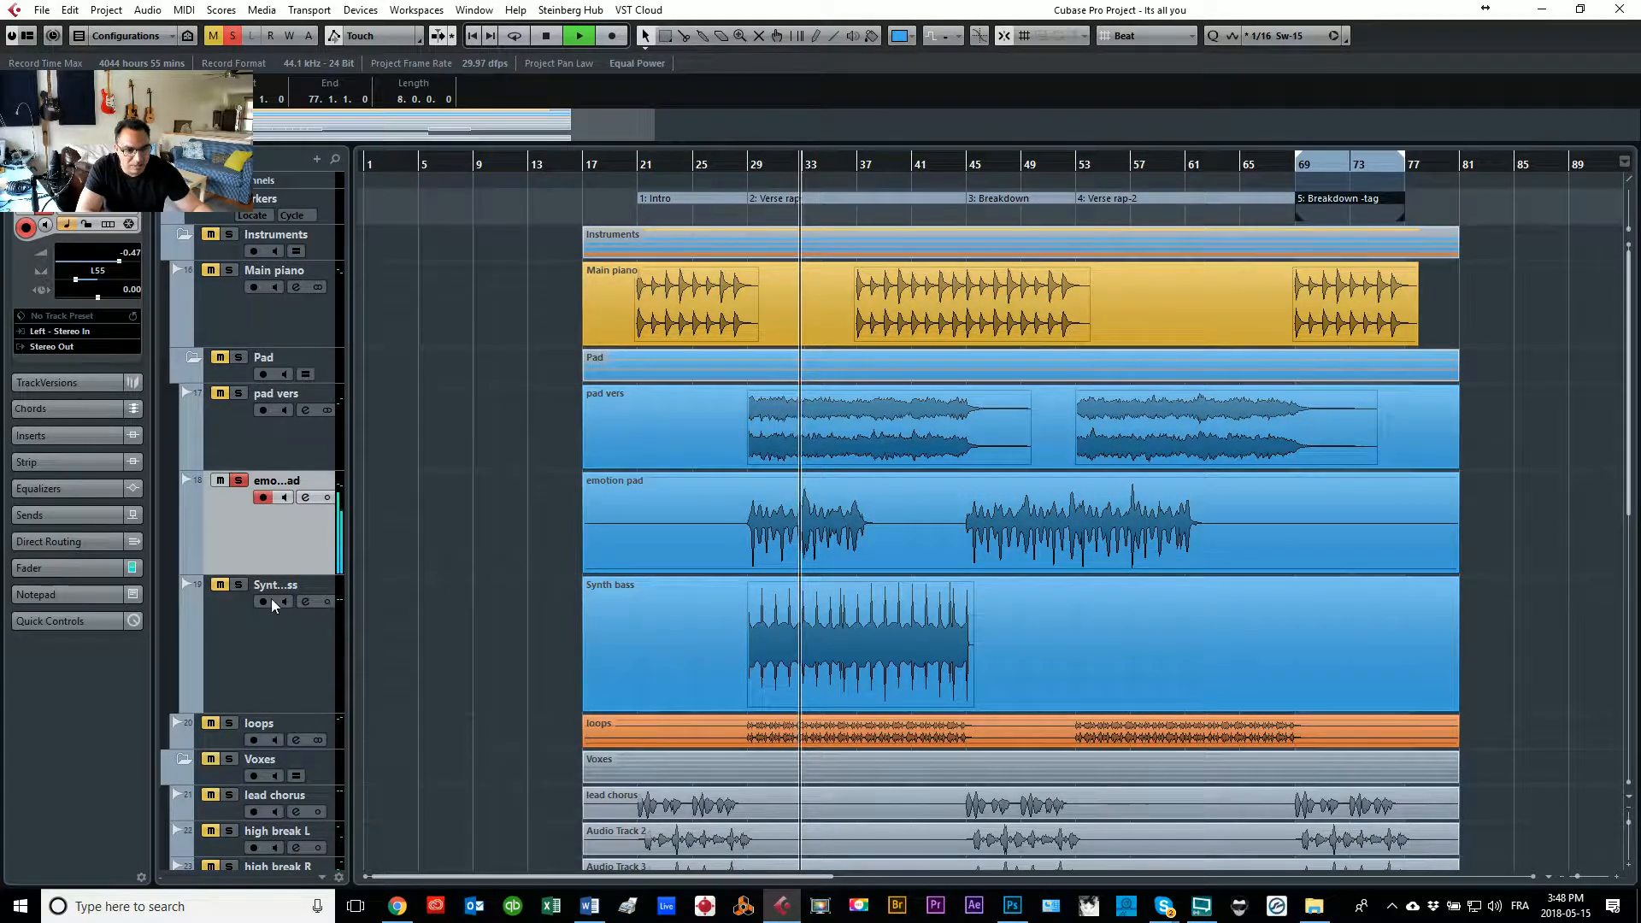
# Step: Add the Synth bass track to the solo and pan it to R32
pyautogui.click(242, 587)
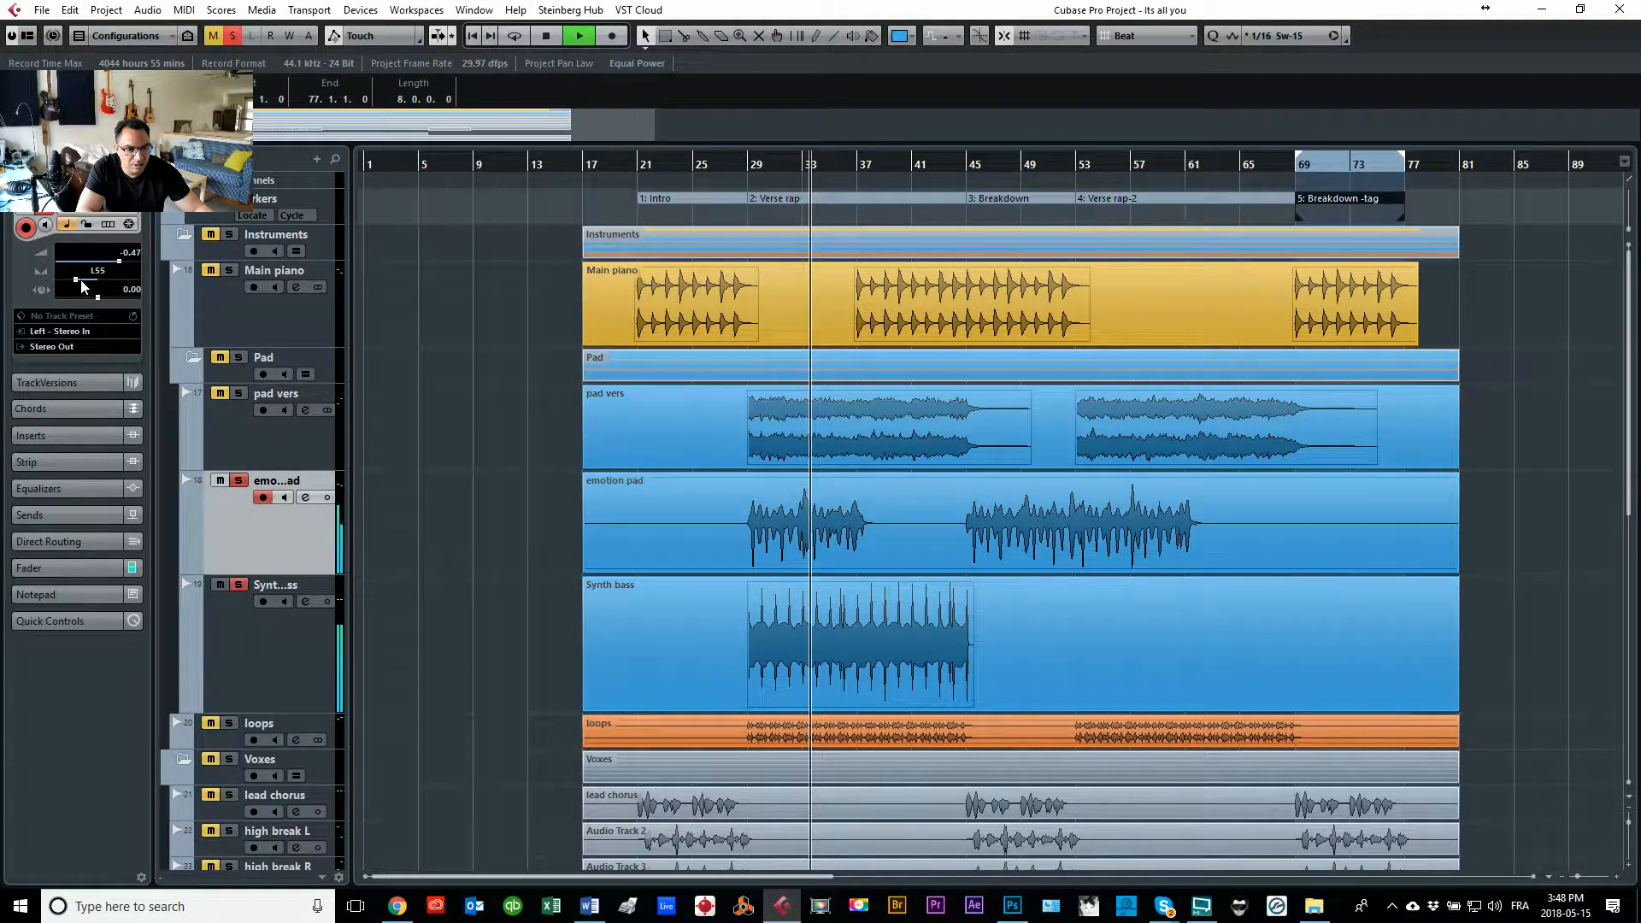
pyautogui.click(259, 669)
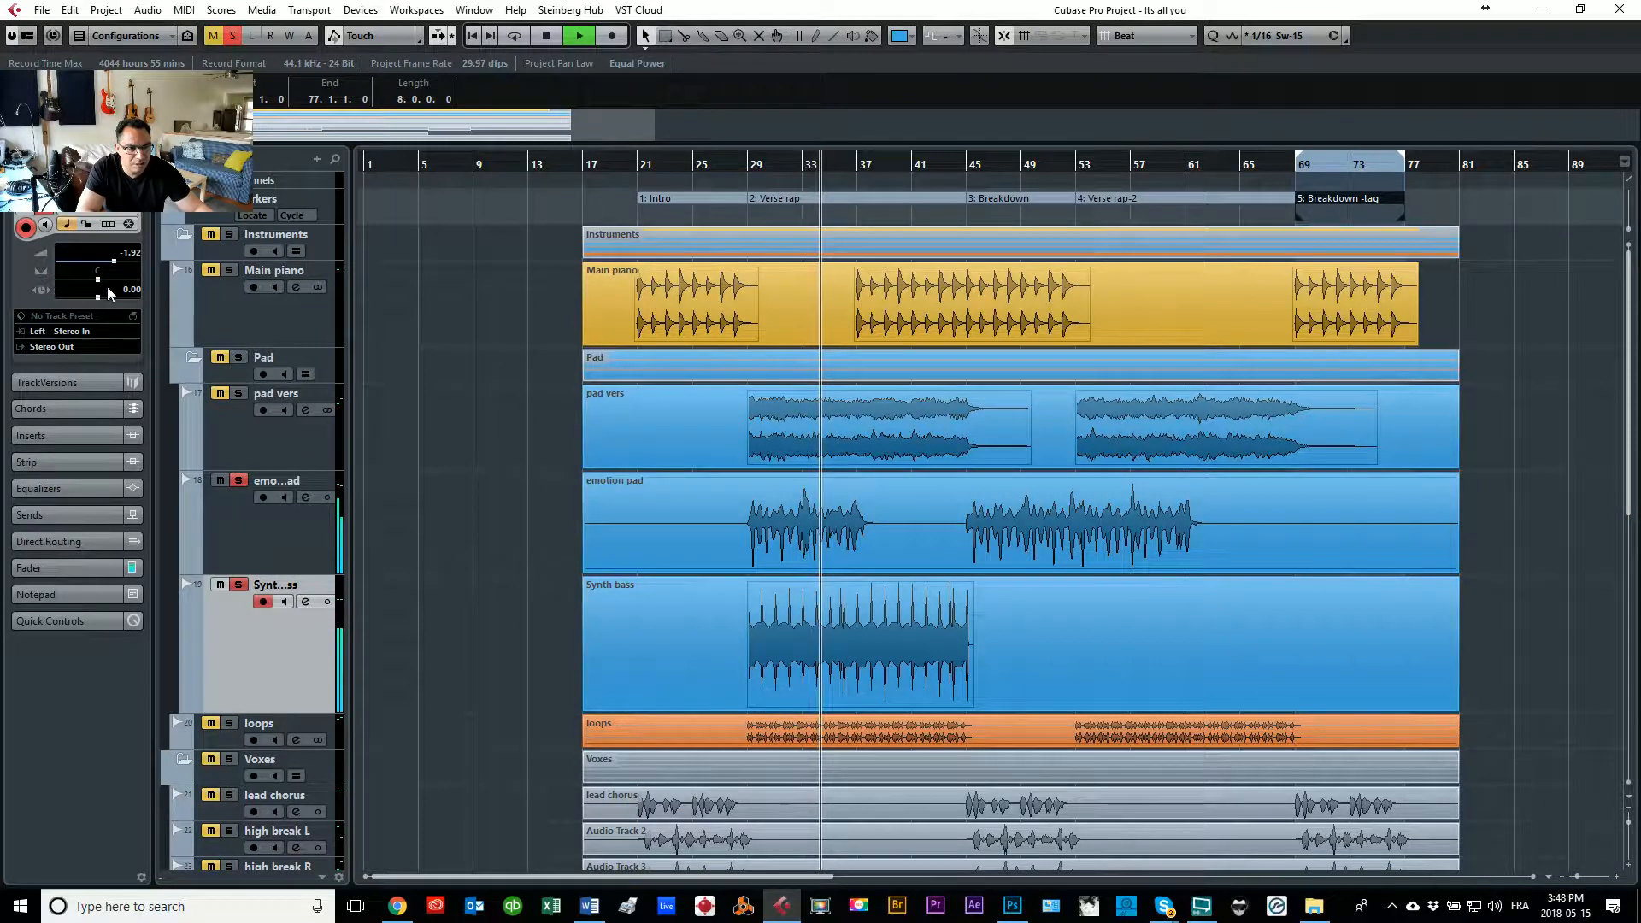
pyautogui.moveTo(98, 281); pyautogui.dragTo(111, 281)
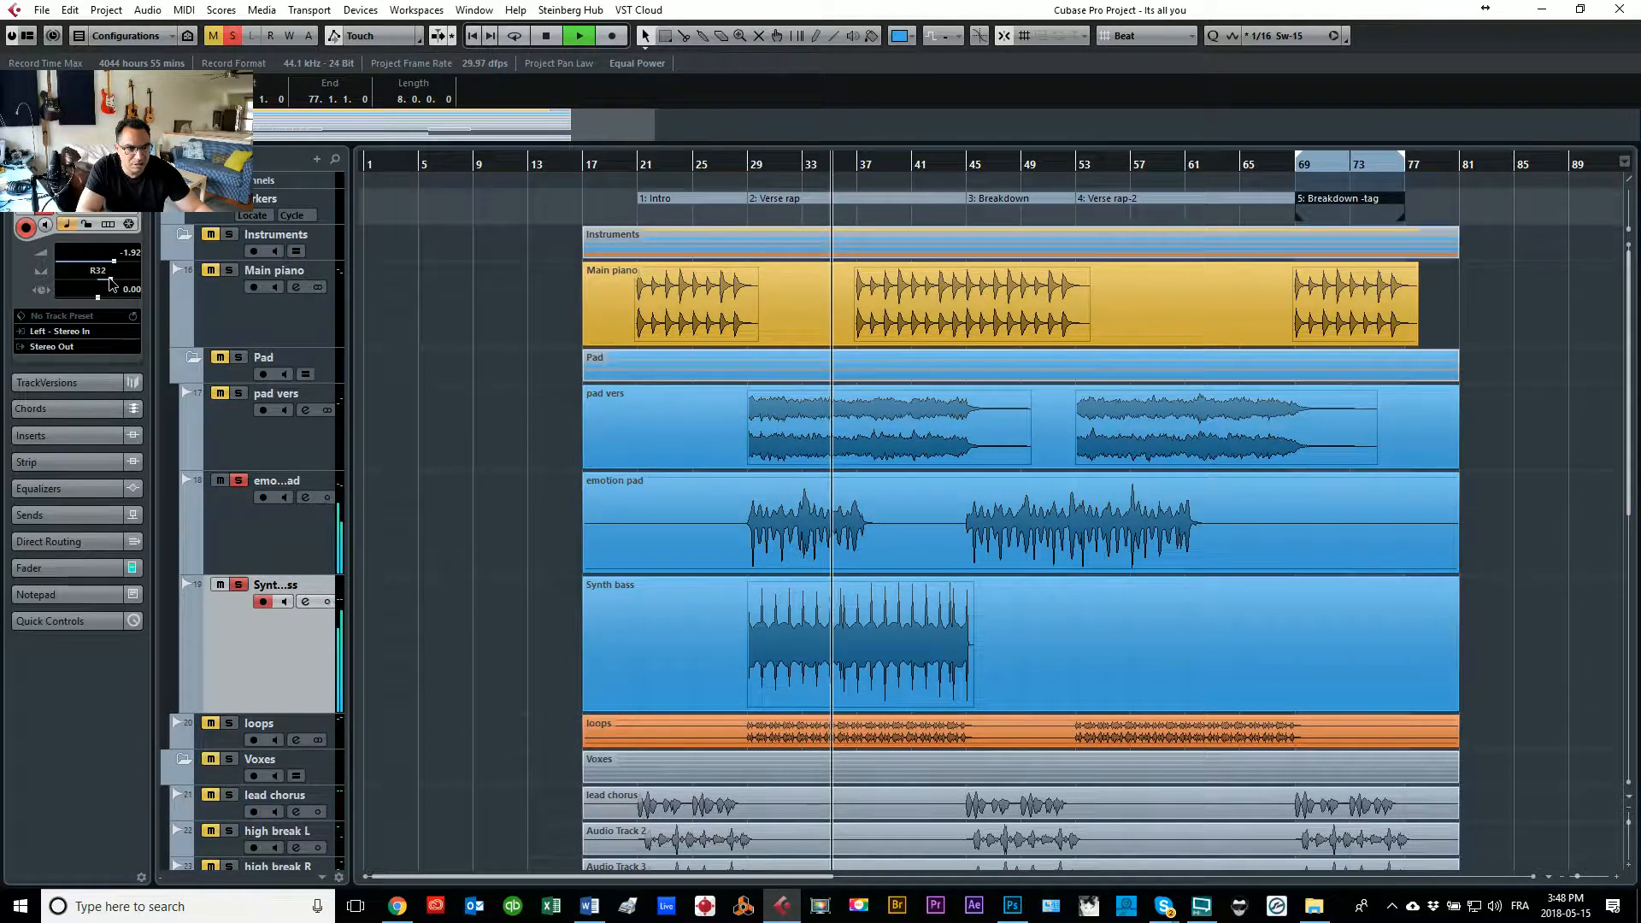
# Step: Add the pad vers track to the solo, pan it to R30 and set its level to -5.07
pyautogui.click(270, 444)
pyautogui.click(239, 393)
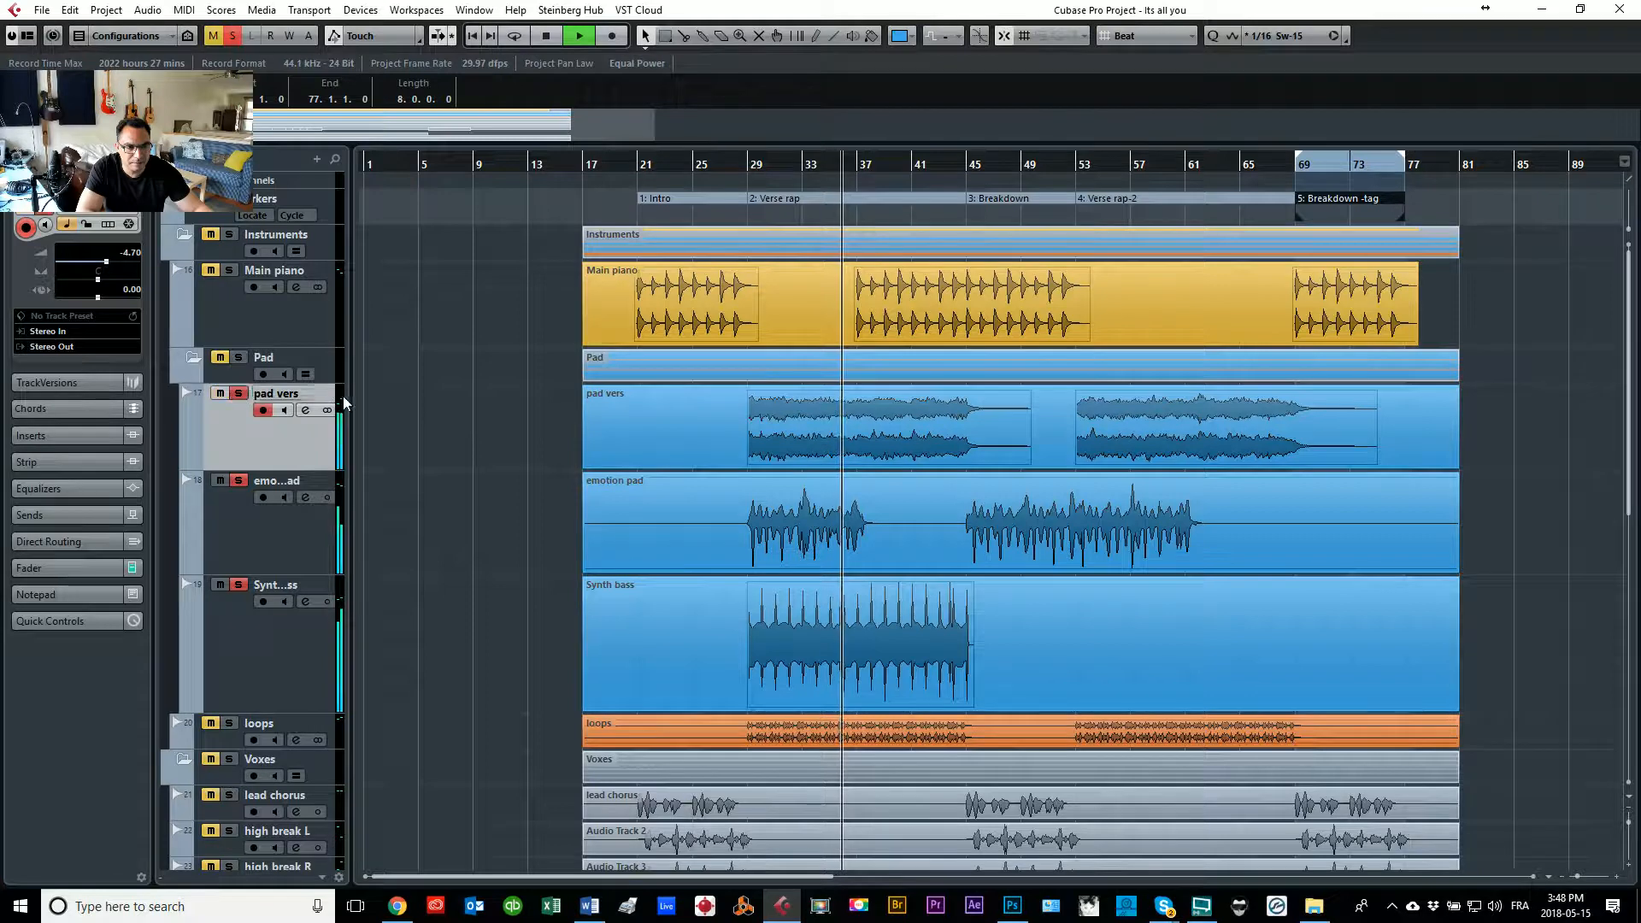
pyautogui.moveTo(97, 281); pyautogui.dragTo(105, 263)
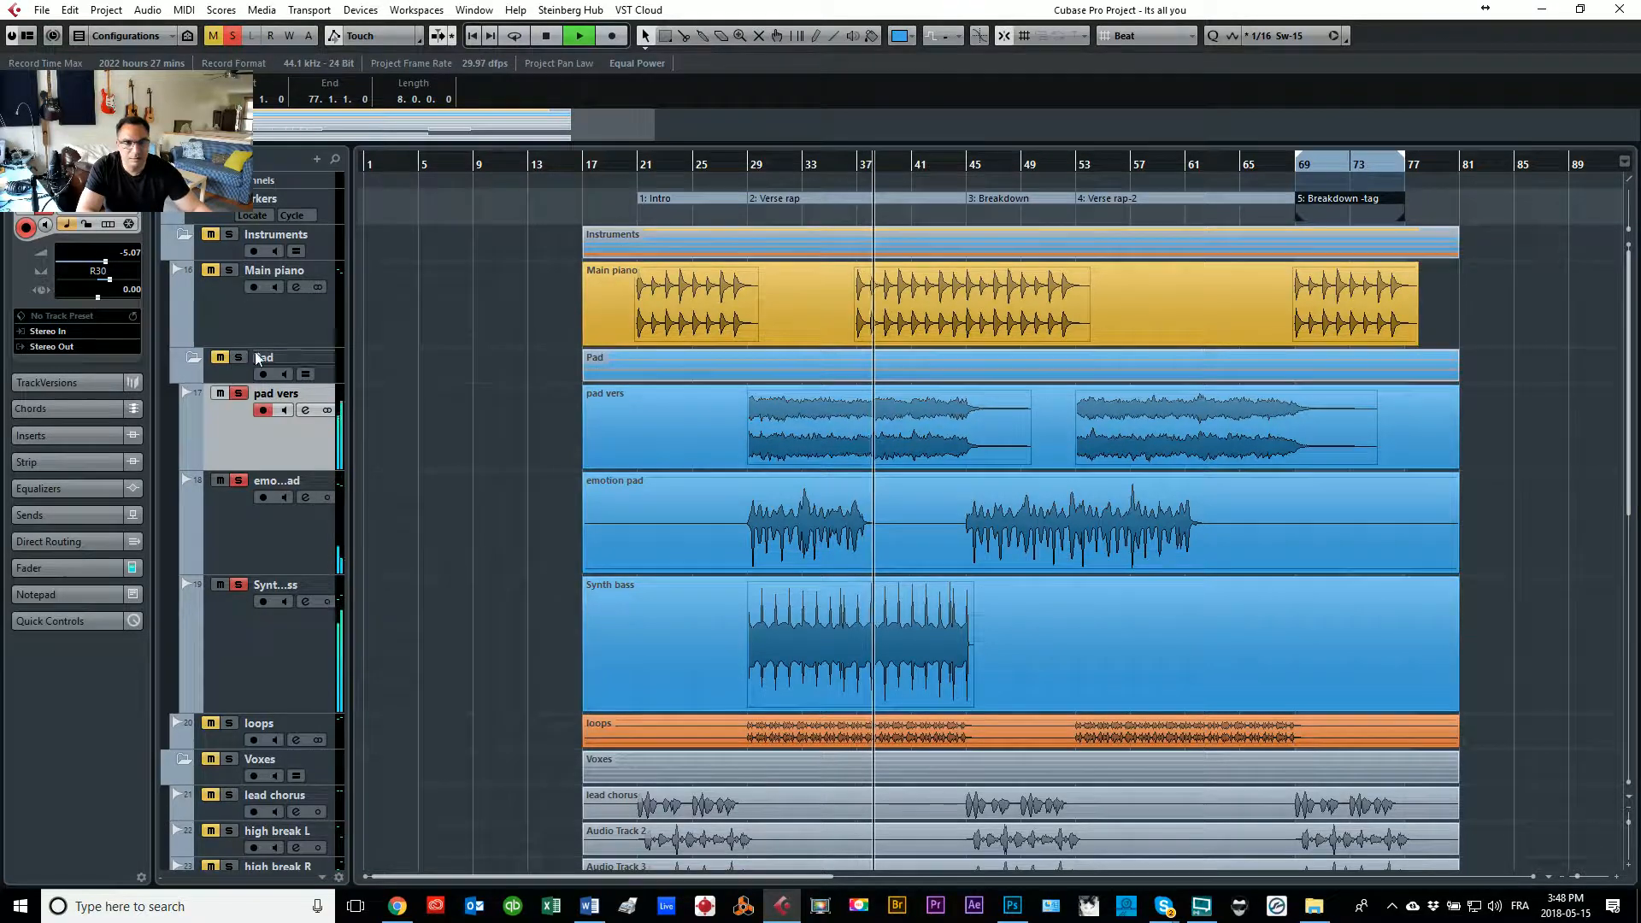
# Step: Add the Main piano track to the solo and replay the soloed instruments from bar 29, then stop playback
pyautogui.click(229, 270)
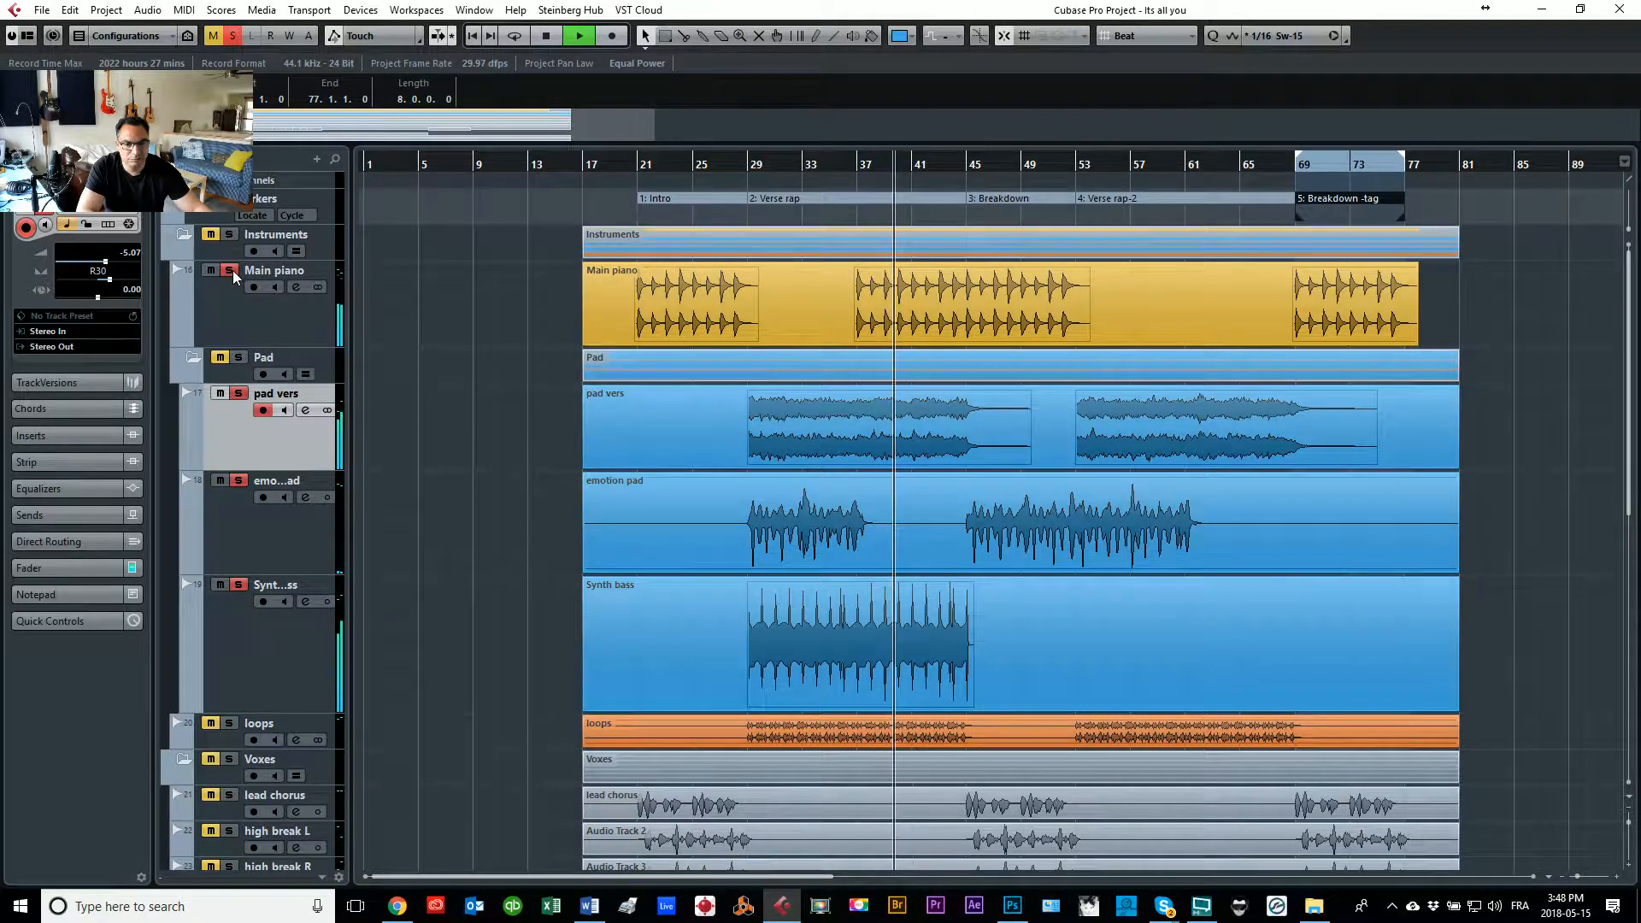
pyautogui.click(244, 326)
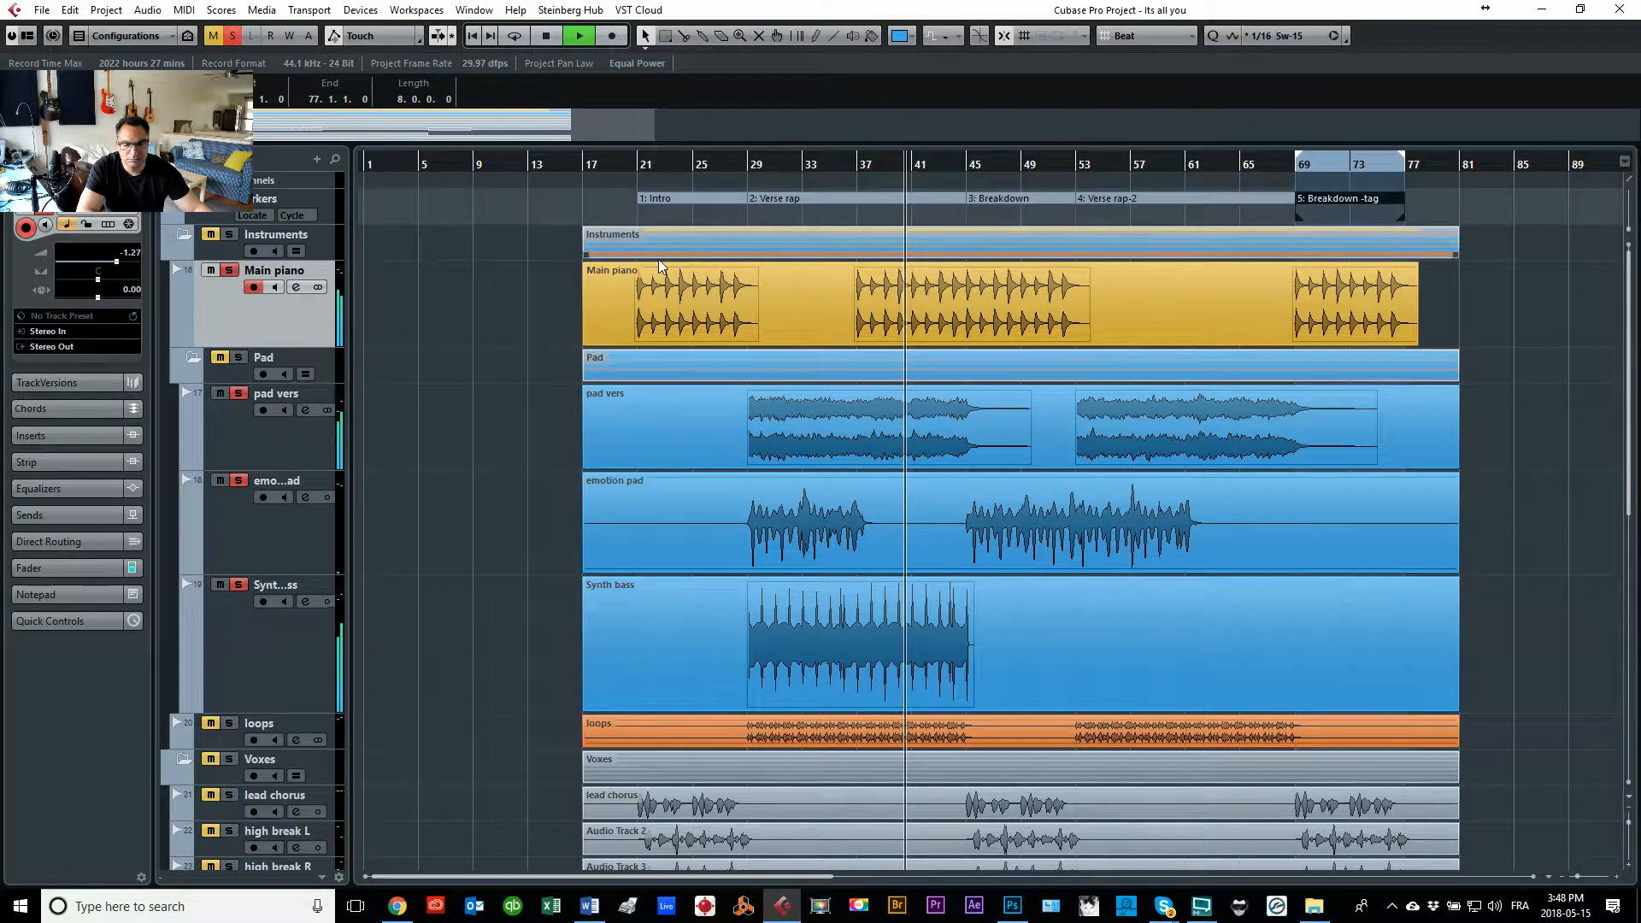
pyautogui.press('space')
pyautogui.click(749, 164)
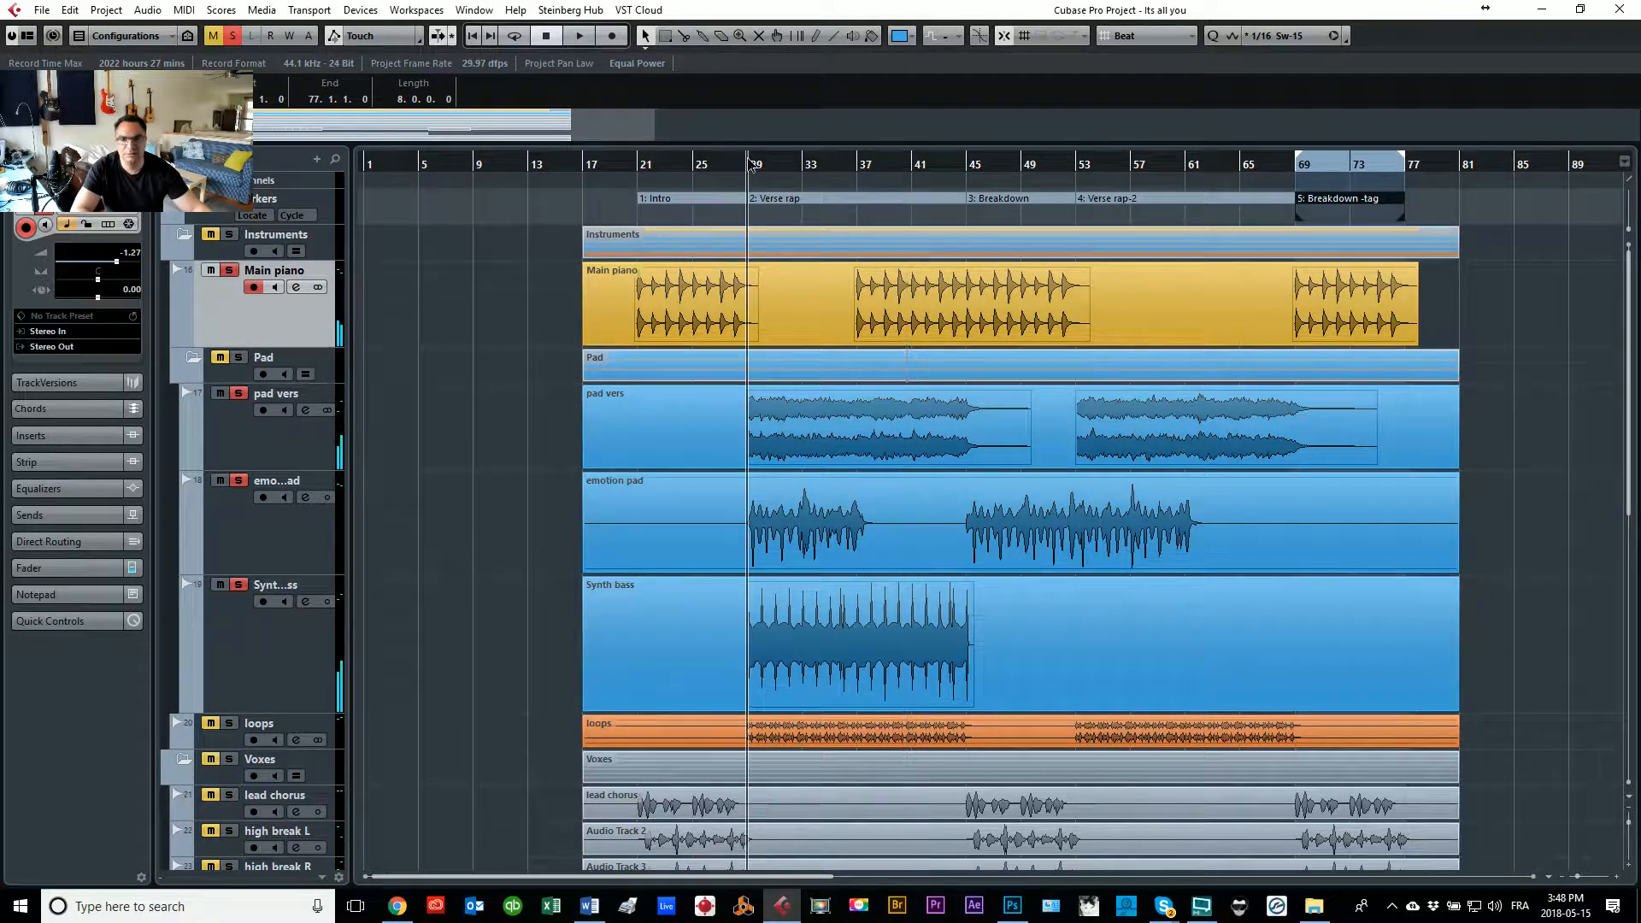
pyautogui.press('space')
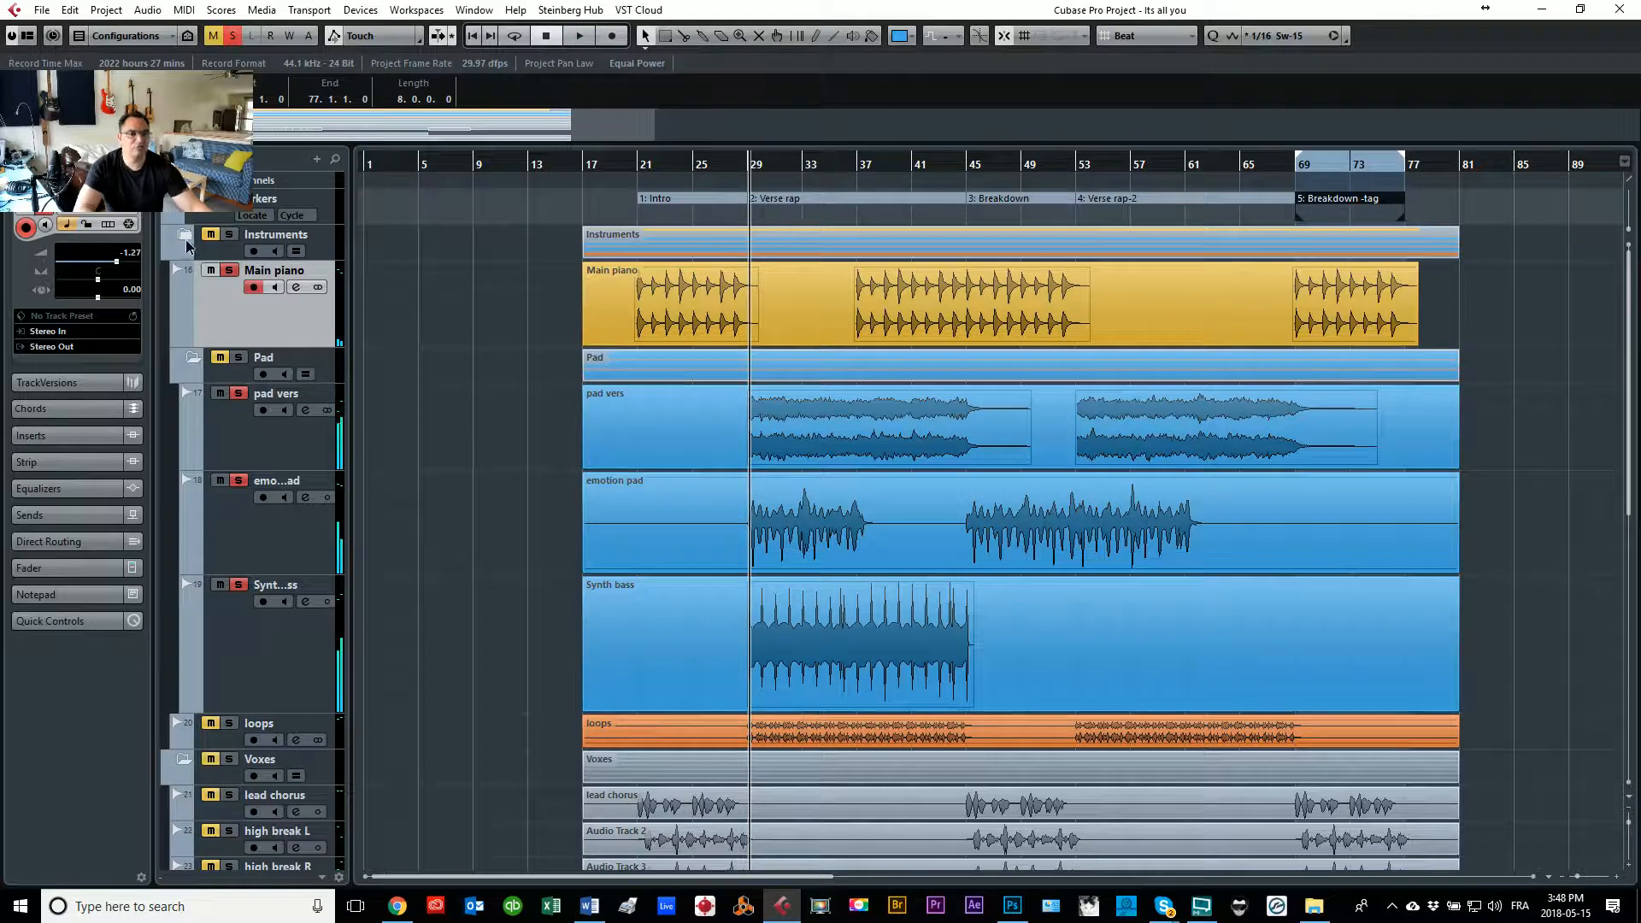
# Step: Collapse the Instruments folder and solo the BV intro group track with its backing vocals
pyautogui.click(186, 241)
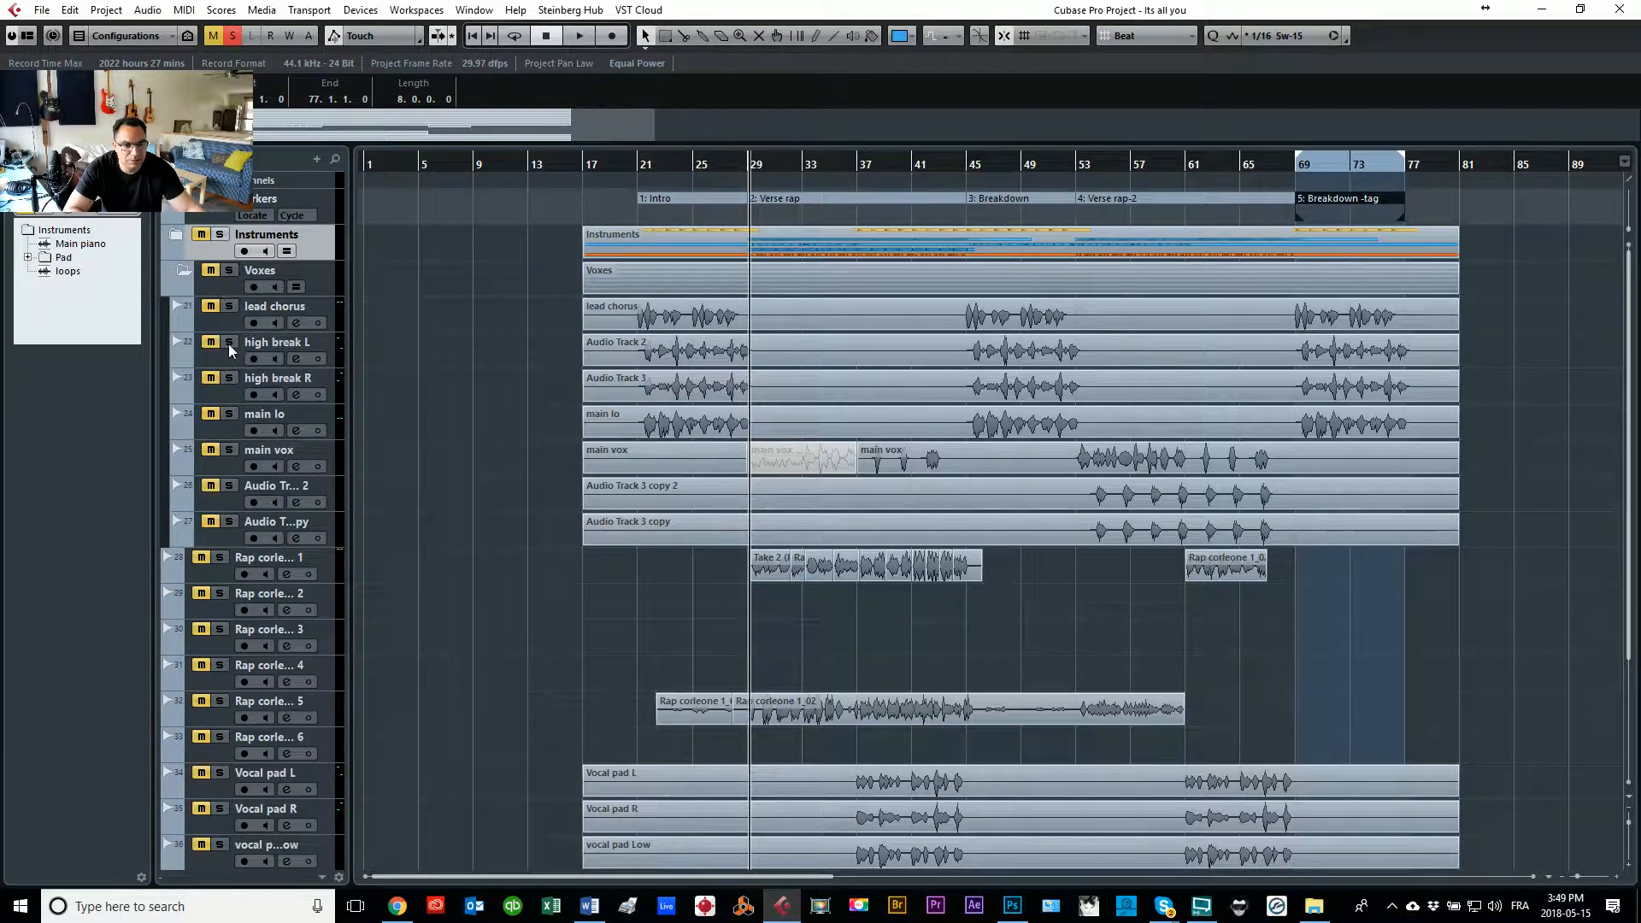
pyautogui.scroll(-5, 234, 343)
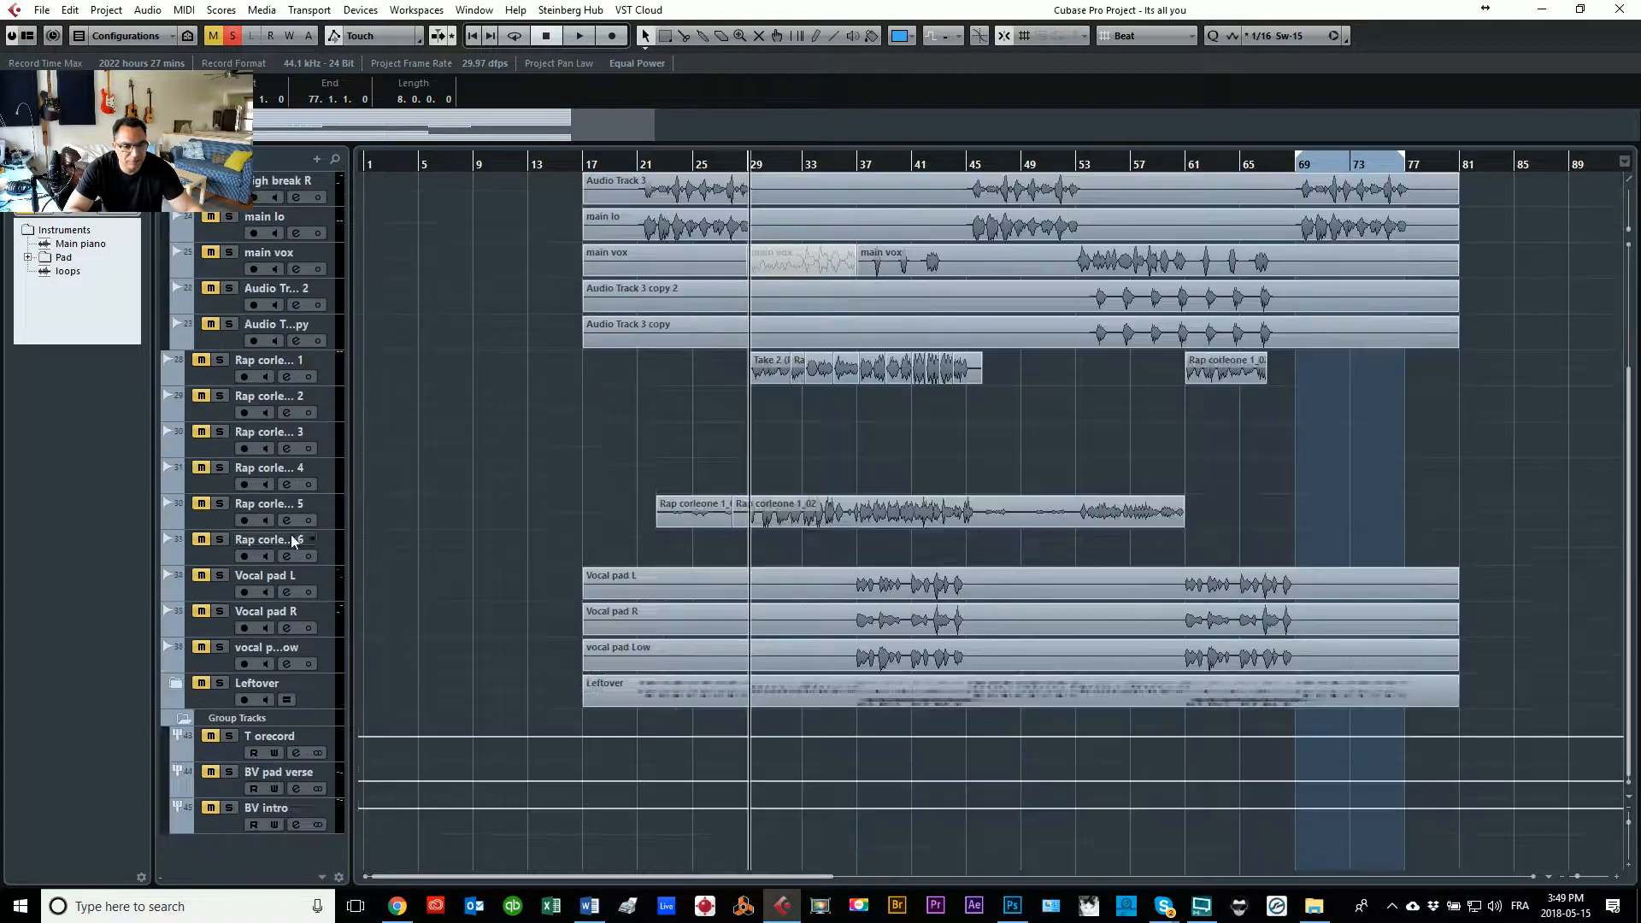
pyautogui.click(223, 807)
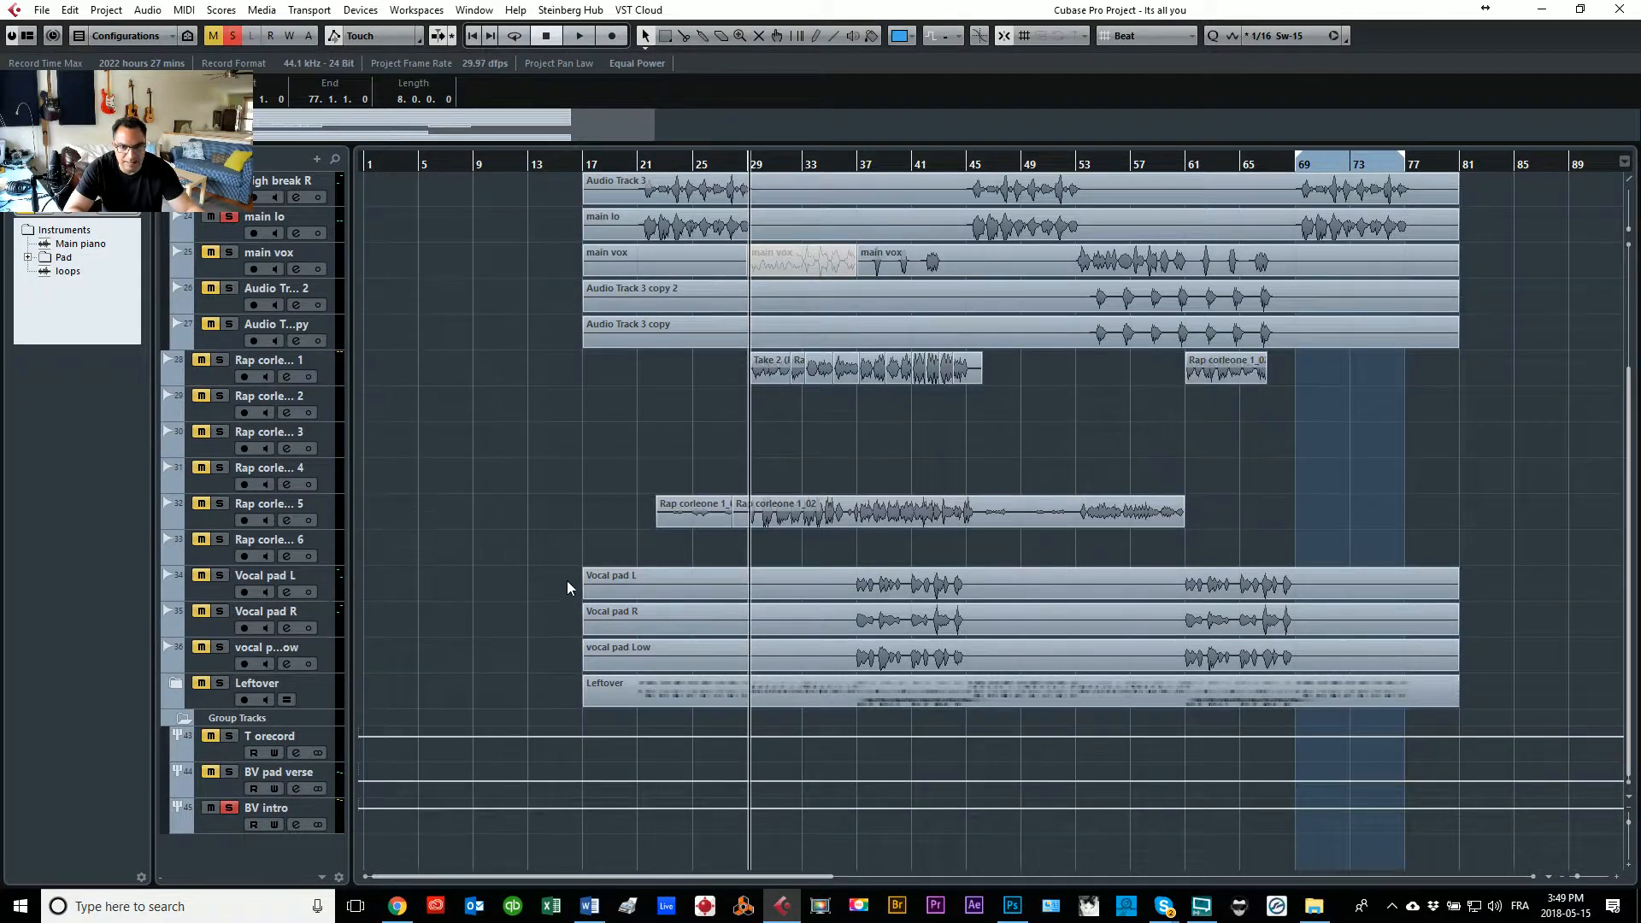
pyautogui.scroll(5, 566, 586)
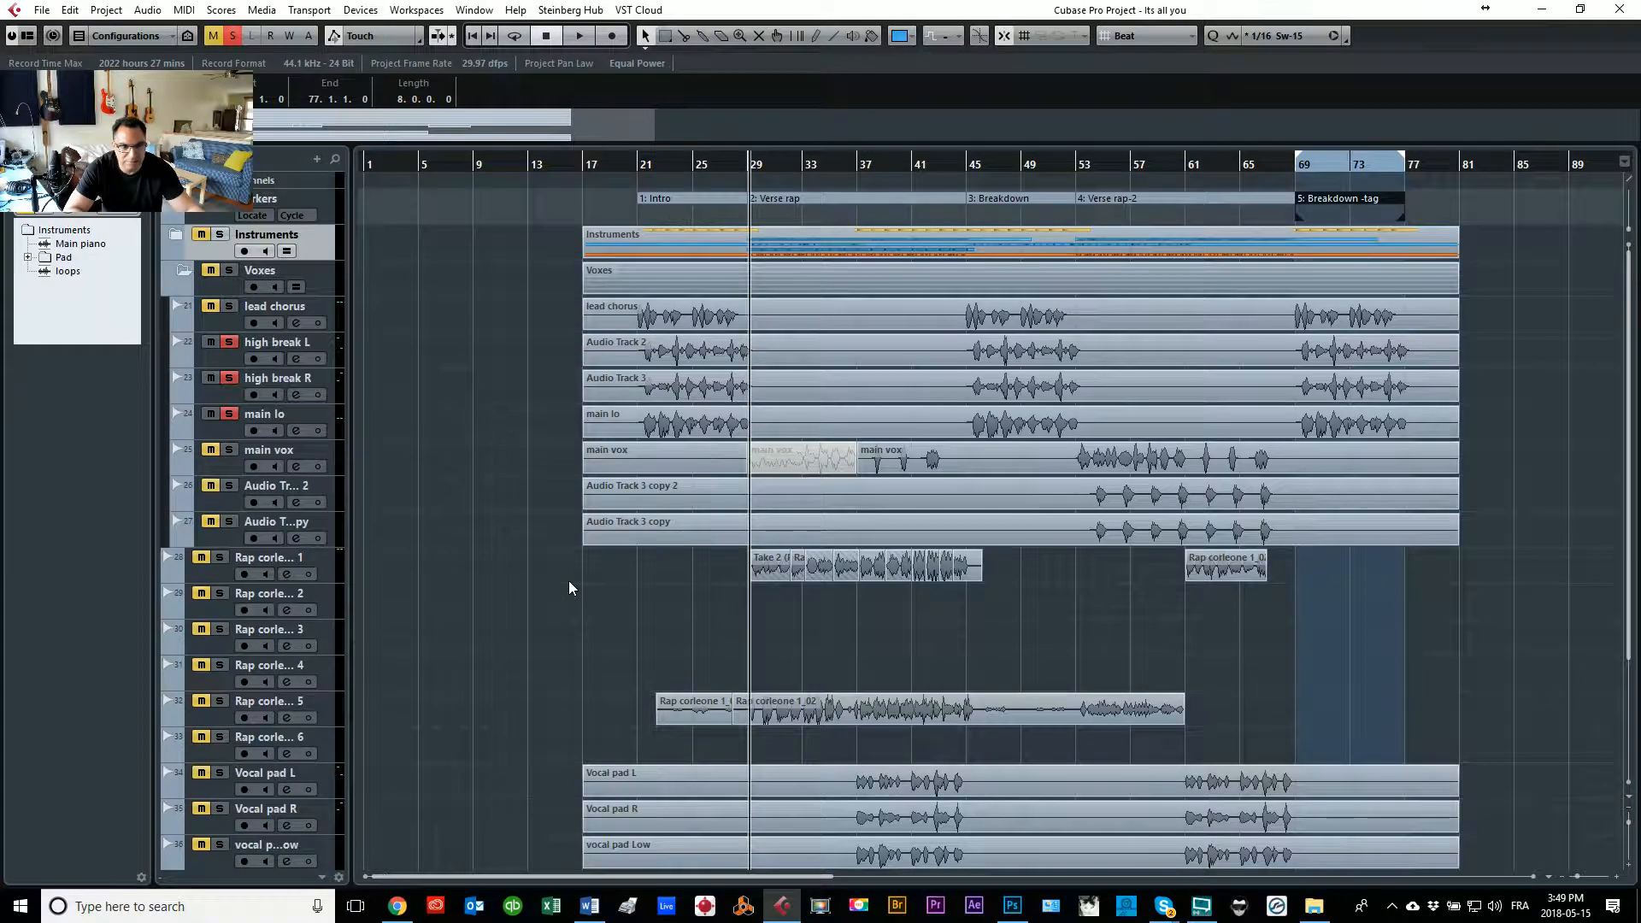
# Step: Play the soloed intro backing vocals from bar 21 to the start of the Verse rap section
pyautogui.click(633, 167)
pyautogui.press('space')
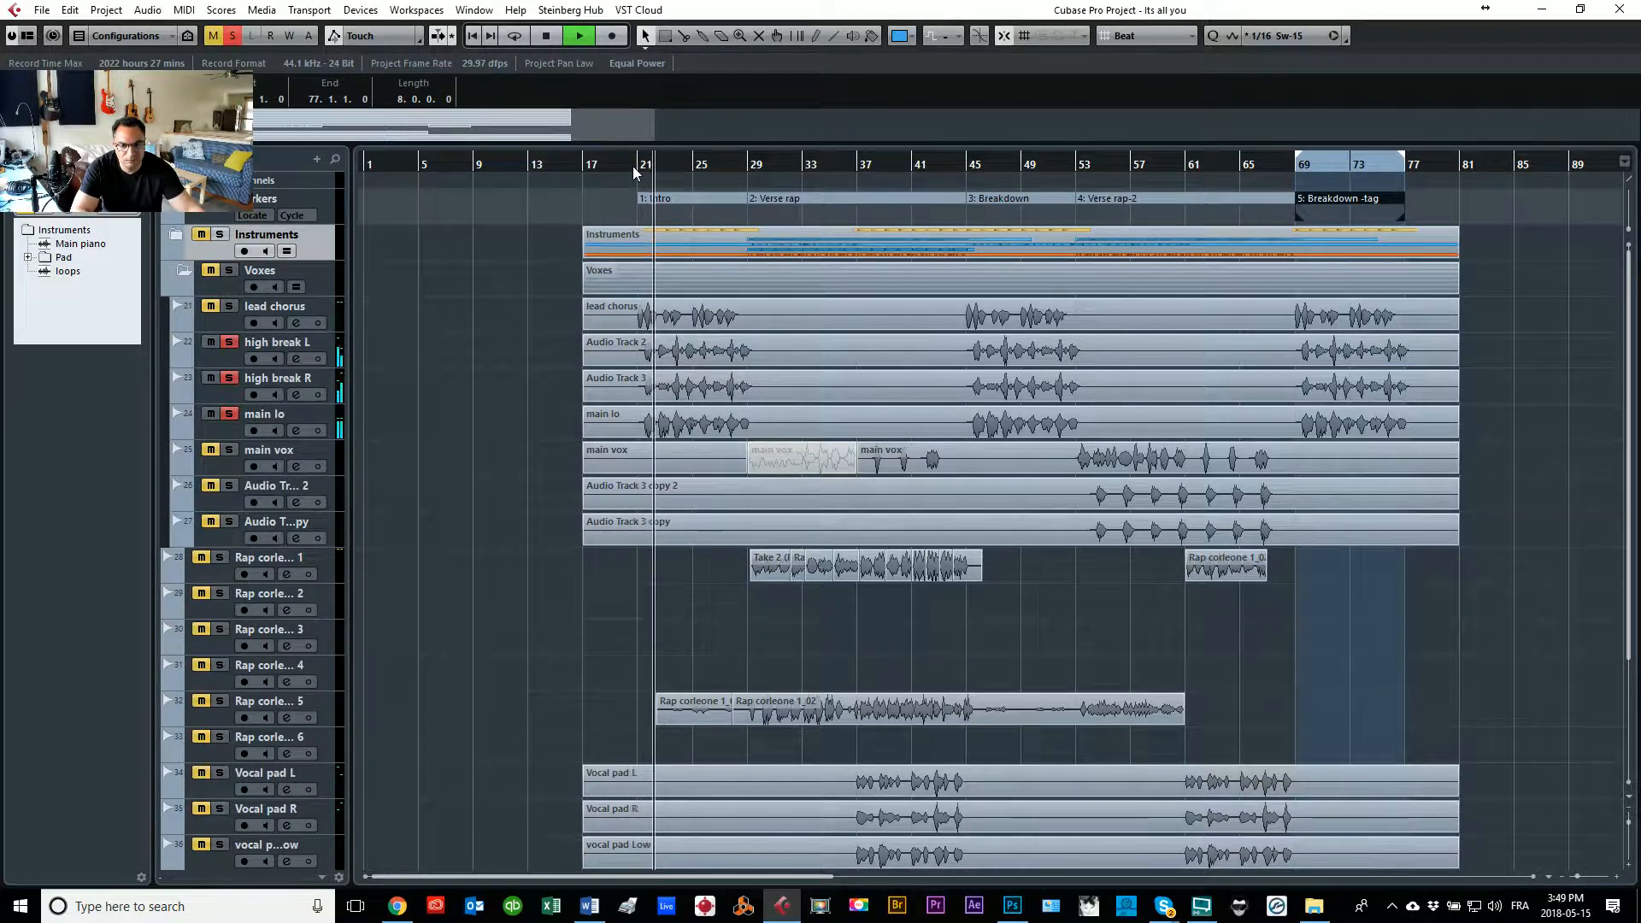
pyautogui.click(224, 699)
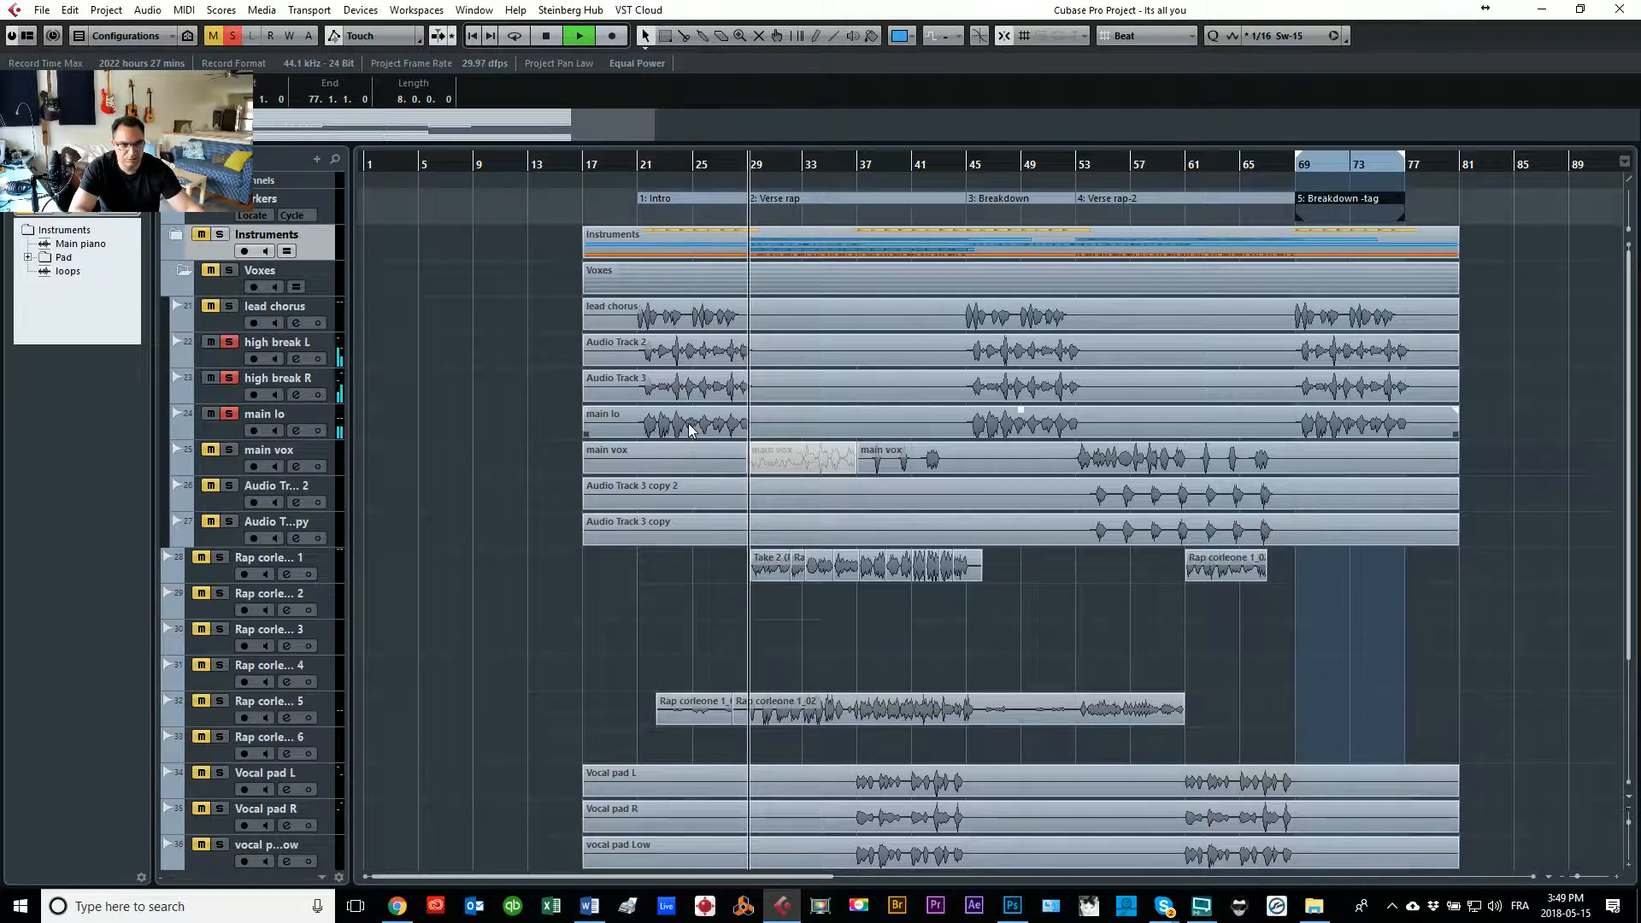
# Step: Add the Instruments folder and the Vocal pad L, Vocal pad R and vocal pad Low tracks to the solo, and replay from just before the Intro section
pyautogui.click(219, 236)
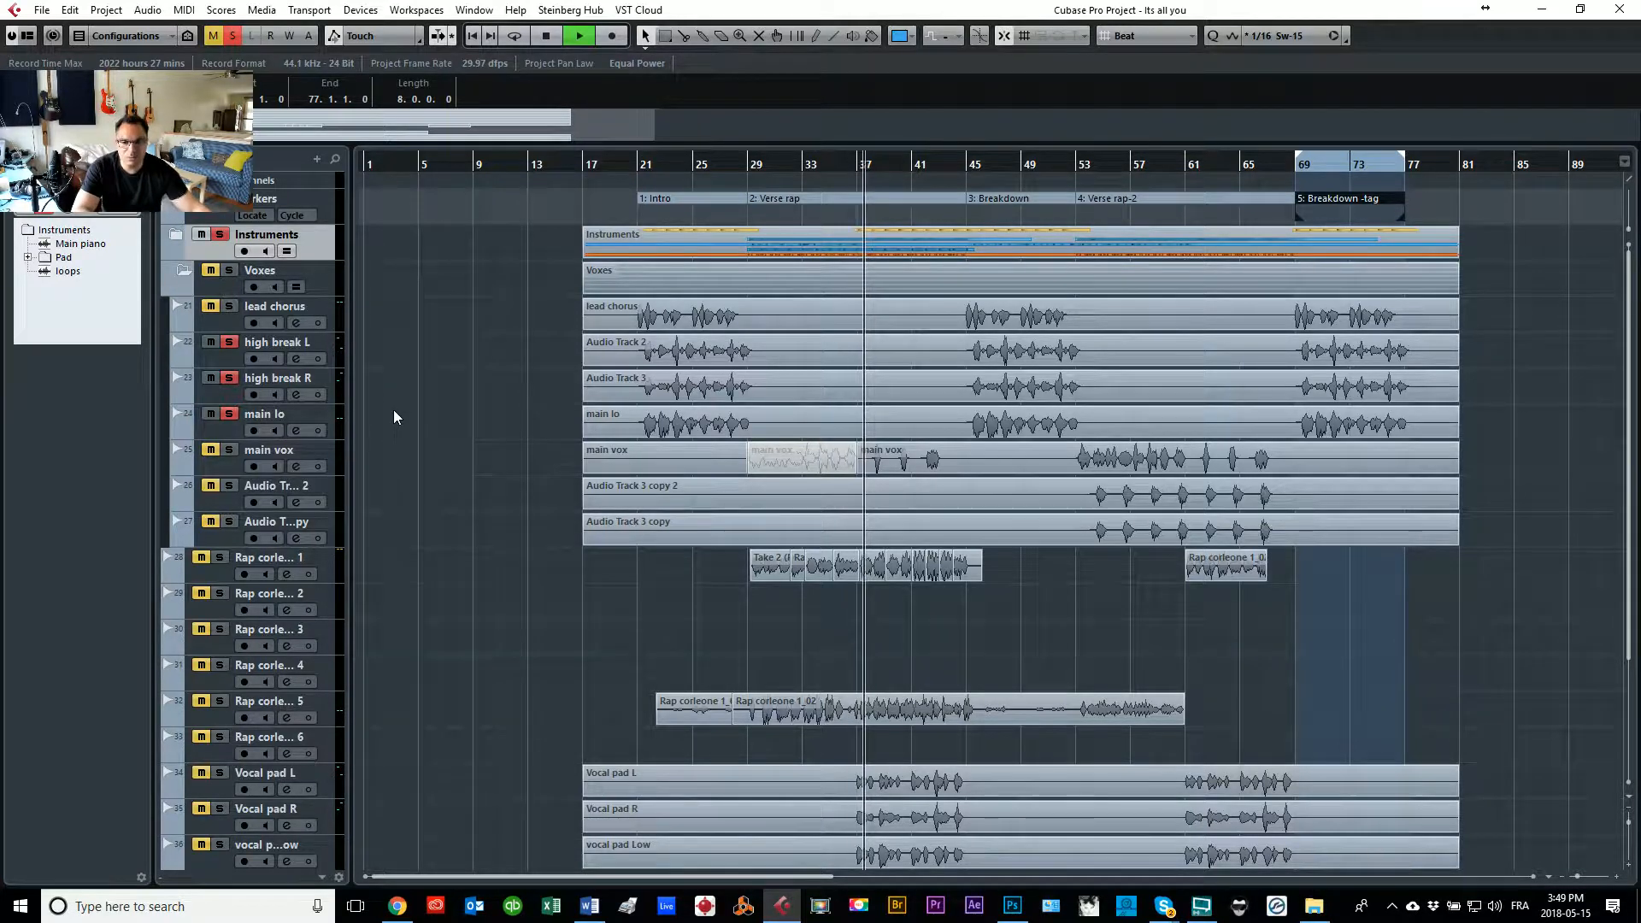
pyautogui.scroll(-5, 603, 455)
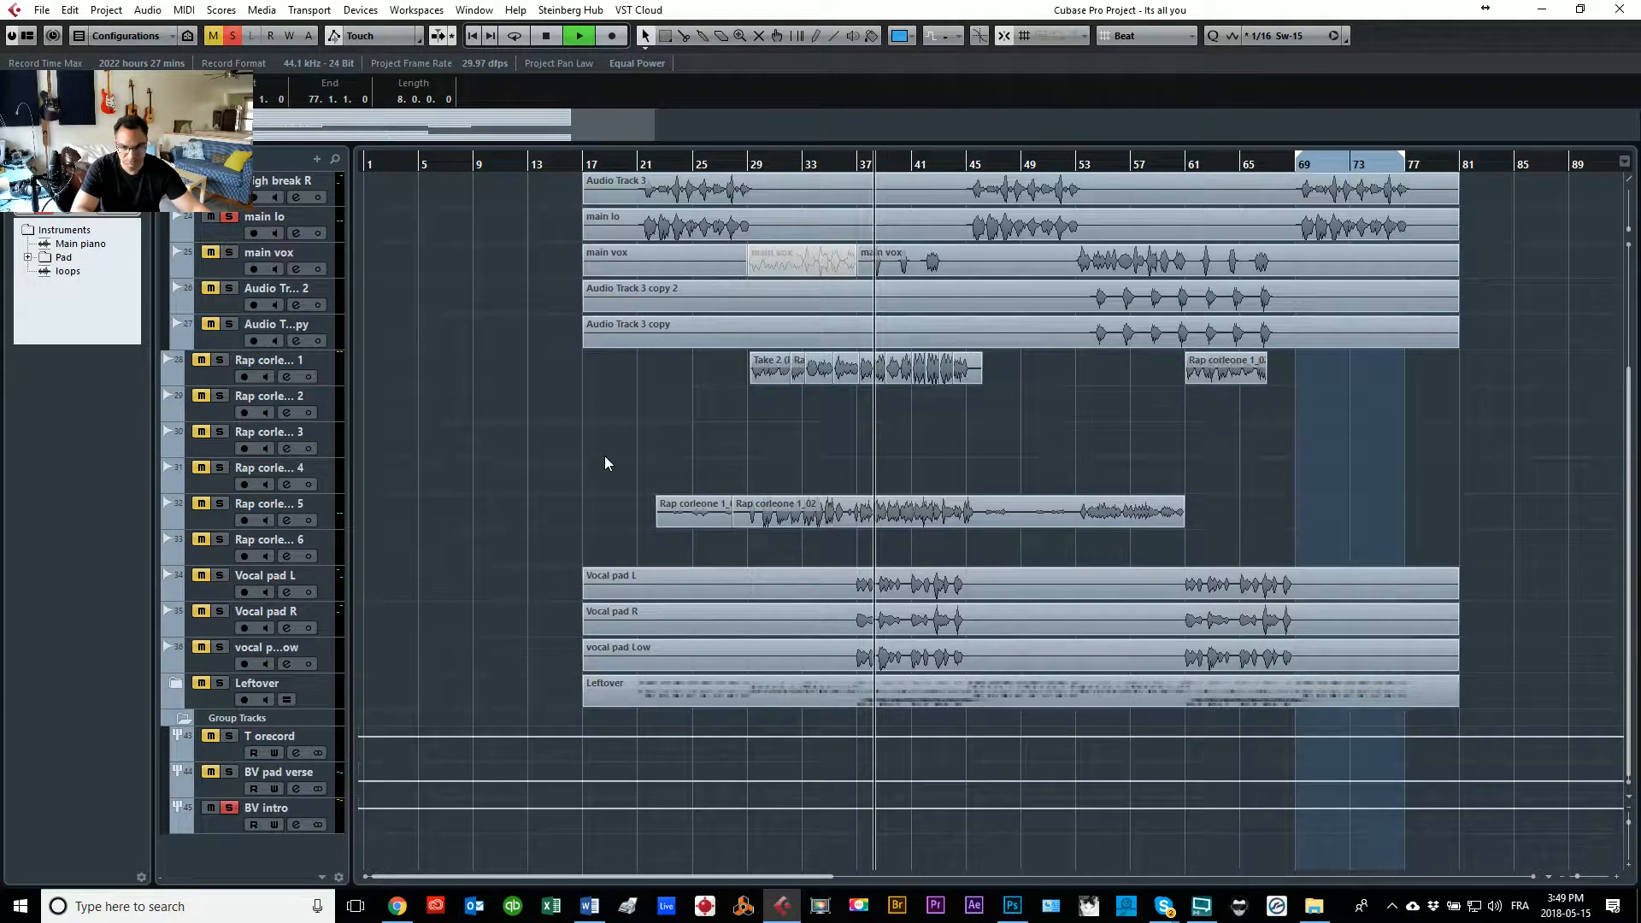
pyautogui.click(220, 575)
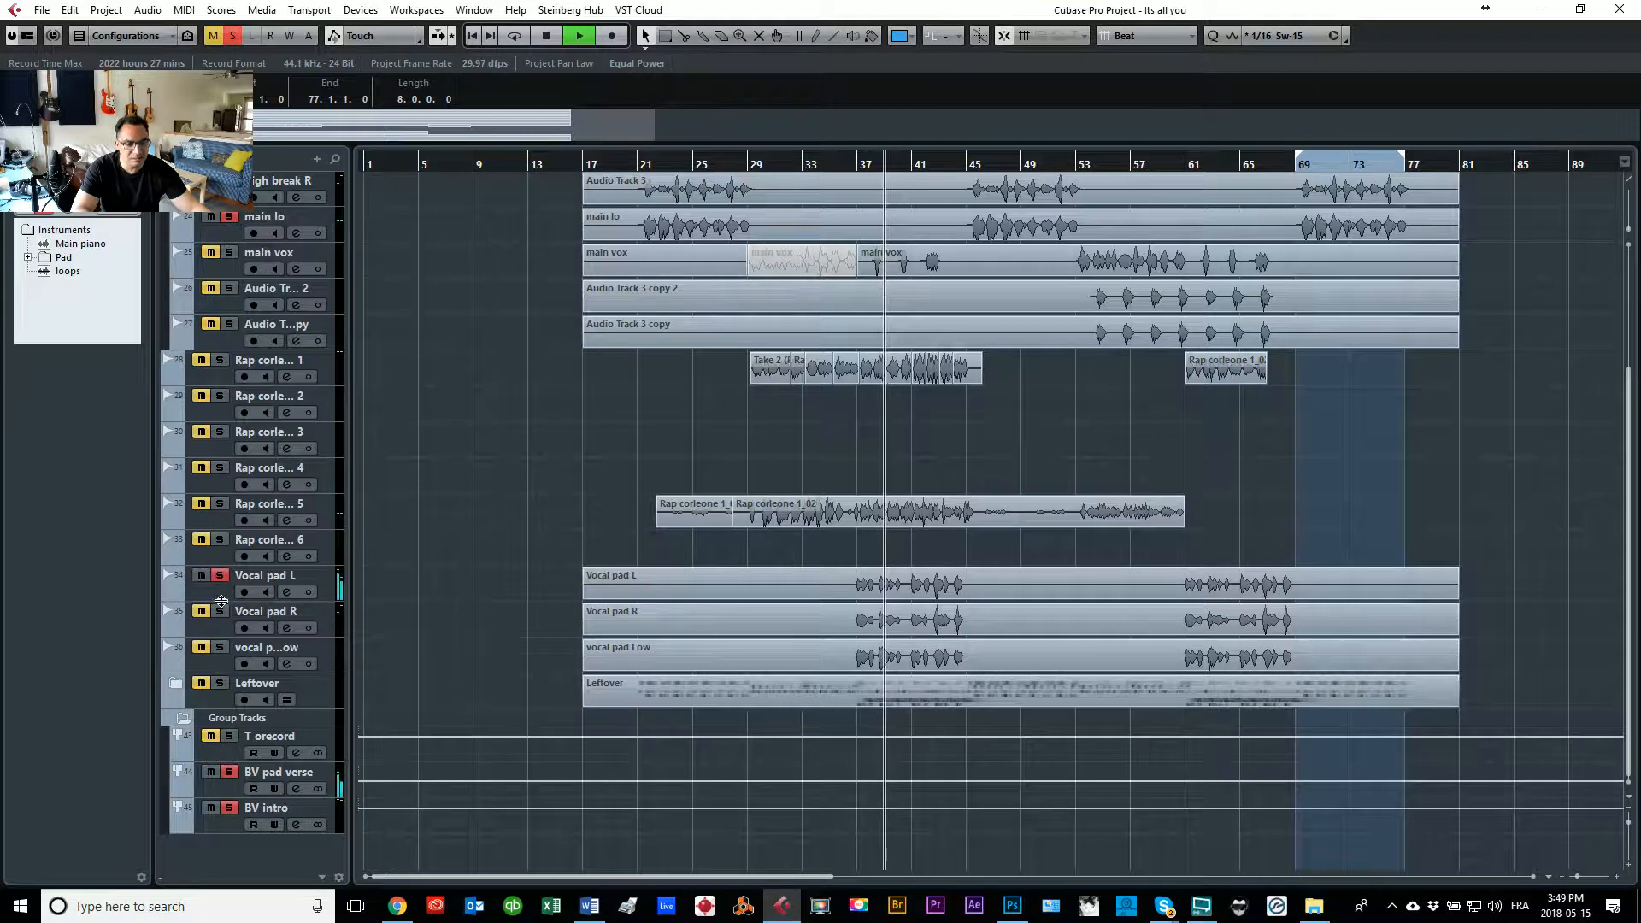
pyautogui.click(220, 612)
pyautogui.click(222, 648)
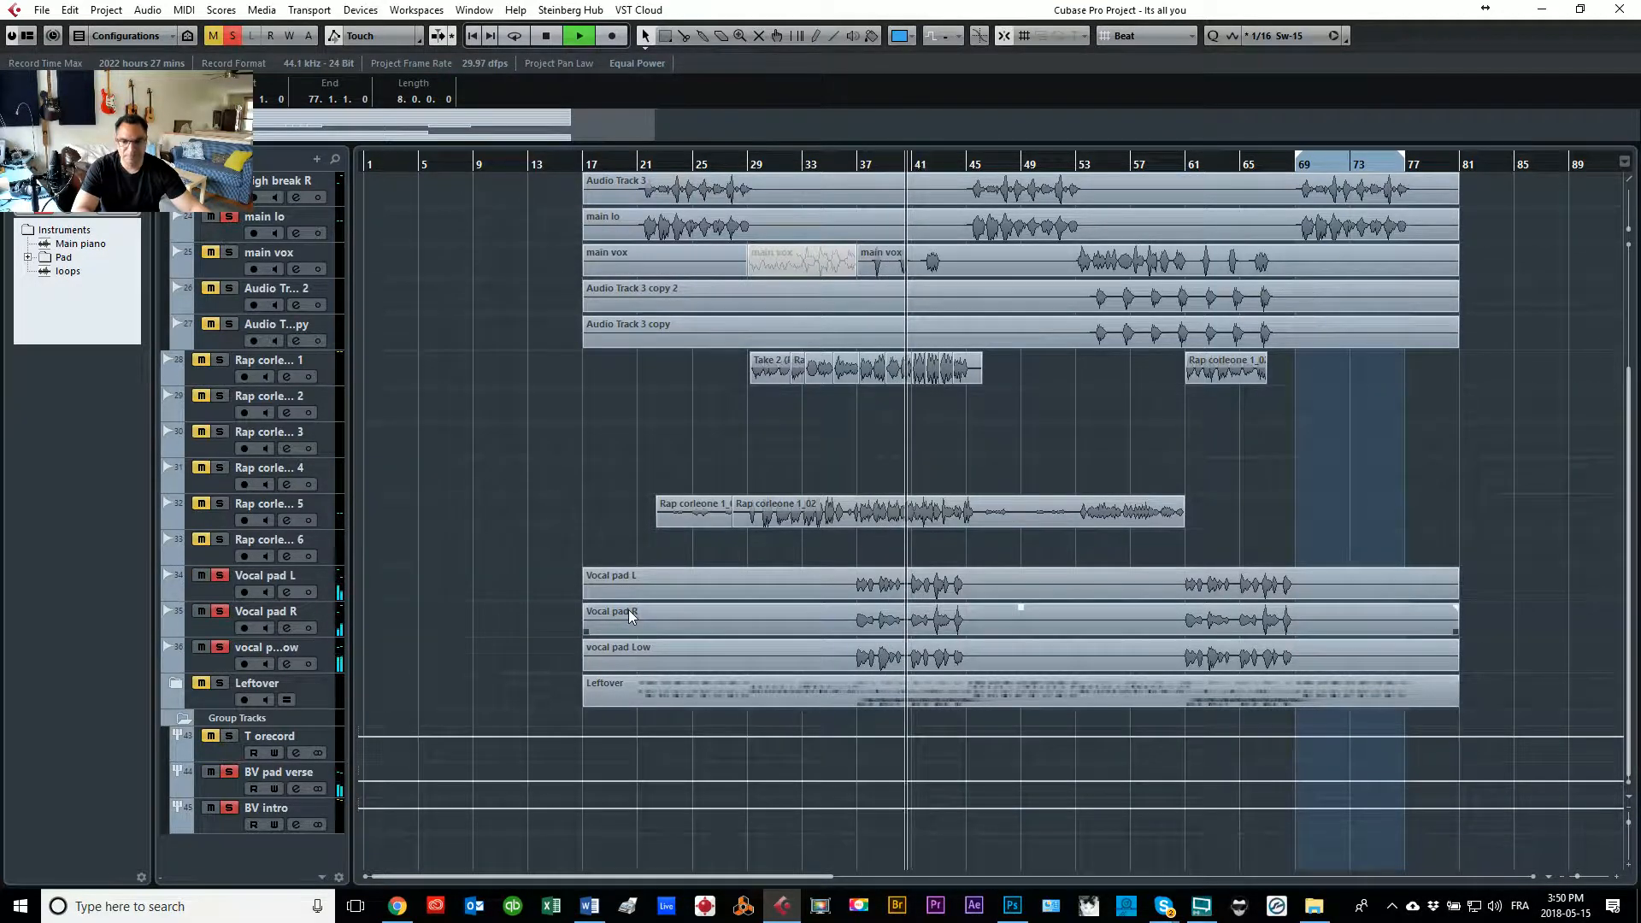
pyautogui.scroll(5, 539, 547)
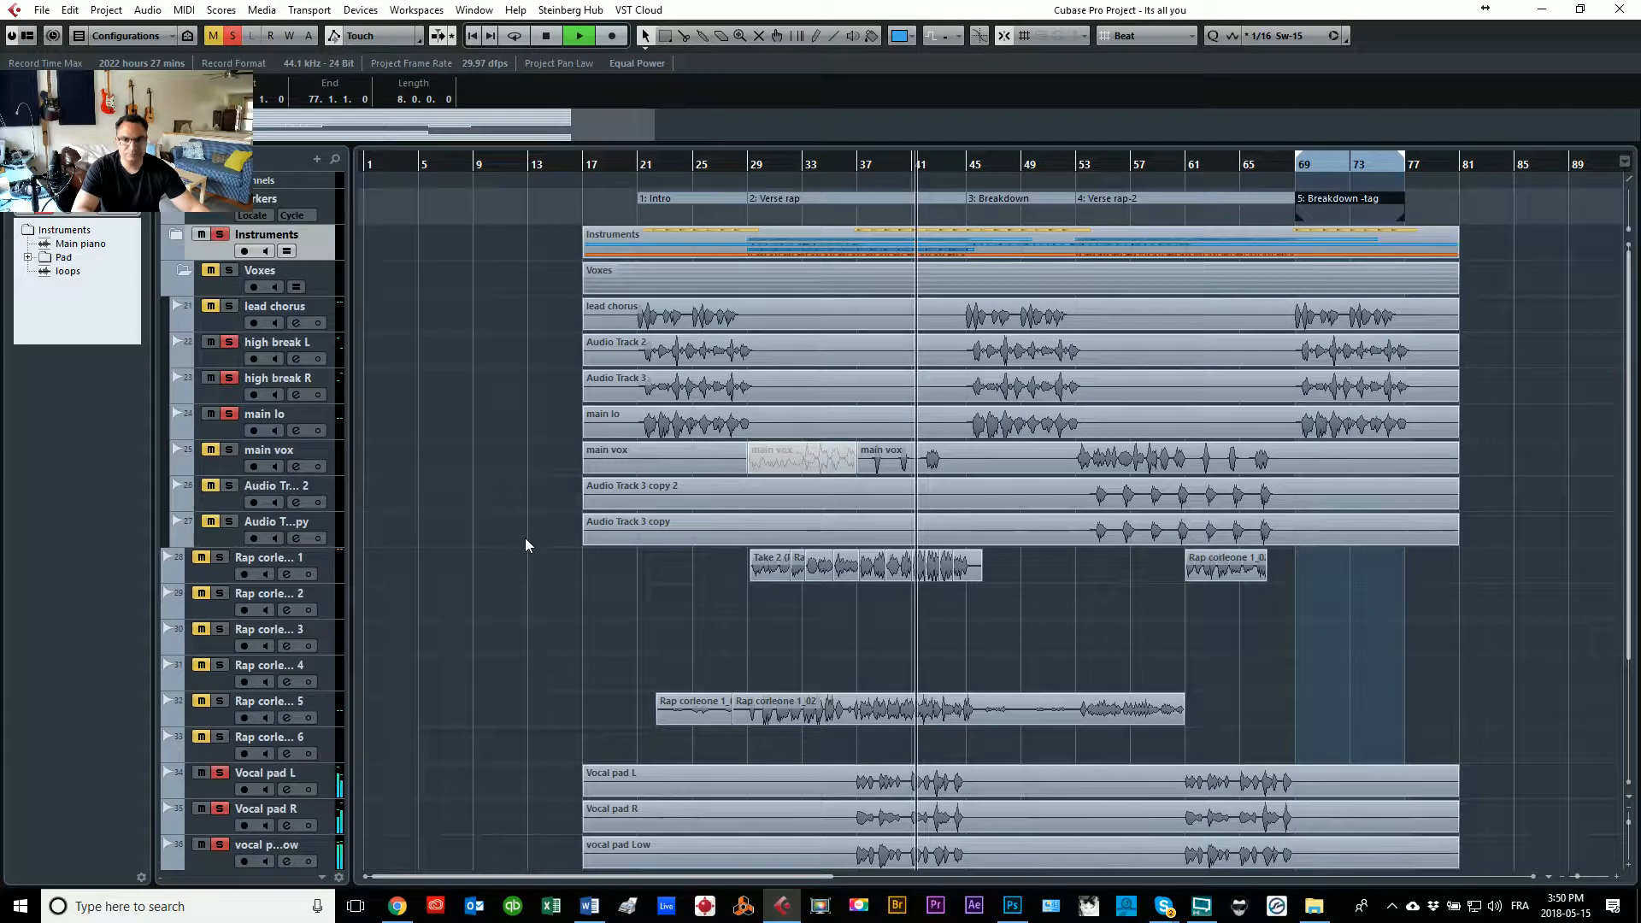
pyautogui.click(627, 165)
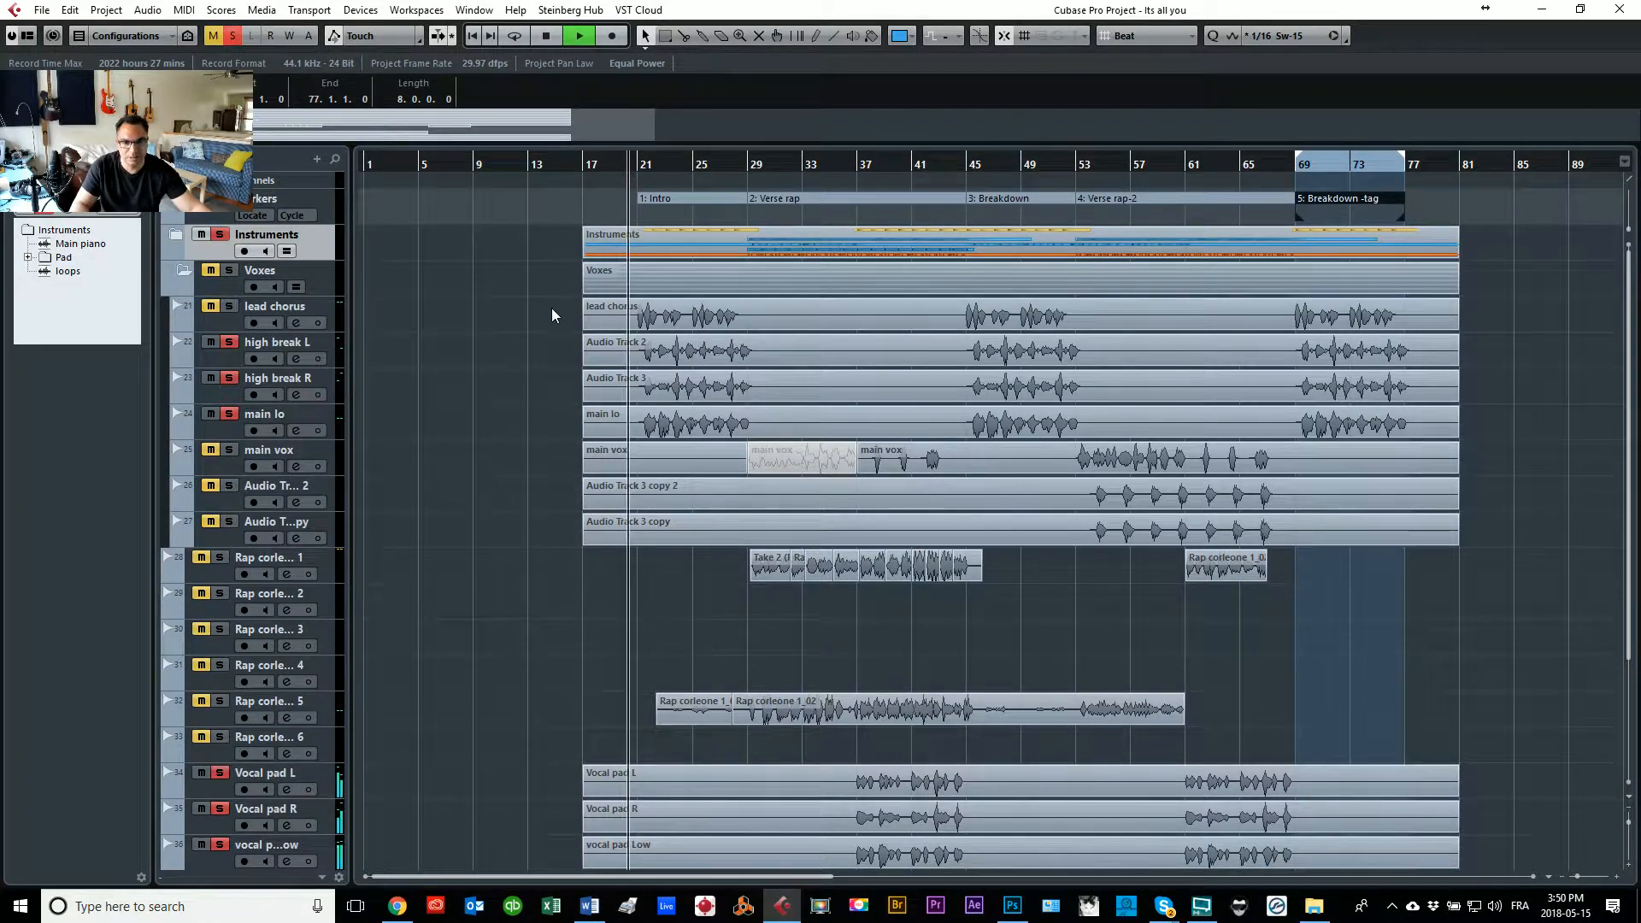
# Step: Assign Color 1 to the events on the high break L, high break R and main lo tracks
pyautogui.moveTo(563, 347); pyautogui.dragTo(686, 429)
pyautogui.click(912, 36)
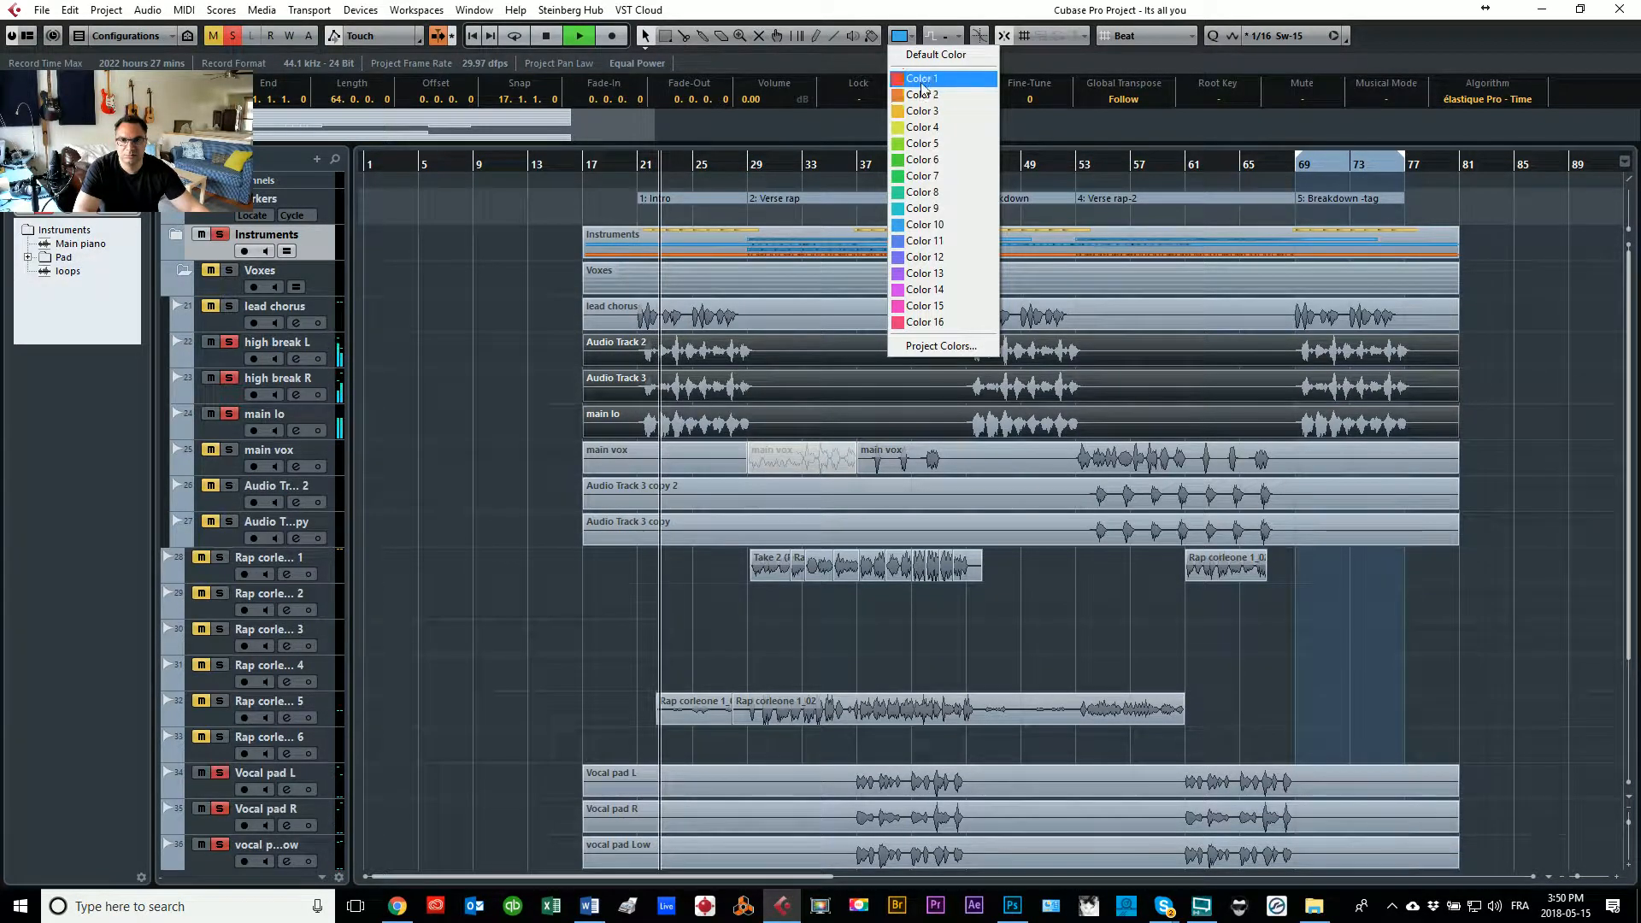
pyautogui.click(921, 80)
pyautogui.click(486, 403)
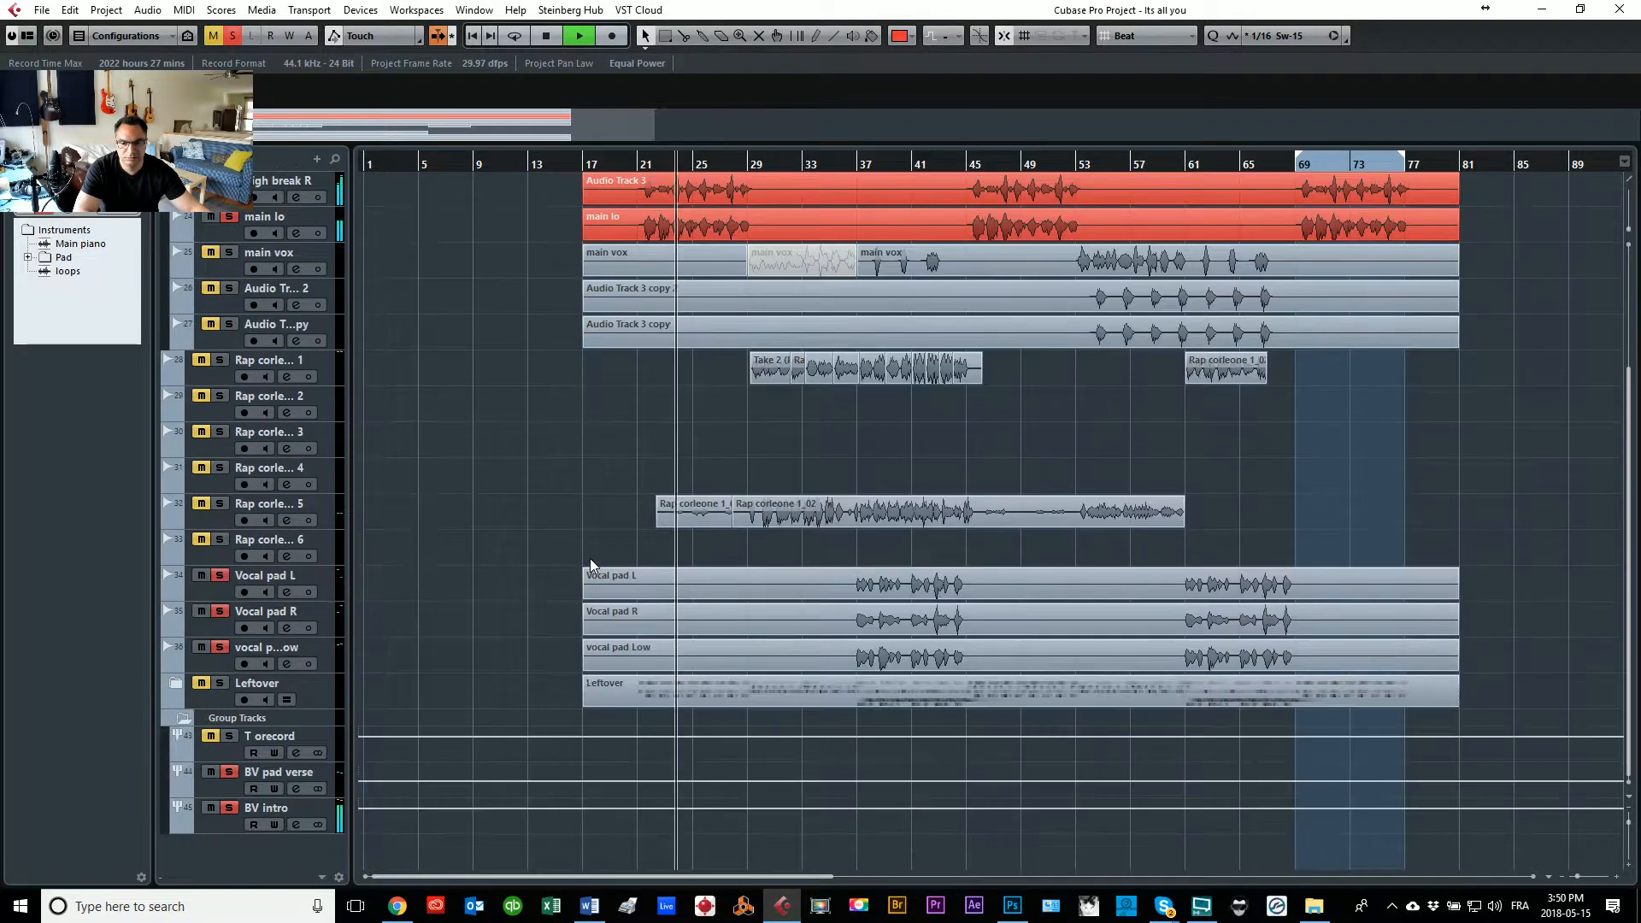
# Step: Assign Color 1 to the events on the Vocal pad L, Vocal pad R and vocal pad Low tracks
pyautogui.scroll(-3, 590, 557)
pyautogui.moveTo(552, 582); pyautogui.dragTo(798, 647)
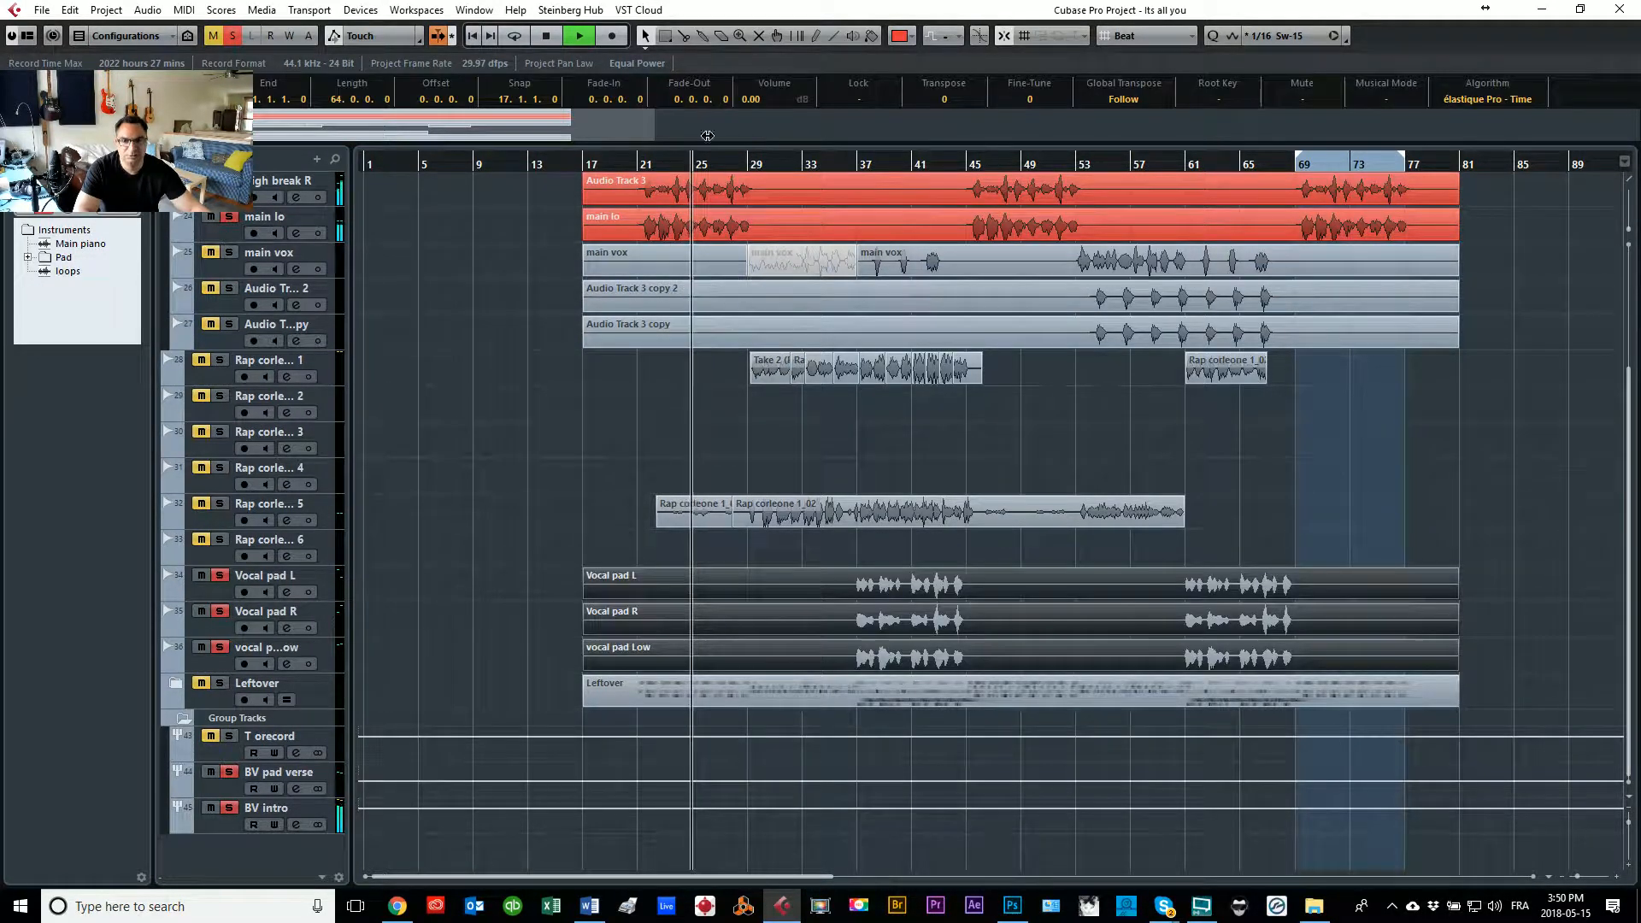
pyautogui.click(911, 36)
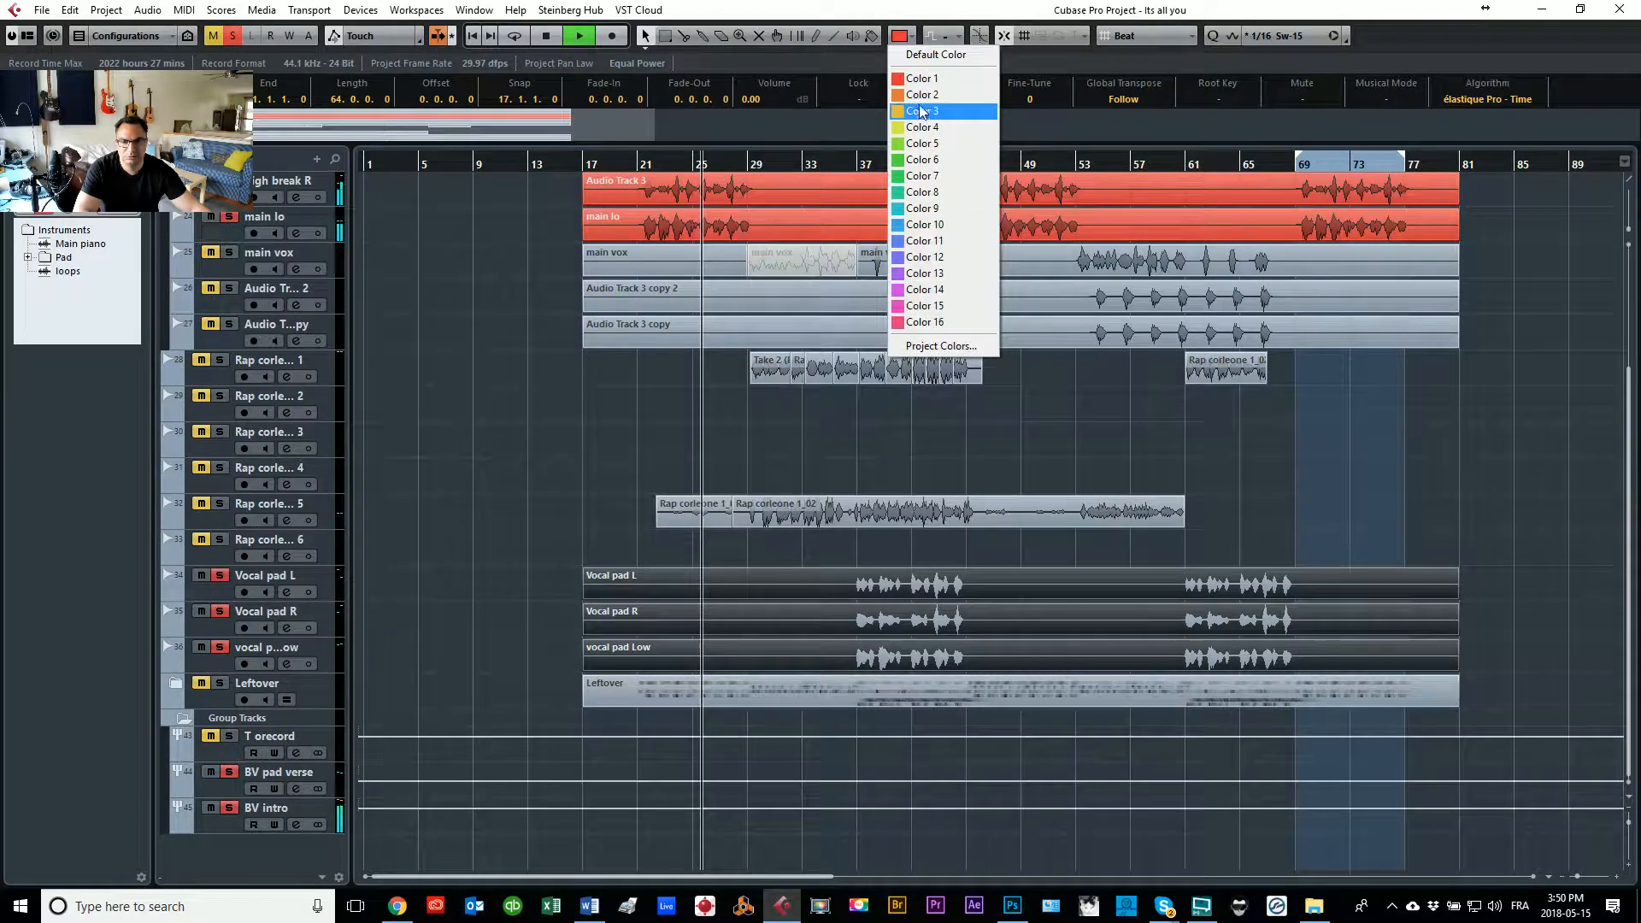
pyautogui.click(920, 79)
pyautogui.click(559, 403)
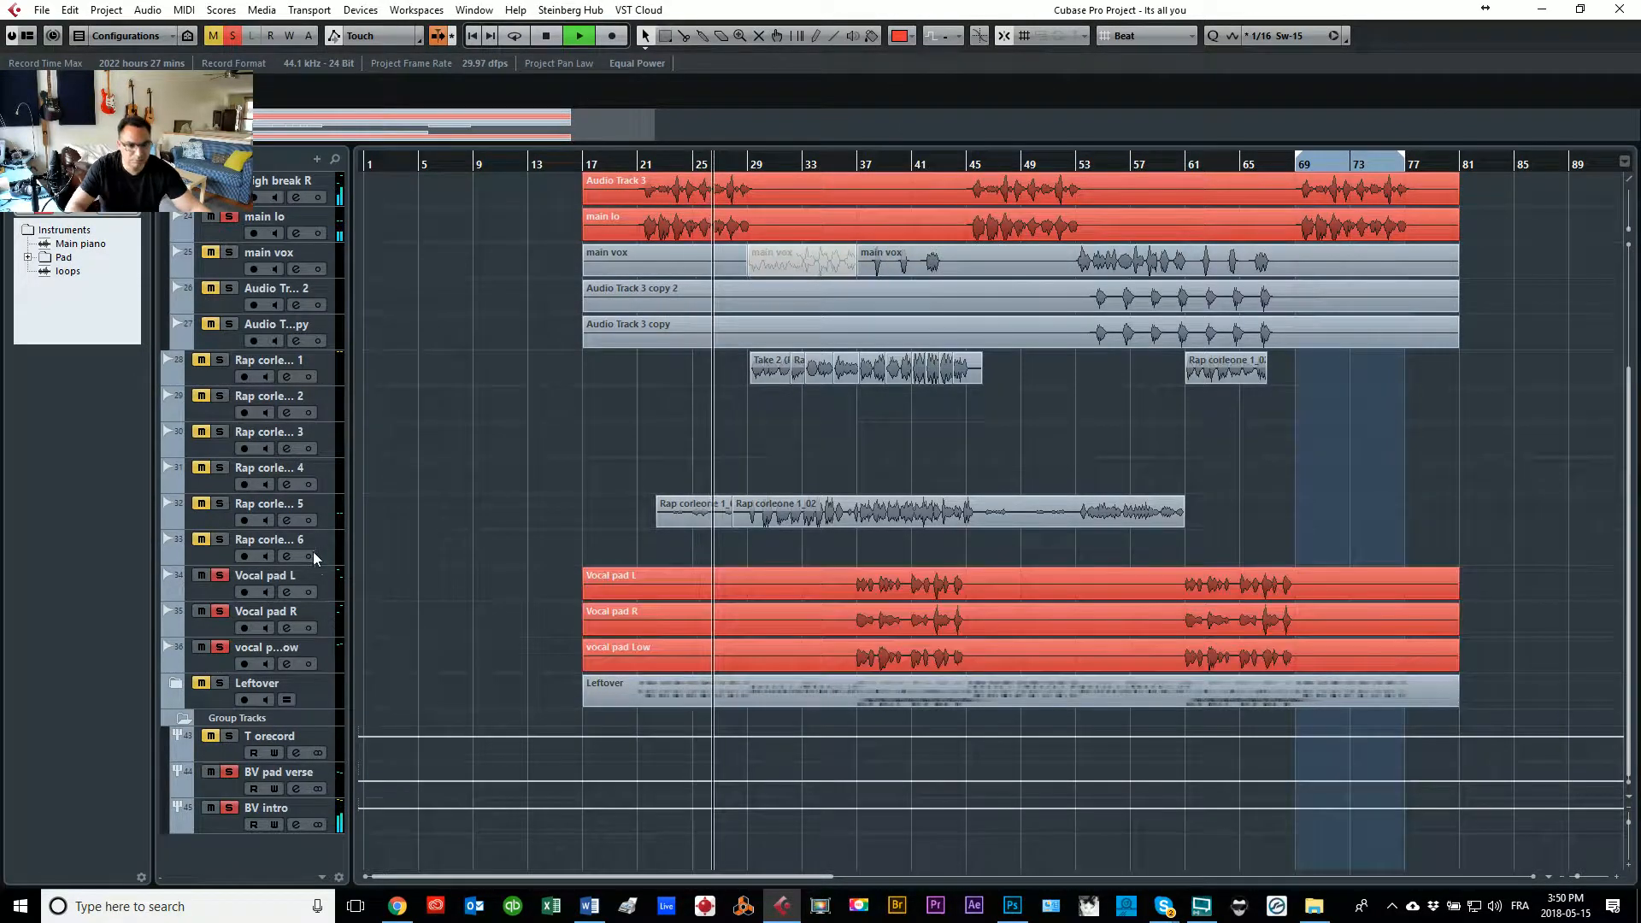
# Step: Move the three vocal pad tracks up so they sit between the main lo and main vox tracks
pyautogui.click(327, 580)
pyautogui.keyDown('shift'); pyautogui.click(326, 651); pyautogui.keyUp('shift')
pyautogui.moveTo(326, 572); pyautogui.dragTo(325, 246)
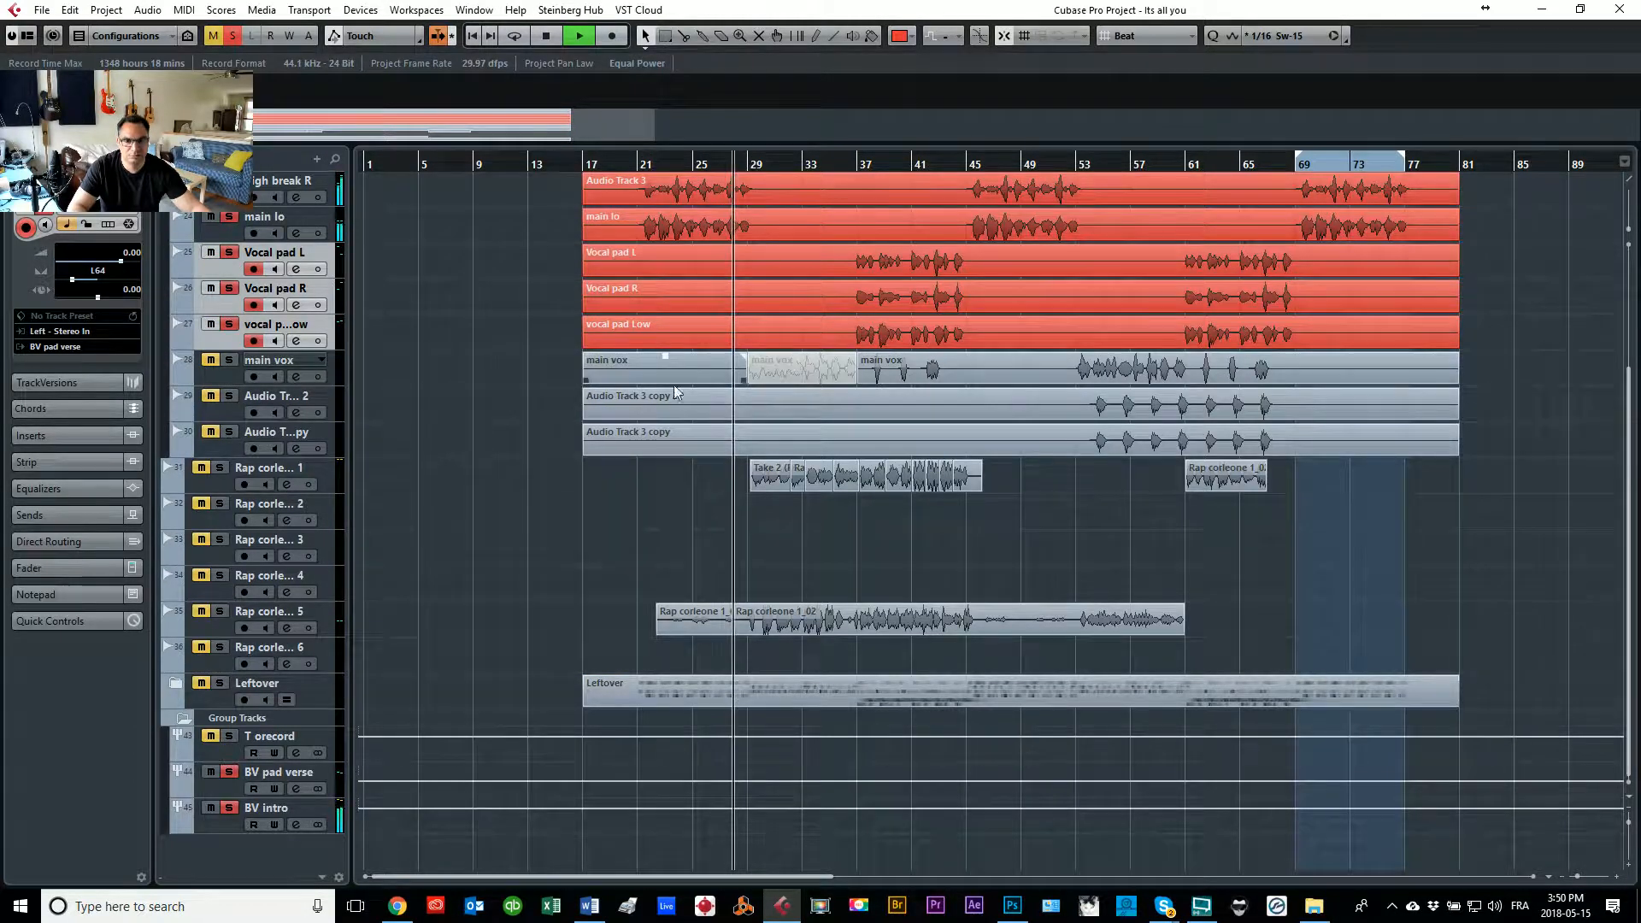
pyautogui.scroll(5, 641, 388)
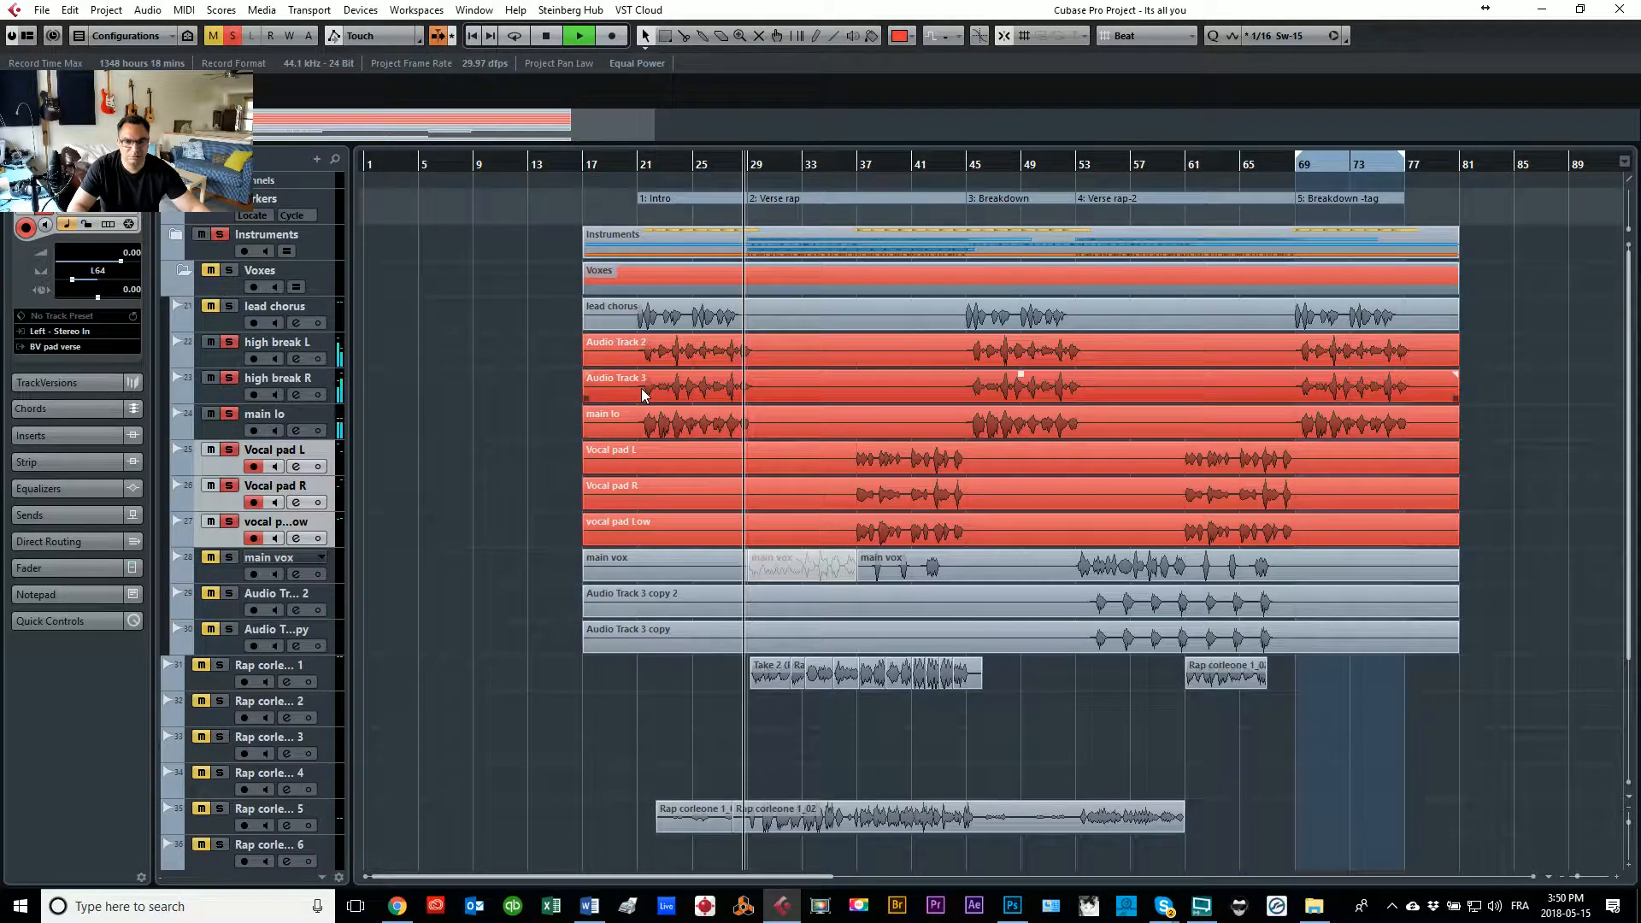
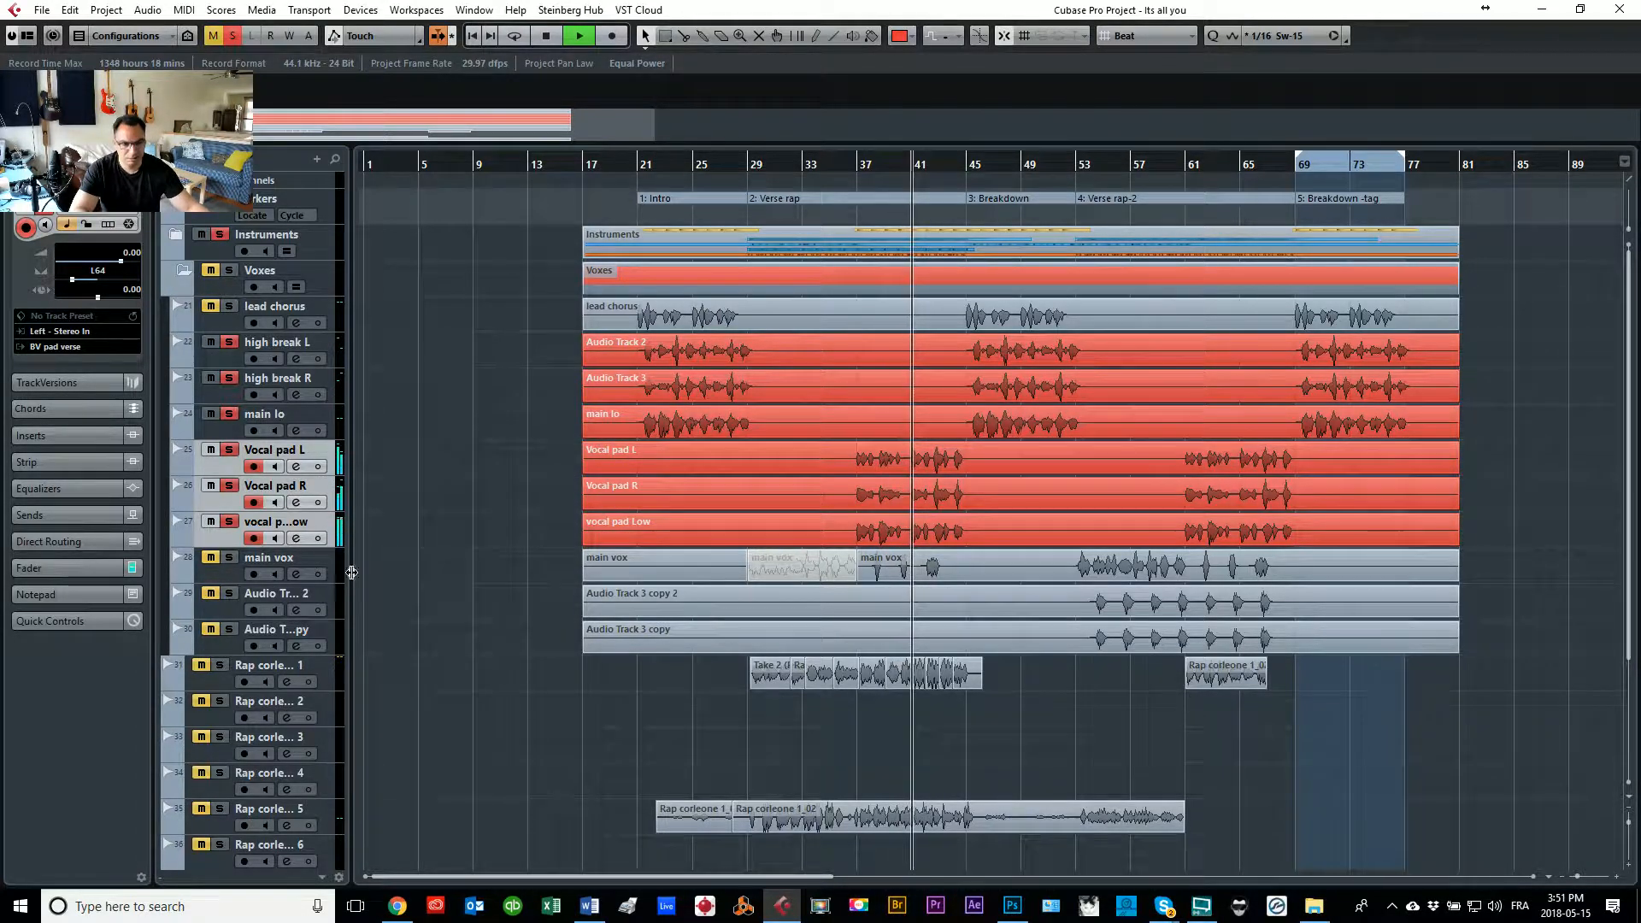
# Step: Add the main vox track to the solo and set its level to 1.16 while playing from bar 37
pyautogui.click(229, 557)
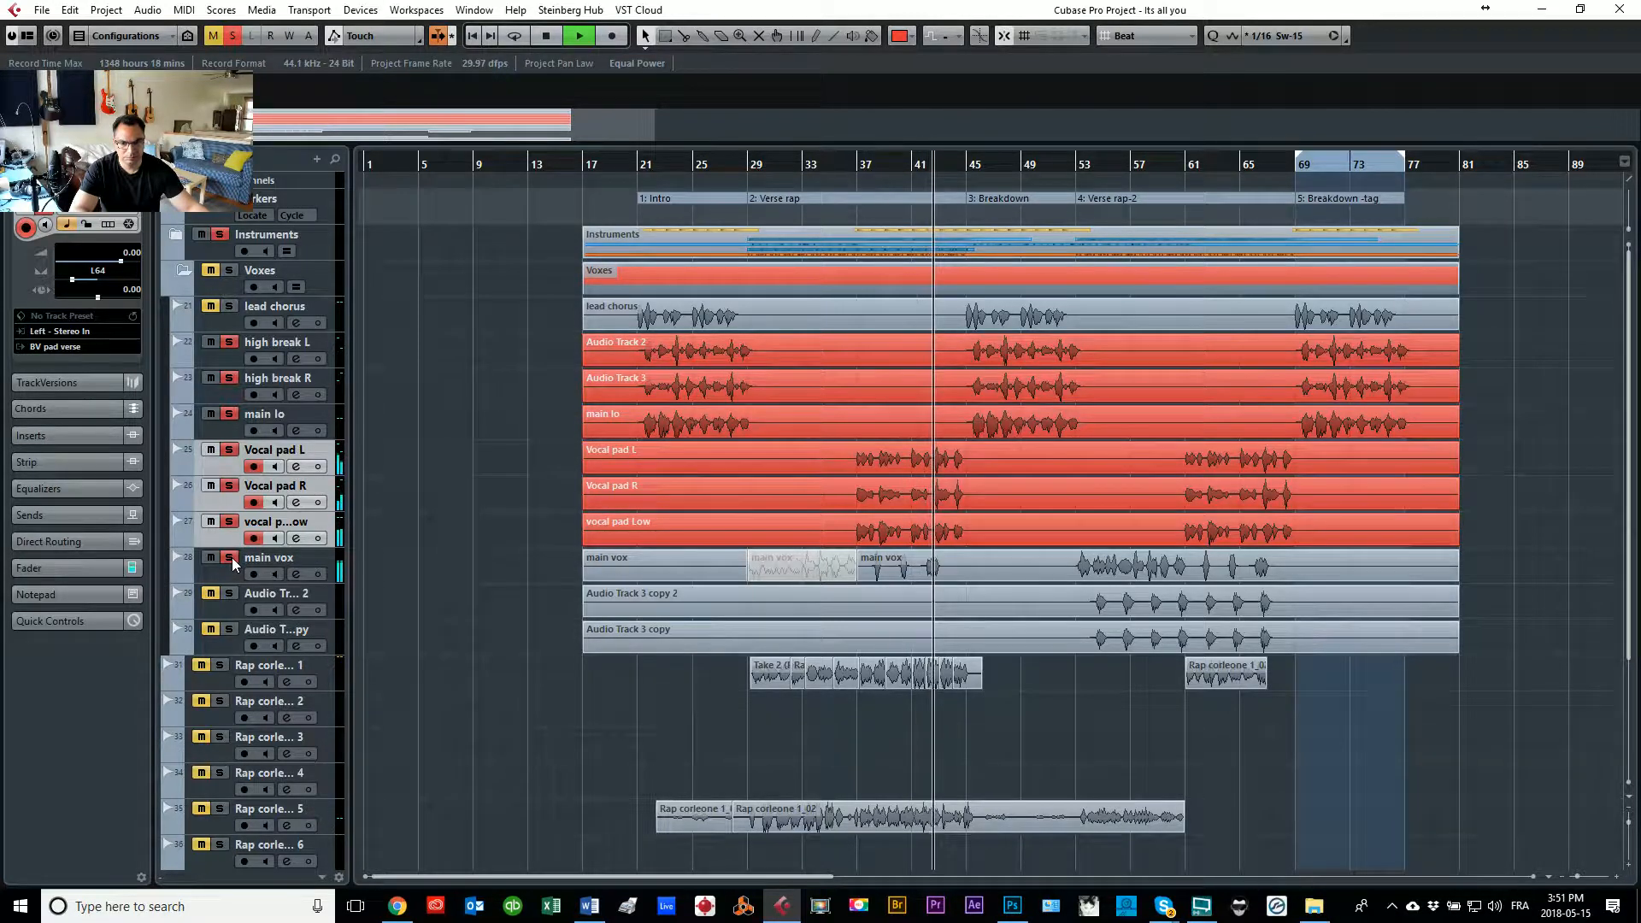
pyautogui.click(864, 169)
pyautogui.press('space')
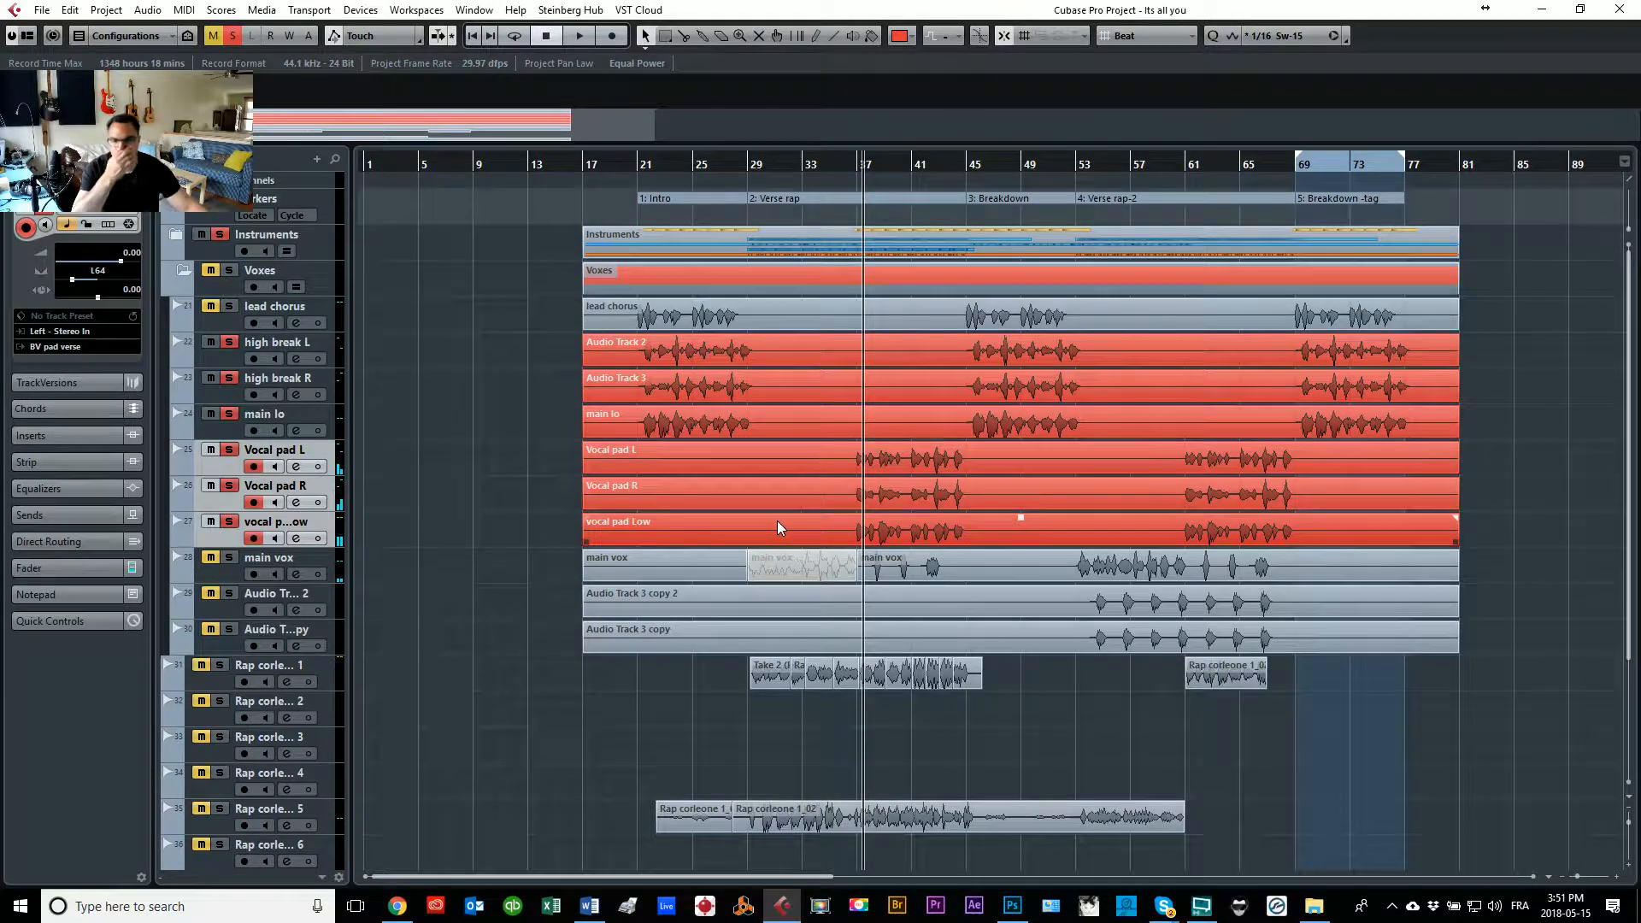
pyautogui.click(248, 559)
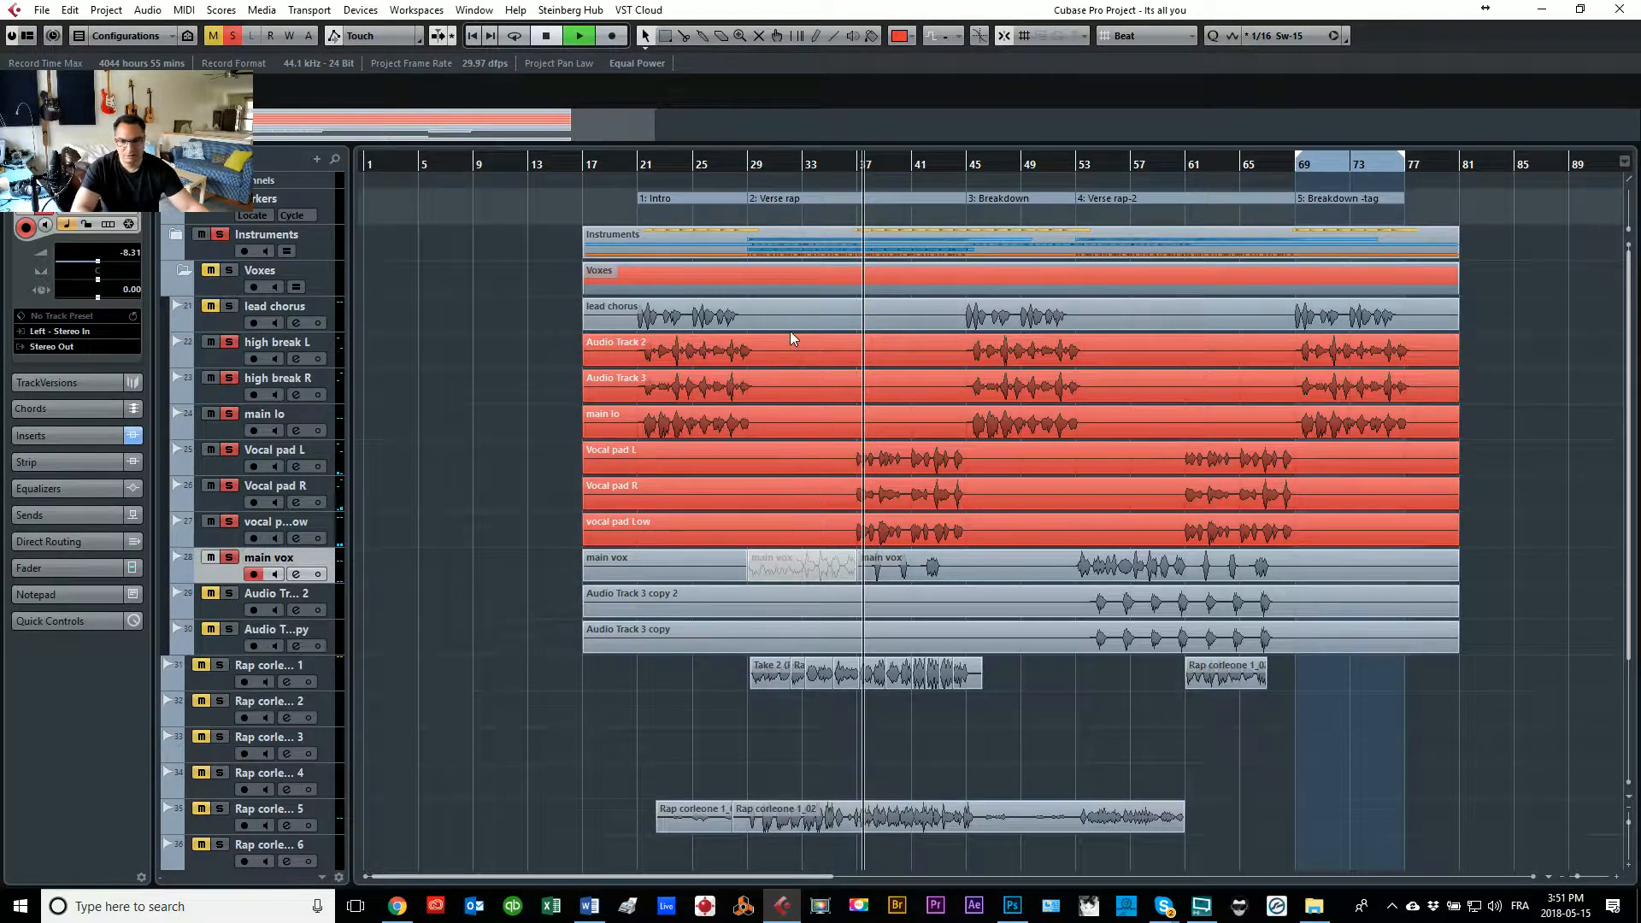
pyautogui.press('space')
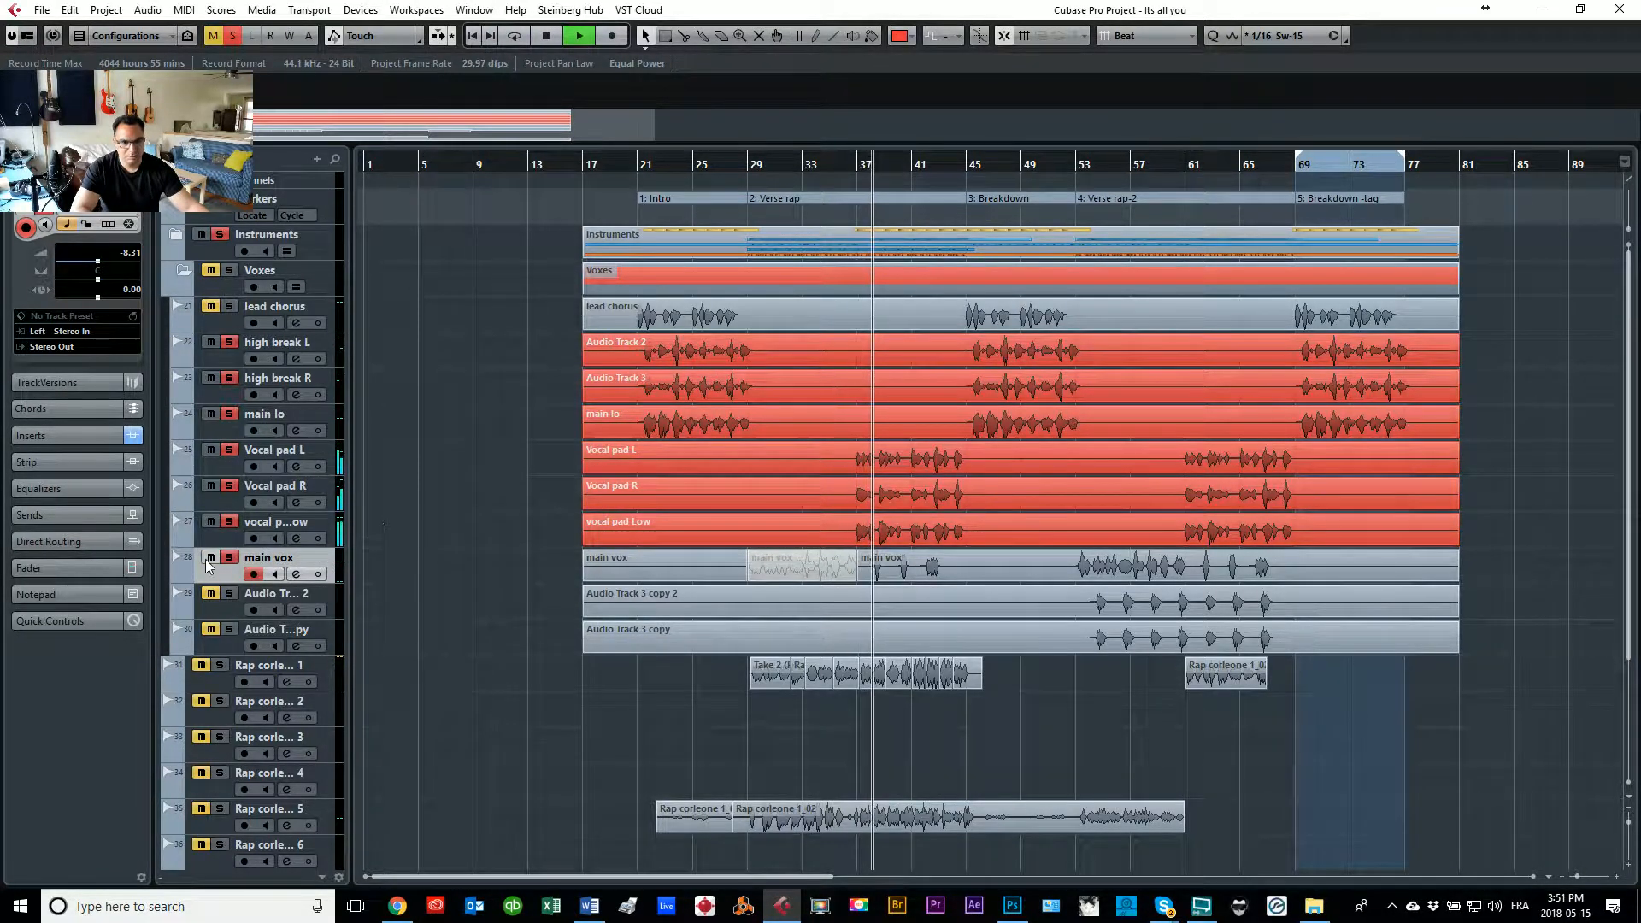
pyautogui.click(109, 261)
pyautogui.moveTo(109, 260); pyautogui.dragTo(123, 265)
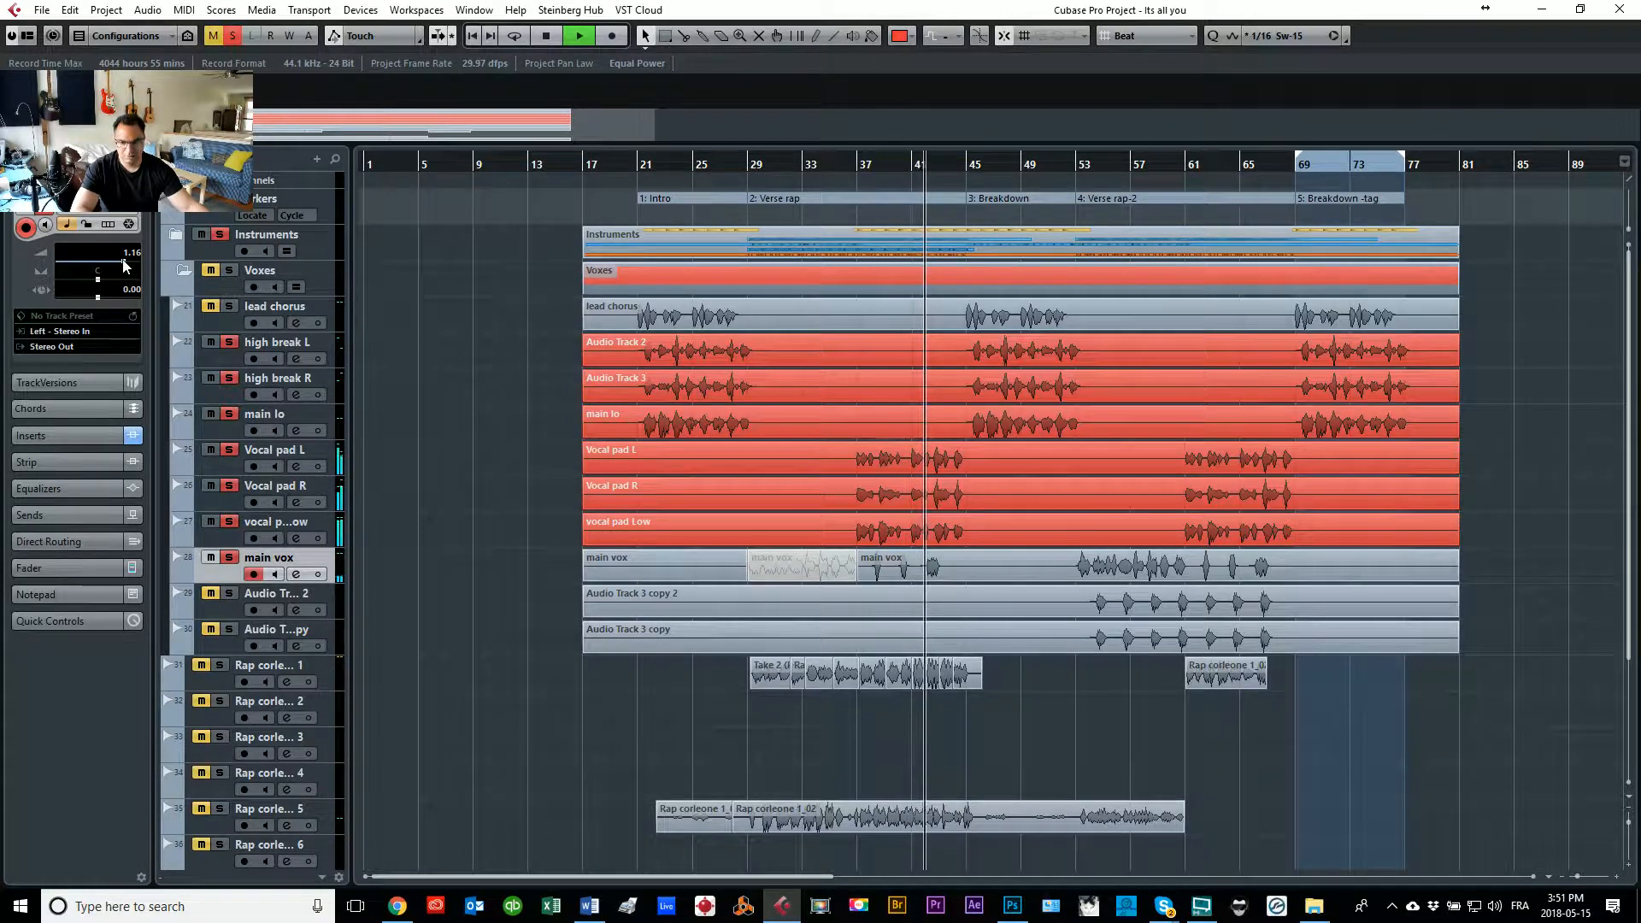
# Step: Stop playback and unmute the main vox event starting at bar 29 with the Mute tool
pyautogui.rightClick(803, 492)
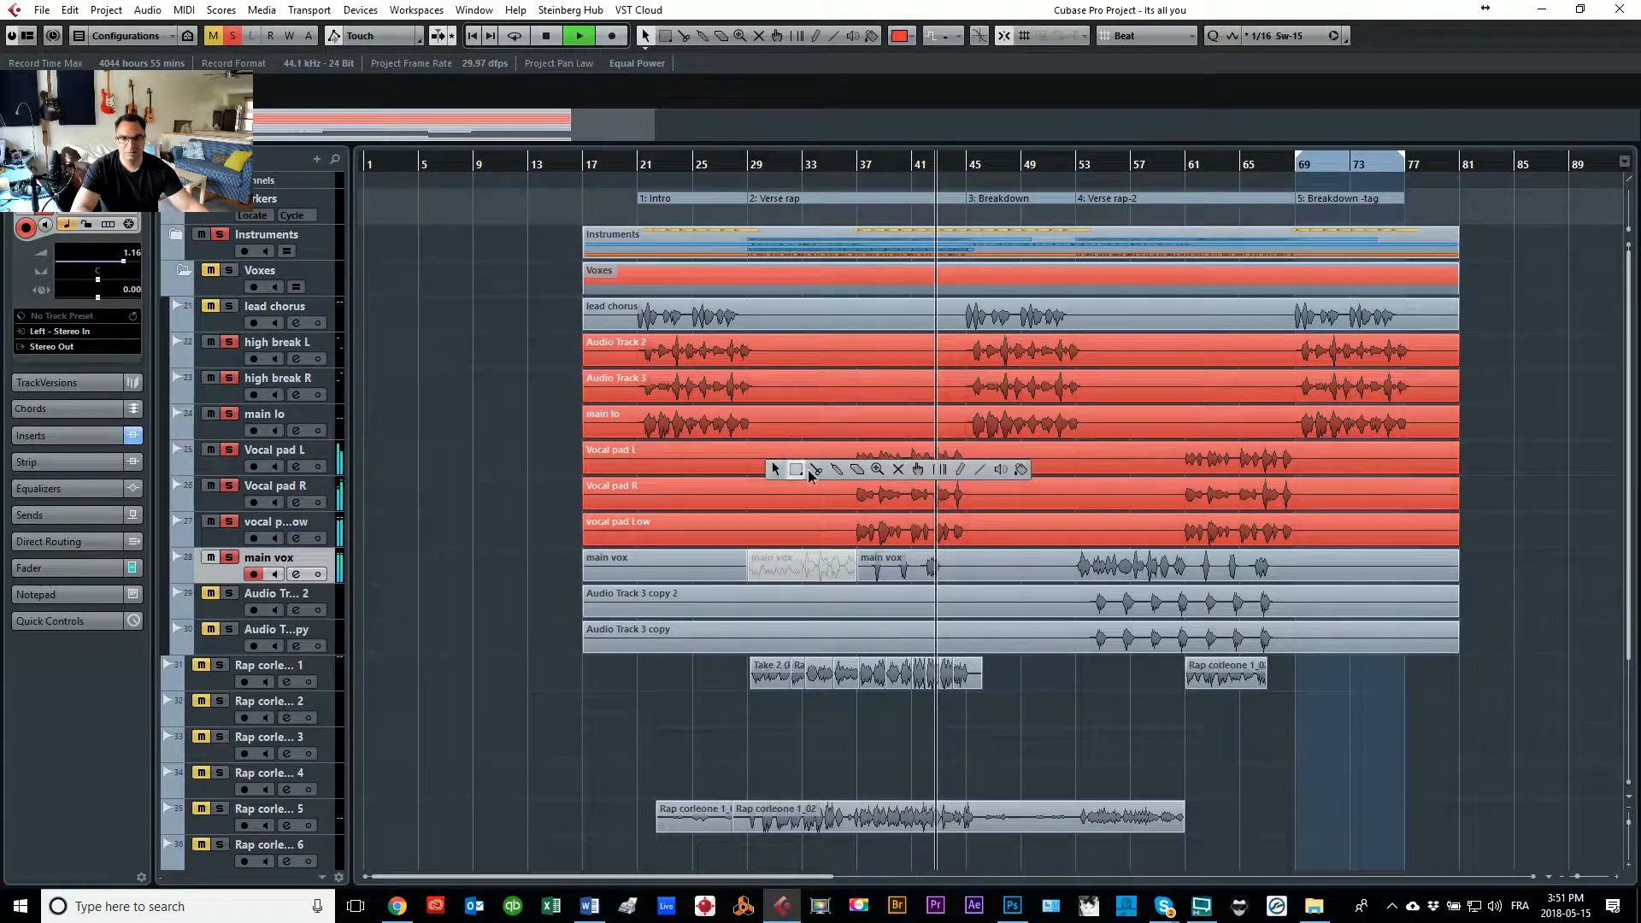
pyautogui.click(903, 469)
pyautogui.press('space')
pyautogui.click(774, 554)
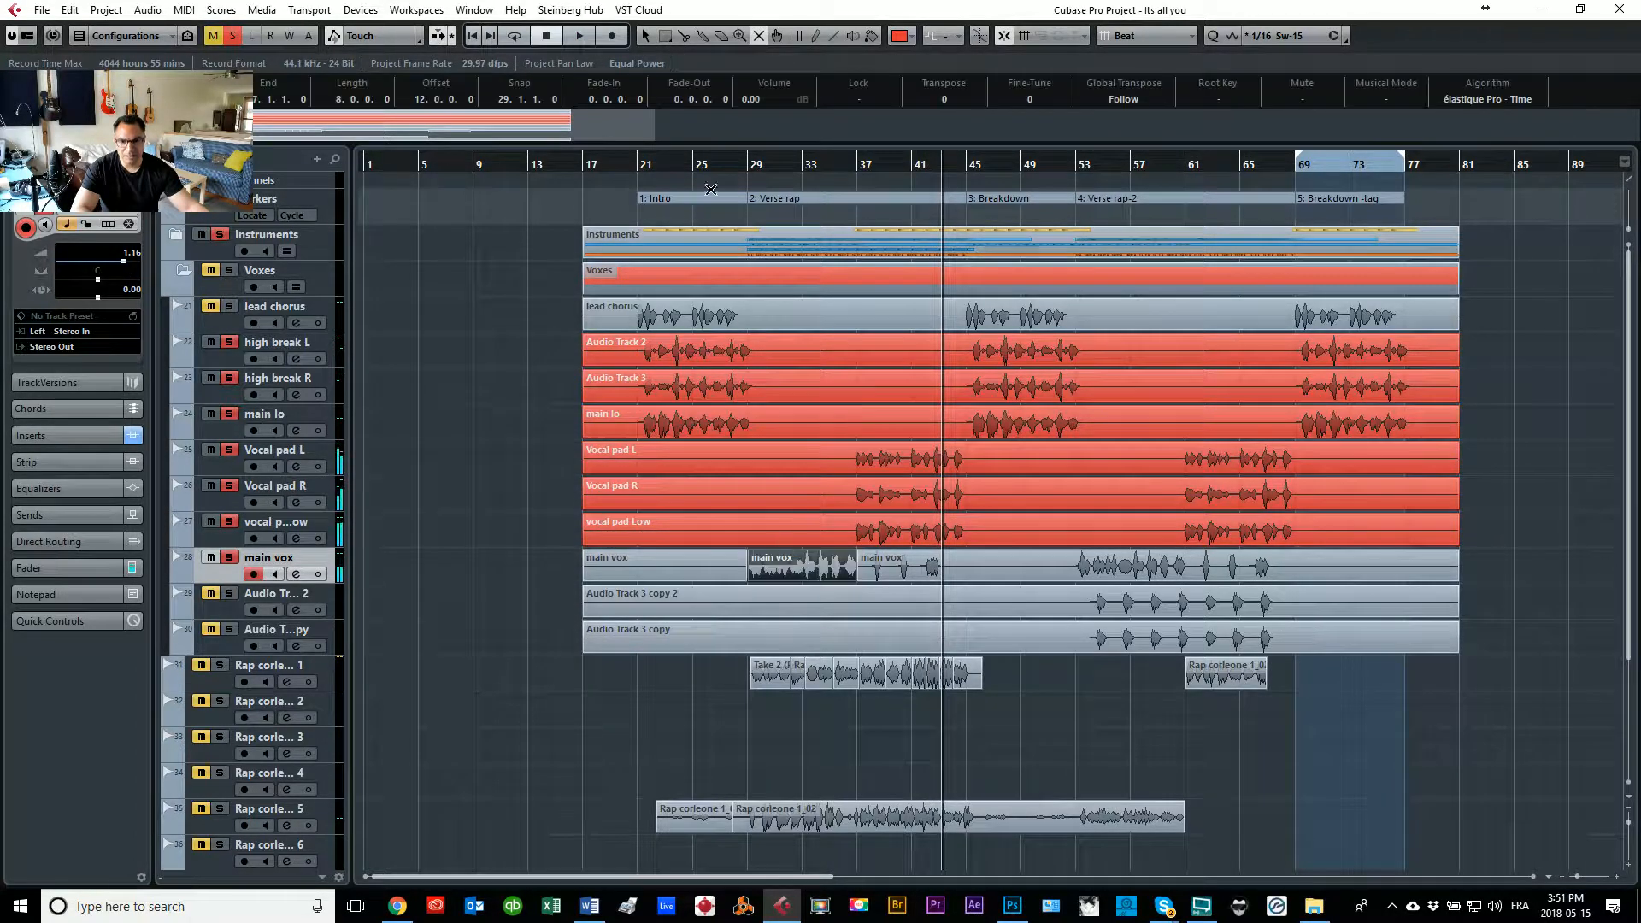
# Step: Replay the unmuted main vox event from bar 29 and set the track's level to 2.24
pyautogui.click(753, 169)
pyautogui.press('space')
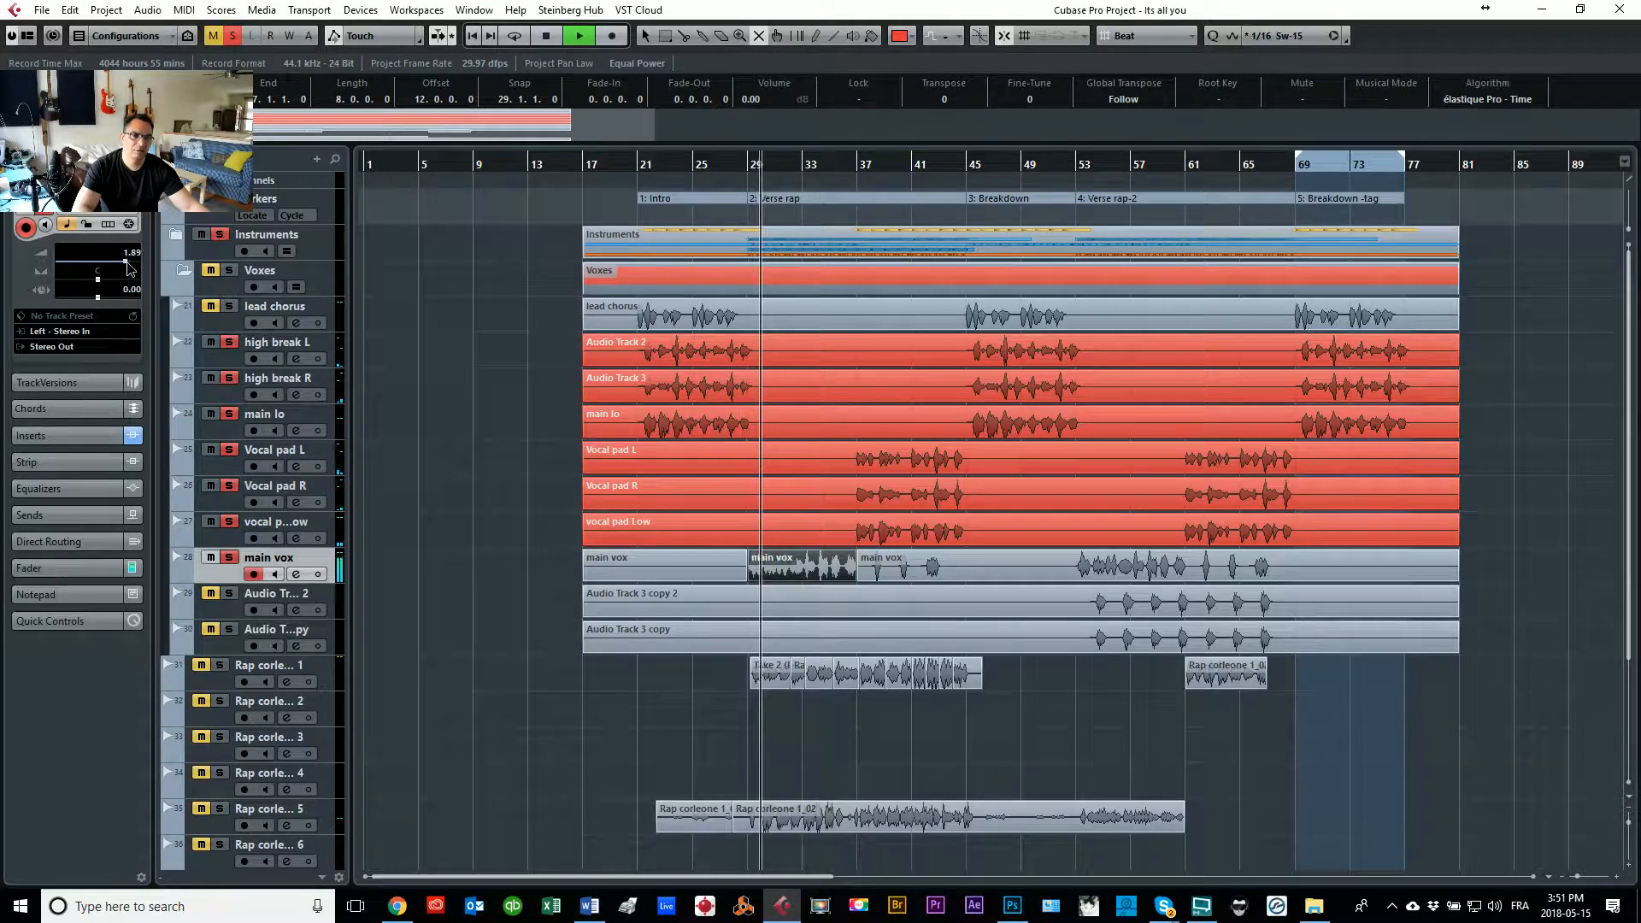
pyautogui.moveTo(124, 262); pyautogui.dragTo(127, 261)
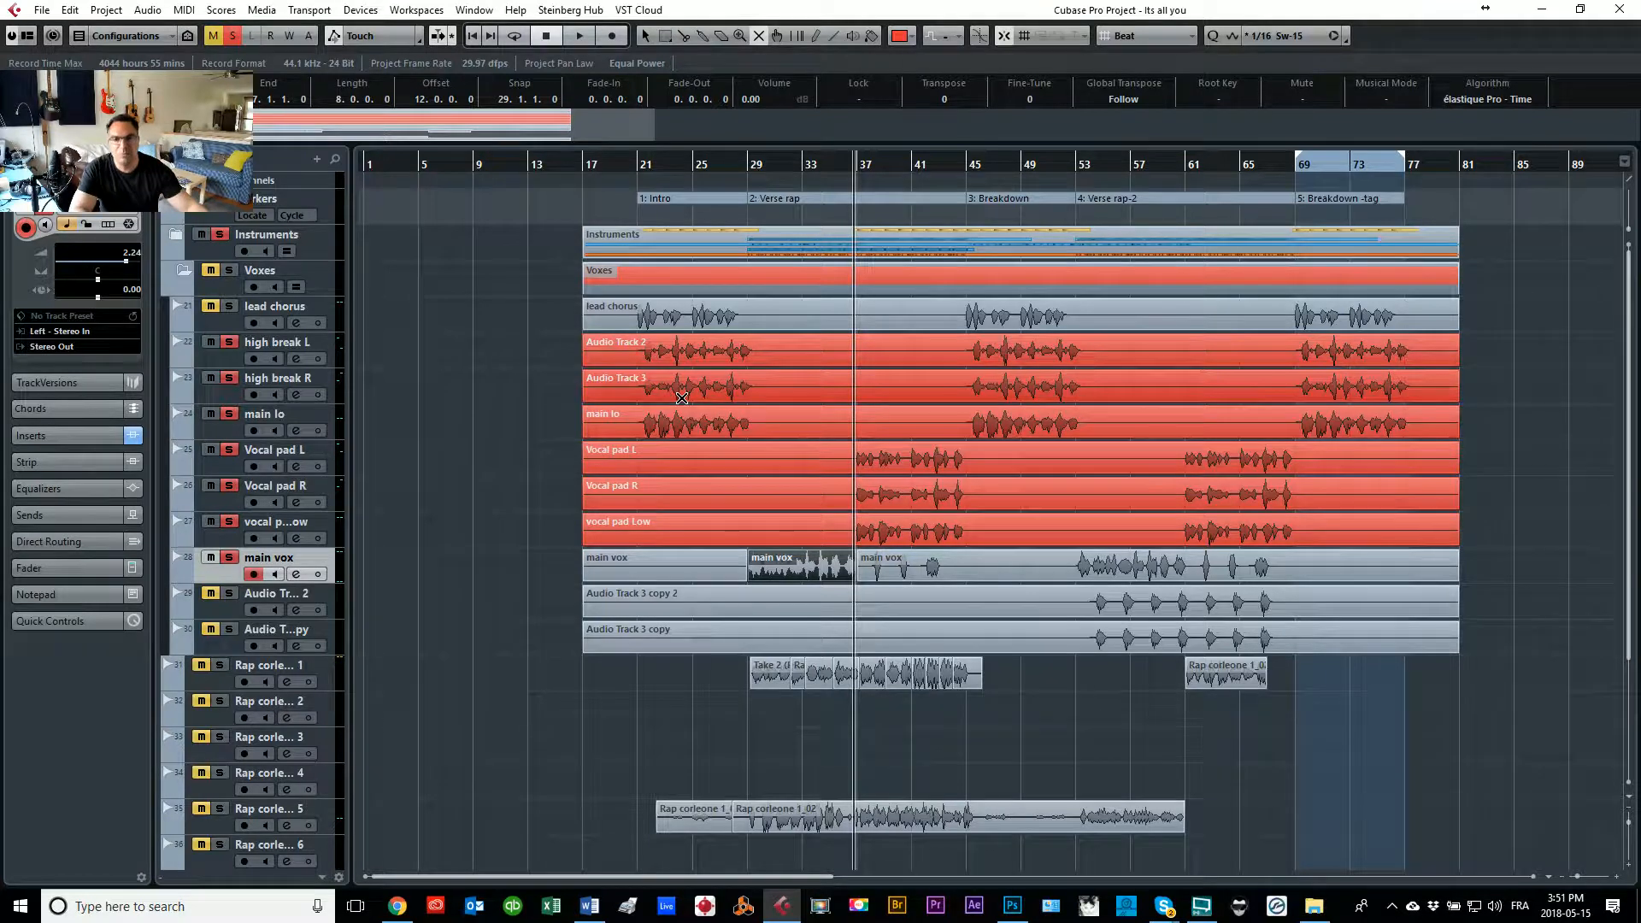
pyautogui.click(750, 162)
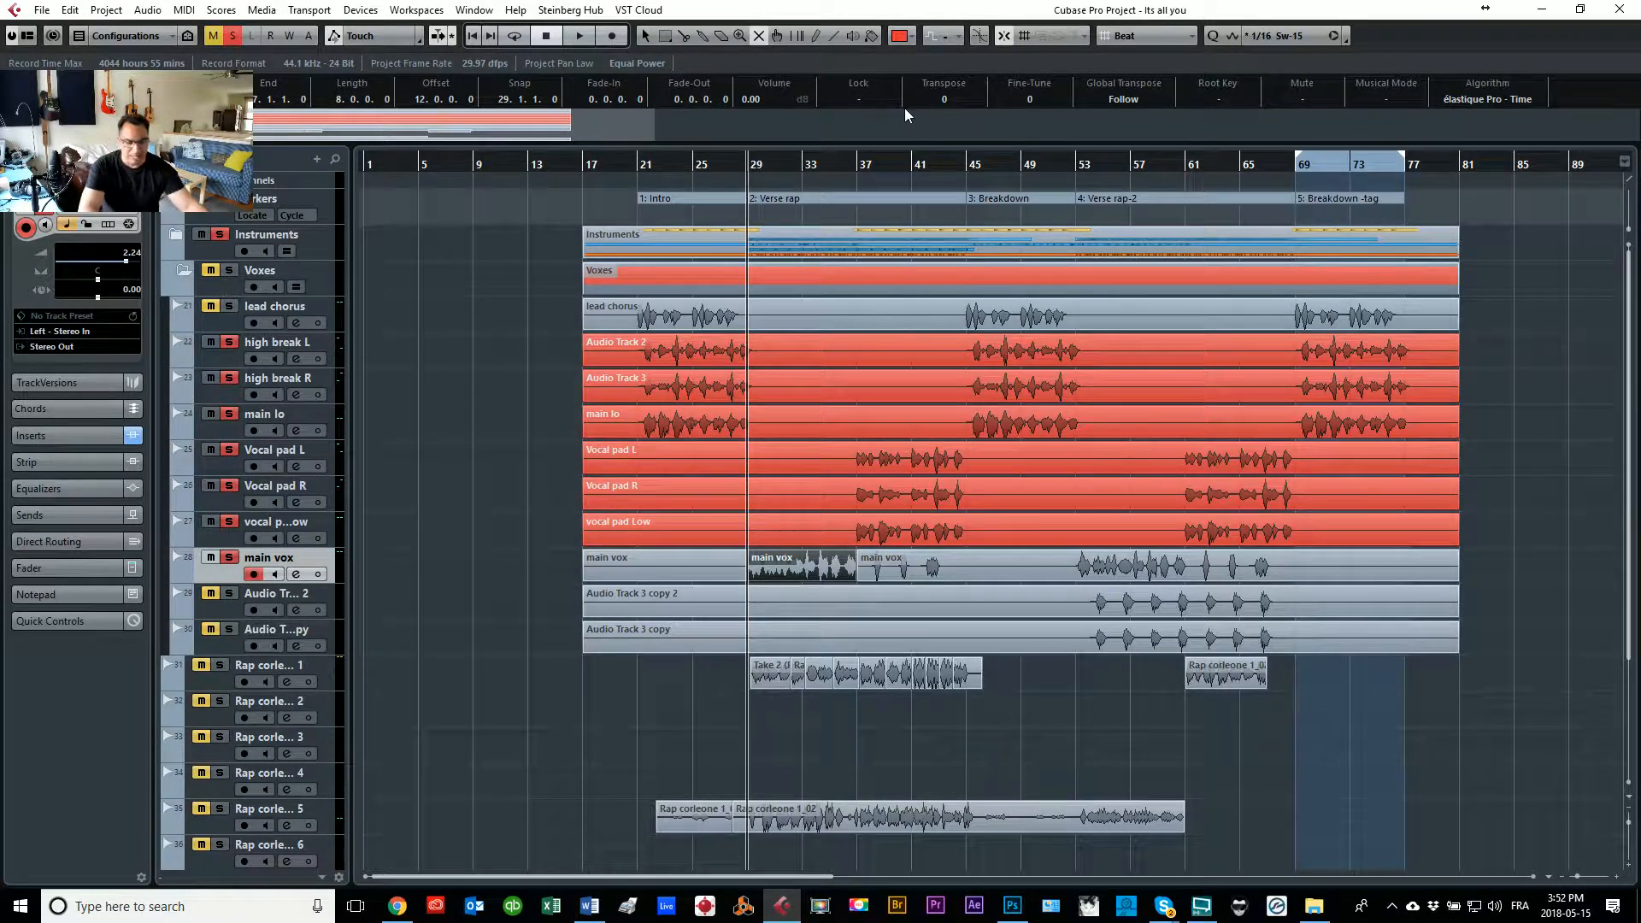
# Step: Clear all solos, solo only the main vox track, and set its level to -0.47 while playing from the start of the Verse rap section
pyautogui.press('g')
pyautogui.press('g')
pyautogui.press('g')
pyautogui.press('g')
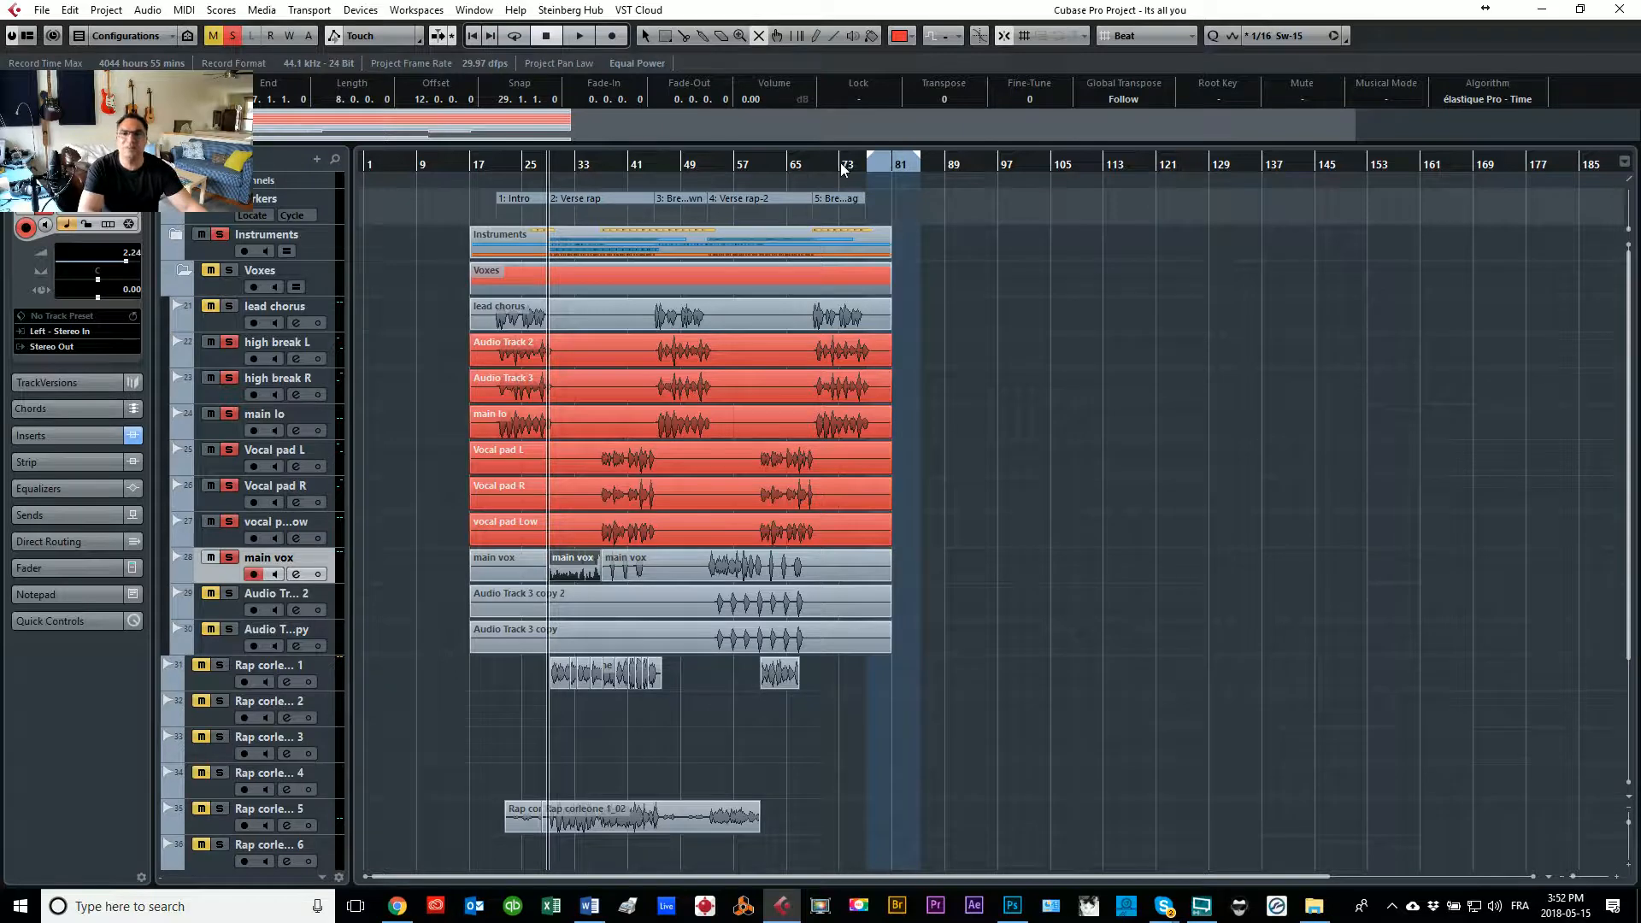
pyautogui.click(547, 162)
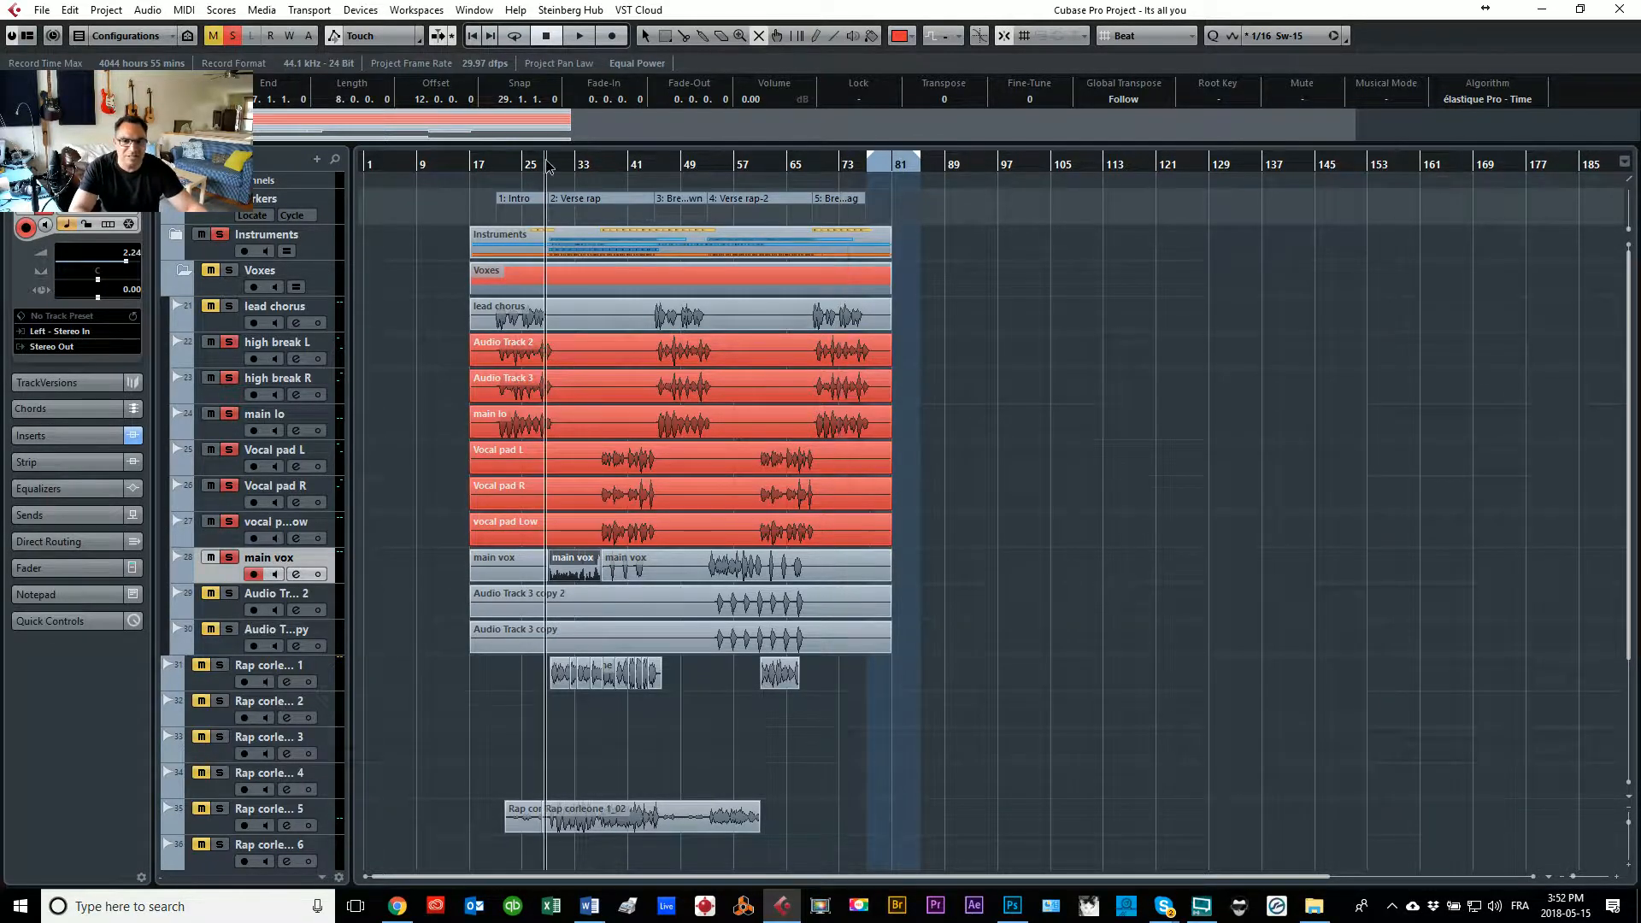
pyautogui.press('space')
pyautogui.click(231, 37)
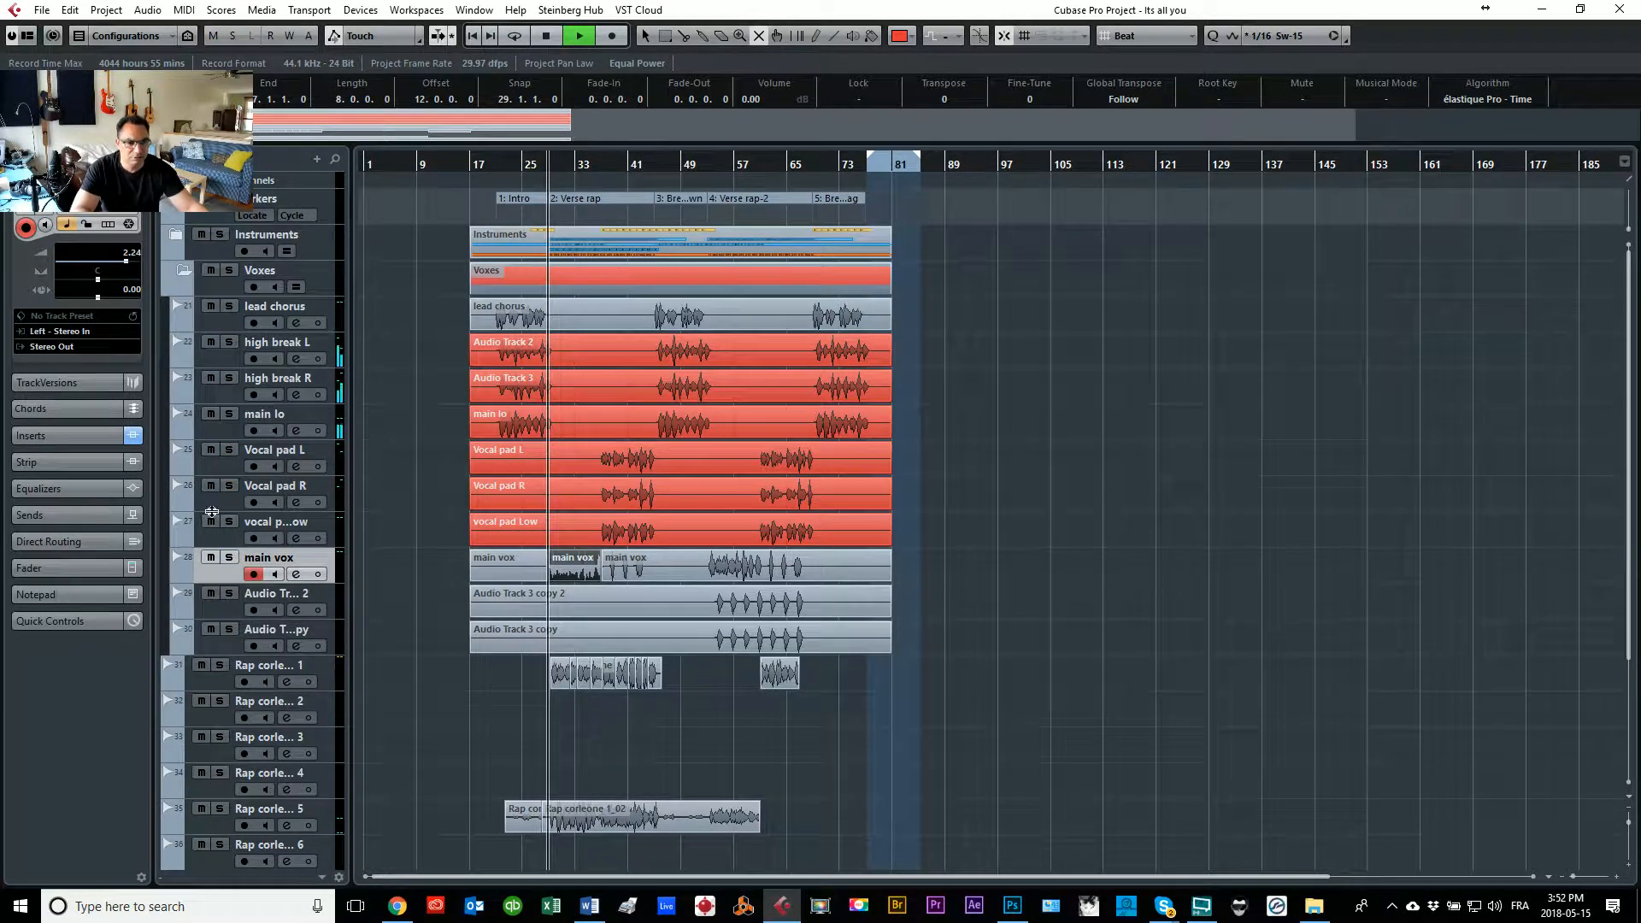
pyautogui.click(230, 558)
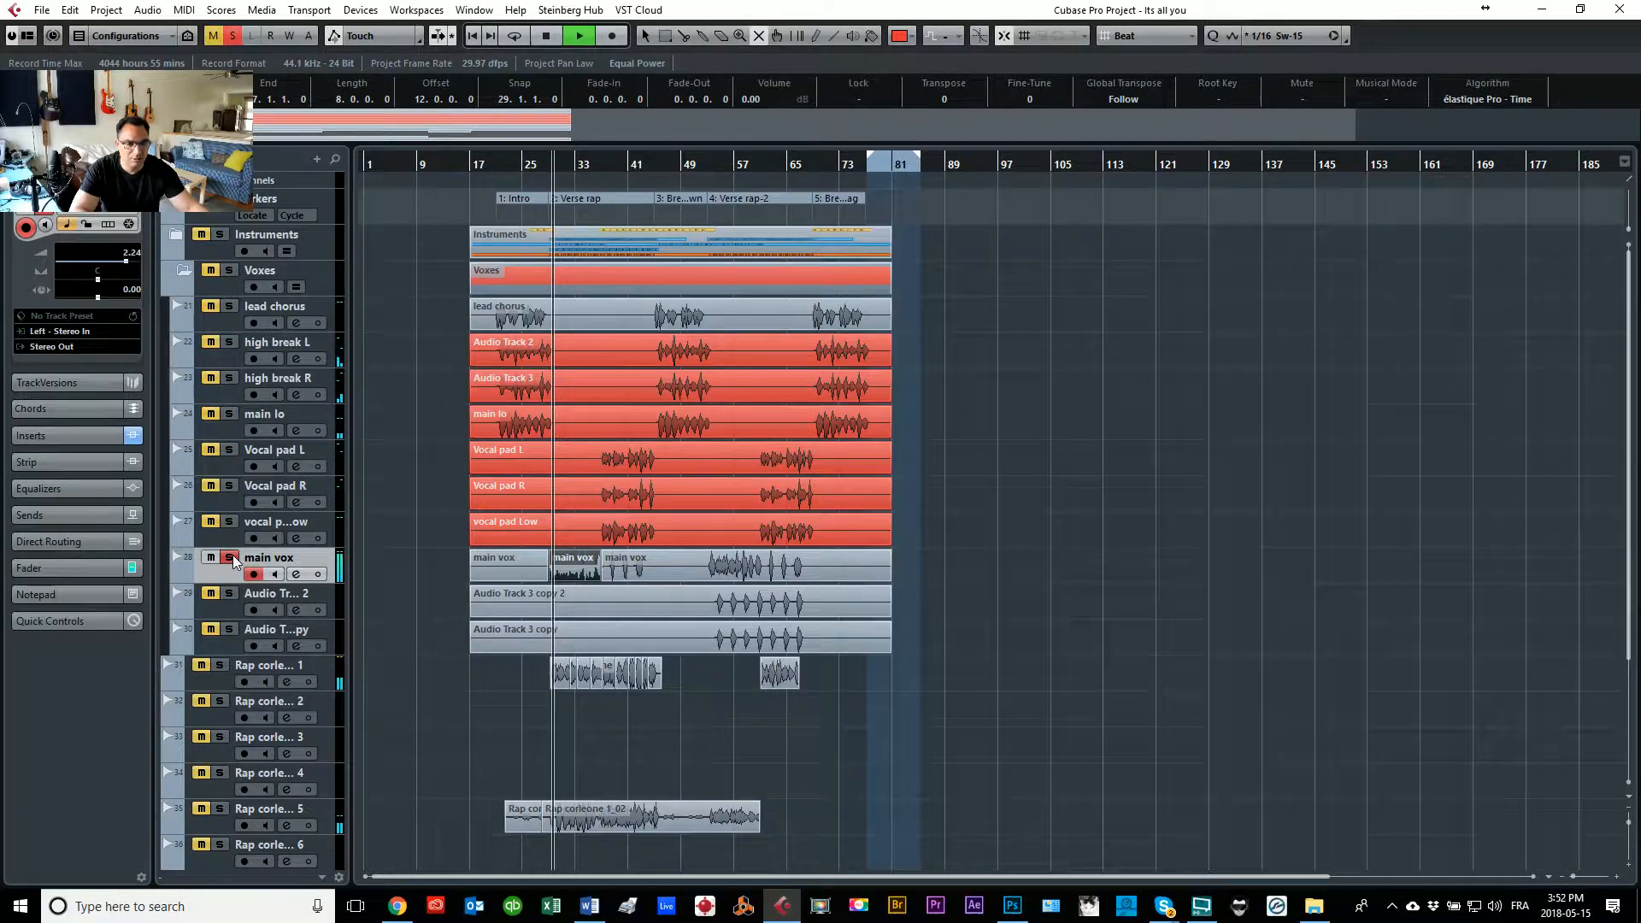
pyautogui.moveTo(128, 262); pyautogui.dragTo(121, 263)
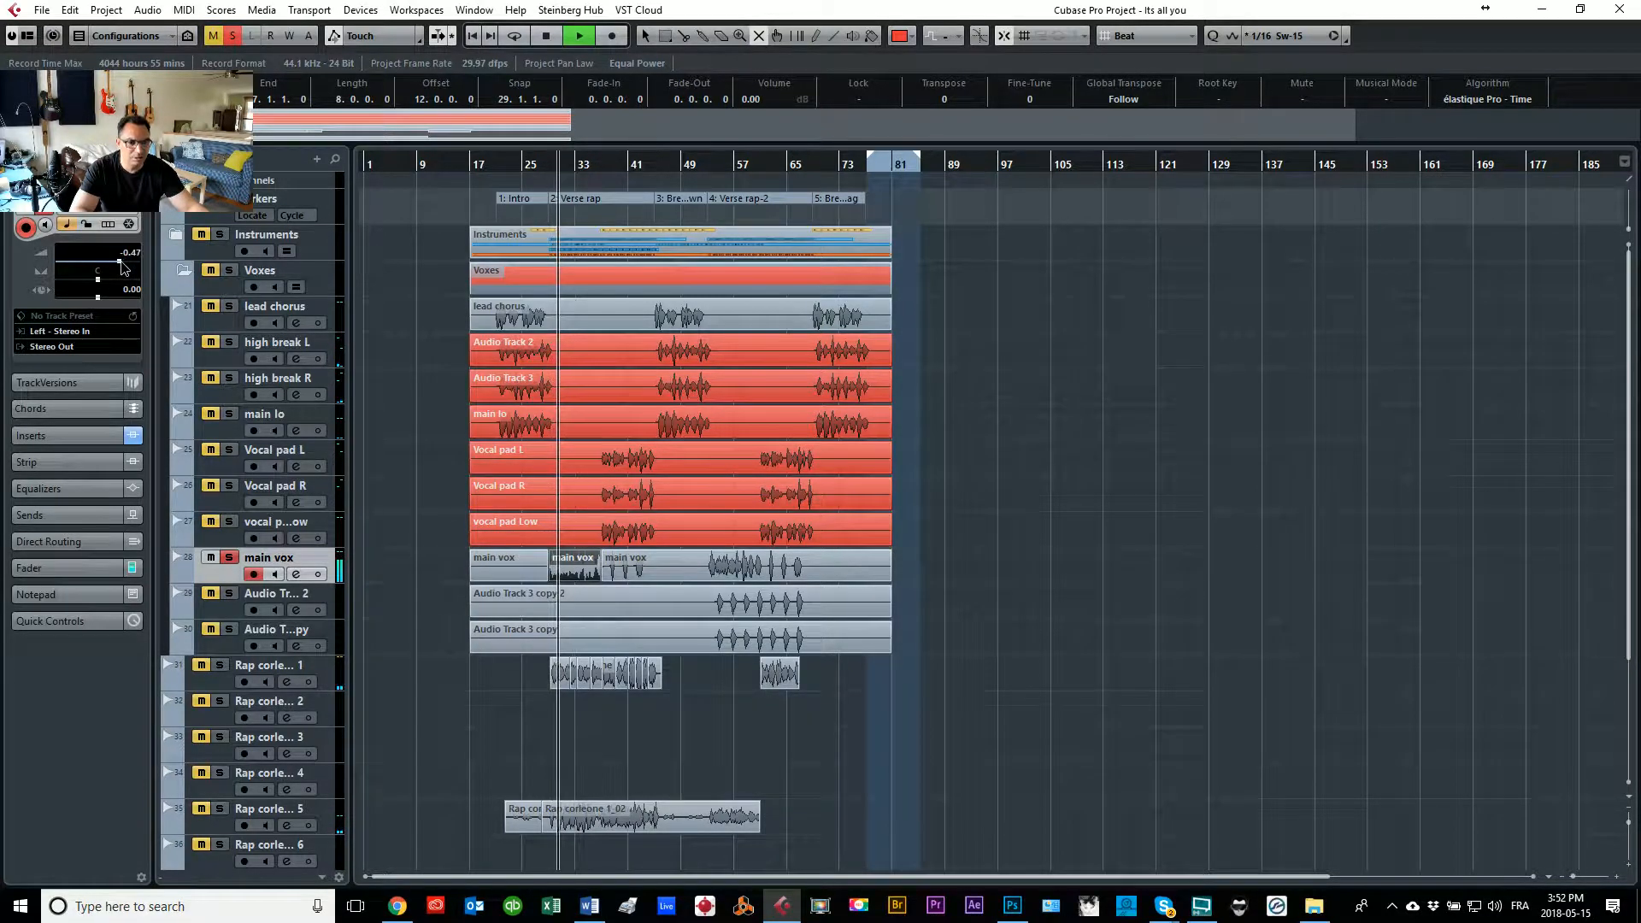
pyautogui.press('h')
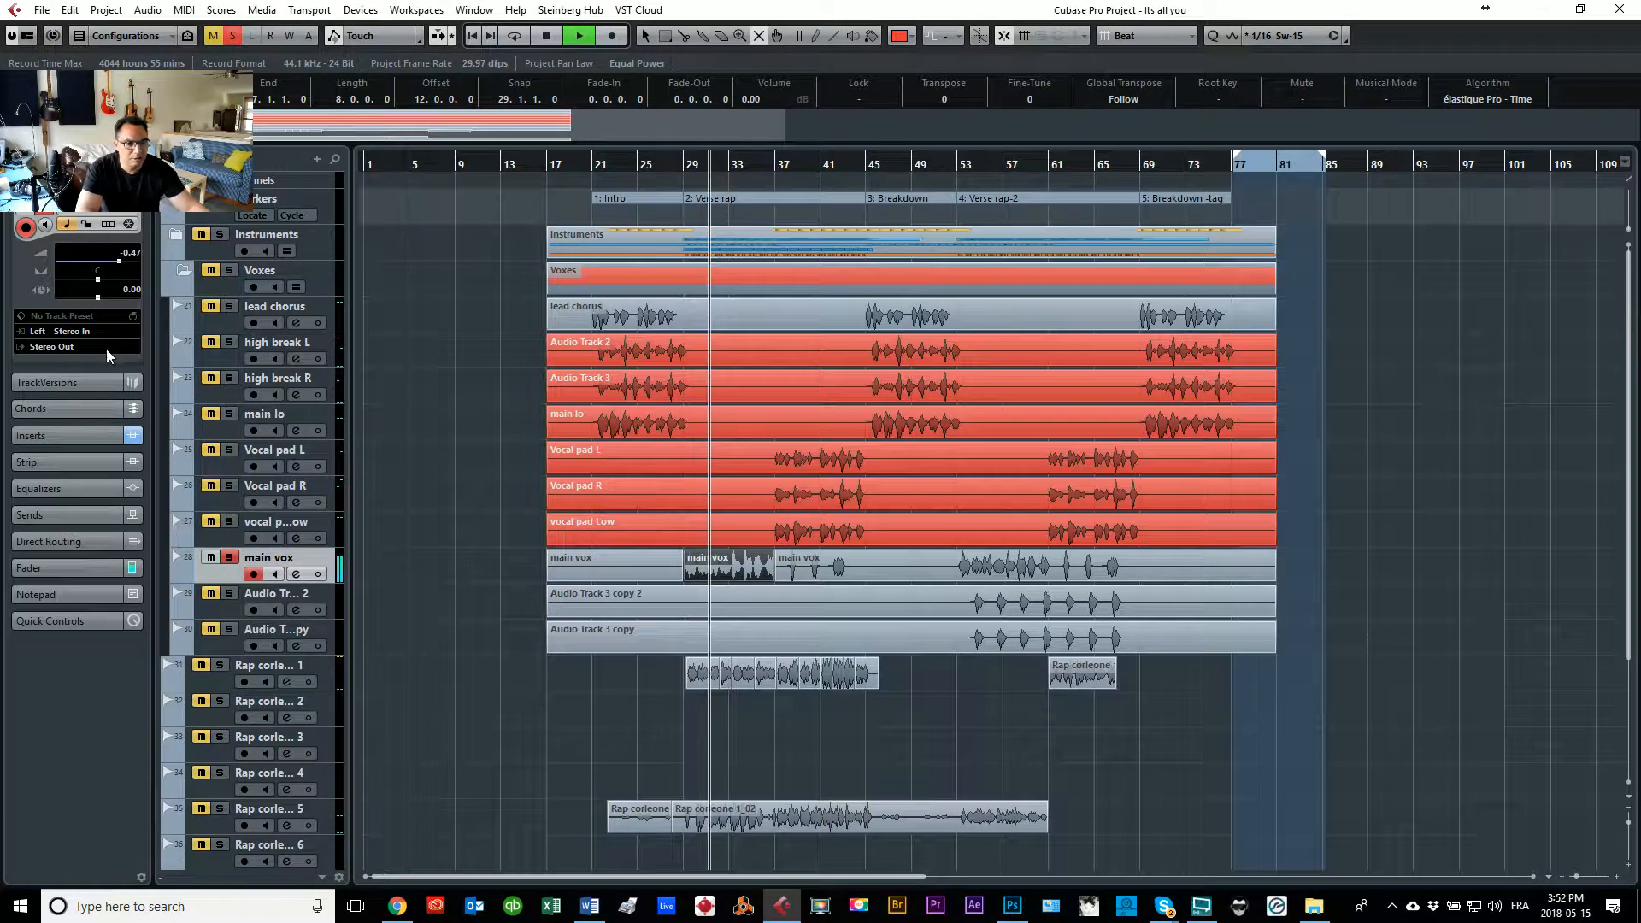
# Step: Examine the settings of the REV-X Hall reverb inserted on the main vox track, then close the plug-in window
pyautogui.click(86, 435)
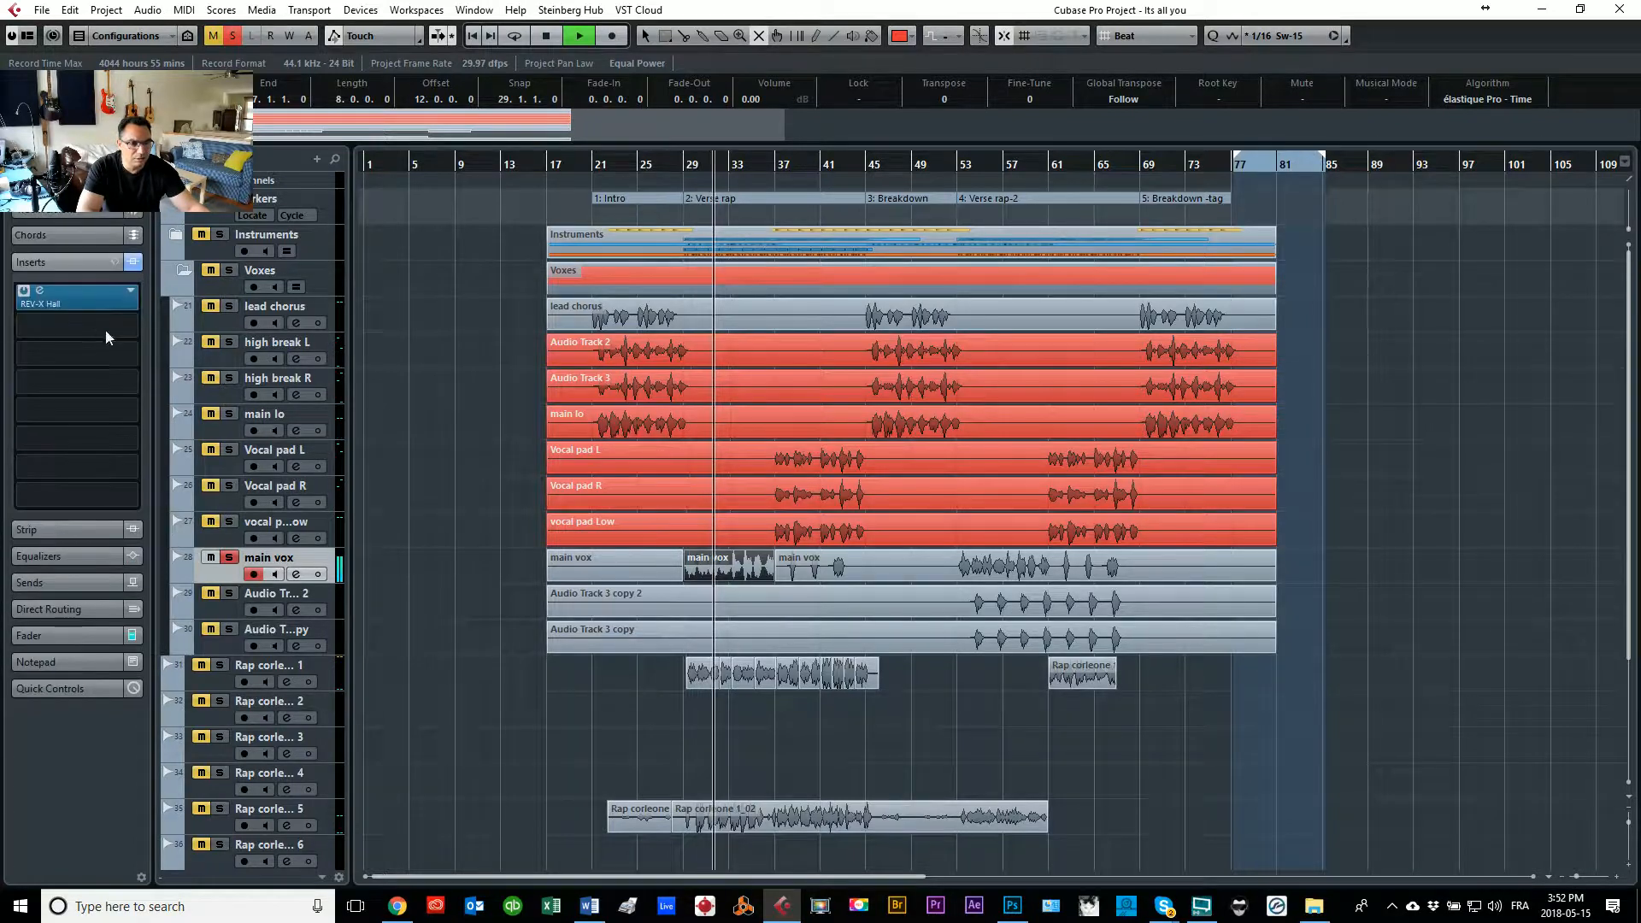
pyautogui.doubleClick(42, 292)
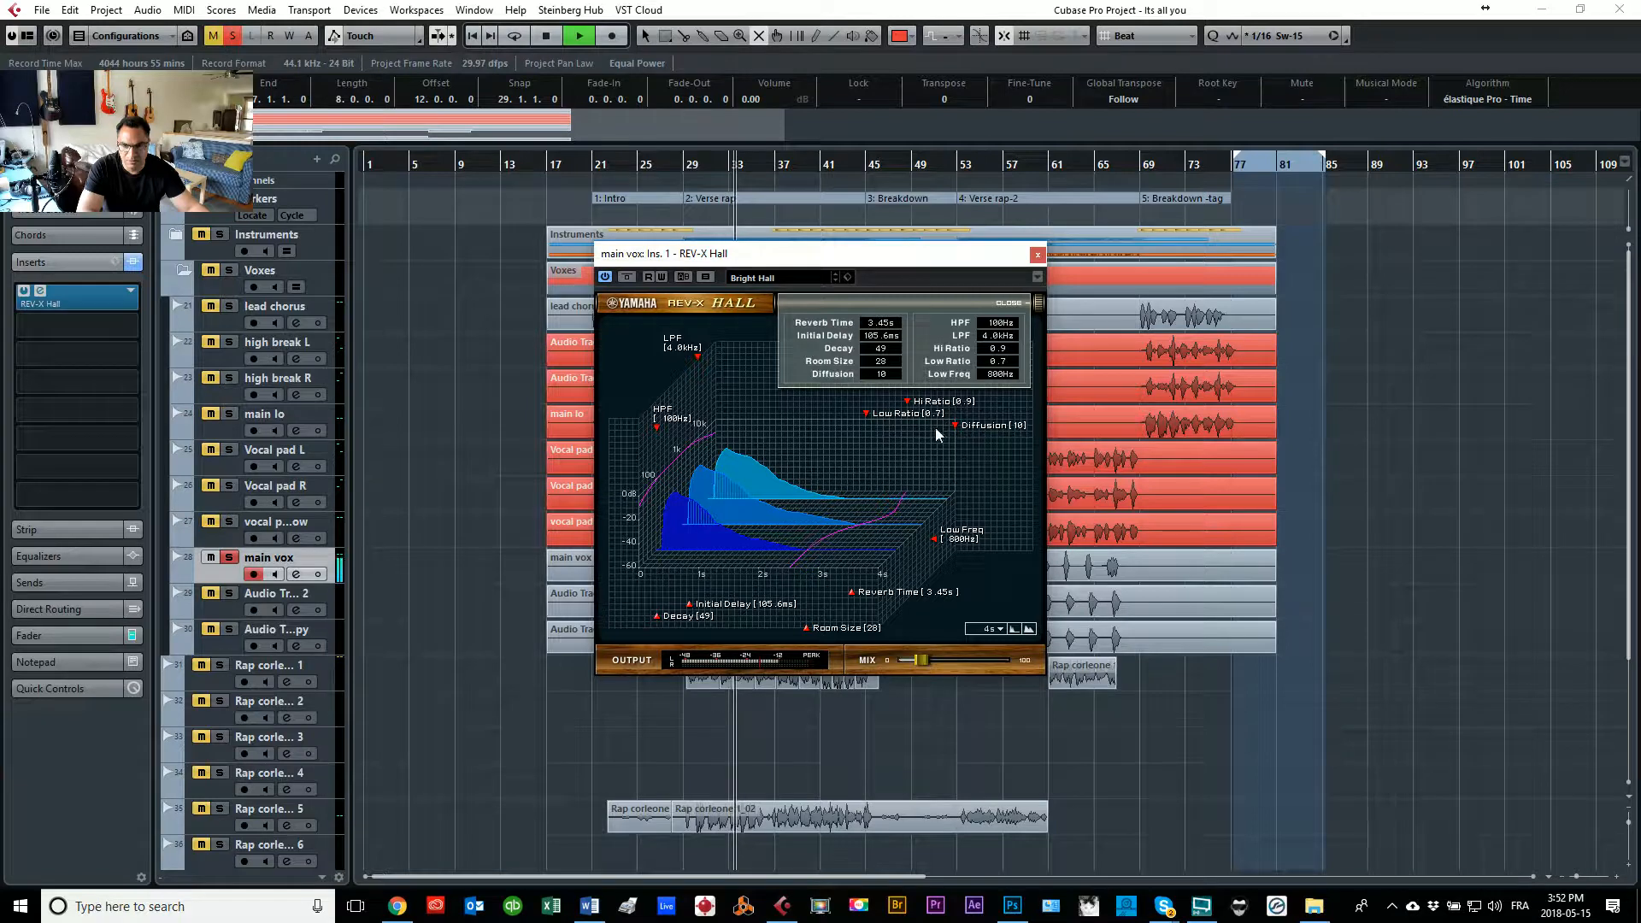
pyautogui.click(1037, 255)
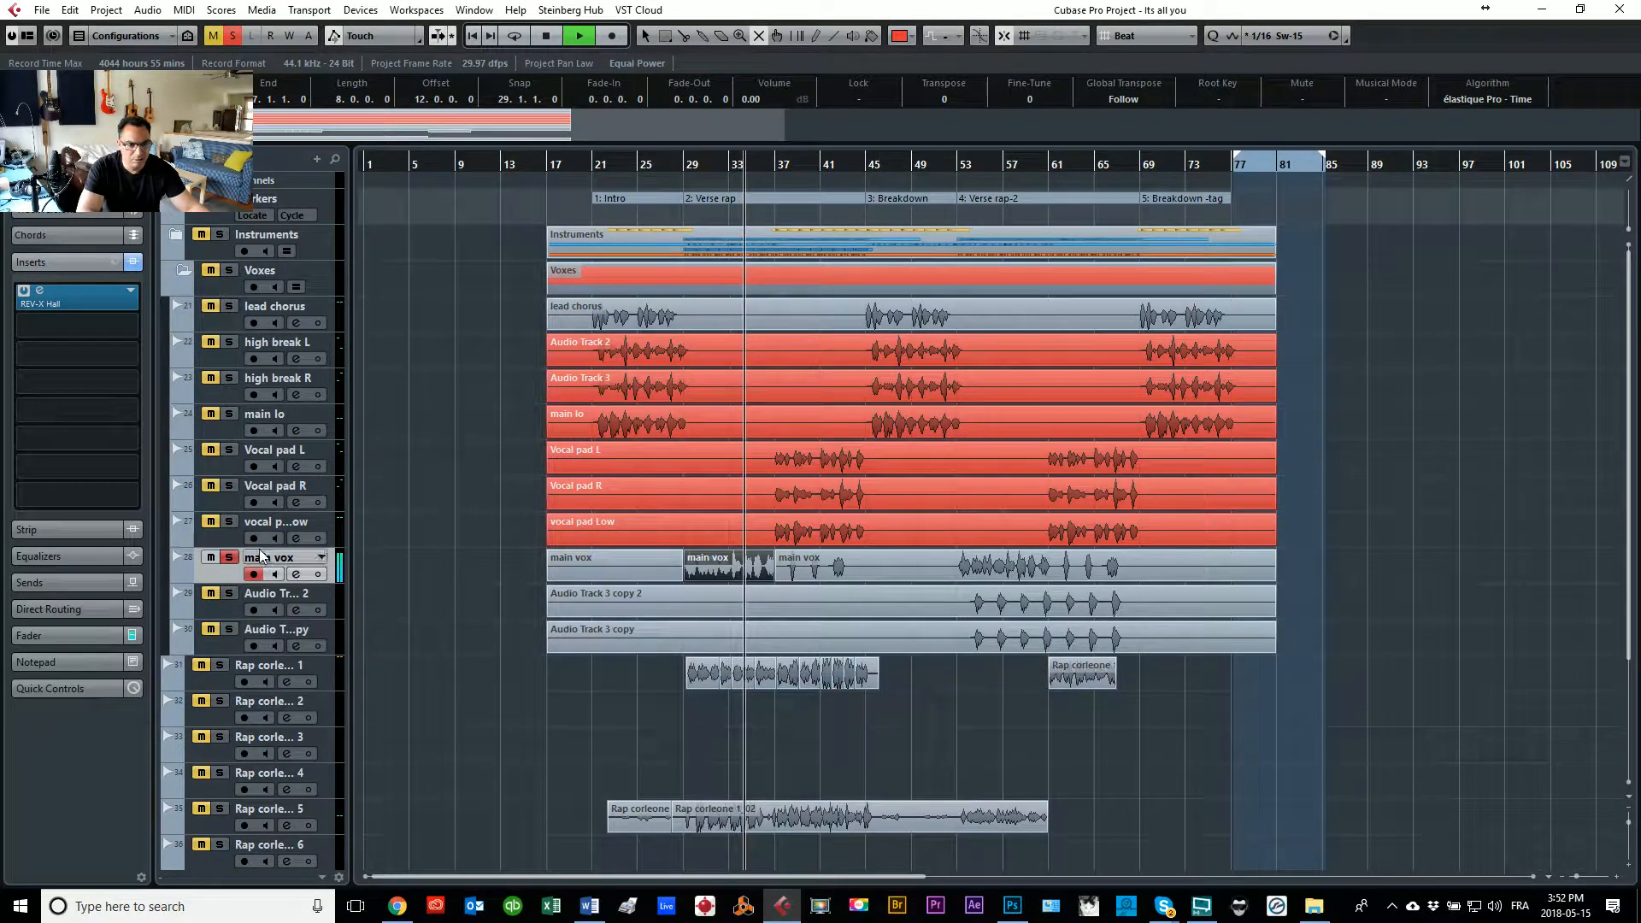
# Step: Move the main vox track's REV-X Hall insert from the first to the third insert slot
pyautogui.click(85, 183)
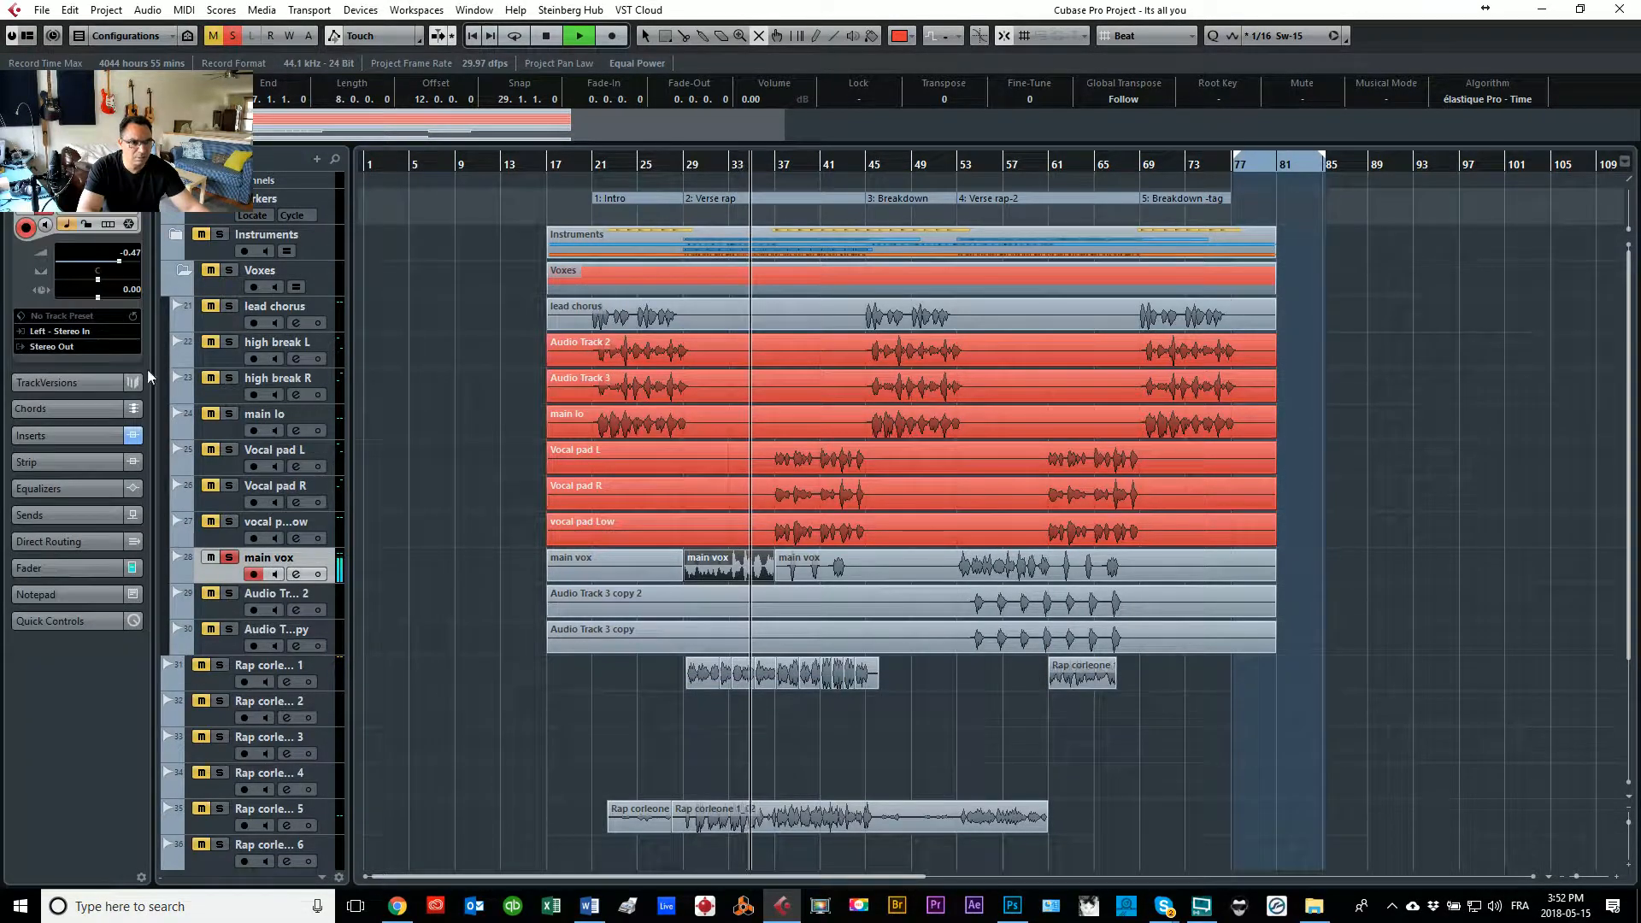
pyautogui.click(78, 434)
pyautogui.moveTo(96, 293); pyautogui.dragTo(80, 340)
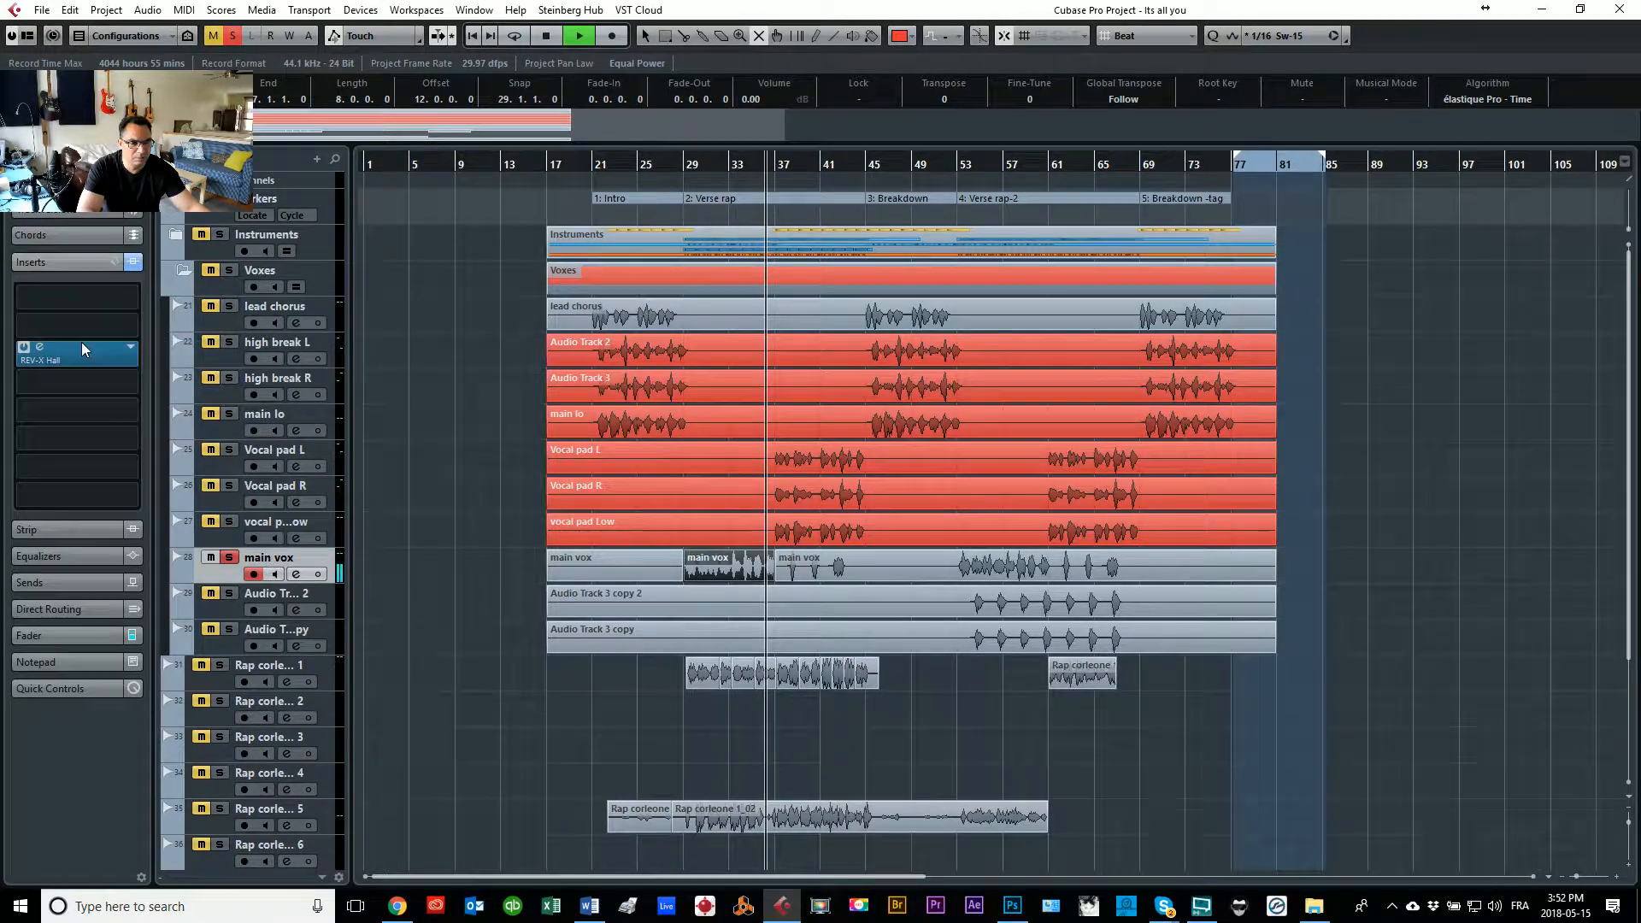
# Step: Insert a Tube Compressor in the main vox track's first insert slot and load its AM Male Vocal 1 preset
pyautogui.click(128, 294)
pyautogui.click(42, 368)
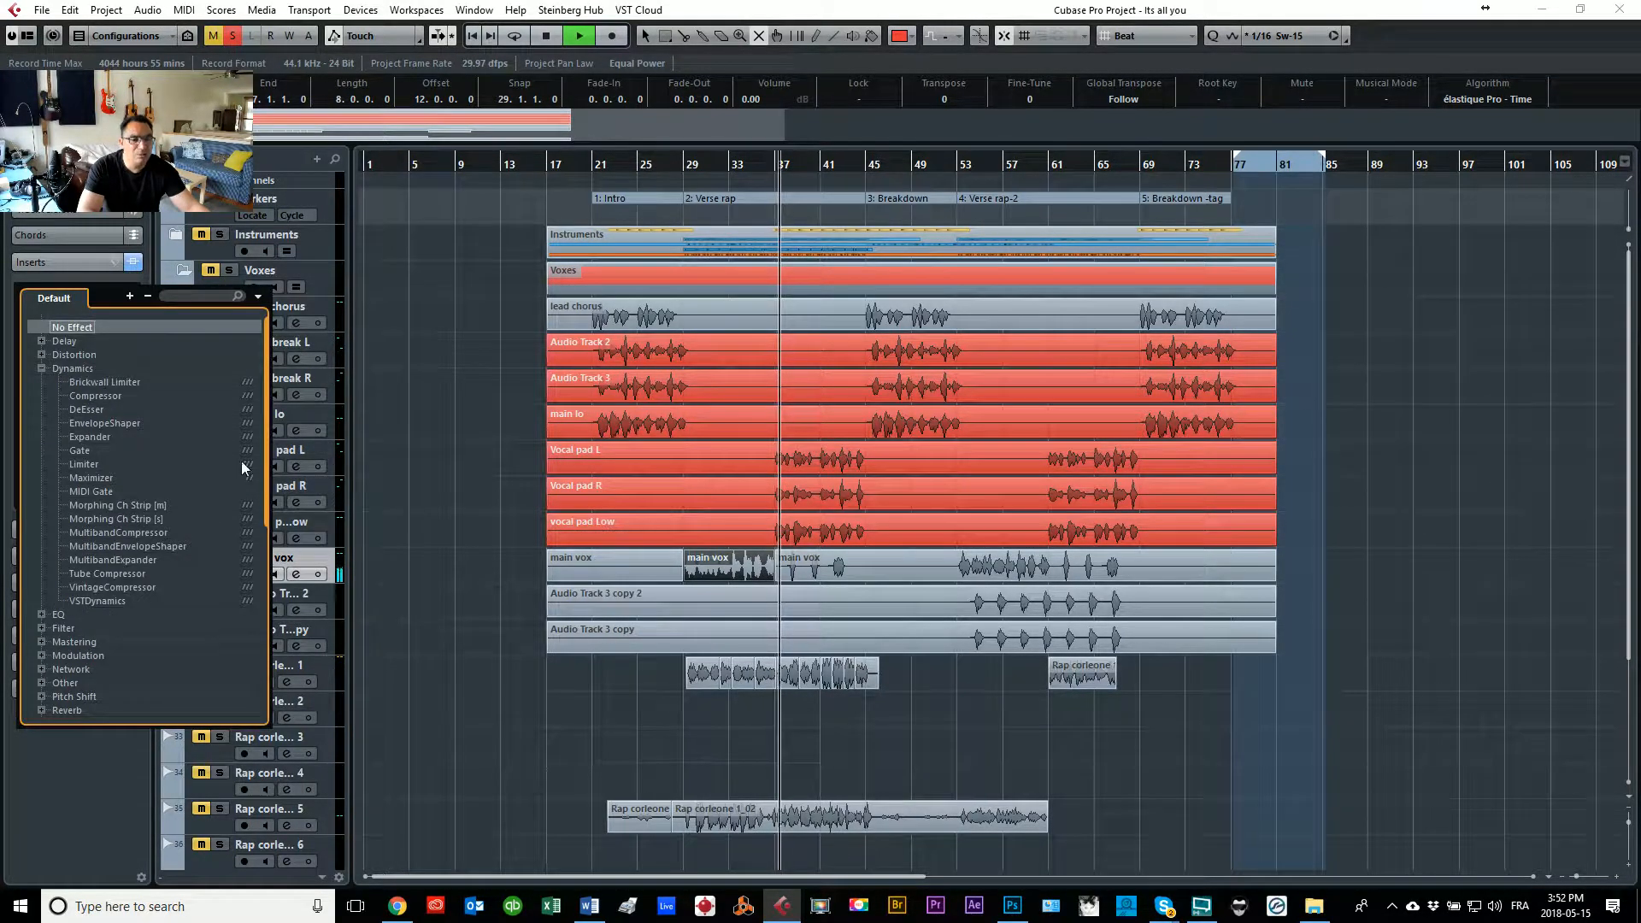
pyautogui.click(97, 575)
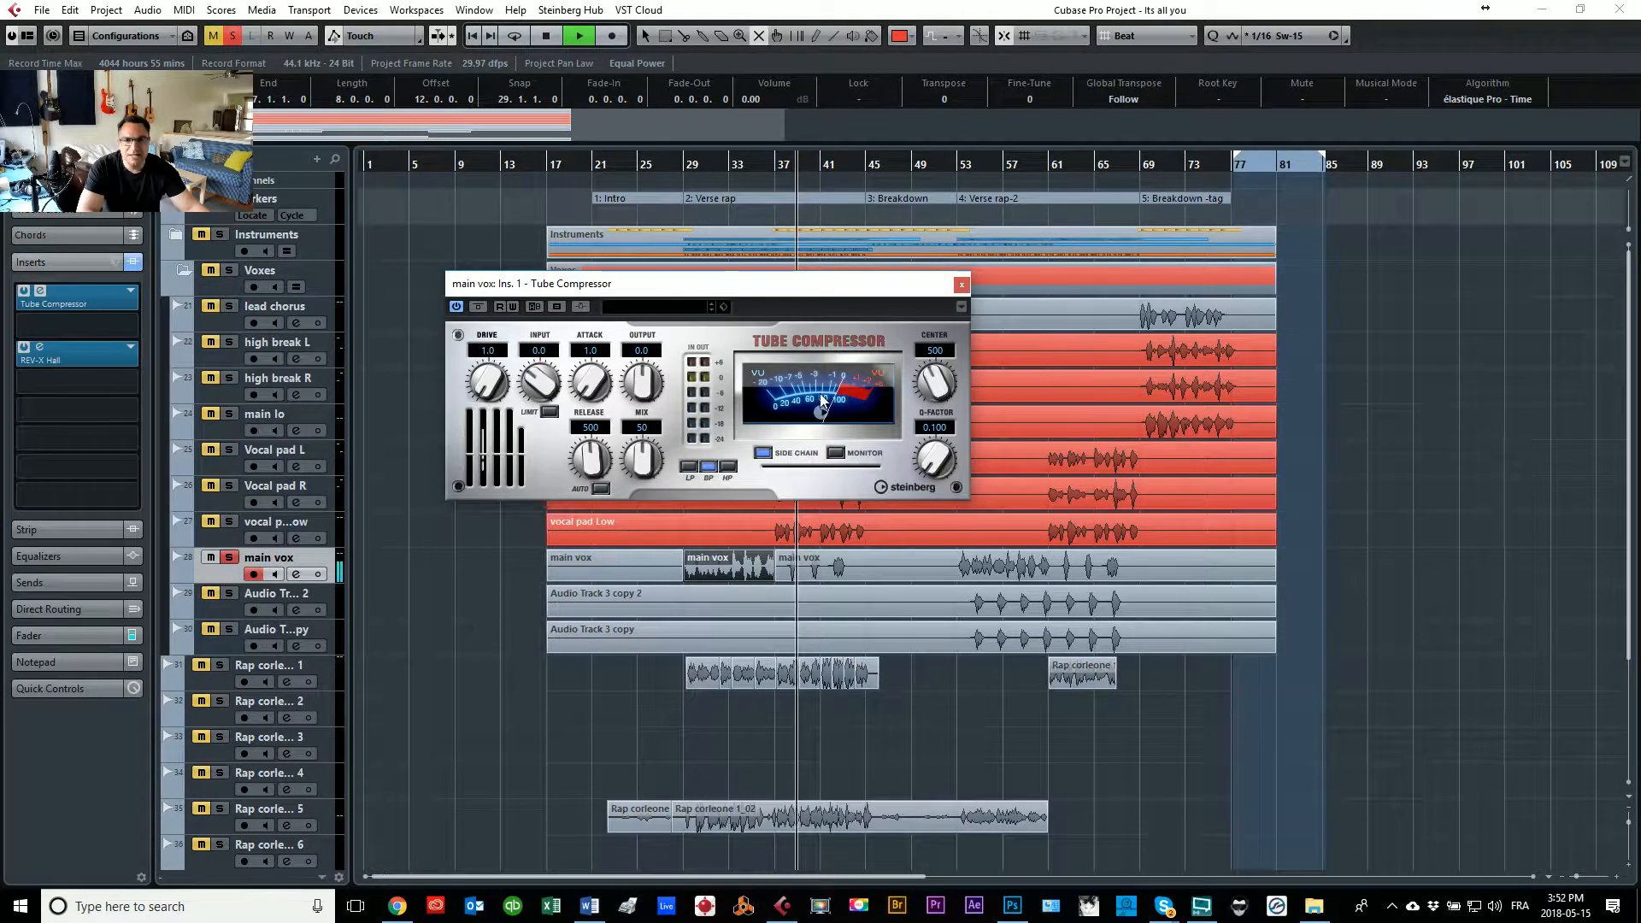
pyautogui.click(638, 309)
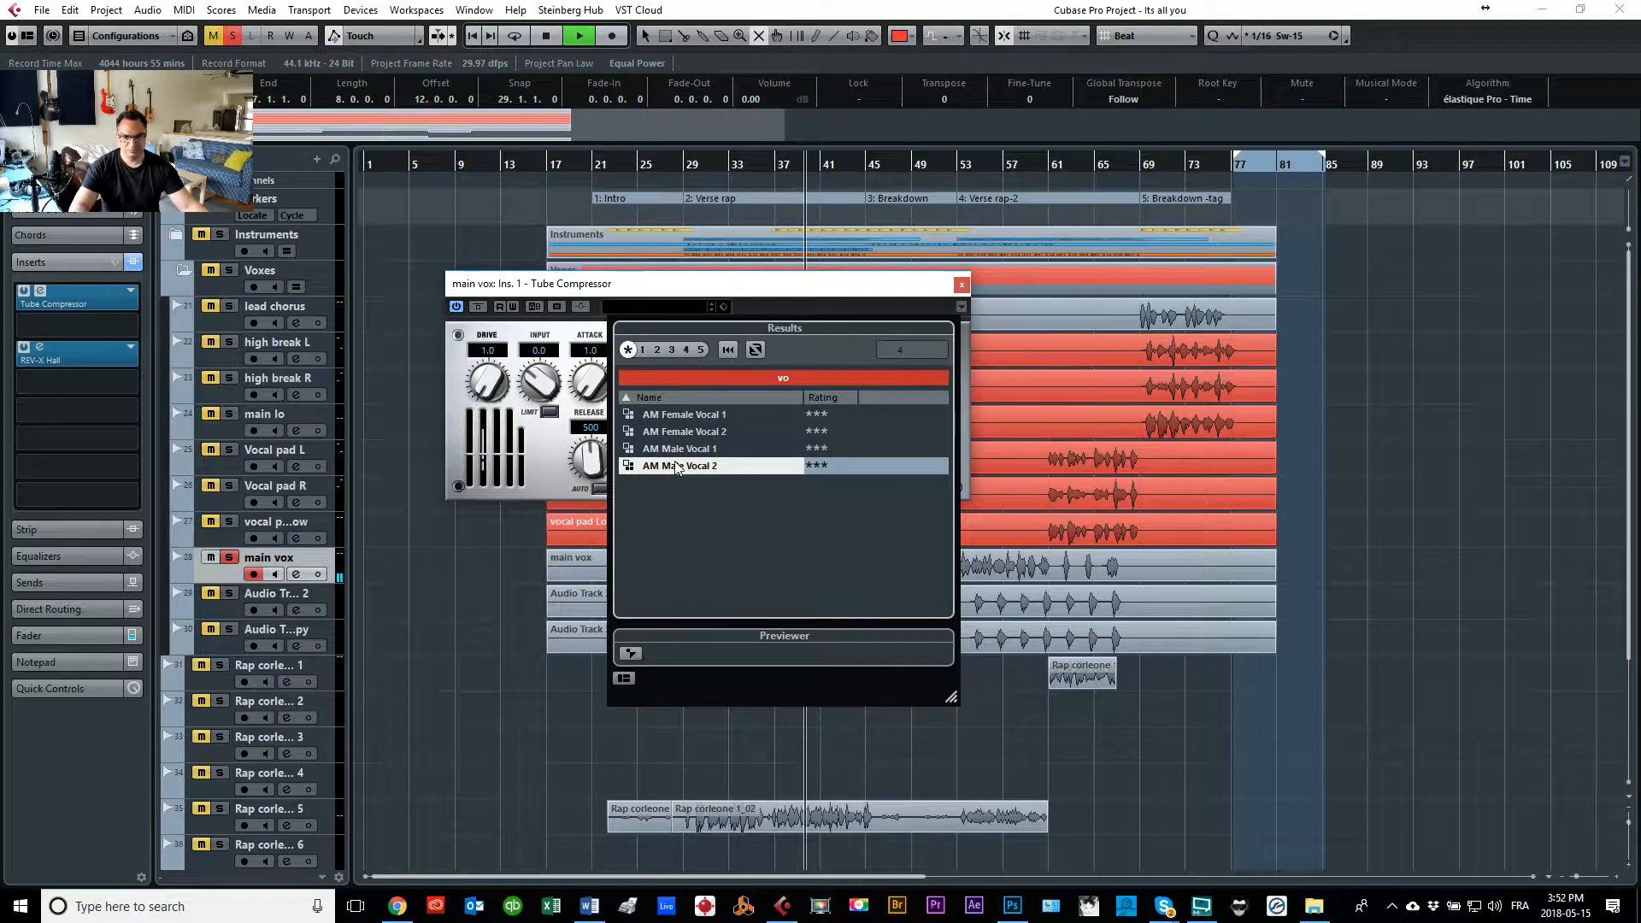
pyautogui.doubleClick(682, 450)
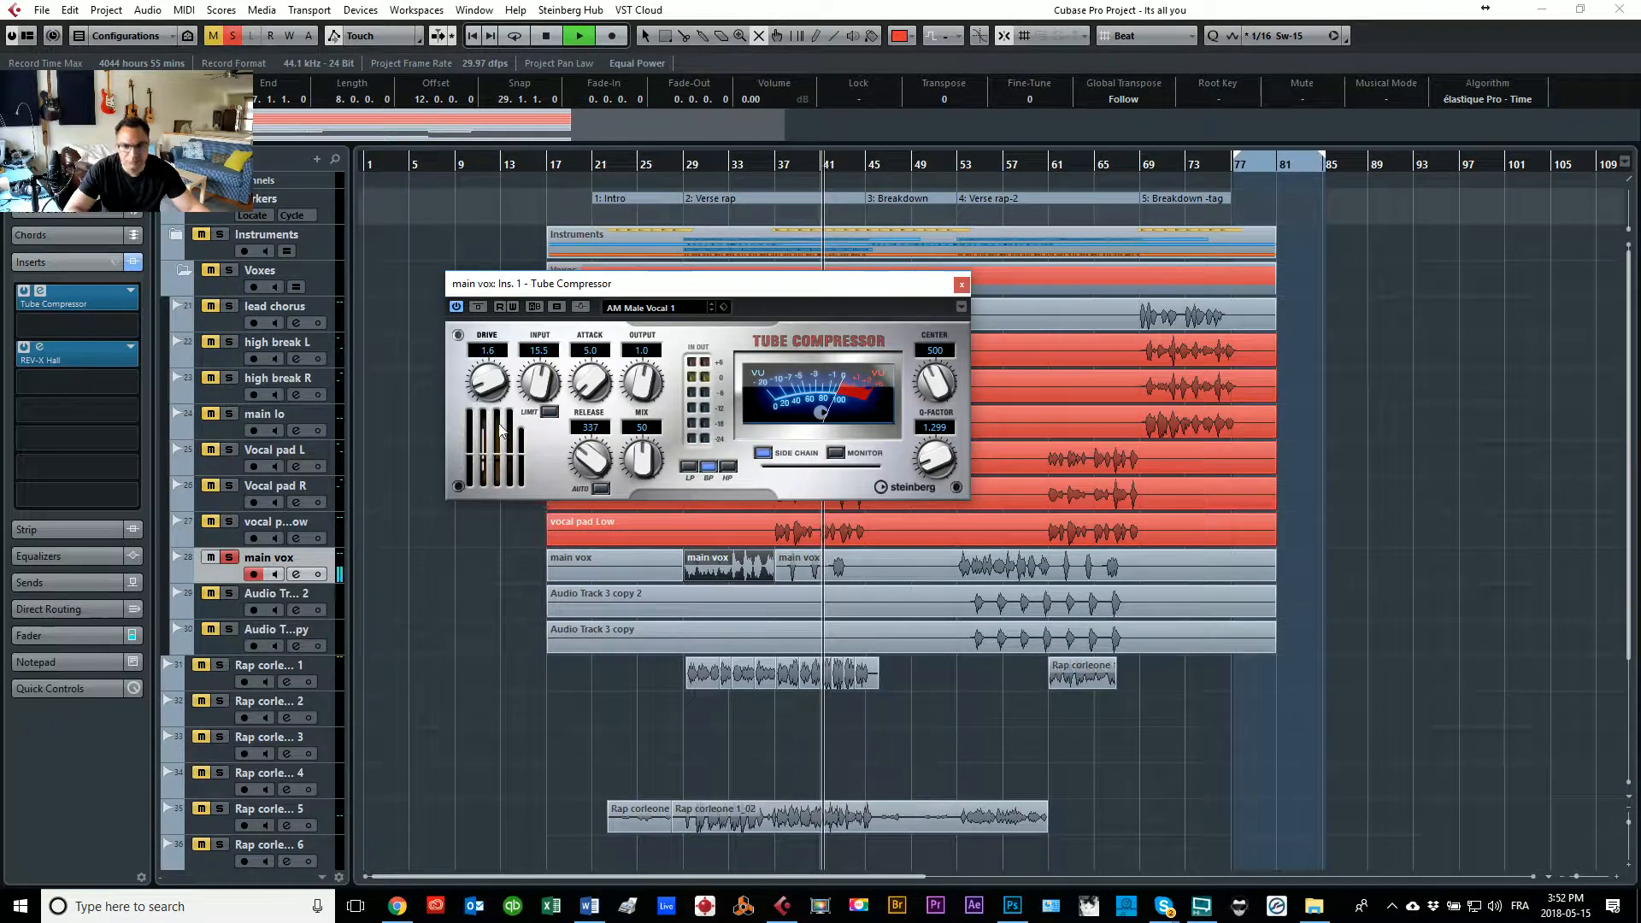
# Step: Set the Tube Compressor's drive to 3.1 while playing the Verse rap section with the Instruments folder also soloed
pyautogui.moveTo(481, 396); pyautogui.dragTo(483, 367)
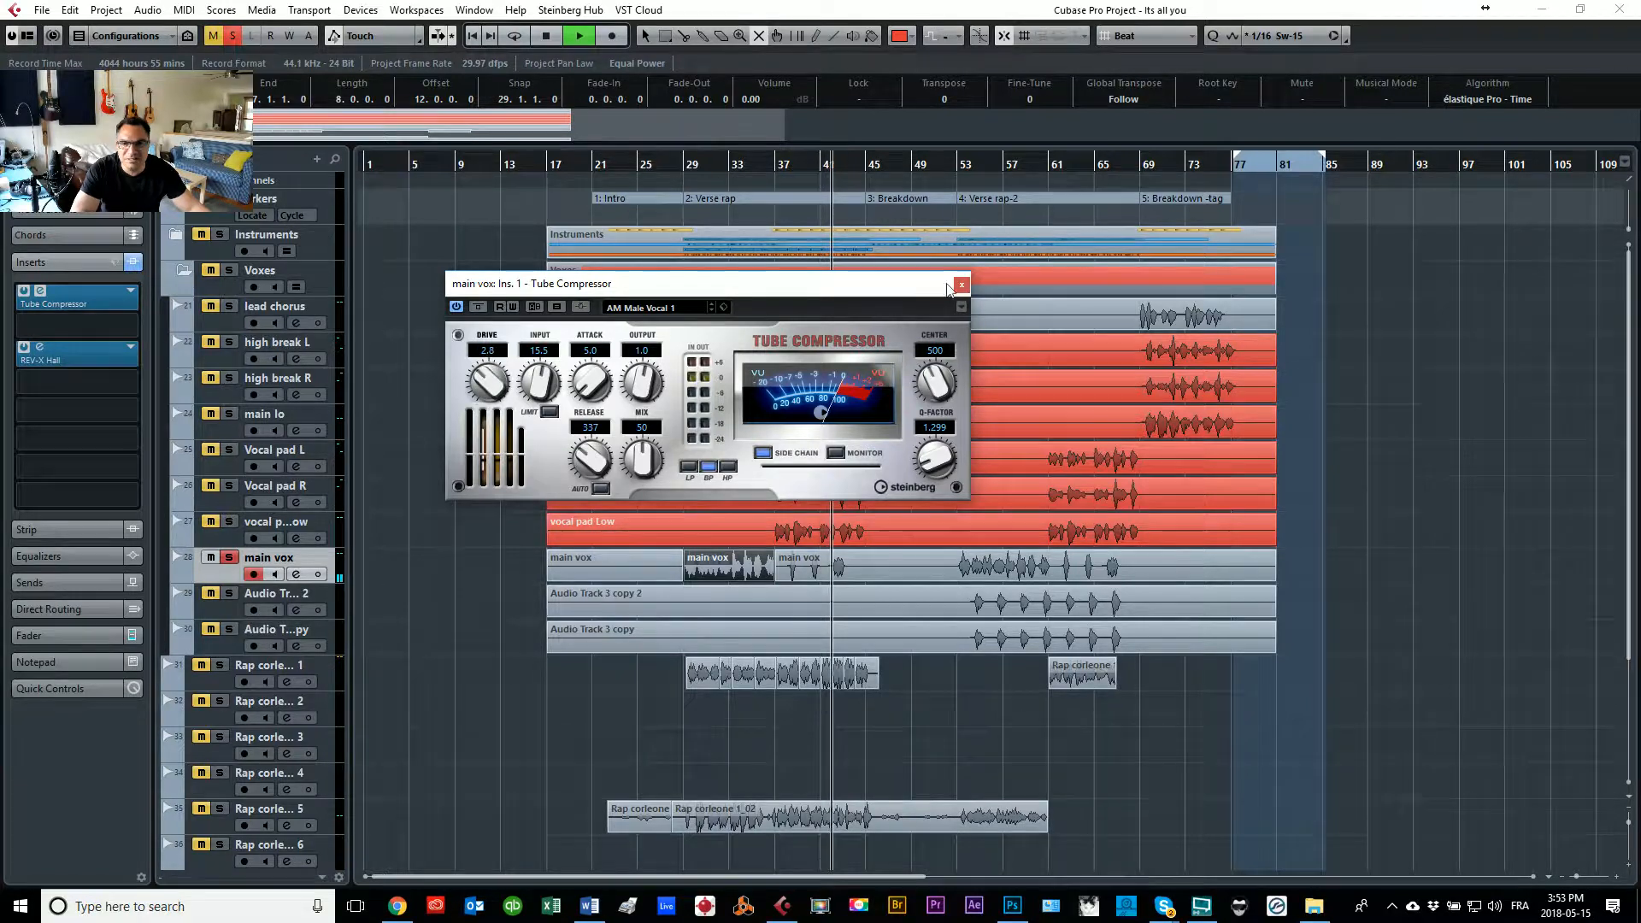
pyautogui.moveTo(818, 289); pyautogui.dragTo(1408, 413)
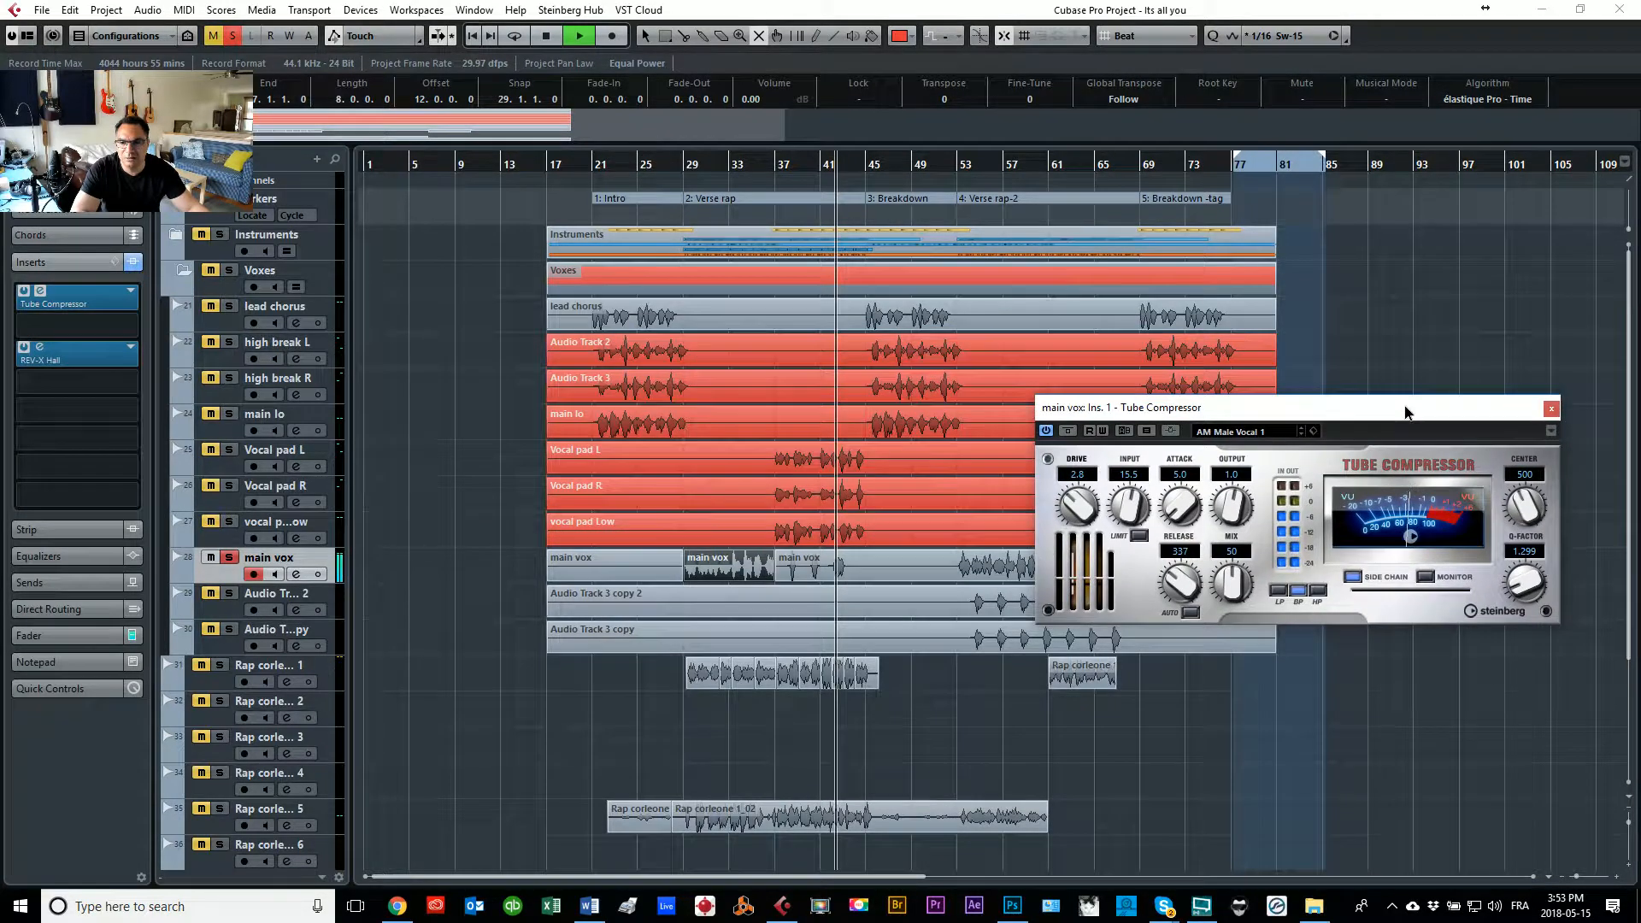
pyautogui.click(681, 168)
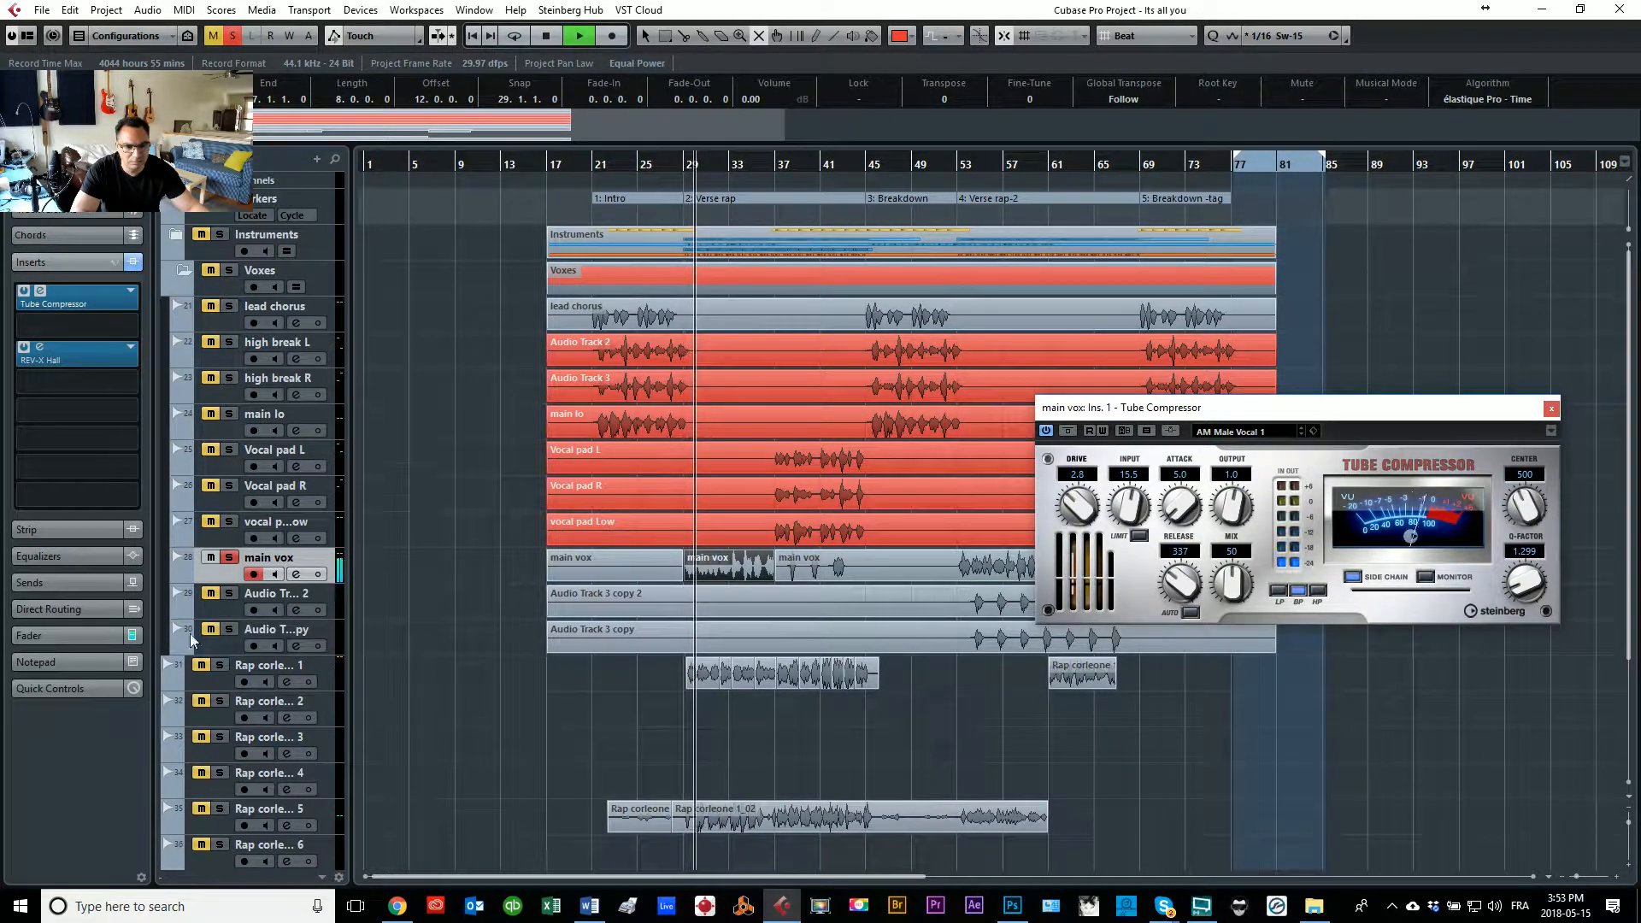
pyautogui.click(220, 235)
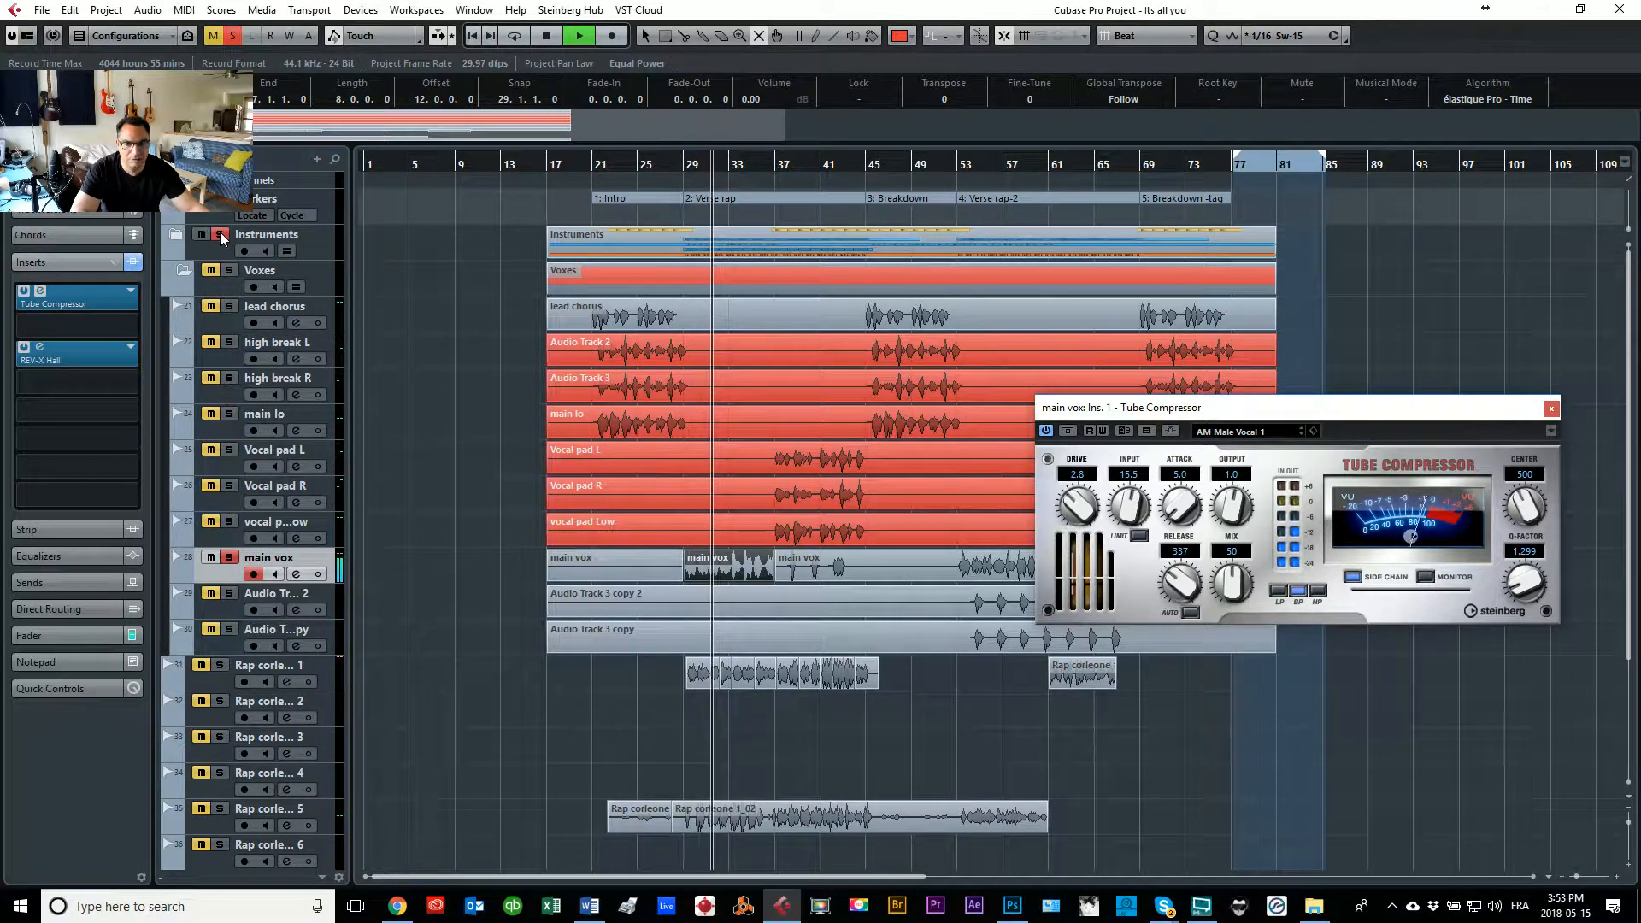
pyautogui.moveTo(1087, 508); pyautogui.dragTo(1092, 501)
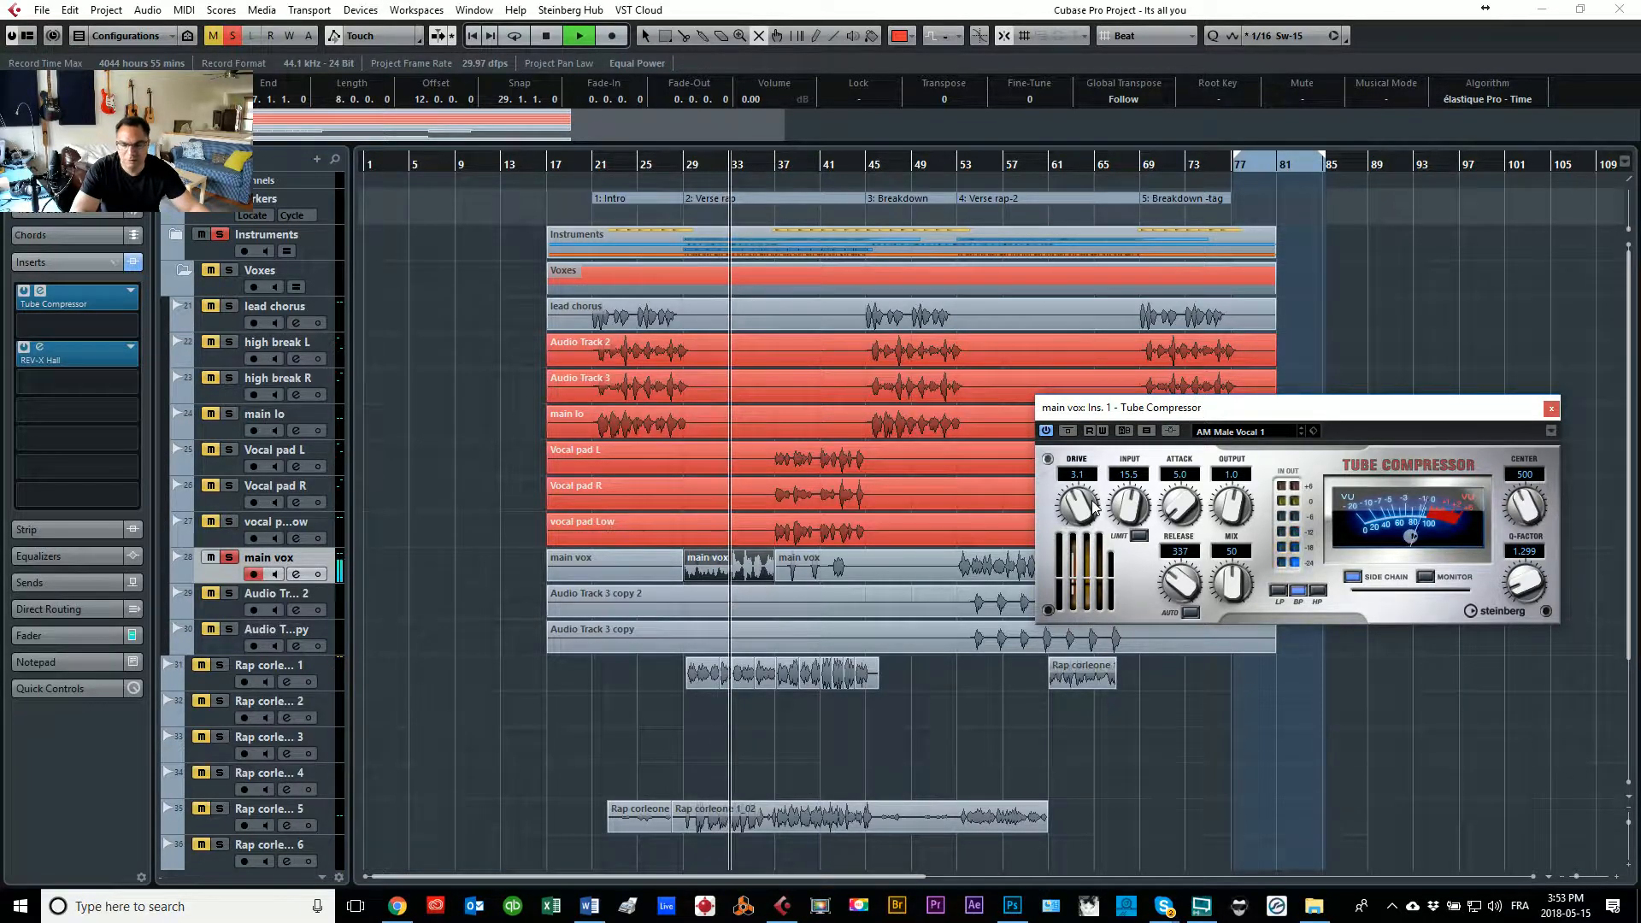
pyautogui.click(1551, 408)
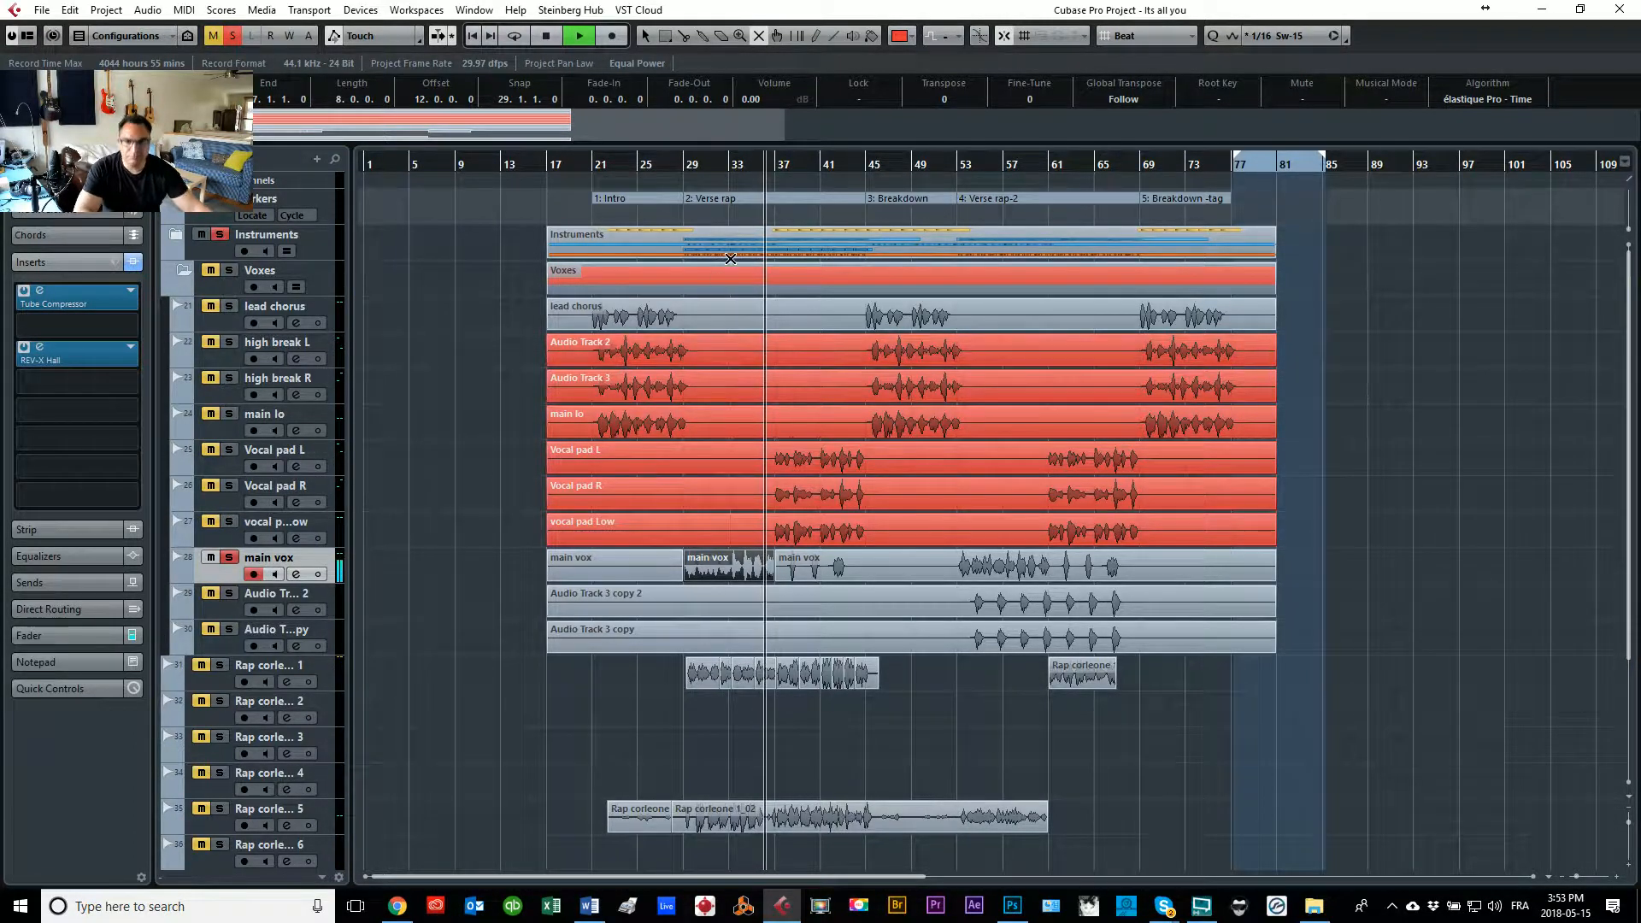
# Step: Replay from just before the Verse rap section and split the main vox event starting at bar 37 at bar 45
pyautogui.doubleClick(724, 166)
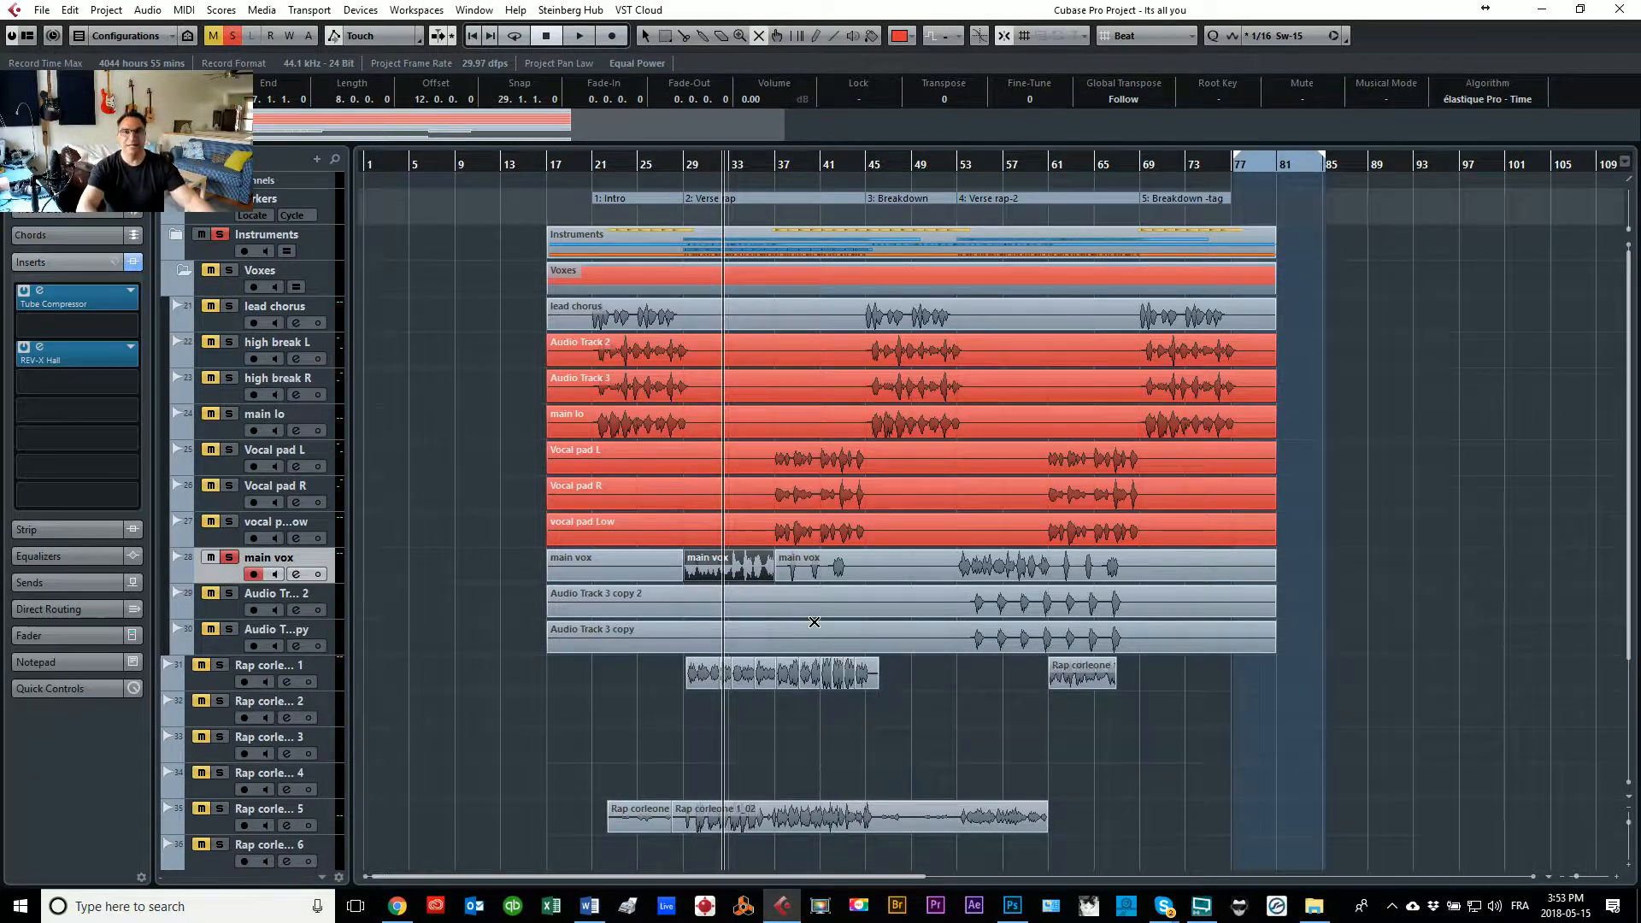
pyautogui.press('space')
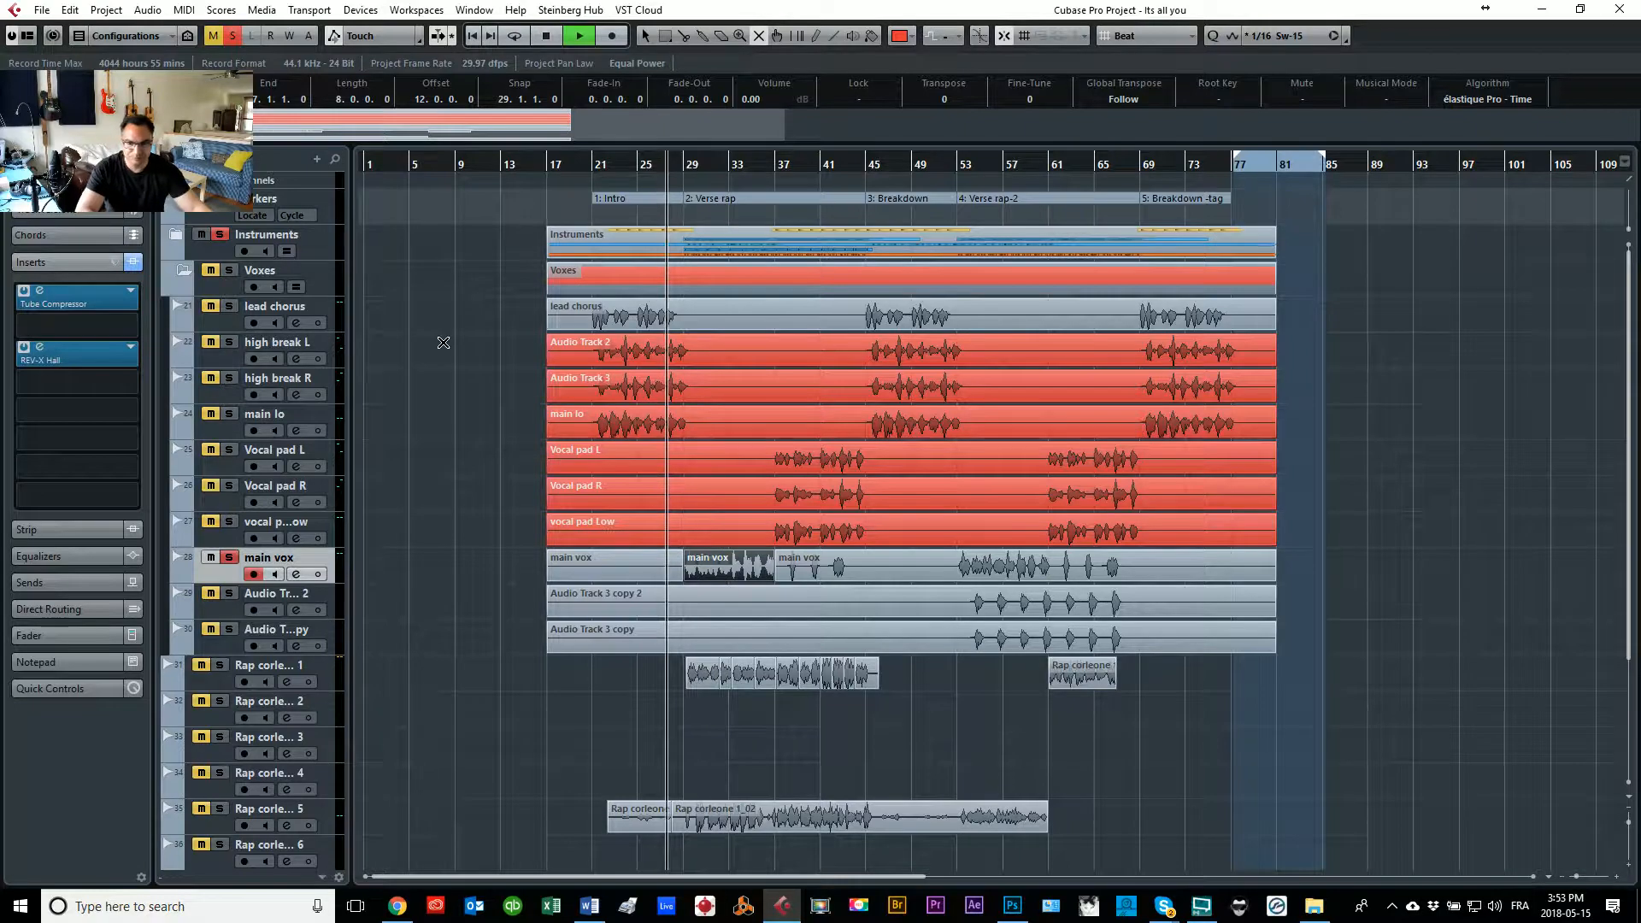
pyautogui.press('h')
pyautogui.press('h')
pyautogui.press('h')
pyautogui.rightClick(823, 623)
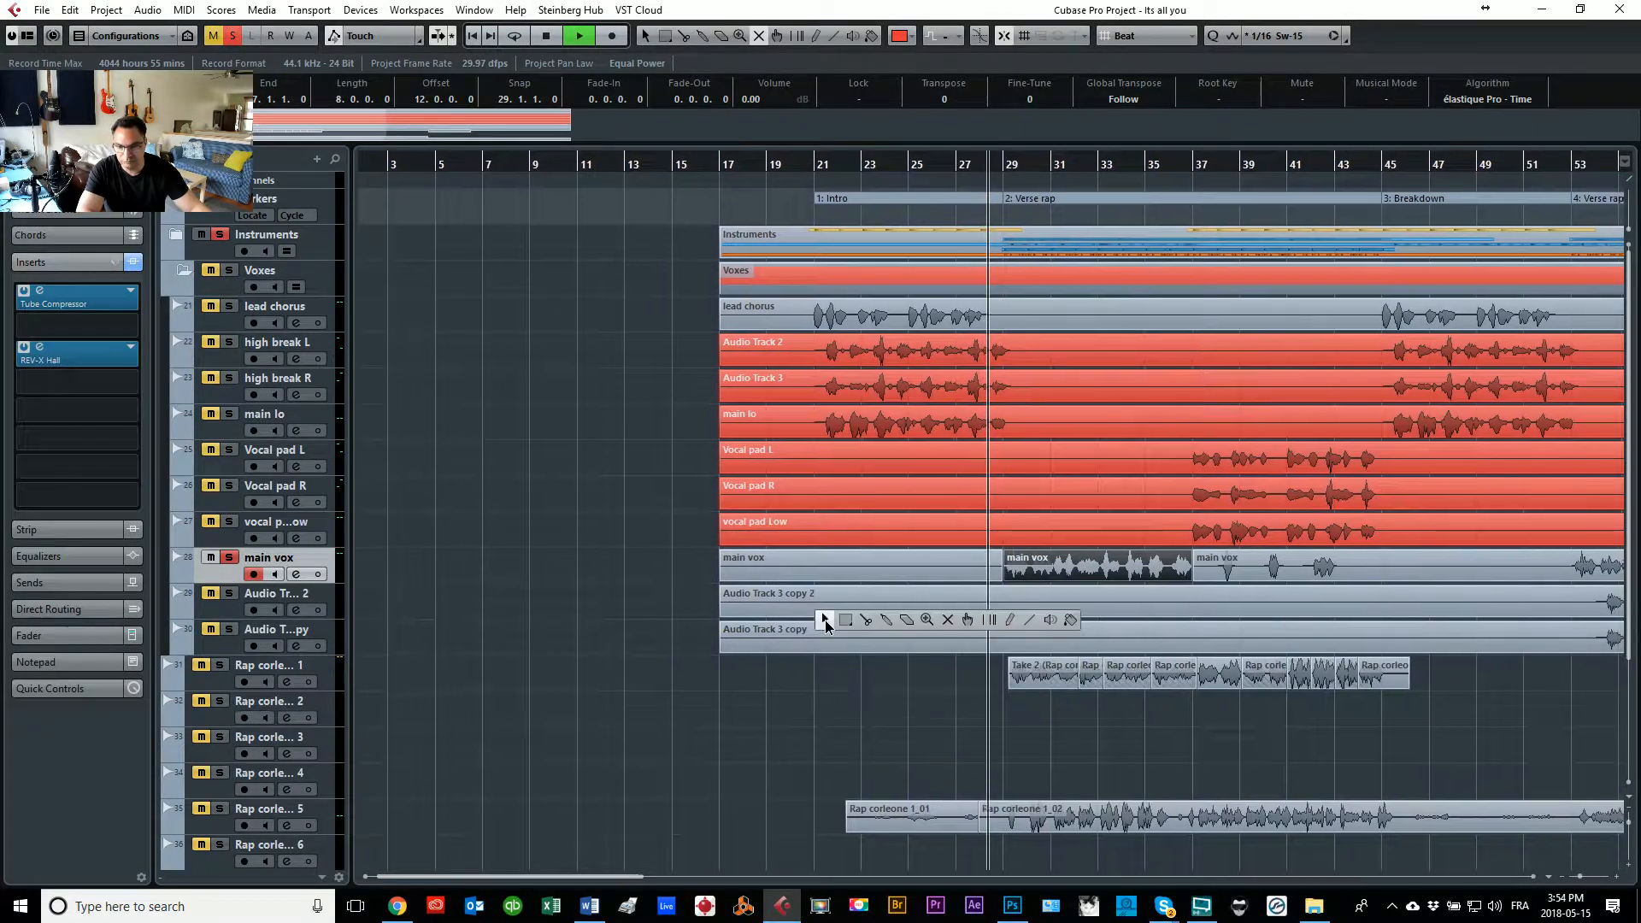
pyautogui.click(872, 623)
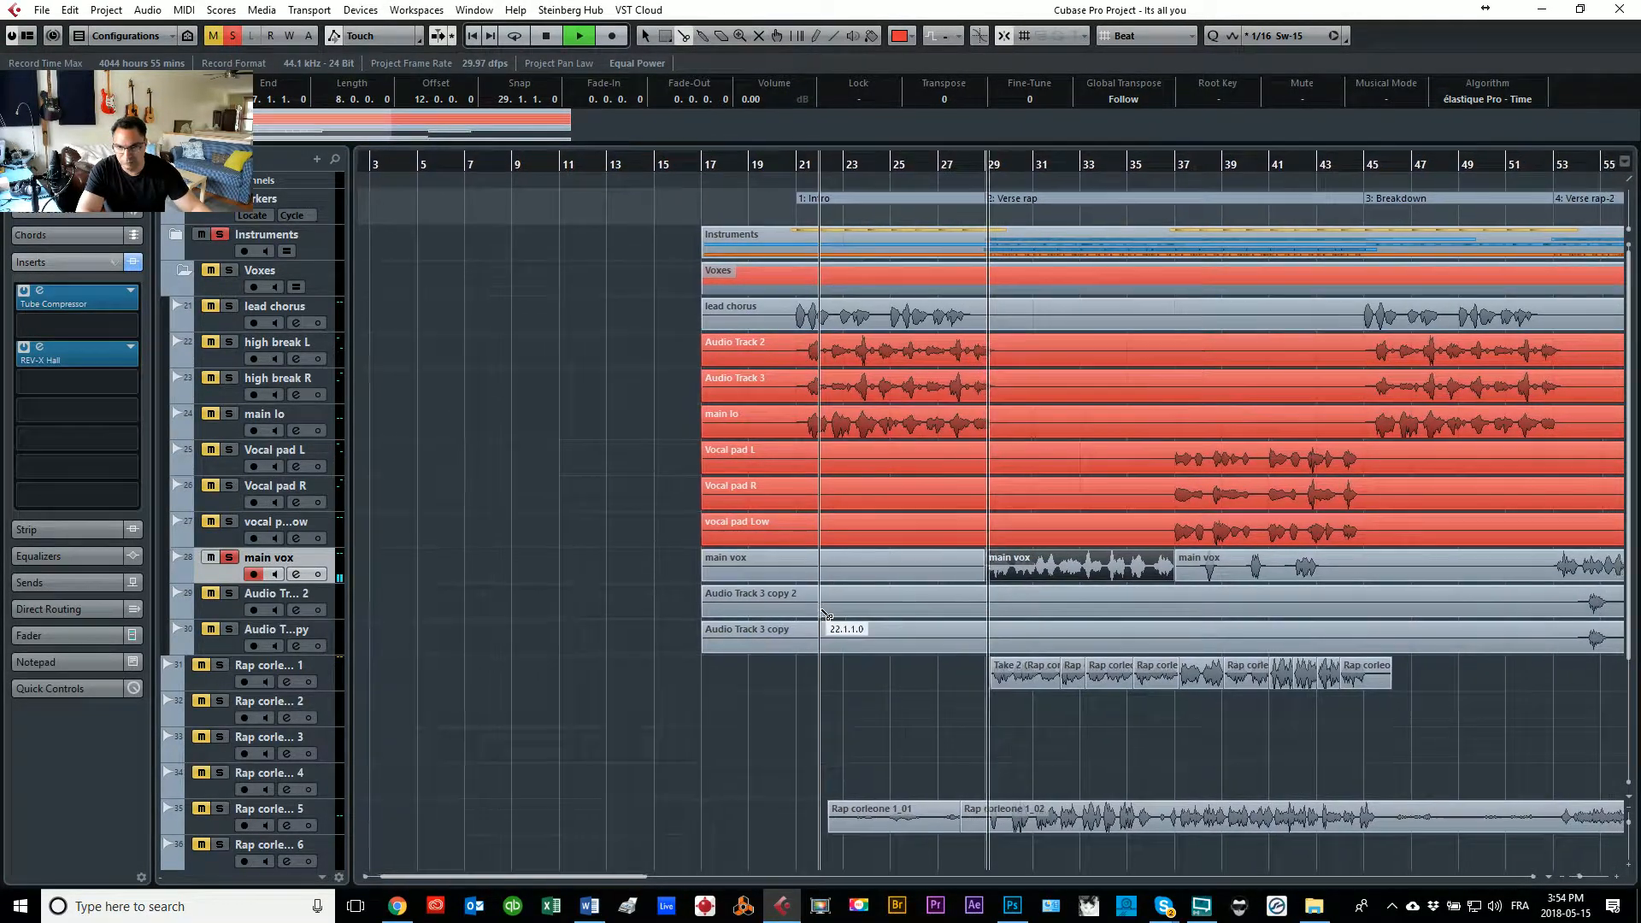
pyautogui.press('g')
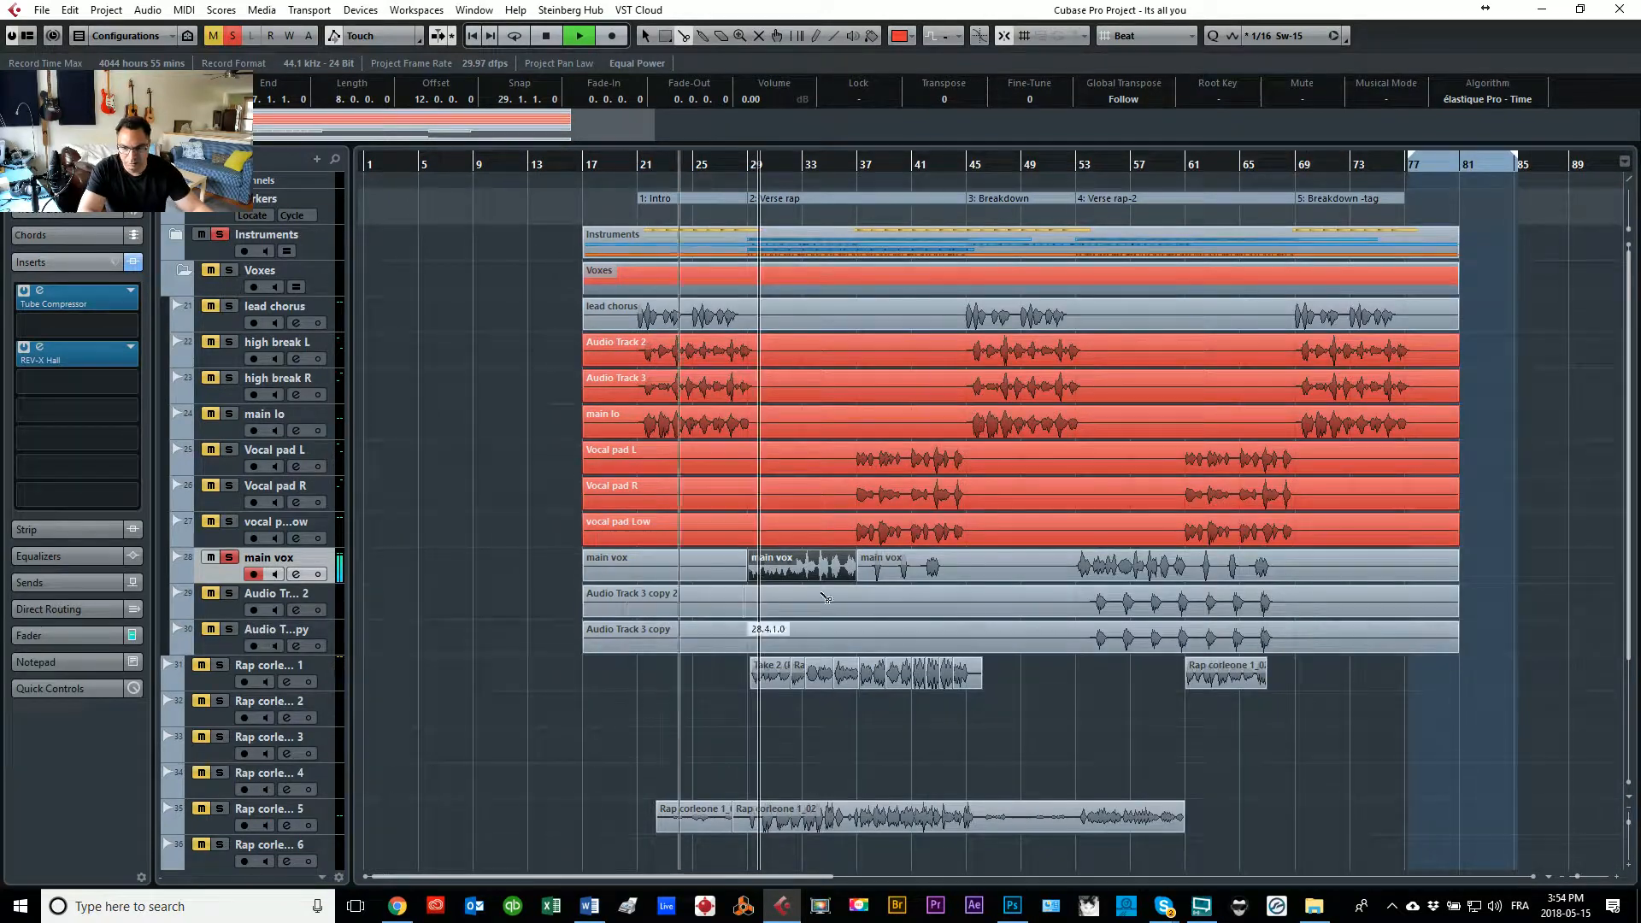
pyautogui.click(968, 566)
pyautogui.rightClick(1018, 569)
pyautogui.click(1018, 570)
# Step: Copy the two main vox events between bars 29 and 45 to bar 77 on the same track
pyautogui.click(893, 568)
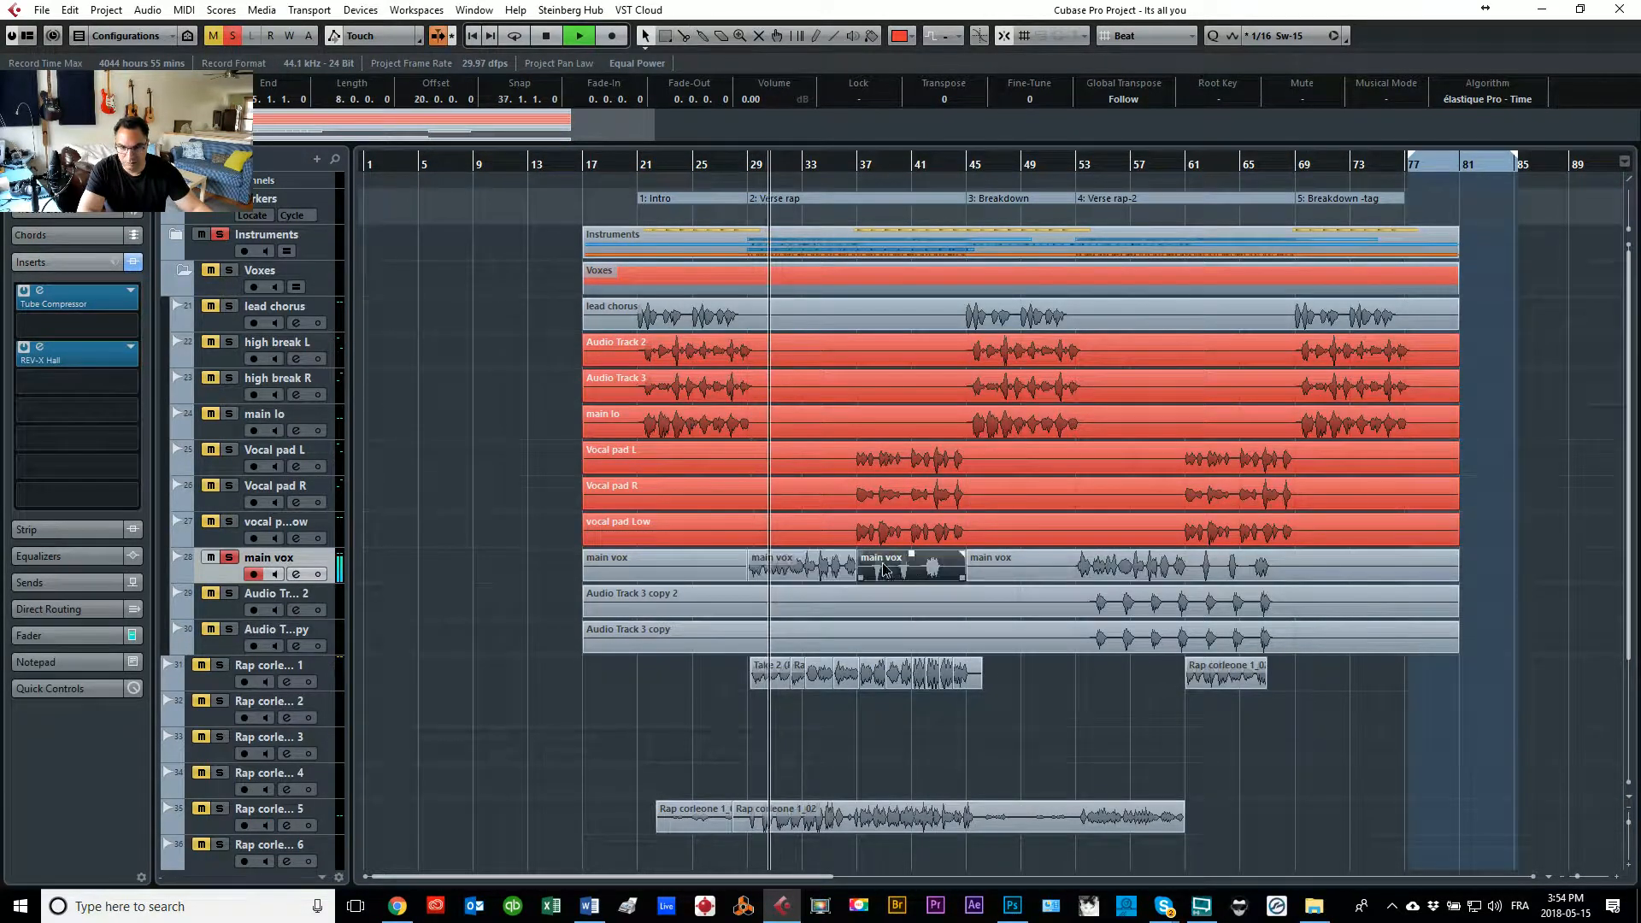
pyautogui.click(823, 571)
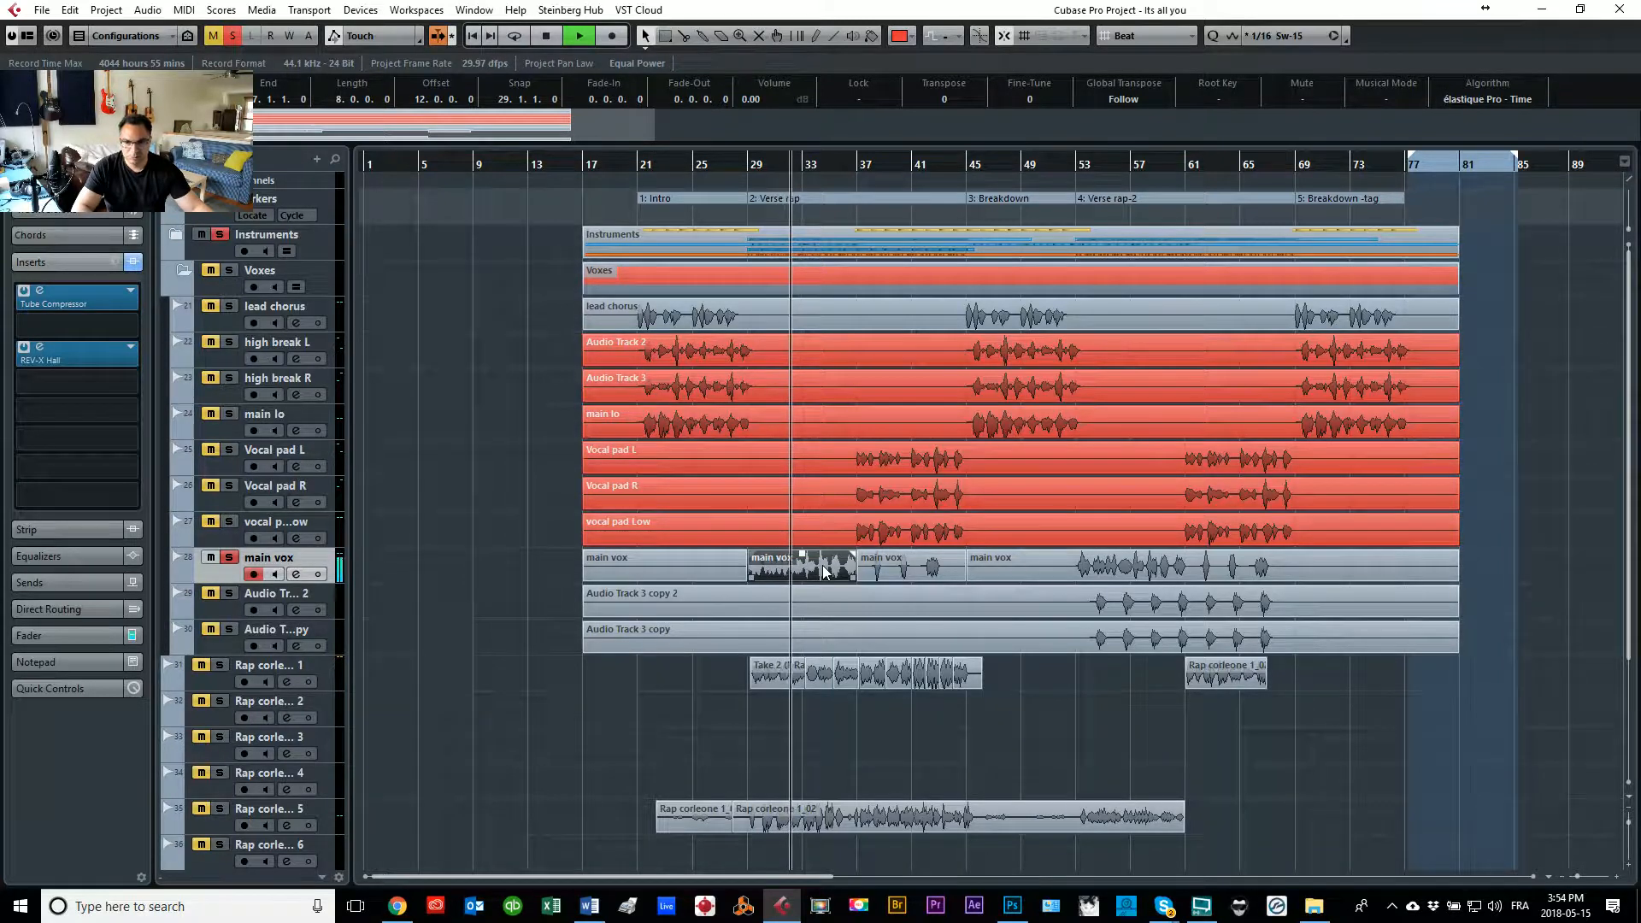
pyautogui.click(880, 573)
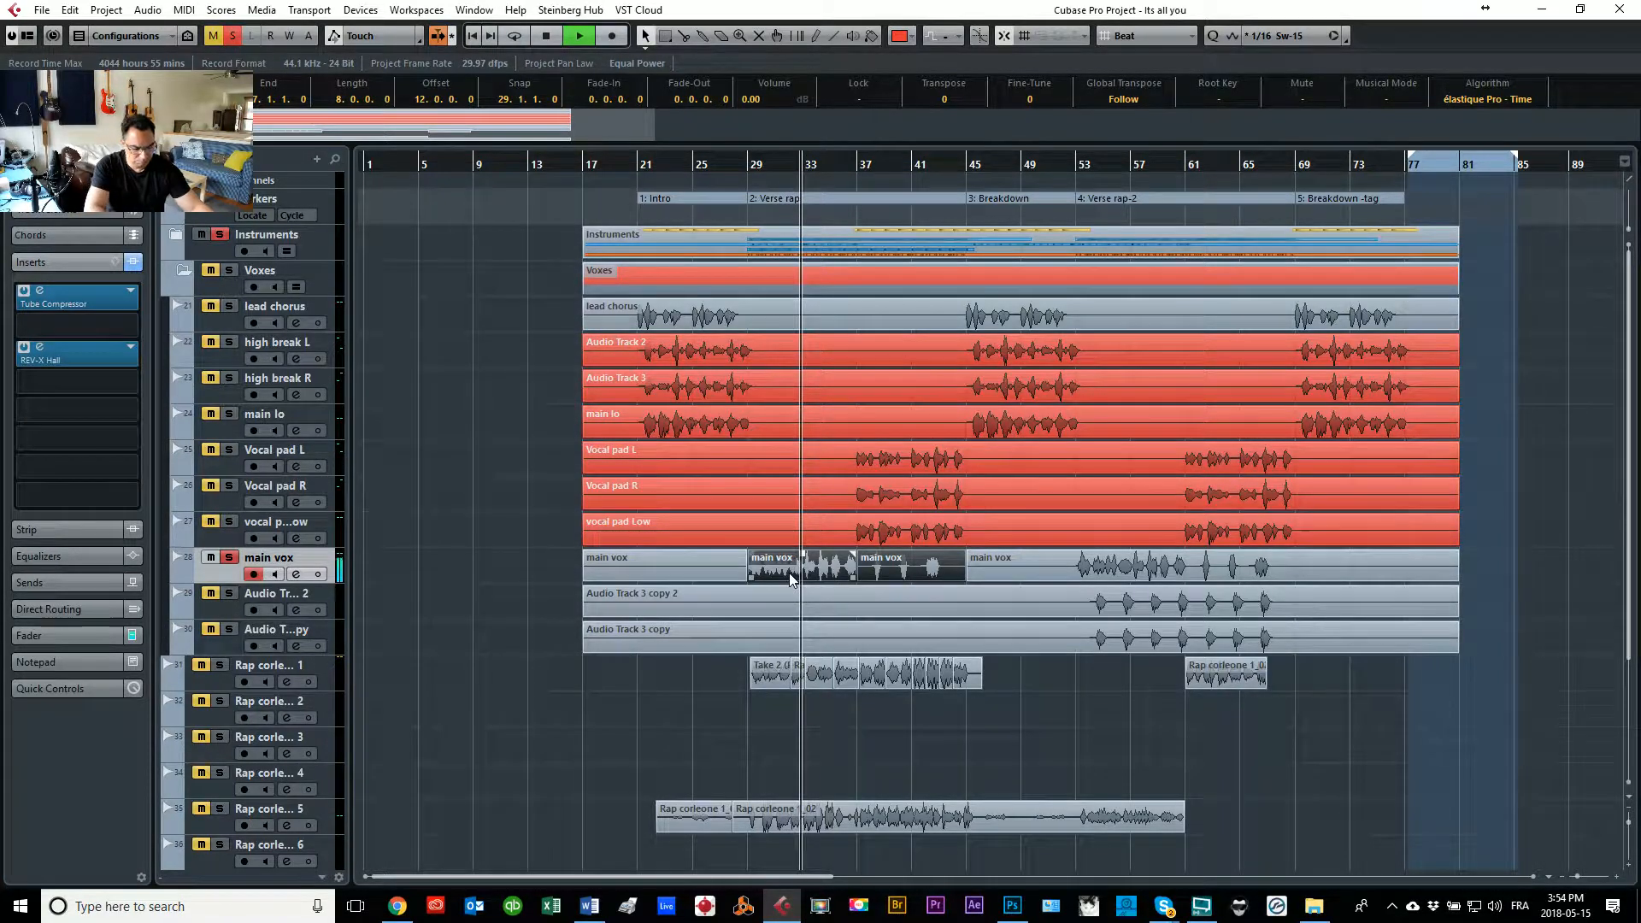
pyautogui.moveTo(788, 573); pyautogui.dragTo(1447, 566)
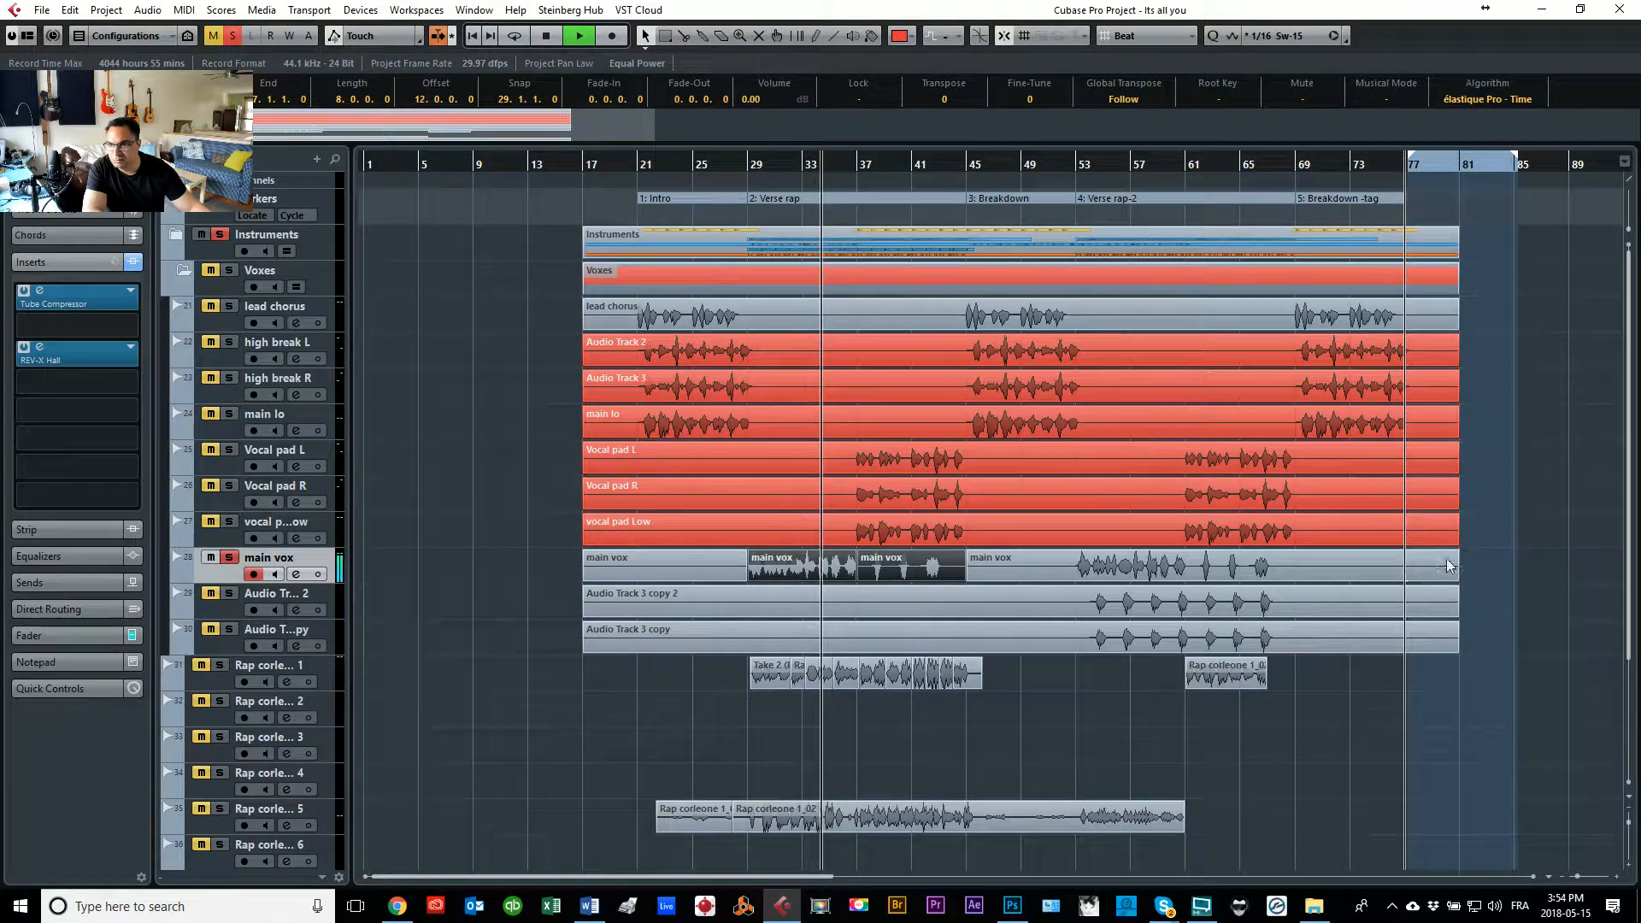
pyautogui.hscroll(5, 1385, 169)
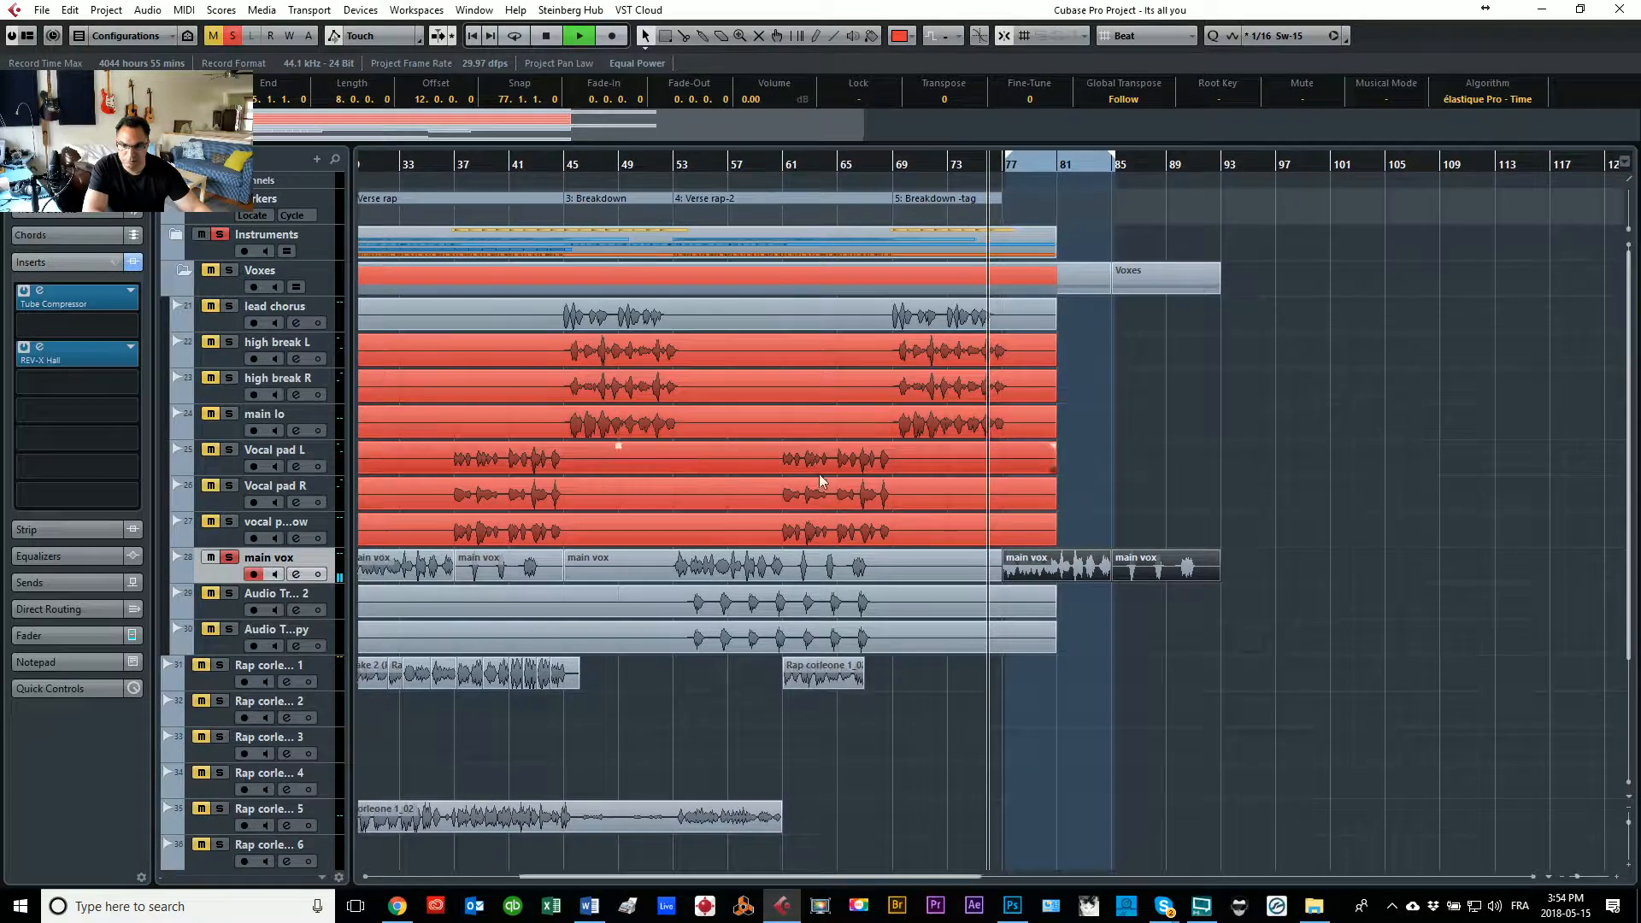
# Step: Stop playback and shorten the Audio Track 3 copy 2 and Audio Track 3 copy events to end at bar 77
pyautogui.press('space')
pyautogui.moveTo(1048, 614); pyautogui.dragTo(995, 650)
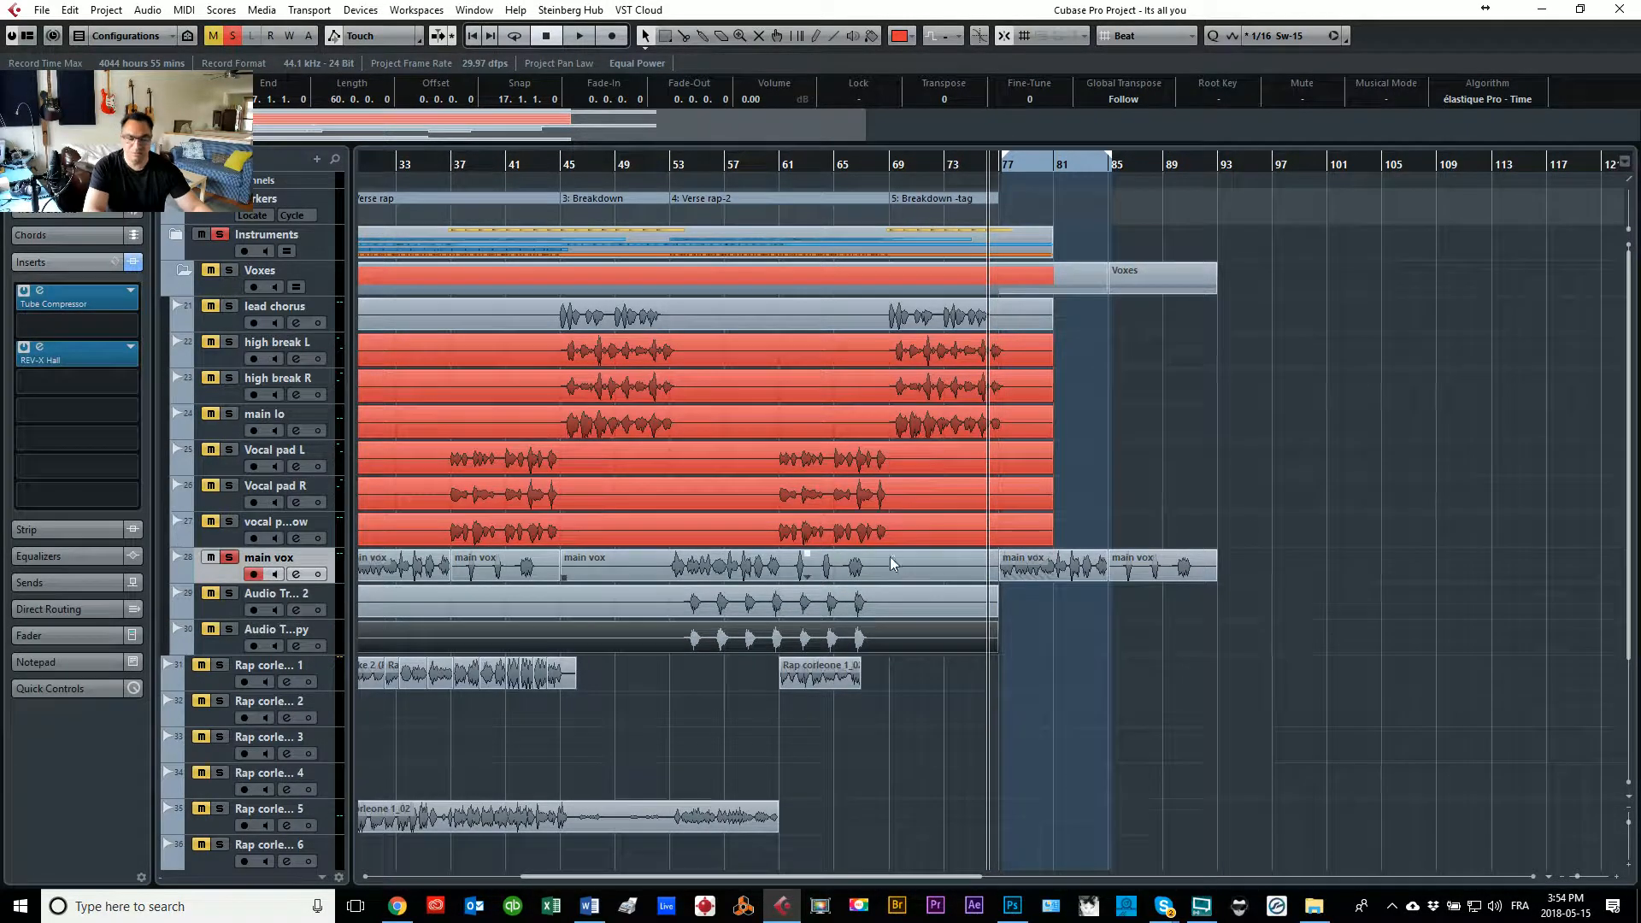
pyautogui.press('g')
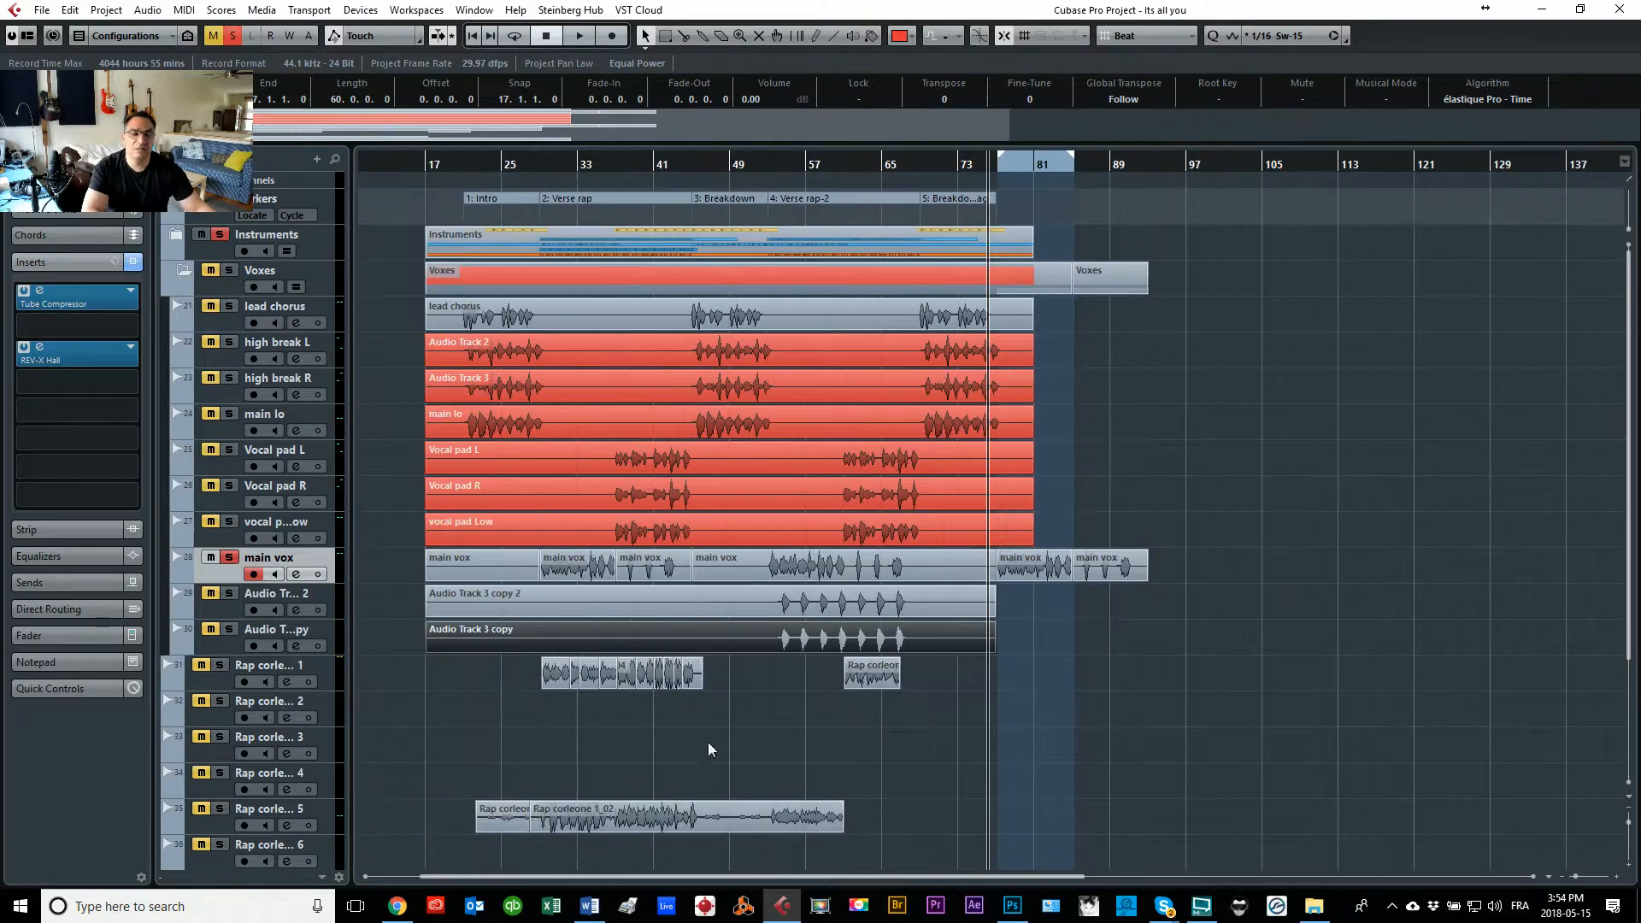
pyautogui.press('g')
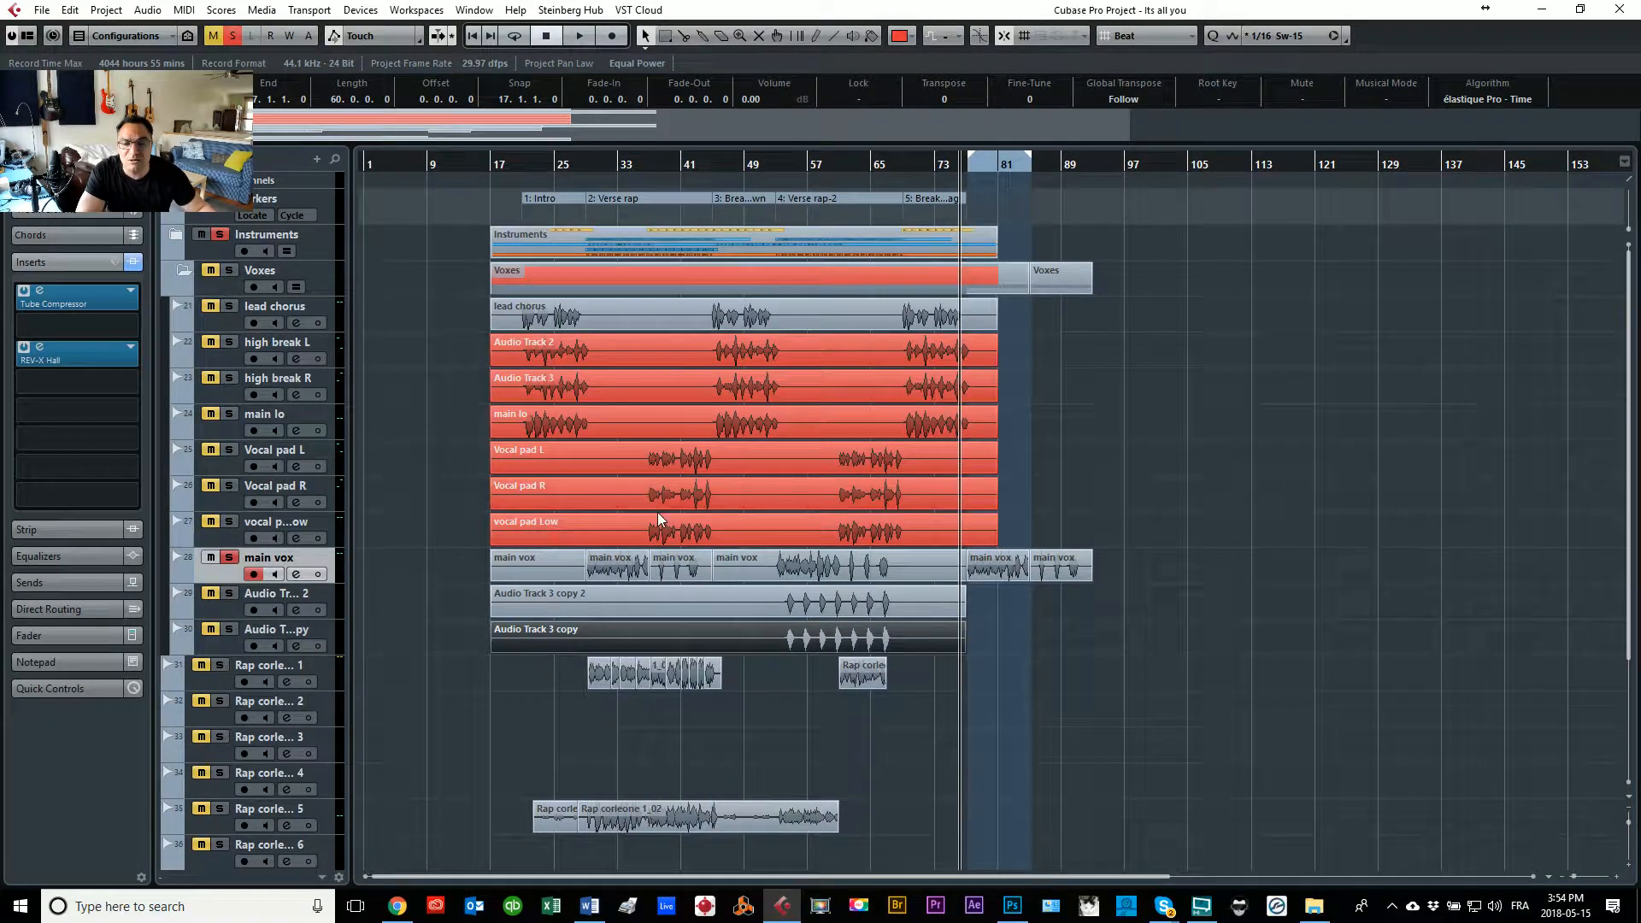
# Step: Expand the Instruments folder and split all events at the boundaries of the Verse rap cycle marker with Split Loop
pyautogui.click(178, 241)
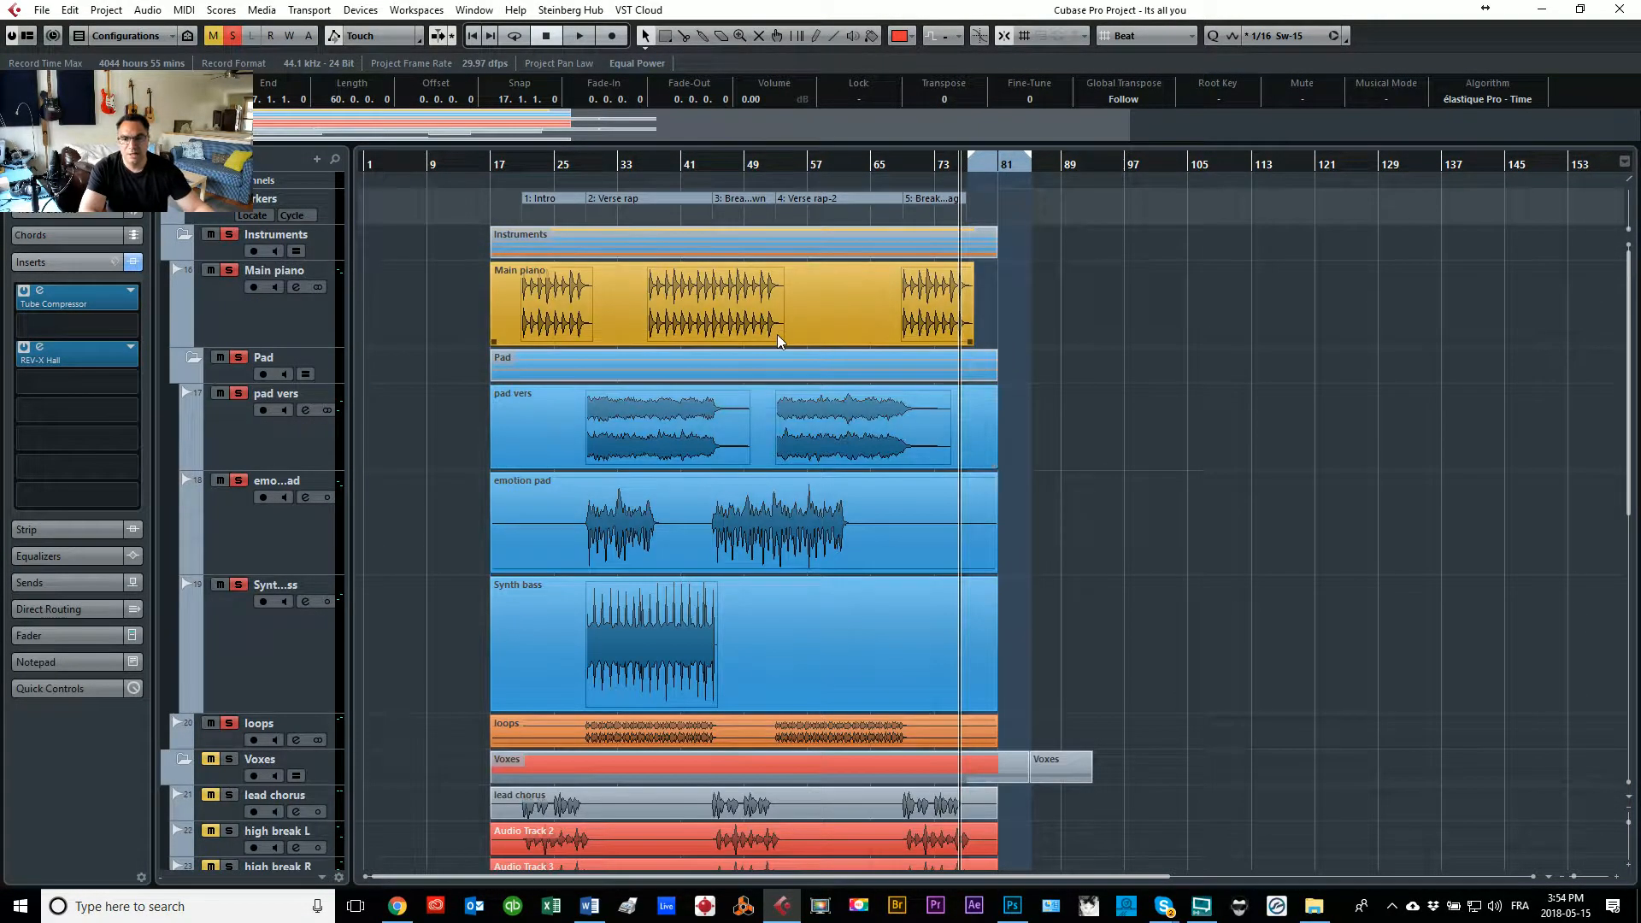
pyautogui.press('h')
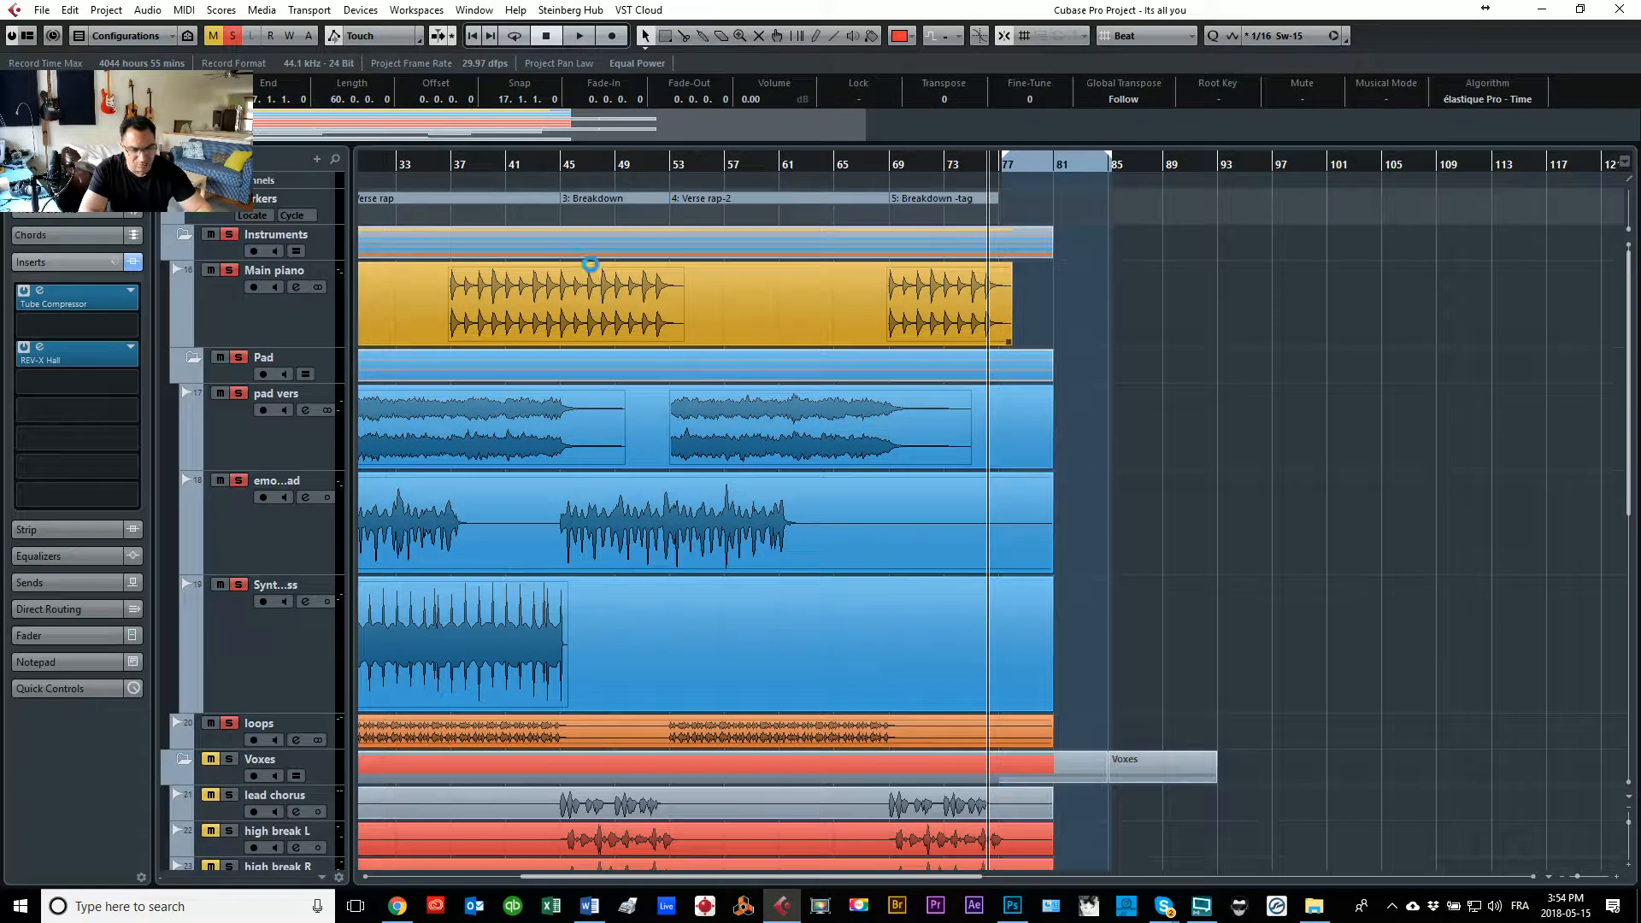
pyautogui.press('g')
pyautogui.click(612, 198)
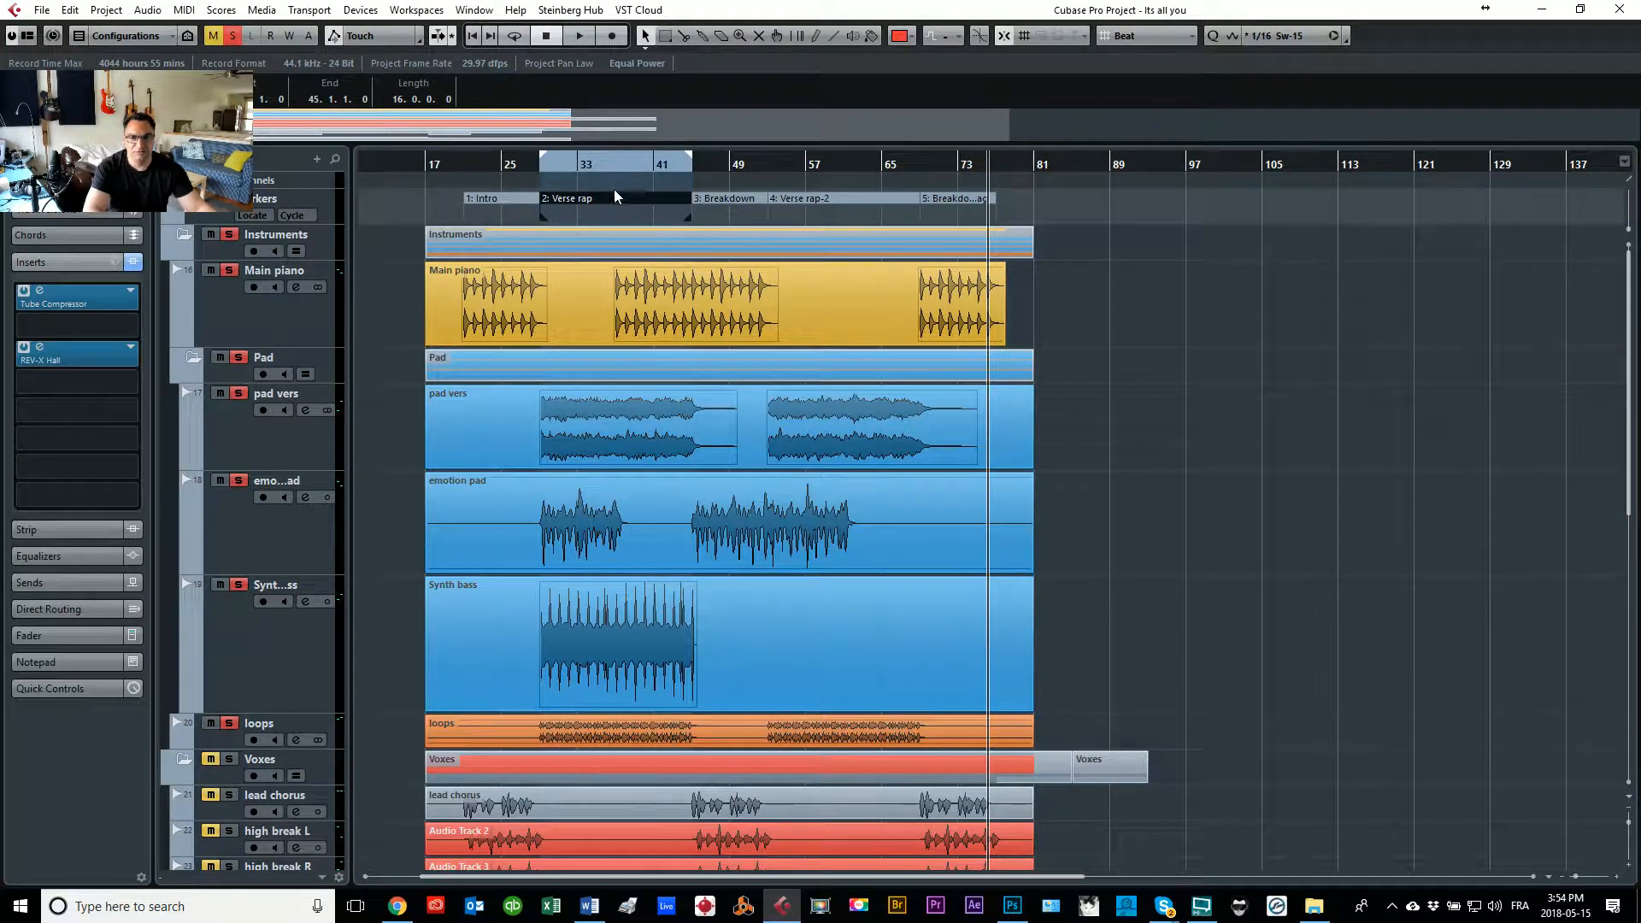
pyautogui.click(70, 10)
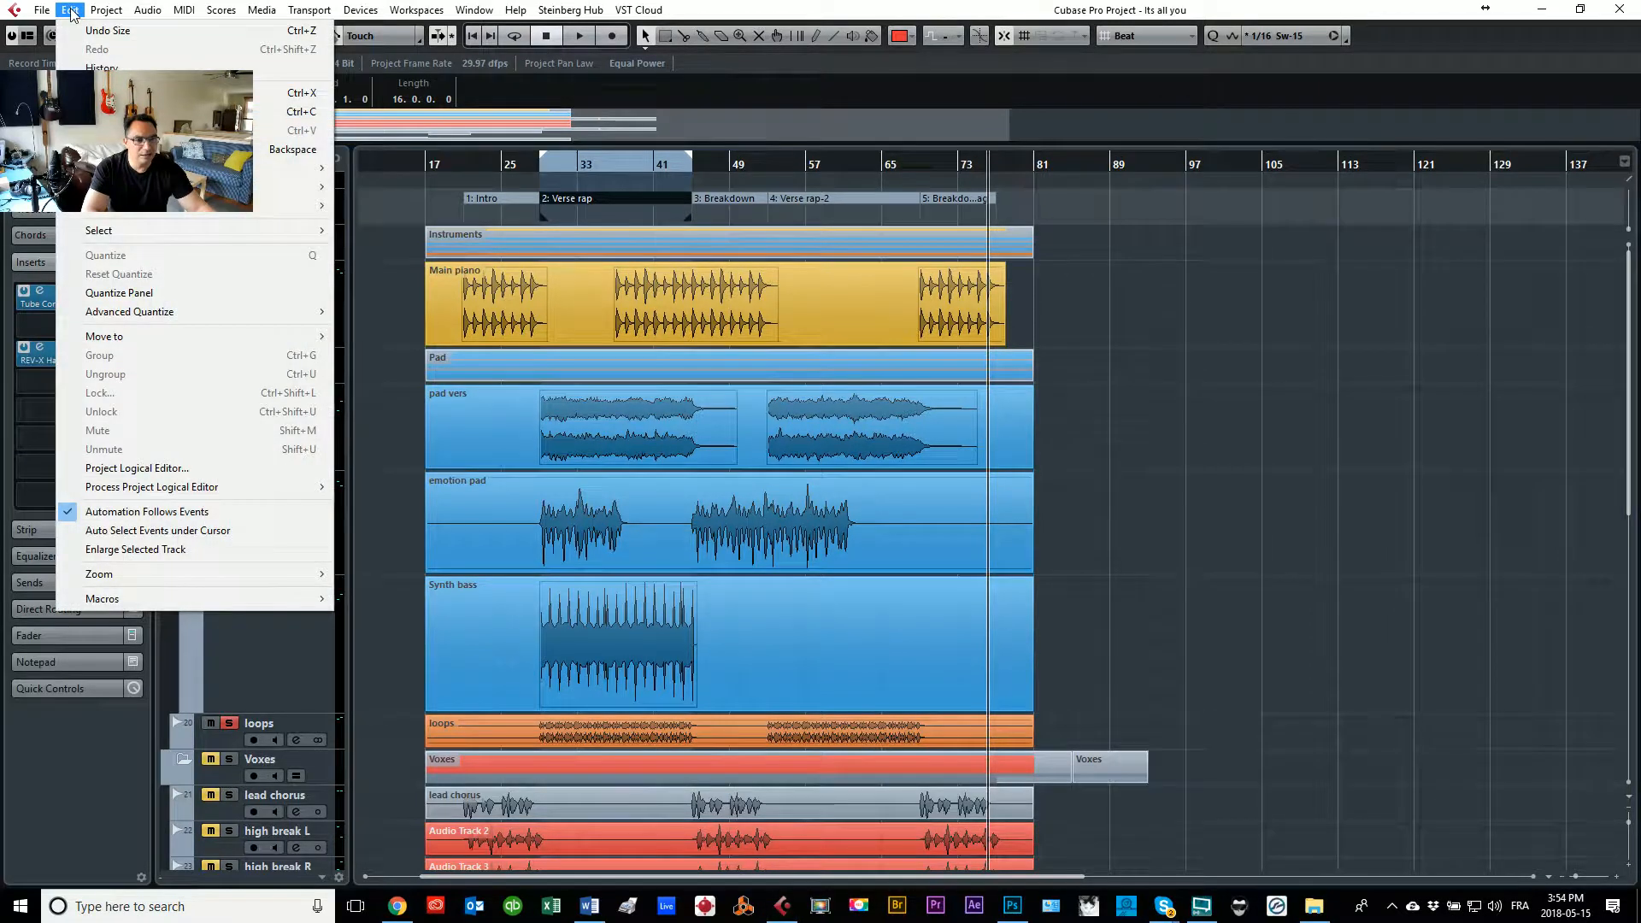
pyautogui.moveTo(171, 167)
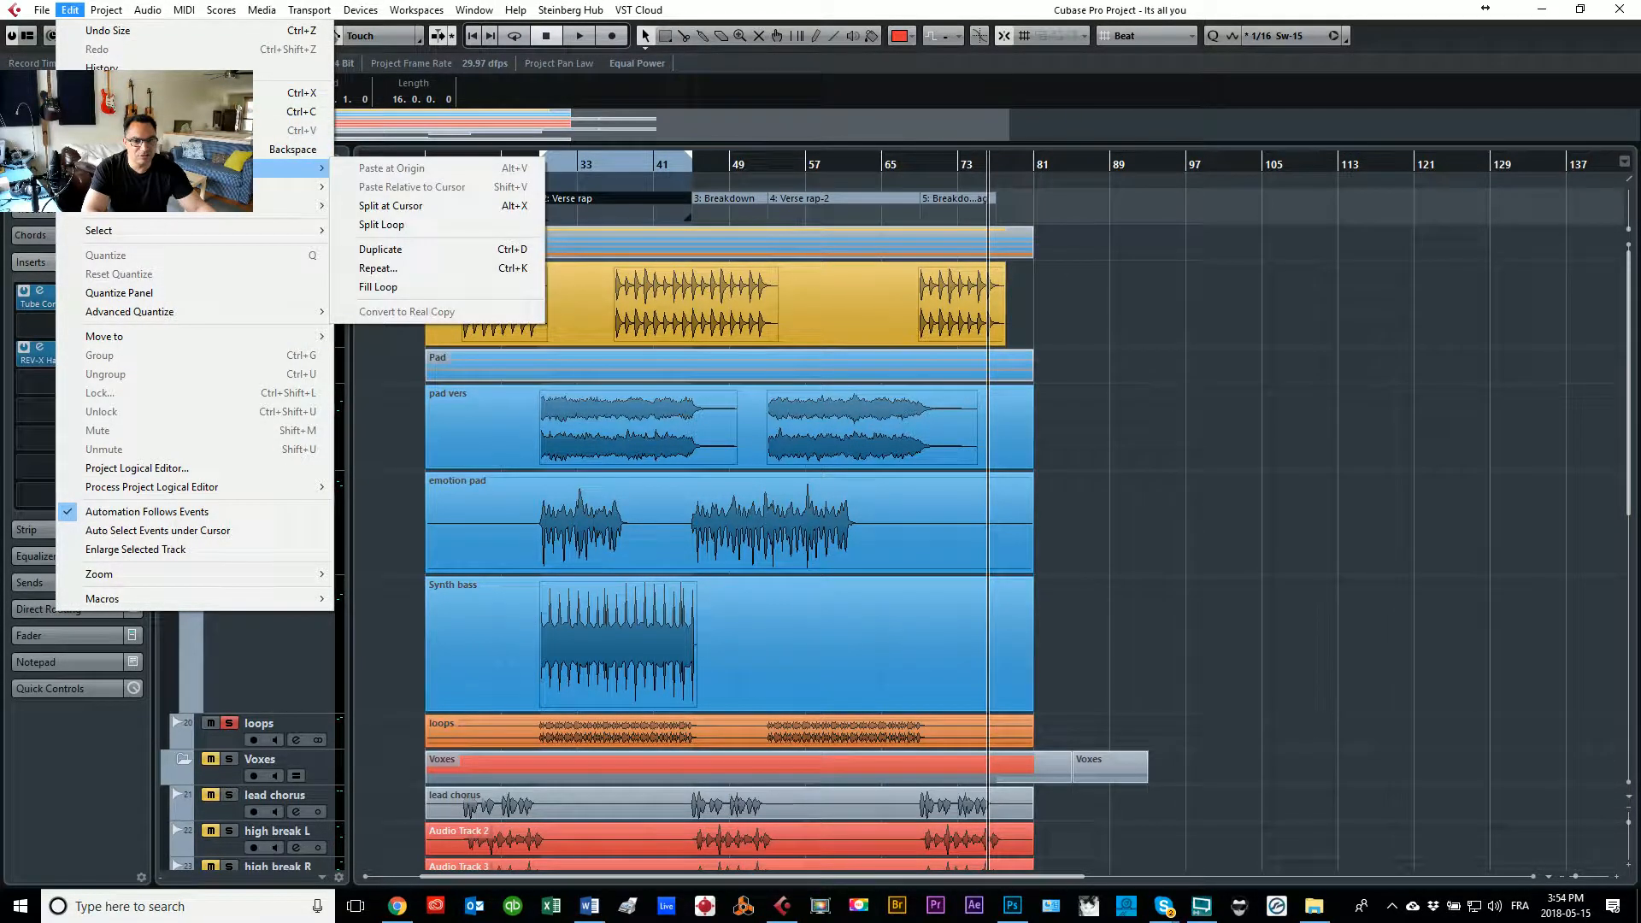
pyautogui.click(383, 224)
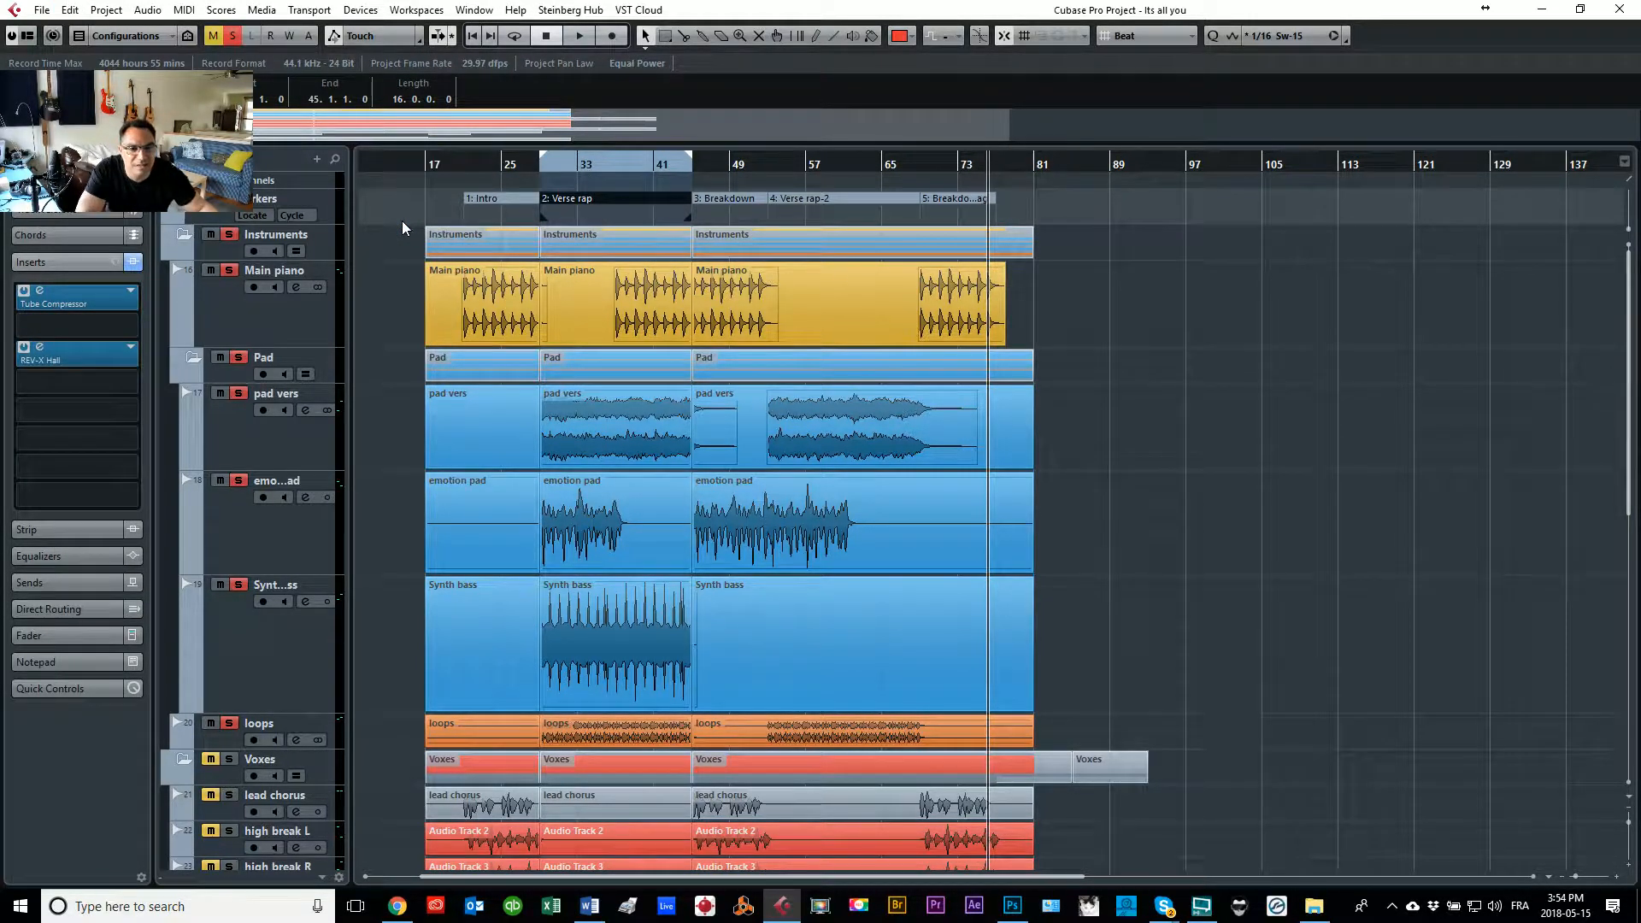
pyautogui.click(68, 10)
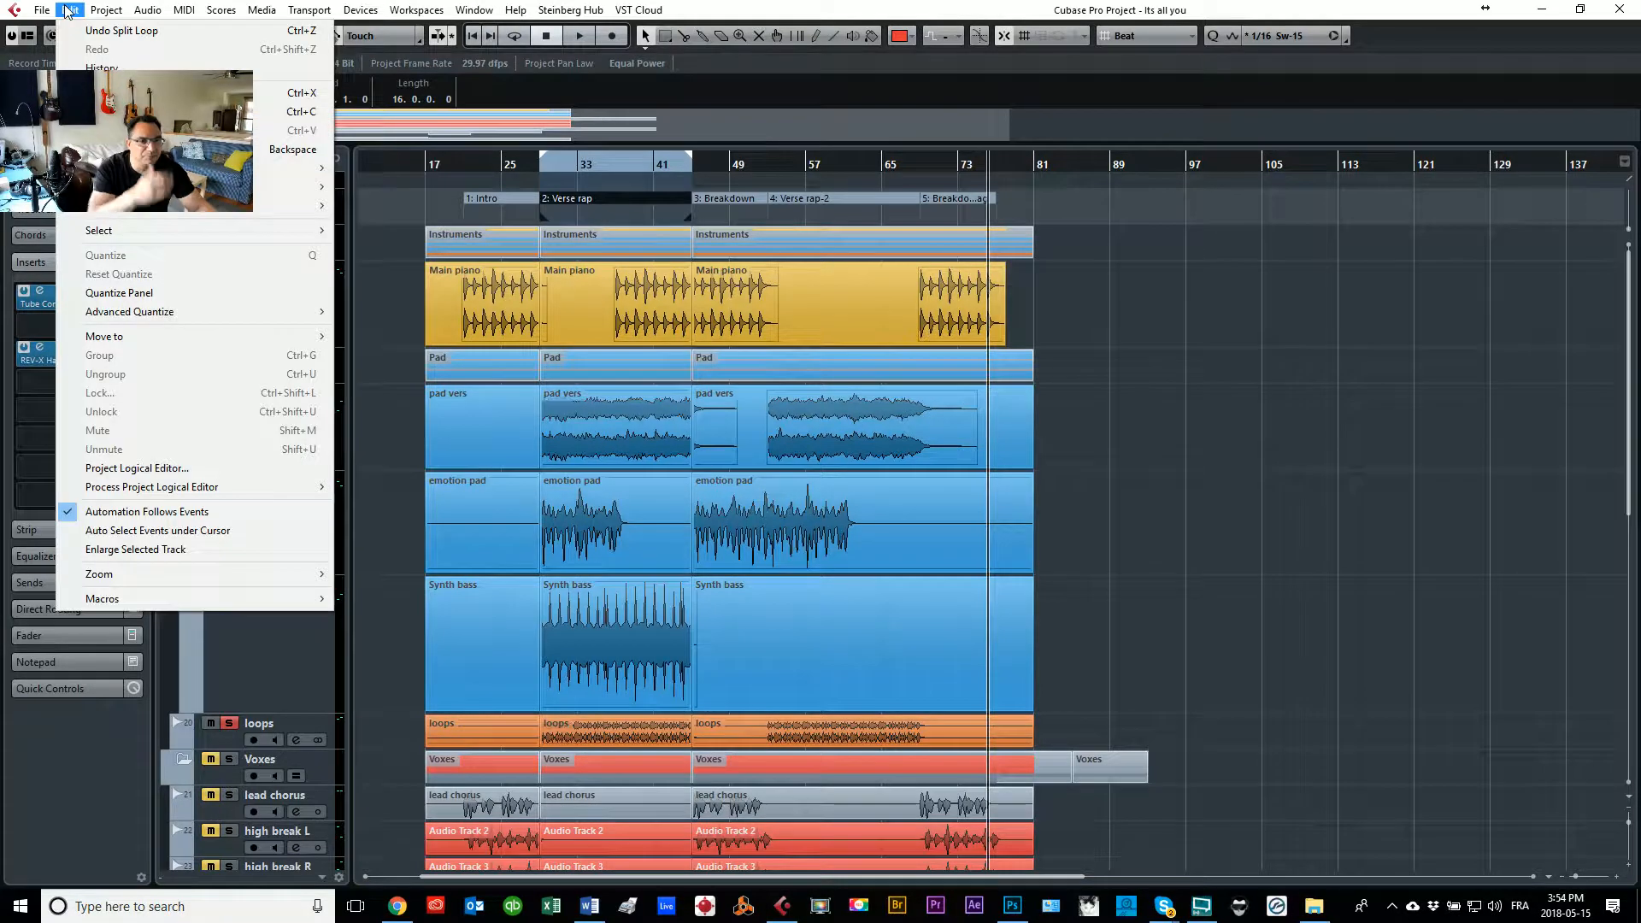
pyautogui.moveTo(118, 212)
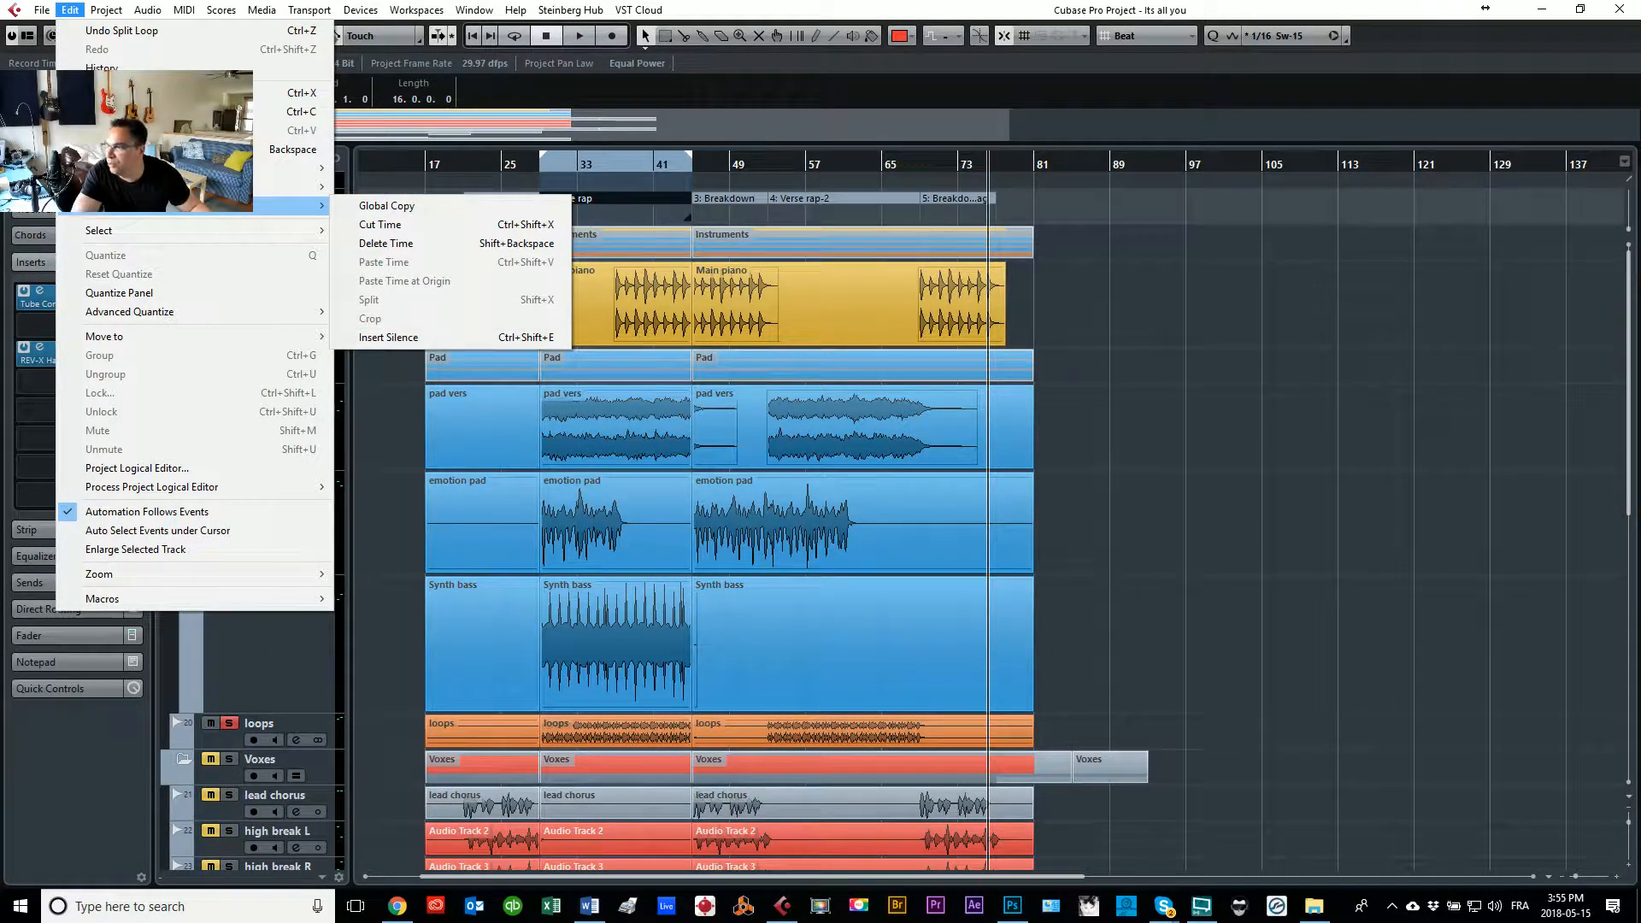
pyautogui.press('Escape')
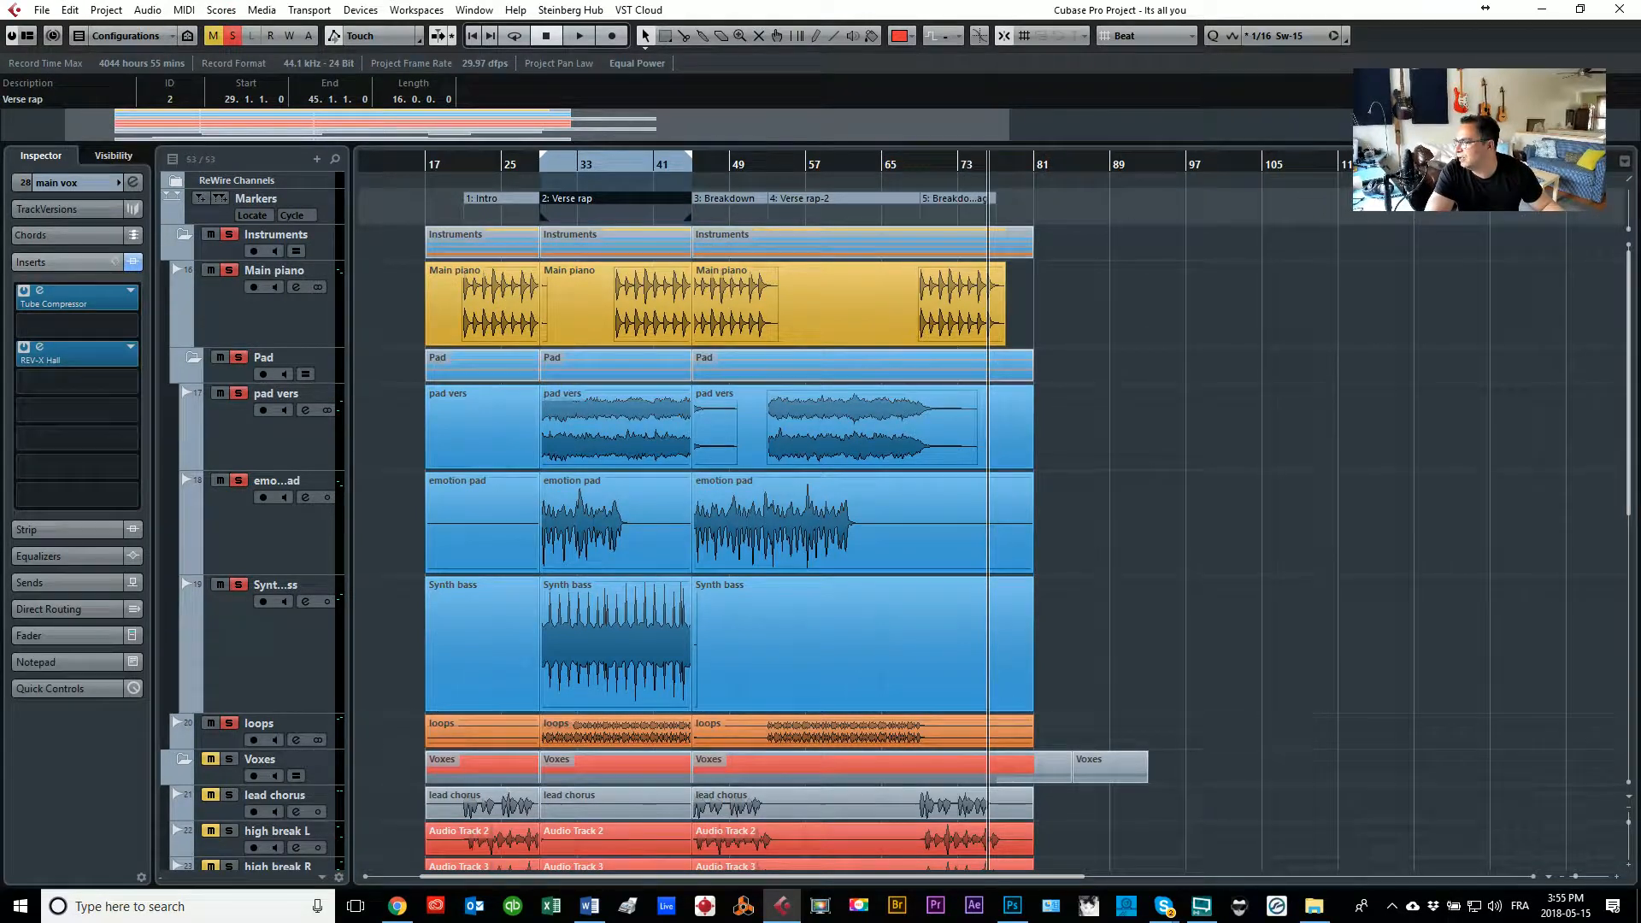
pyautogui.moveTo(1480, 140); pyautogui.dragTo(1499, 304)
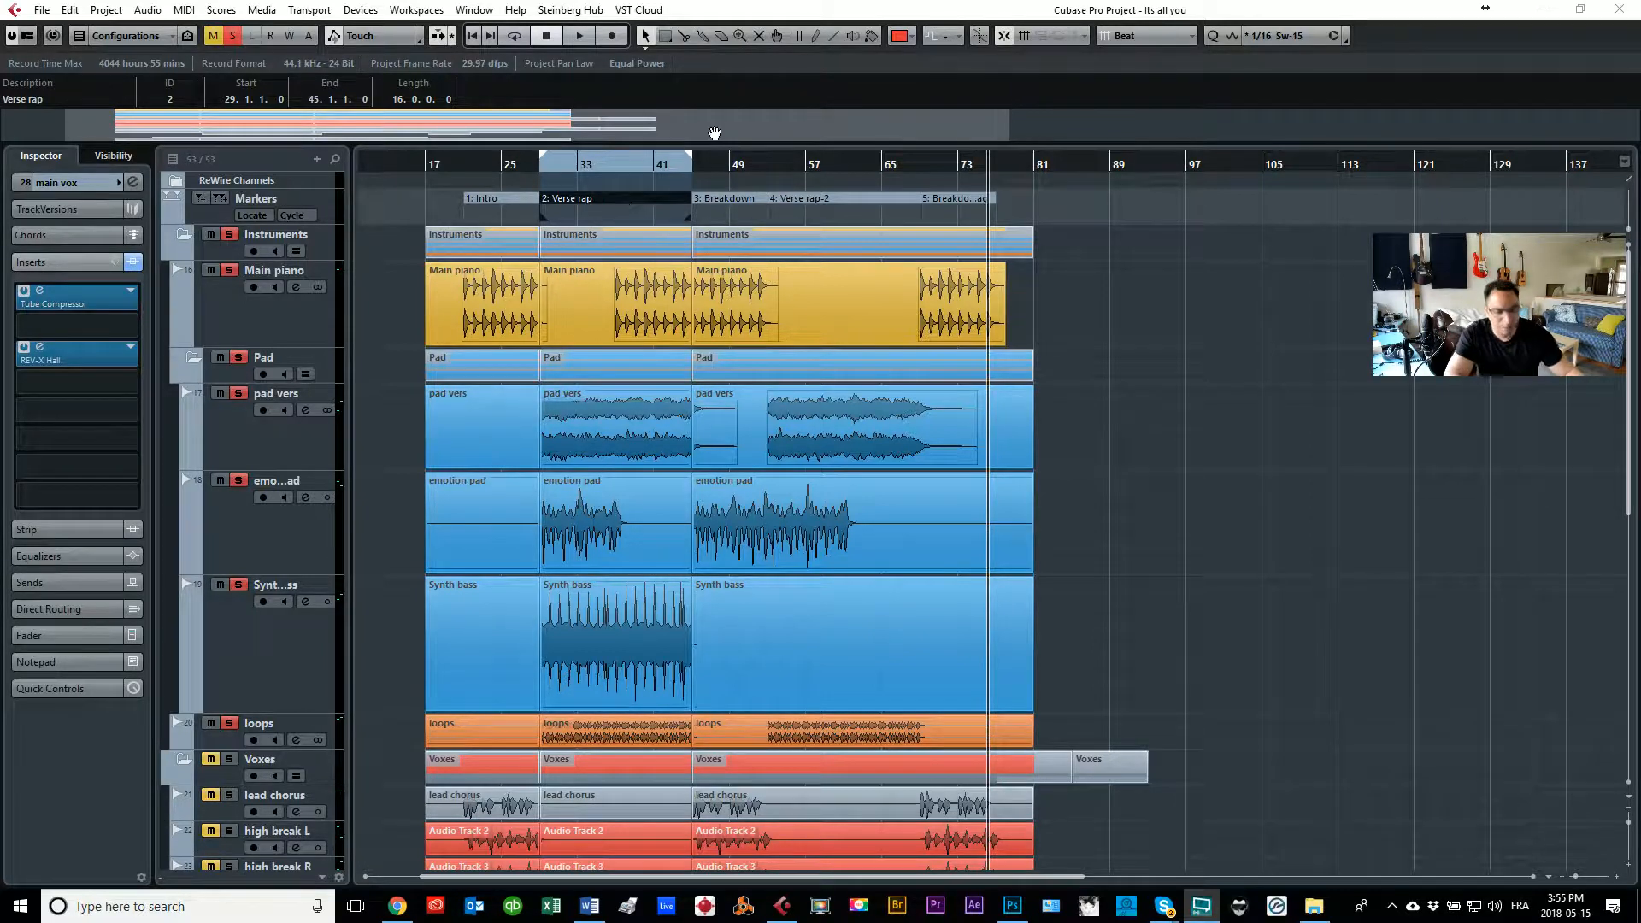
pyautogui.click(555, 290)
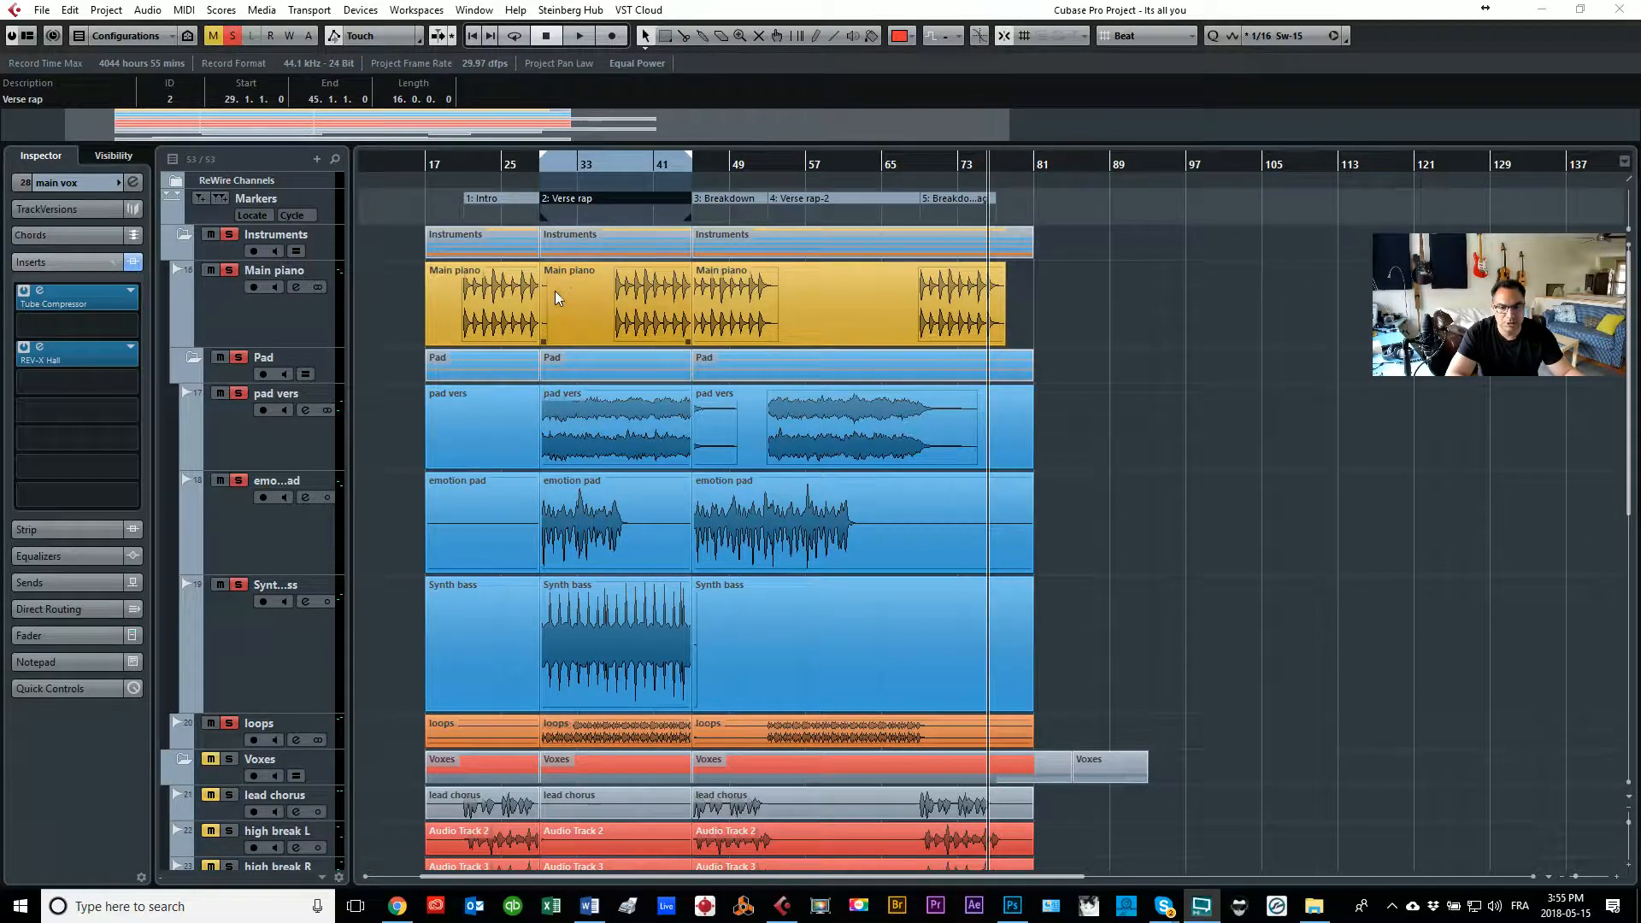
pyautogui.scroll(-5, 582, 785)
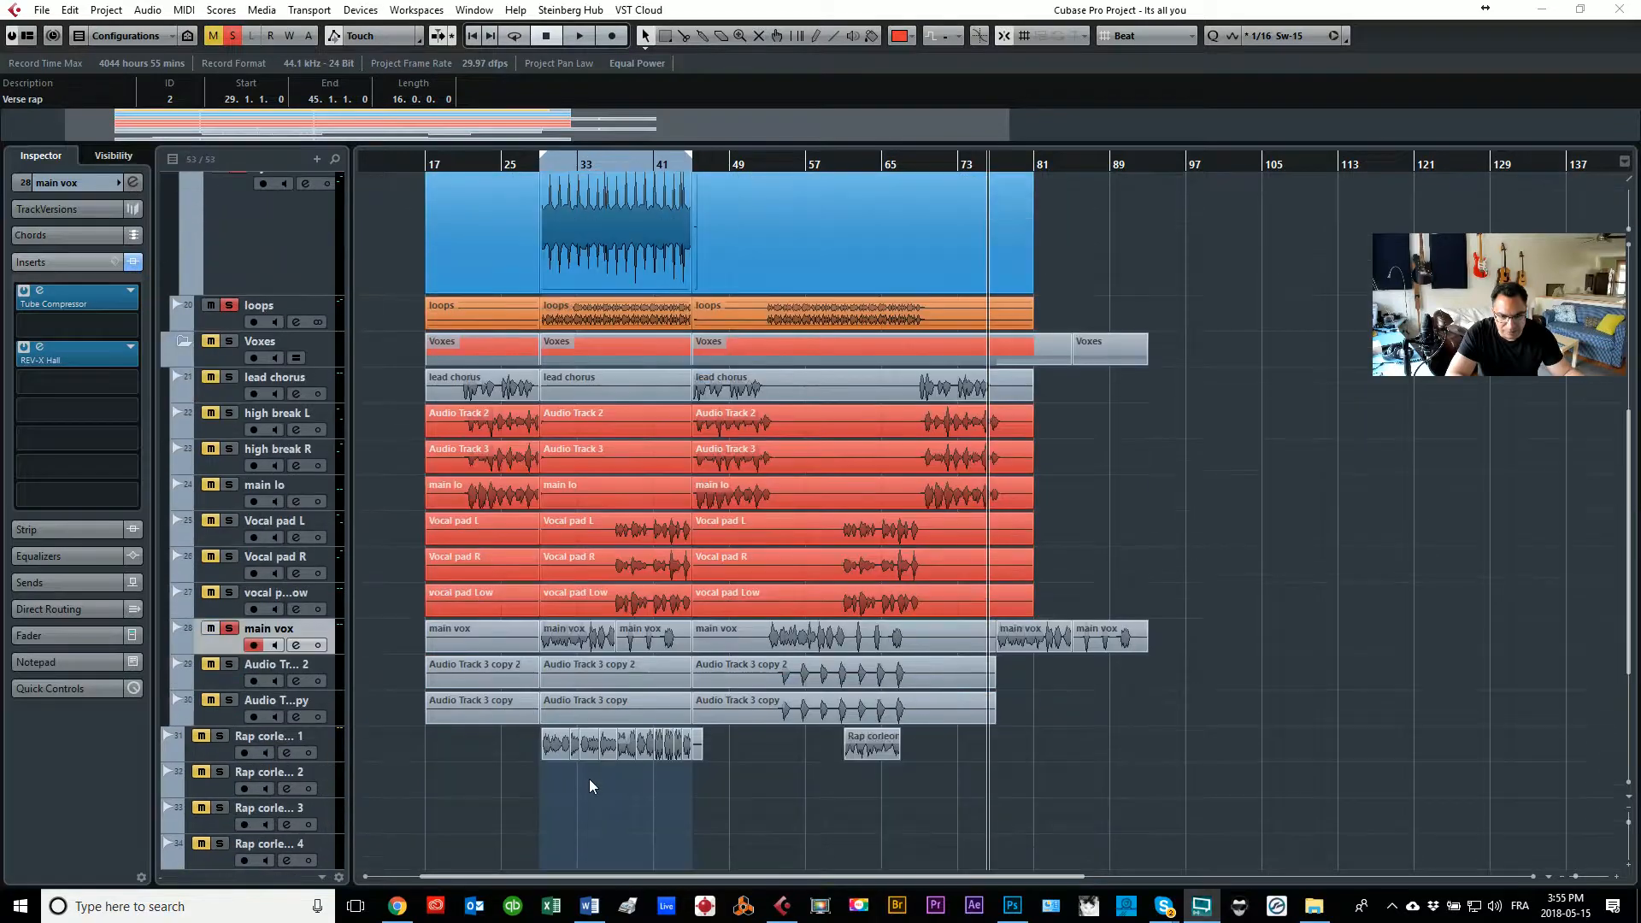
# Step: Select all events on every track that lie within the Verse rap loop range
pyautogui.scroll(3, 592, 777)
pyautogui.scroll(-5, 592, 778)
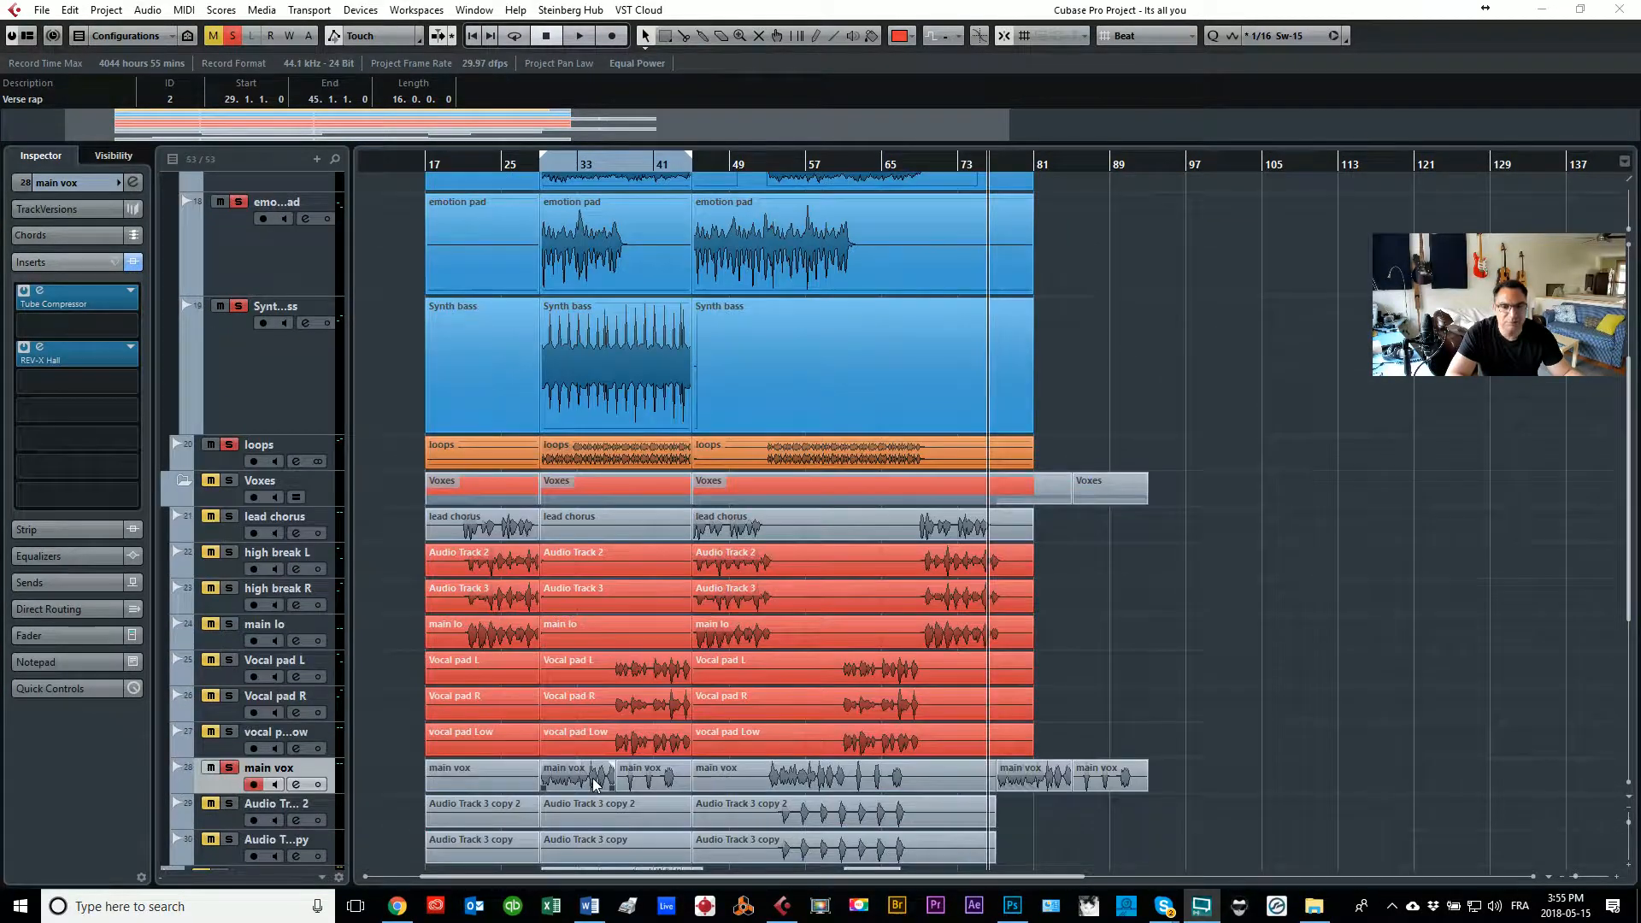
pyautogui.scroll(7, 592, 778)
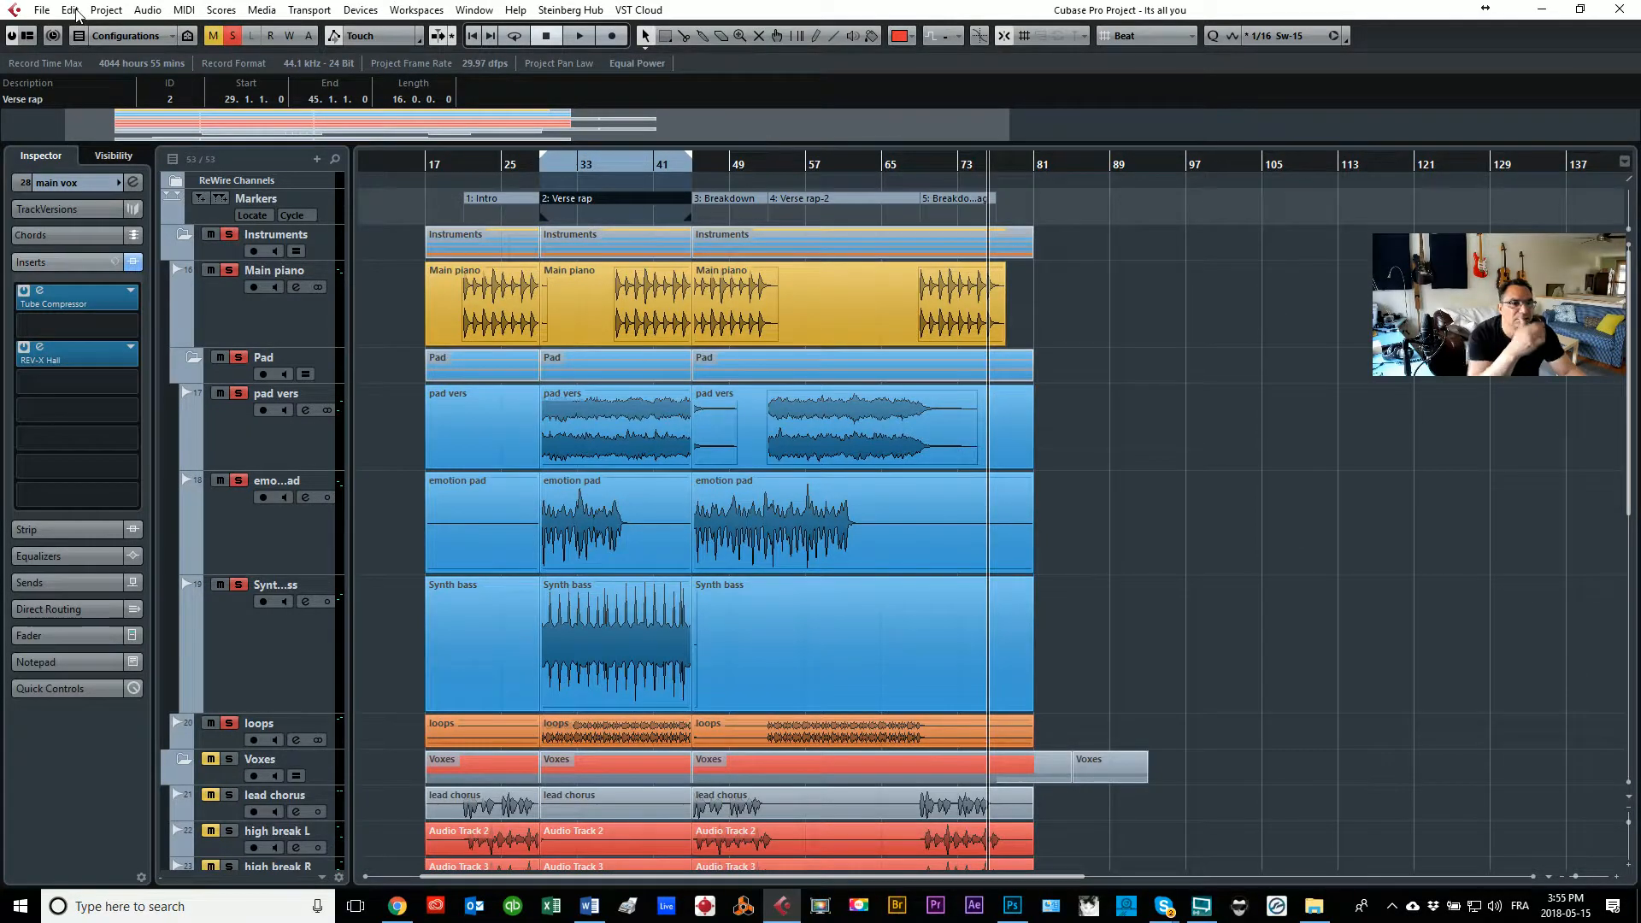
pyautogui.click(71, 12)
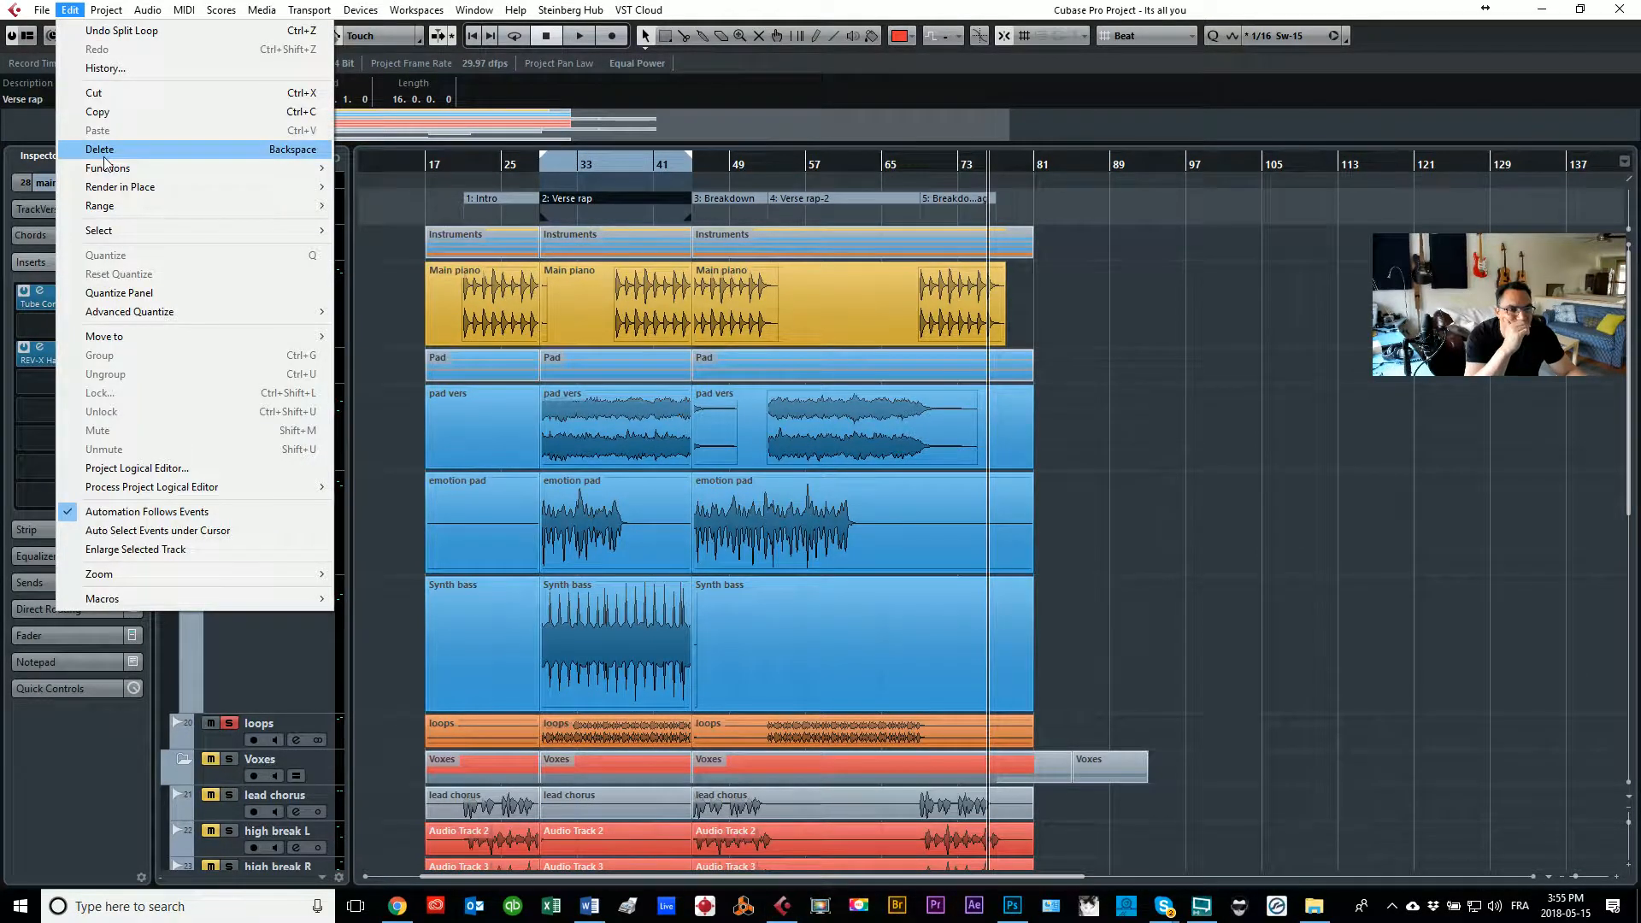
pyautogui.moveTo(116, 175)
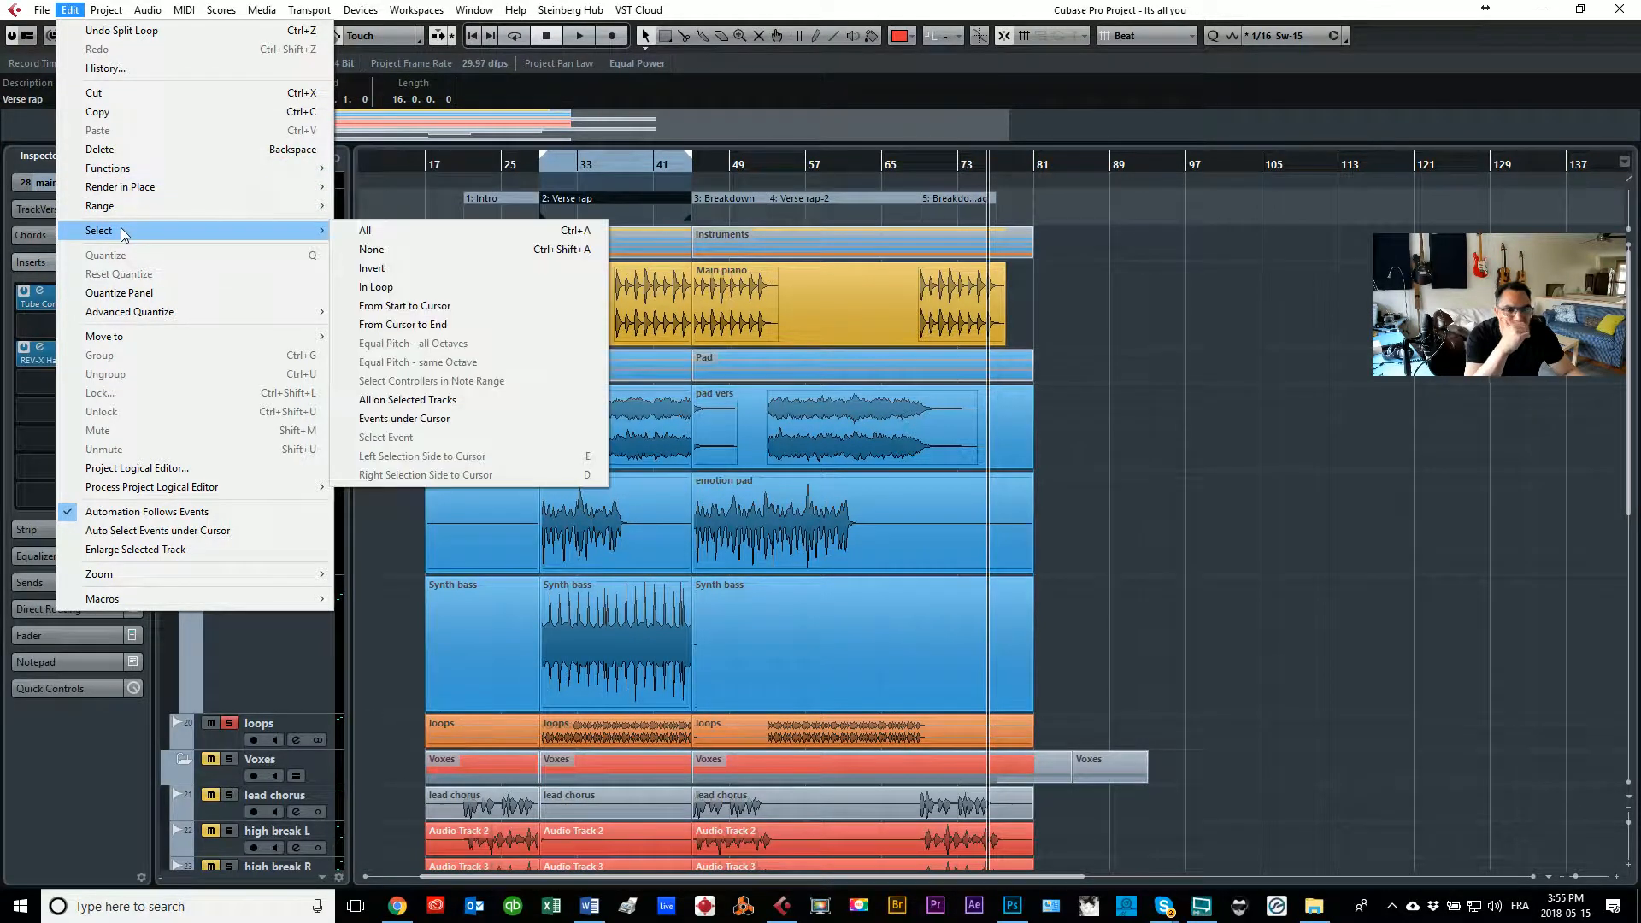
pyautogui.click(388, 279)
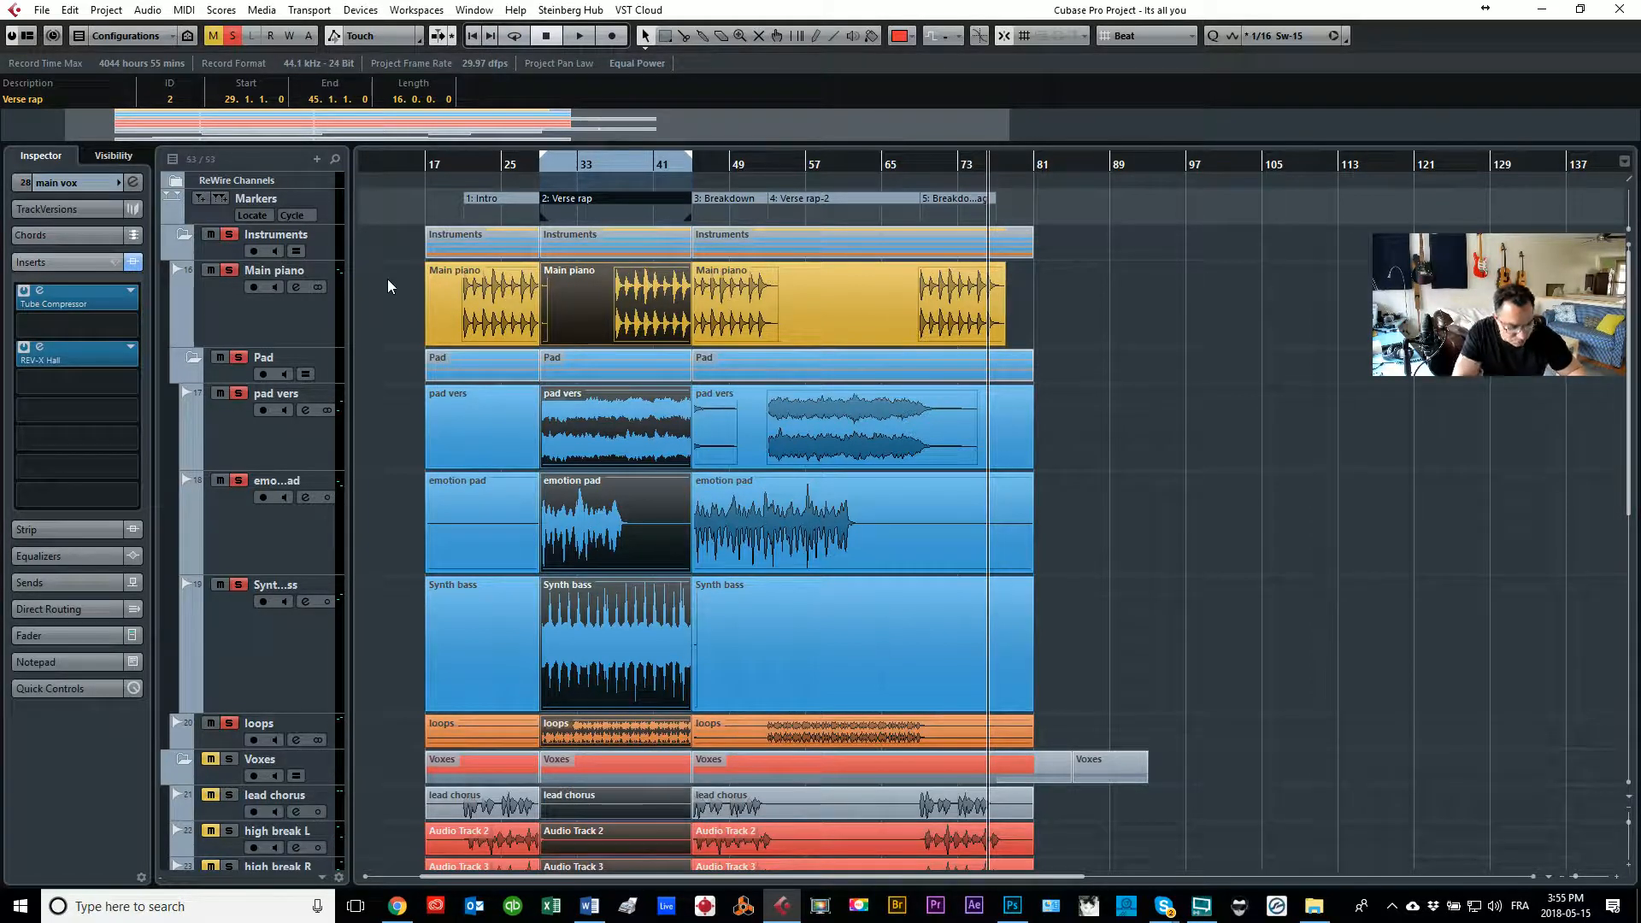
# Step: Copy the selected Verse rap events and paste them at the project cursor near bar 77
pyautogui.click(69, 10)
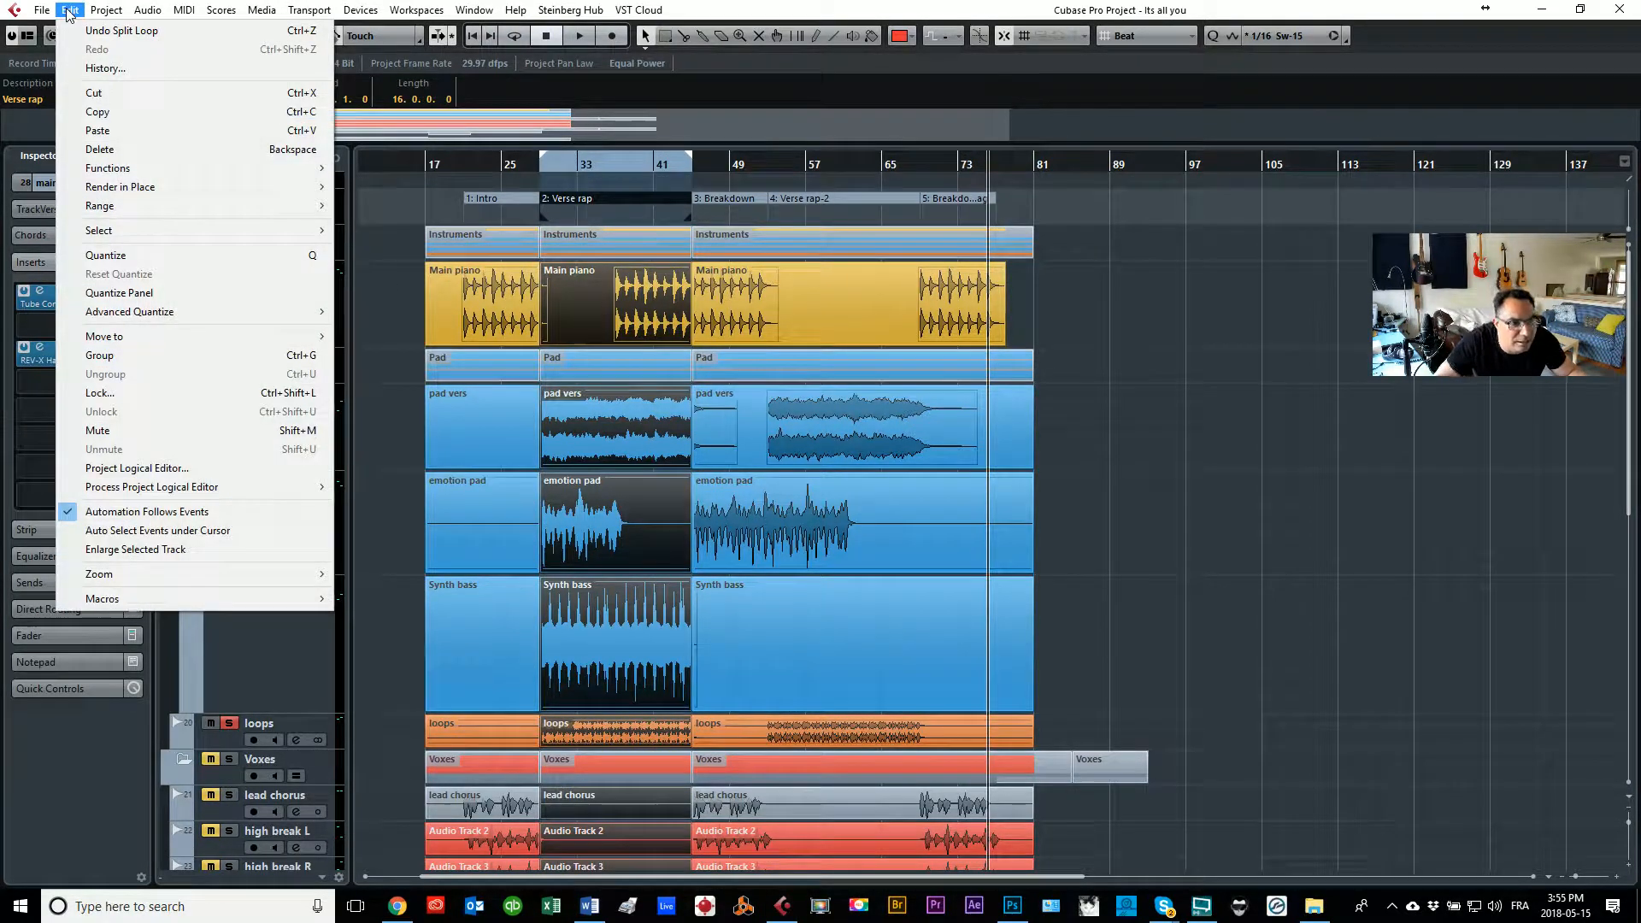
pyautogui.click(97, 112)
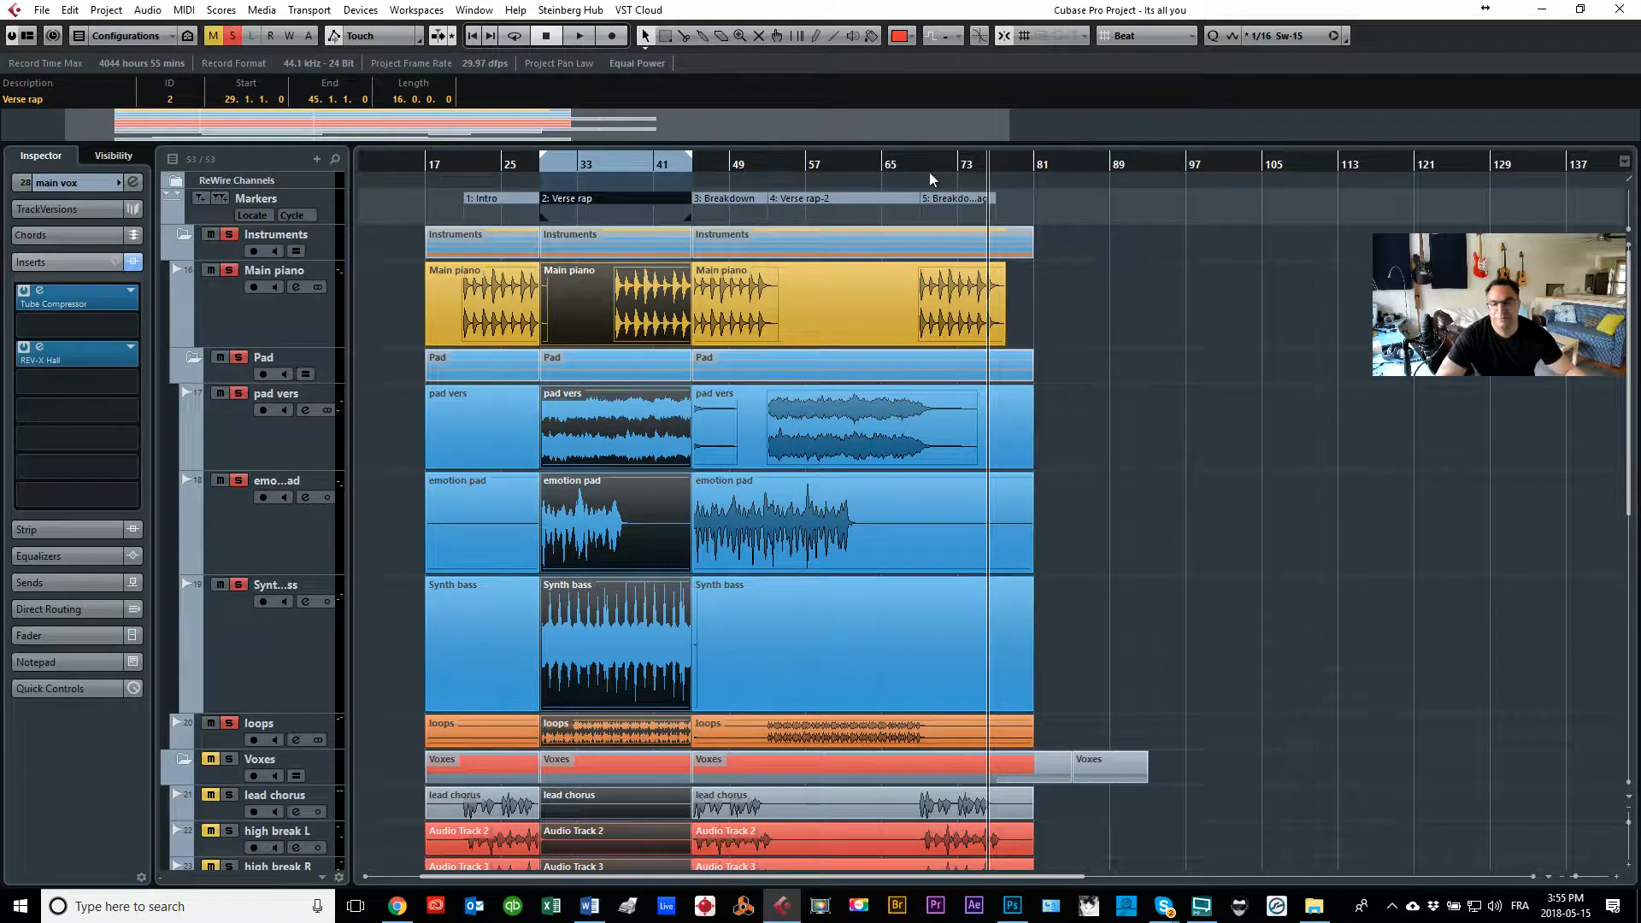
pyautogui.click(999, 167)
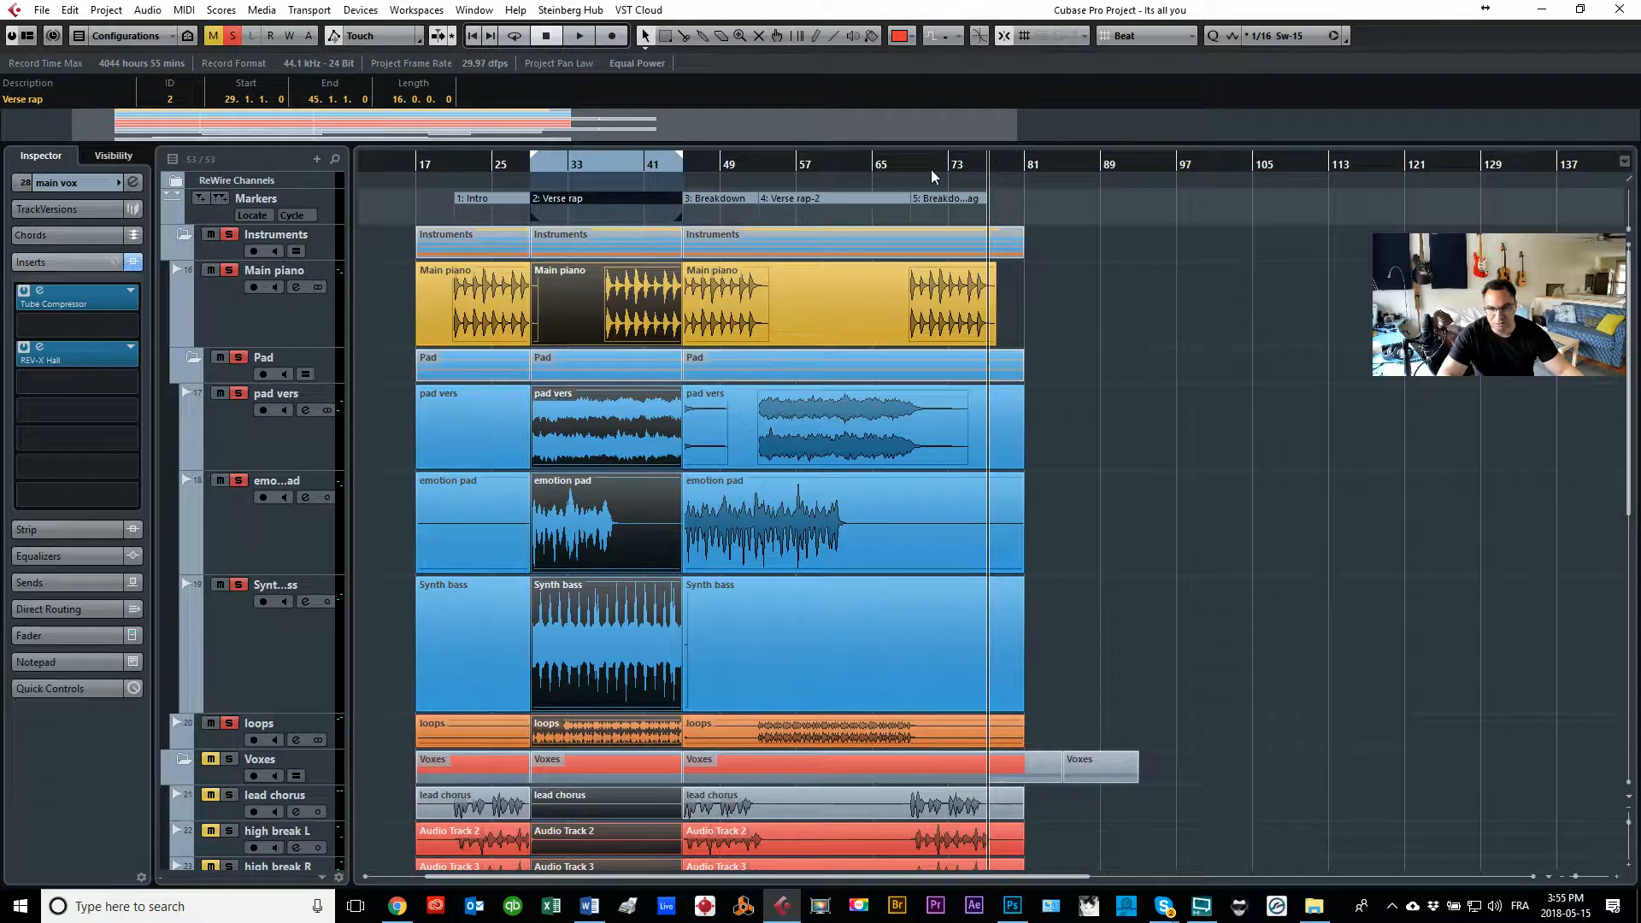
pyautogui.hotkey('ctrl', 'v')
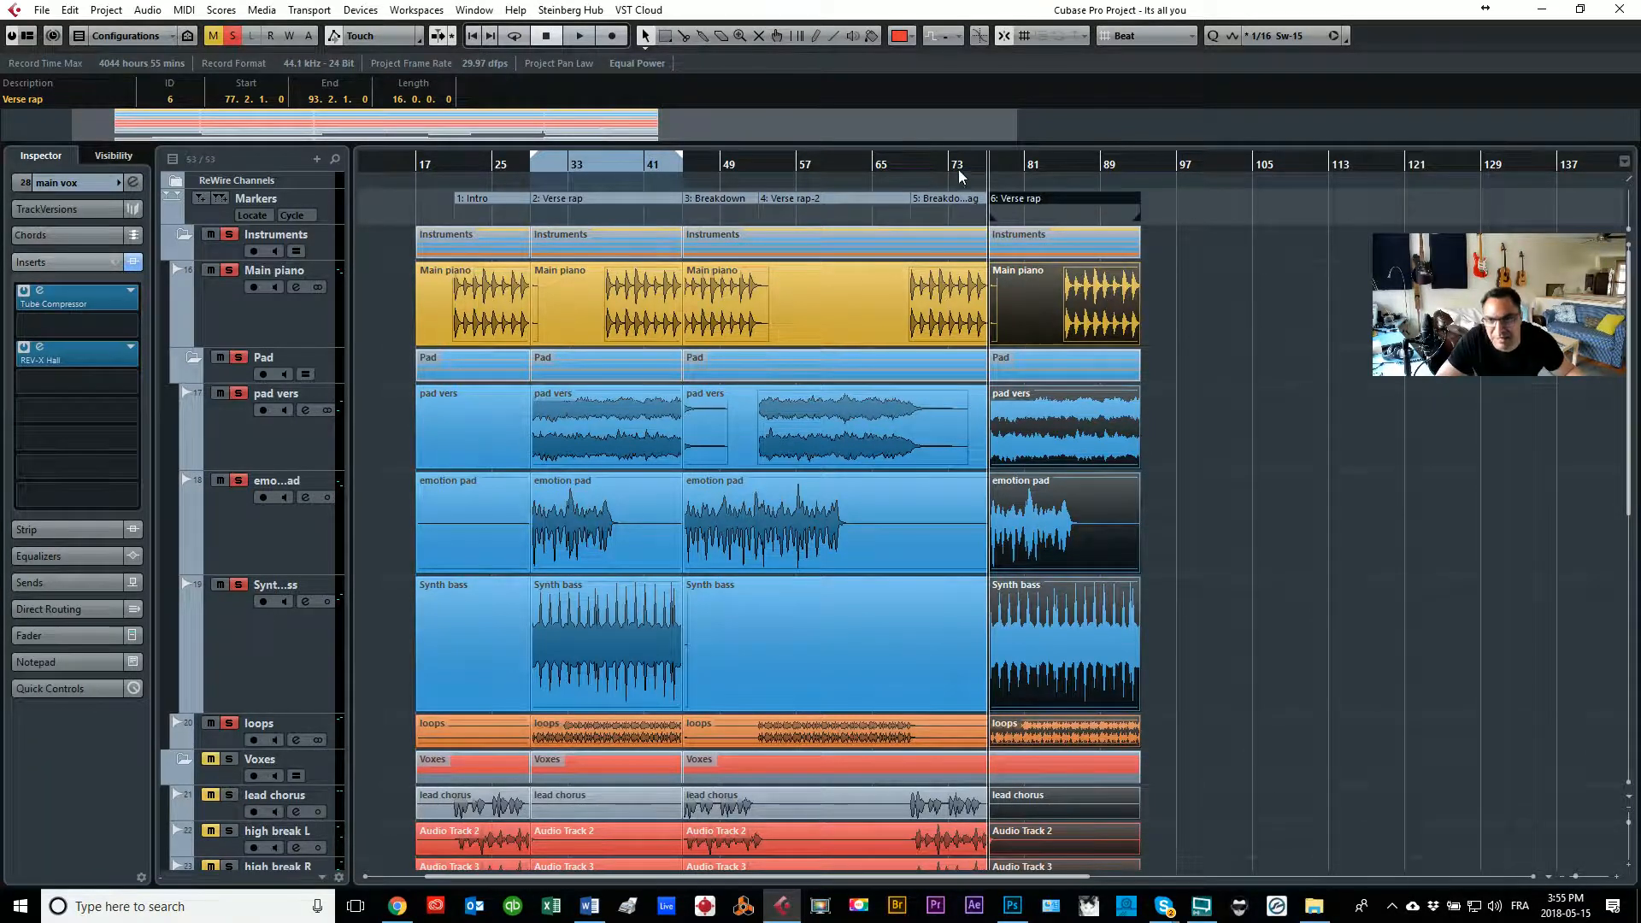
# Step: Play the transition into the pasted Verse rap section, stop, and shift the whole section to start exactly at bar 77
pyautogui.click(962, 167)
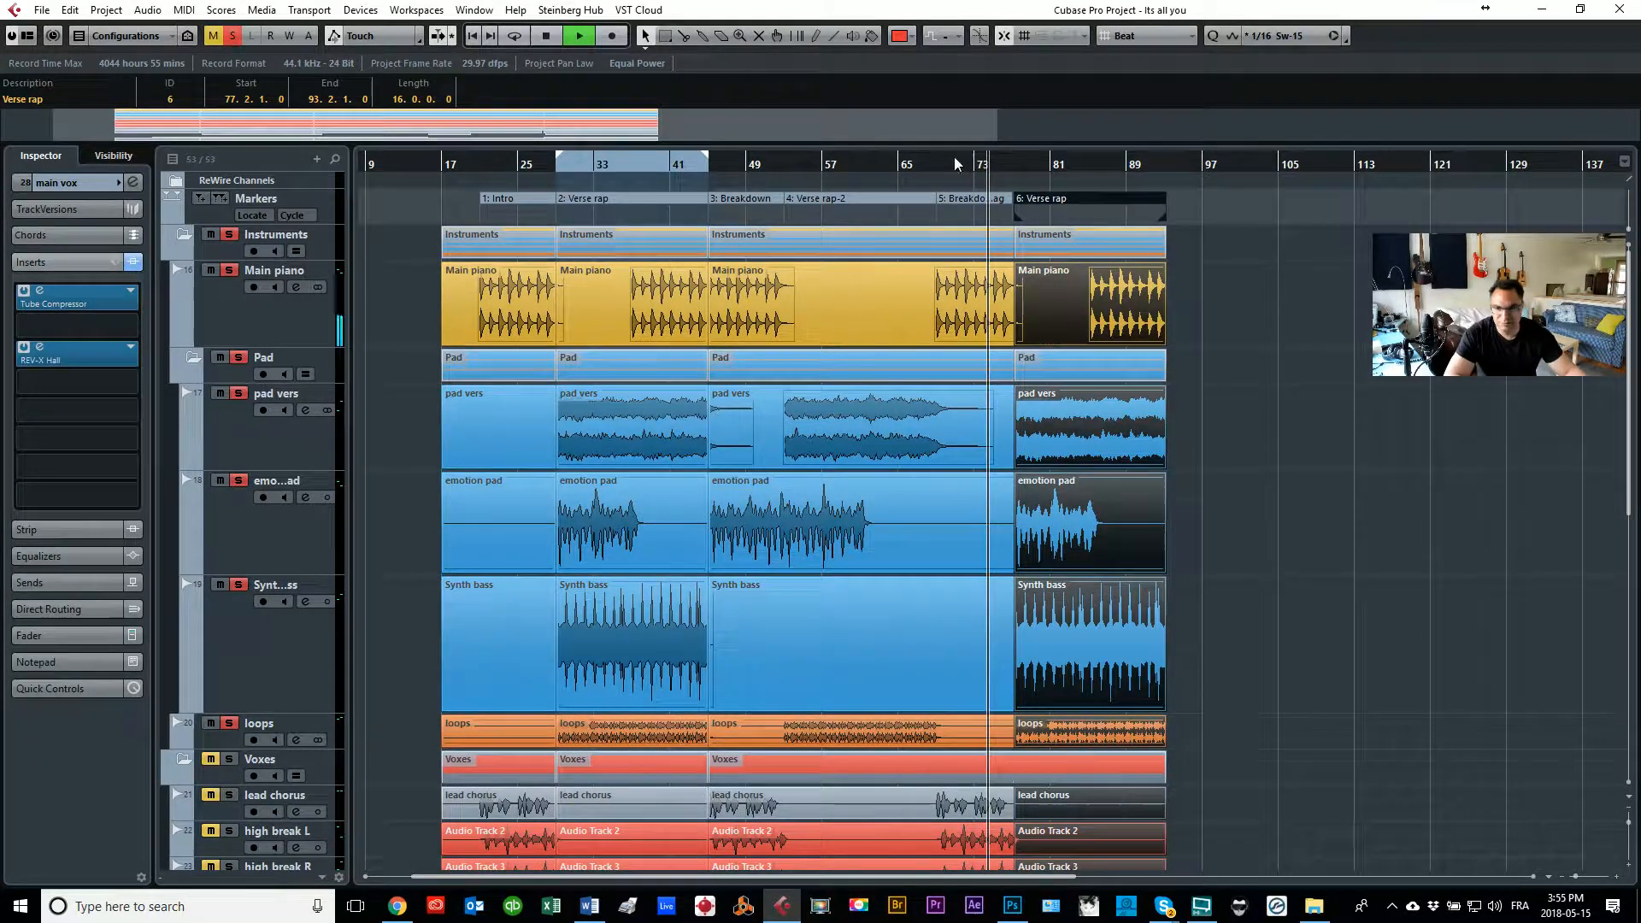
pyautogui.press('h')
pyautogui.press('h')
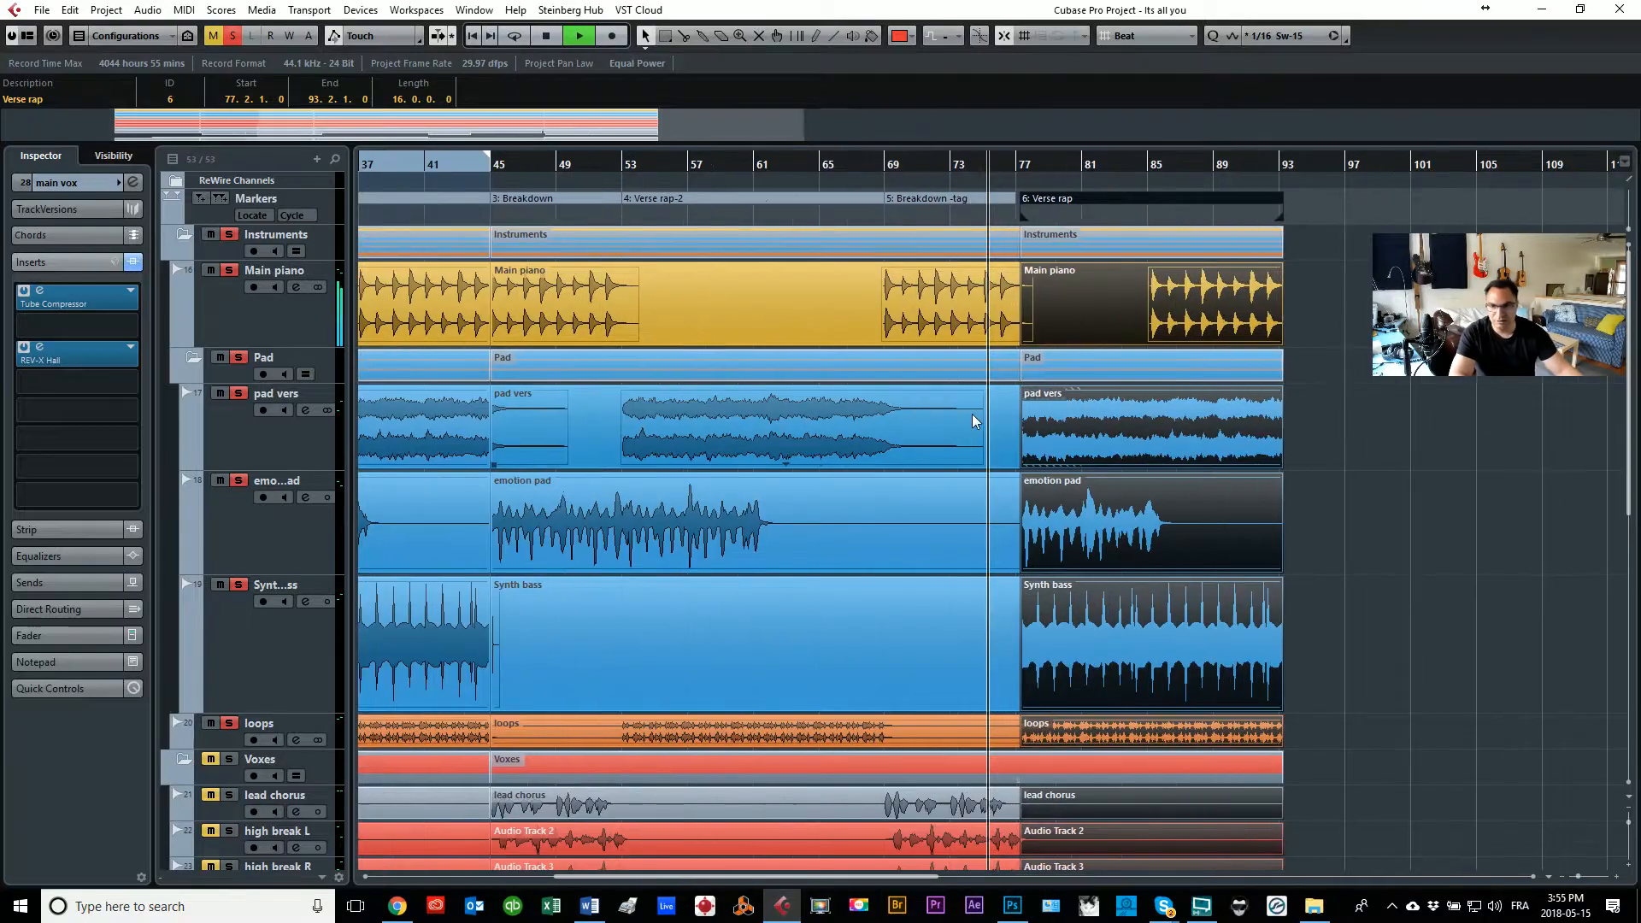
pyautogui.press('h')
pyautogui.press('h')
pyautogui.press('h')
pyautogui.press('g')
pyautogui.press('g')
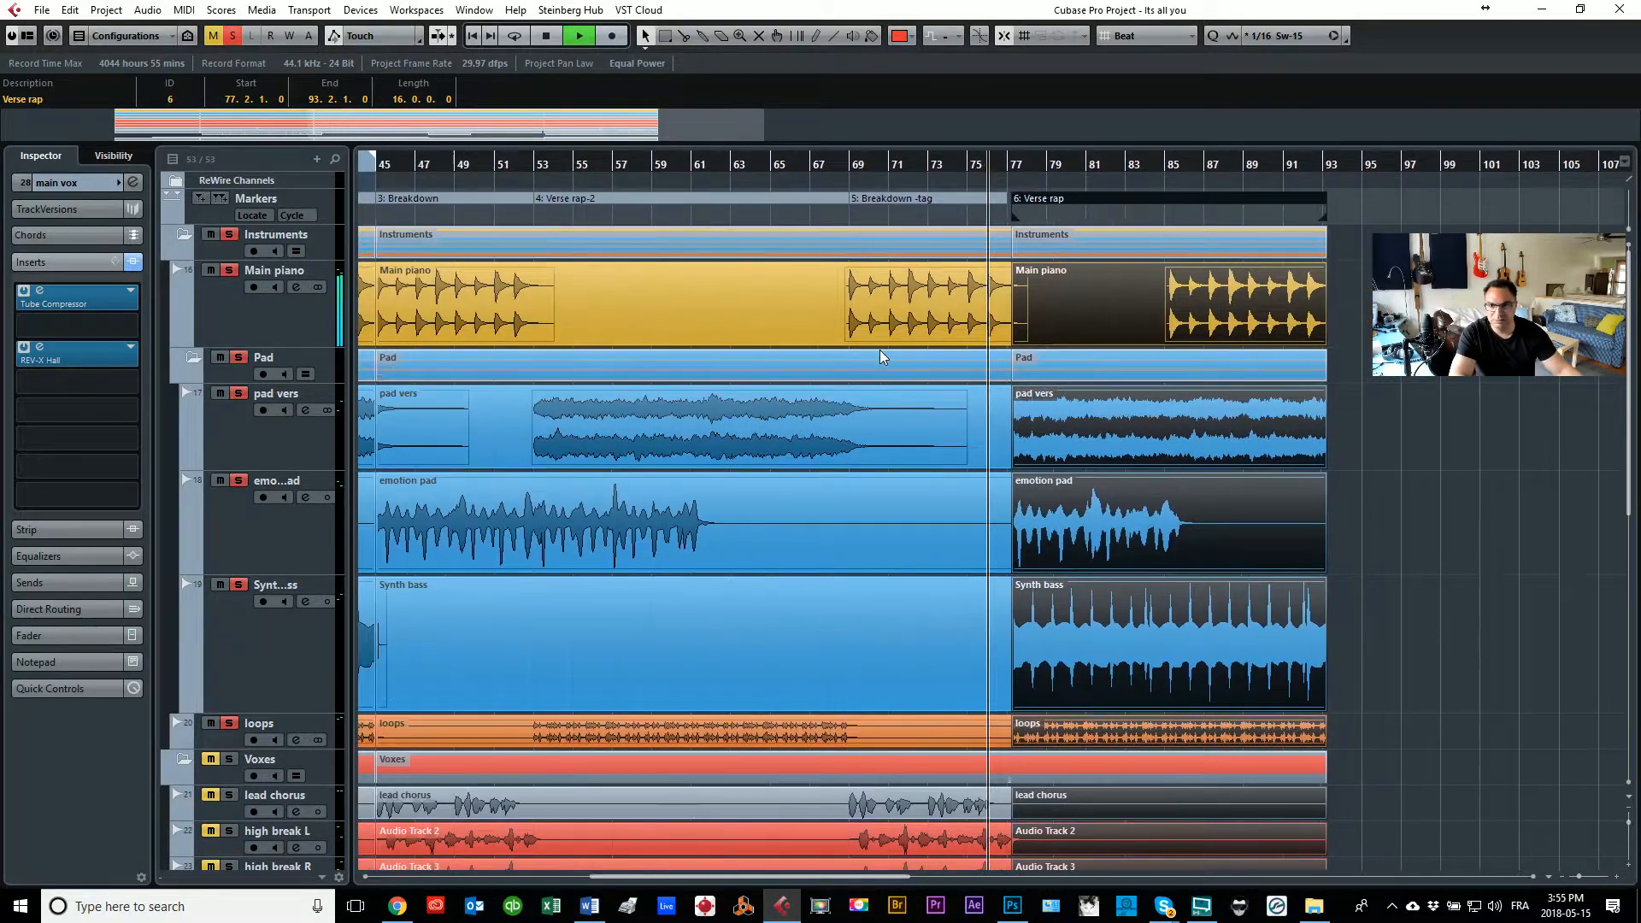
pyautogui.press('h')
pyautogui.press('h')
pyautogui.press('h')
pyautogui.press('h')
pyautogui.press('h')
pyautogui.press('space')
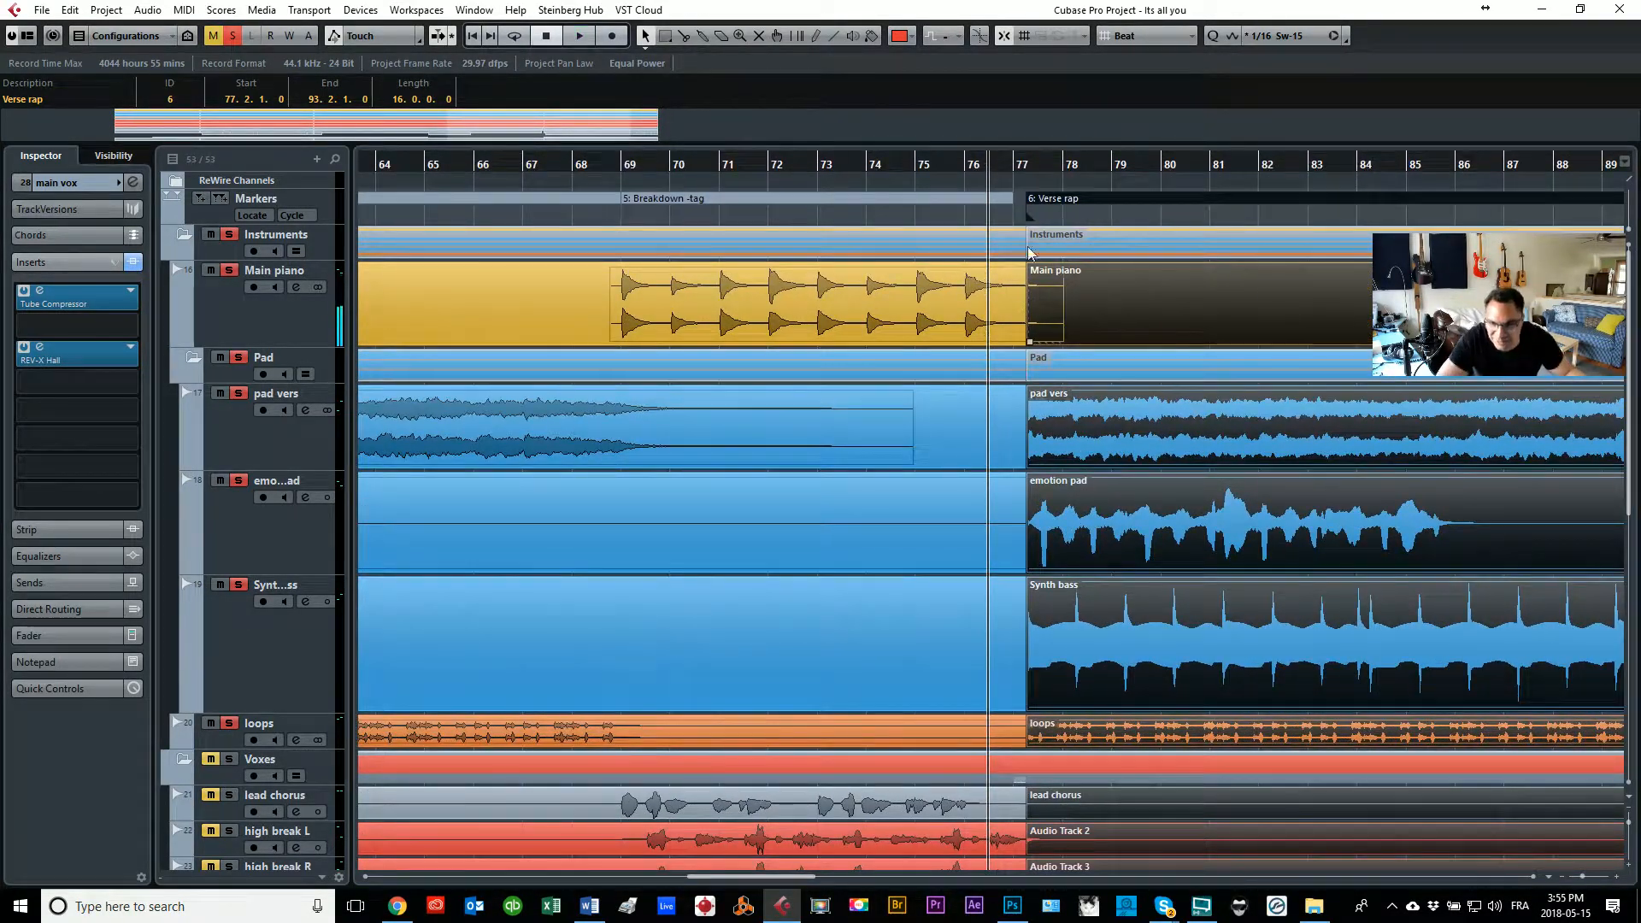
pyautogui.moveTo(1092, 202); pyautogui.dragTo(1079, 202)
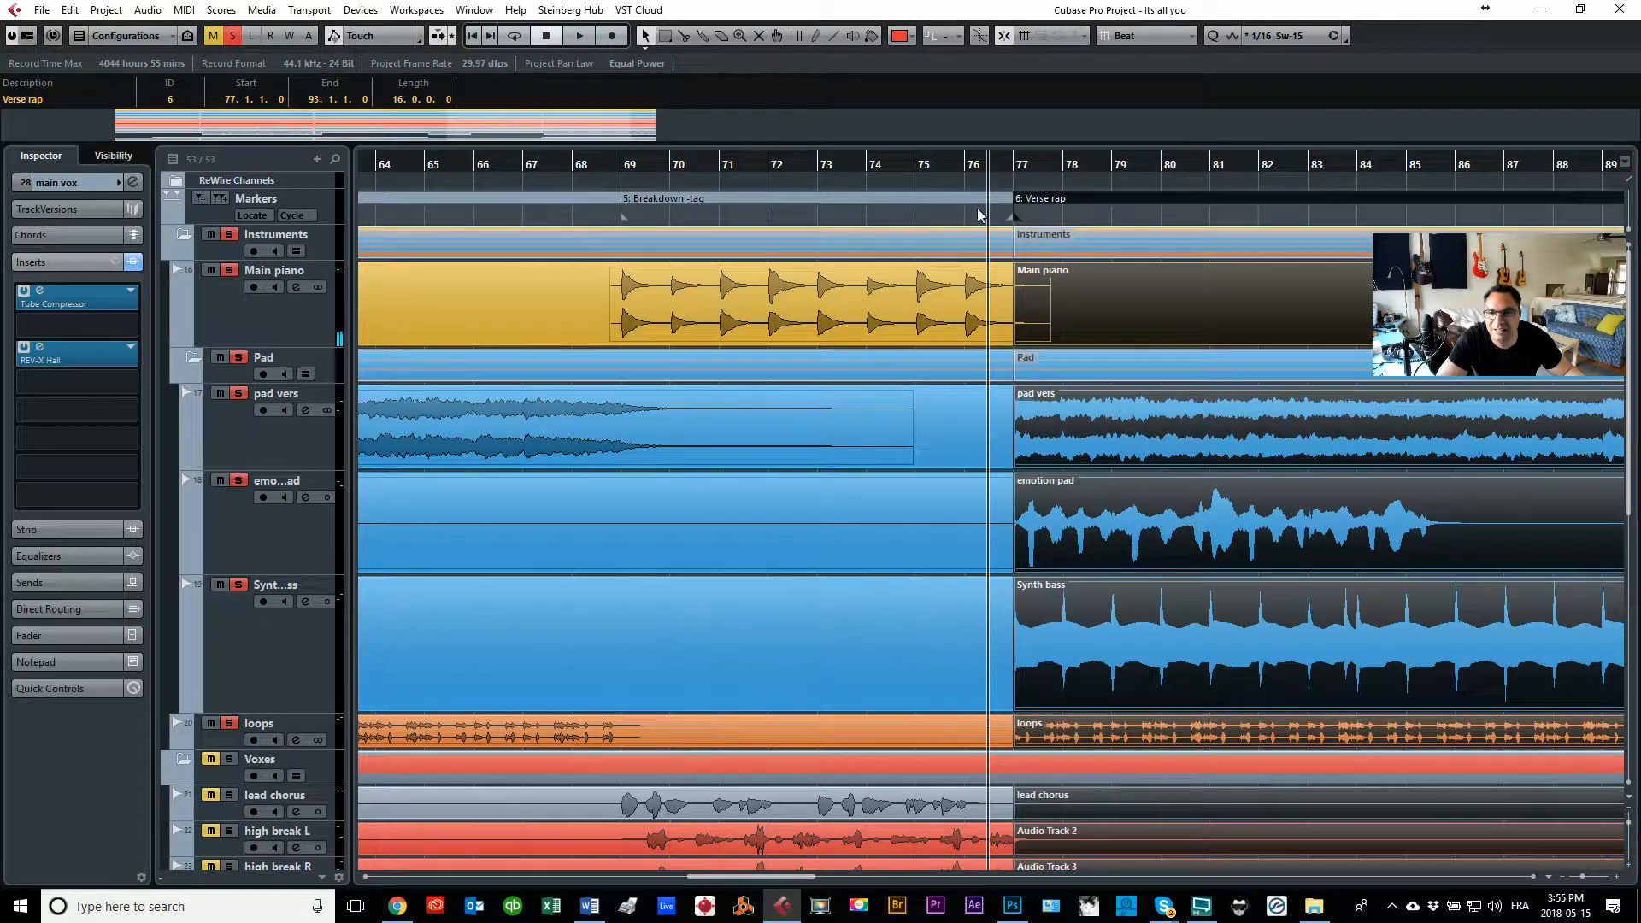
# Step: Play across bar 77 to check the transition into the copied Verse rap section, then stop playback
pyautogui.press('space')
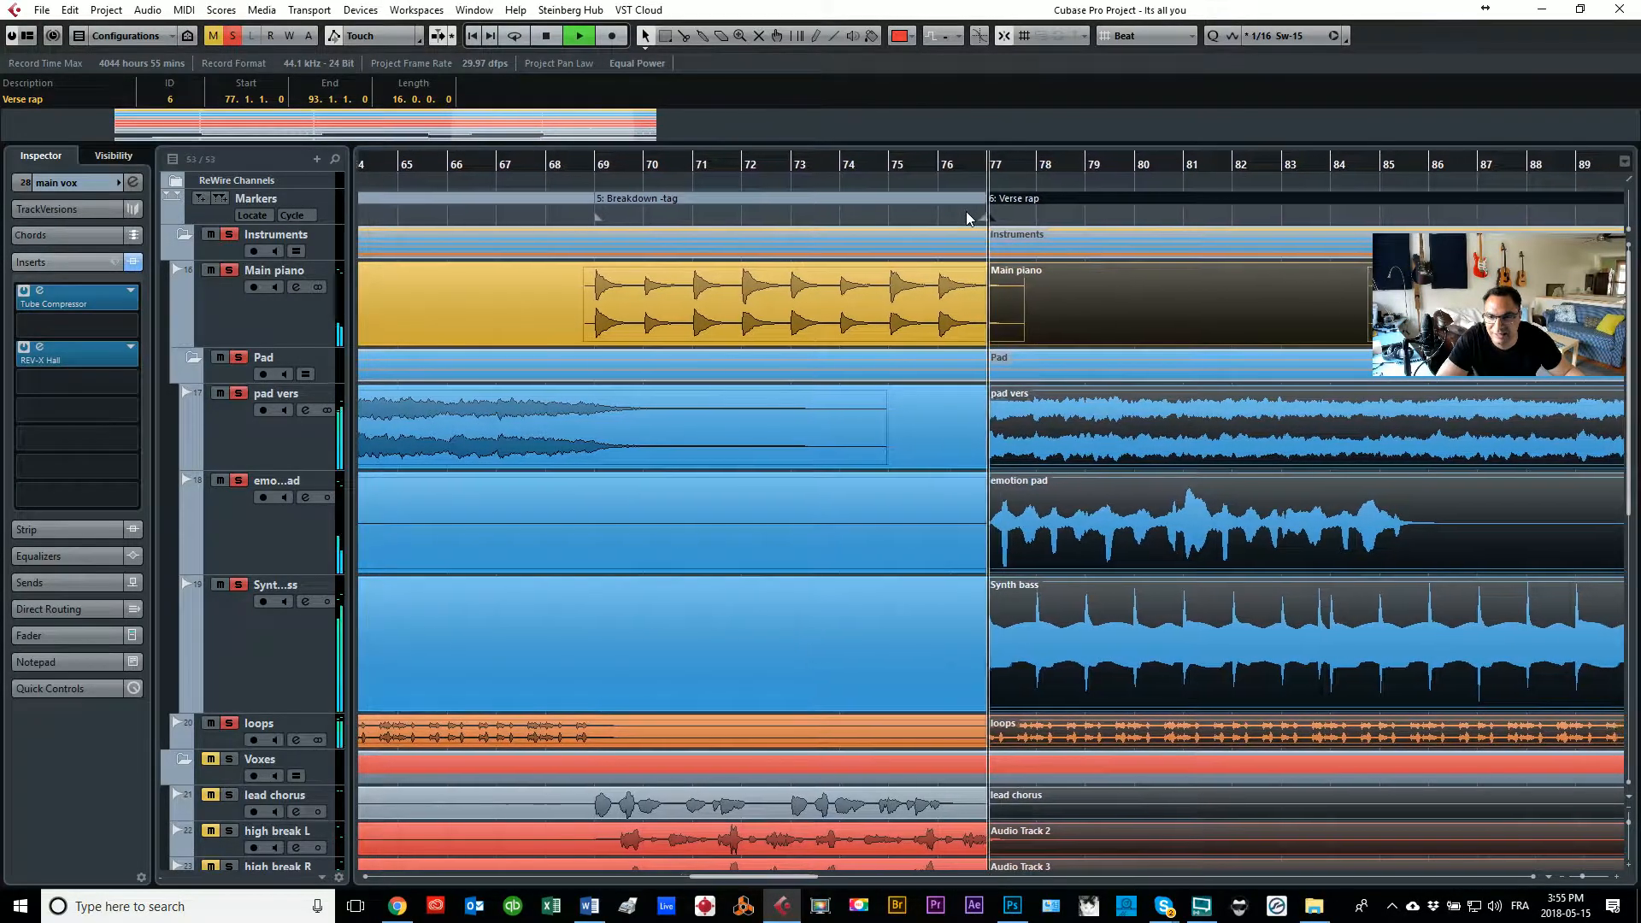
pyautogui.press('g')
pyautogui.press('g')
pyautogui.press('g')
pyautogui.press('g')
pyautogui.press('g')
pyautogui.press('g')
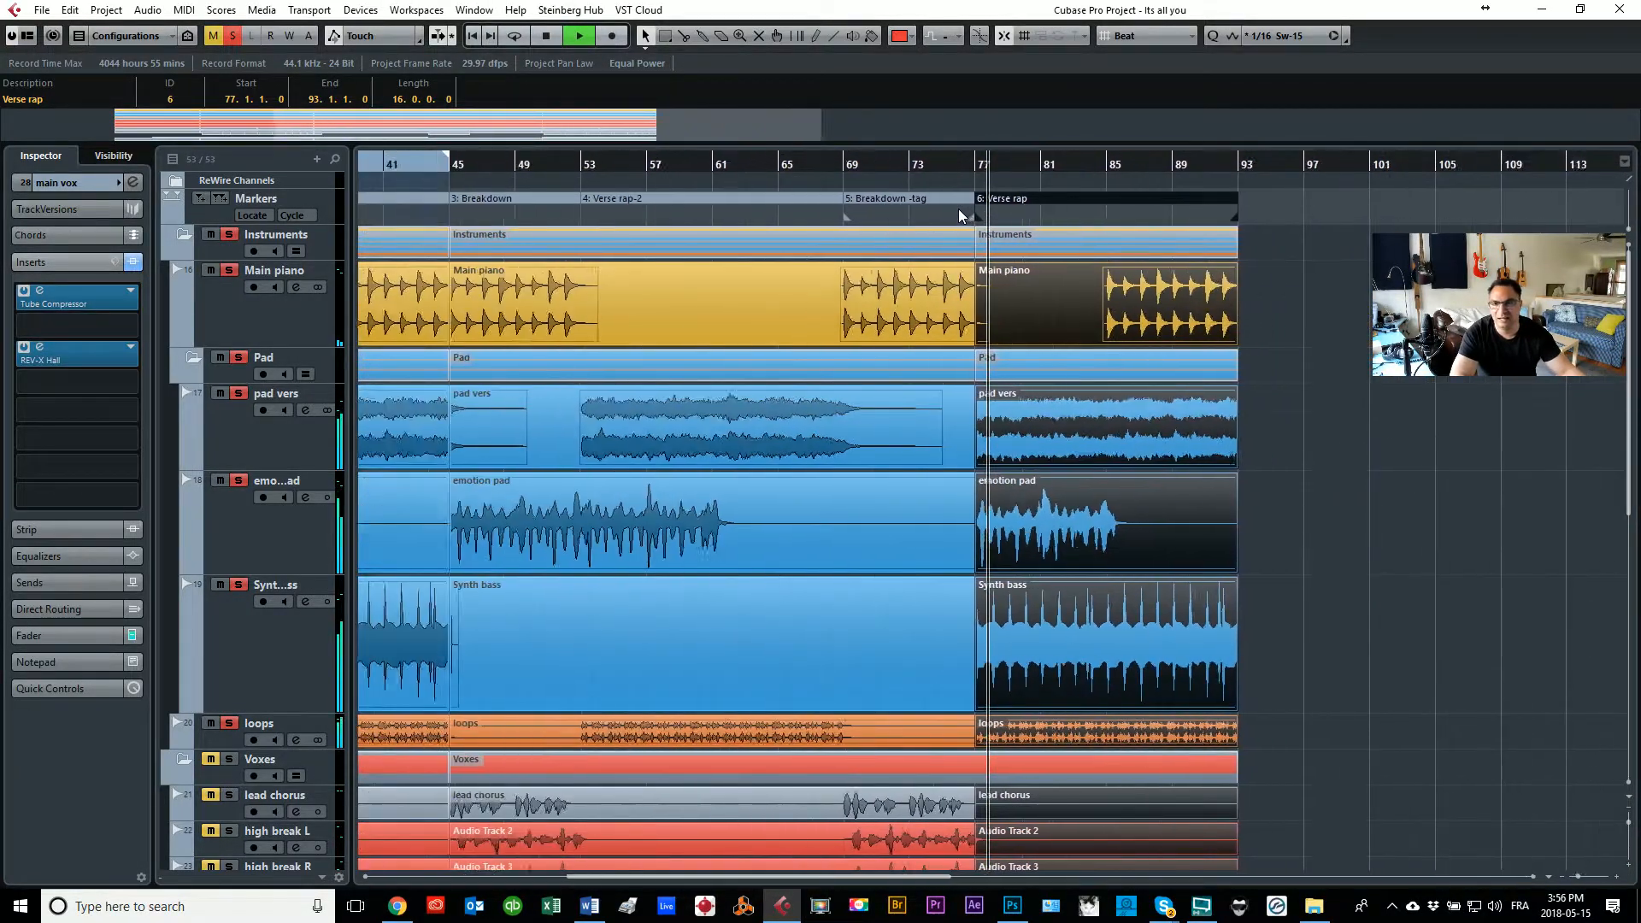
pyautogui.press('h')
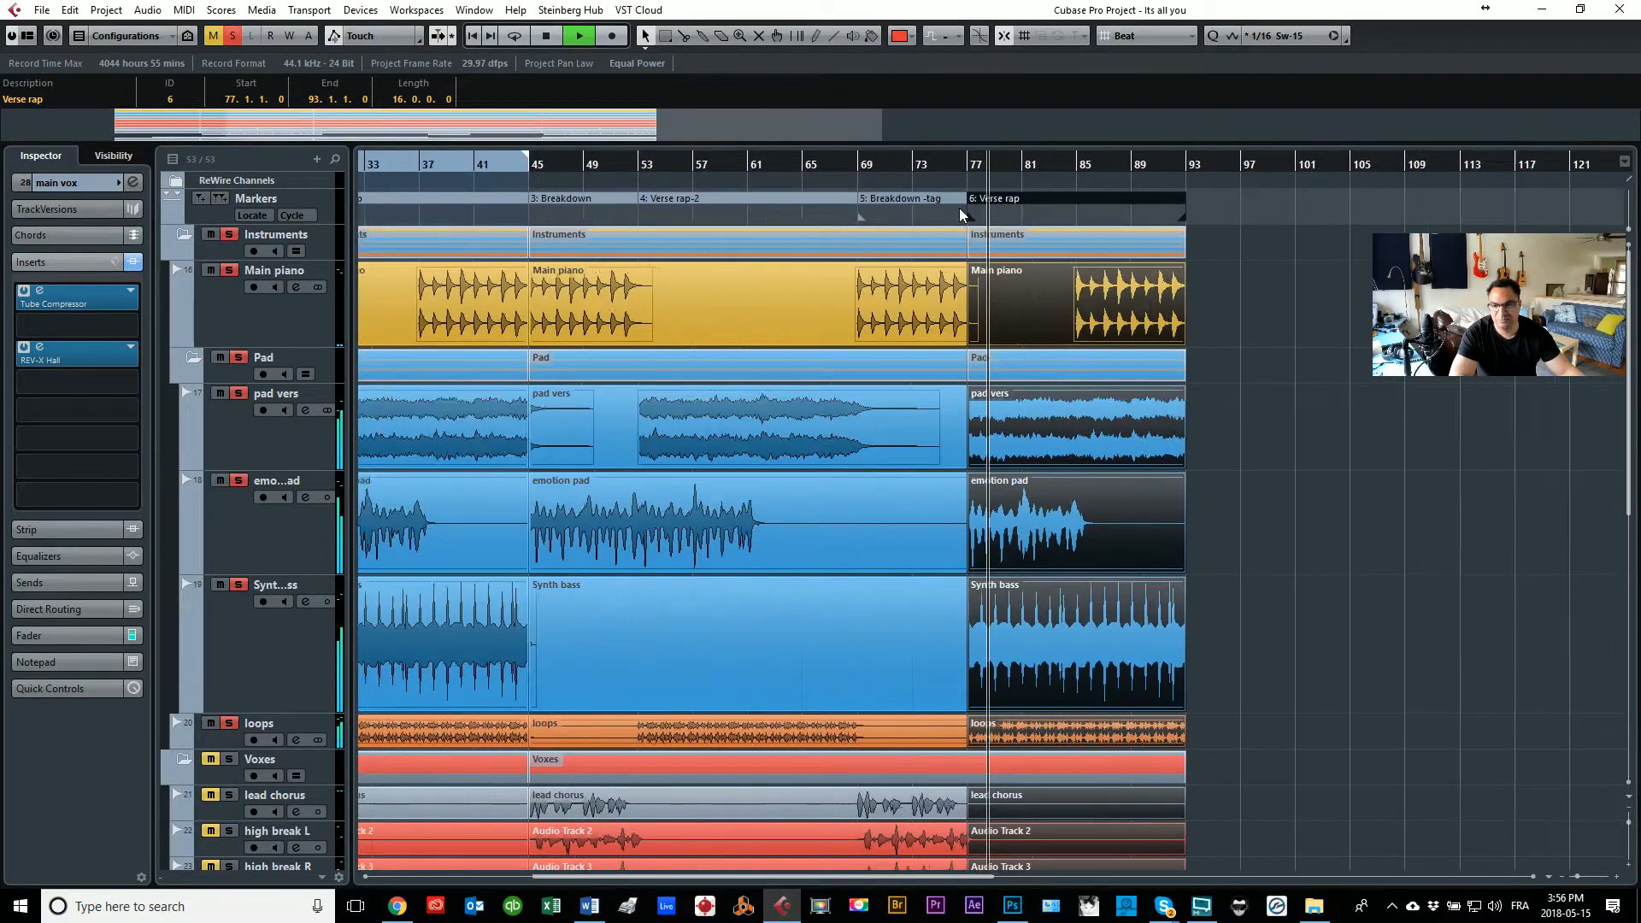
pyautogui.press('g')
pyautogui.press('g')
pyautogui.press('space')
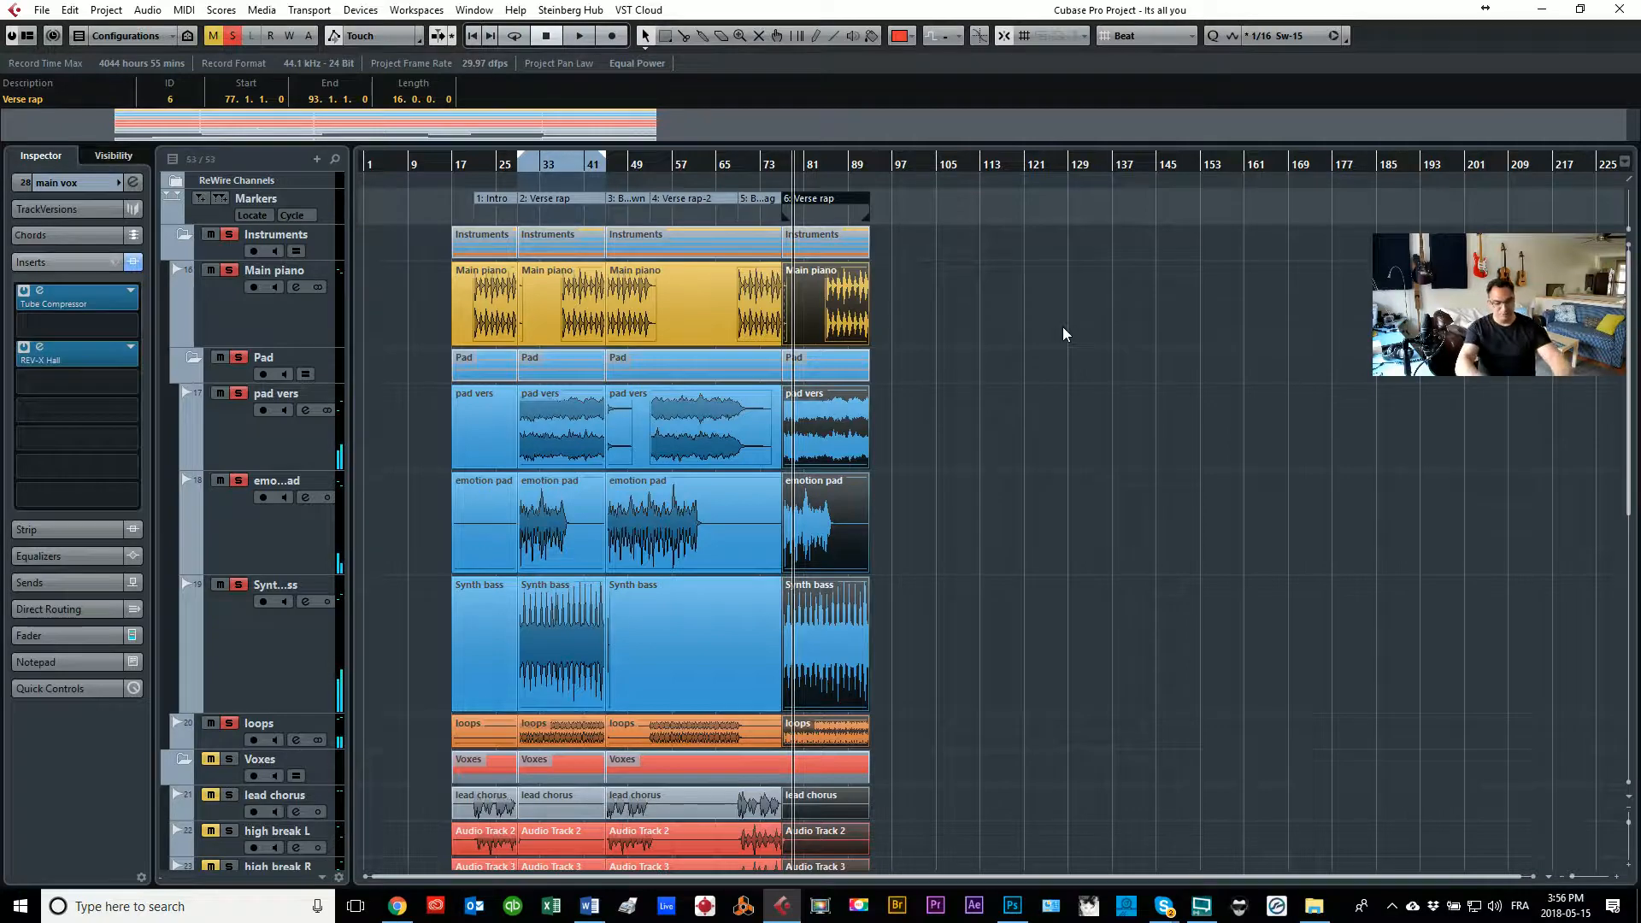
# Step: Play the intro from about bar 20 to check the start of the vocal tracks, then stop playback
pyautogui.press('h')
pyautogui.press('h')
pyautogui.press('g')
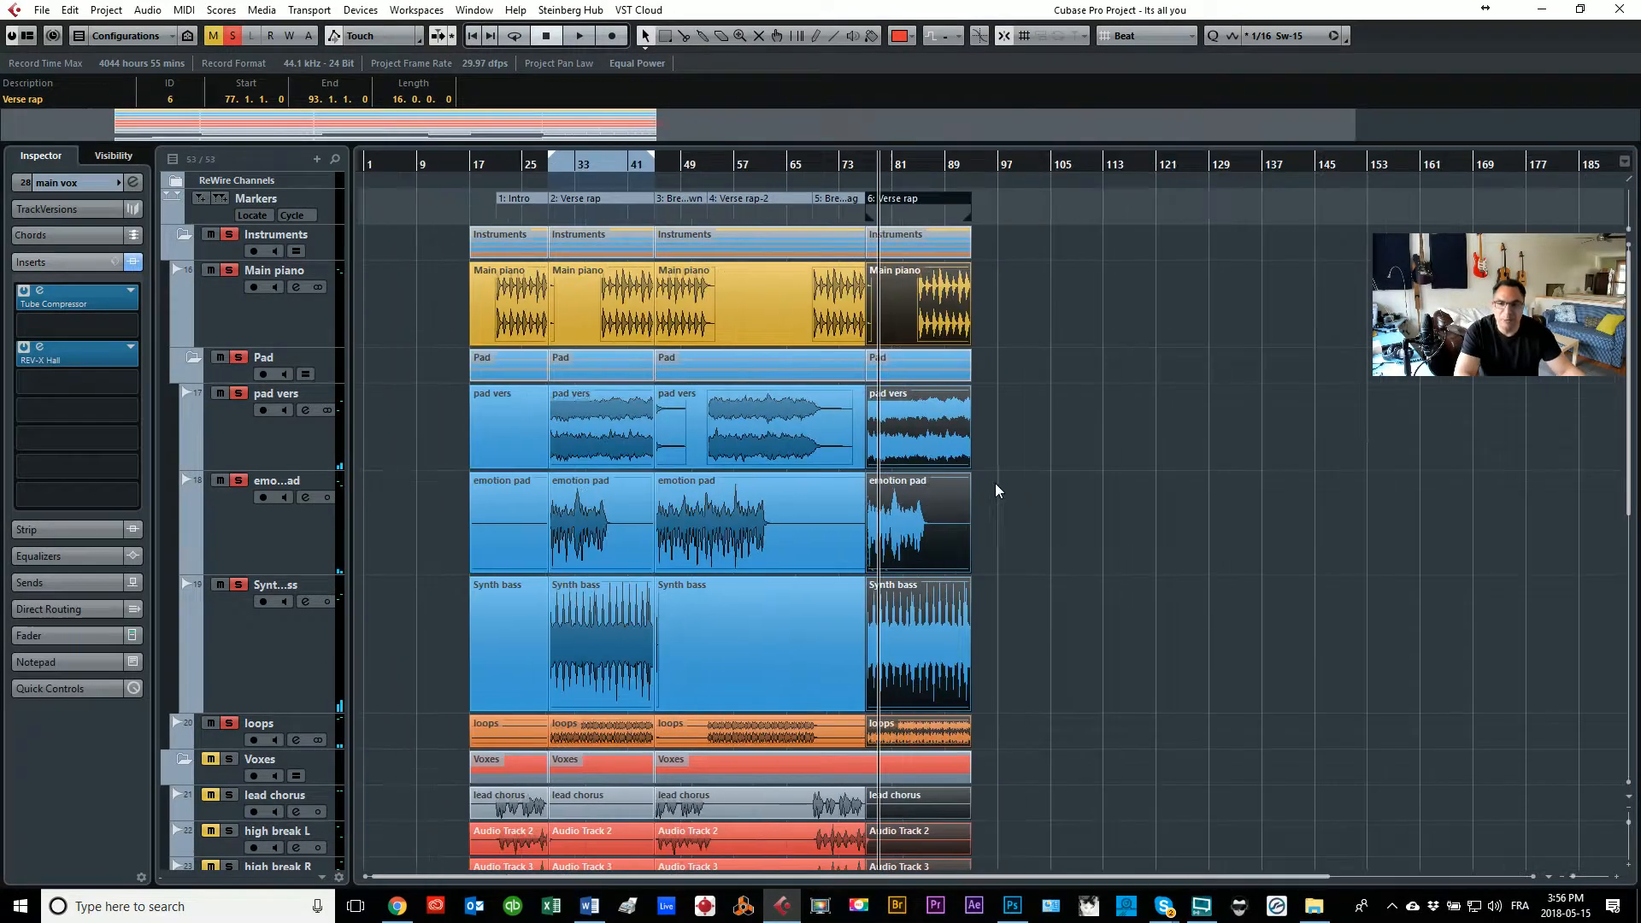
pyautogui.press('g')
pyautogui.press('h')
pyautogui.press('h')
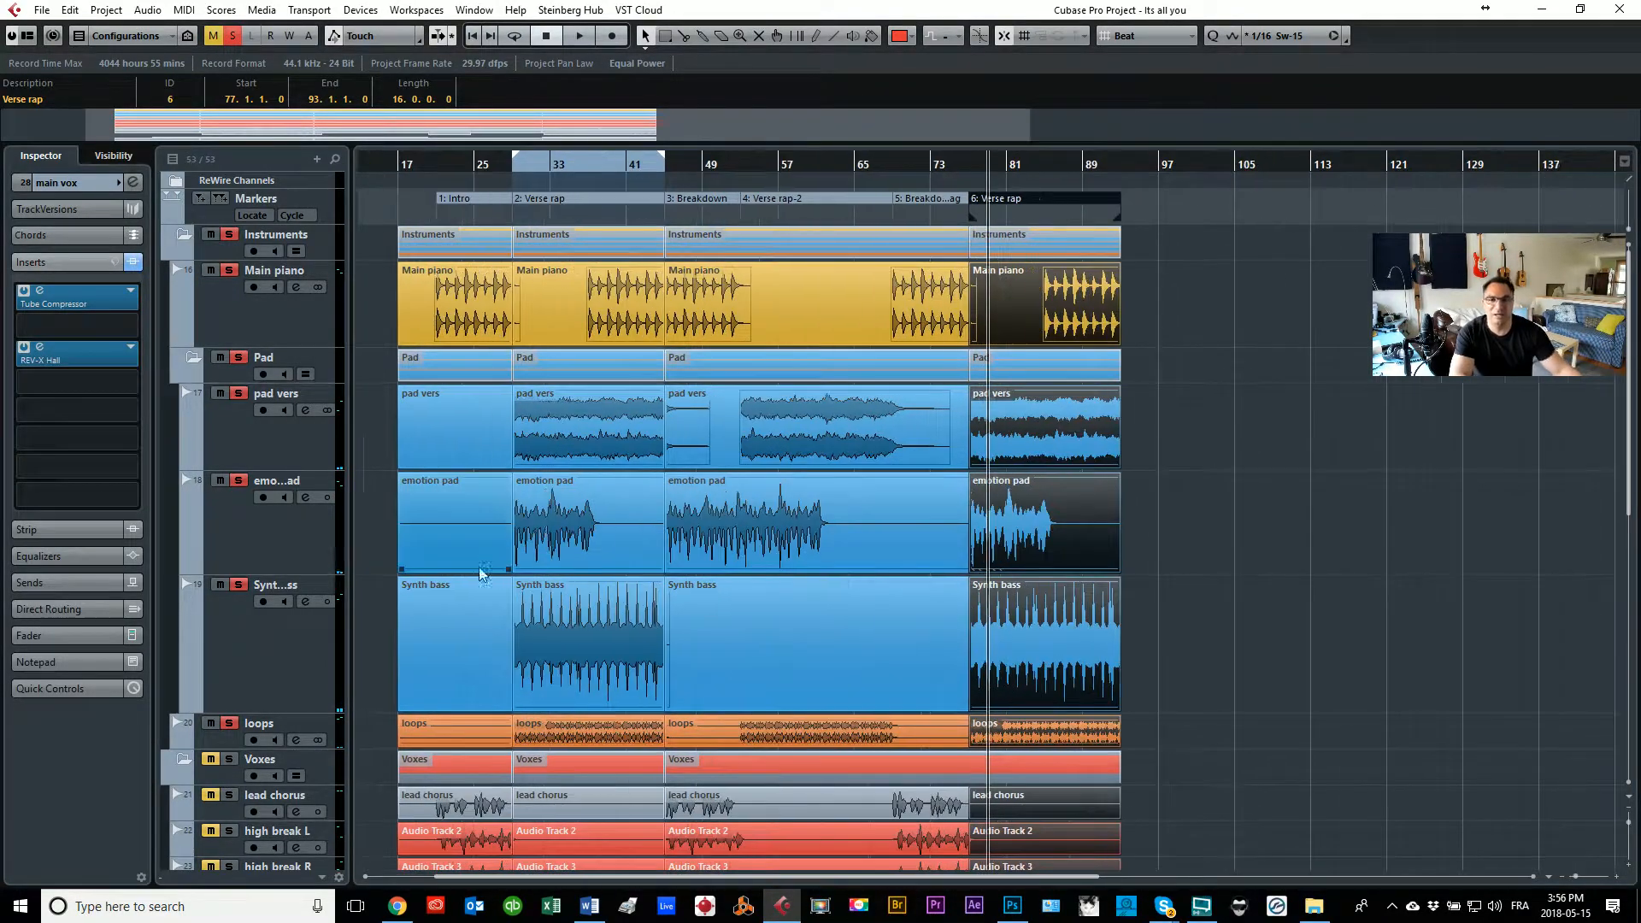
pyautogui.click(432, 164)
pyautogui.hscroll(-2, 436, 168)
pyautogui.press('space')
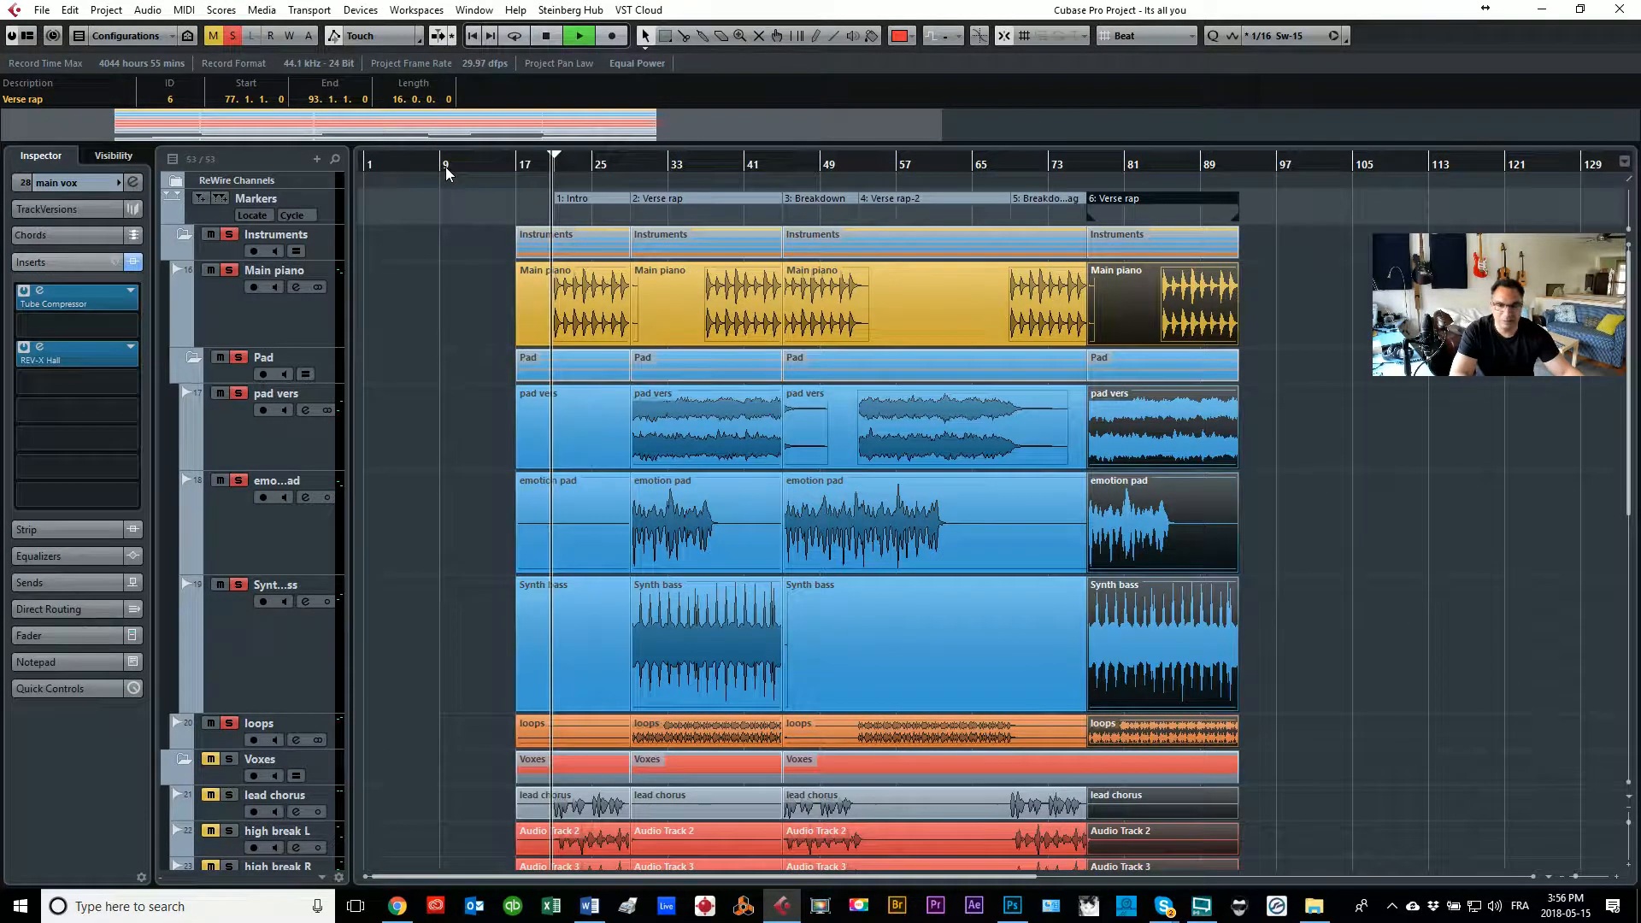
pyautogui.scroll(-4, 459, 253)
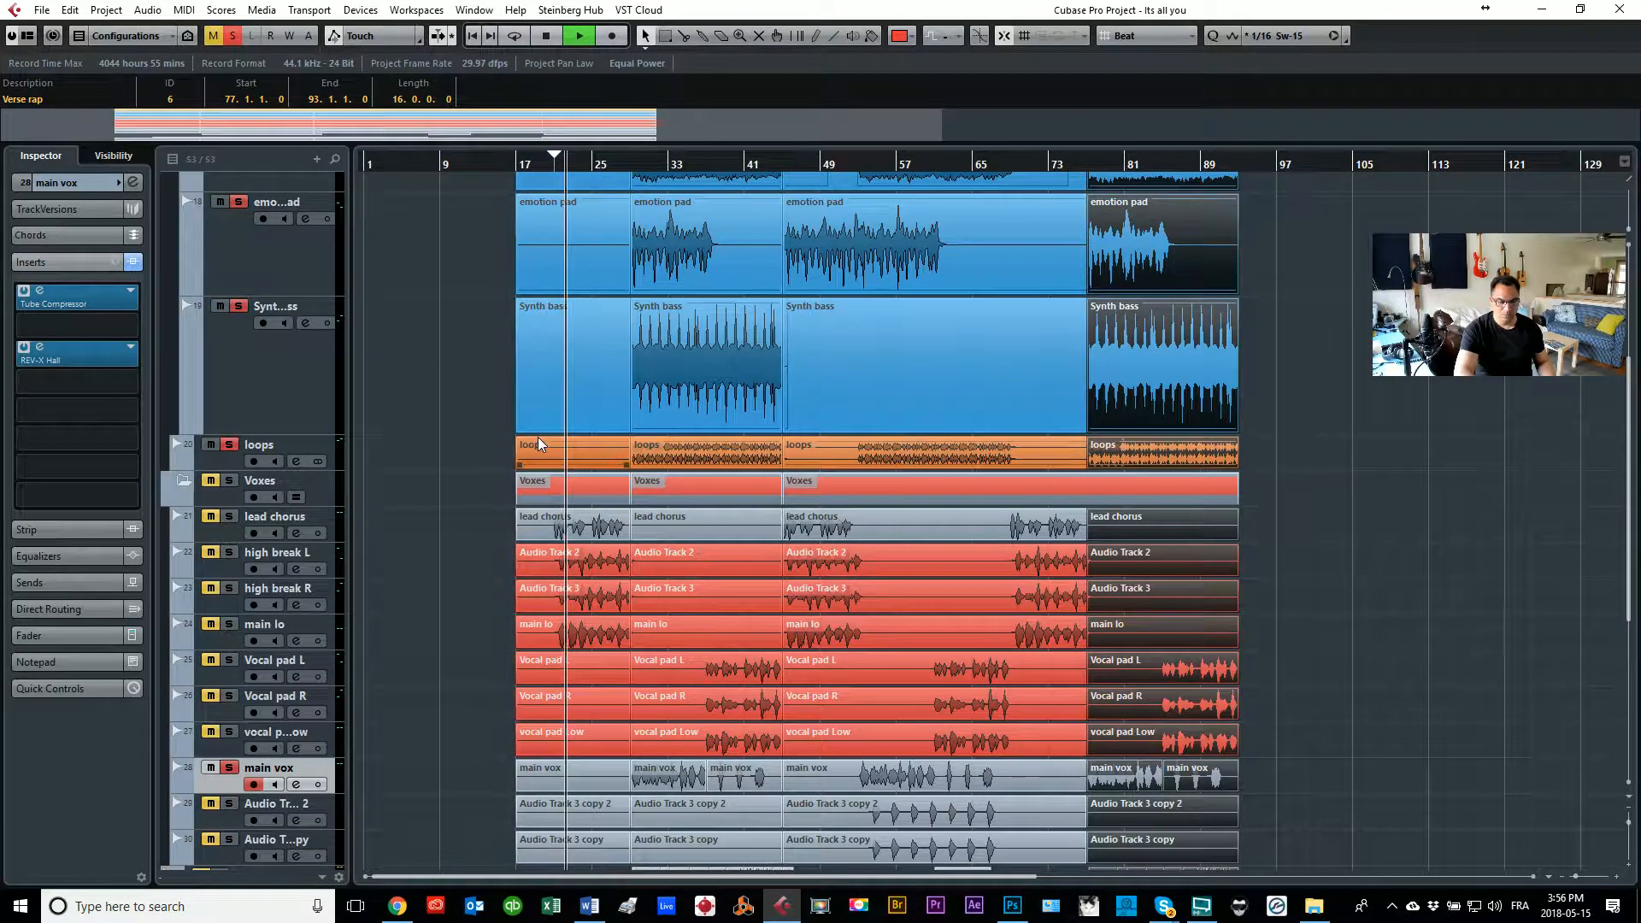
pyautogui.press('space')
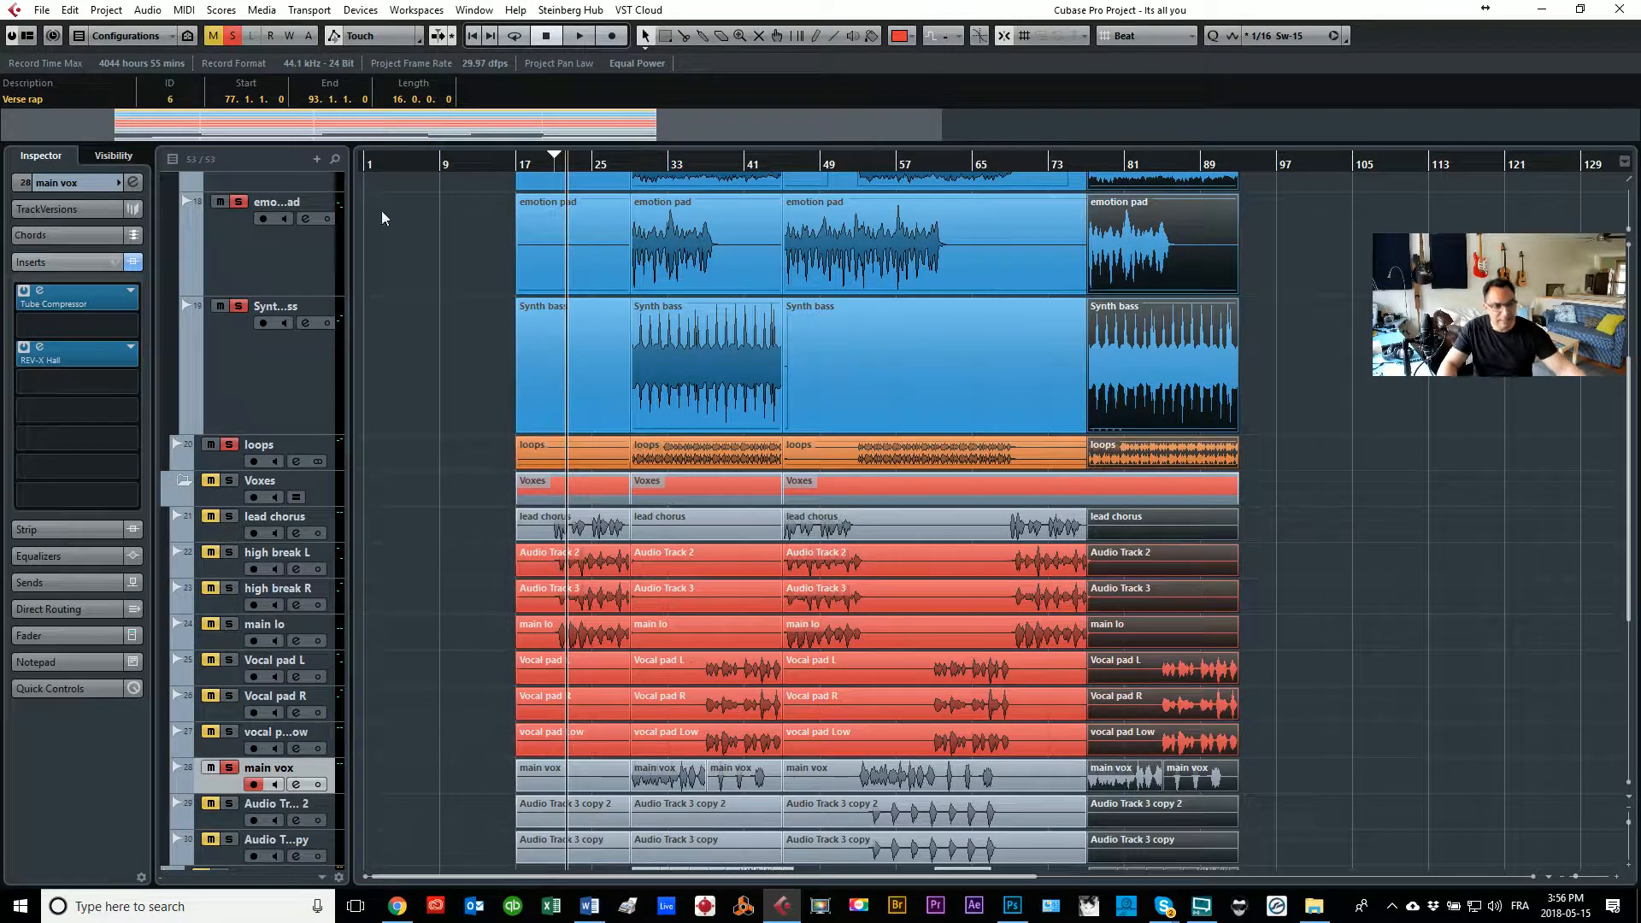
# Step: Solo the Voxes folder and replay the intro from about bar 20
pyautogui.click(231, 480)
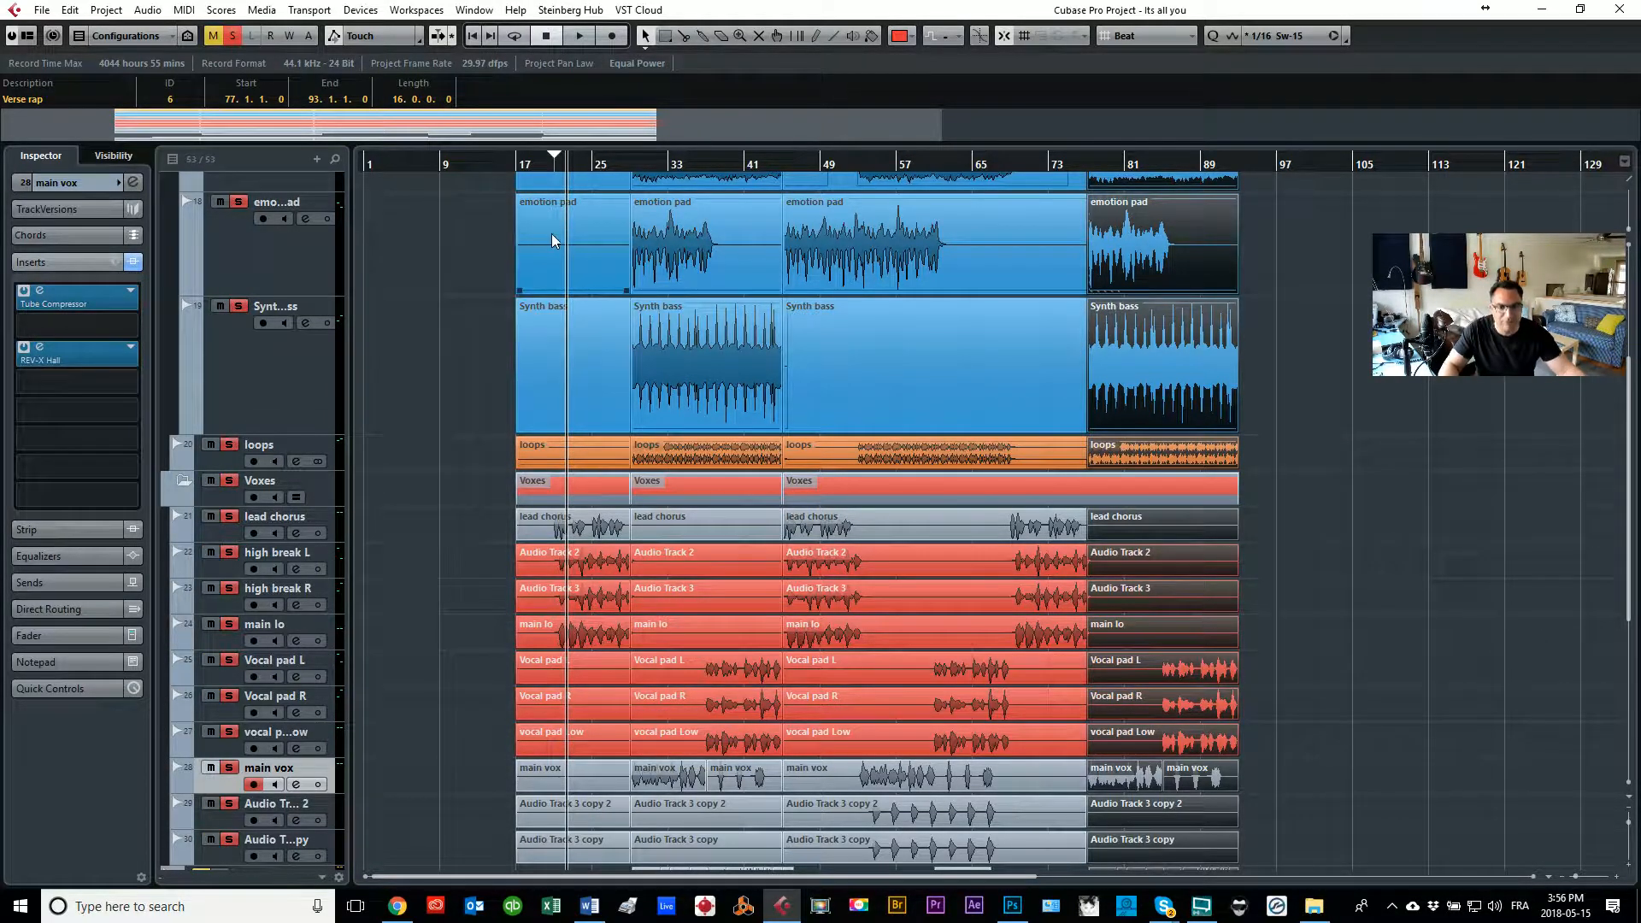
pyautogui.click(546, 163)
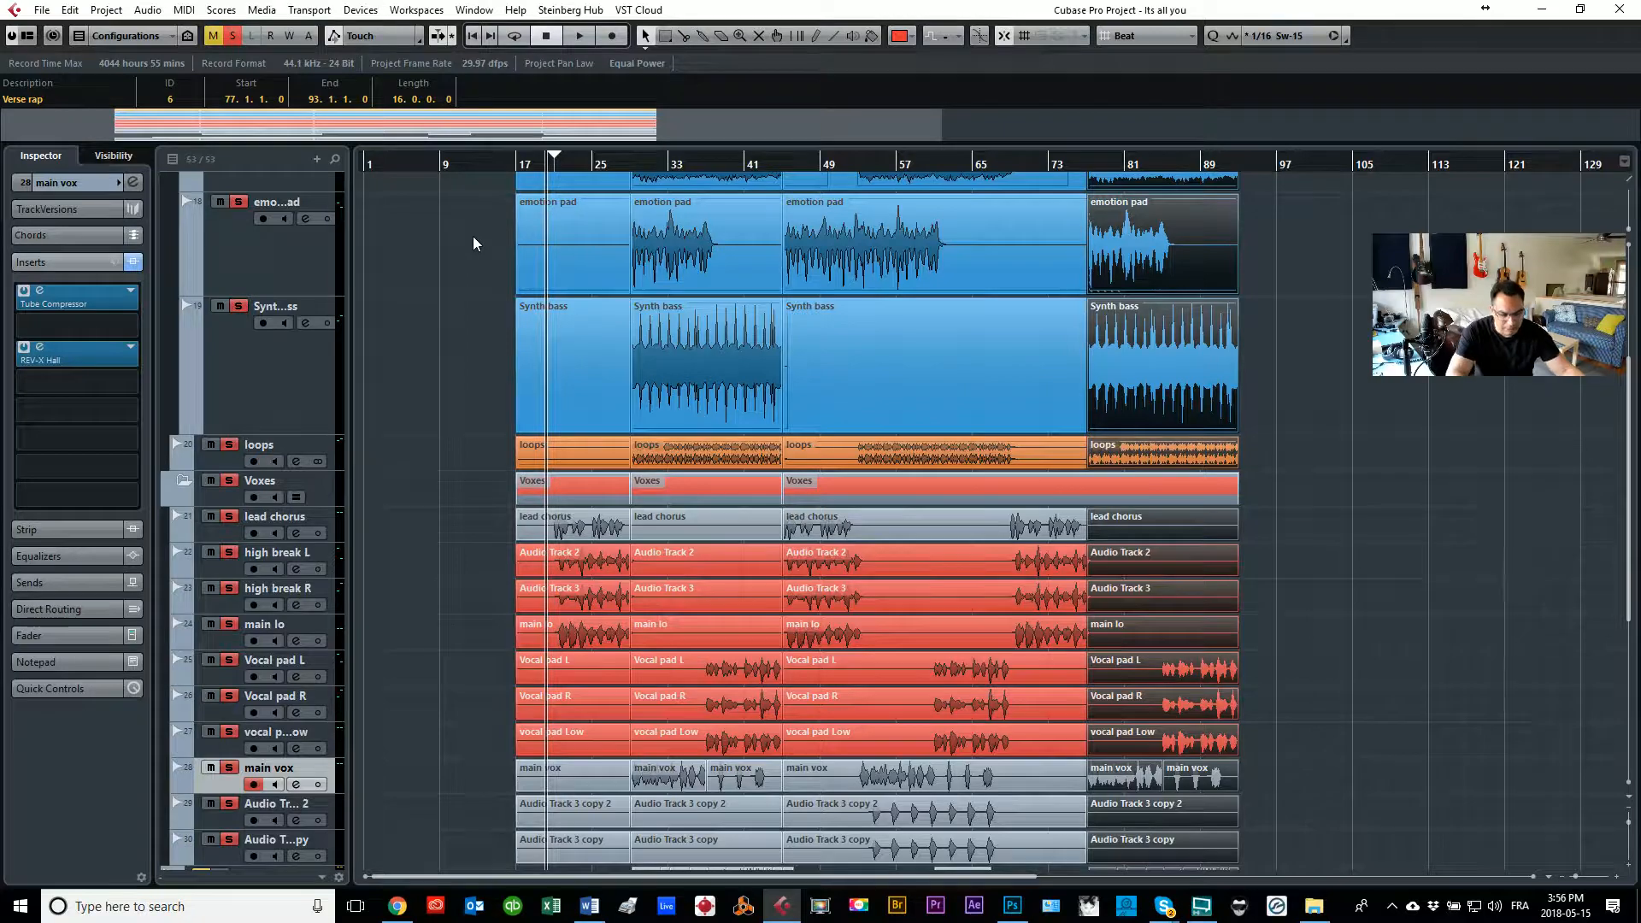
pyautogui.press('h')
pyautogui.press('h')
pyautogui.press('h')
pyautogui.press('h')
pyautogui.press('h')
pyautogui.press('g')
pyautogui.press('g')
pyautogui.press('g')
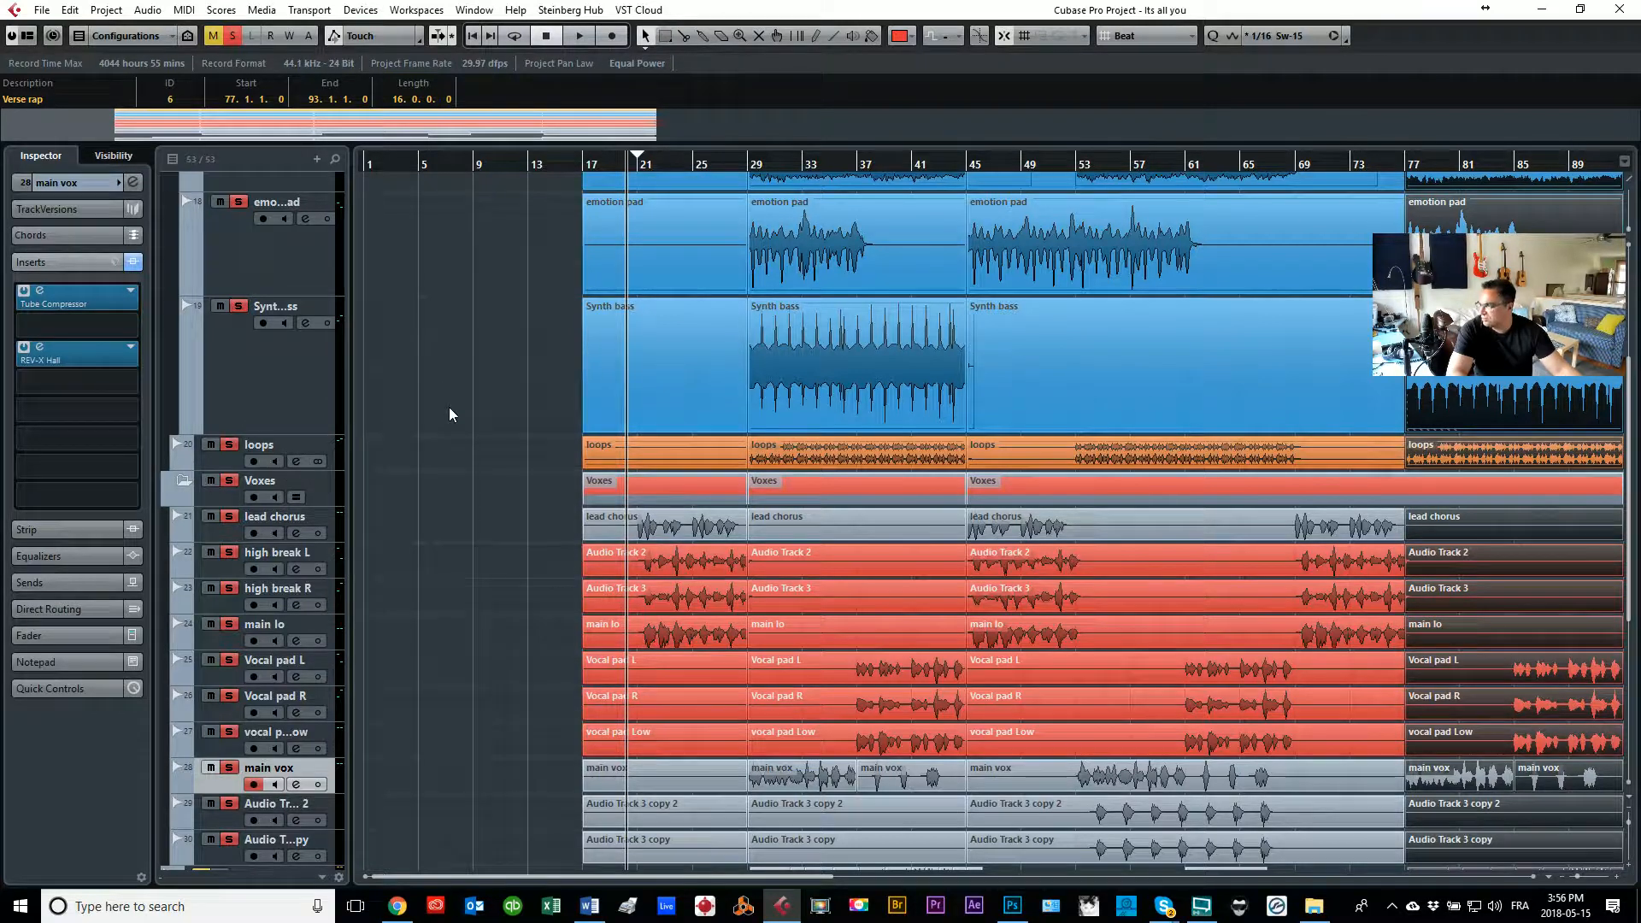
pyautogui.press('space')
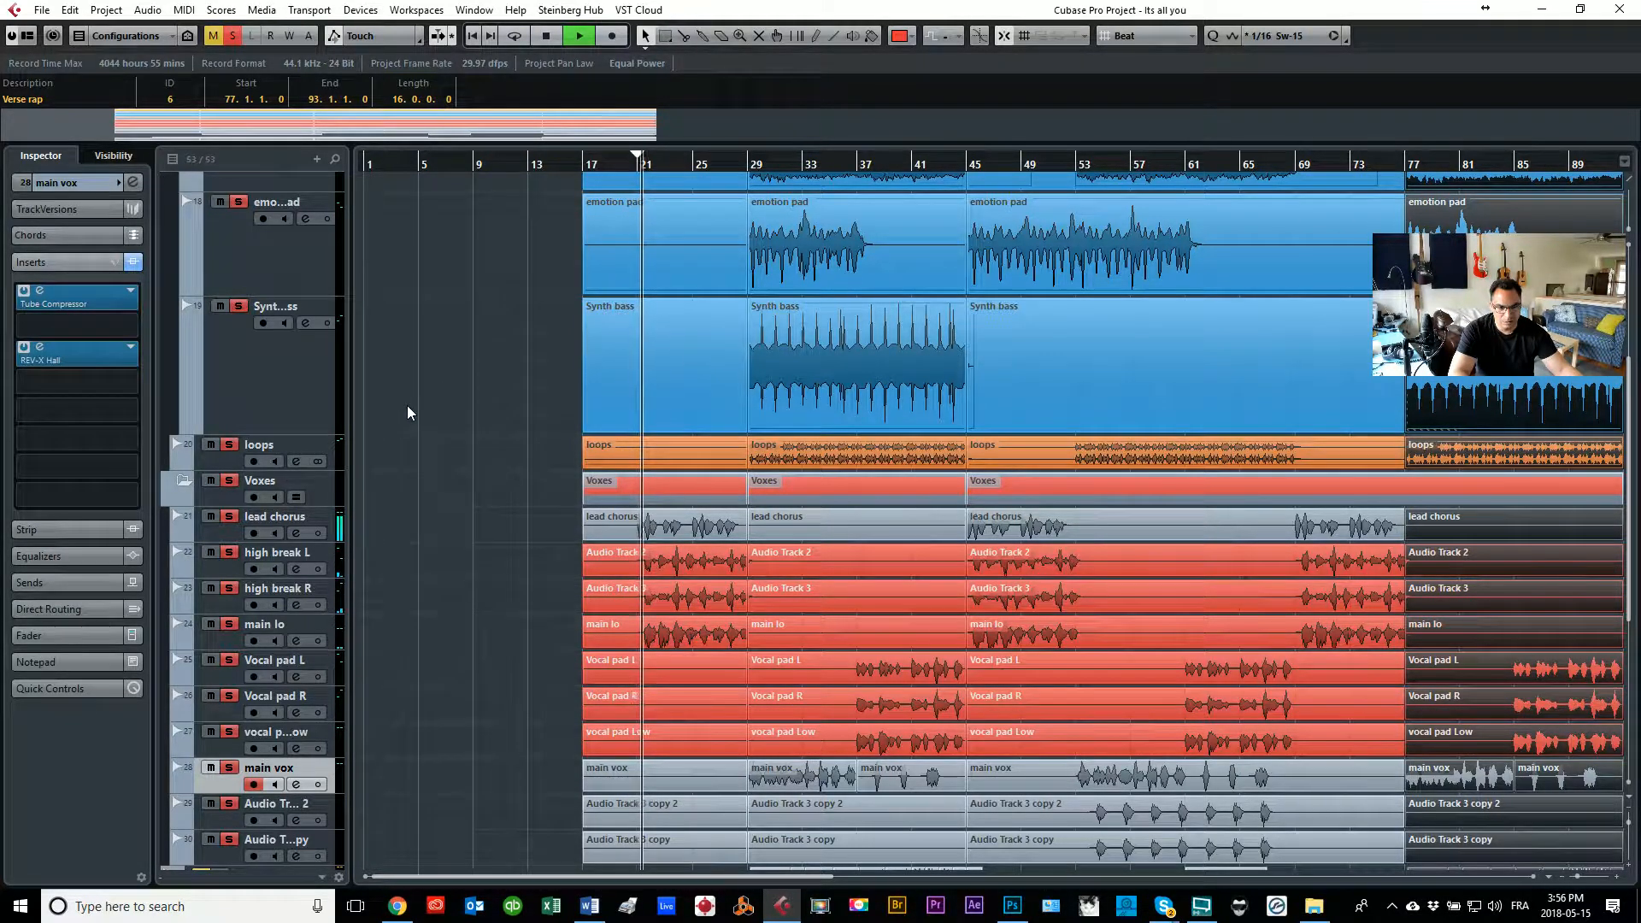
# Step: Raise the lead chorus track's volume to 4.60 during playback and show its inserts again
pyautogui.click(232, 530)
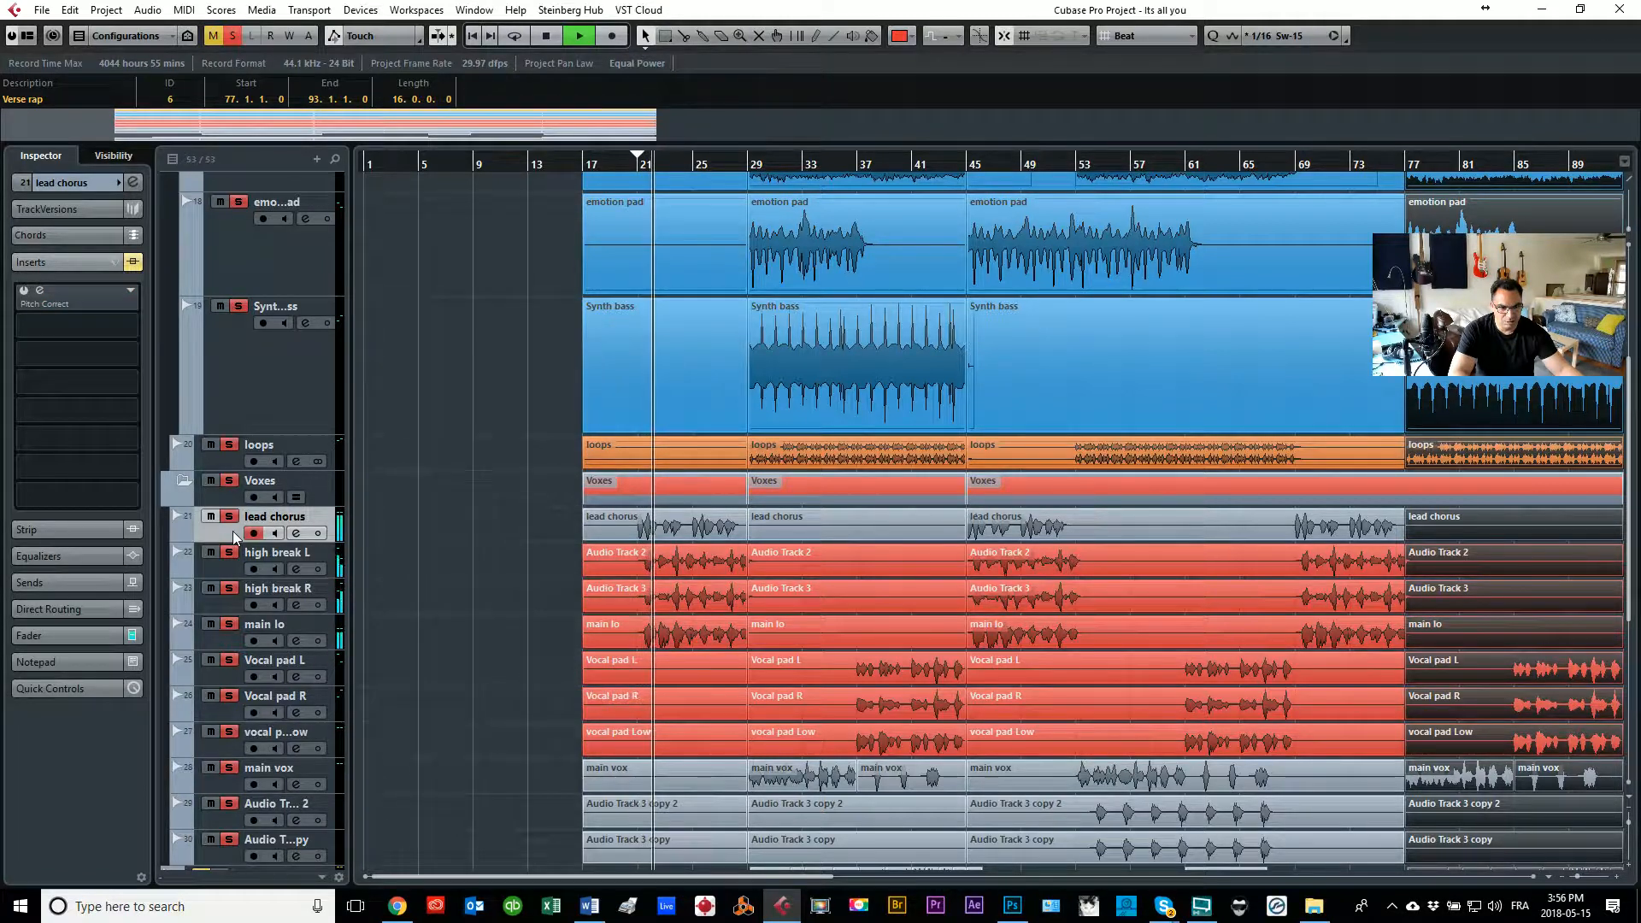
pyautogui.click(99, 183)
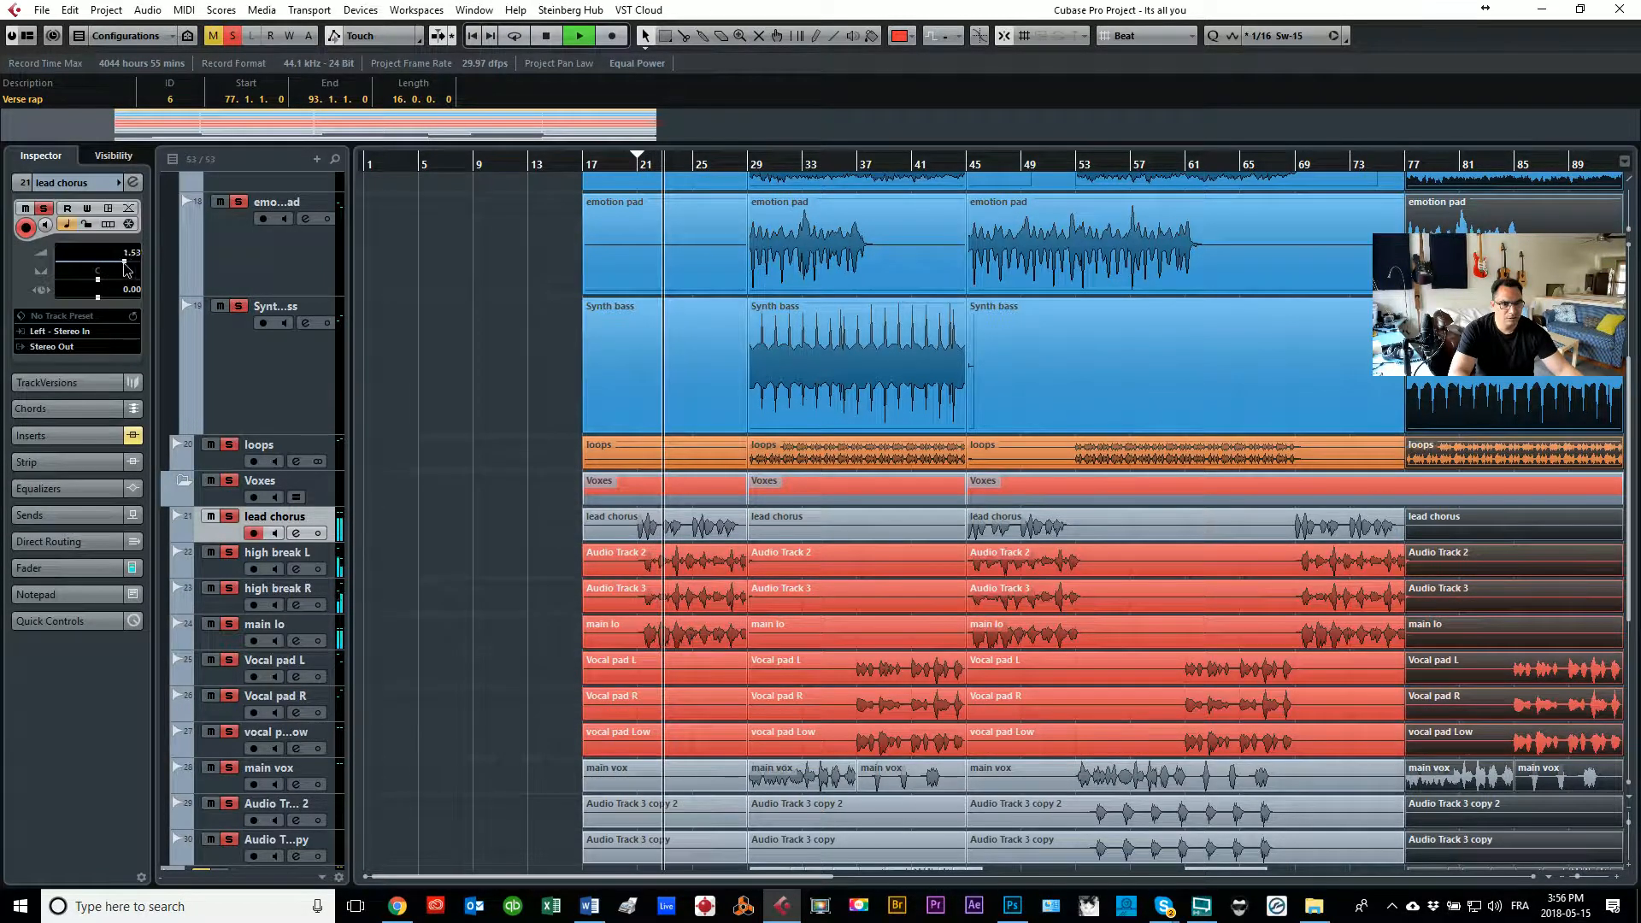
pyautogui.moveTo(130, 261); pyautogui.dragTo(133, 261)
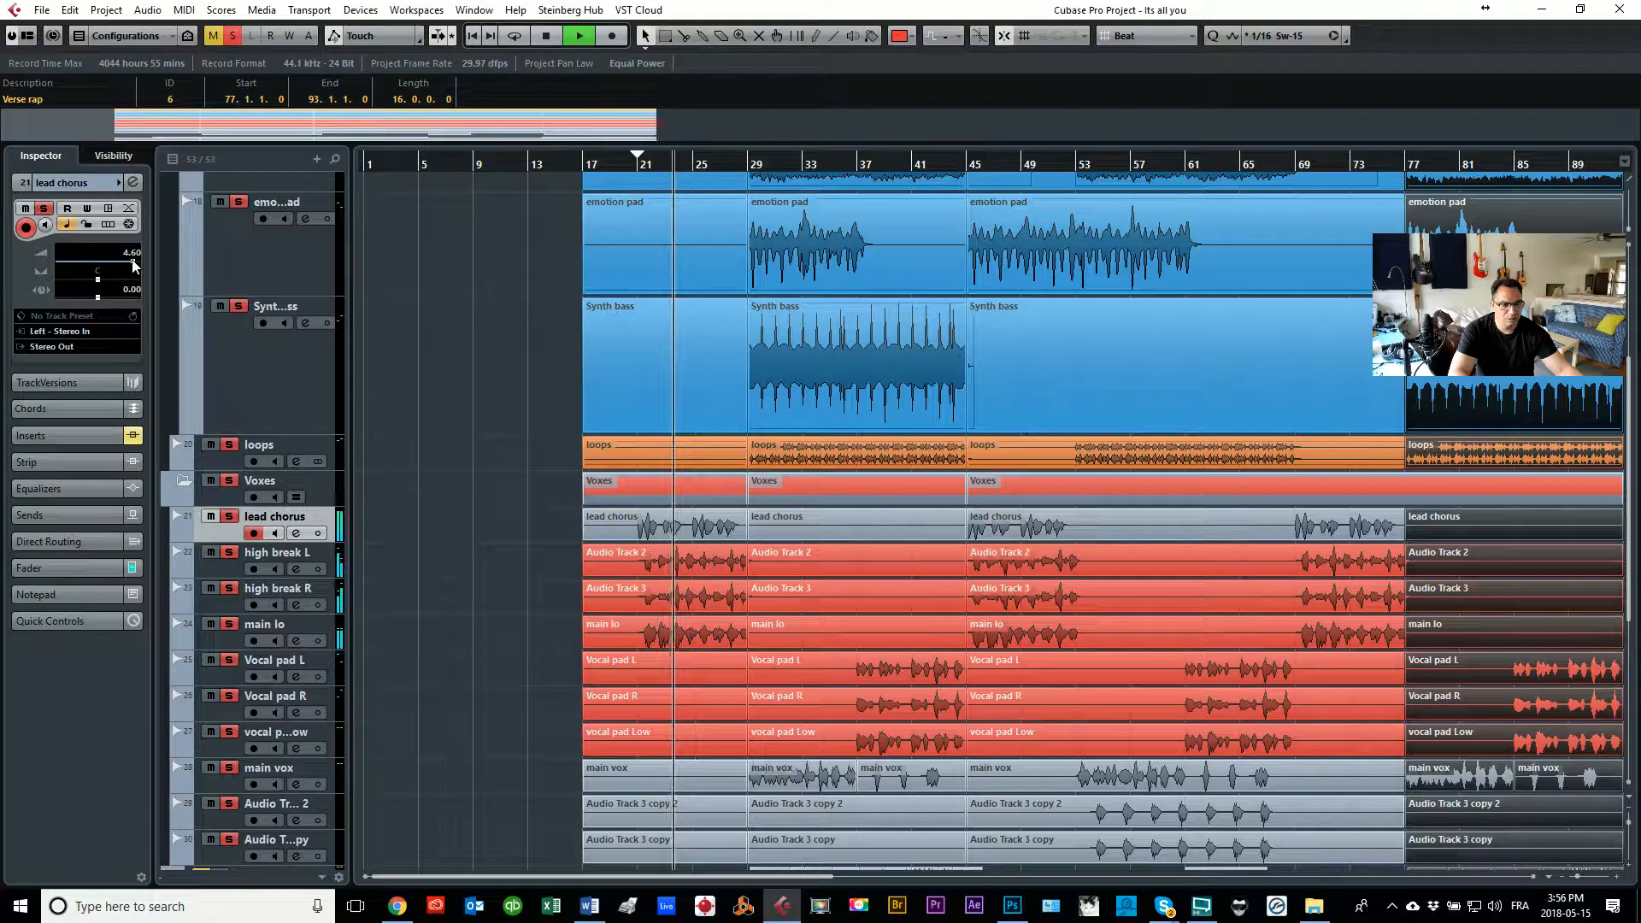
pyautogui.click(96, 436)
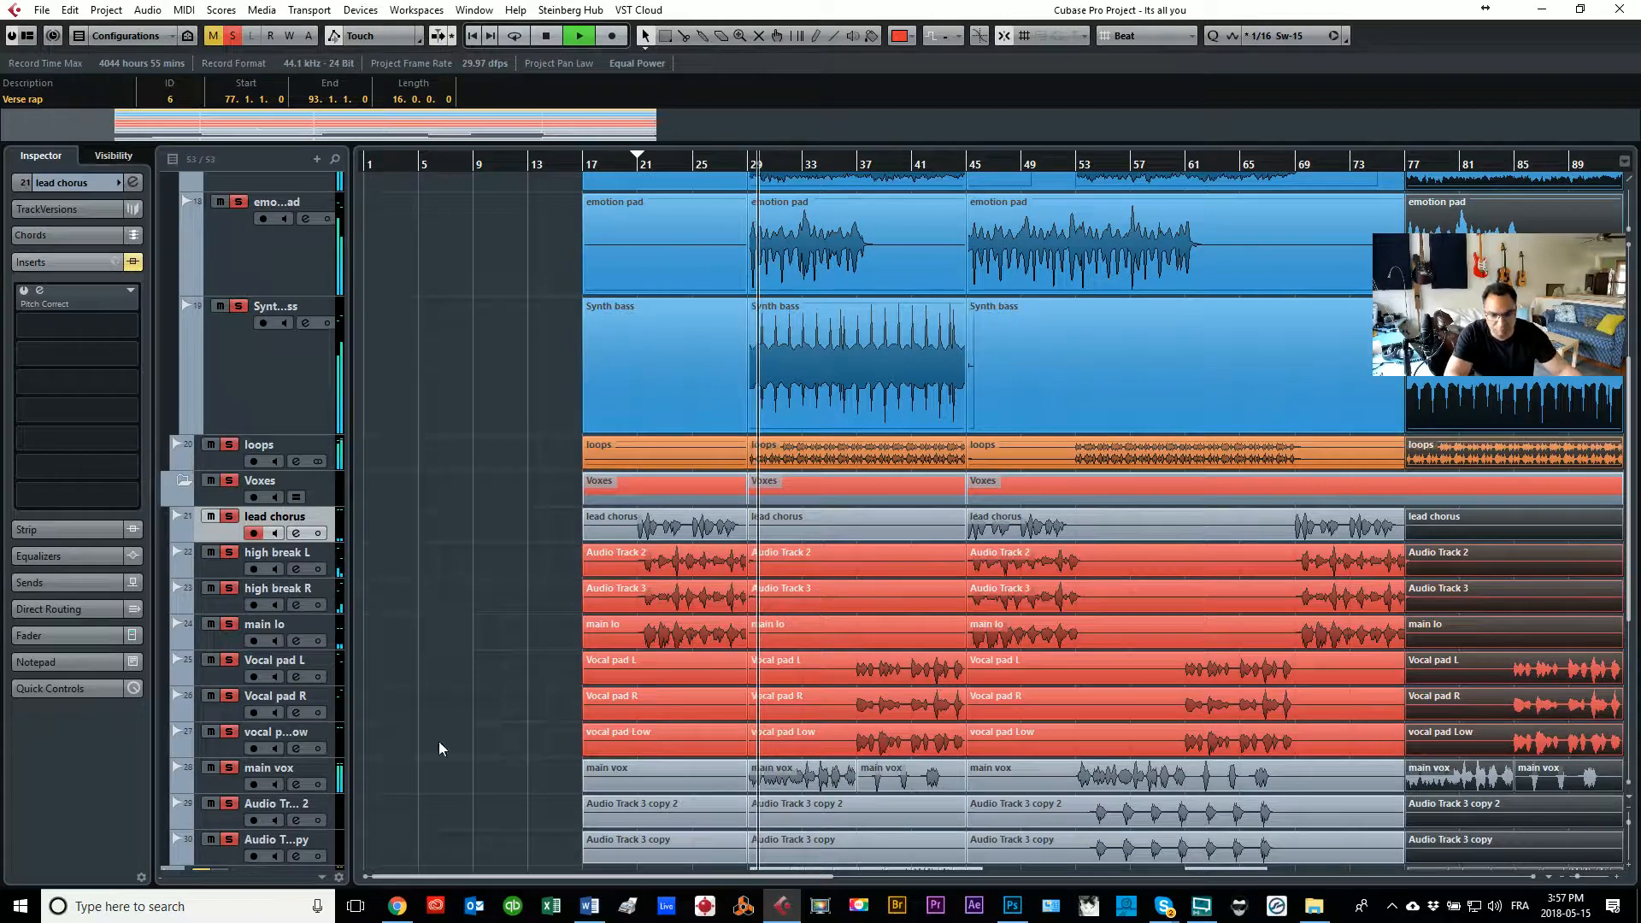
# Step: Stop playback and delete the two main vox events between bars 29 and 45
pyautogui.press('space')
pyautogui.click(789, 780)
pyautogui.press('Delete')
pyautogui.press('Delete')
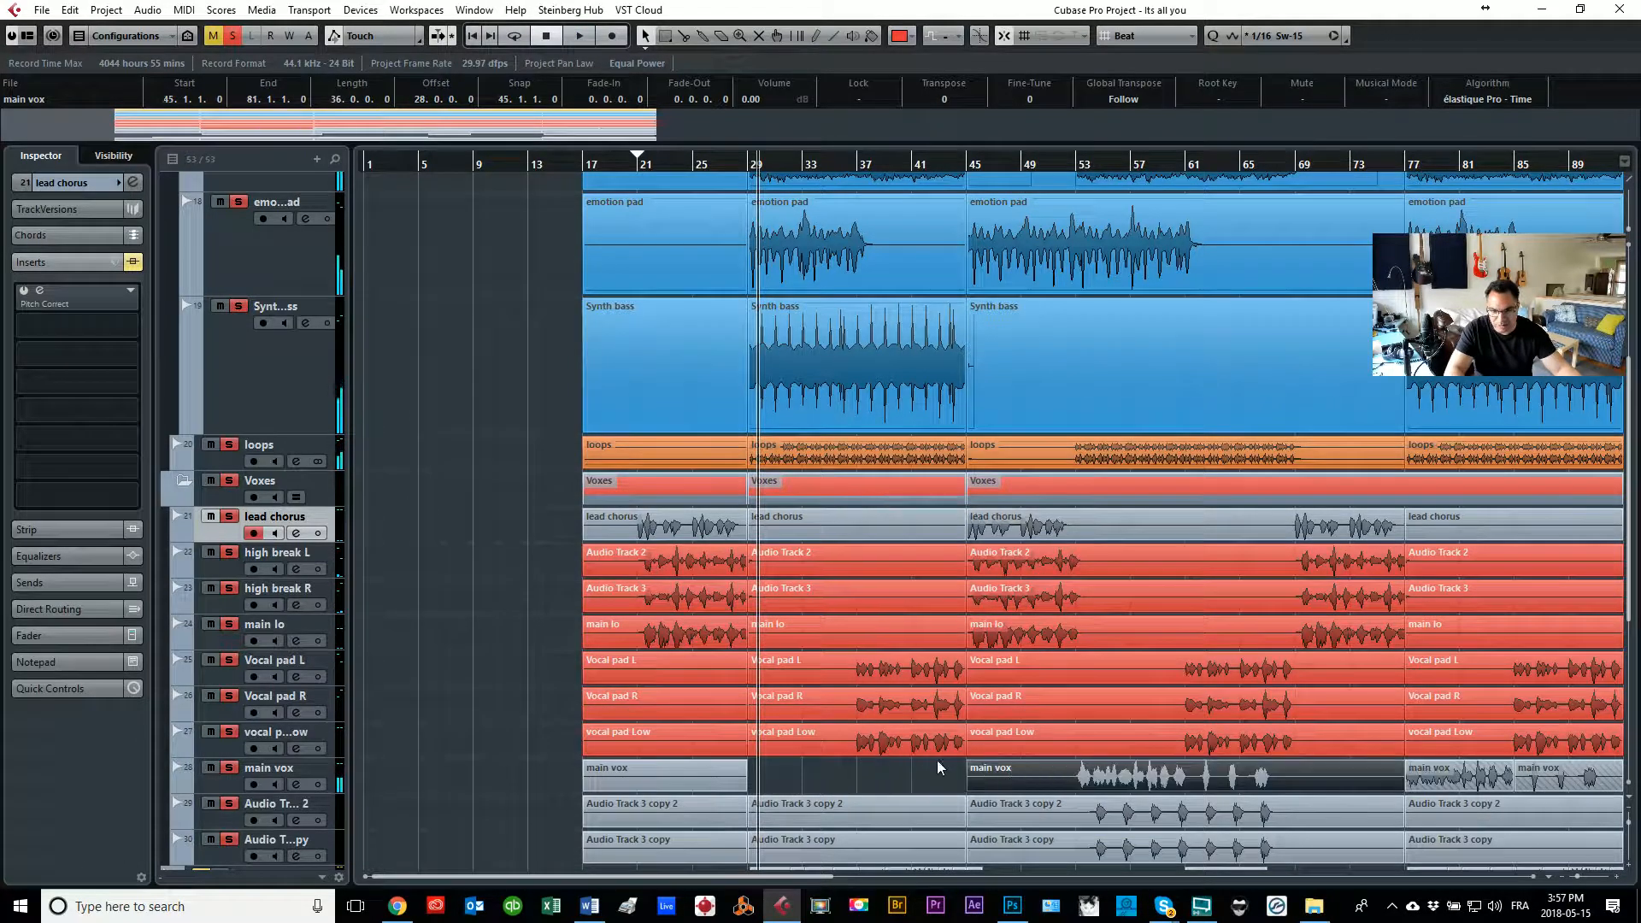
# Step: Play from about bar 26, solo the Rap corleone 1 track, and select it to show its volume settings
pyautogui.click(720, 160)
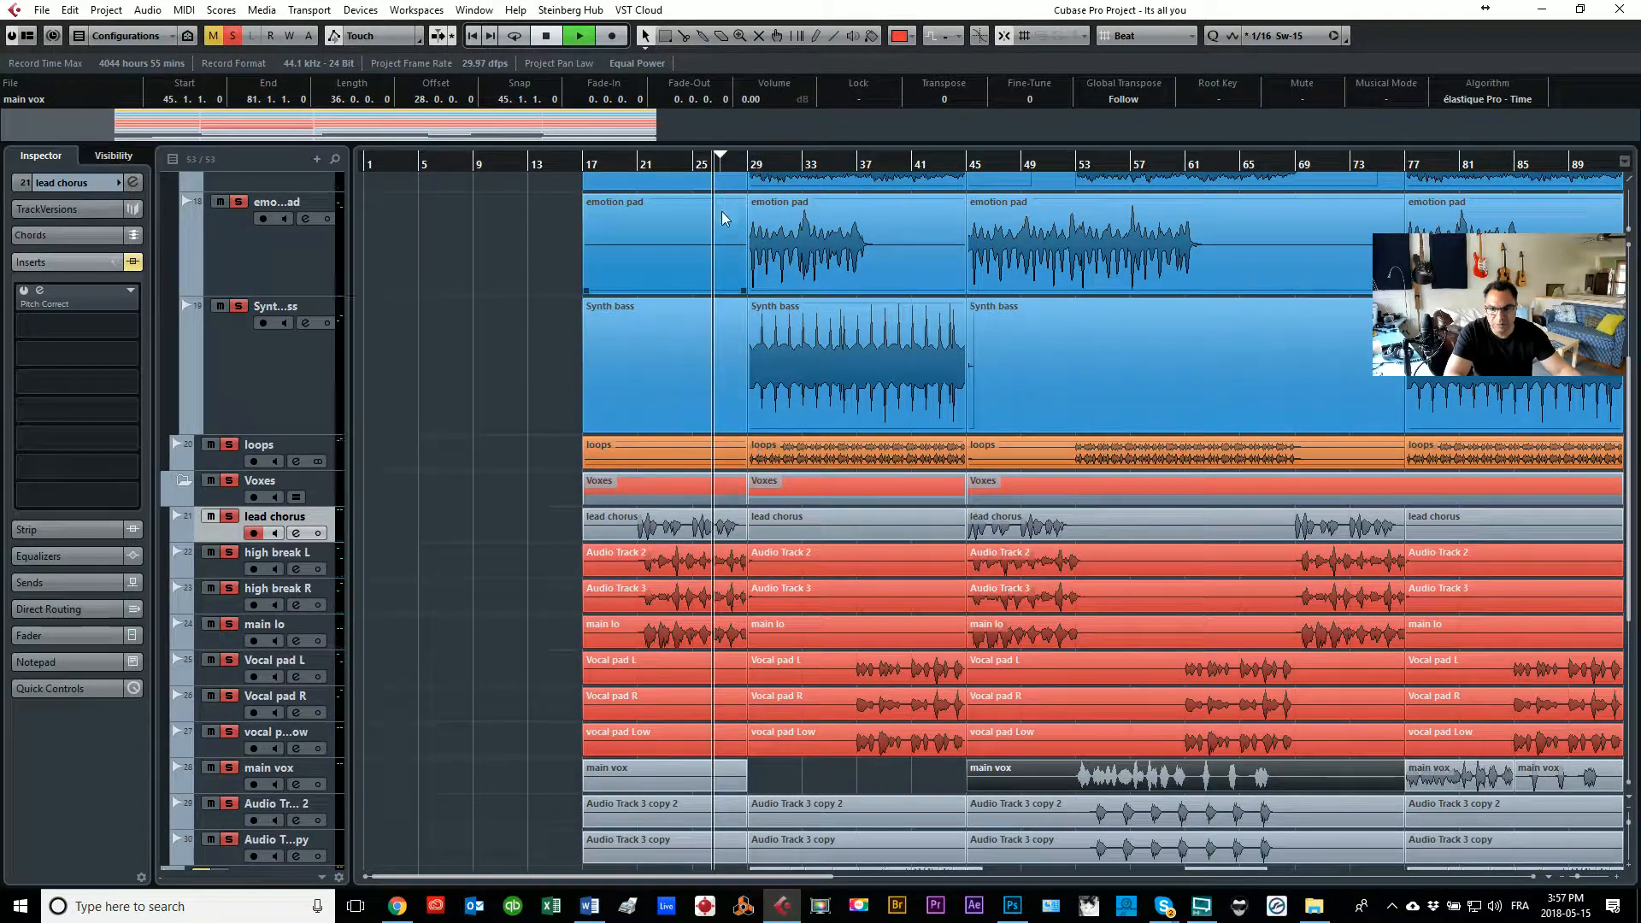
pyautogui.press('space')
pyautogui.scroll(-5, 714, 342)
pyautogui.click(219, 468)
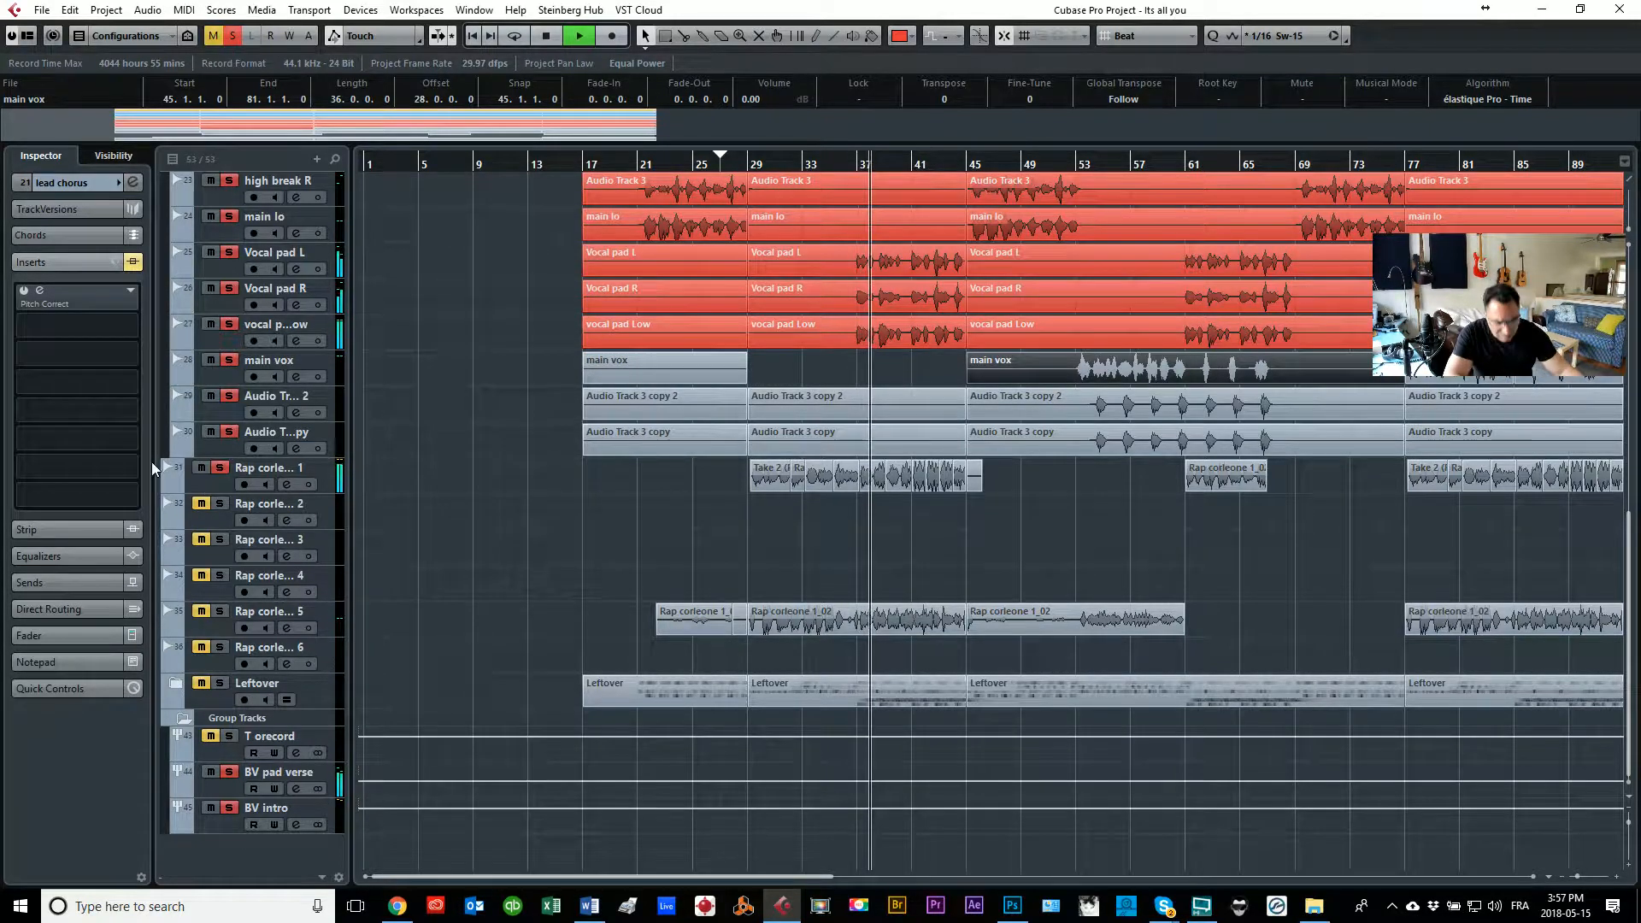
pyautogui.click(198, 487)
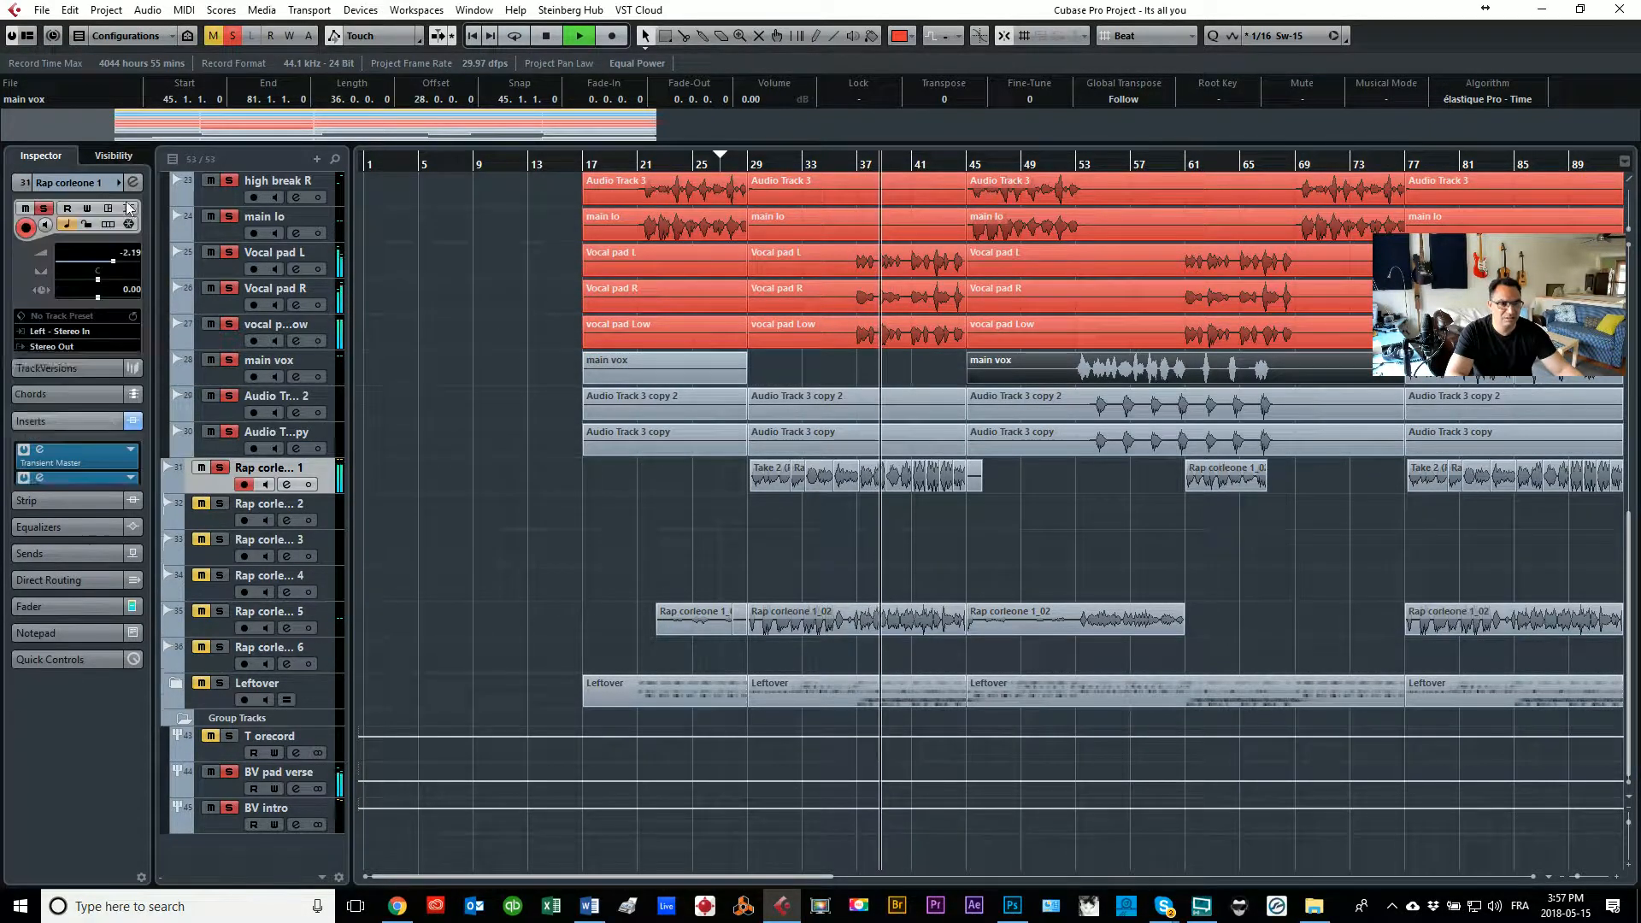
# Step: Raise the Rap corleone 1 track's volume to 0.35 during playback and delete the main vox event starting at bar 45
pyautogui.moveTo(115, 263); pyautogui.dragTo(122, 265)
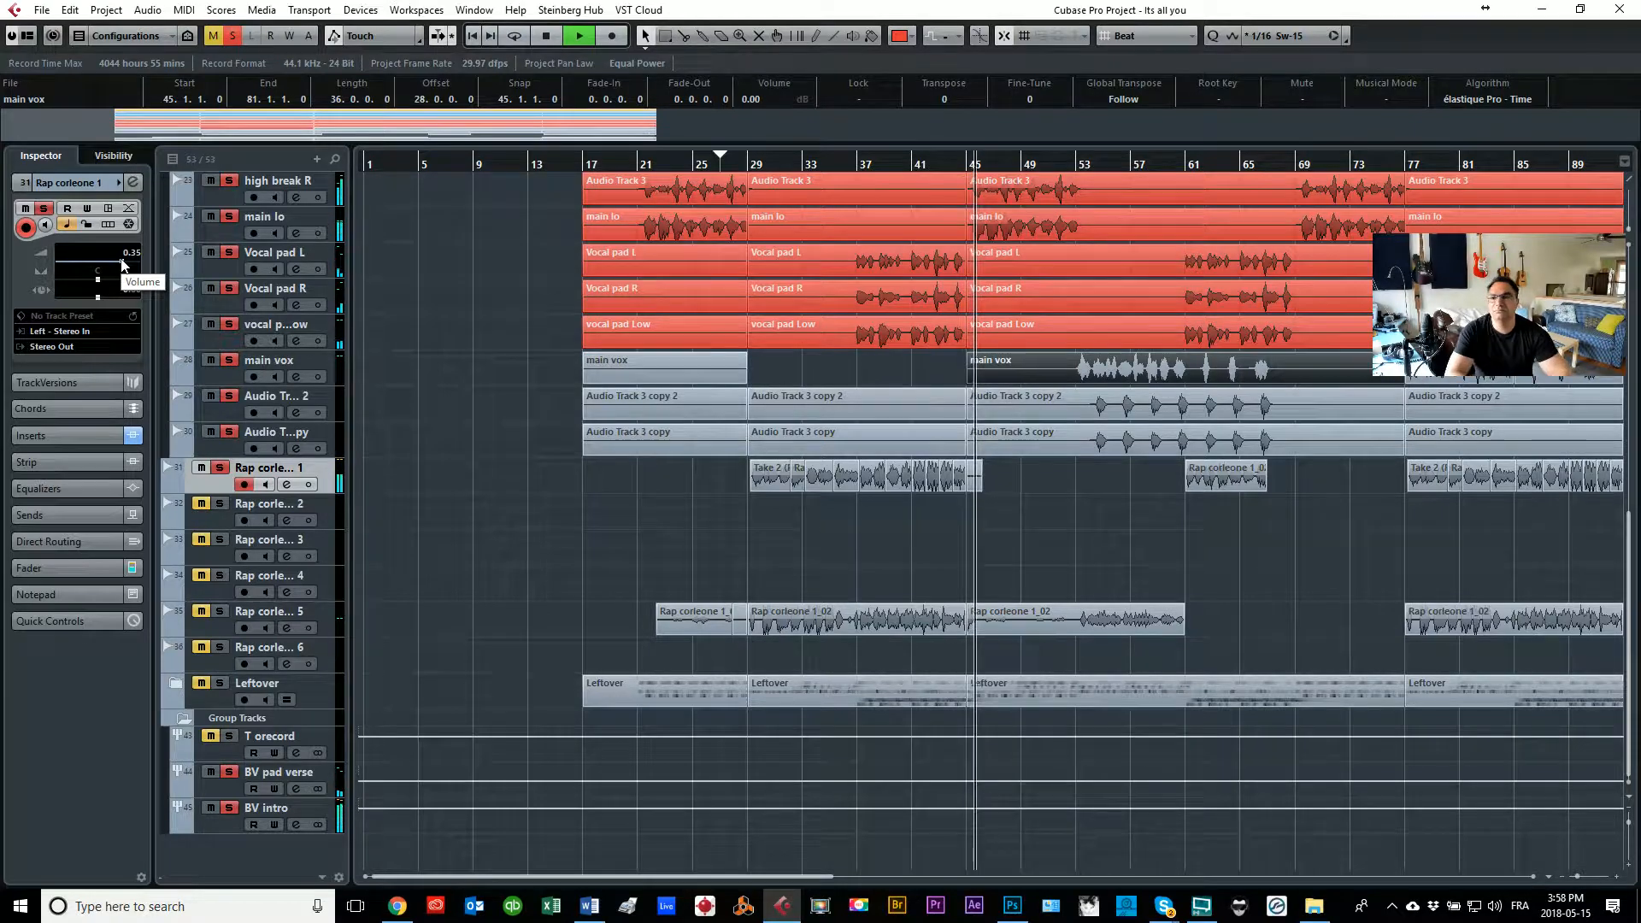
pyautogui.scroll(5, 936, 274)
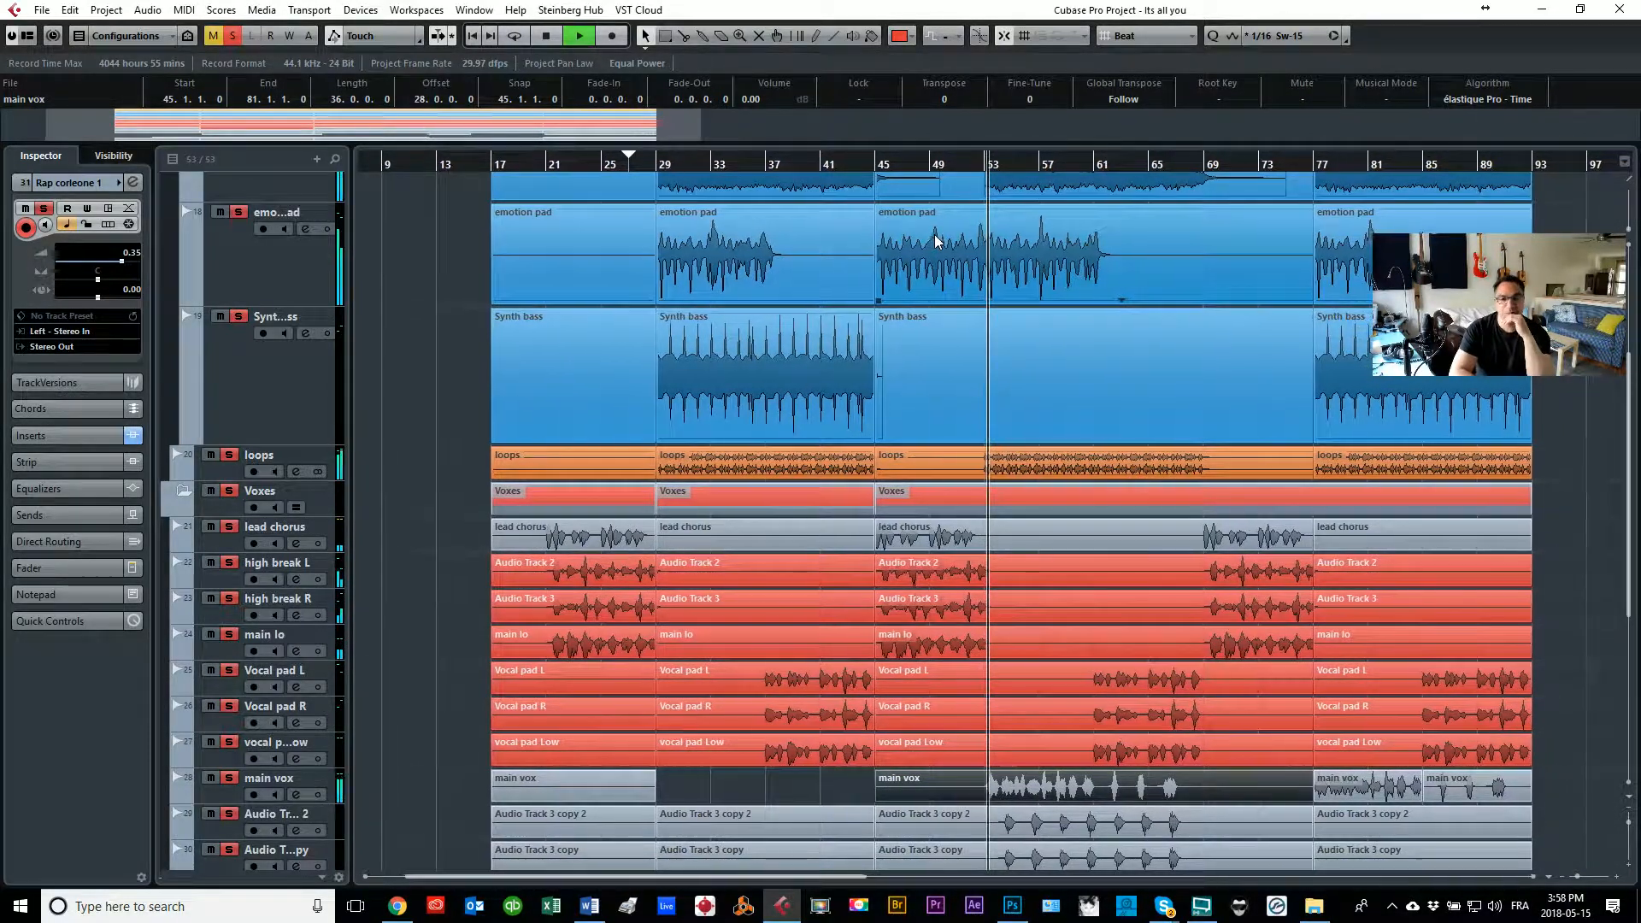
pyautogui.scroll(-5, 983, 341)
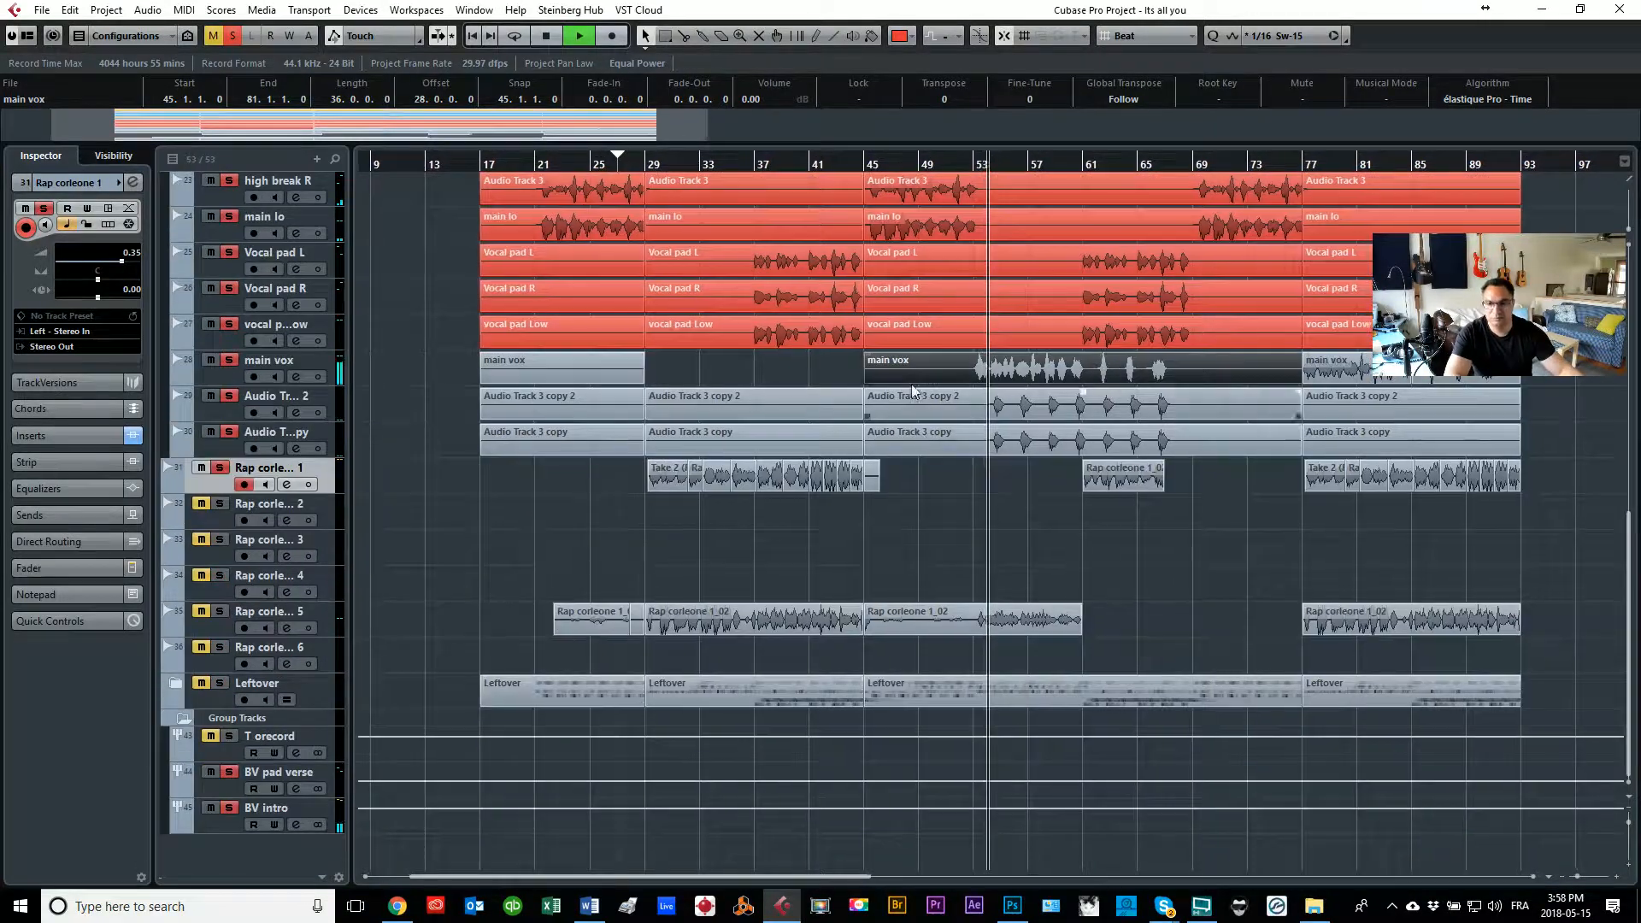
pyautogui.press('Delete')
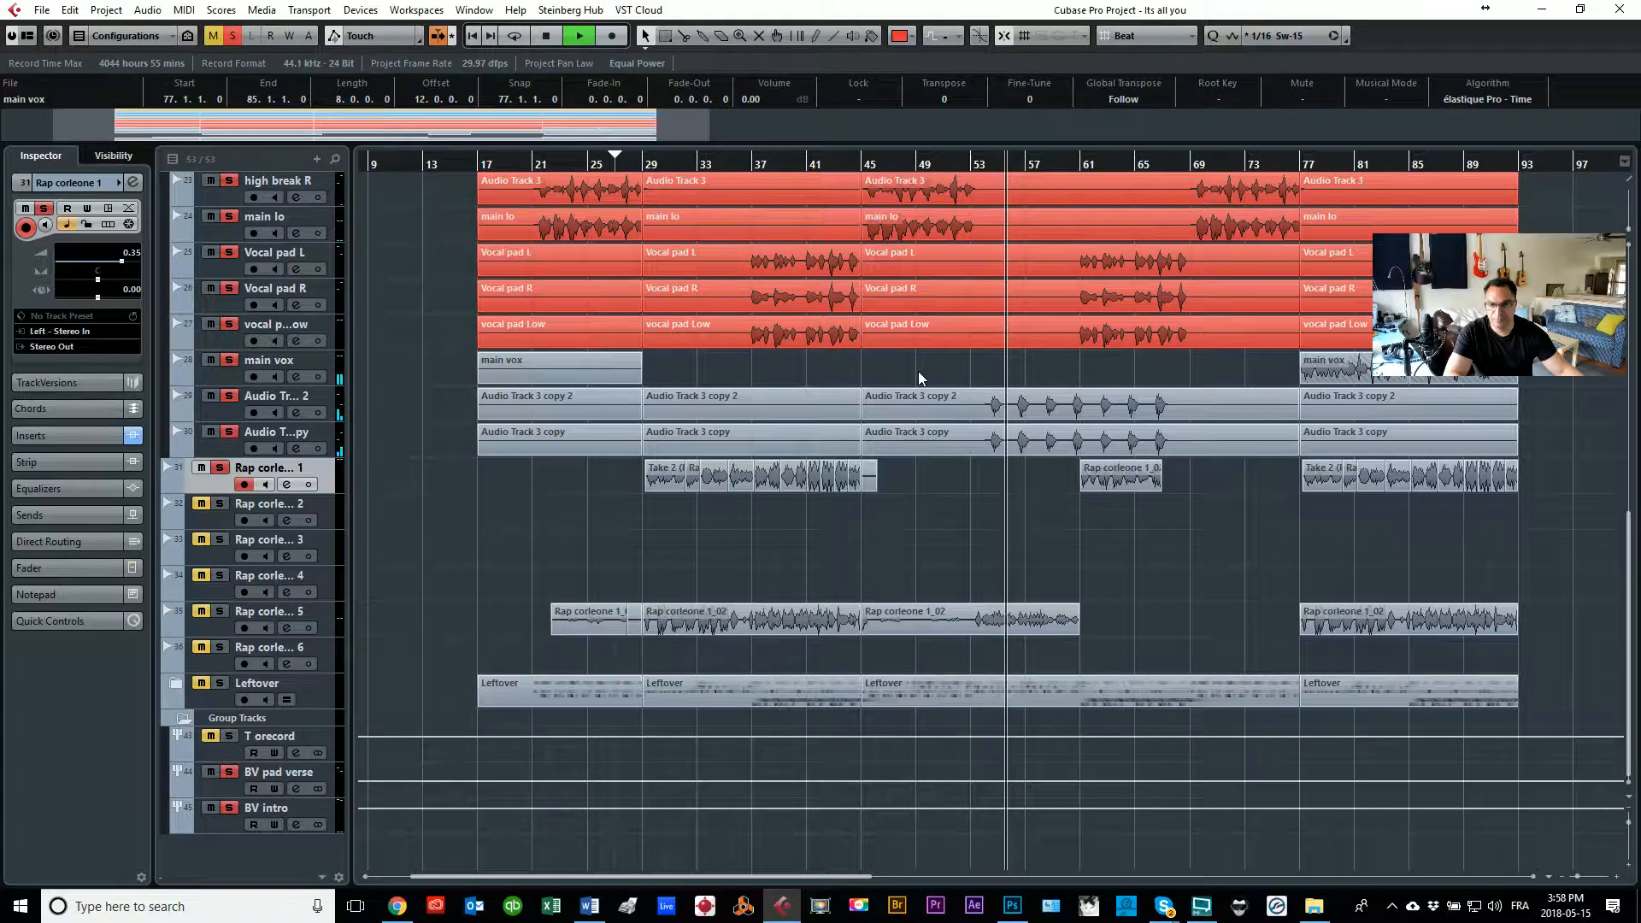
pyautogui.scroll(3, 918, 371)
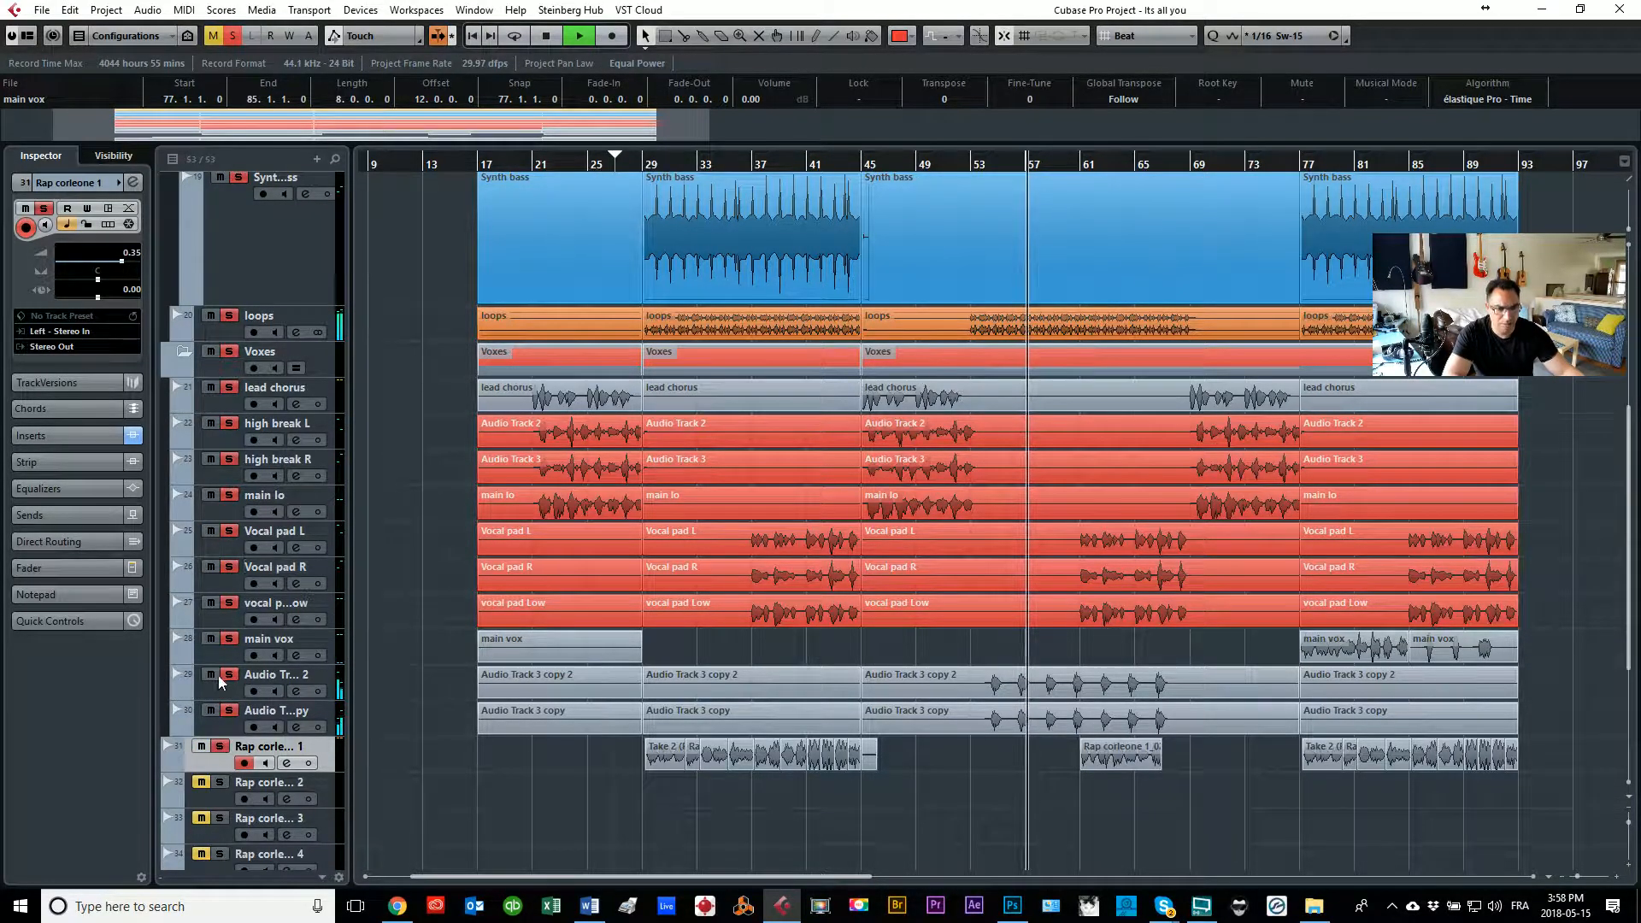
pyautogui.press('space')
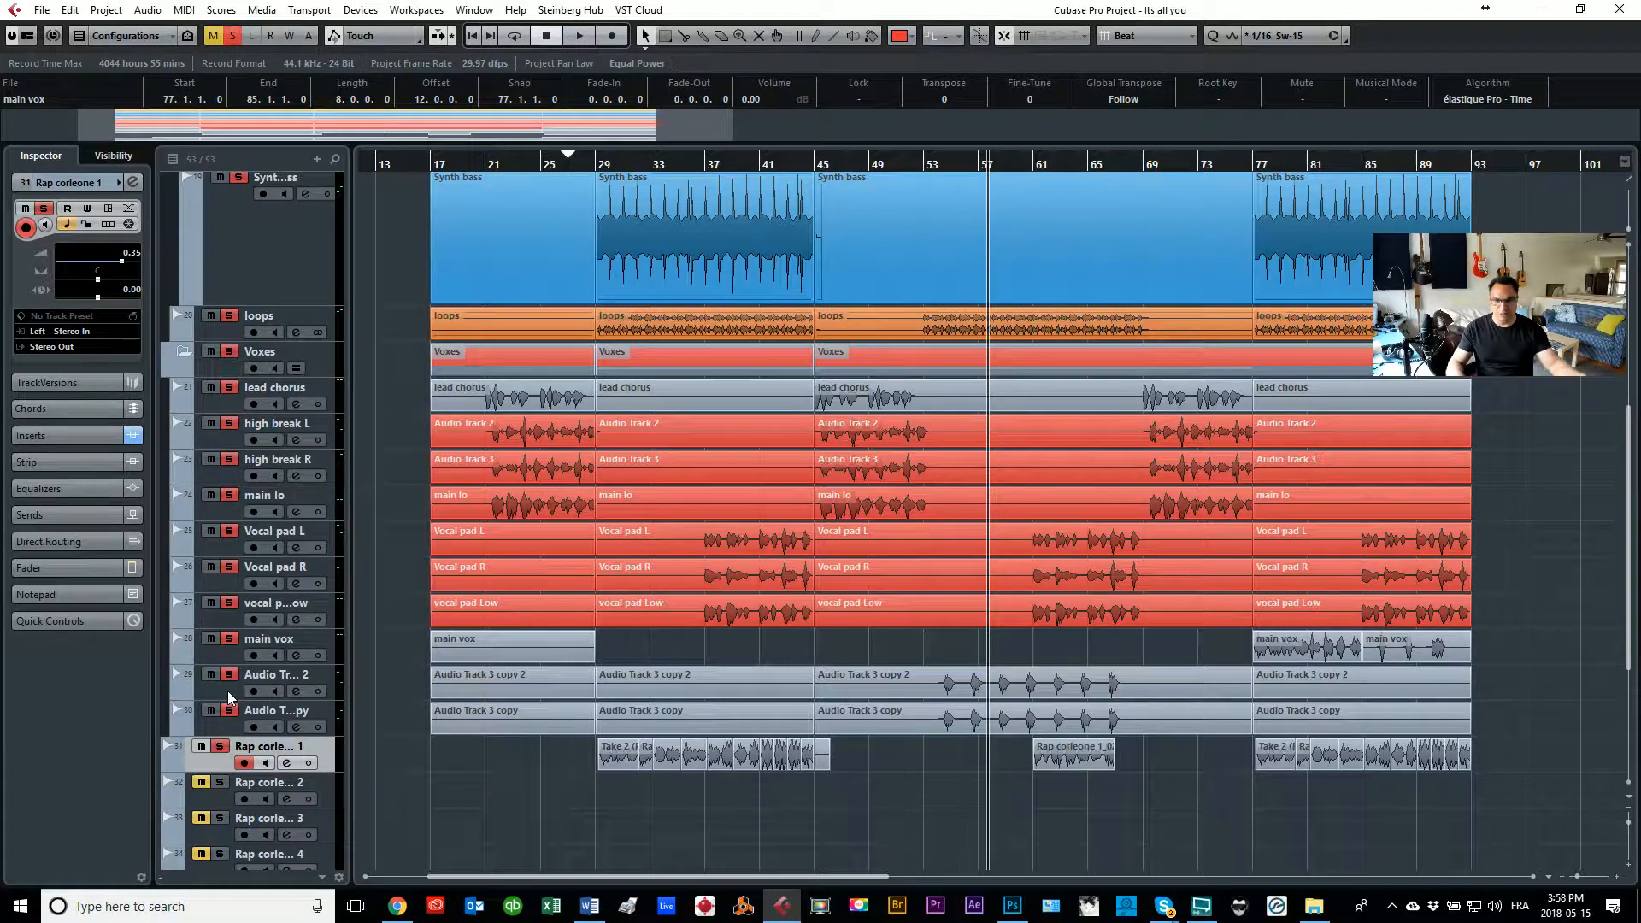
# Step: Play the arrangement from just before the last Verse rap section at bar 77
pyautogui.scroll(-3, 1265, 599)
pyautogui.scroll(8, 1244, 521)
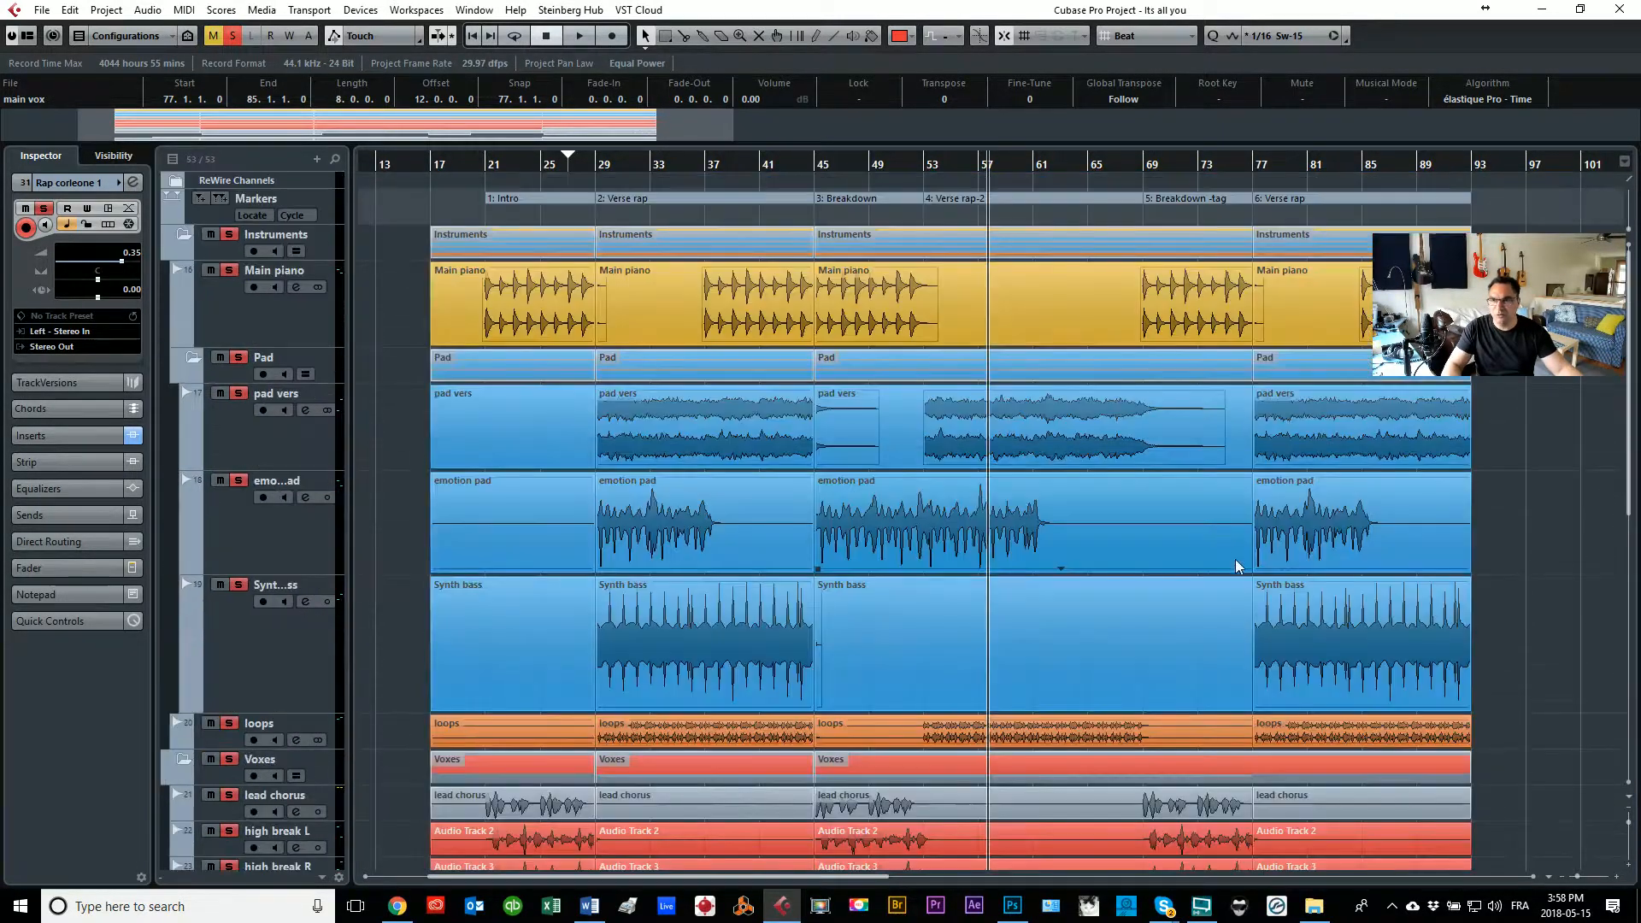
pyautogui.click(1234, 171)
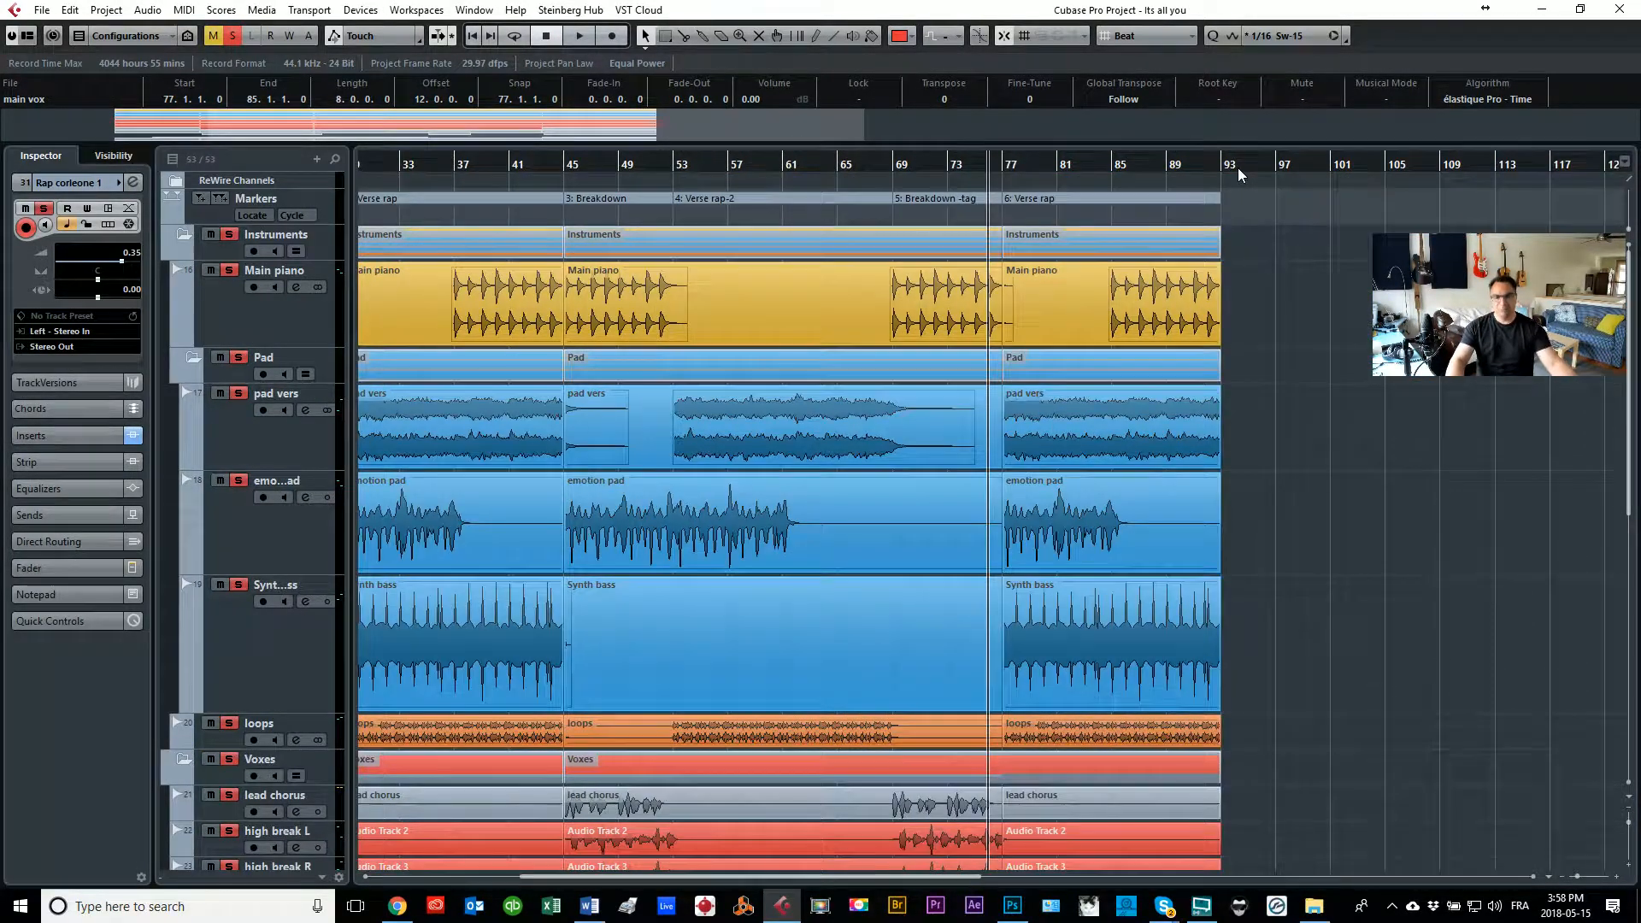
pyautogui.press('h')
pyautogui.press('h')
pyautogui.press('h')
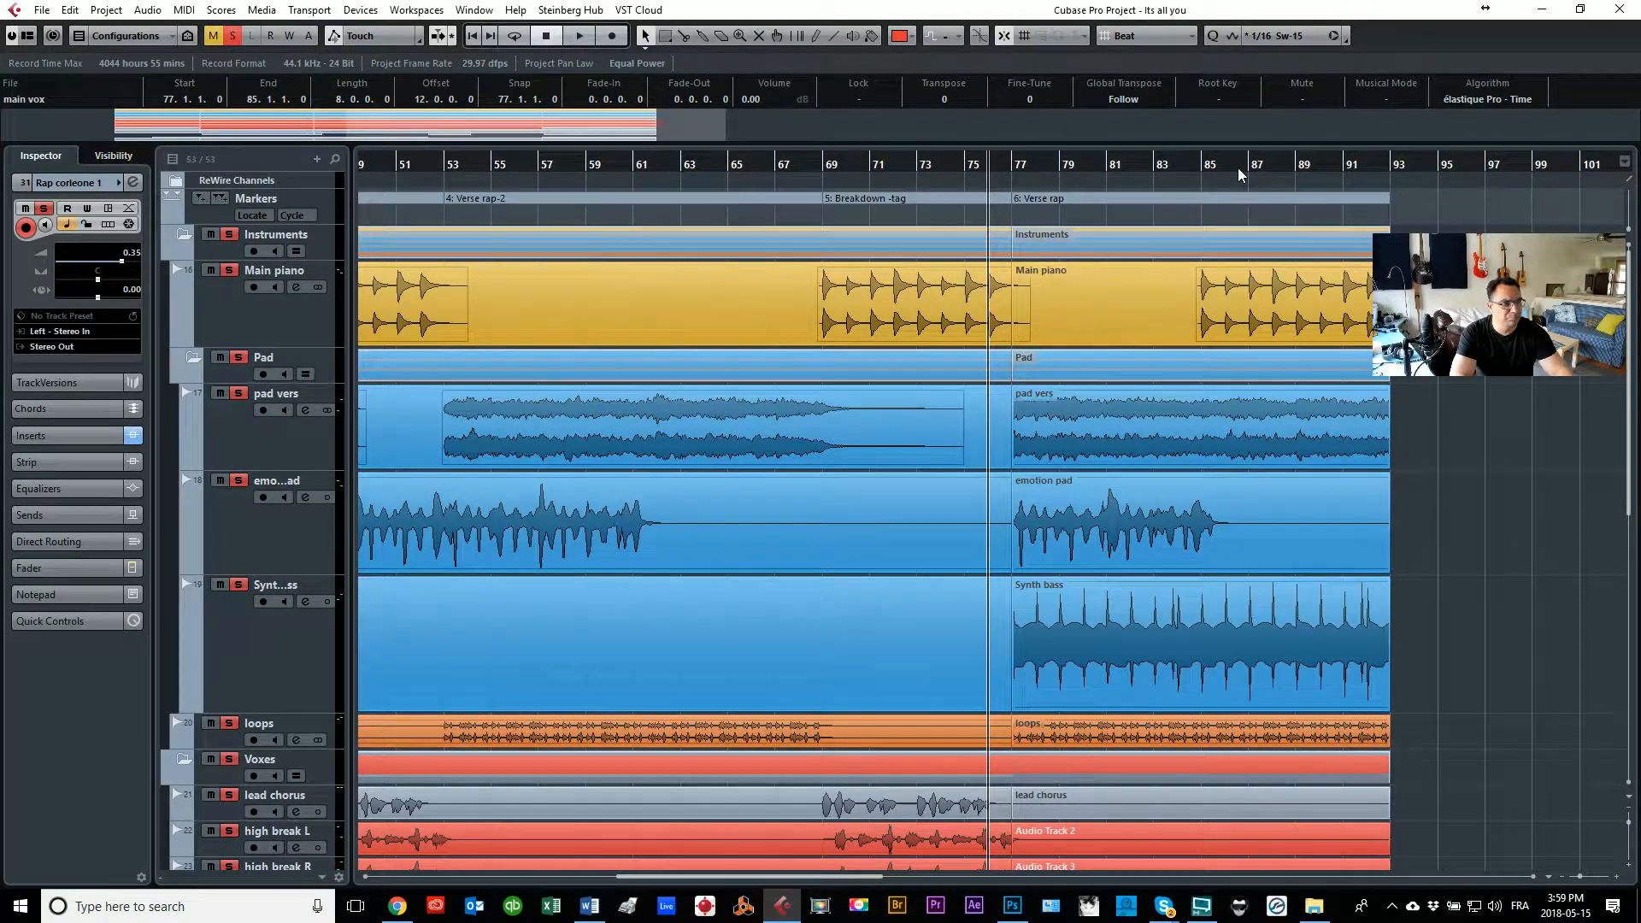
pyautogui.press('g')
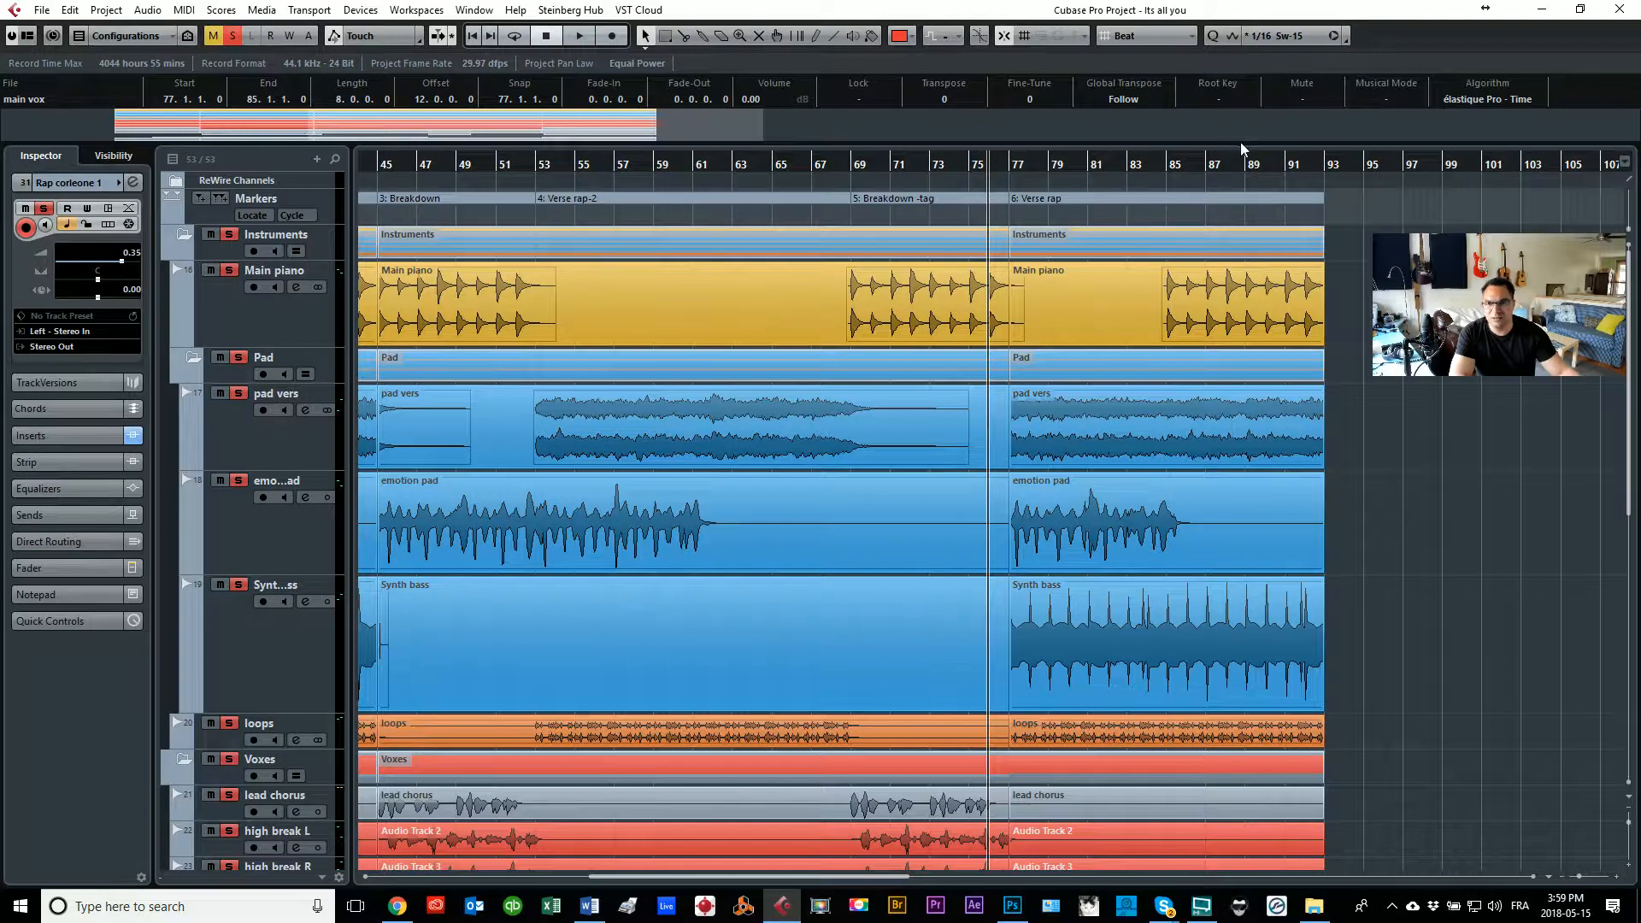
pyautogui.click(992, 163)
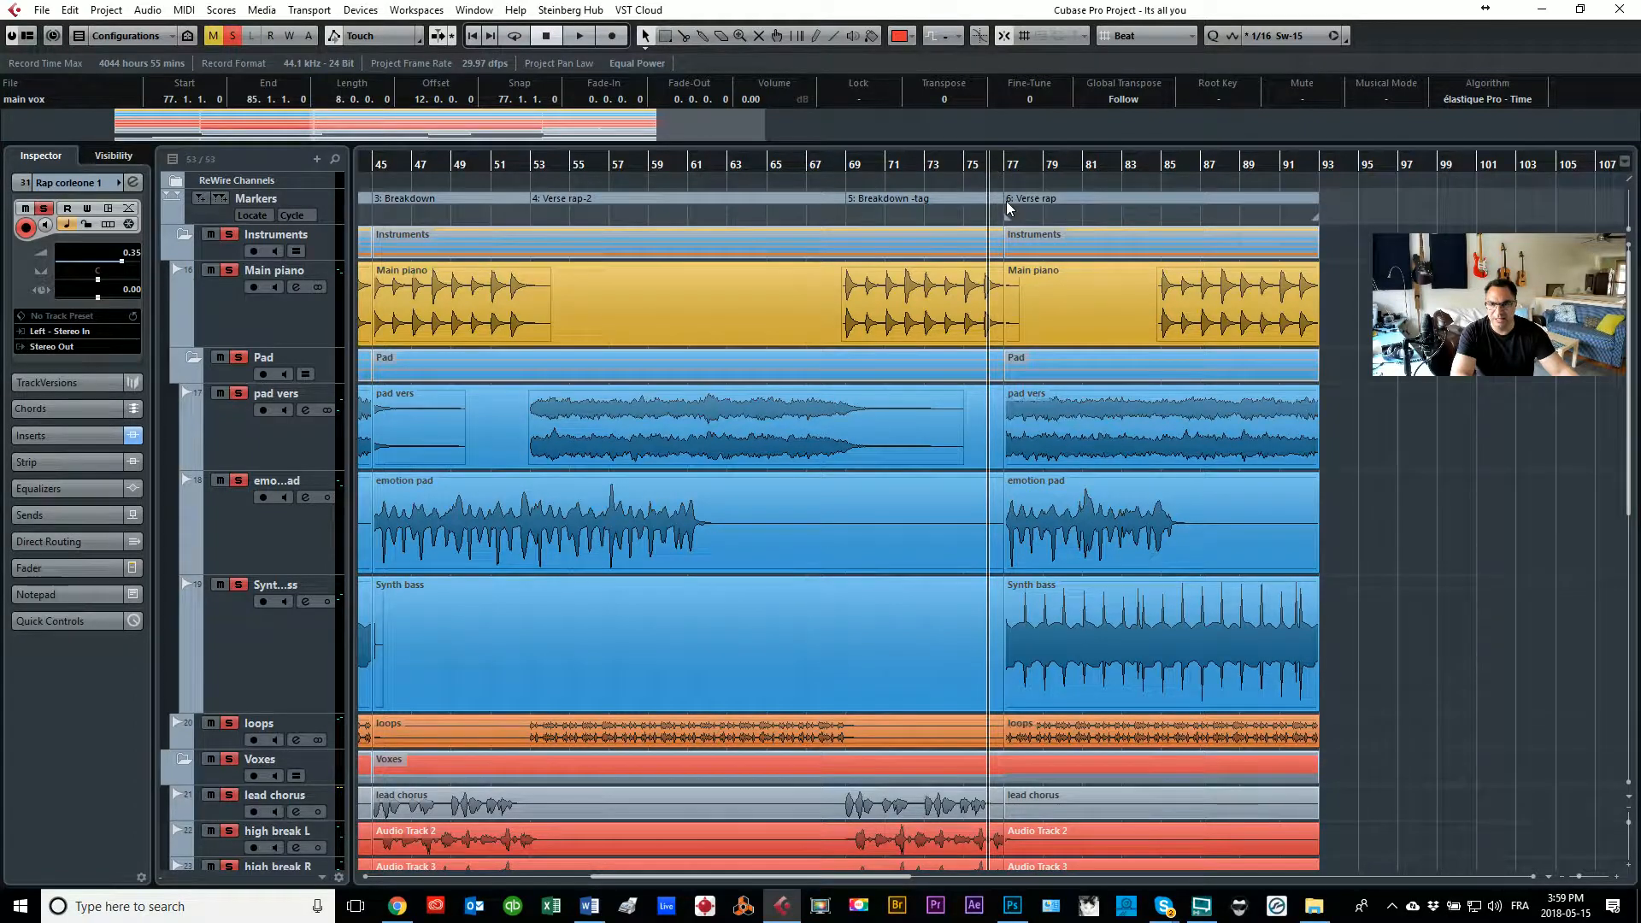
pyautogui.press('space')
# Step: Delete both overlapping Rap corleone 5 events in the last Verse rap section from bar 77
pyautogui.scroll(-3, 1007, 202)
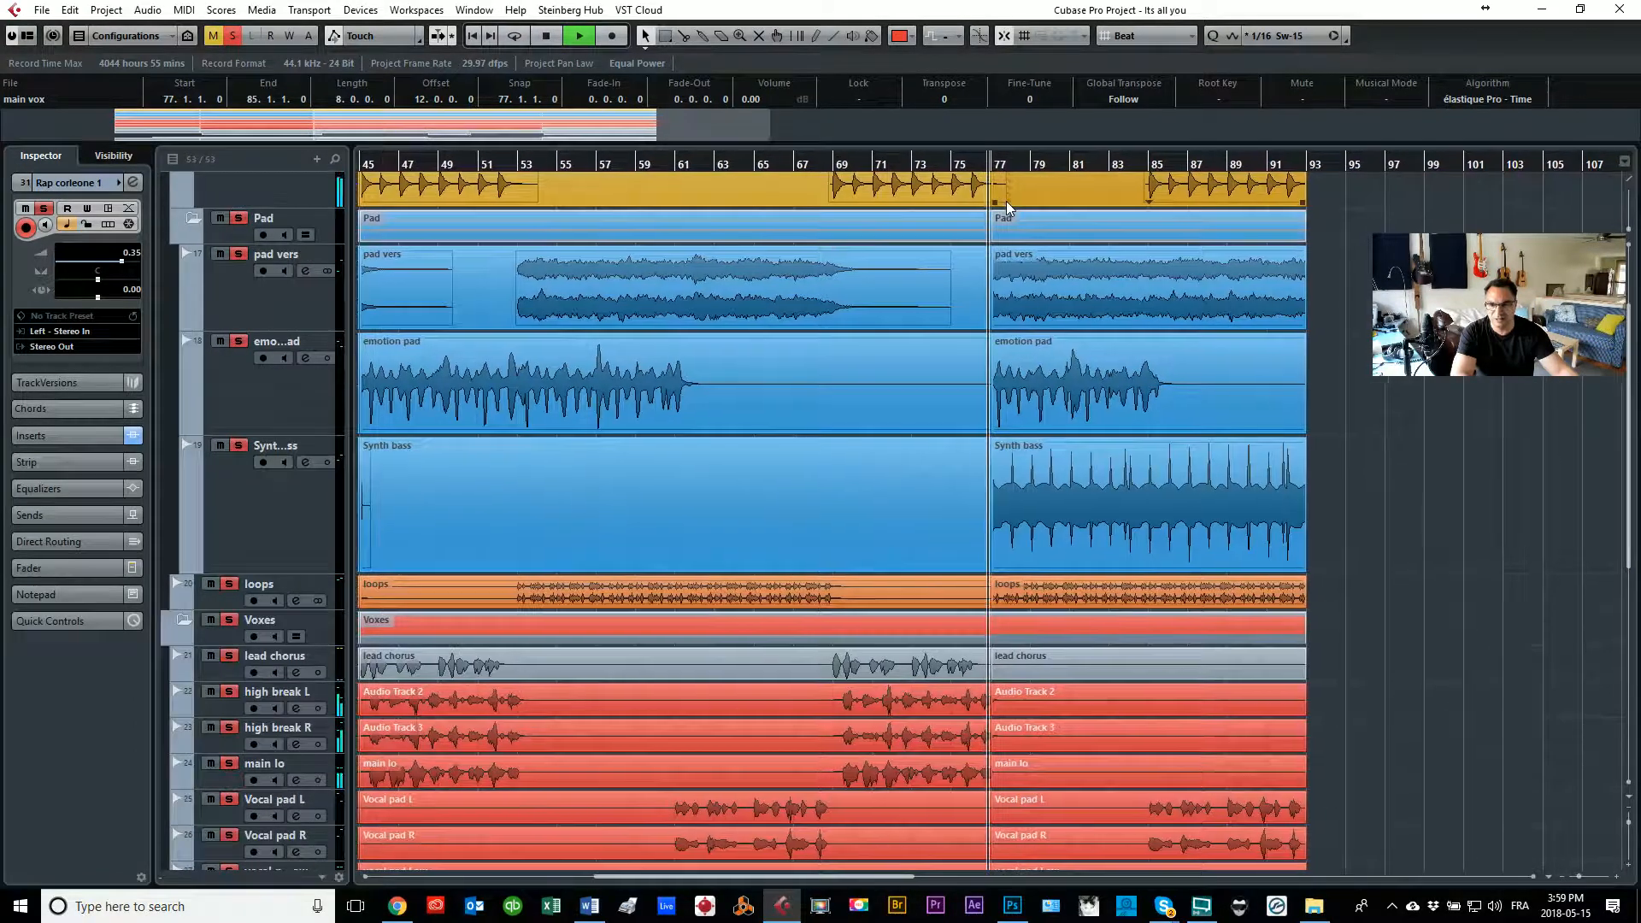
pyautogui.scroll(-9, 1007, 201)
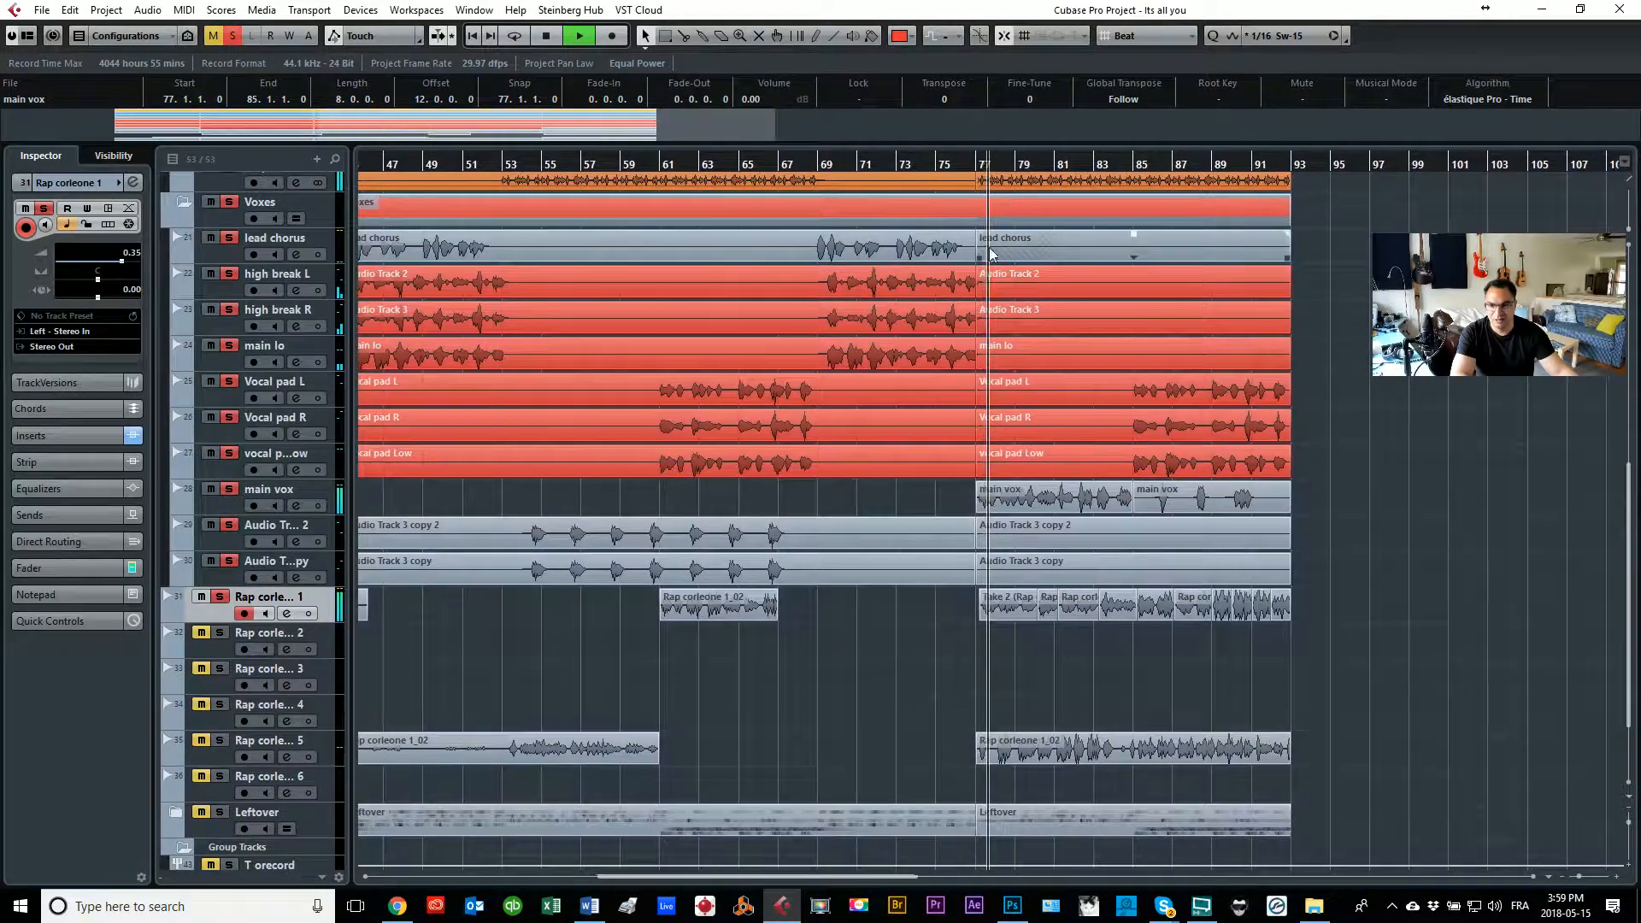
pyautogui.click(993, 727)
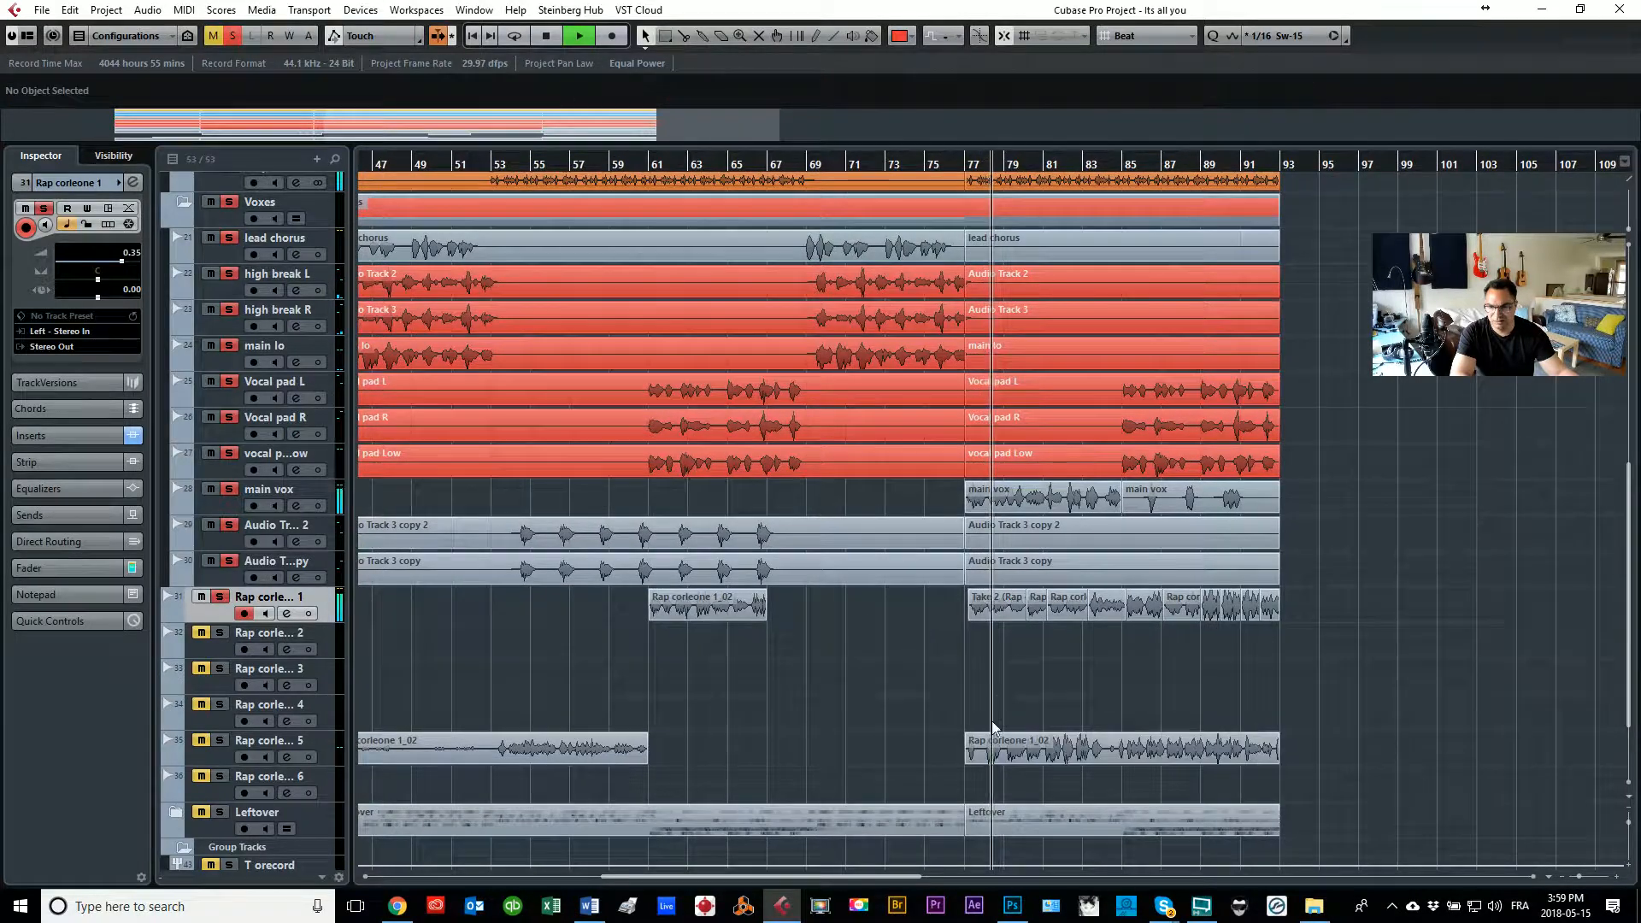
pyautogui.moveTo(1044, 747); pyautogui.dragTo(757, 747)
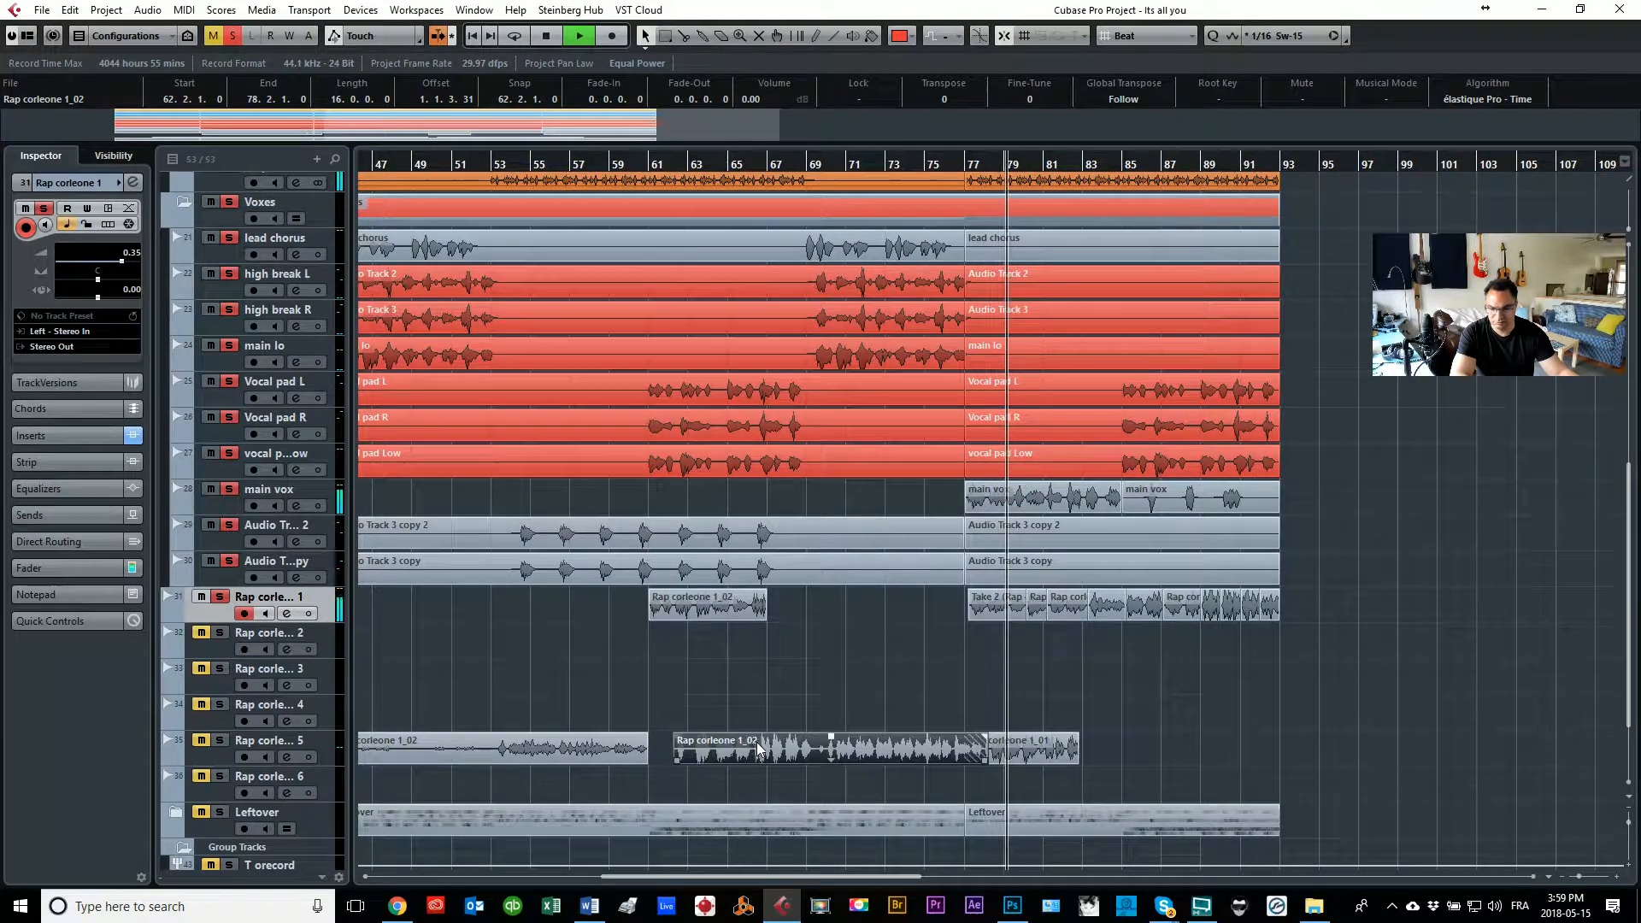
pyautogui.press('Delete')
pyautogui.click(1015, 745)
pyautogui.press('Delete')
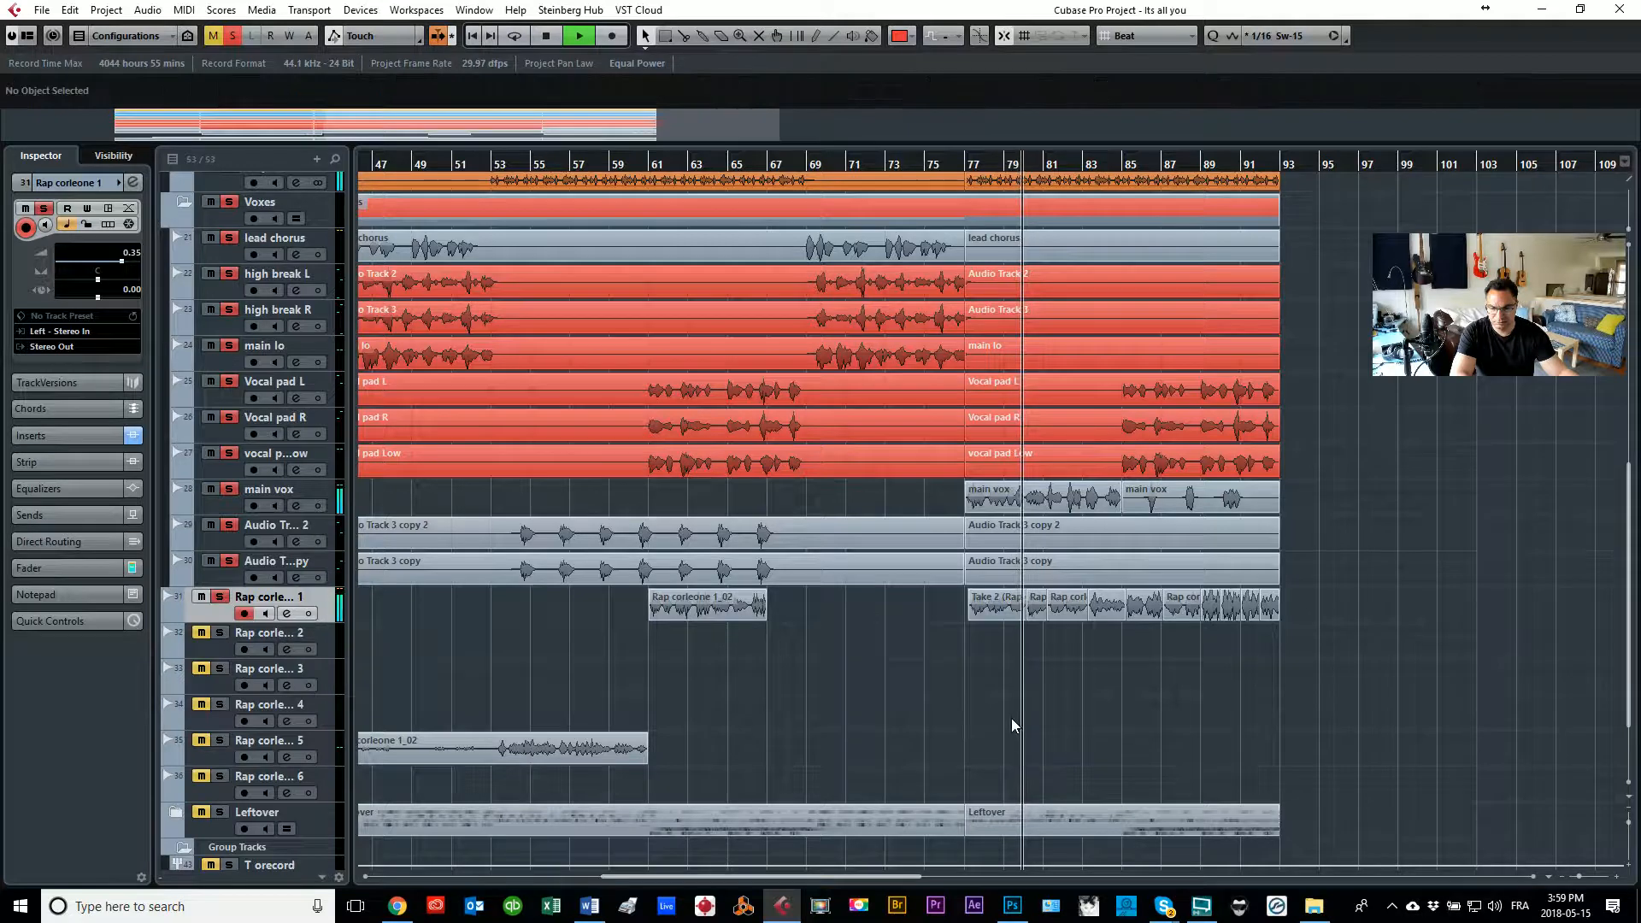
# Step: Replay from bar 77 and delete the Rap corleone 1 events between bars 77 and 93
pyautogui.press('space')
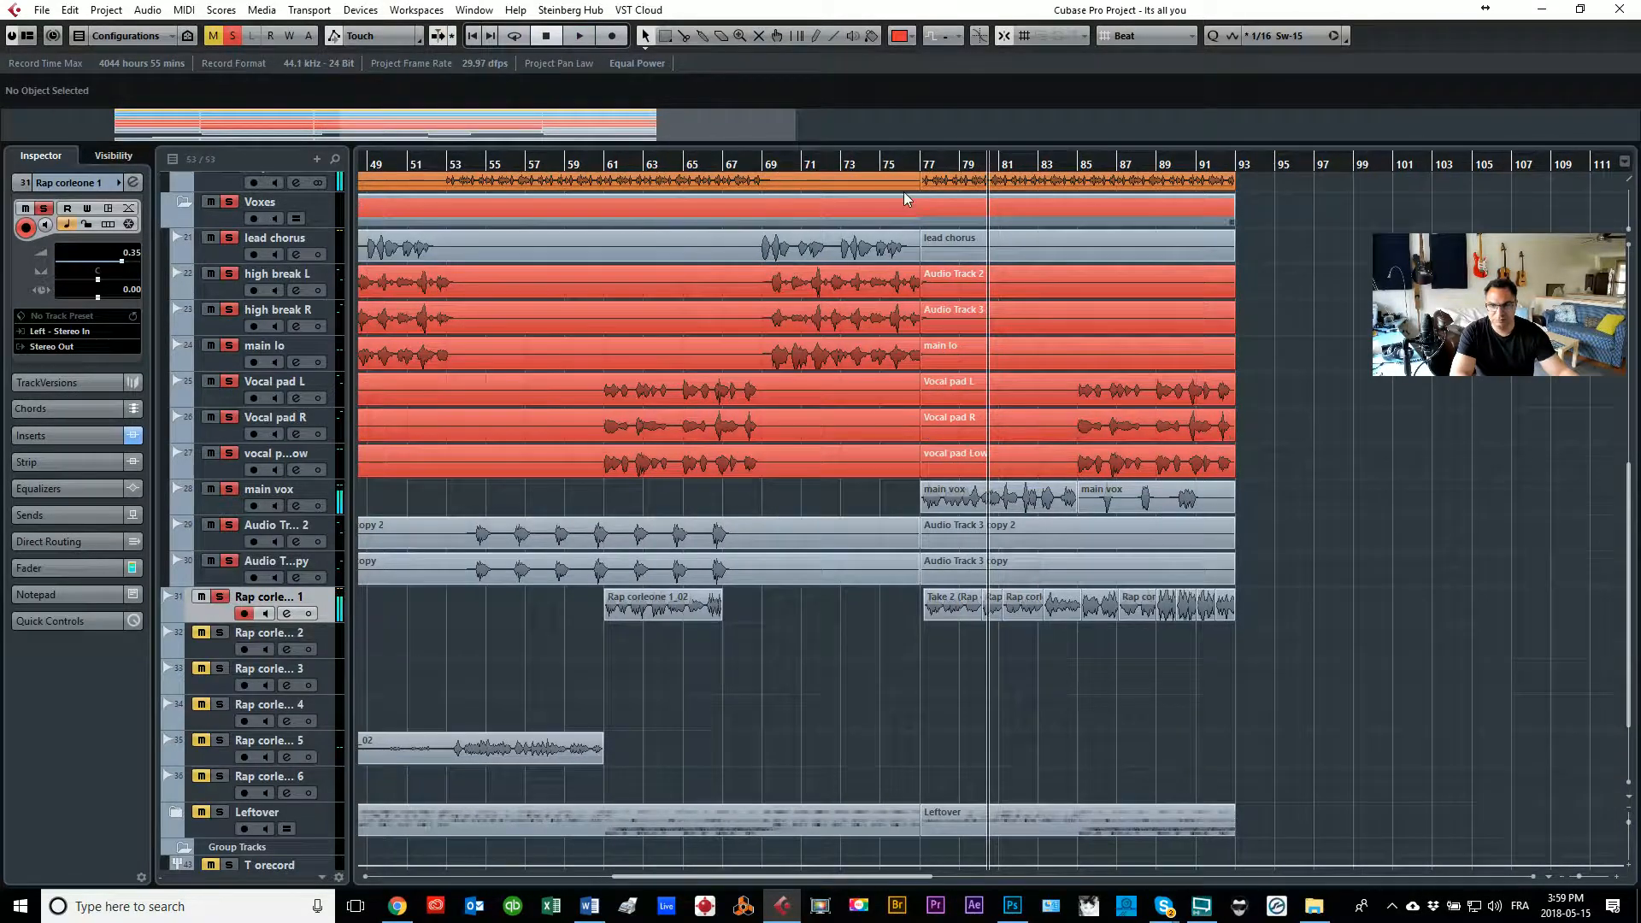
pyautogui.click(922, 166)
pyautogui.press('space')
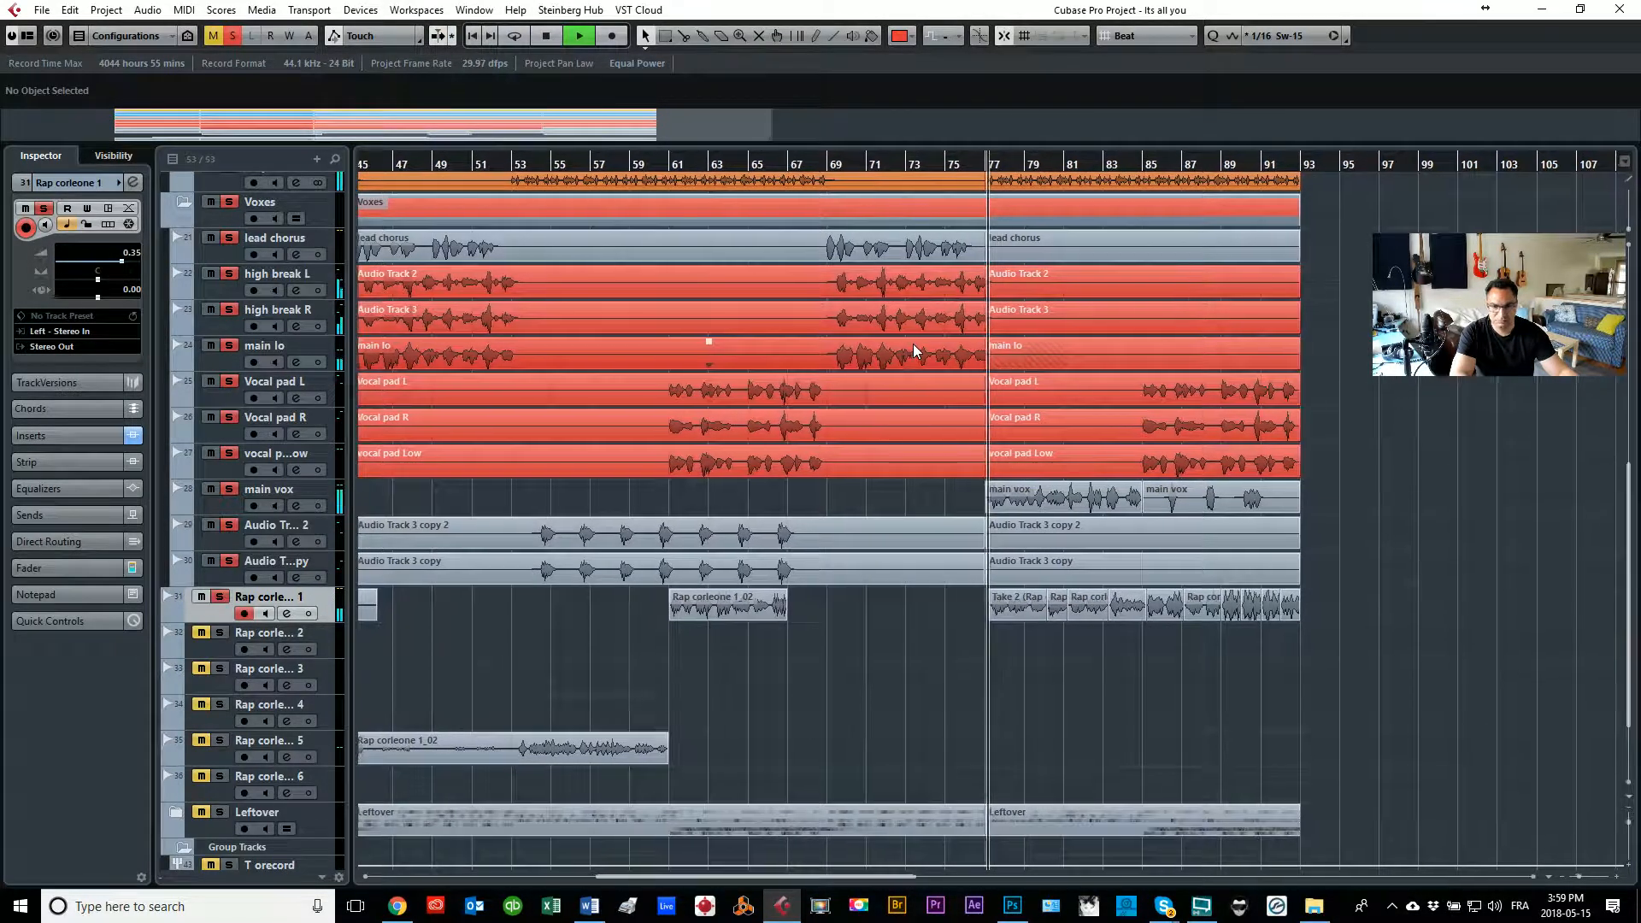
pyautogui.press('g')
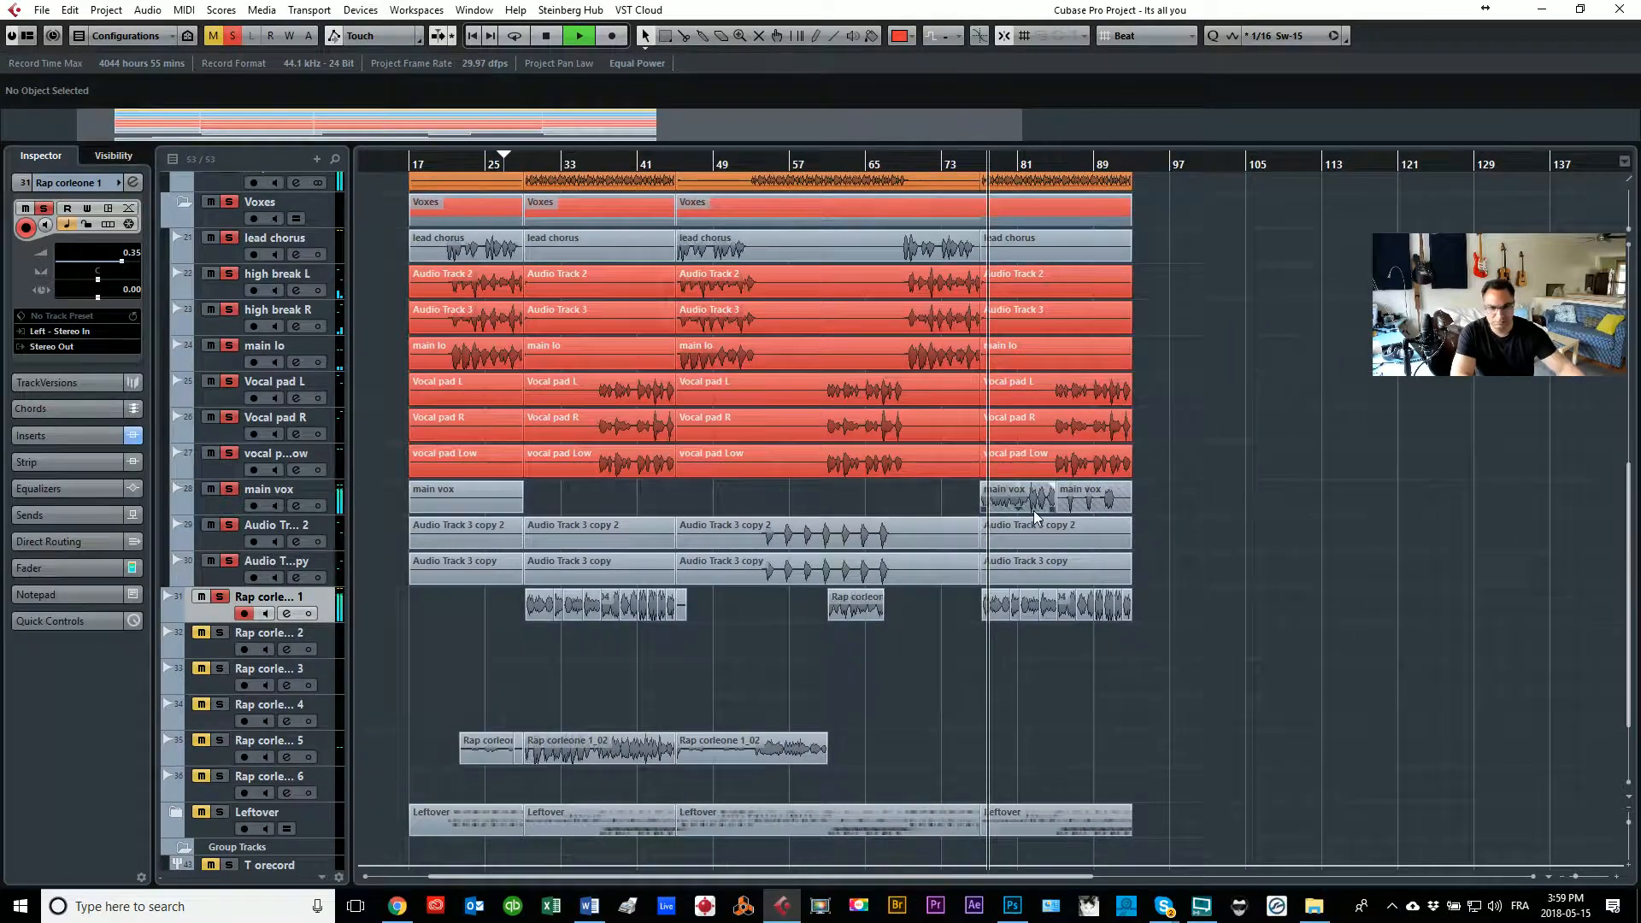
pyautogui.click(1069, 605)
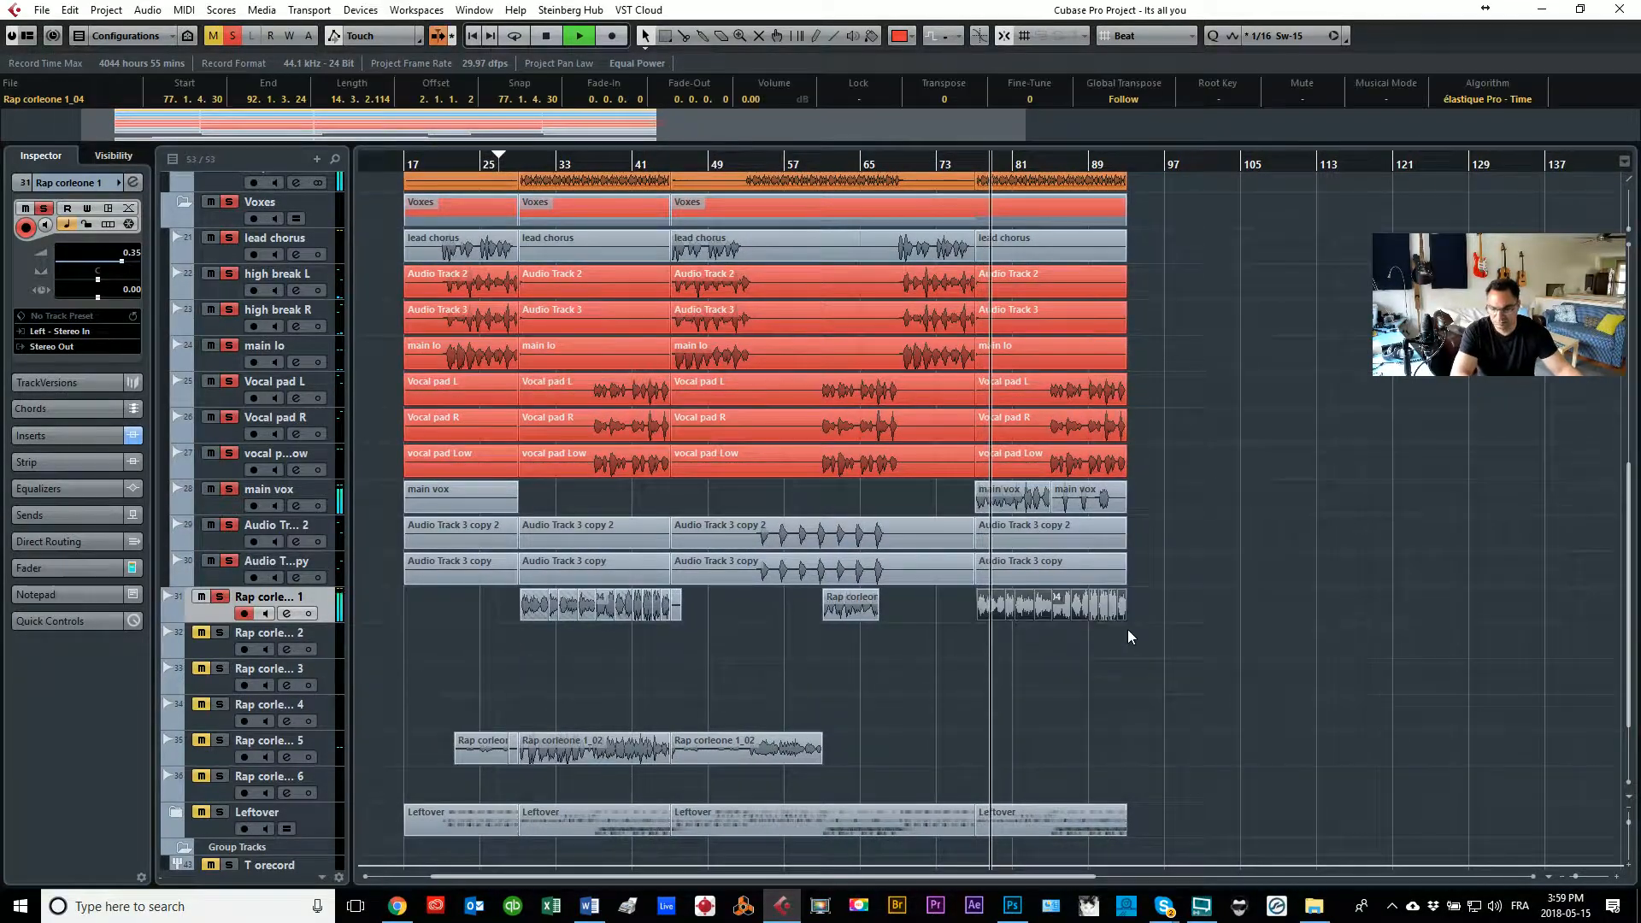
pyautogui.press('Delete')
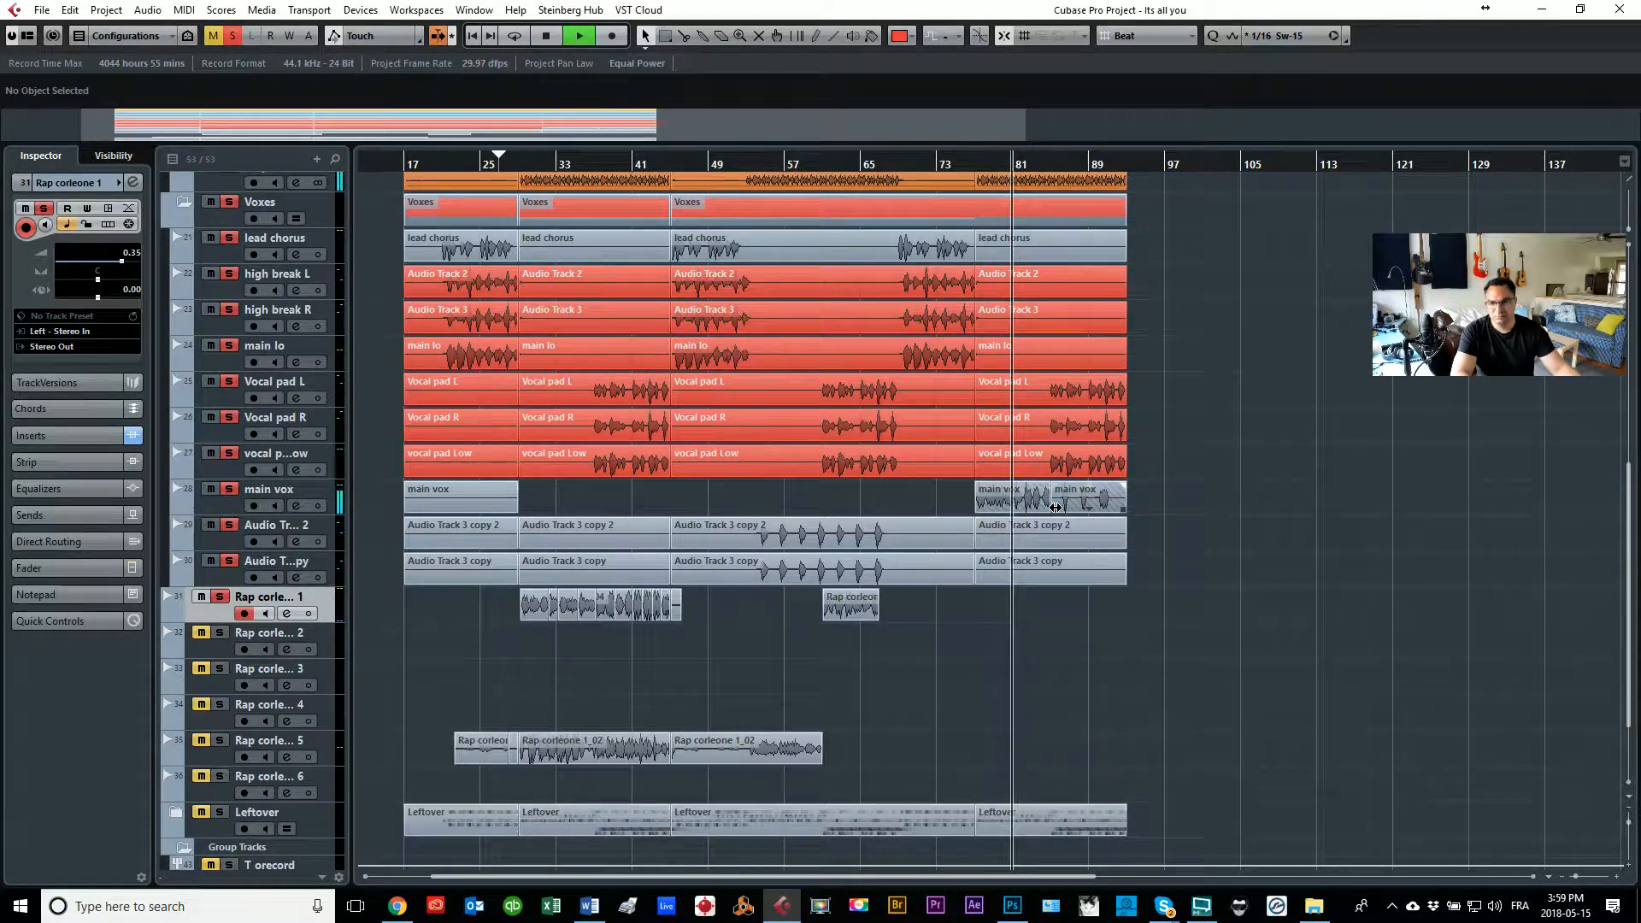
# Step: Trim the start of the last main vox event to 85.2.1 and stop playback
pyautogui.moveTo(1056, 508); pyautogui.dragTo(1061, 511)
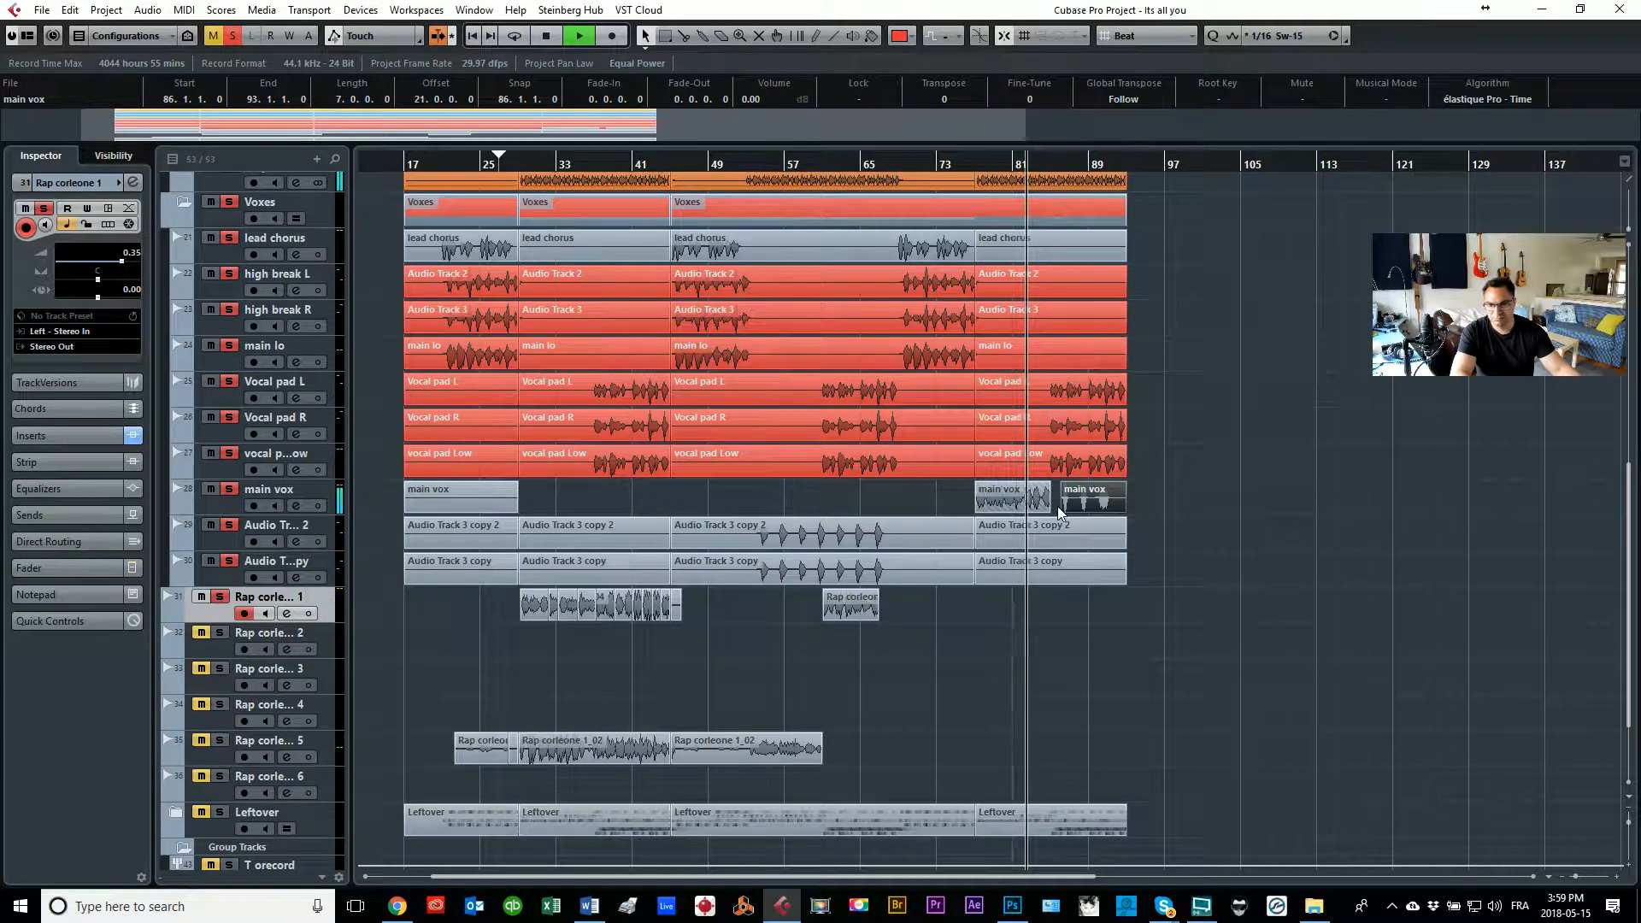
pyautogui.moveTo(1059, 512); pyautogui.dragTo(1058, 522)
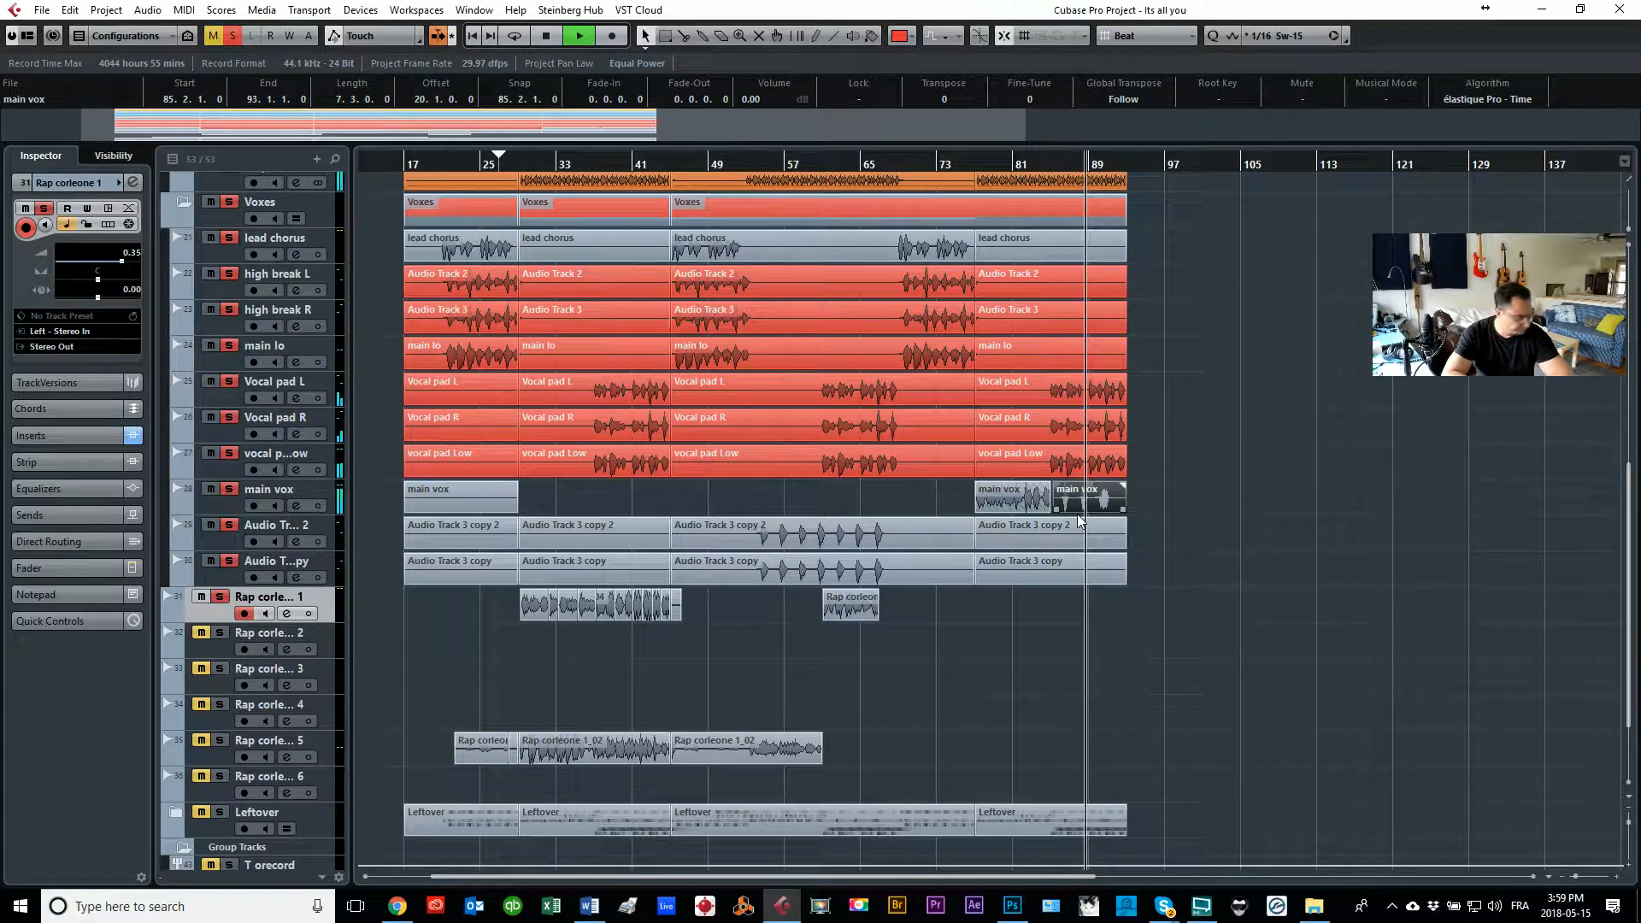
pyautogui.press('space')
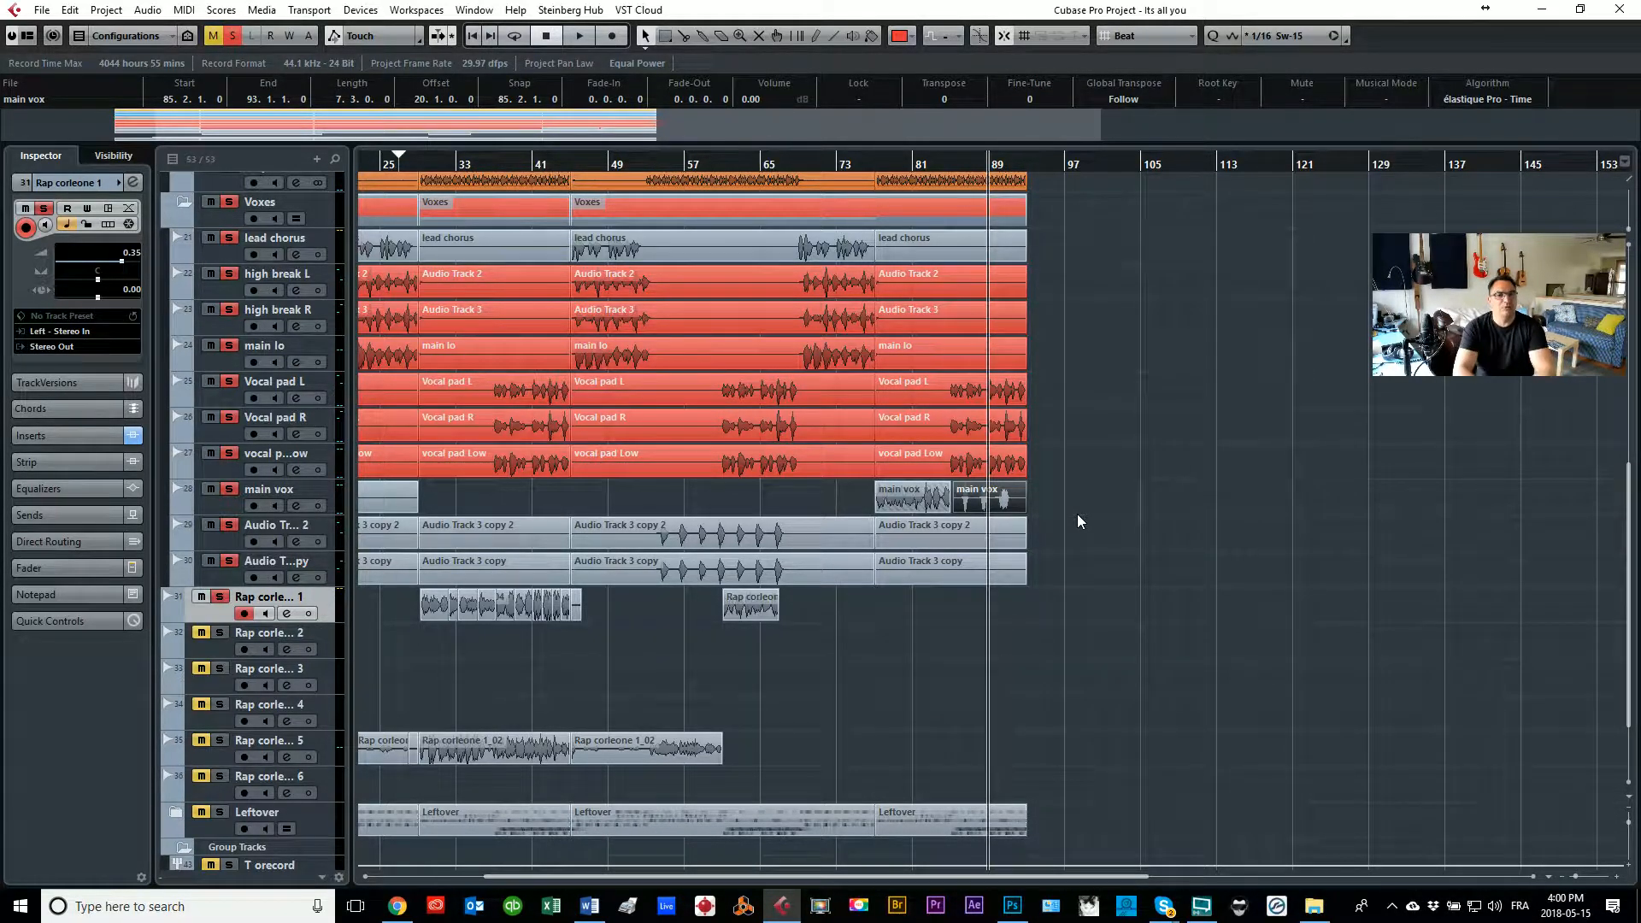
pyautogui.press('g')
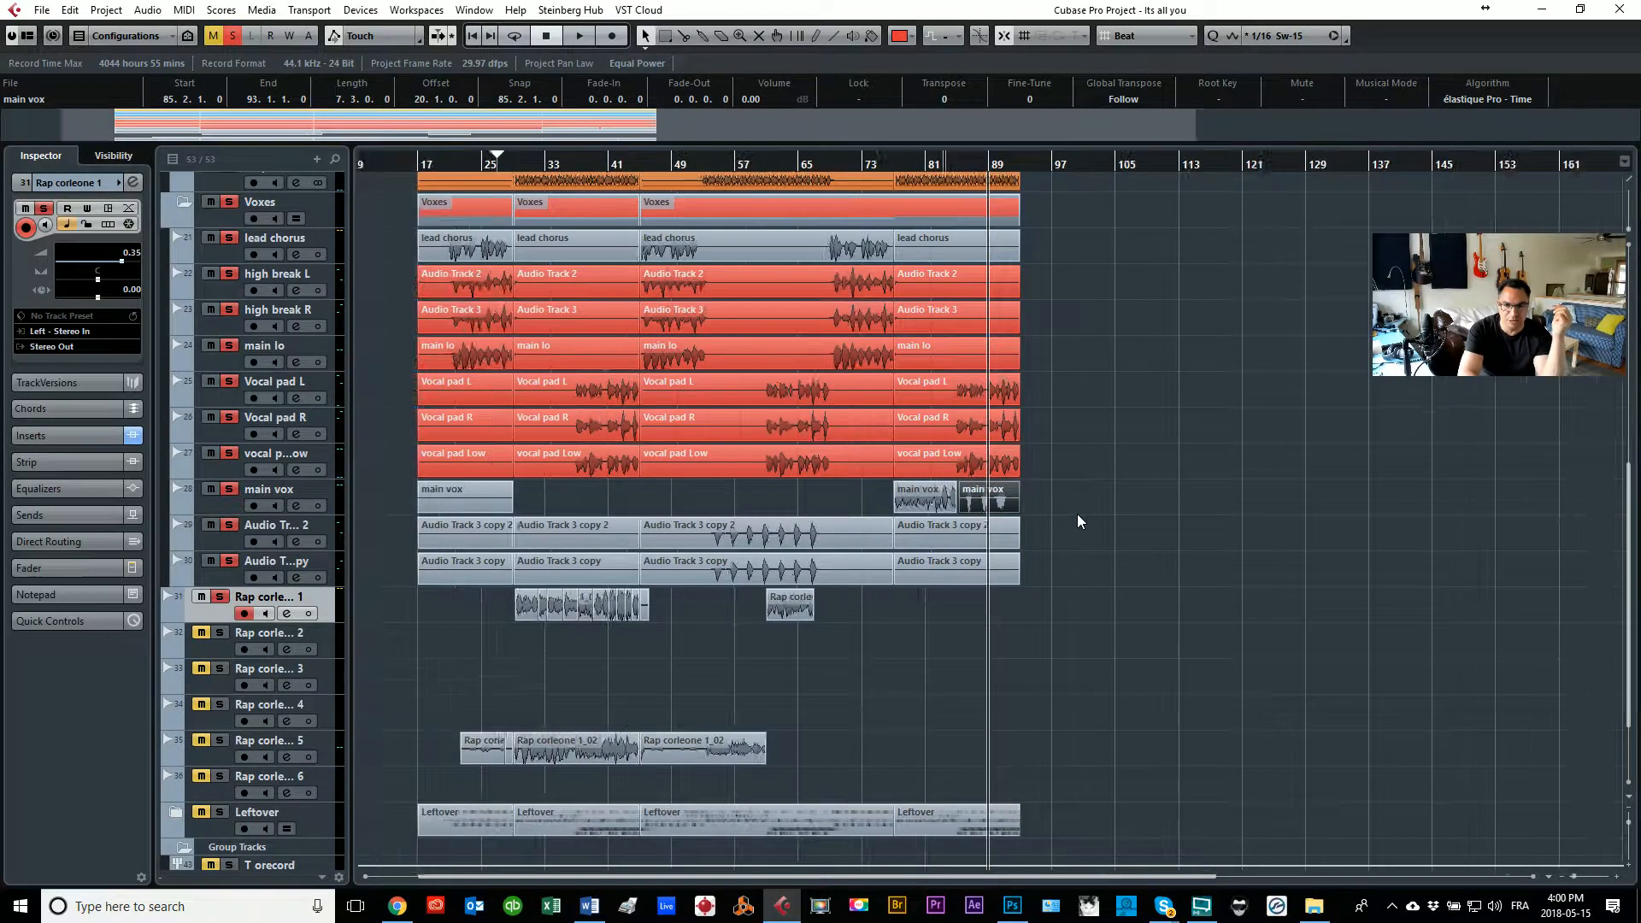
pyautogui.press('h')
pyautogui.press('h')
pyautogui.press('h')
pyautogui.press('h')
pyautogui.press('g')
pyautogui.press('g')
pyautogui.press('g')
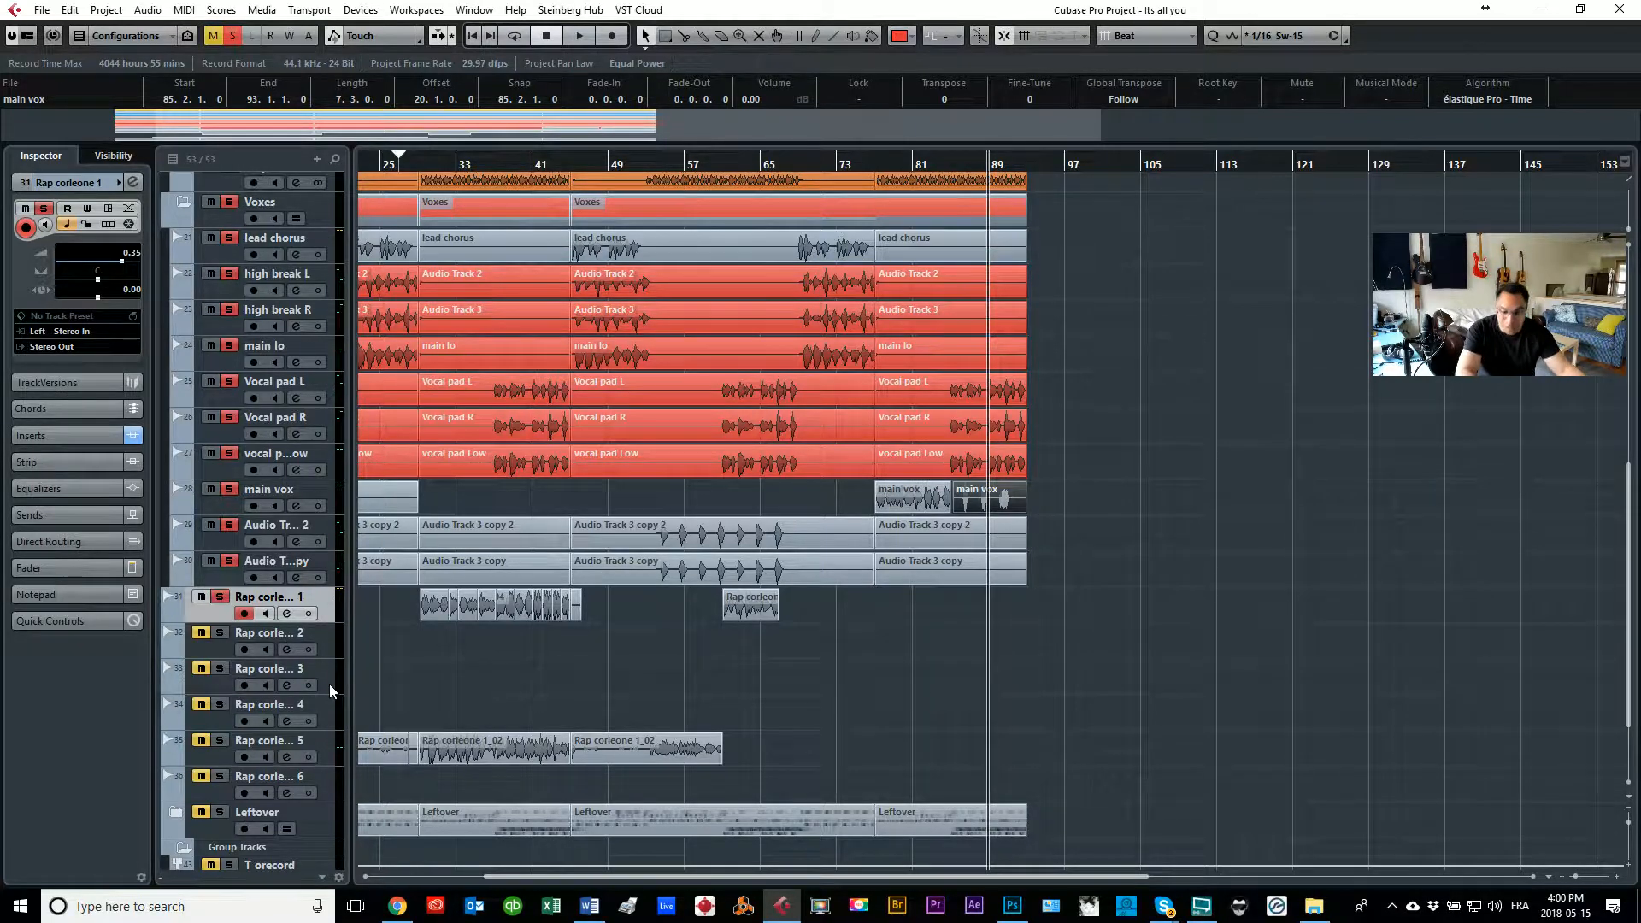
pyautogui.press('h')
pyautogui.press('h')
pyautogui.press('h')
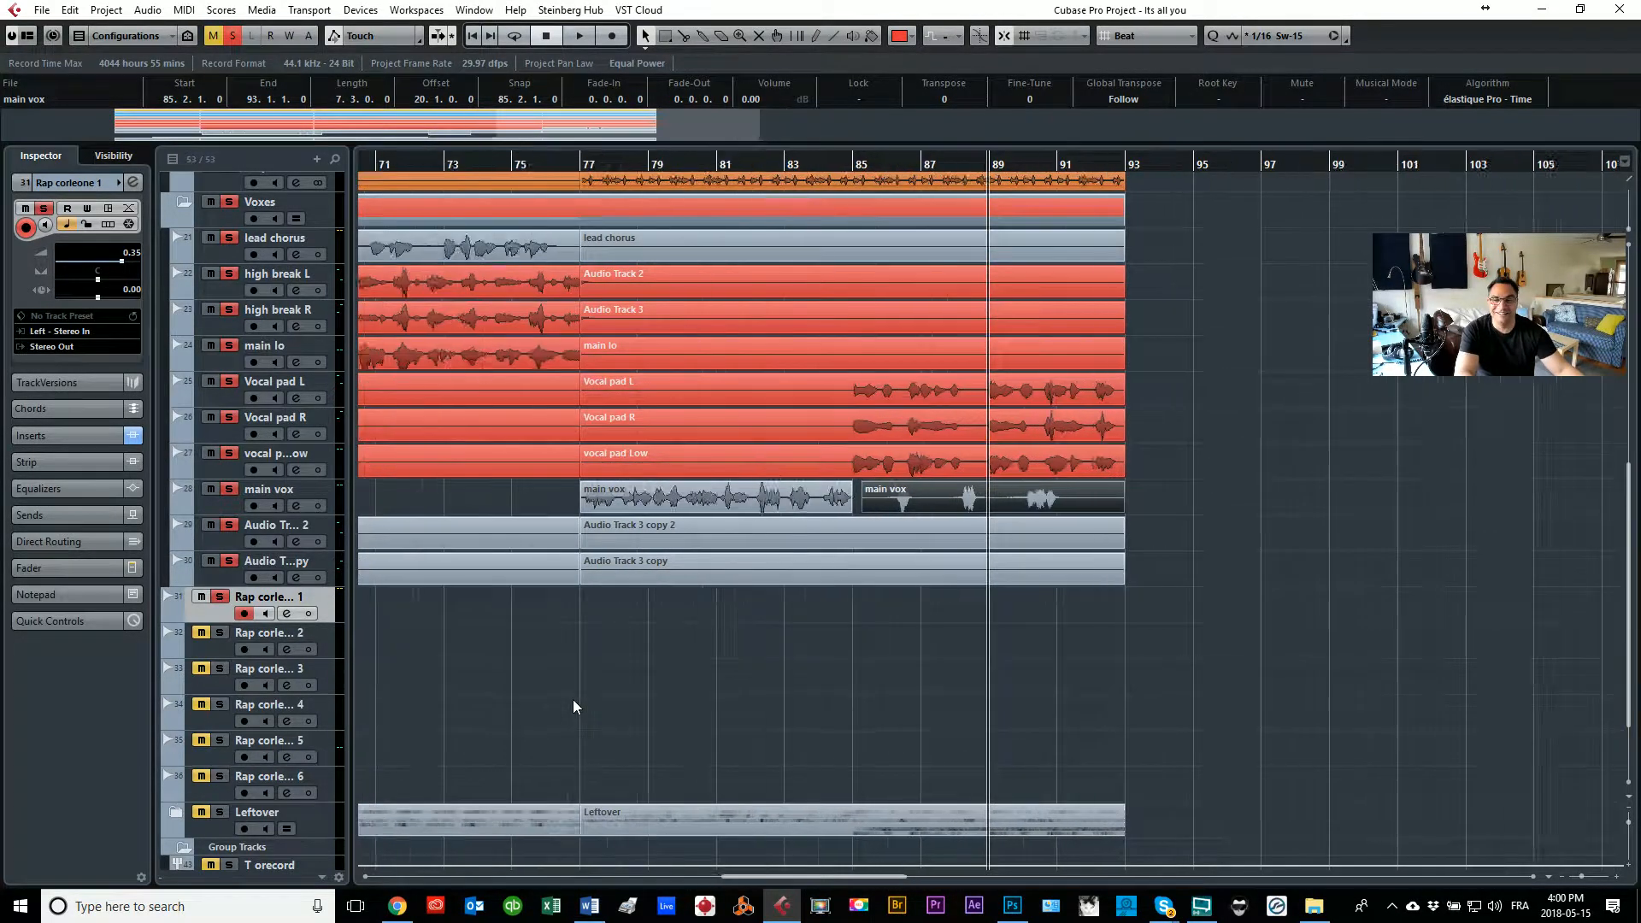
pyautogui.press('h')
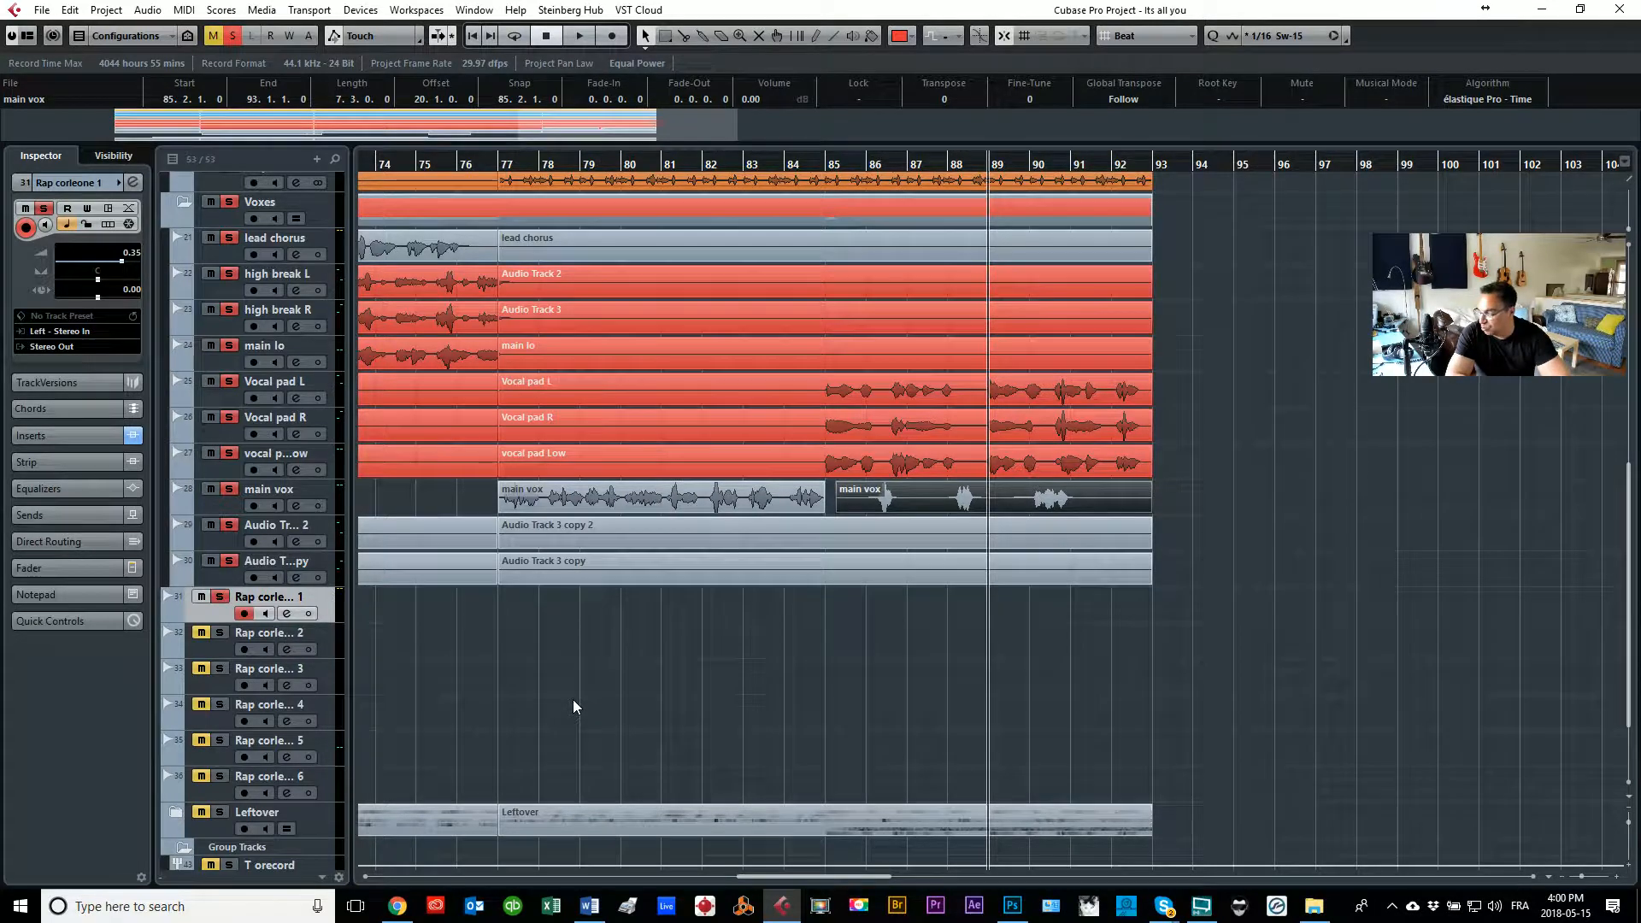